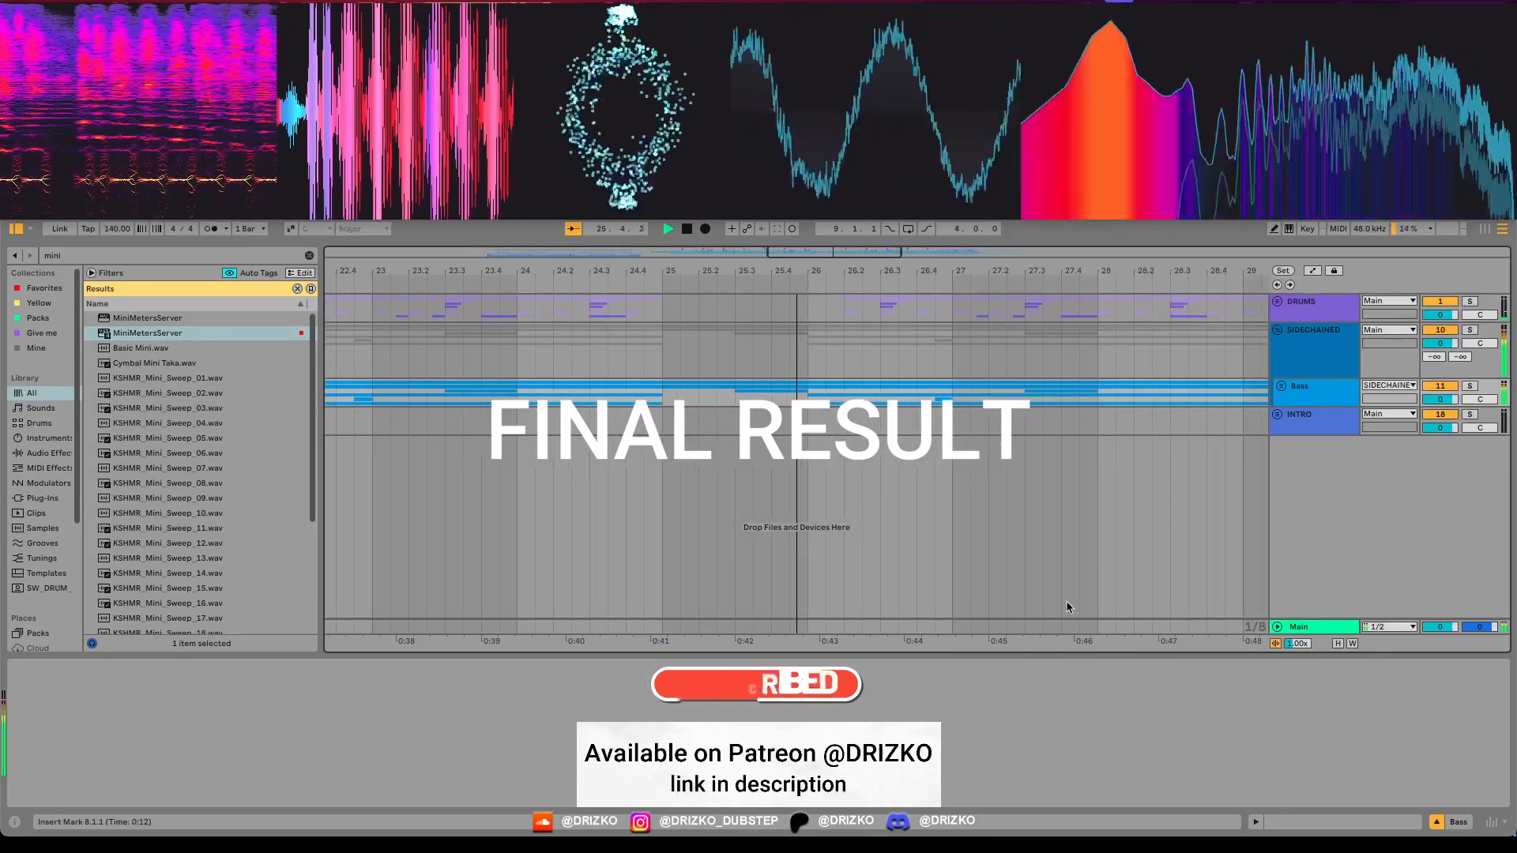
Step: Expand the Bass group in the finished arrangement and examine its tracks and clips during playback
click(1281, 388)
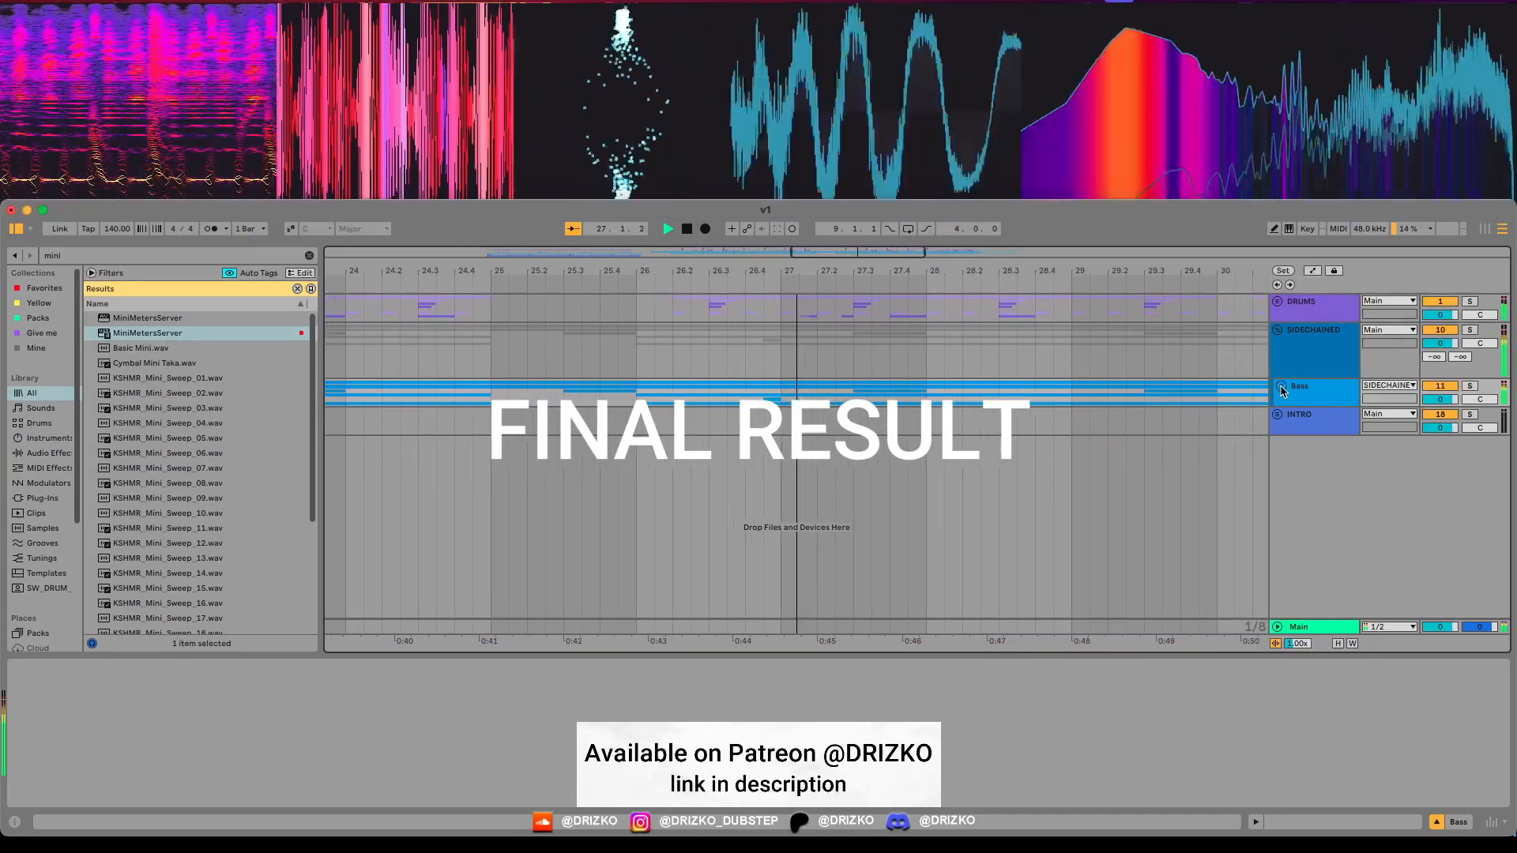
click(1281, 388)
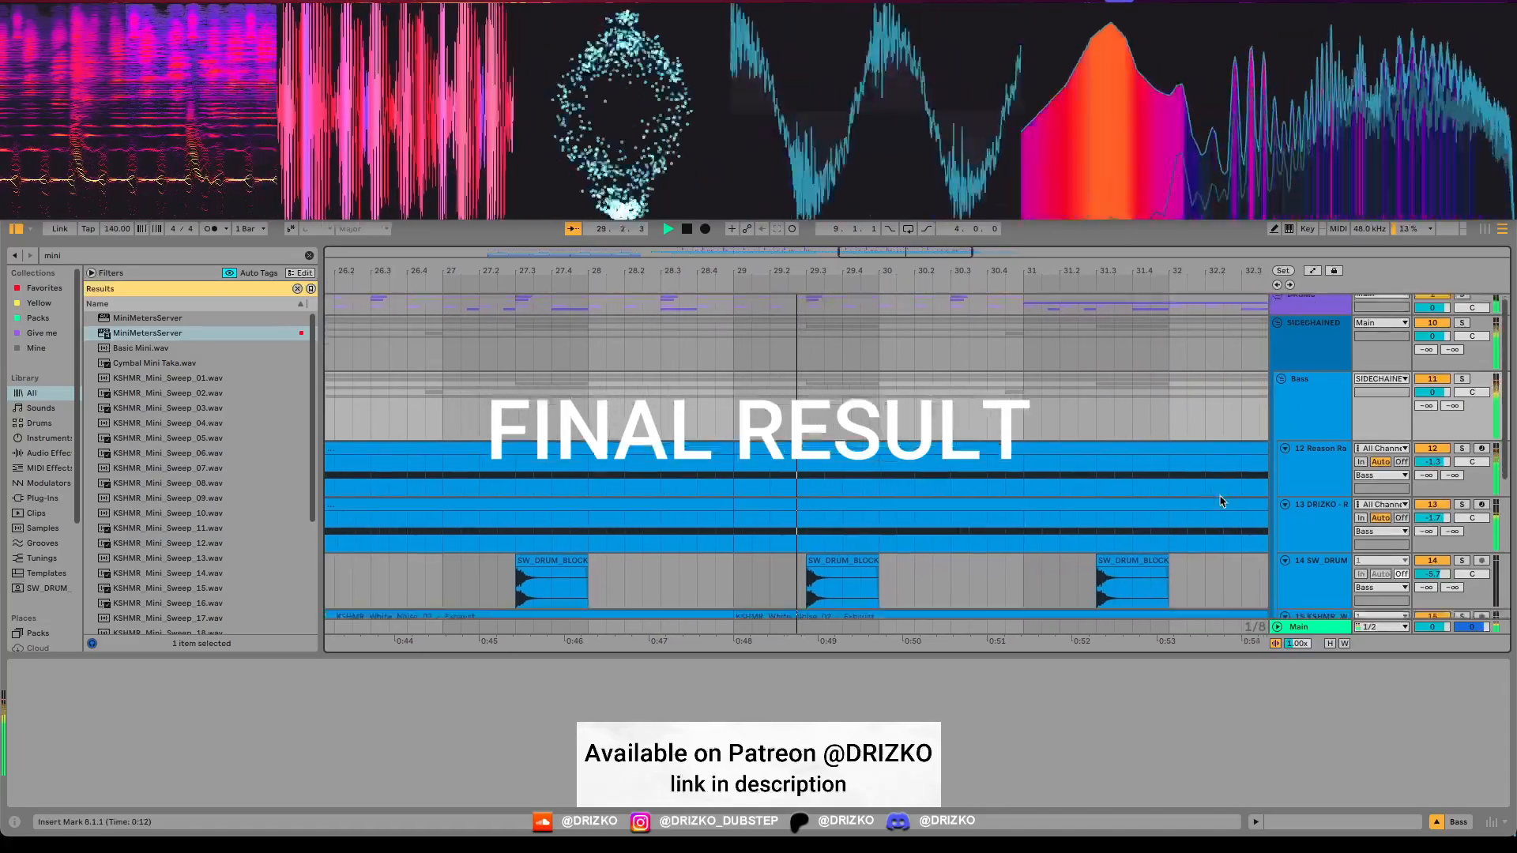
scroll(1225, 497, down, 3)
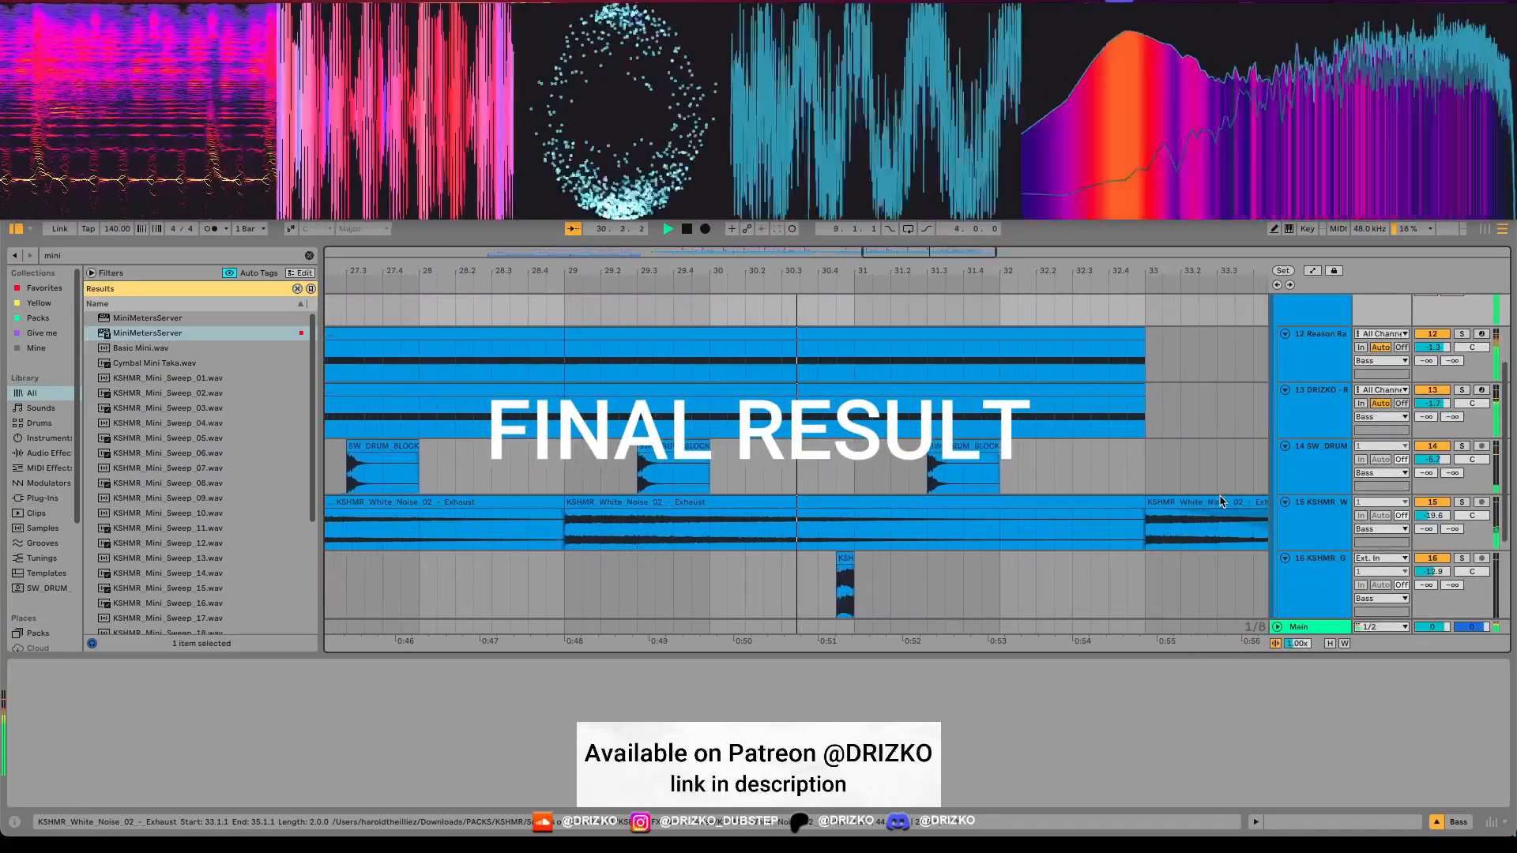
scroll(1221, 498, down, 4)
scroll(1223, 492, up, 6)
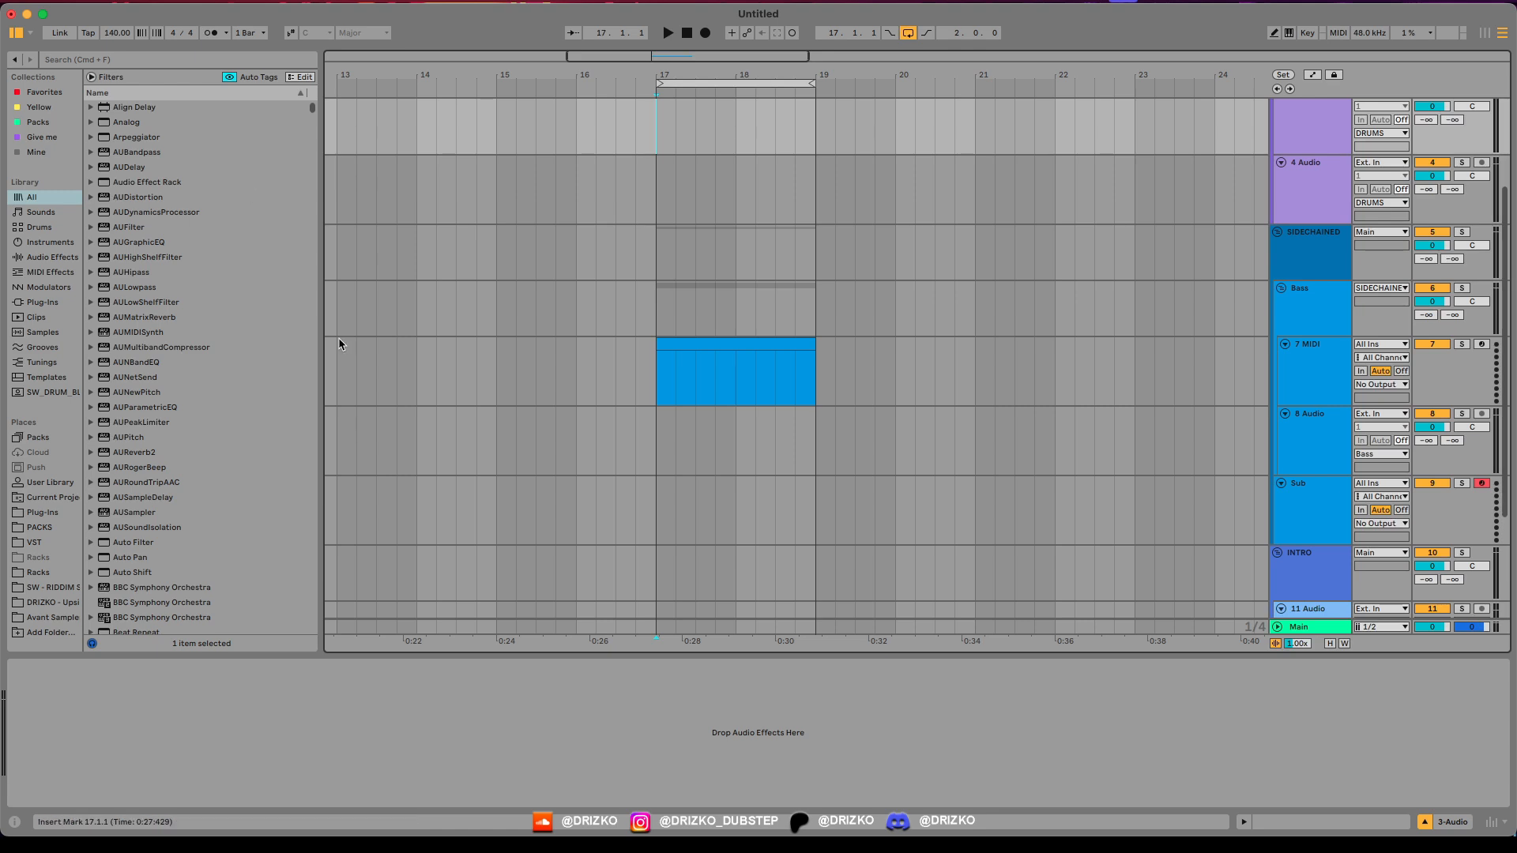
Step: Search the library for "reason" and load the Reason Rack Plugin with a Malström synthesizer on the MIDI track in the Bass group
key(super+f)
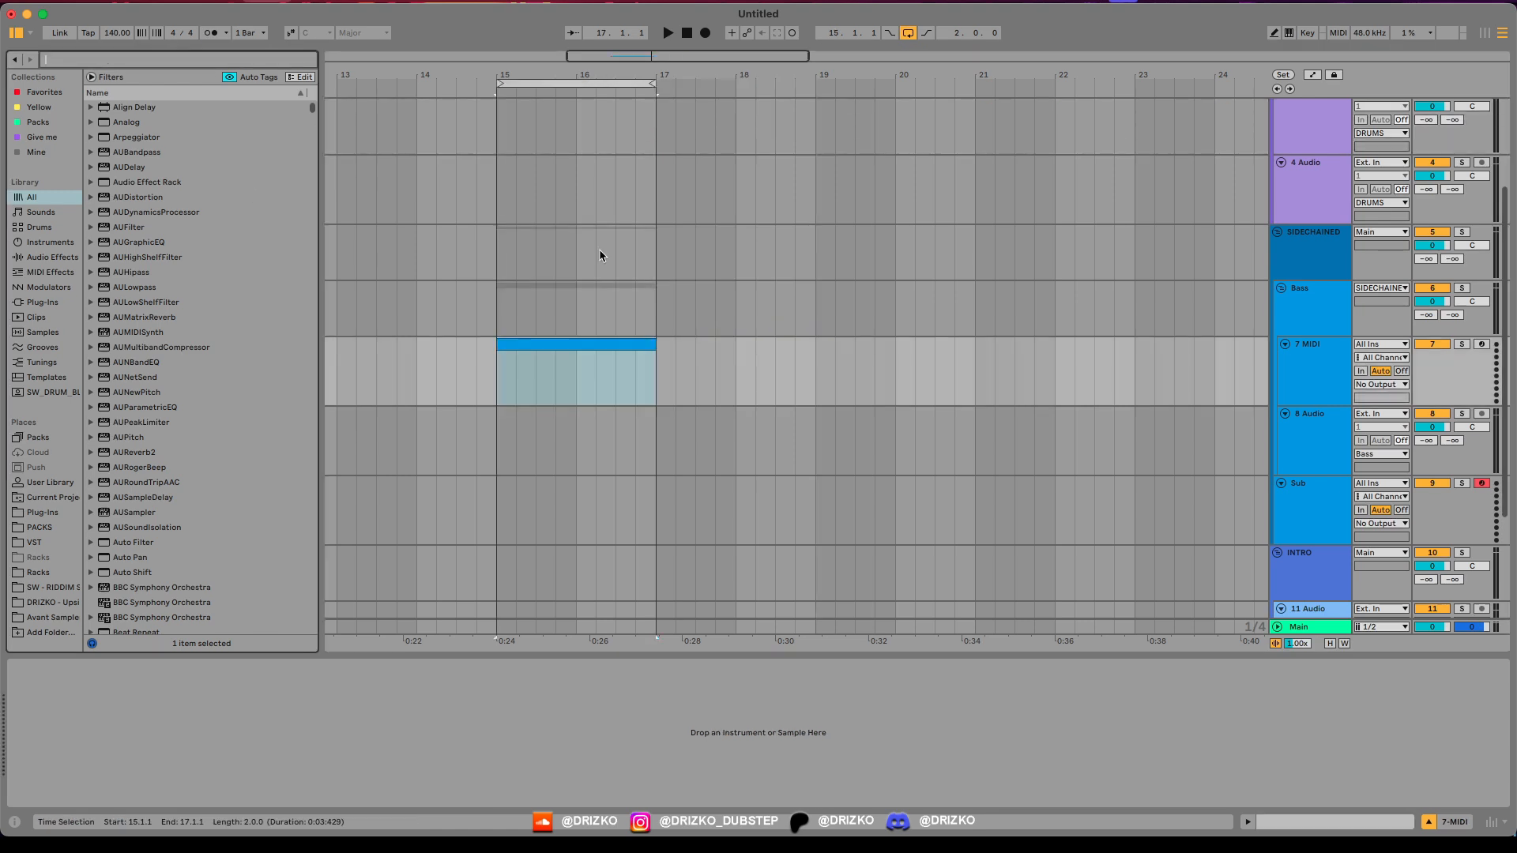
text(reason)
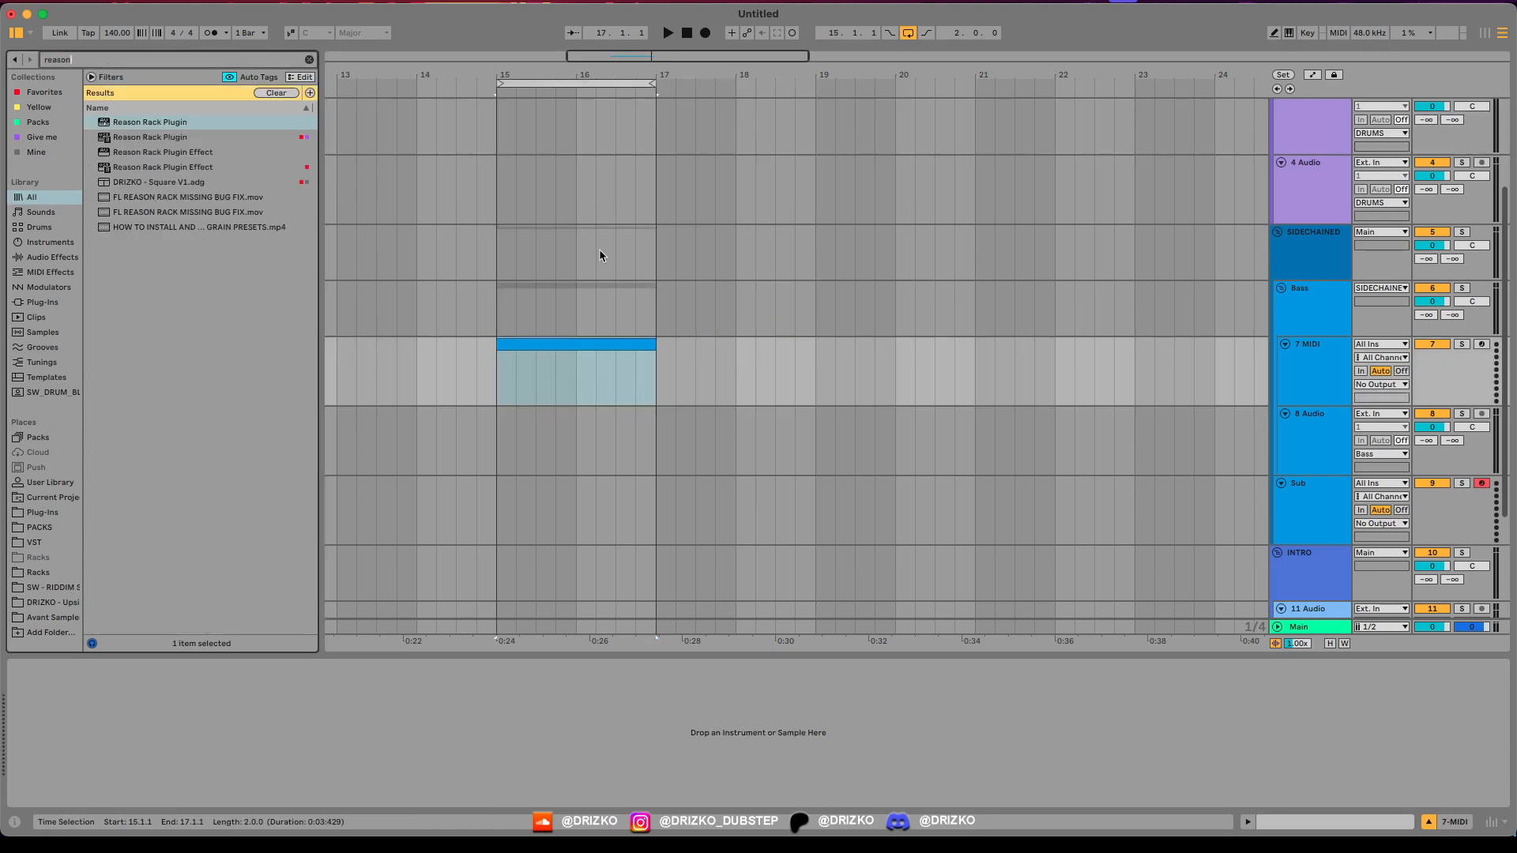
double_click(126, 140)
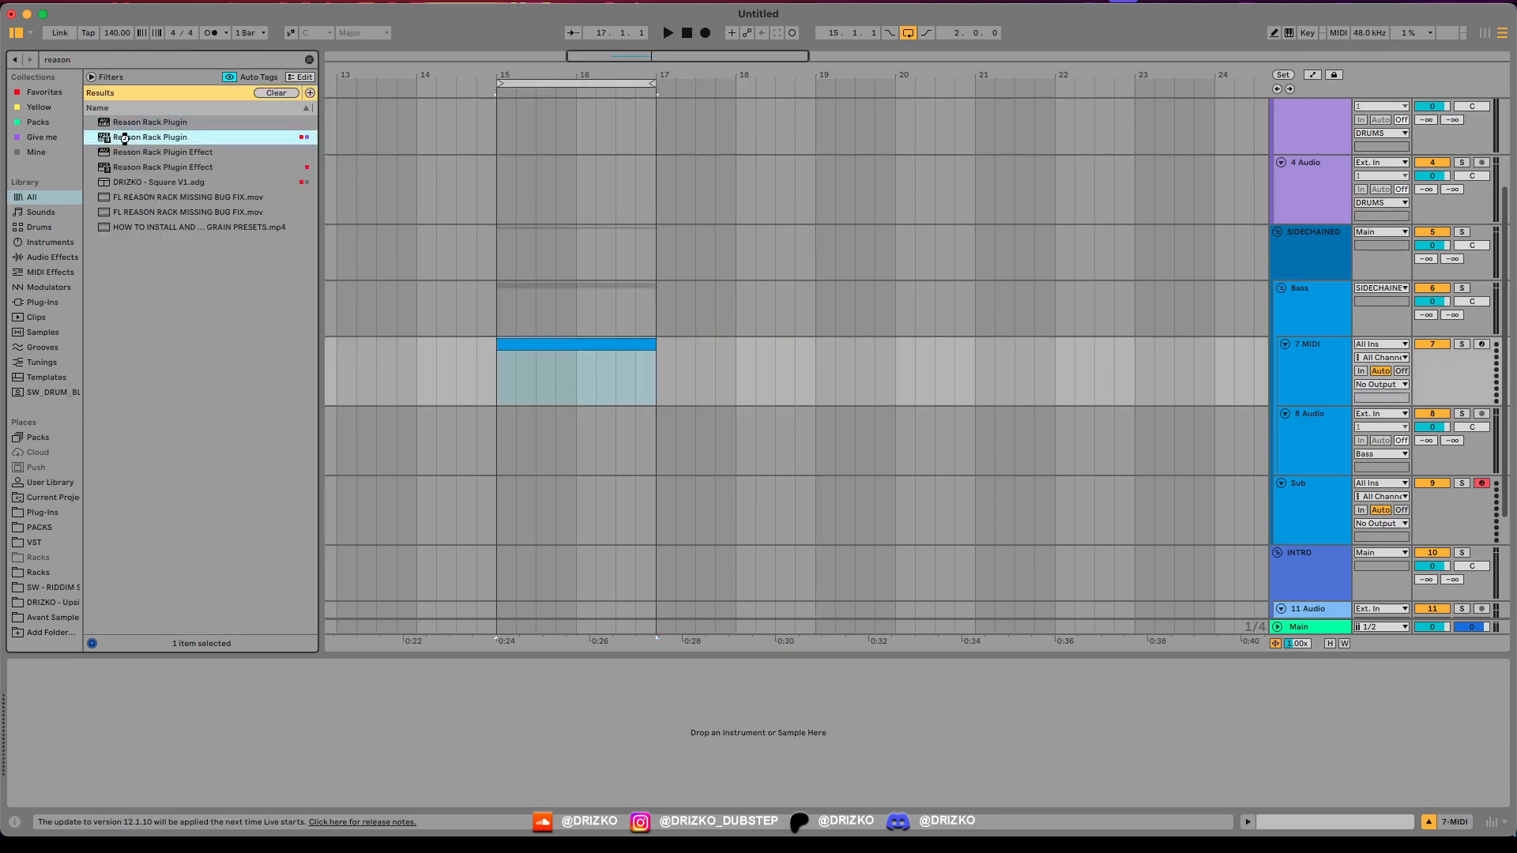
drag(298, 134, 754, 131)
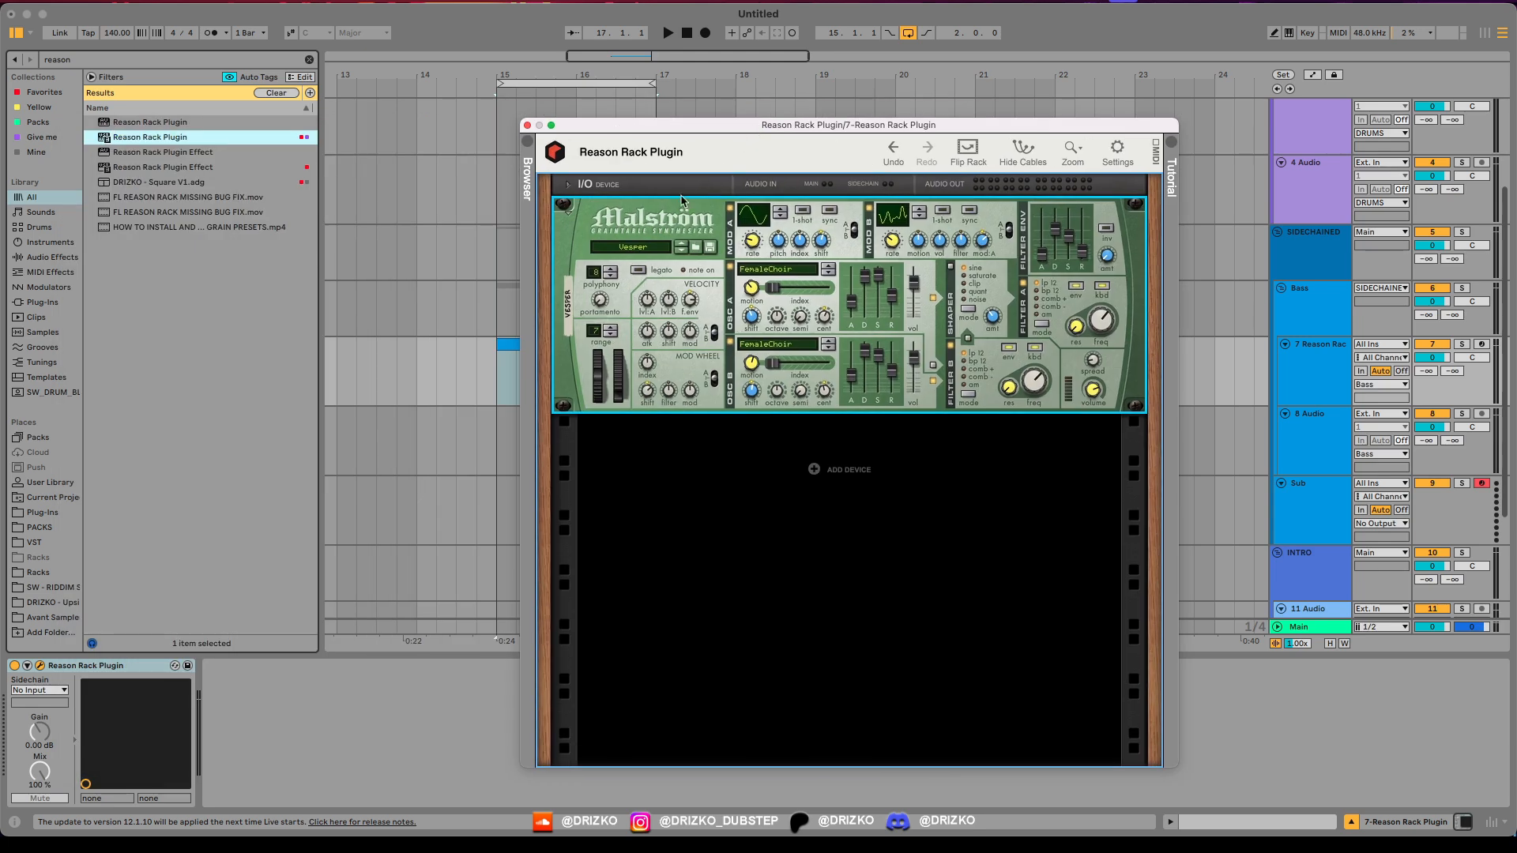
Step: Reset the Malström to its initial patch and set oscillator A to the Square waveform
right_click(669, 205)
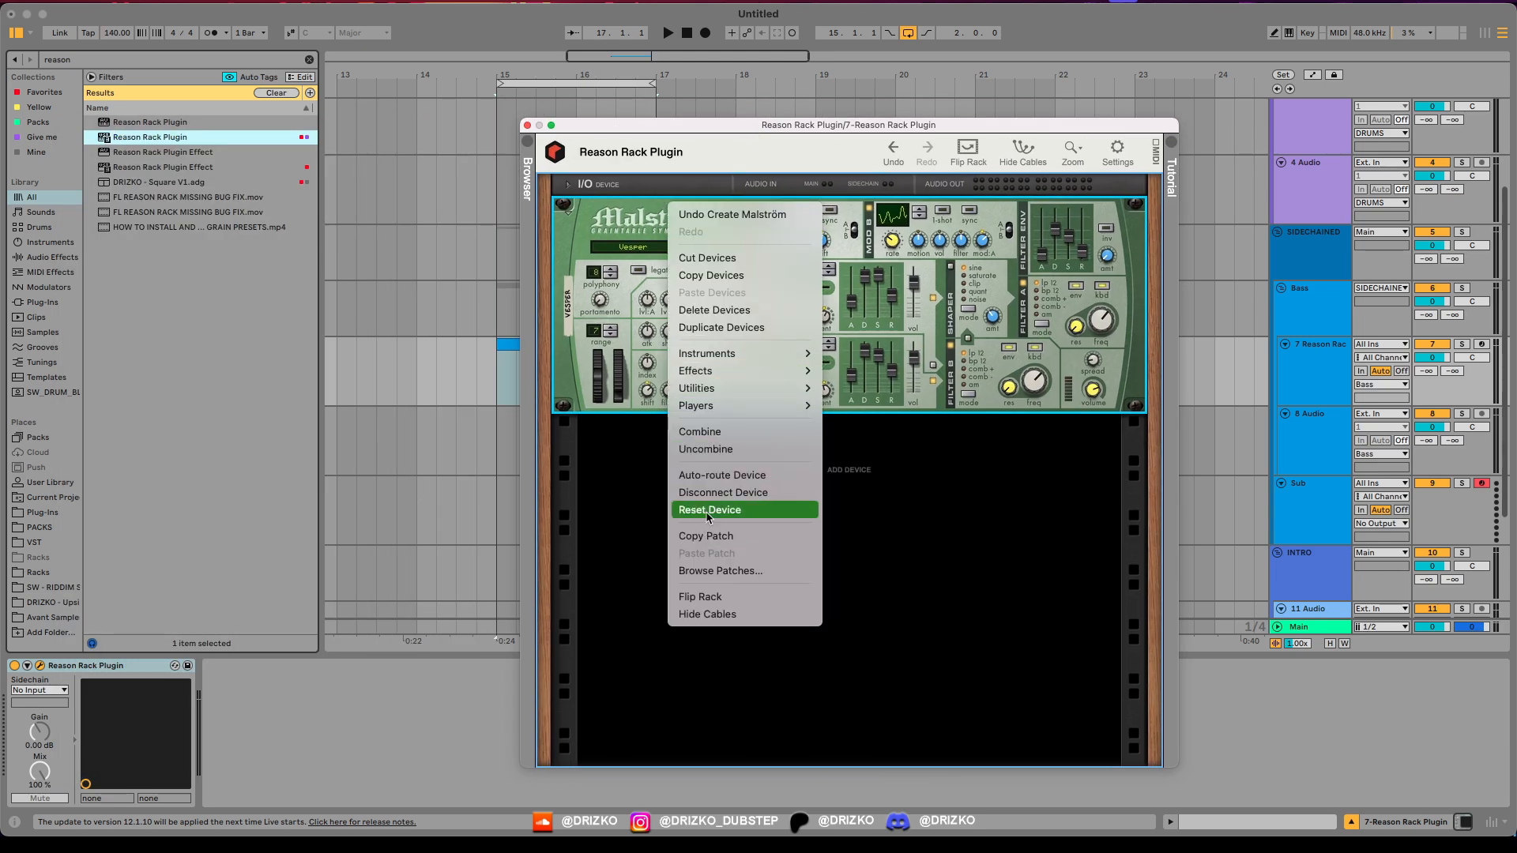
click(733, 510)
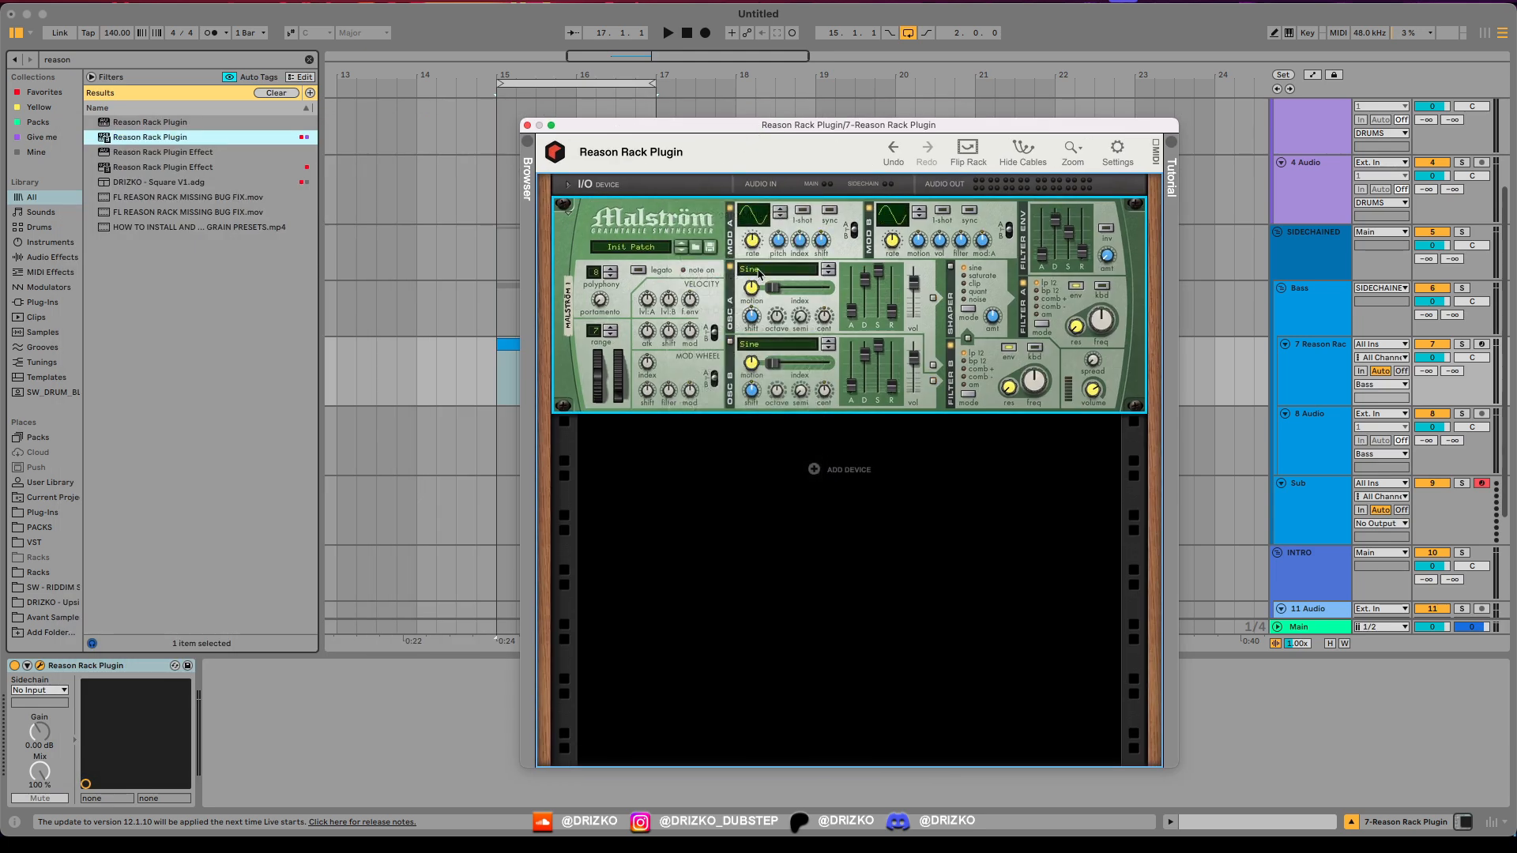
click(759, 275)
click(792, 286)
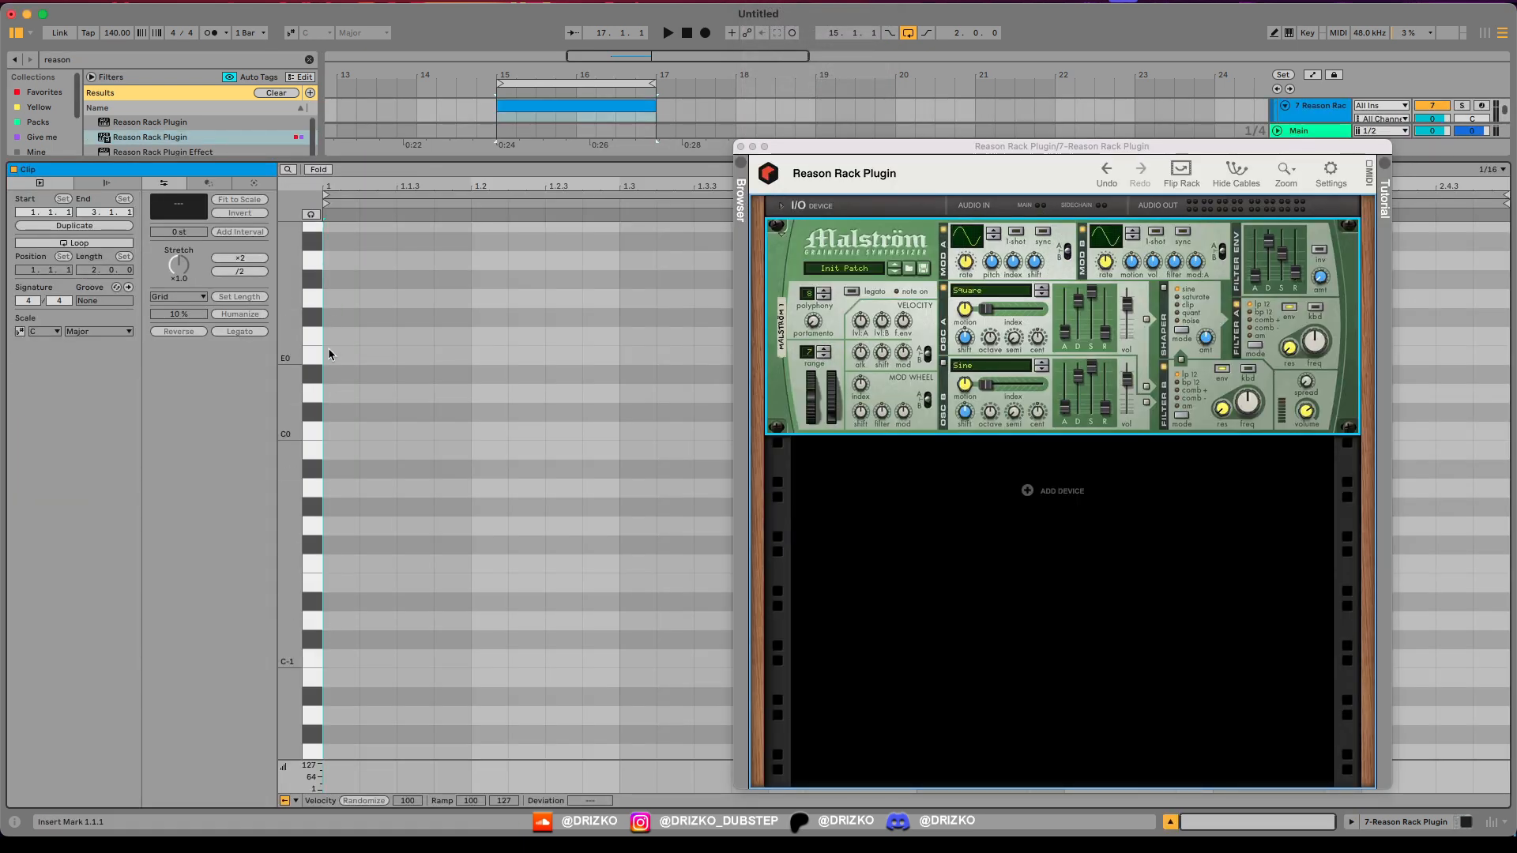
Step: Draw a one-beat E0 note at the clip's start, duplicate it to fill both bars, and play the clip
drag(326, 354, 480, 362)
key(super+d)
key(super+d)
key(super+d)
key(super+d)
key(super+d)
key(super+d)
key(super+d)
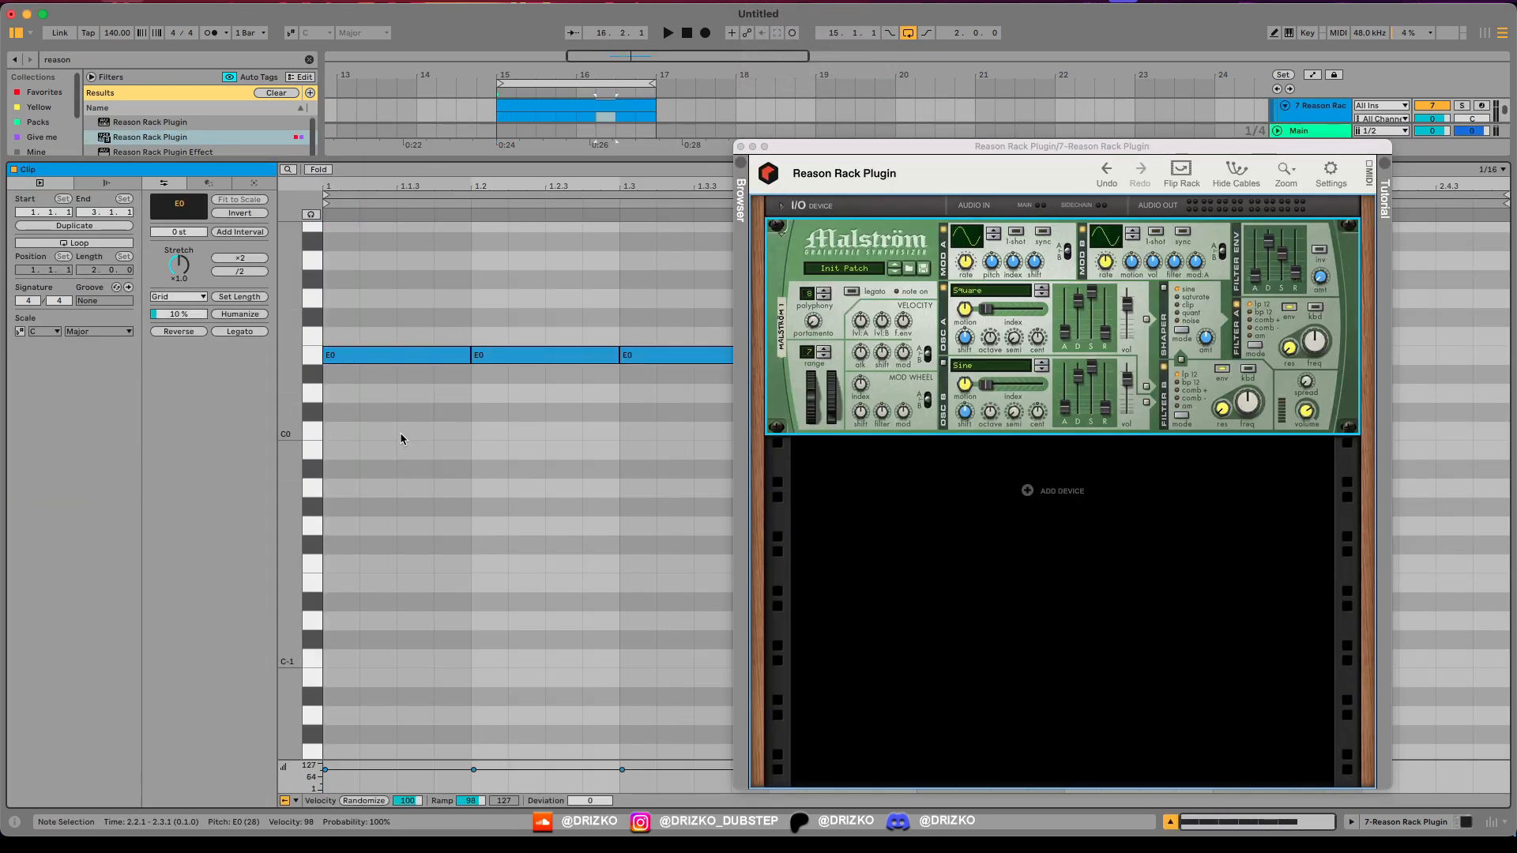
key(space)
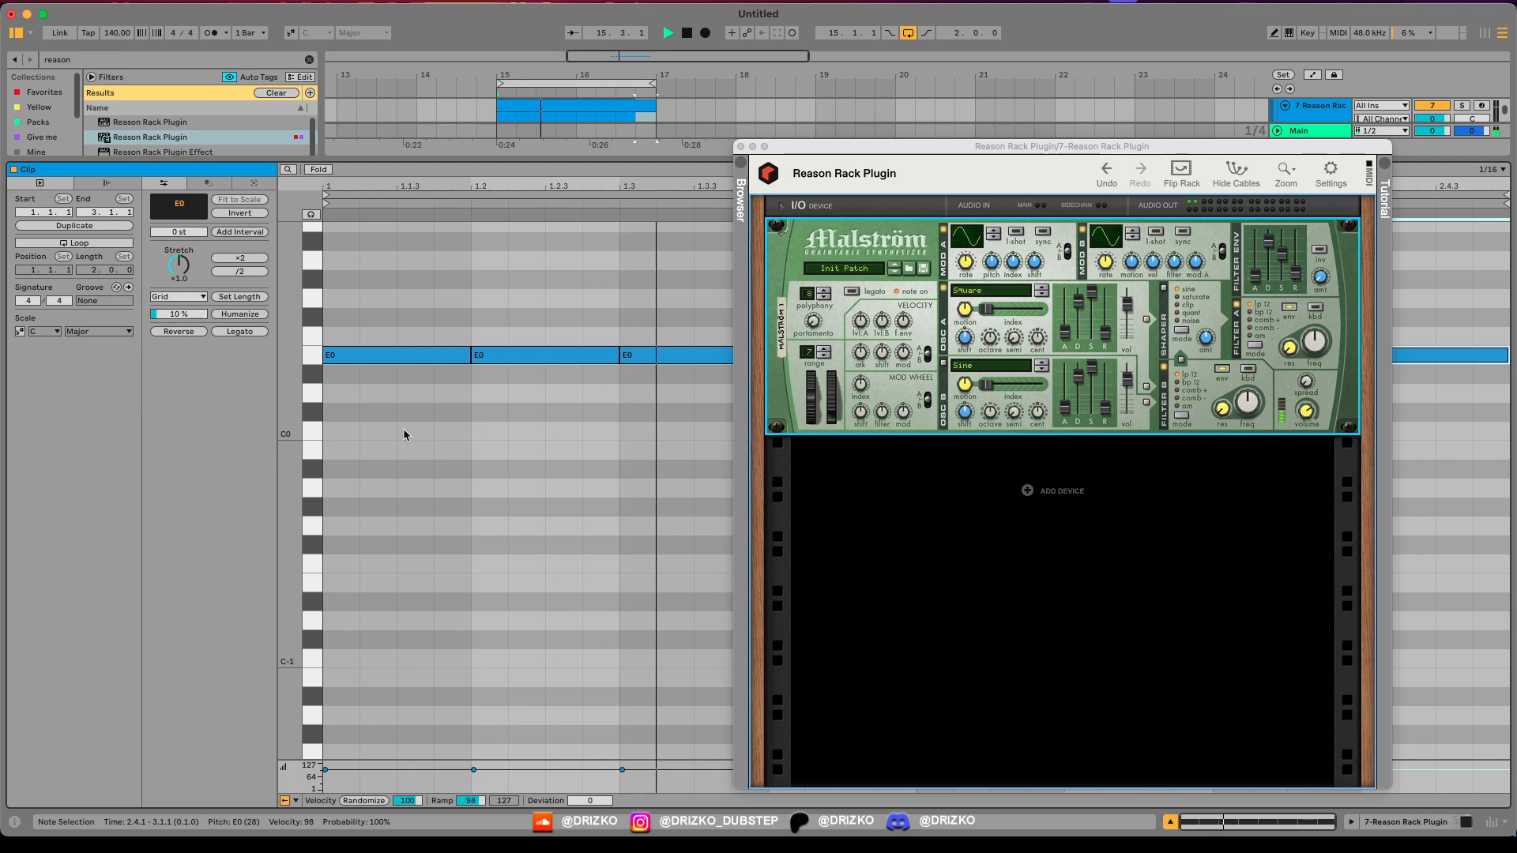
Step: Choose a domed curve for Malström's Modulator B, set its level amount to 63, and enable sync
drag(825, 188, 528, 205)
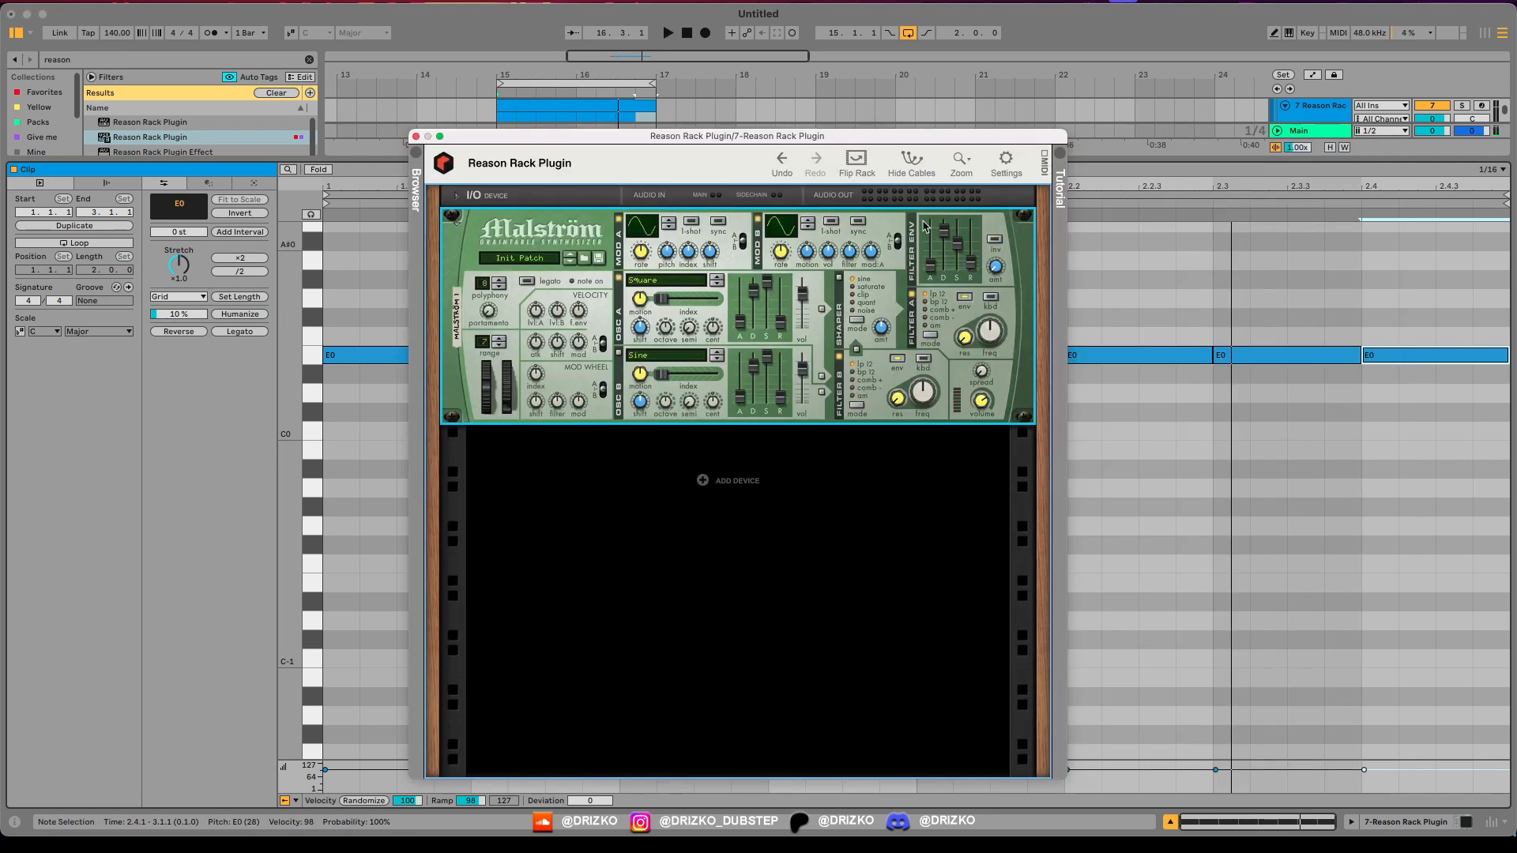
drag(793, 227, 815, 193)
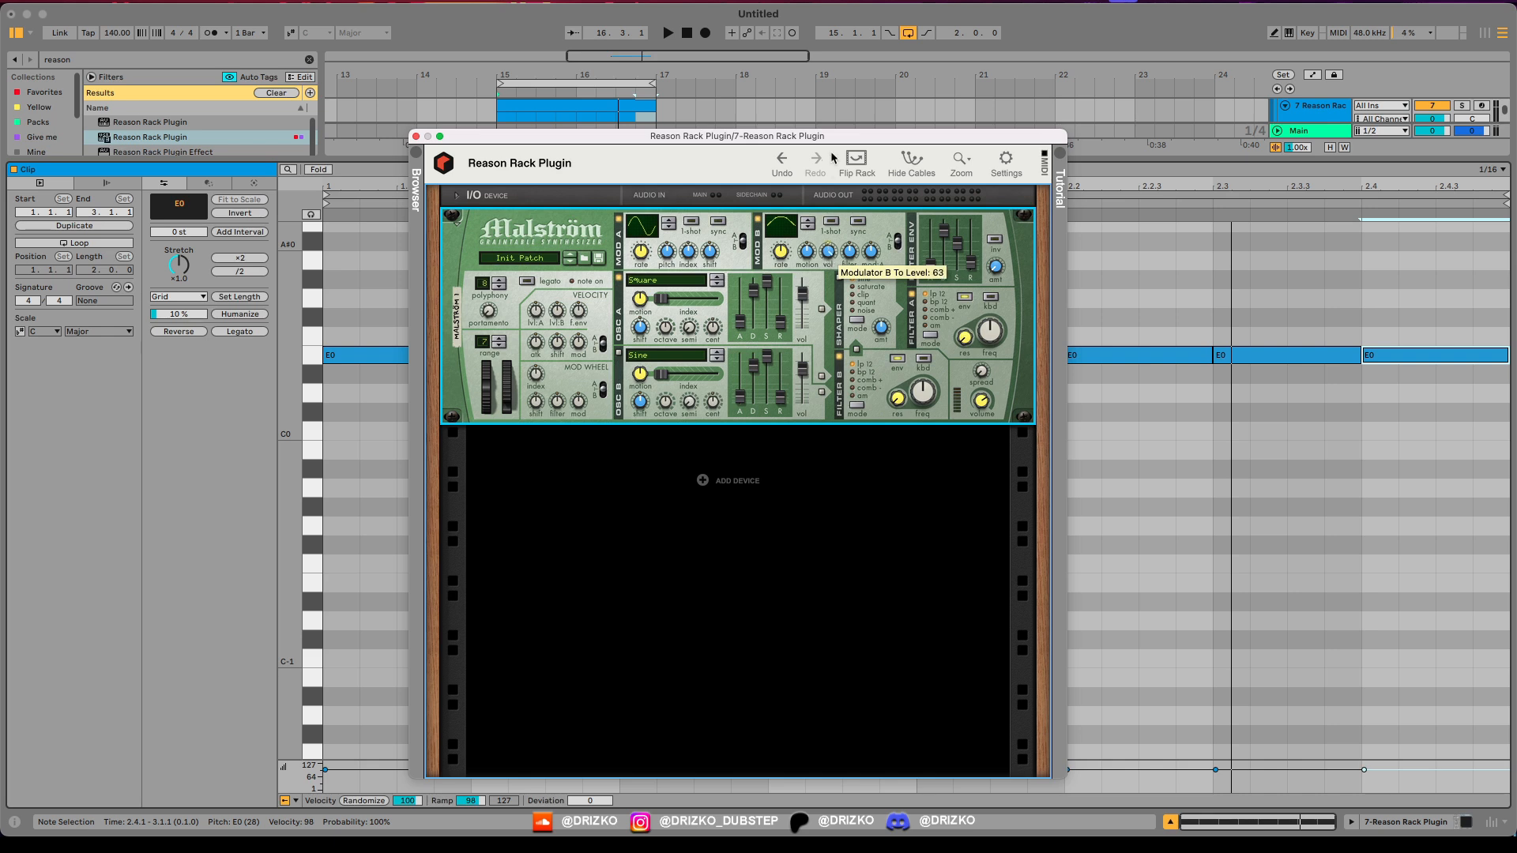
click(858, 223)
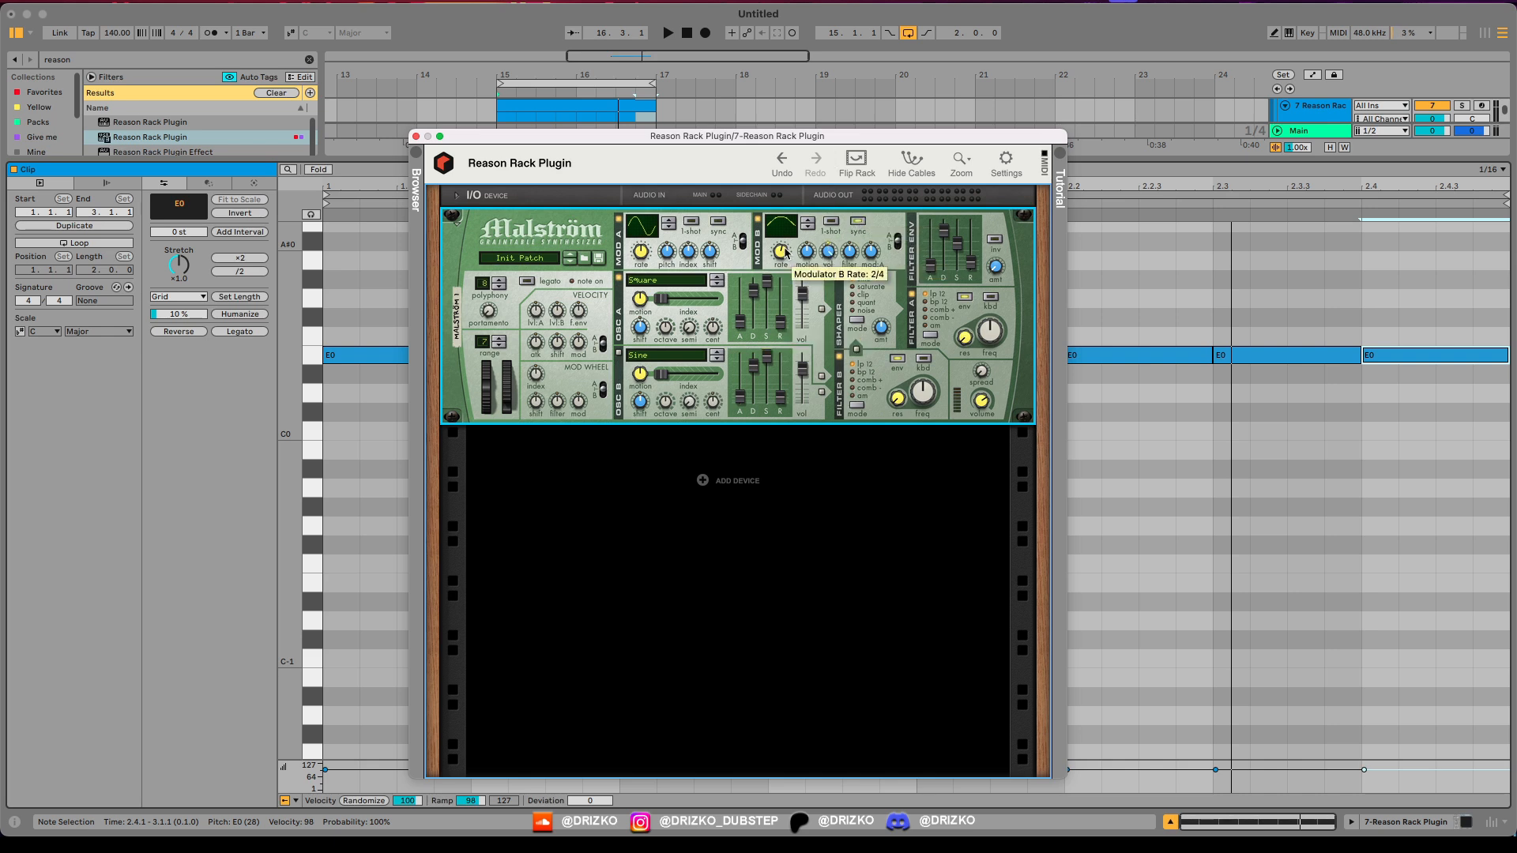
Step: Adjust Modulator B's synced rate, trying 1/8 and 1/4 while playing the bass clip
drag(787, 246, 791, 237)
key(space)
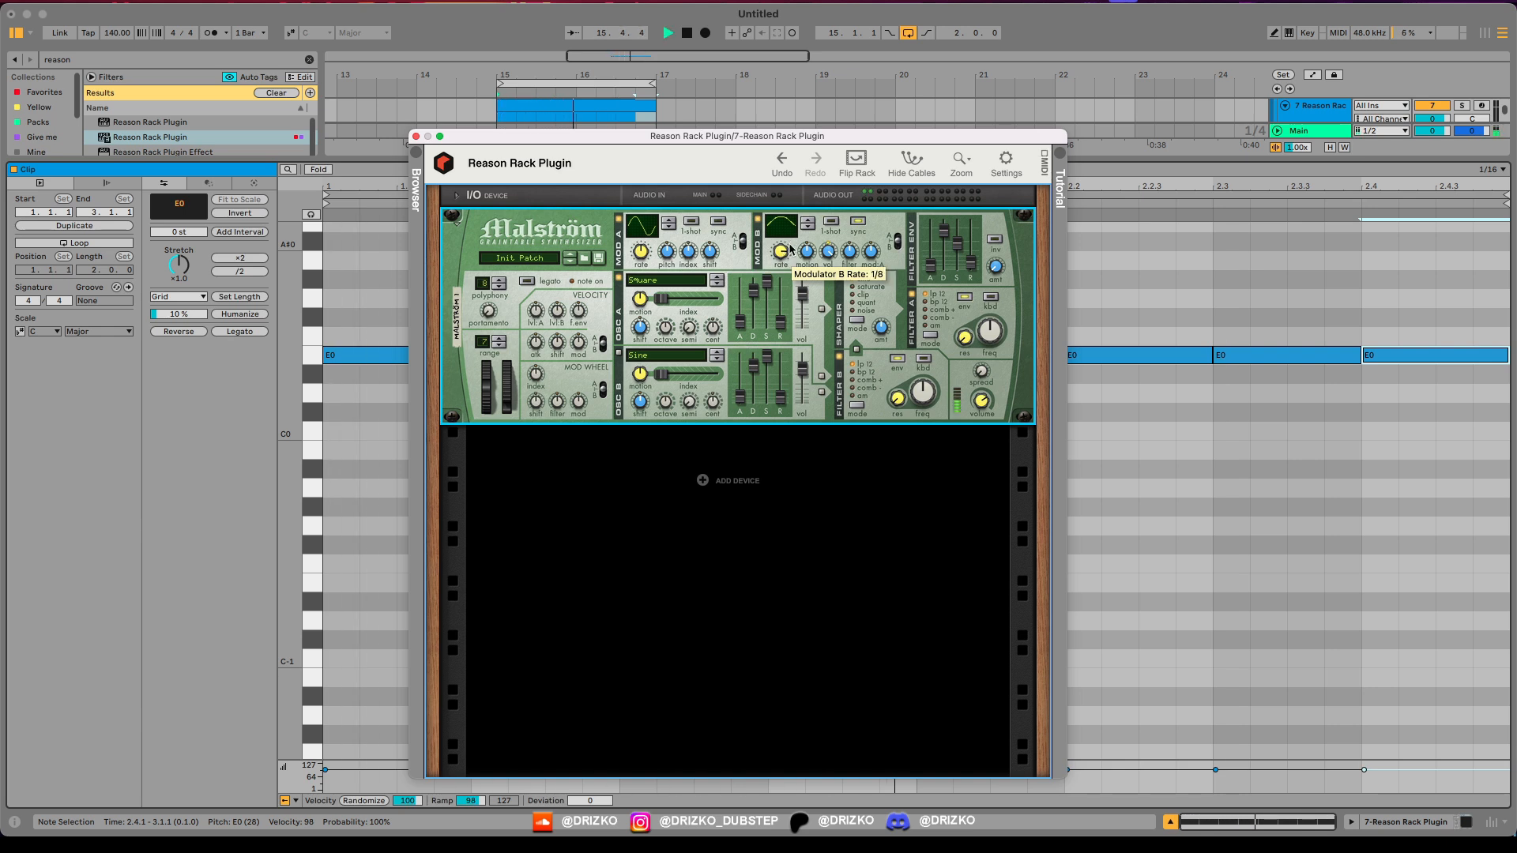
mouse_move(790, 246)
mouse_down()
mouse_move(778, 267)
mouse_move(788, 245)
mouse_up()
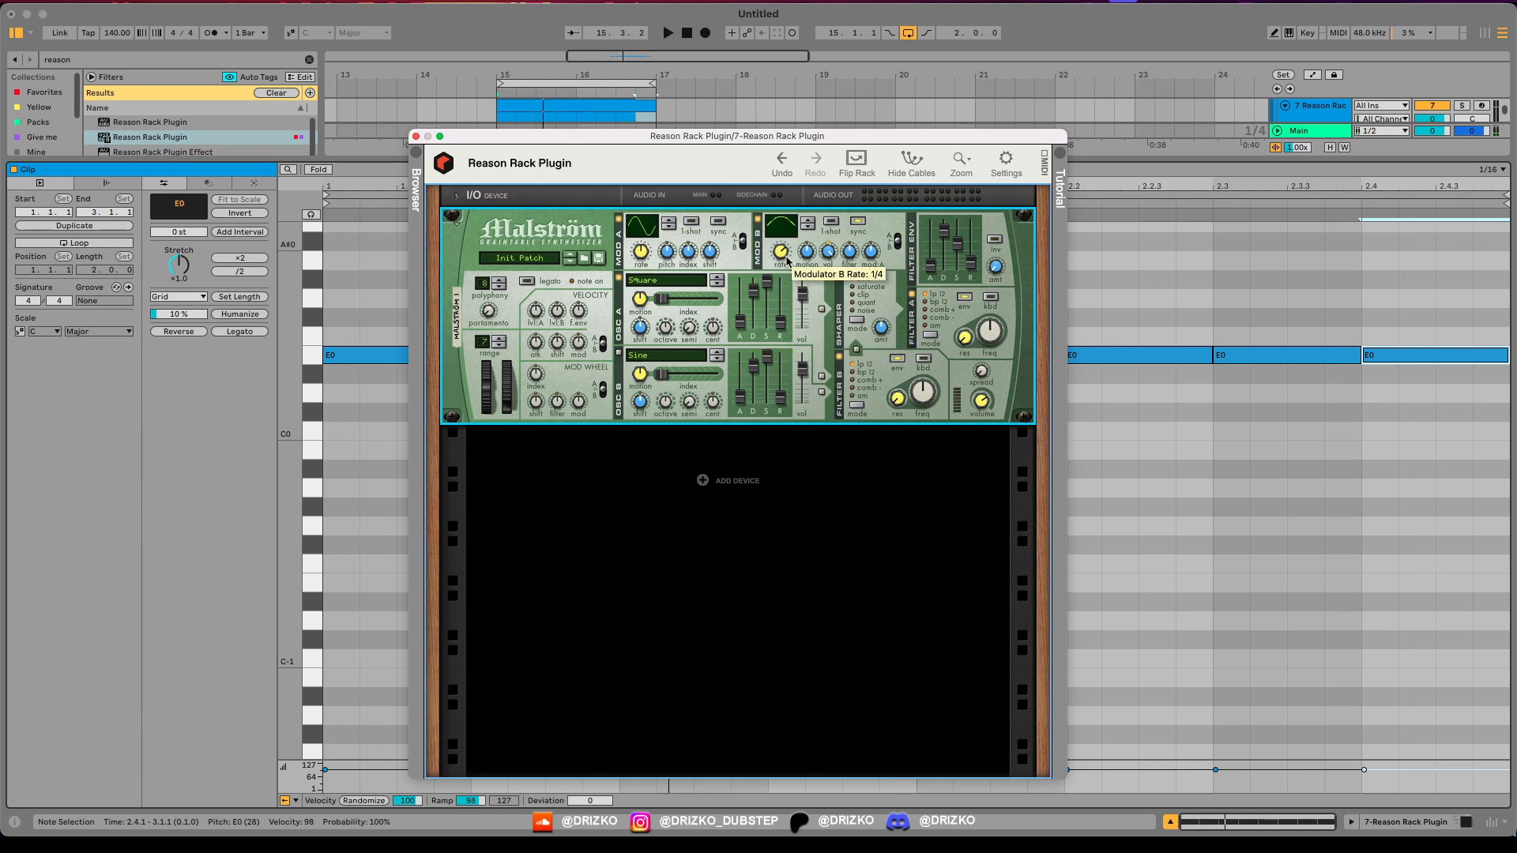
mouse_move(782, 254)
mouse_down()
mouse_move(784, 238)
mouse_move(779, 250)
mouse_up()
key(space)
Step: Close the rack window, search the library for "ott", and add OTT Downward.adv after the Reason Rack Plugin
drag(724, 137, 553, 171)
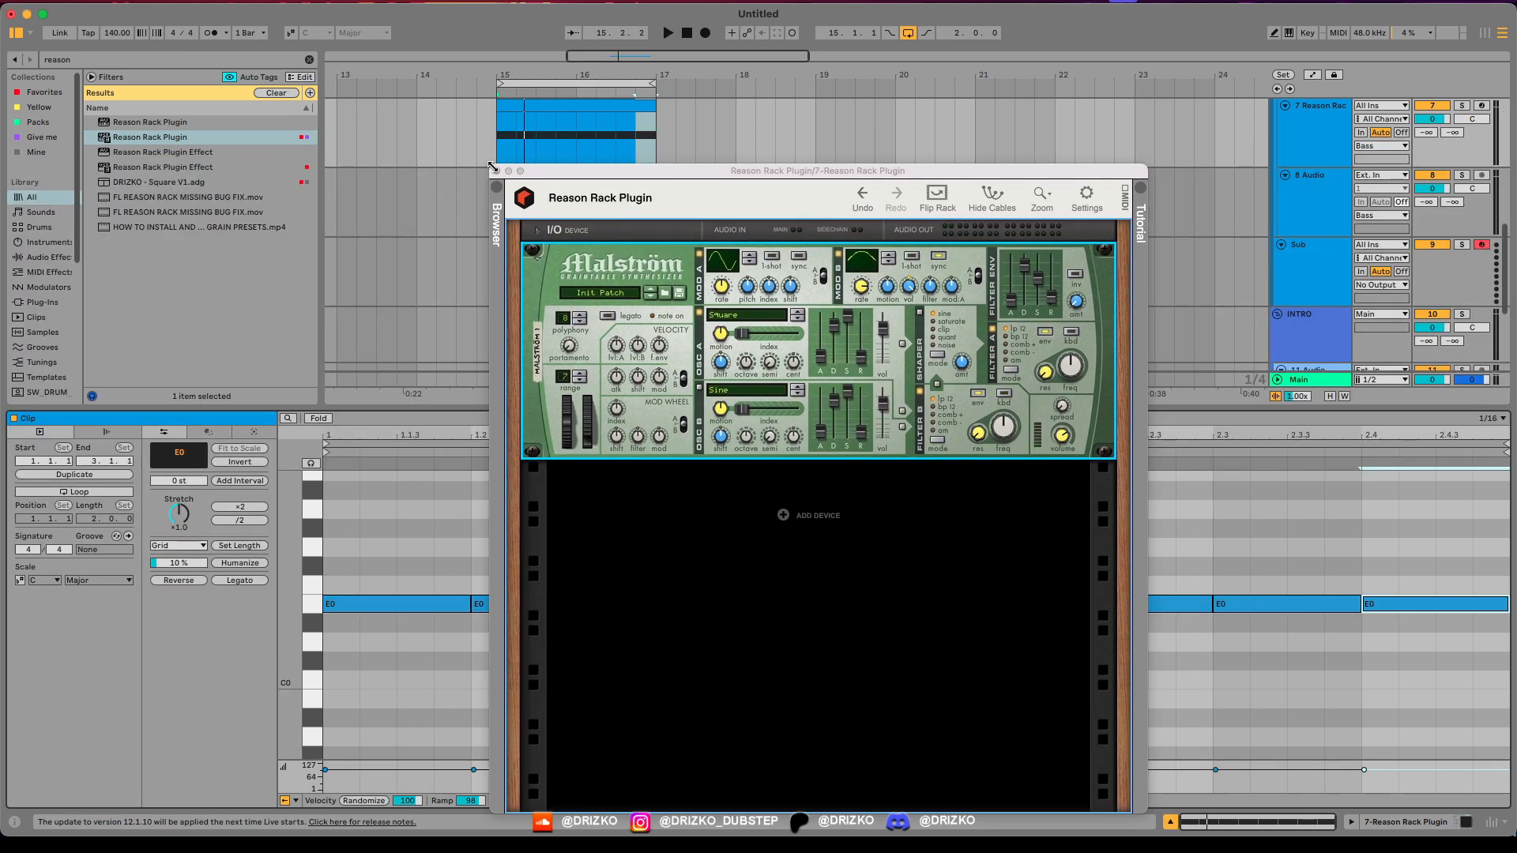
click(497, 172)
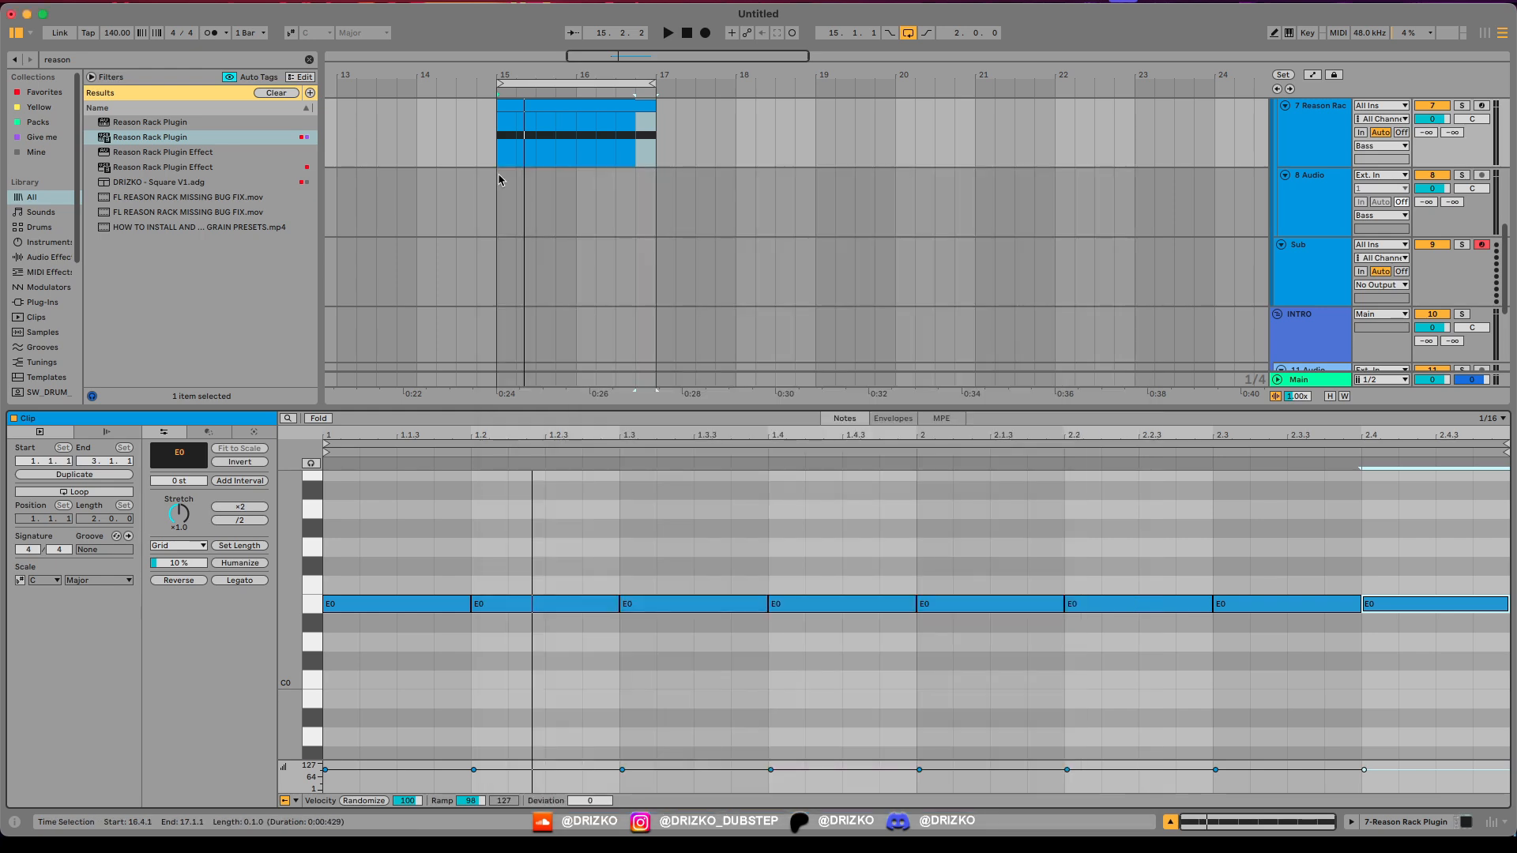
scroll(872, 343, up, 5)
key(shift+Tab)
key(super+f)
text(ott)
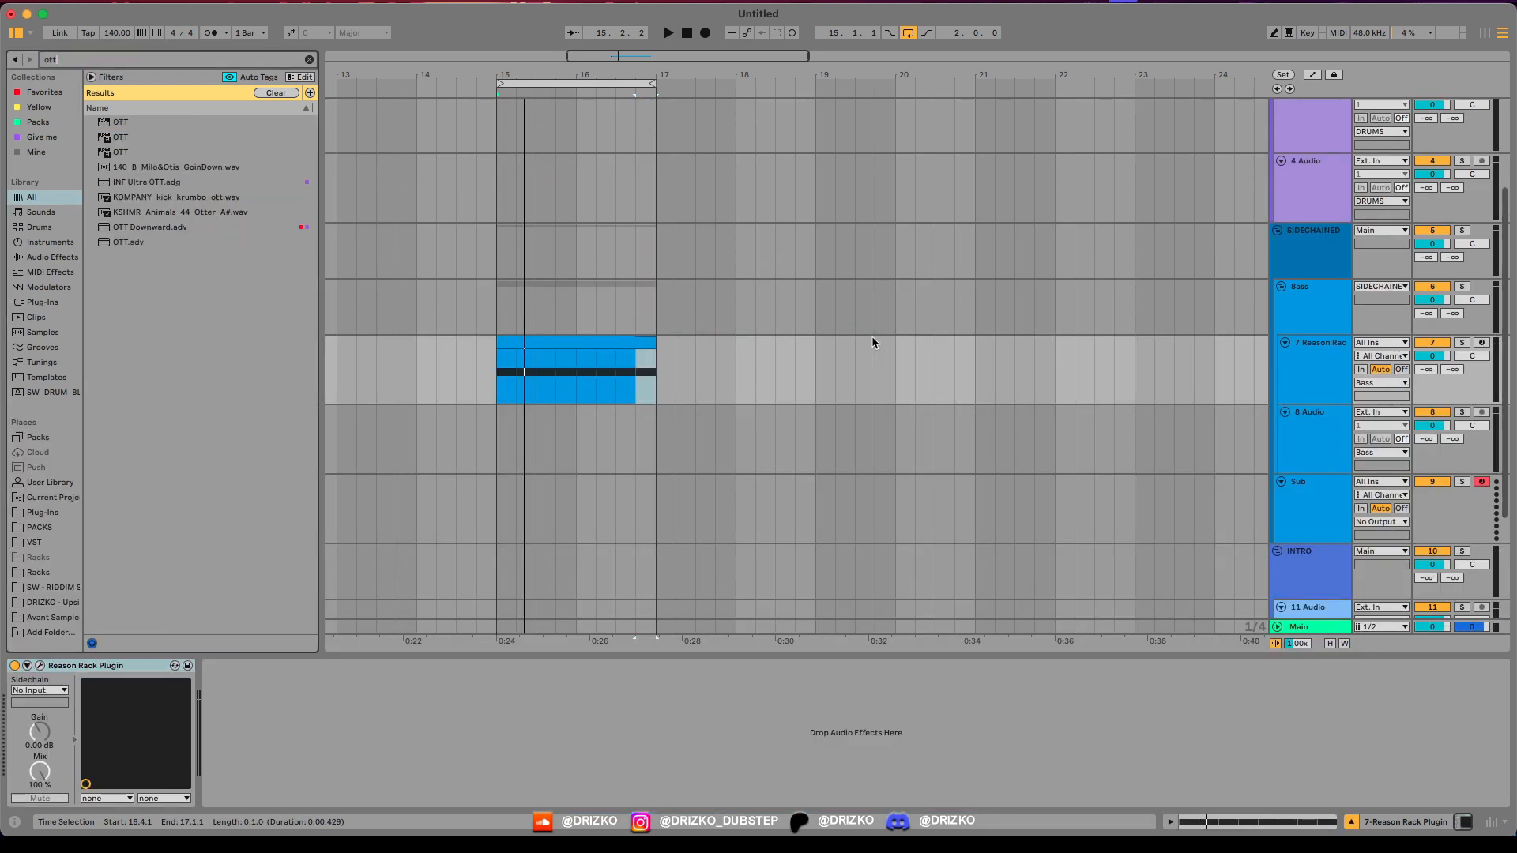
key(Down)
key(Down)
key(Down)
key(Down)
key(Down)
key(Down)
key(Down)
key(Return)
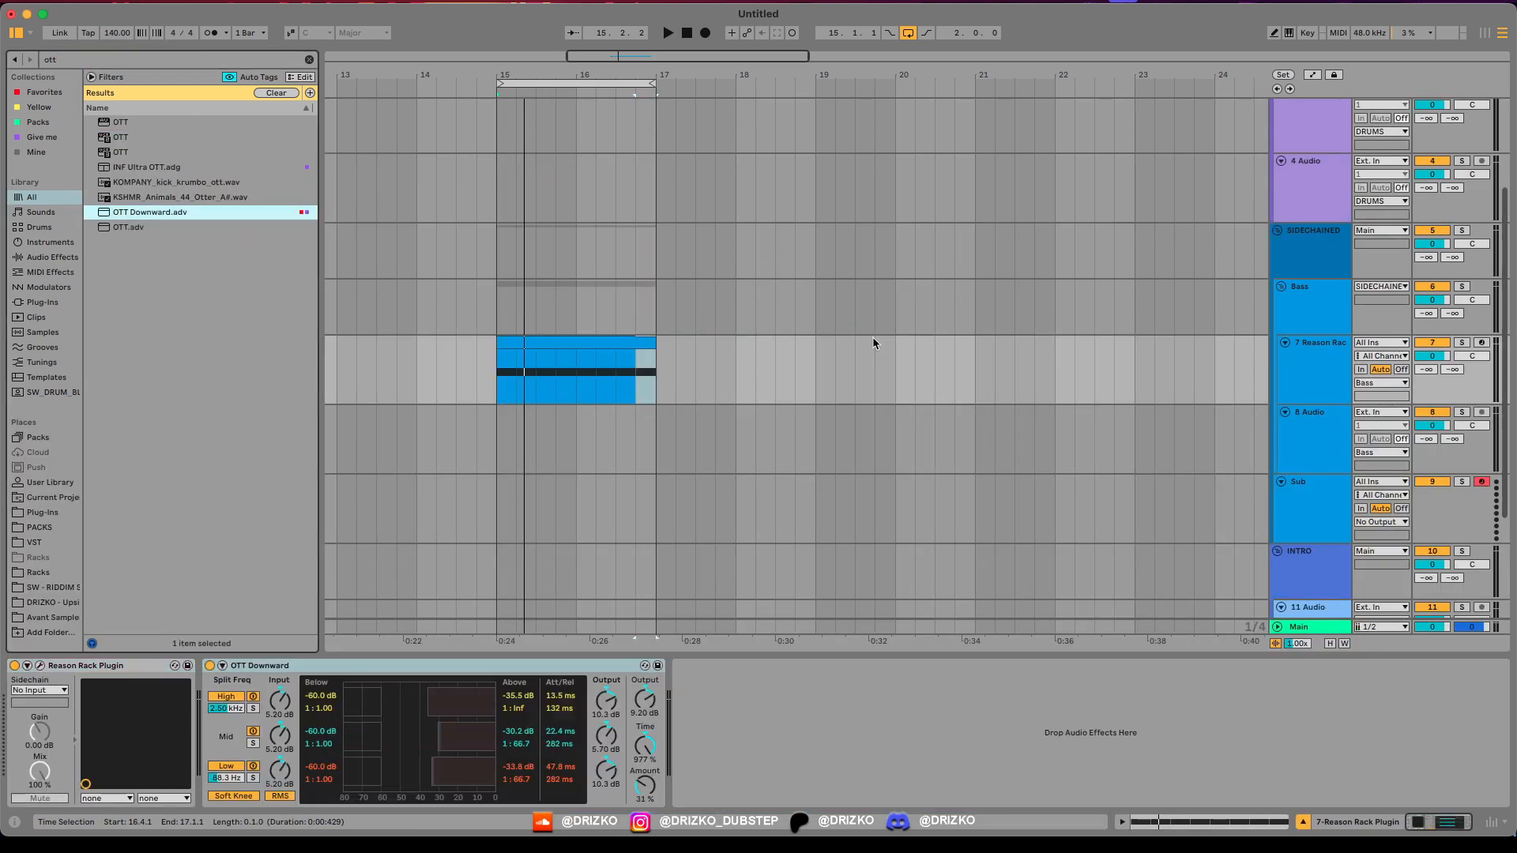
Step: Collapse the OTT Downward device, duplicate it on the same track, and play the loop
double_click(408, 665)
key(super+d)
key(space)
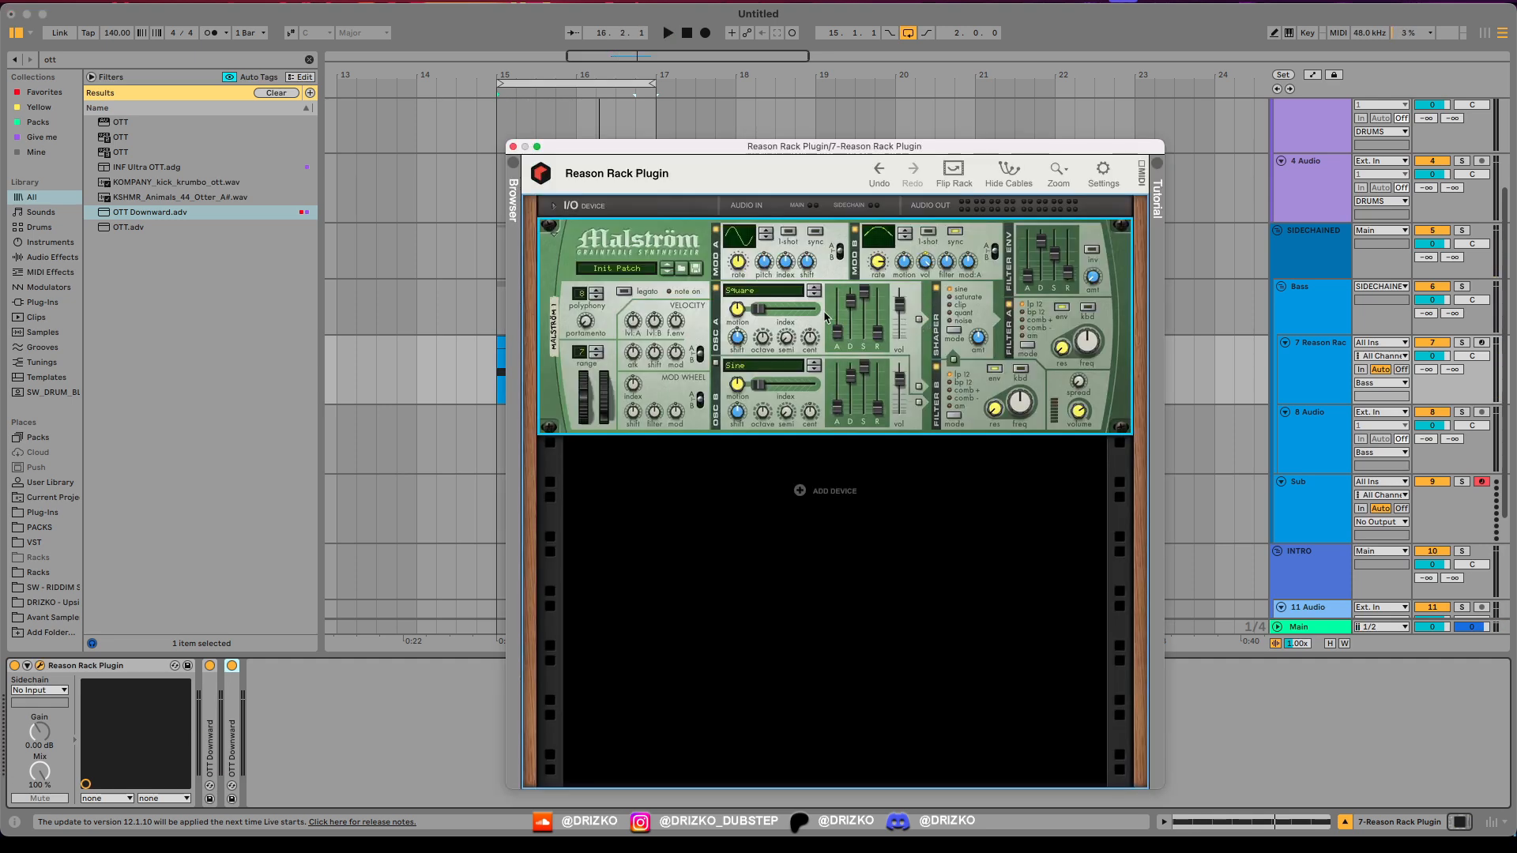
Step: Route Malström's oscillator A into the shaper and adjust Filter A's frequency during playback
click(917, 319)
key(space)
drag(1072, 358, 1072, 361)
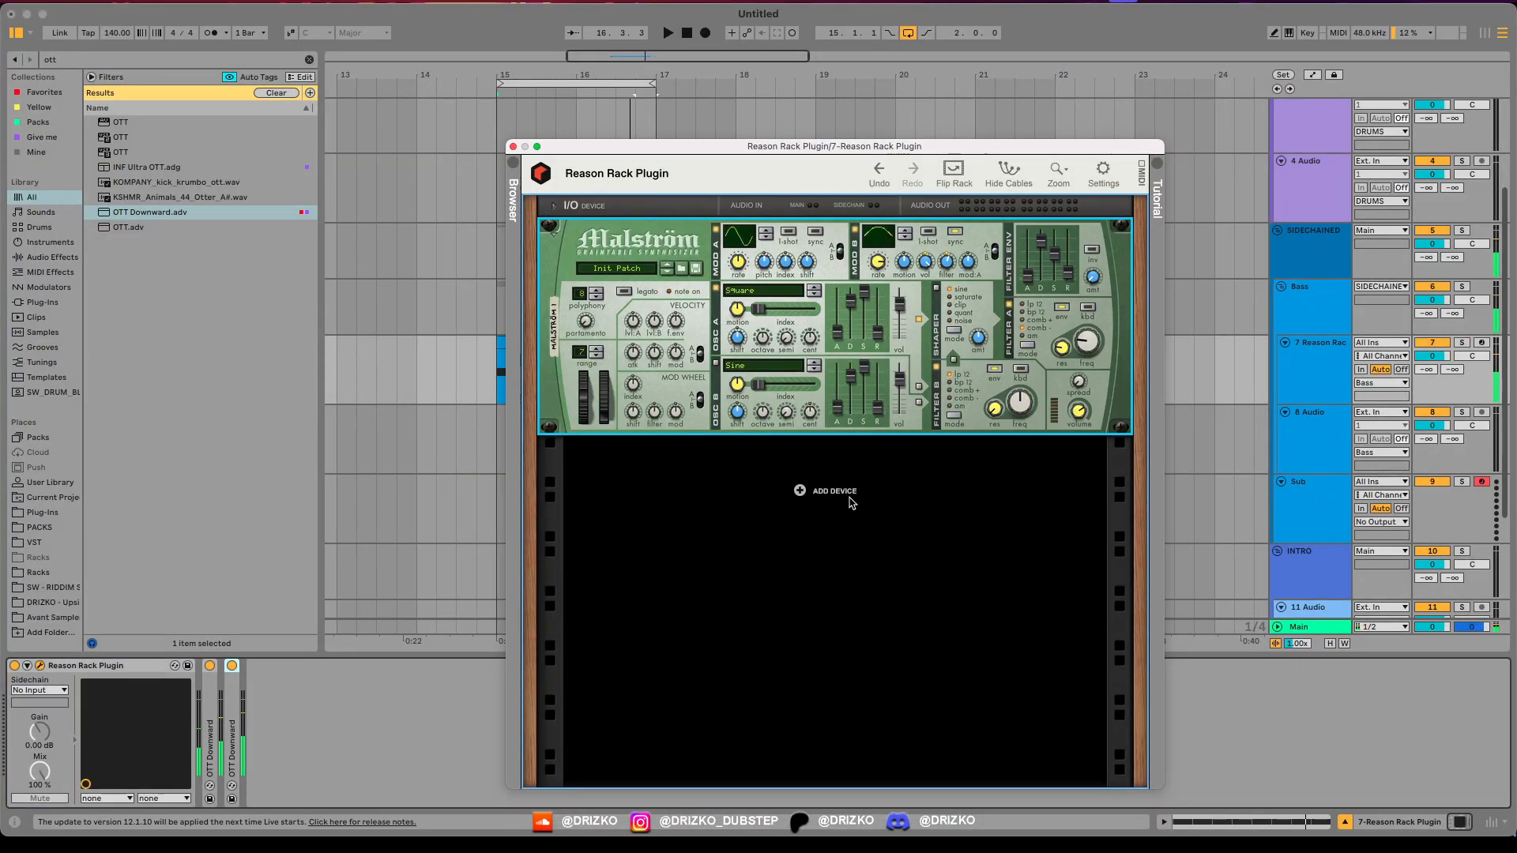
Step: Add a CF-101 Chorus/Flanger effect below the Malström in the rack
drag(948, 147, 819, 139)
right_click(700, 501)
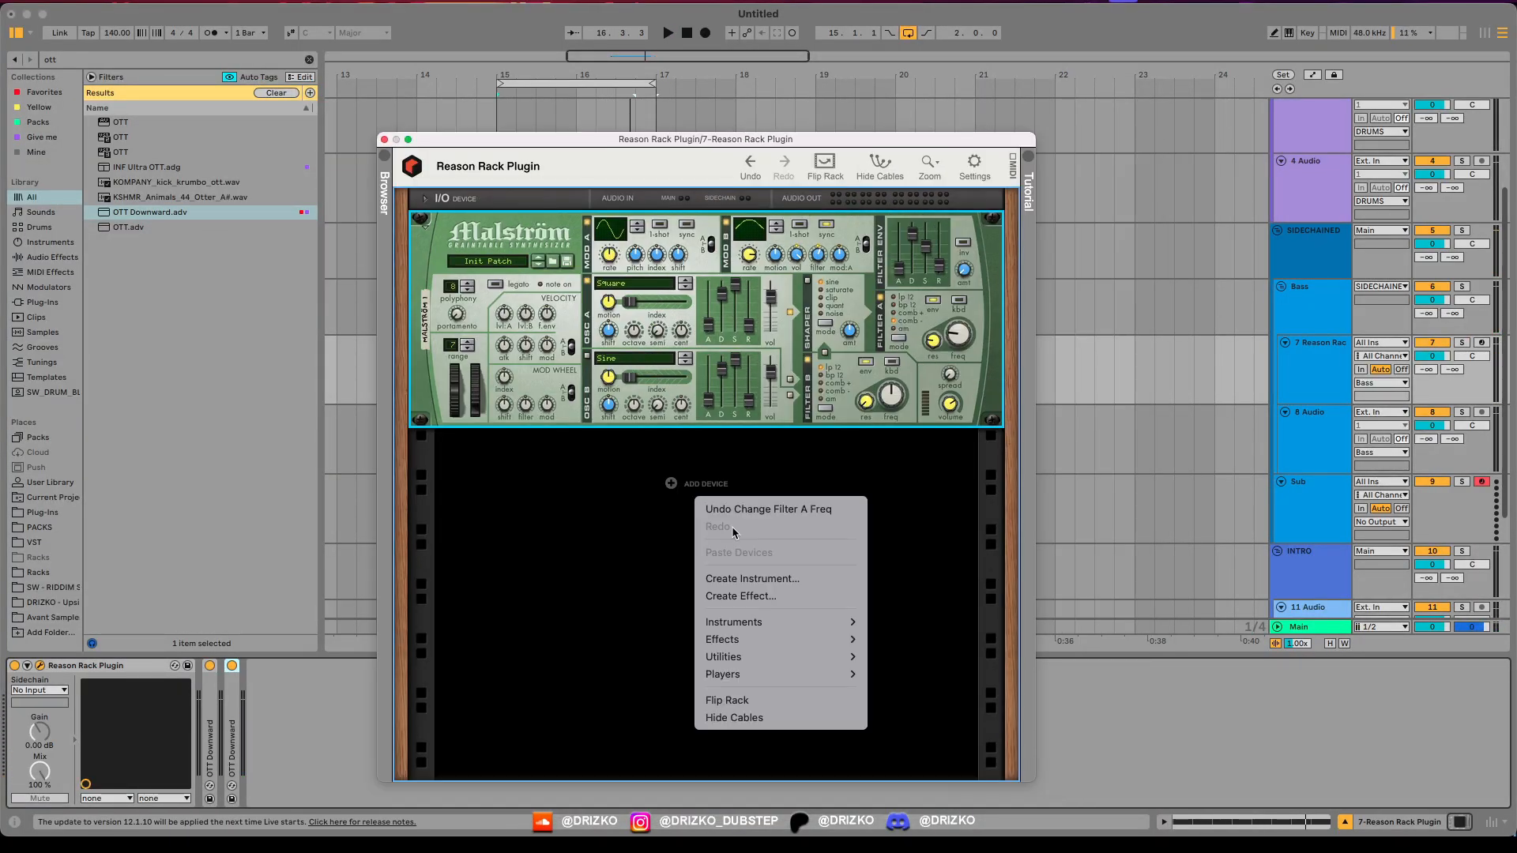
mouse_move(760, 640)
click(986, 660)
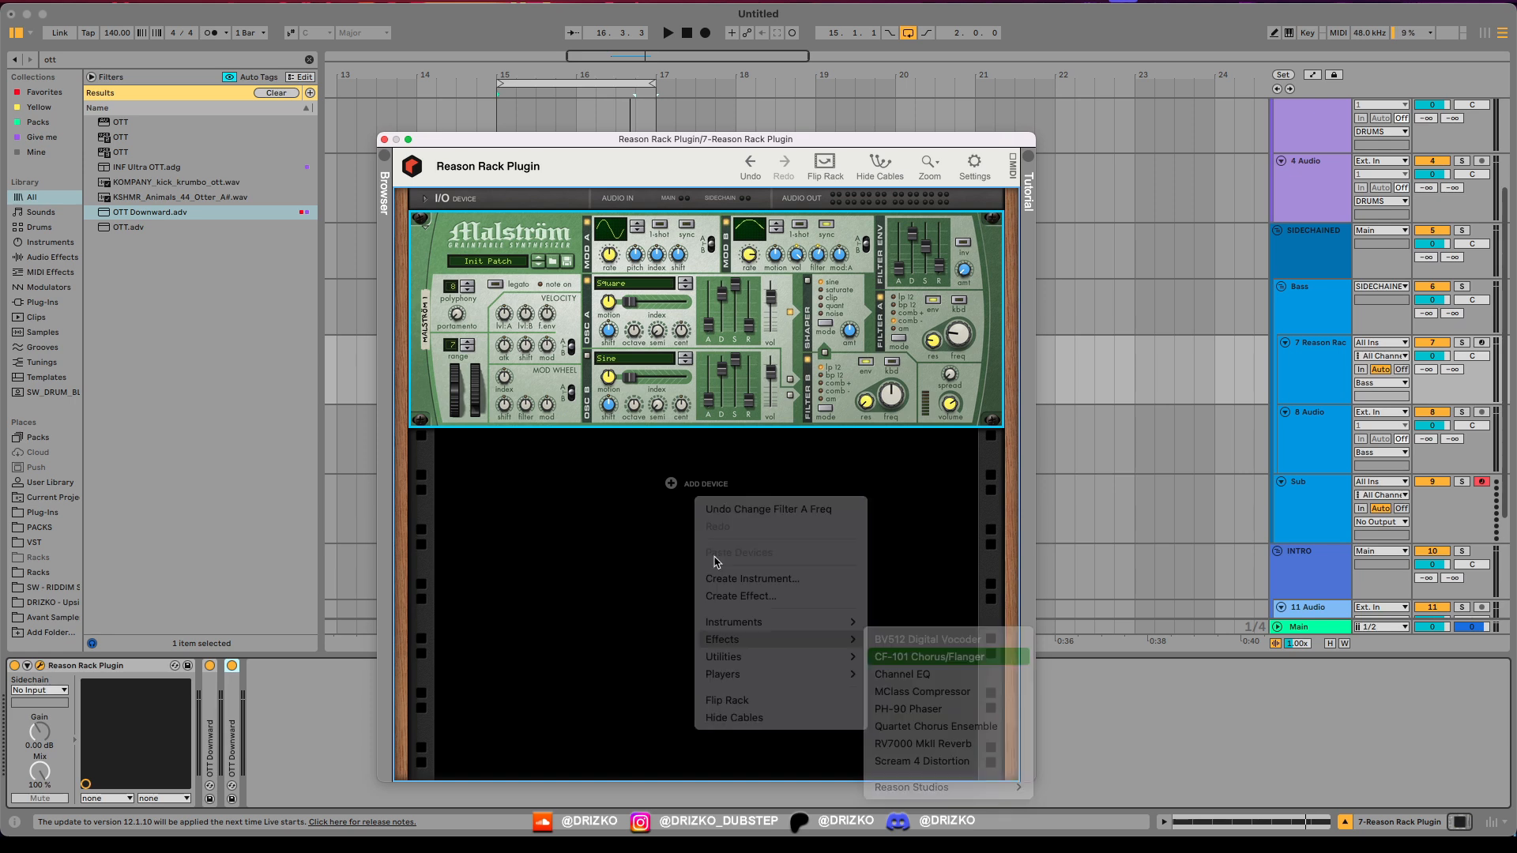
Step: Adjust the CF-101's delay, feedback and LFO rate, and toggle its LFO sync while the loop plays
key(space)
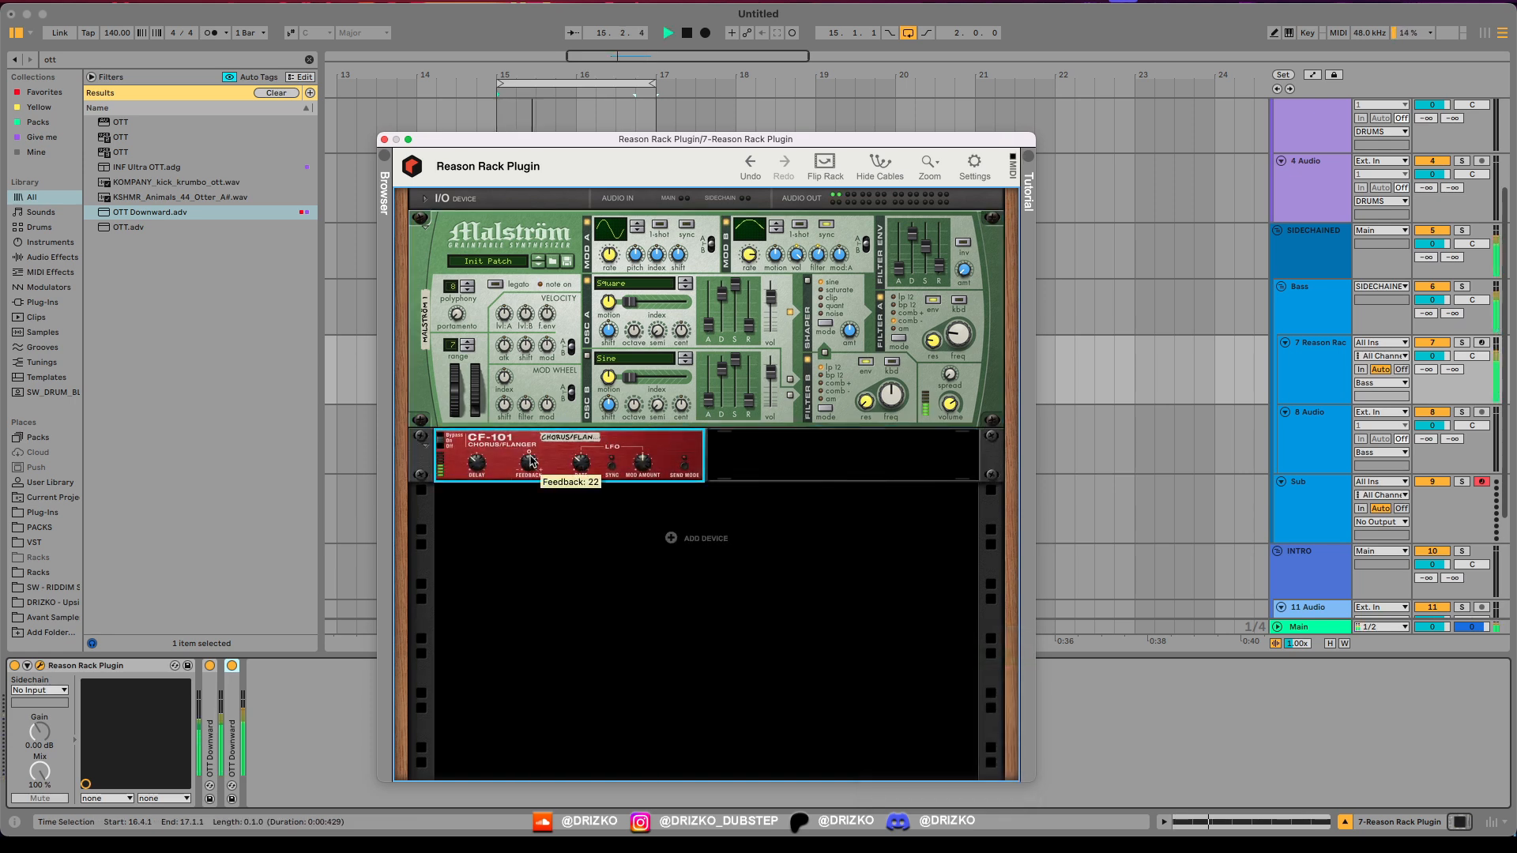
drag(478, 462, 588, 465)
click(609, 466)
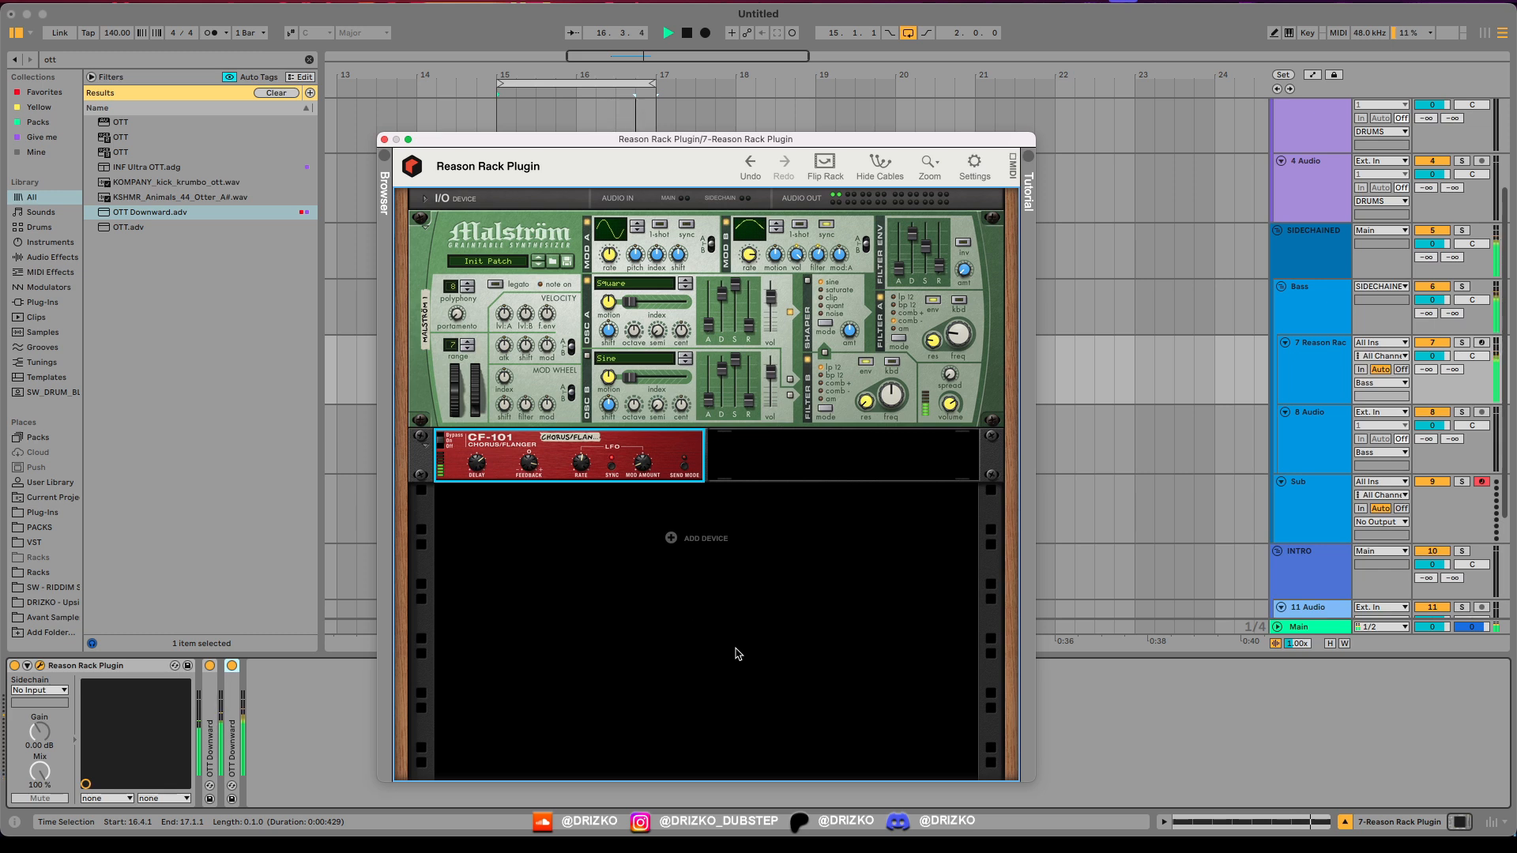
Step: Add a PH-90 Phaser beside the CF-101, set its feedback to 31 and frequency to 70, and adjust its split and width
key(space)
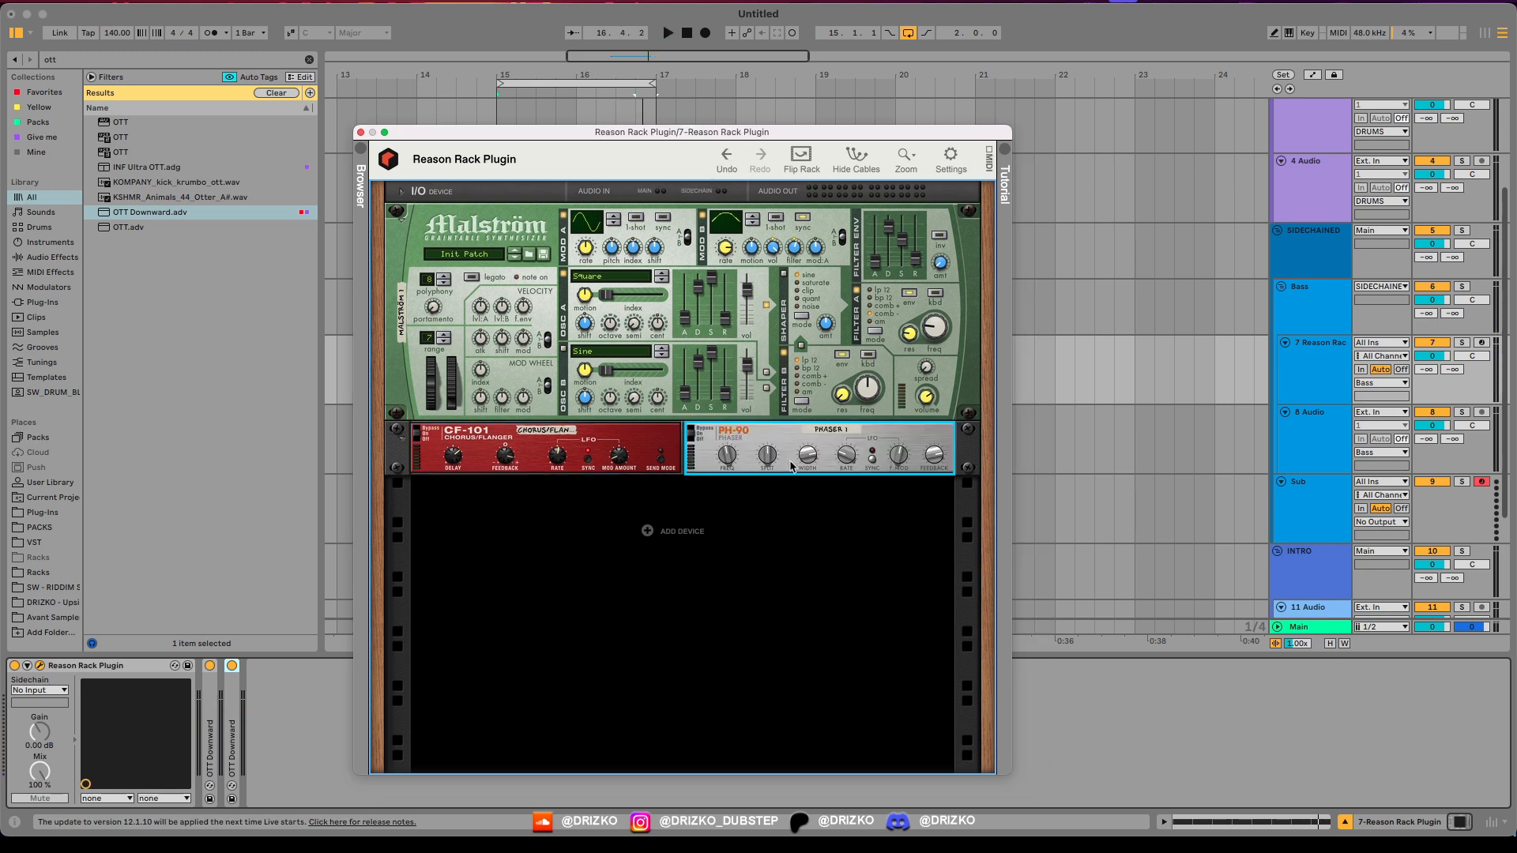
key(space)
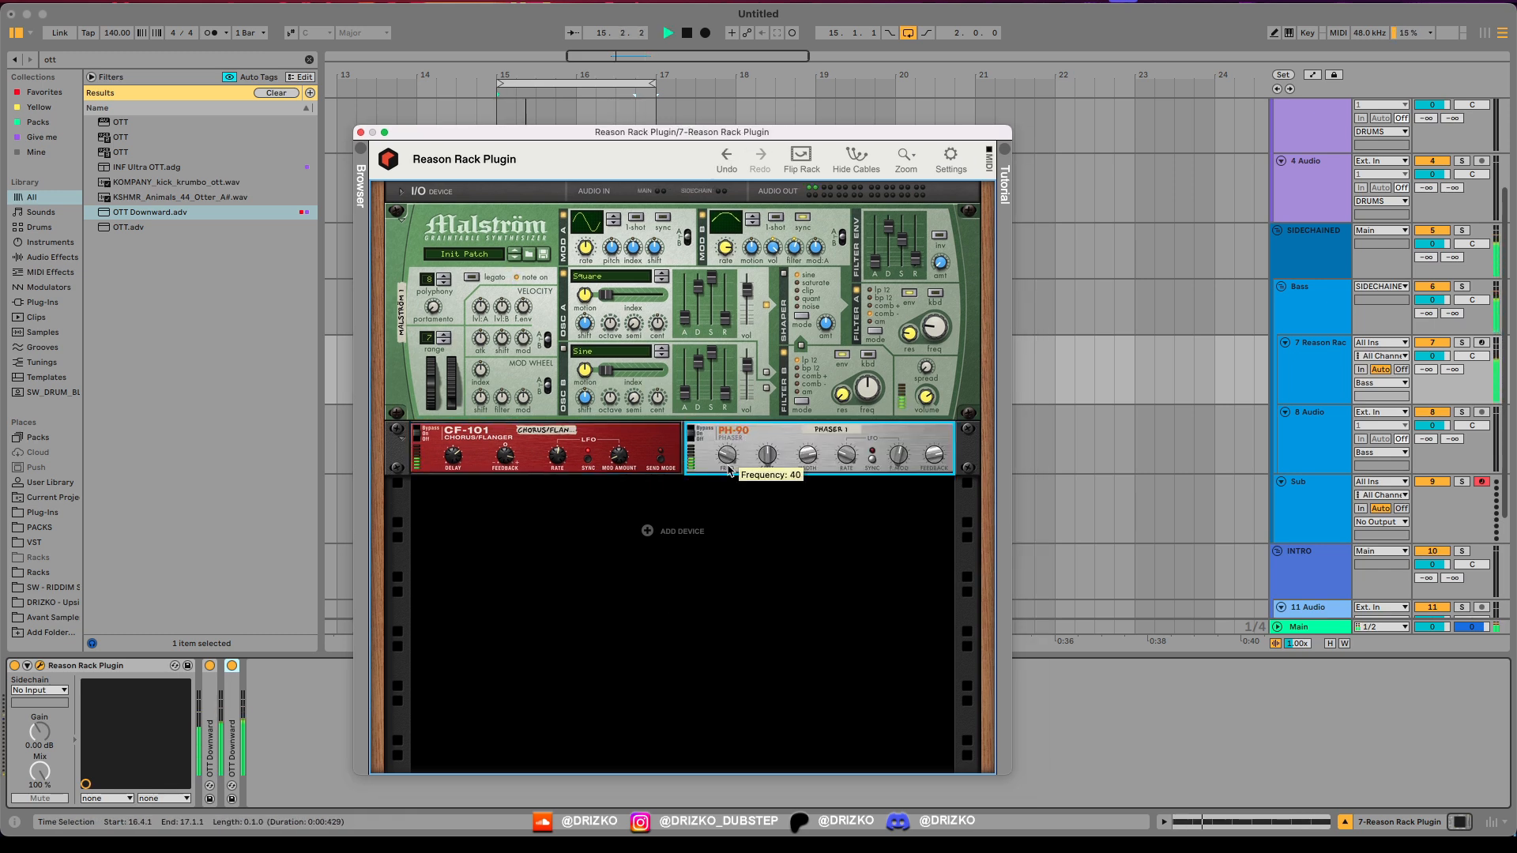
drag(803, 464, 822, 563)
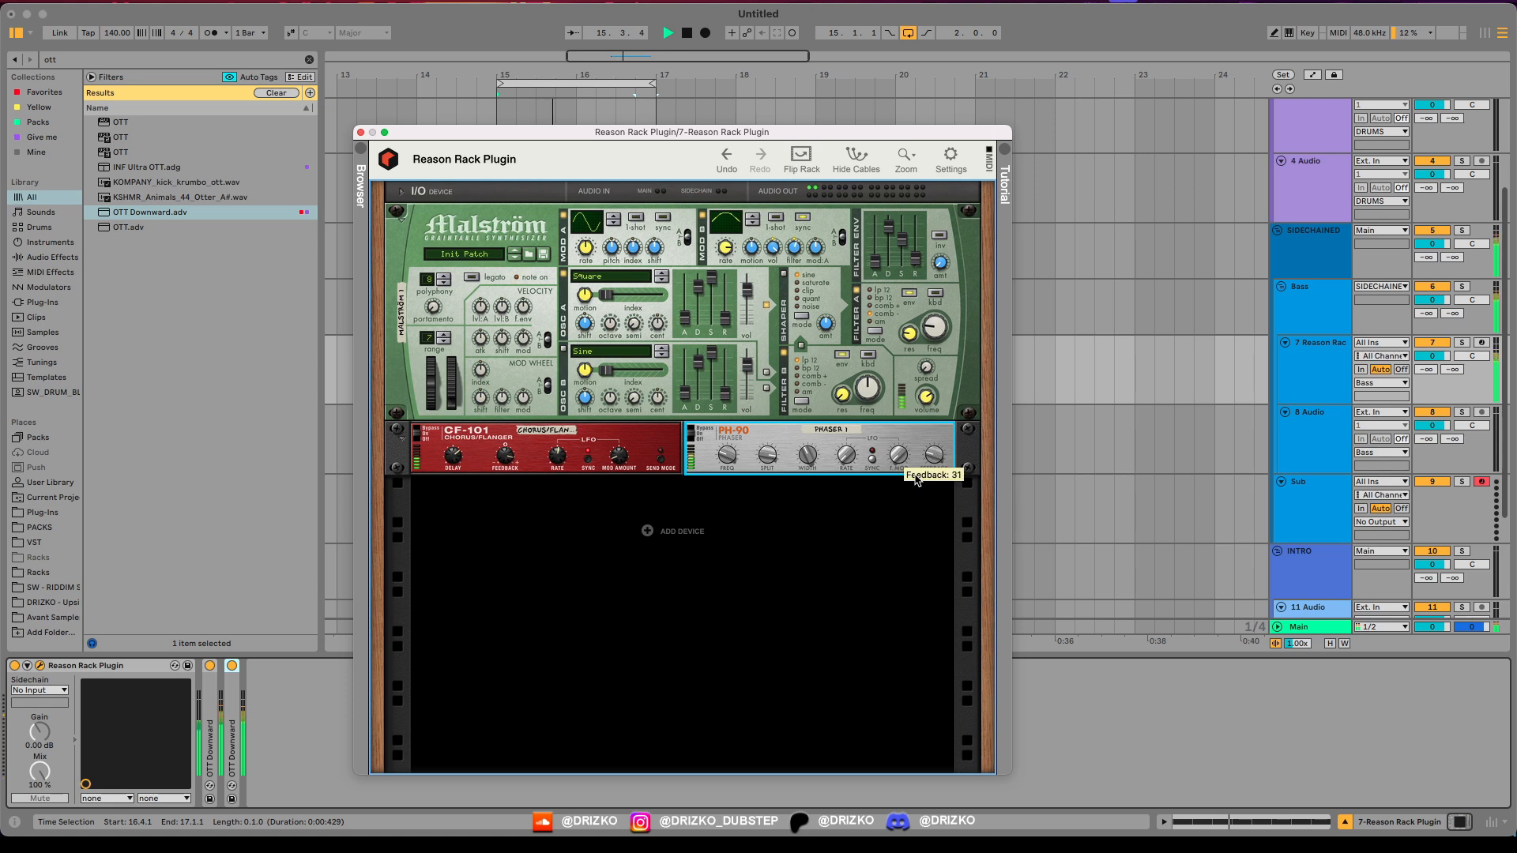
drag(767, 458, 752, 487)
key(space)
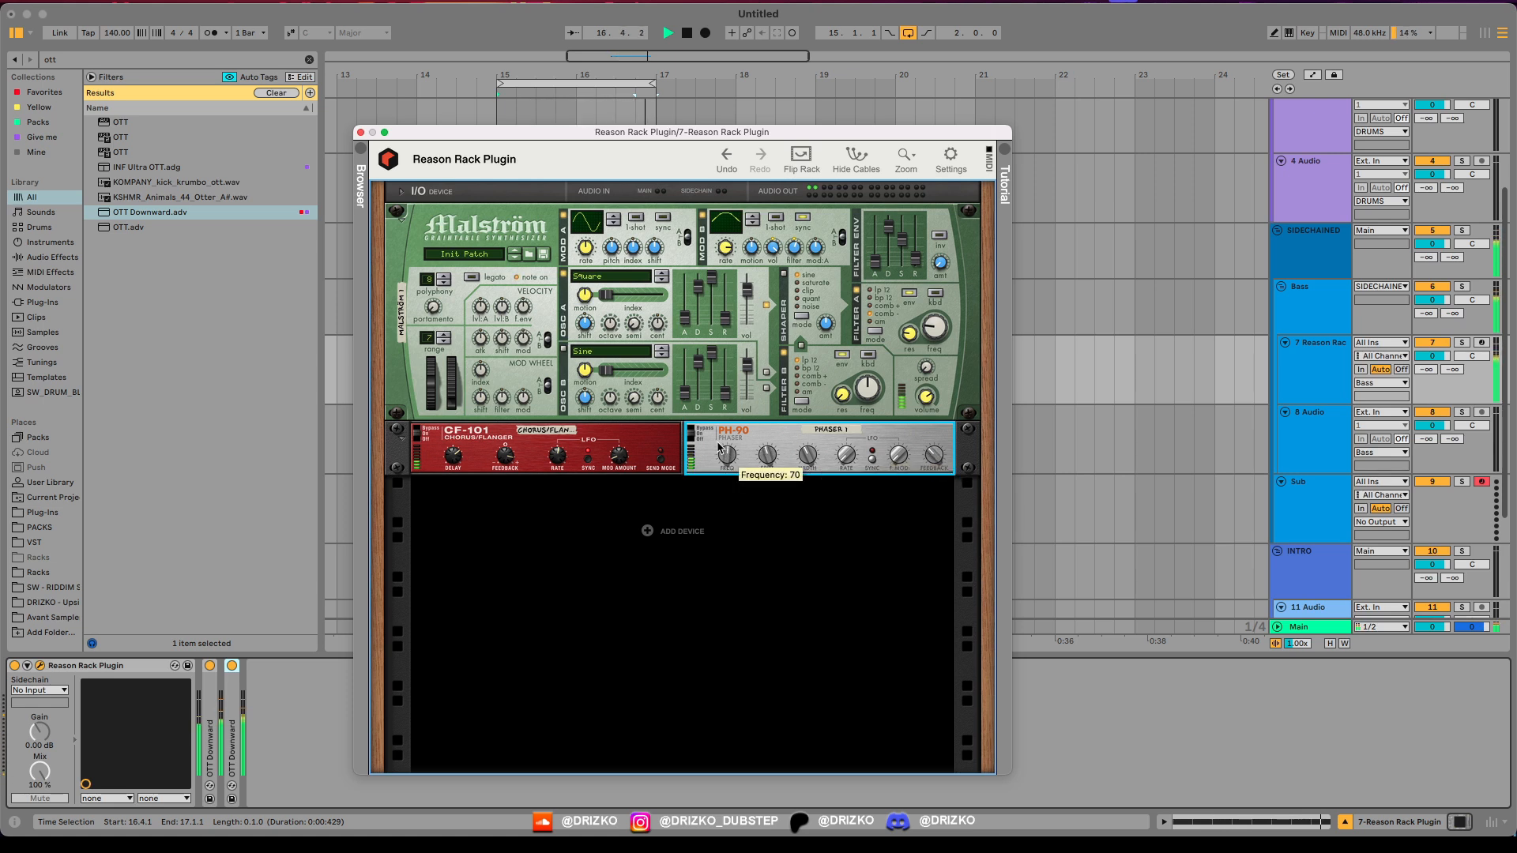
Step: Add a Scream 4 Distortion below the chorus and phaser, and reset it to its initial patch
right_click(646, 536)
mouse_move(747, 681)
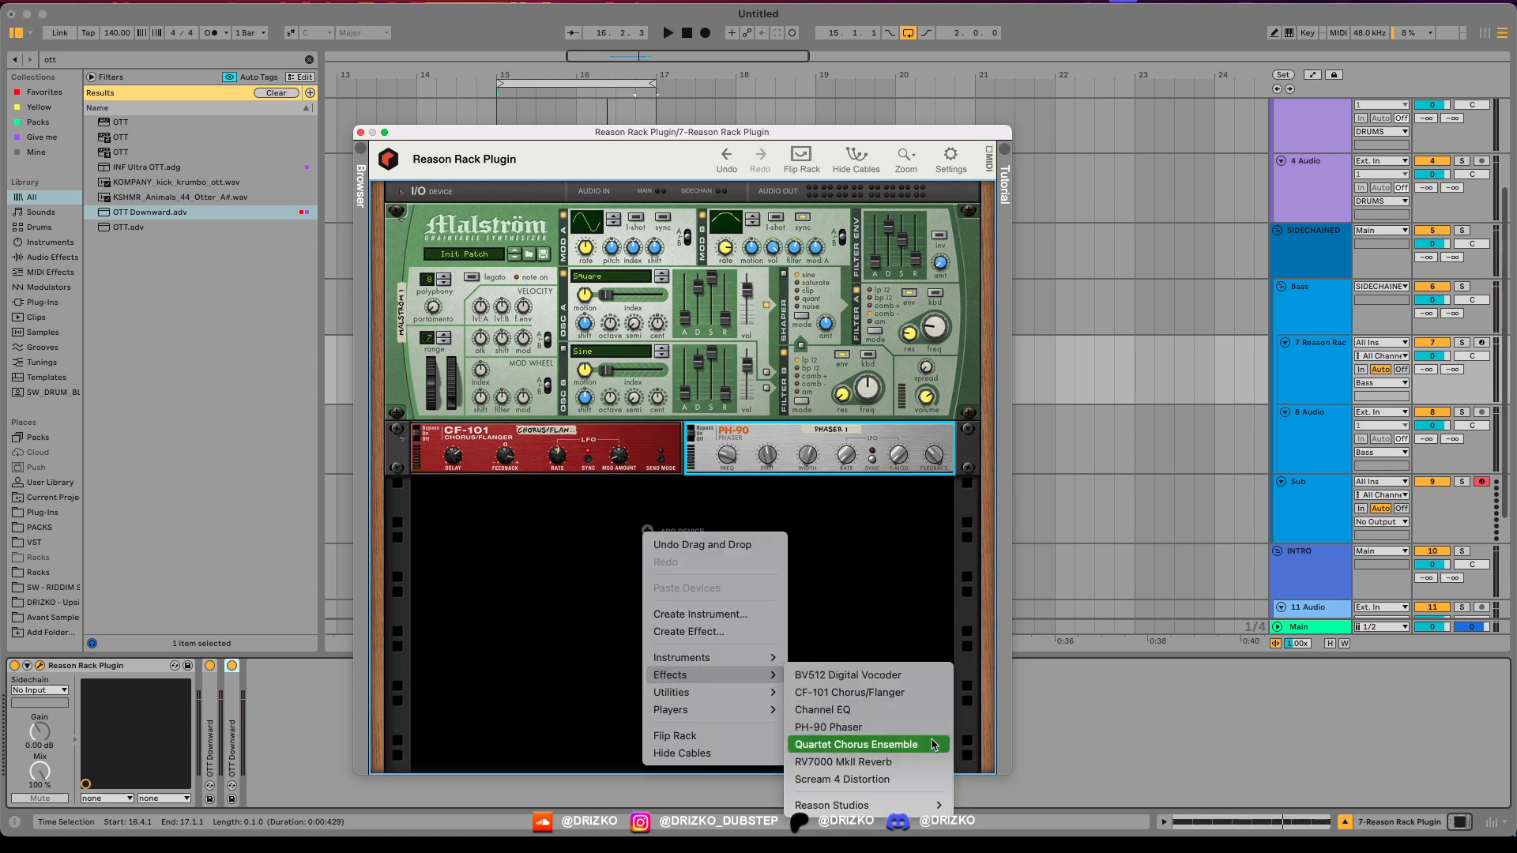
click(851, 780)
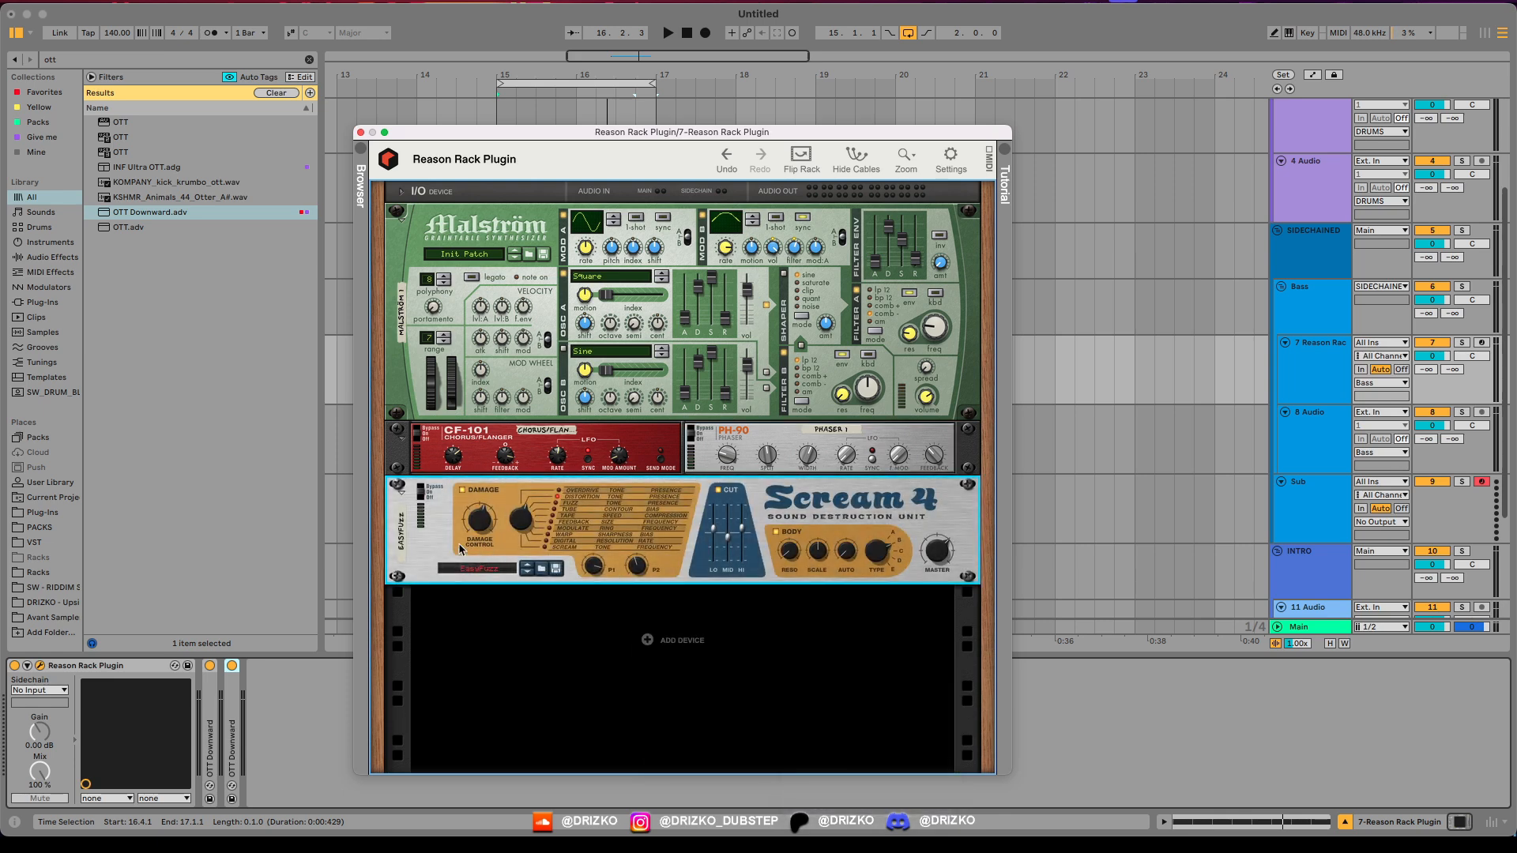
right_click(450, 545)
click(650, 667)
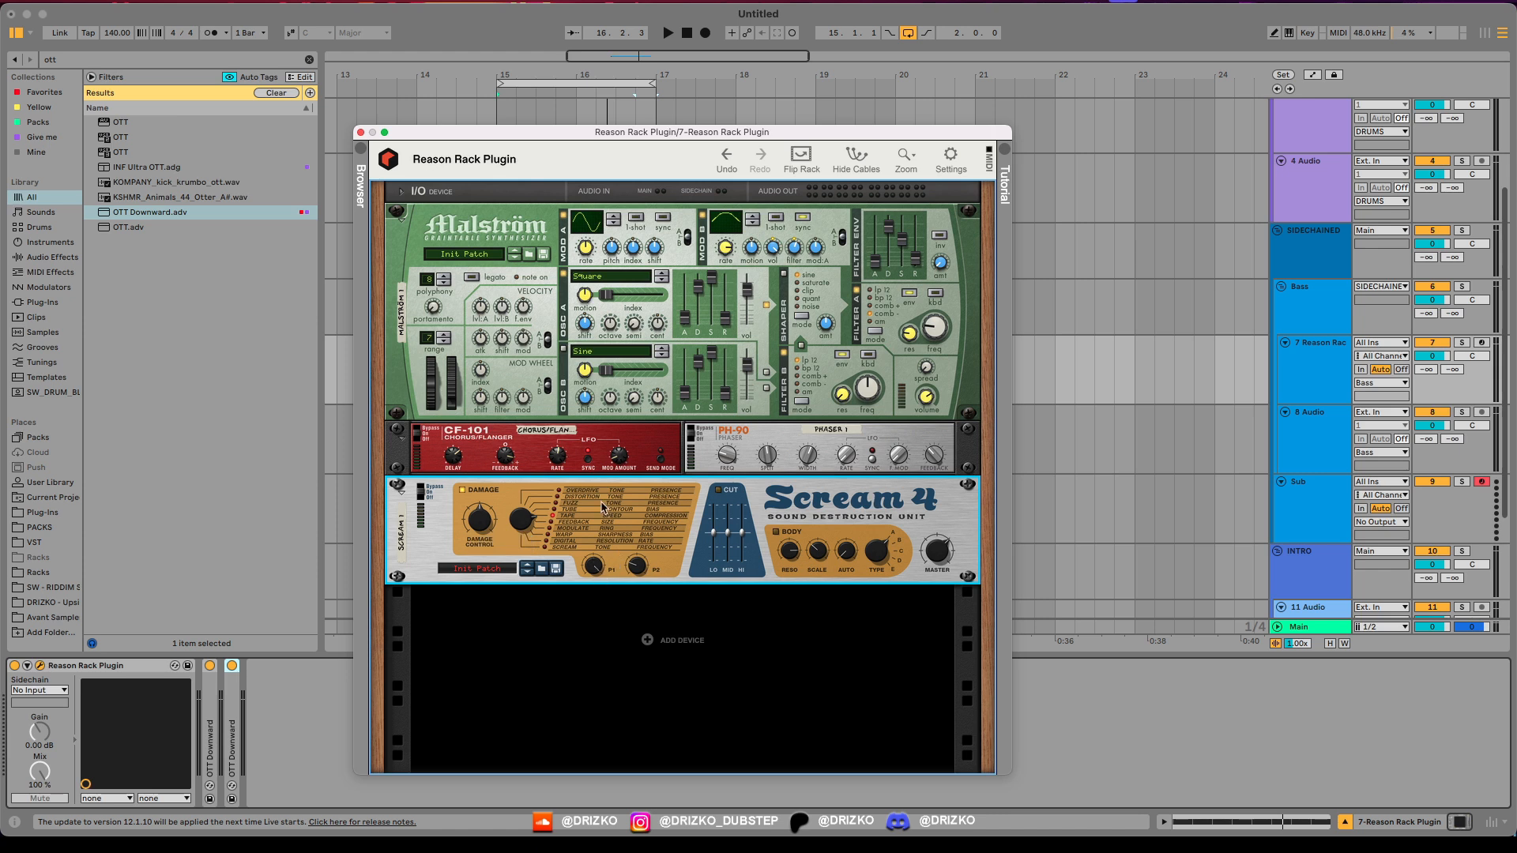
Step: Adjust the Scream 4's damage control and the PH-90's width while the loop plays
key(space)
drag(474, 531, 475, 524)
key(space)
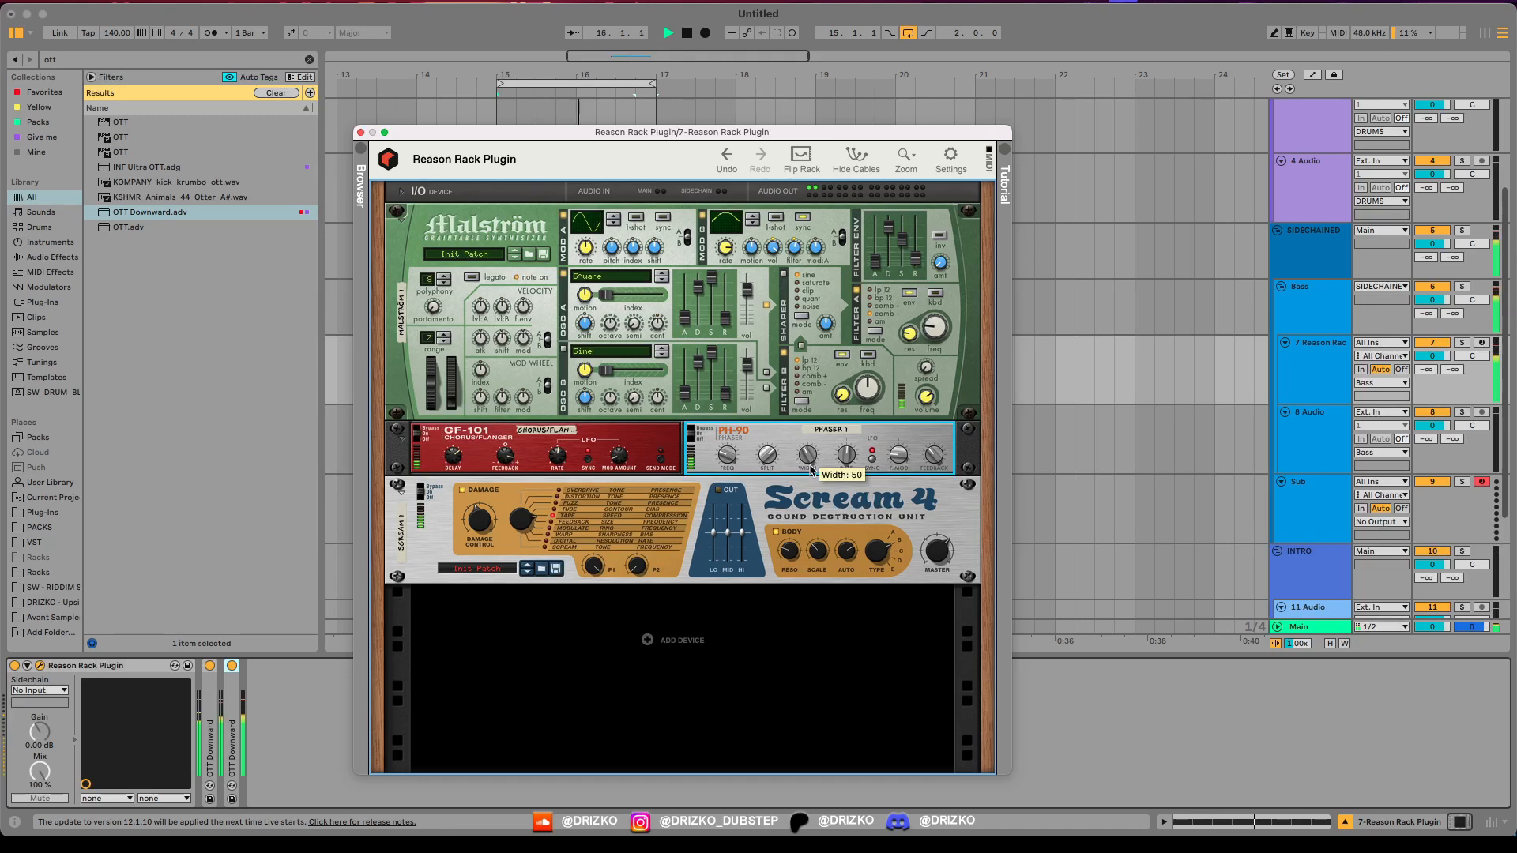
drag(811, 468, 807, 456)
key(space)
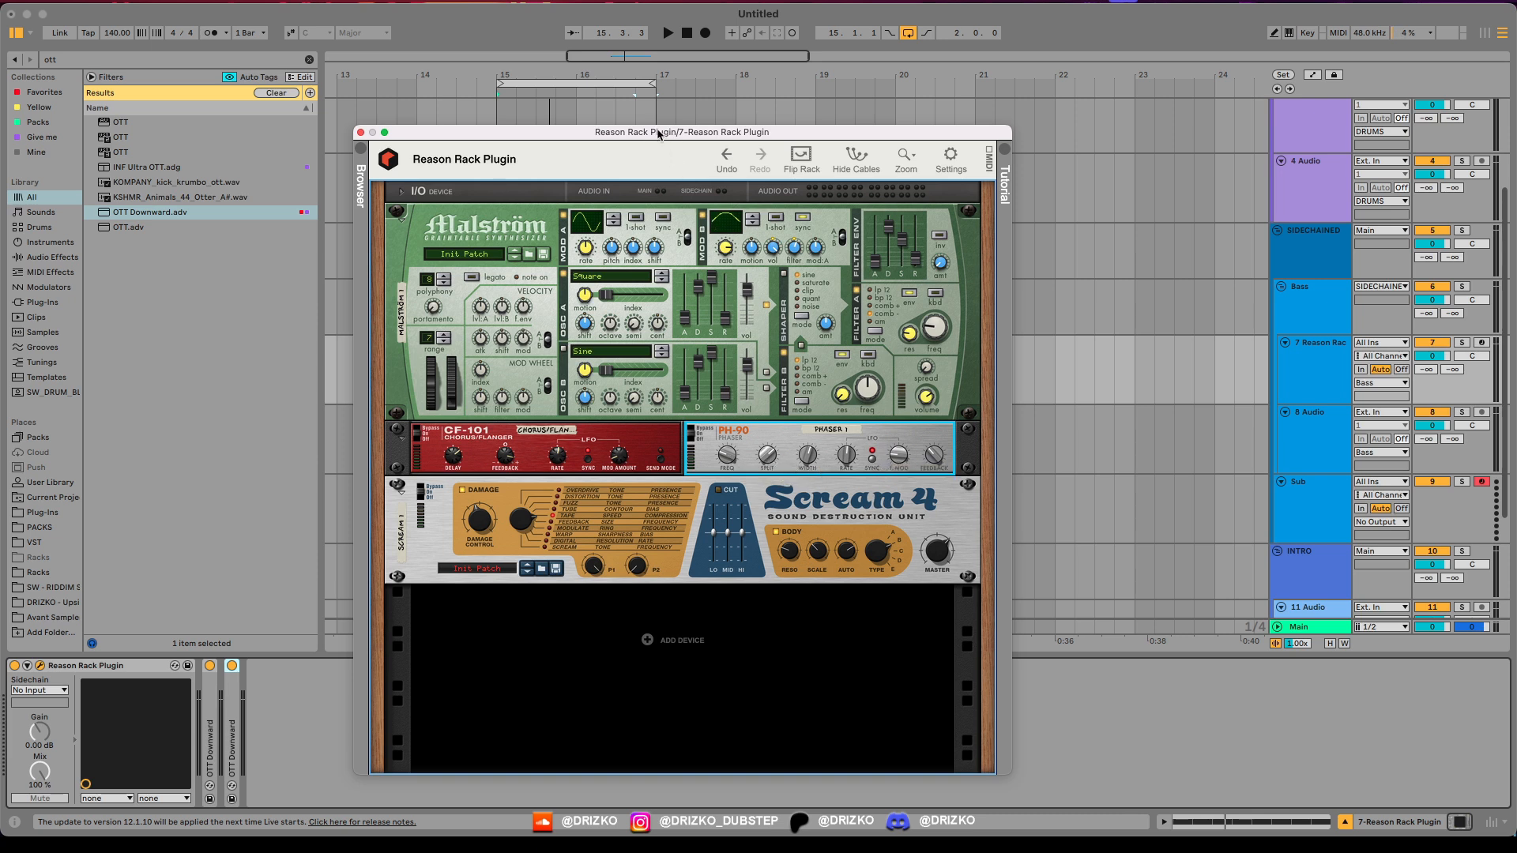
Step: Add an RV7000 MkII Reverb below the Scream 4, shorten its decay, set Dry/Wet to 22, and close the plugin window
drag(659, 134, 899, 145)
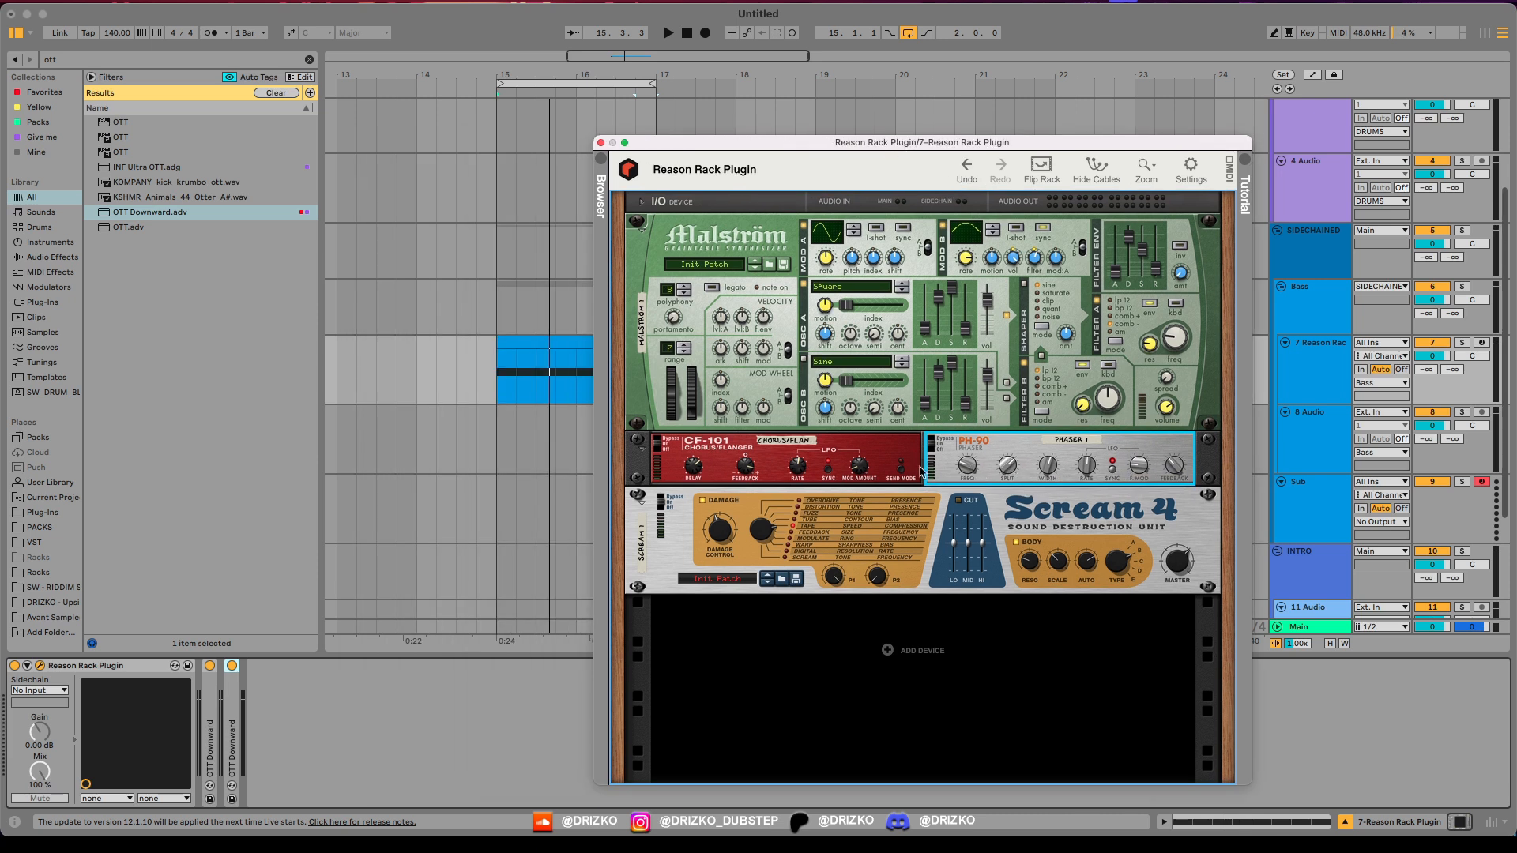
key(space)
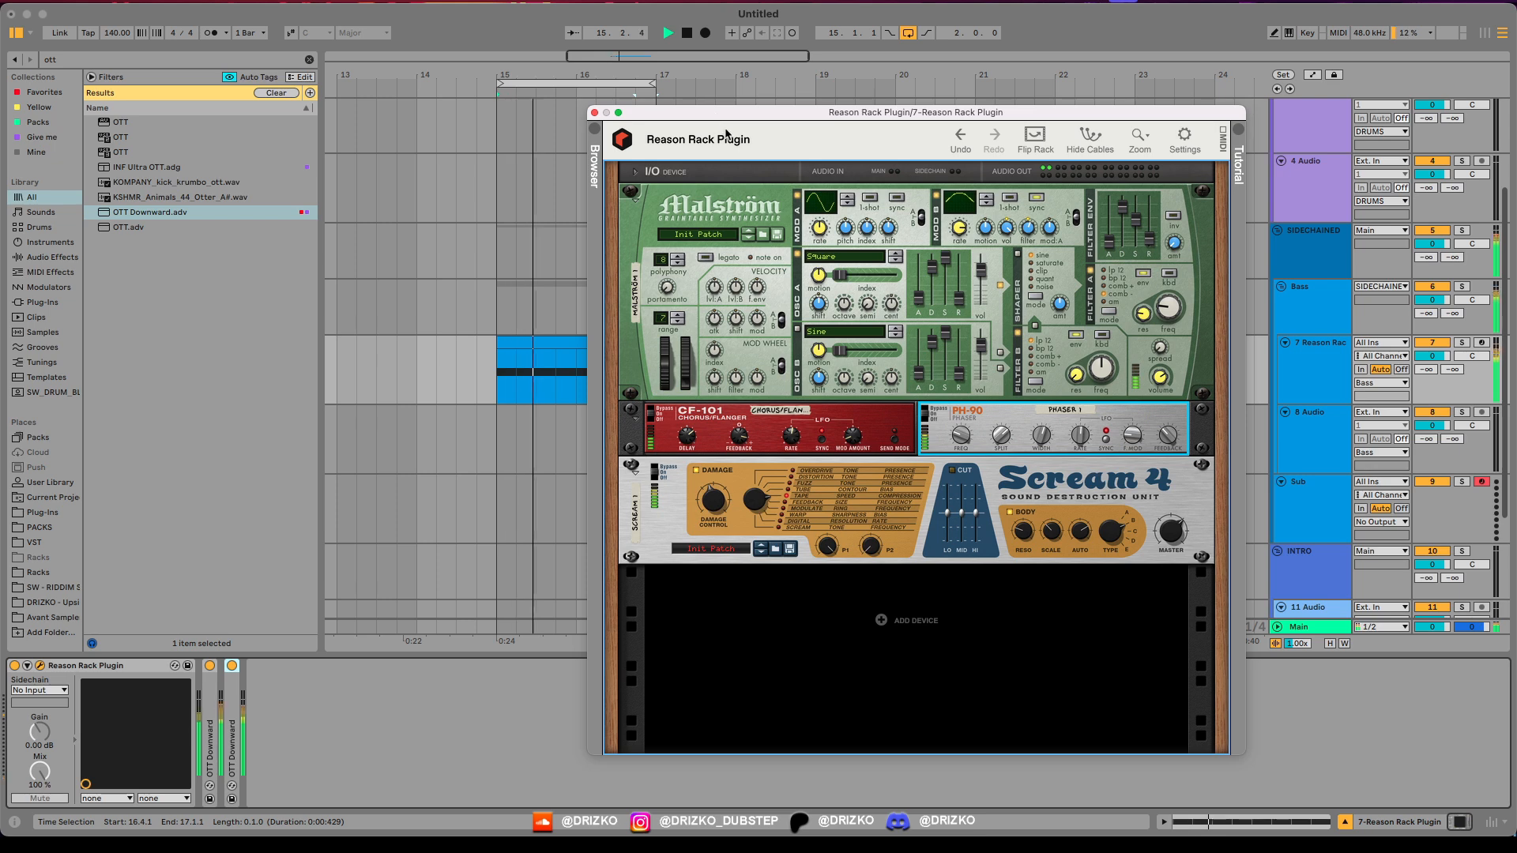
right_click(885, 626)
mouse_move(952, 741)
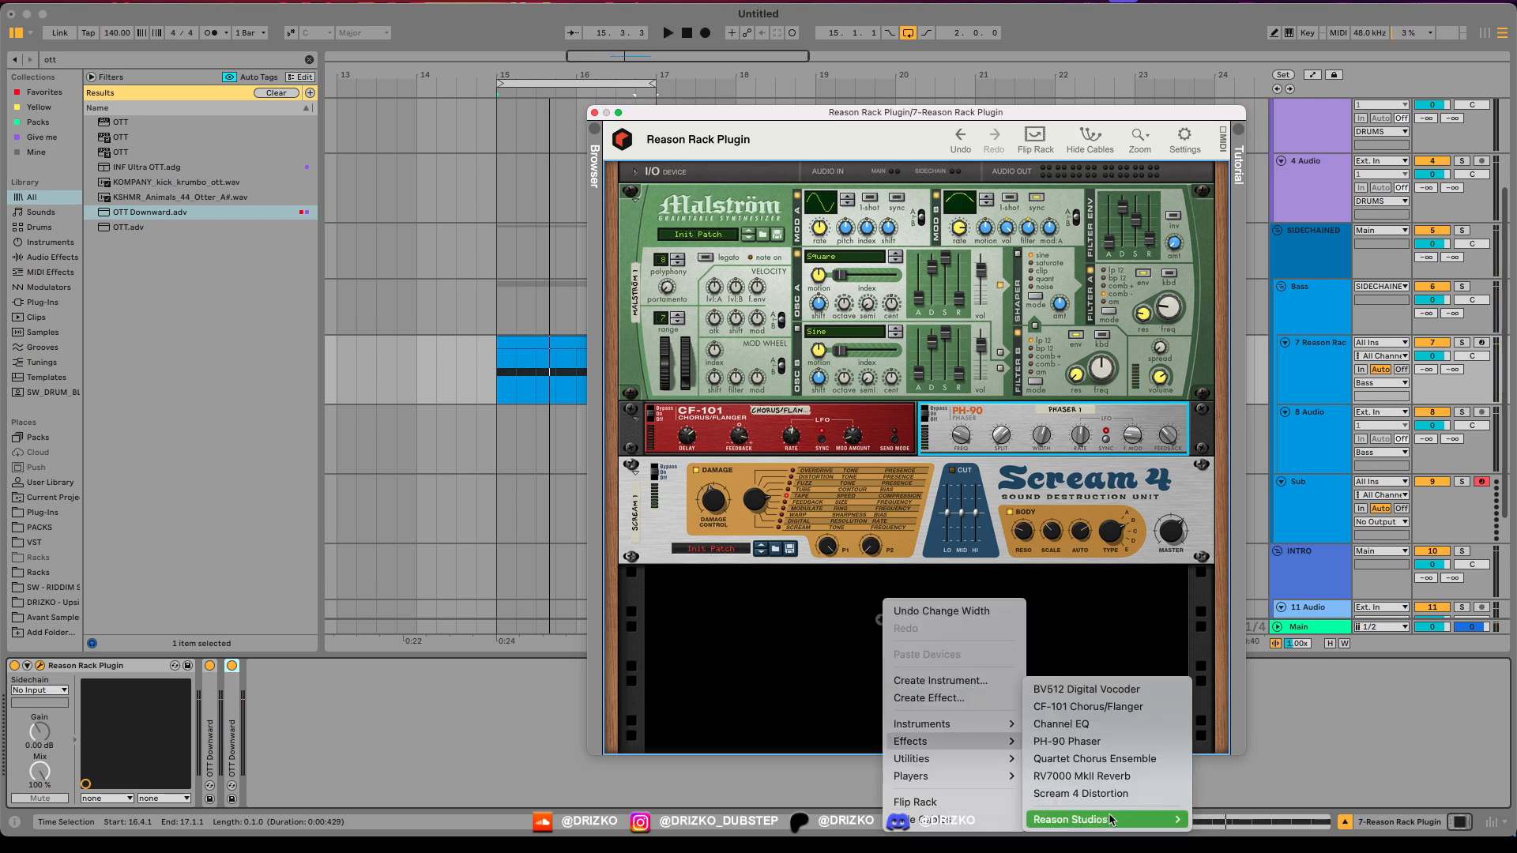
mouse_move(1110, 821)
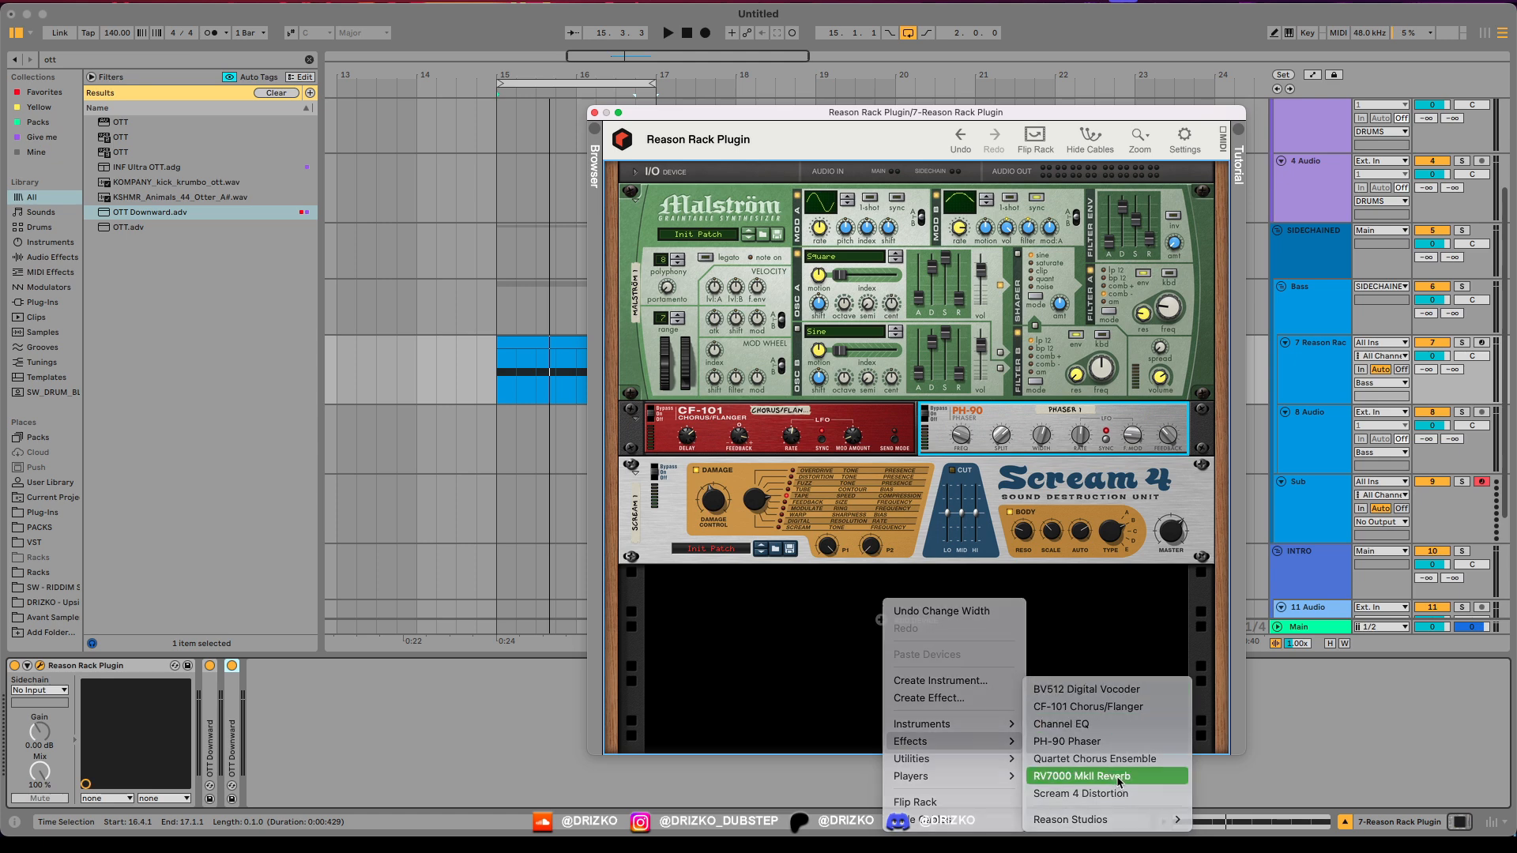
click(1082, 776)
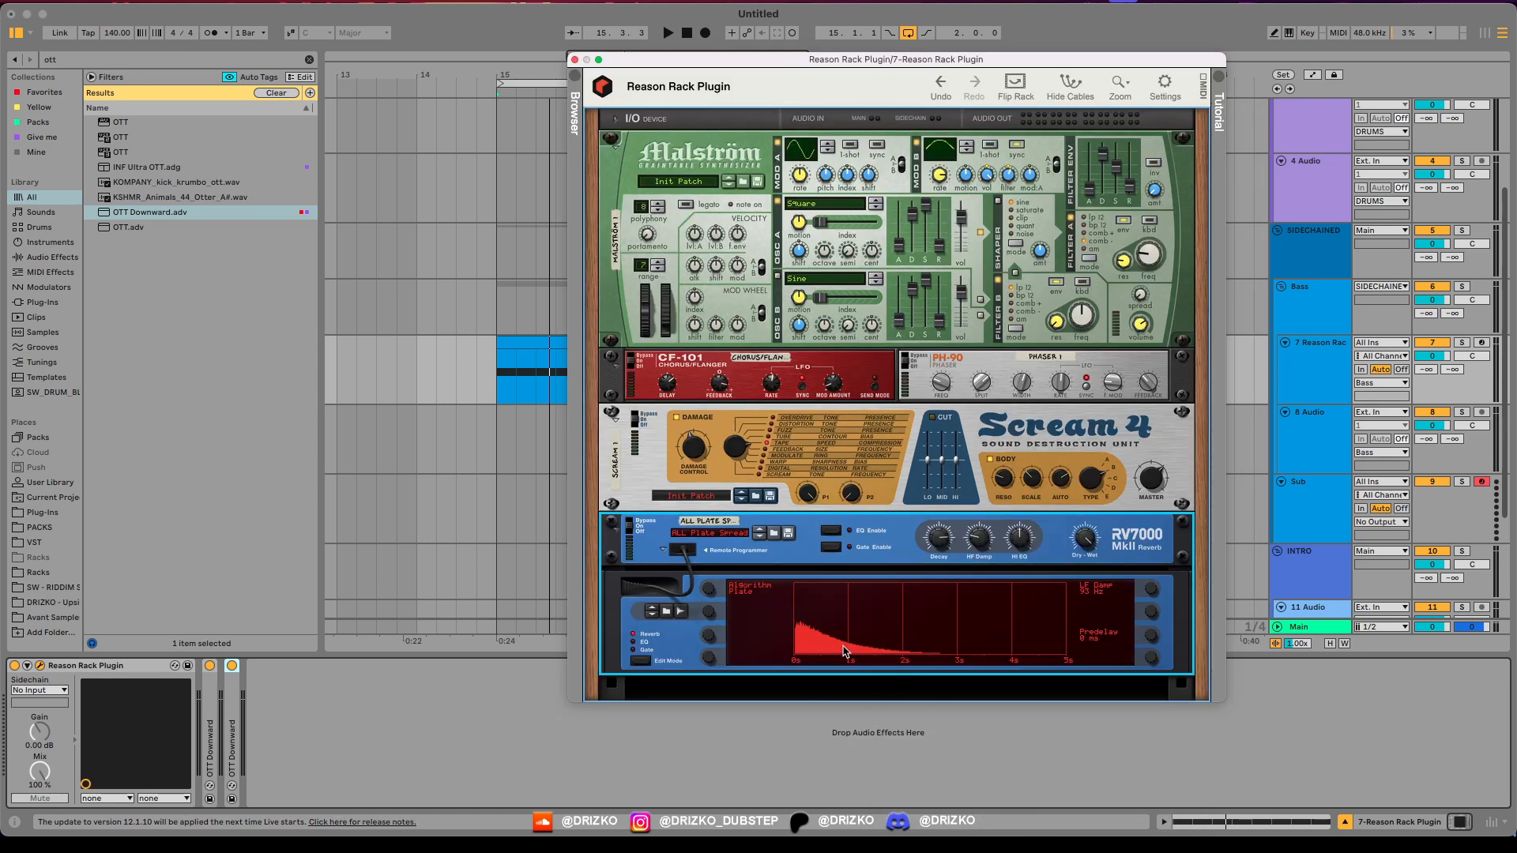
key(space)
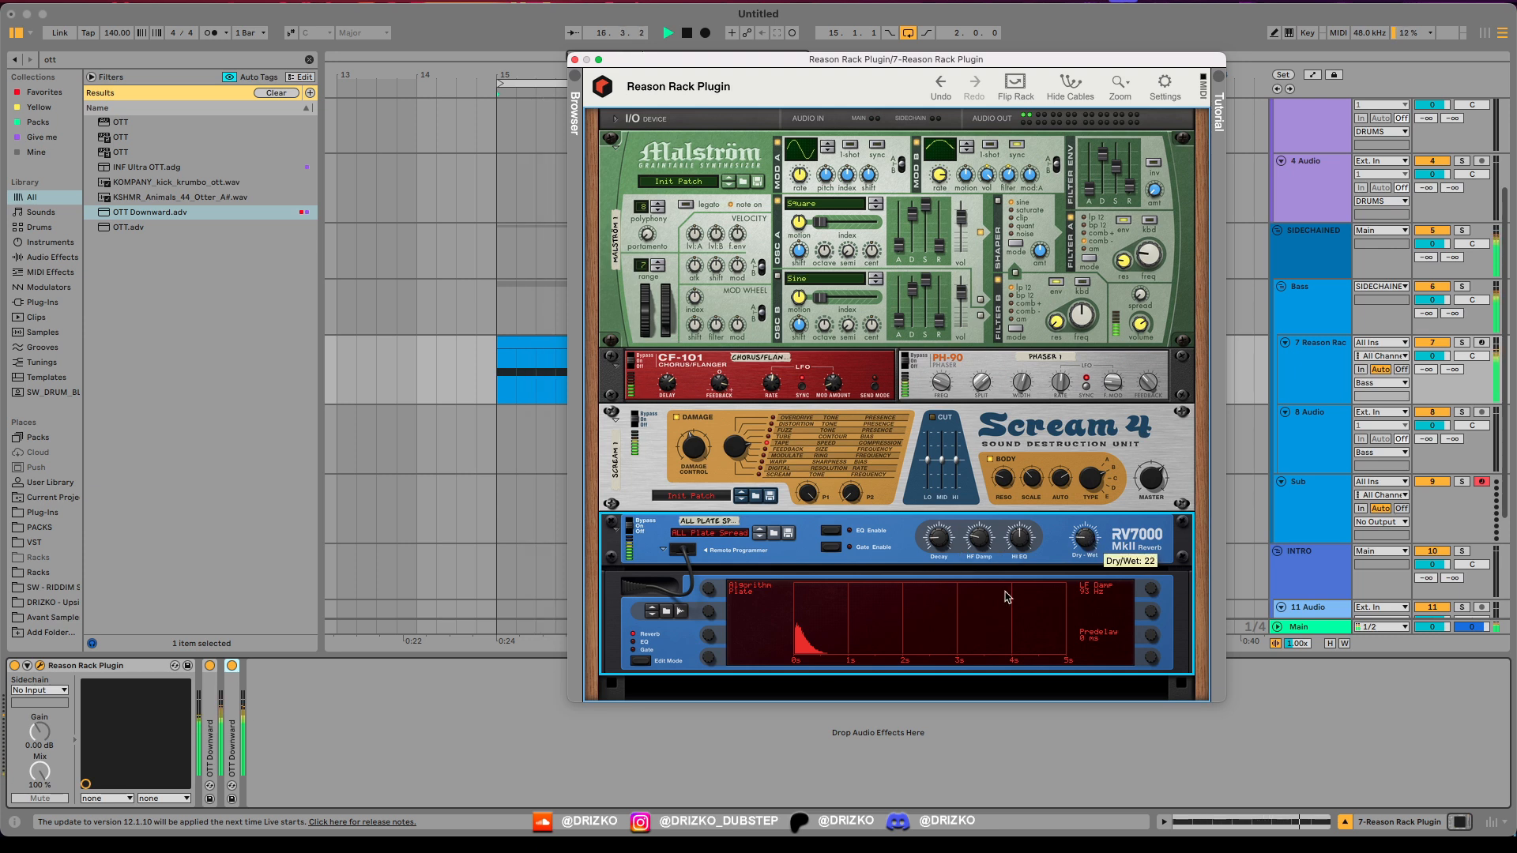
key(super+w)
key(space)
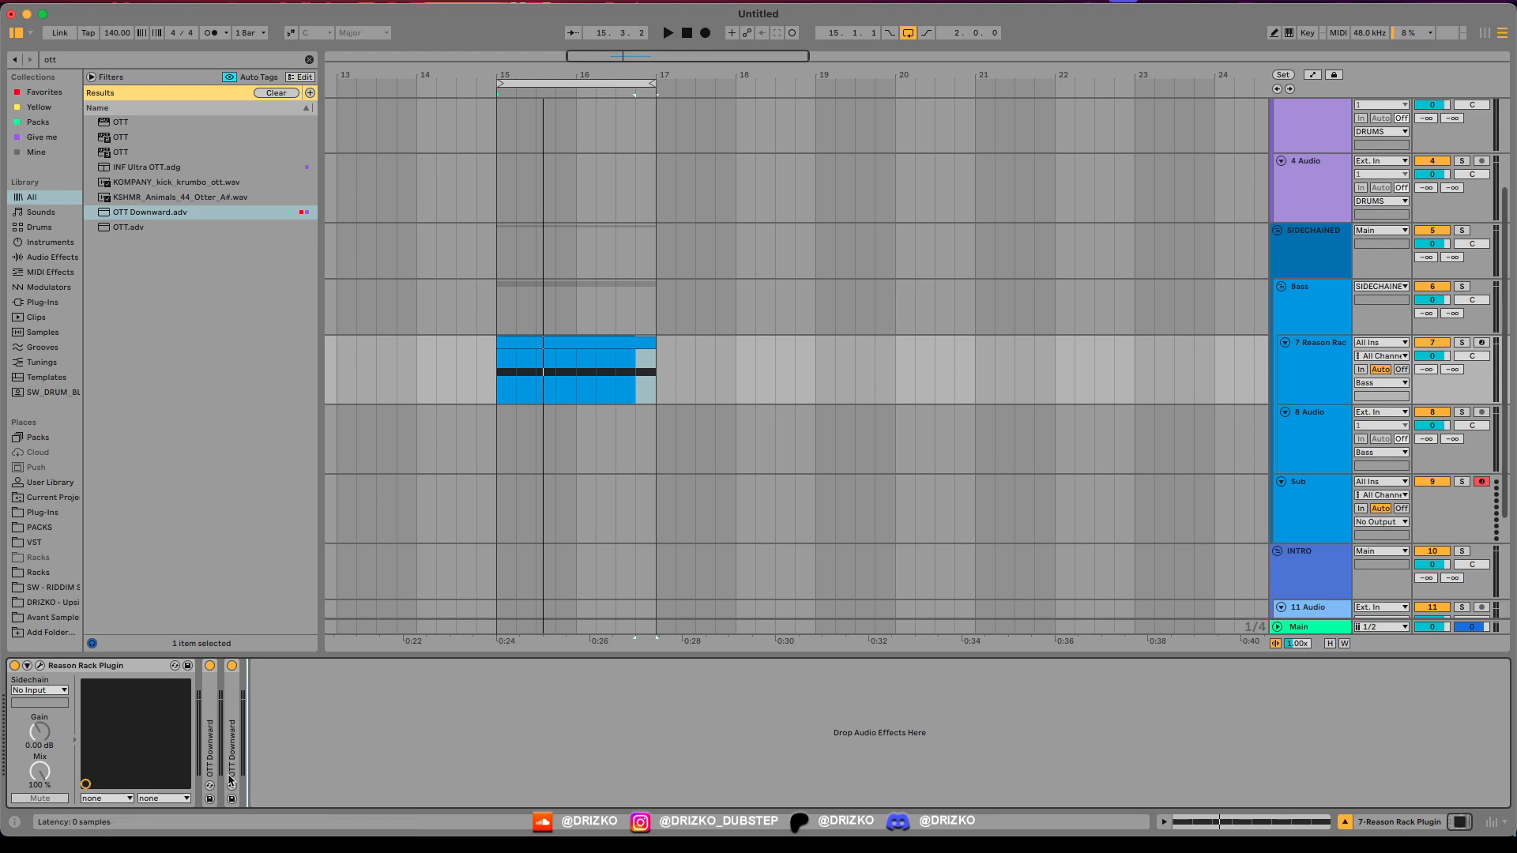
Step: Add an EQ Eight after the OTTs with a low cut near 166 Hz and an 8.06 dB high-shelf boost at 2.35 kHz
key(super+f)
text(eq)
key(Down)
key(Down)
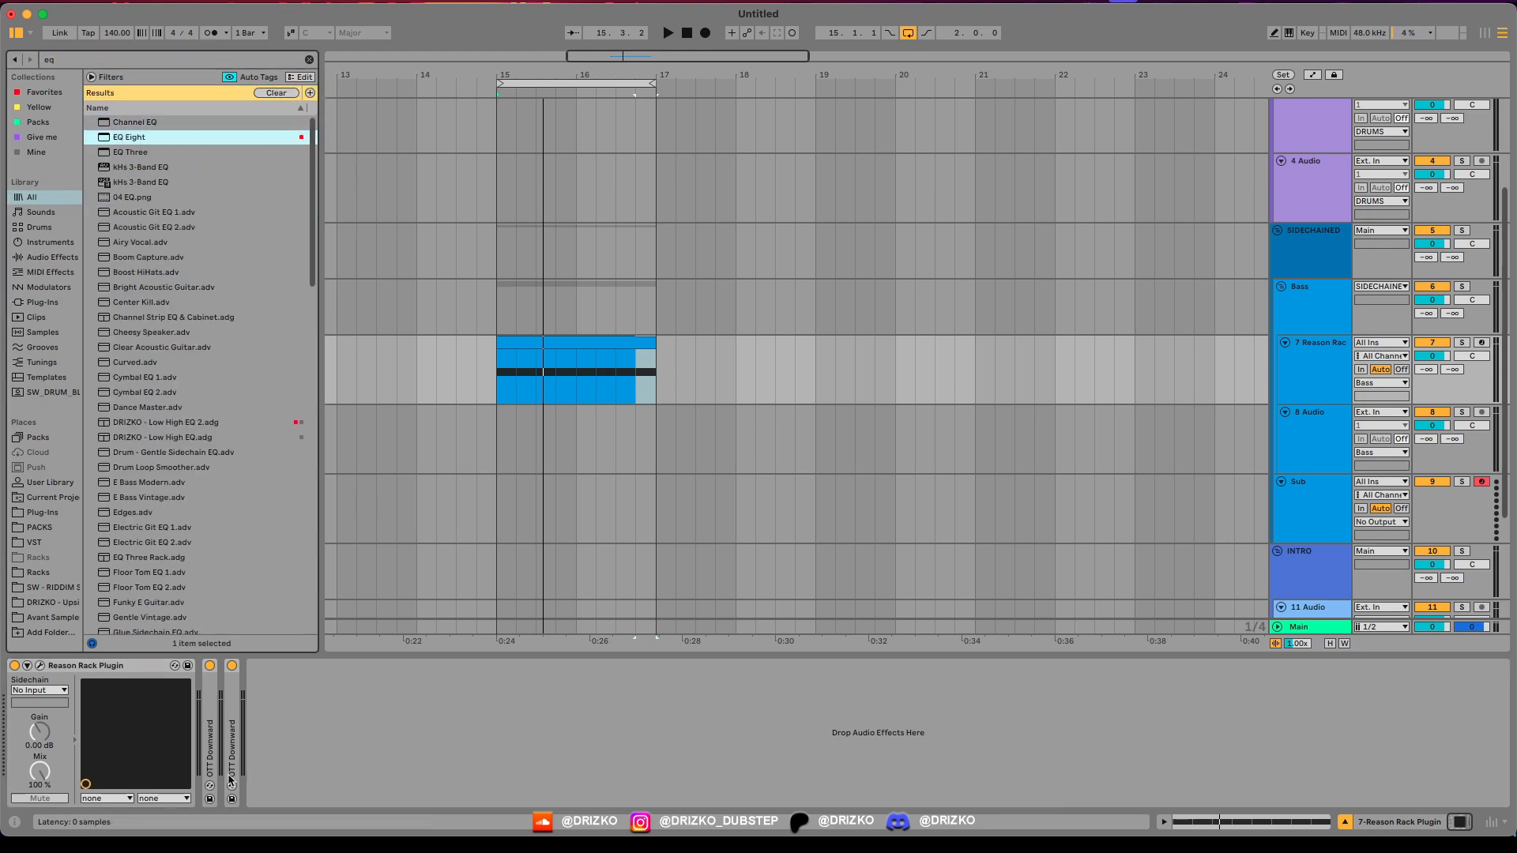
key(Return)
key(space)
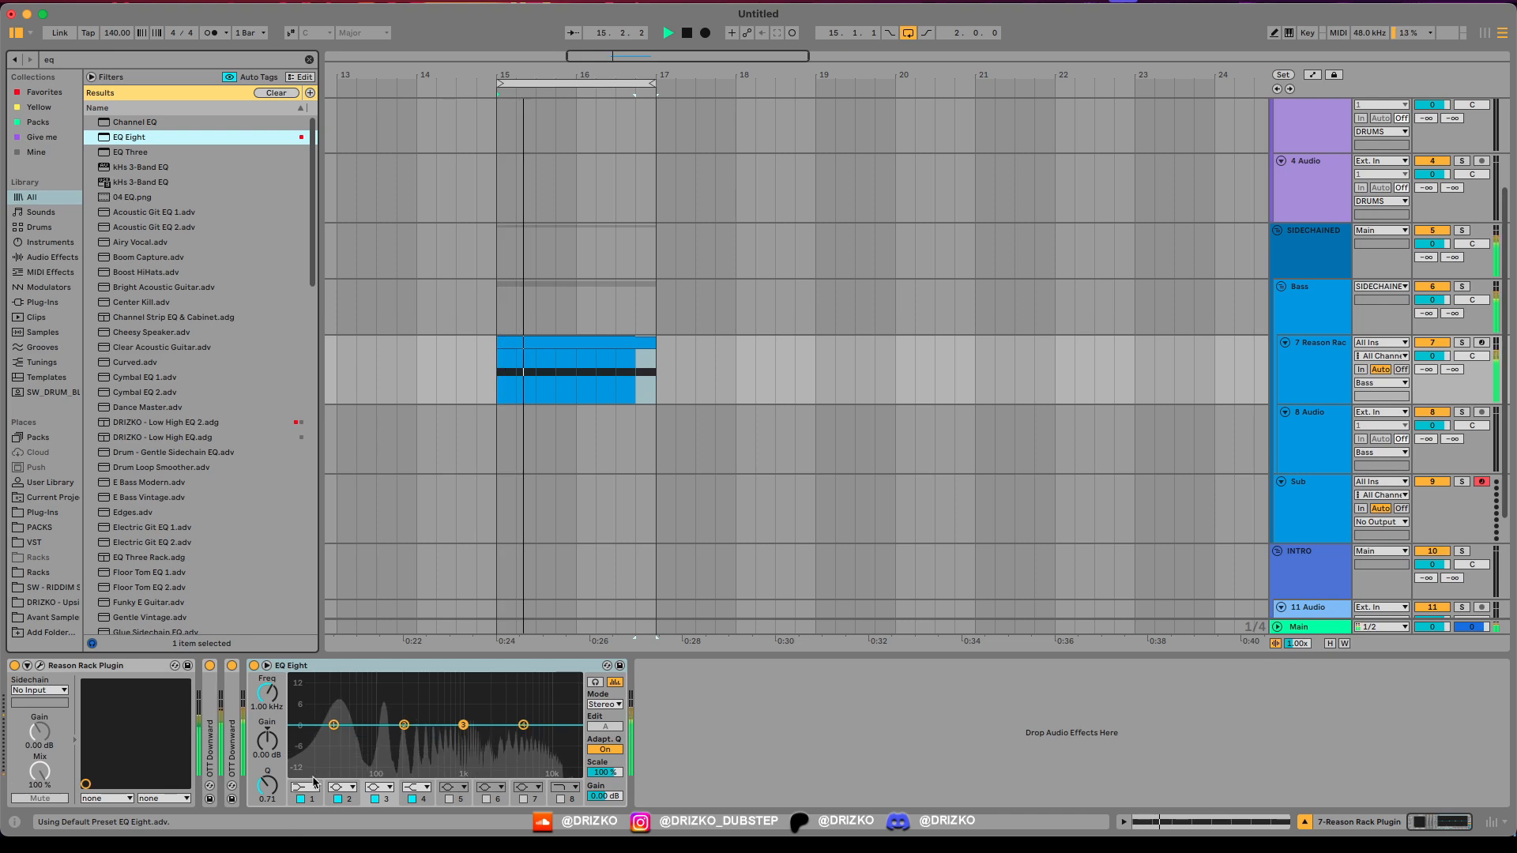
drag(267, 693, 267, 660)
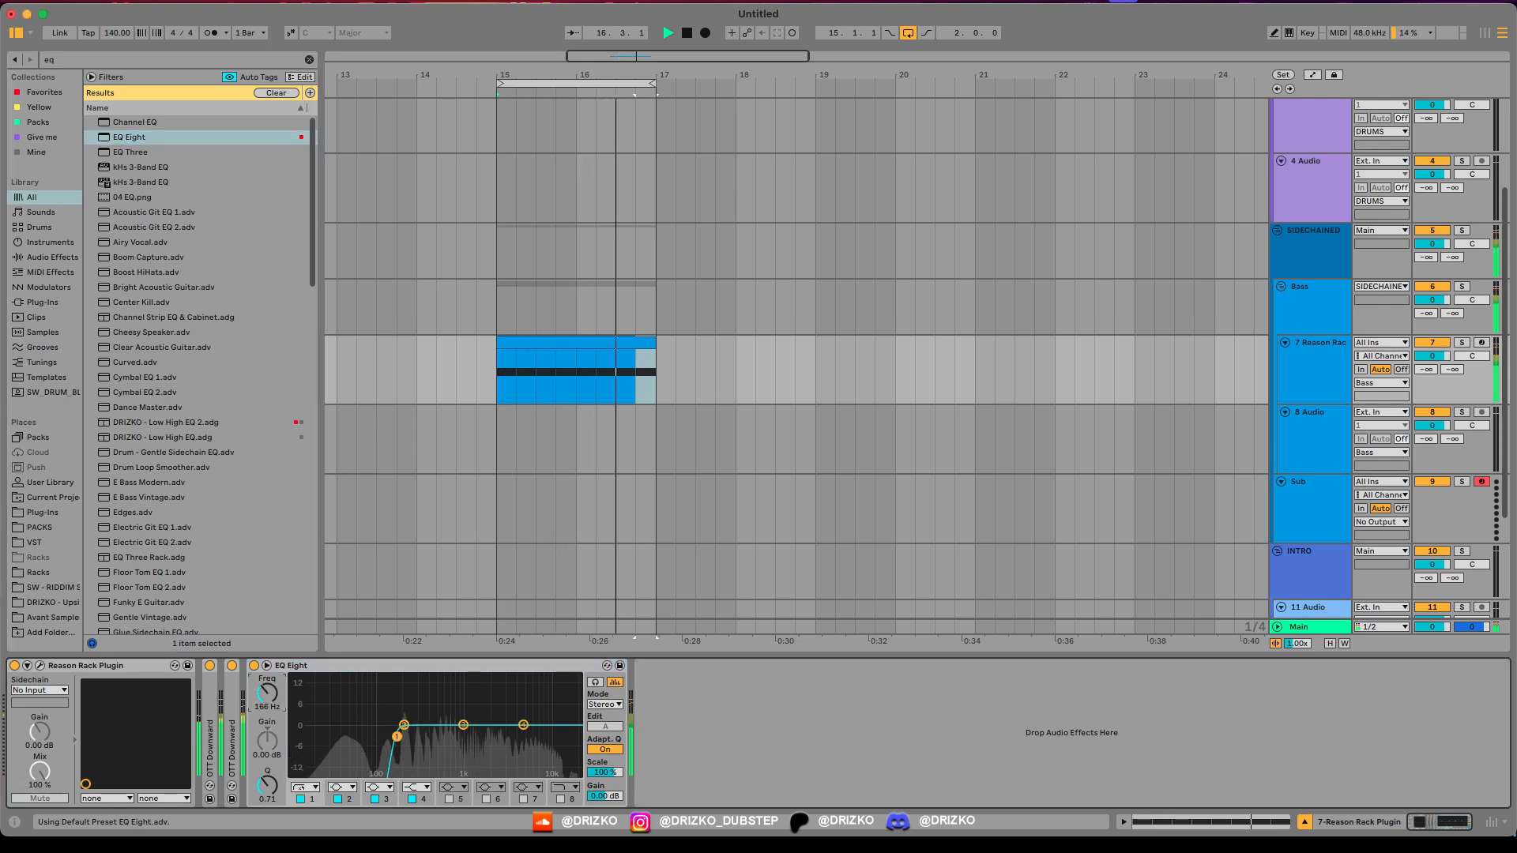
drag(463, 724, 495, 700)
key(space)
Step: Insert the DRIZKO - Verb.adg rack between the second OTT and the EQ Eight, and hide its chain list
key(super+f)
text(drizk)
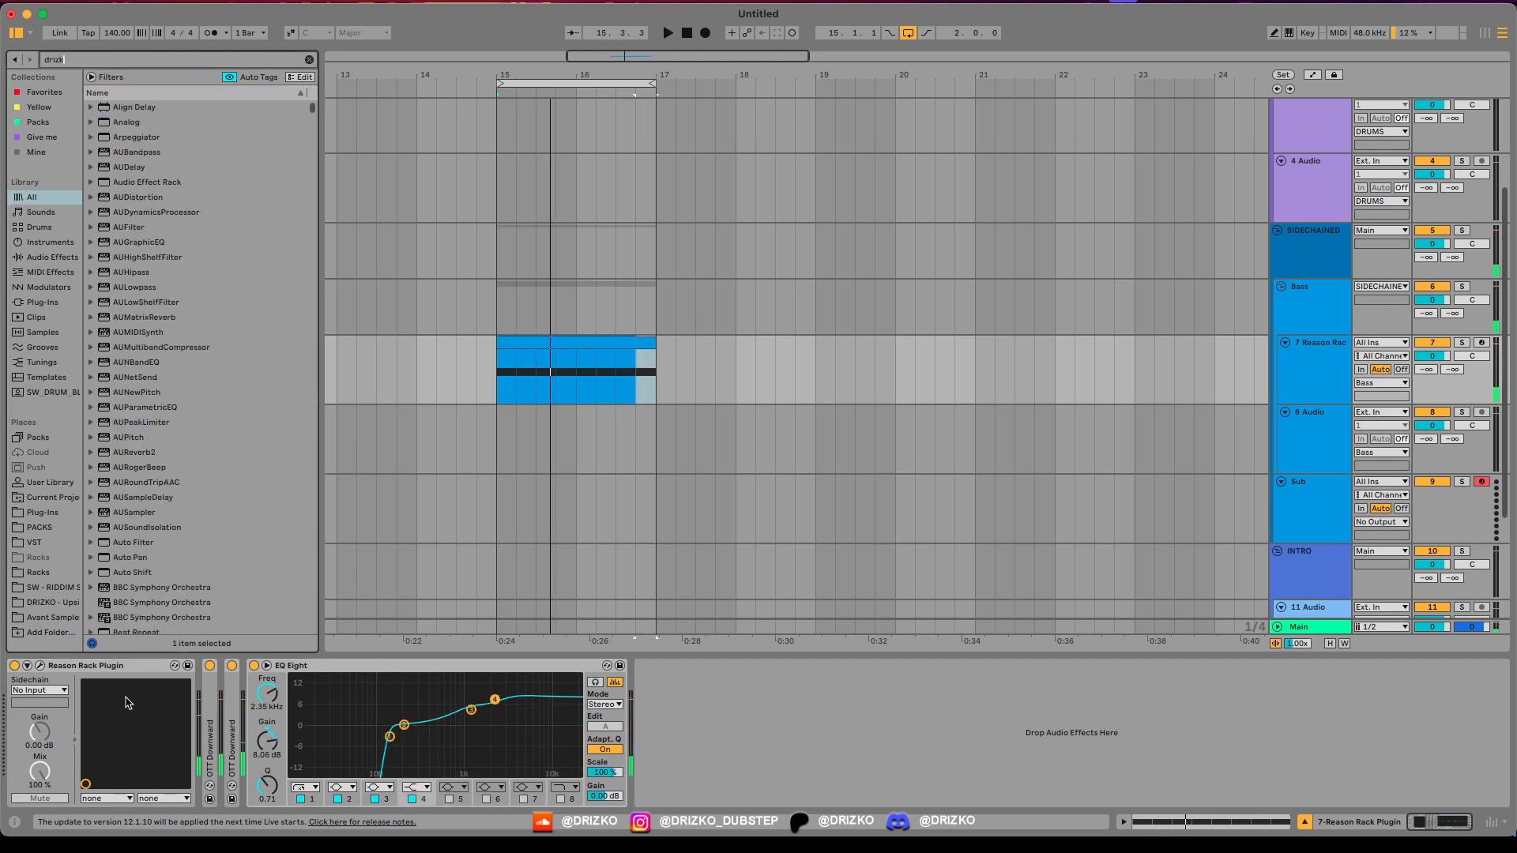
drag(154, 485, 309, 767)
key(space)
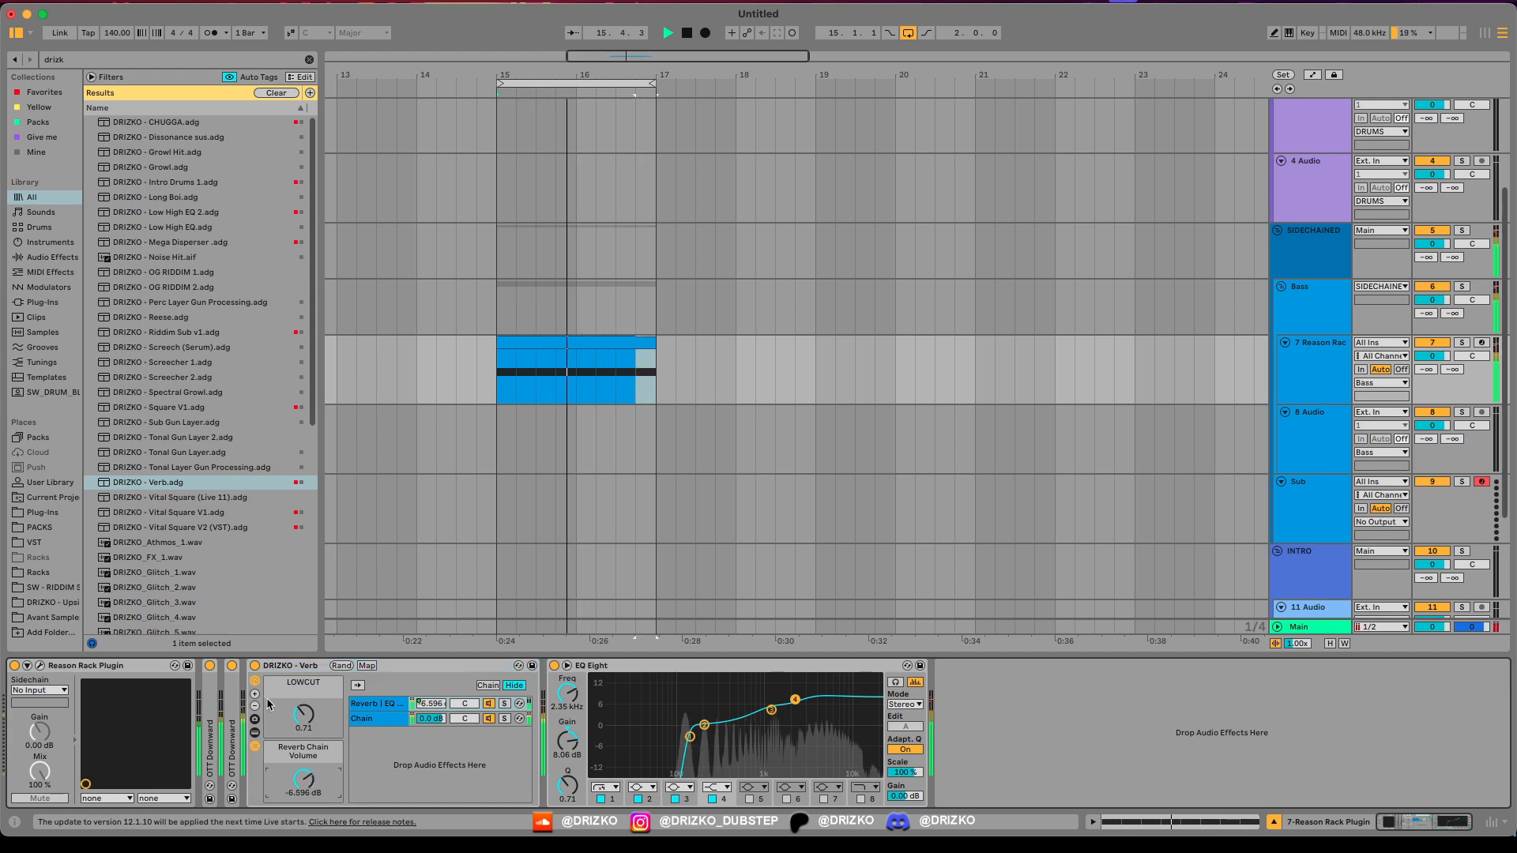
click(514, 685)
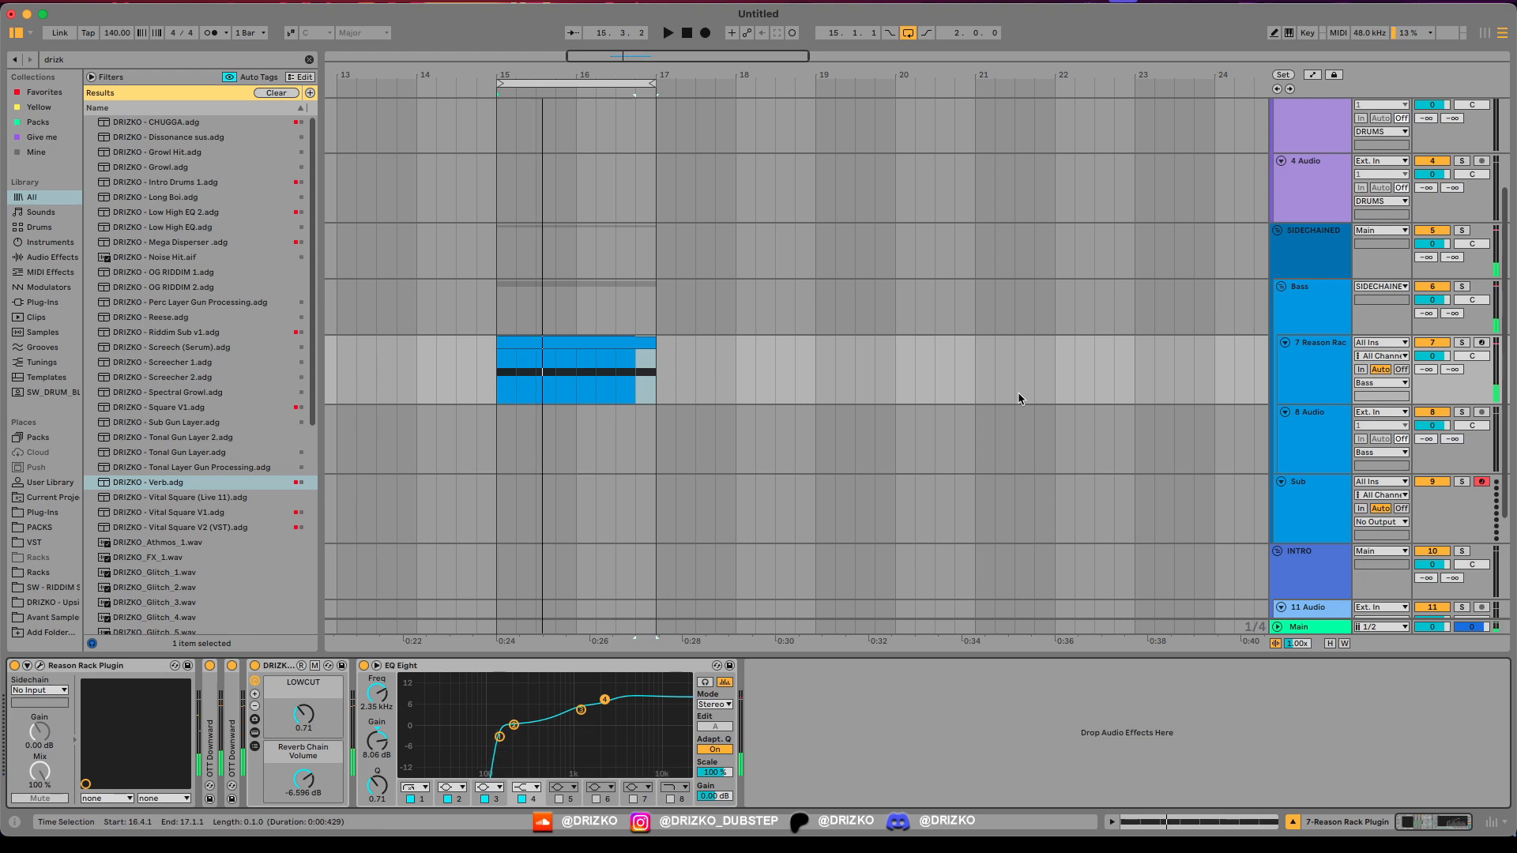
Step: Add a Delay between the Verb rack and the EQ Eight, with both sides synced to 2 sixteenths
key(super+f)
text(delay)
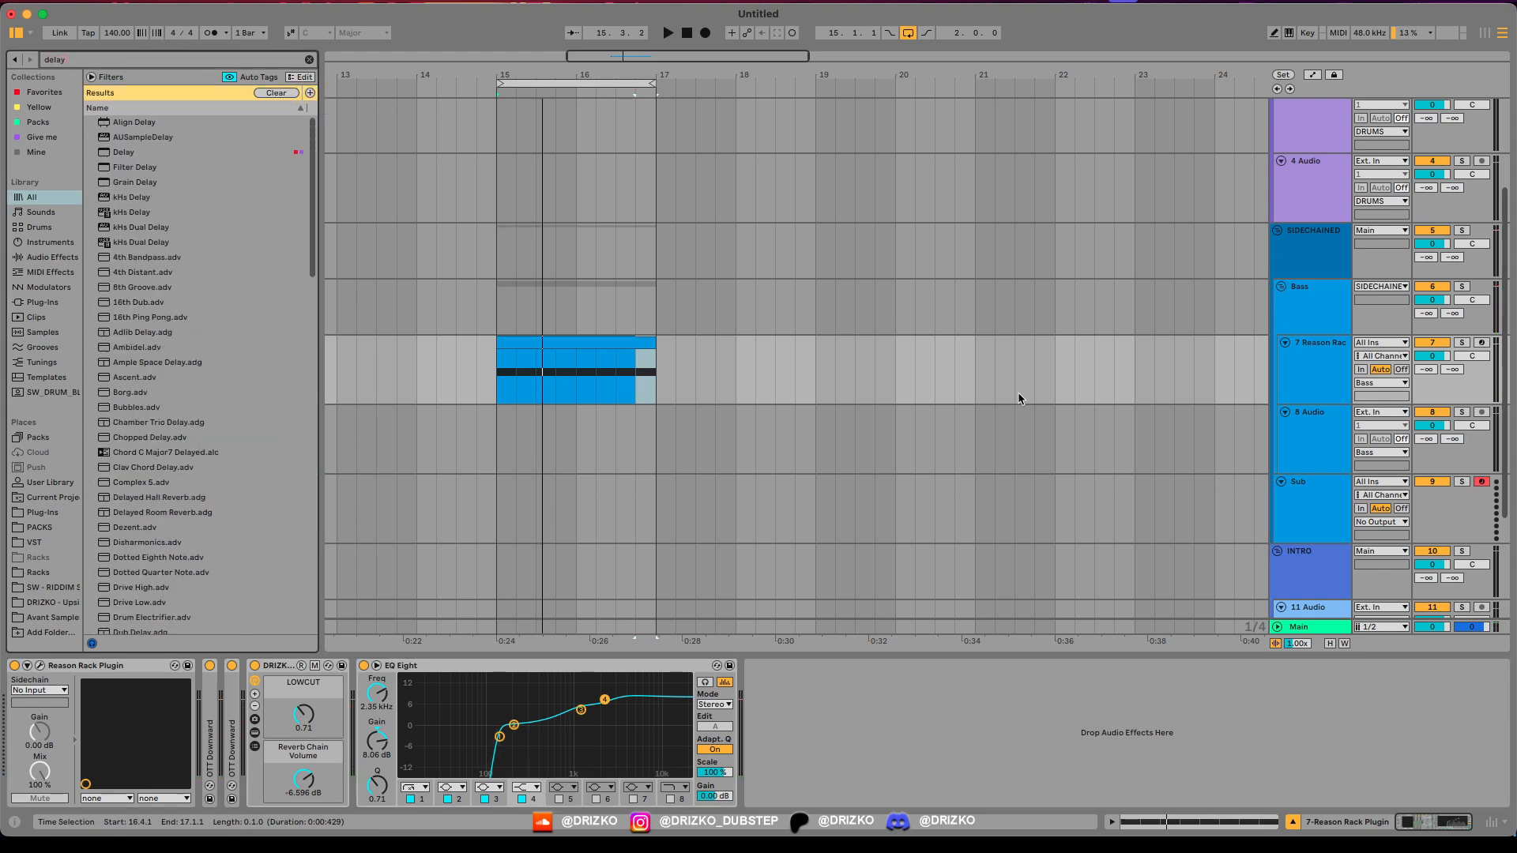
double_click(122, 152)
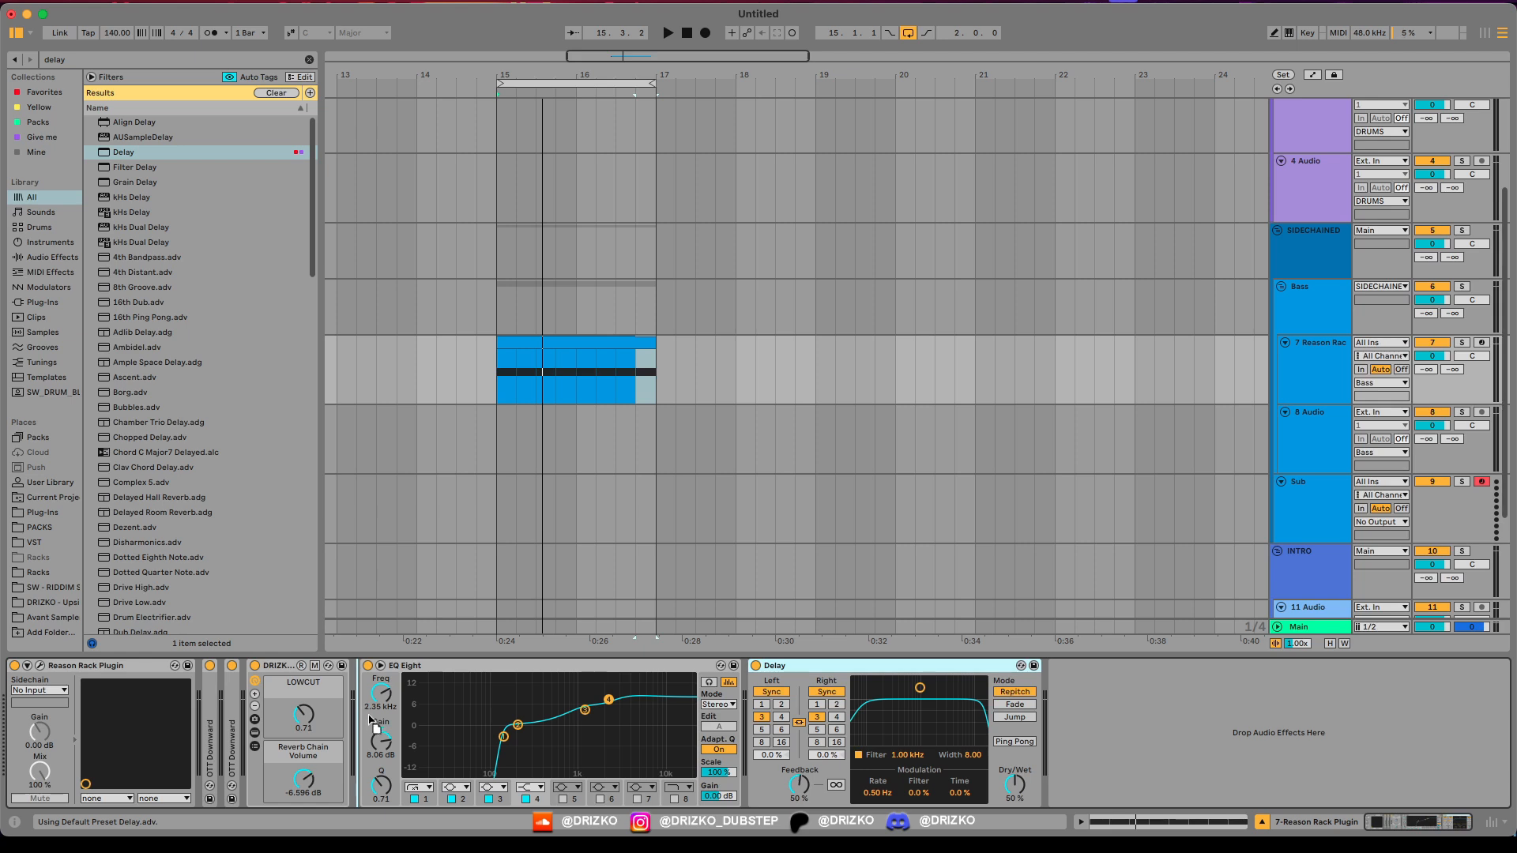
drag(371, 719, 372, 721)
click(389, 704)
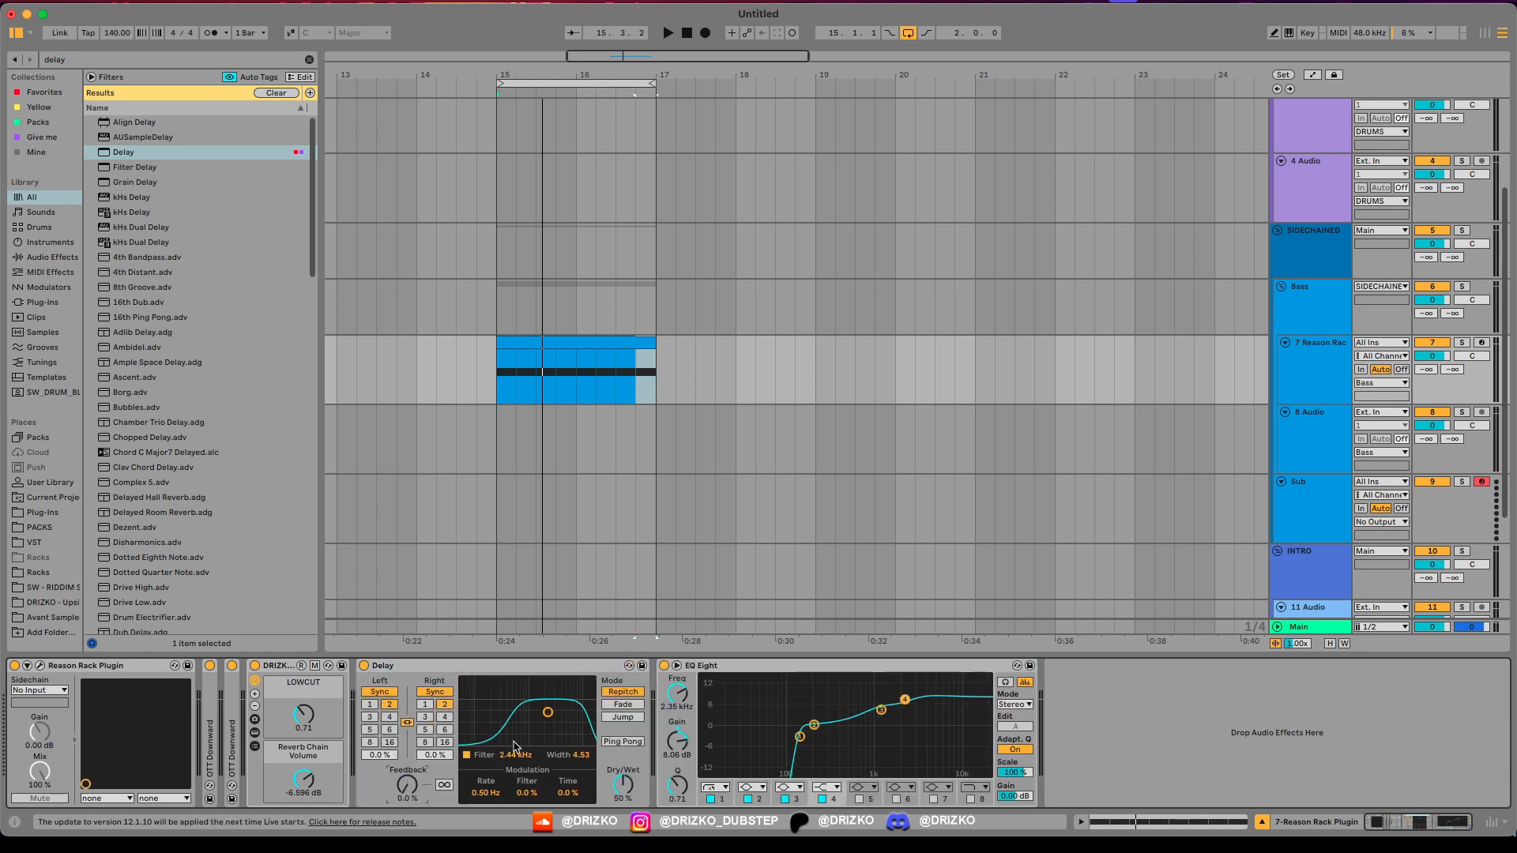
Step: Set the Delay's filter to 1.32 kHz with width 0.95, feedback to 20% and Dry/Wet to 37%
key(space)
key(space)
drag(407, 784, 407, 766)
drag(542, 734, 534, 738)
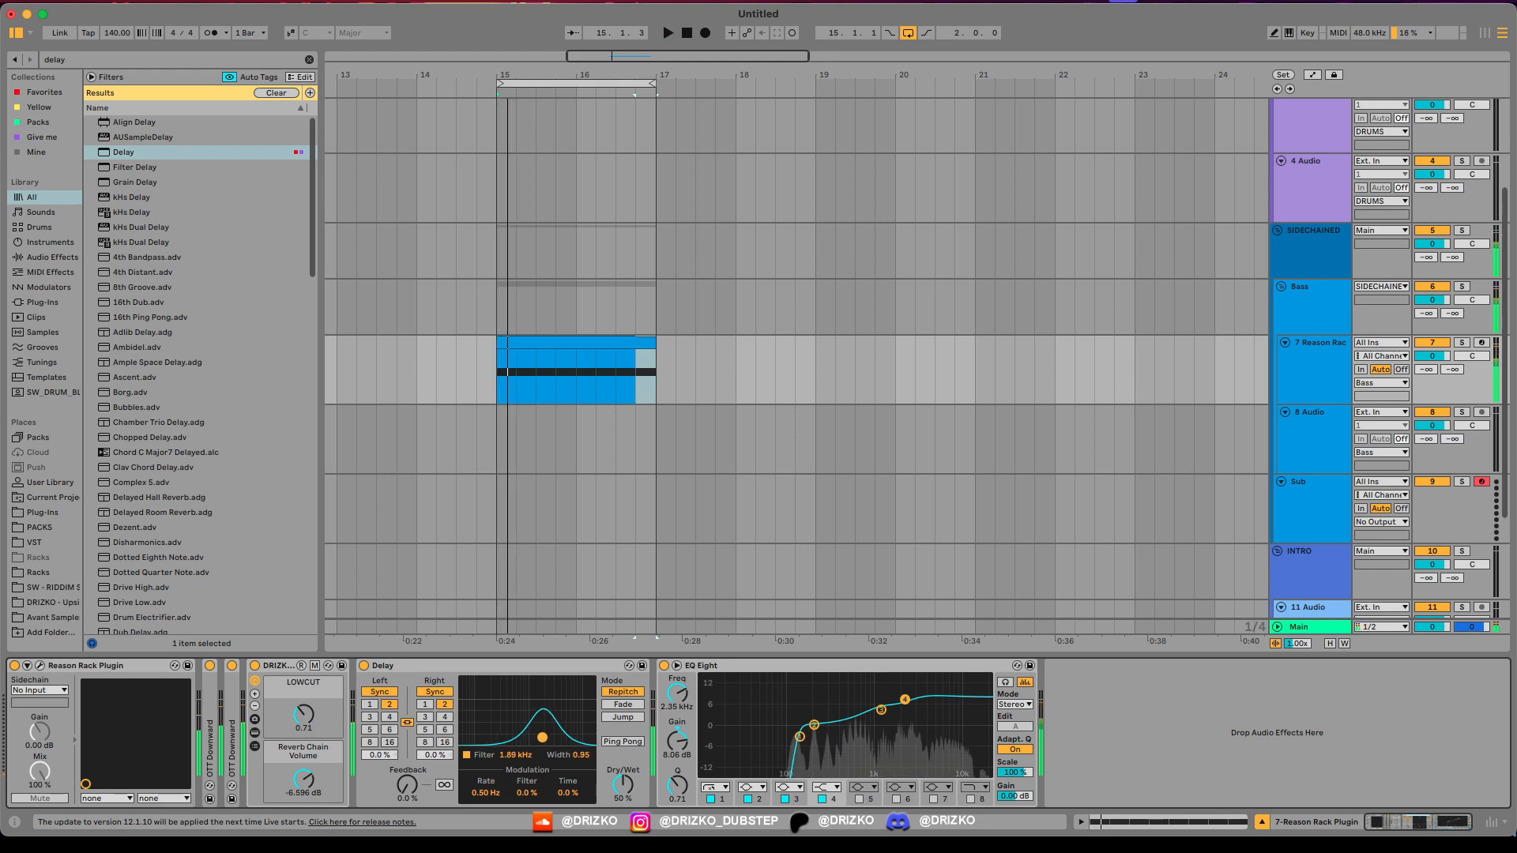
drag(623, 784, 623, 796)
Step: Play the loop and examine the bass clip's notes and the Malström rate automation on its track
scroll(515, 377, up, 5)
key(space)
key(space)
key(space)
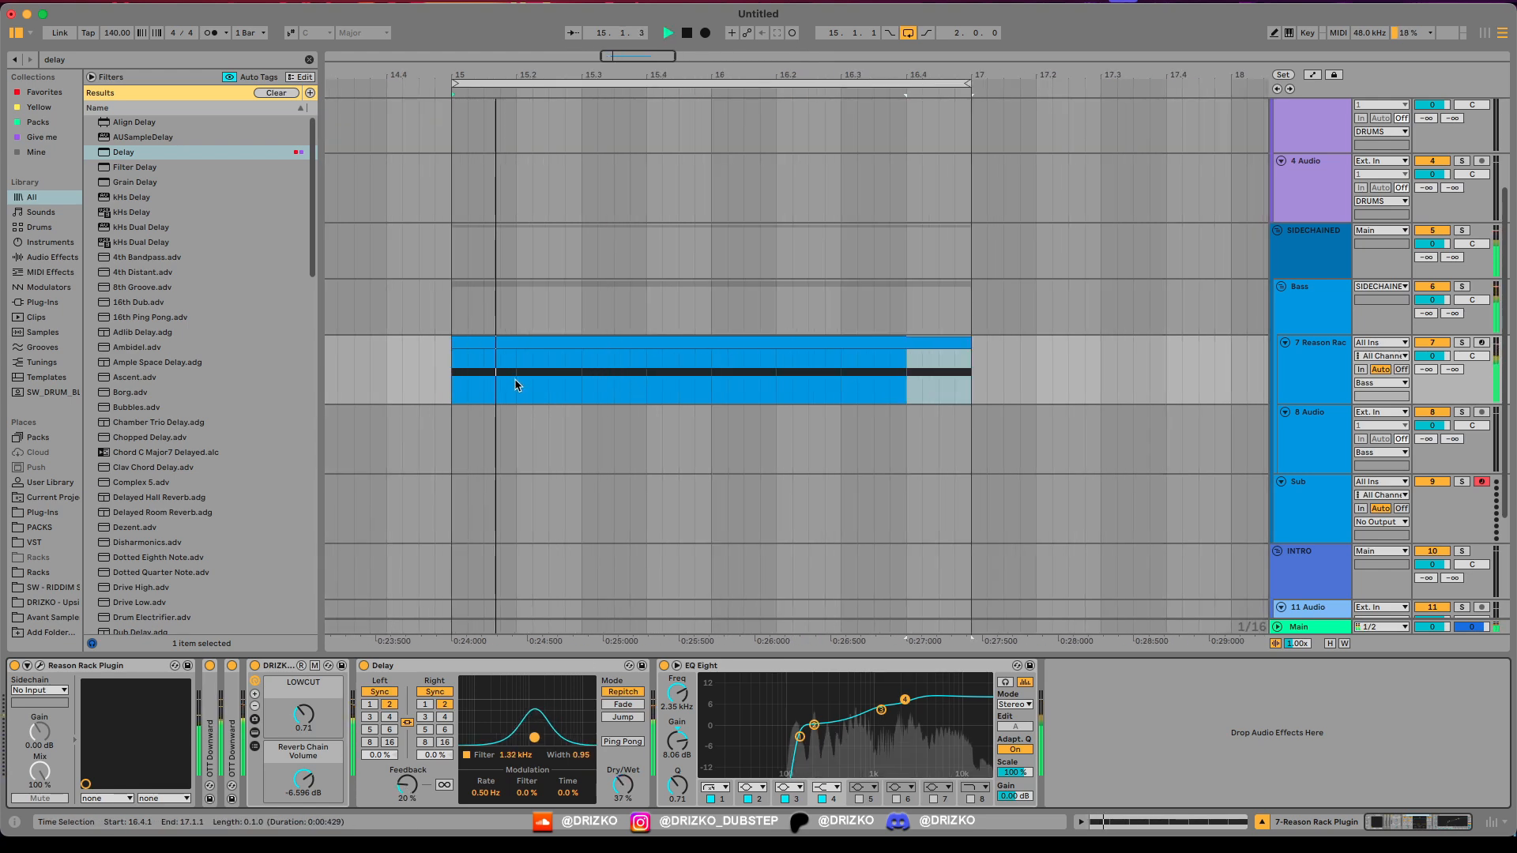
double_click(514, 385)
key(space)
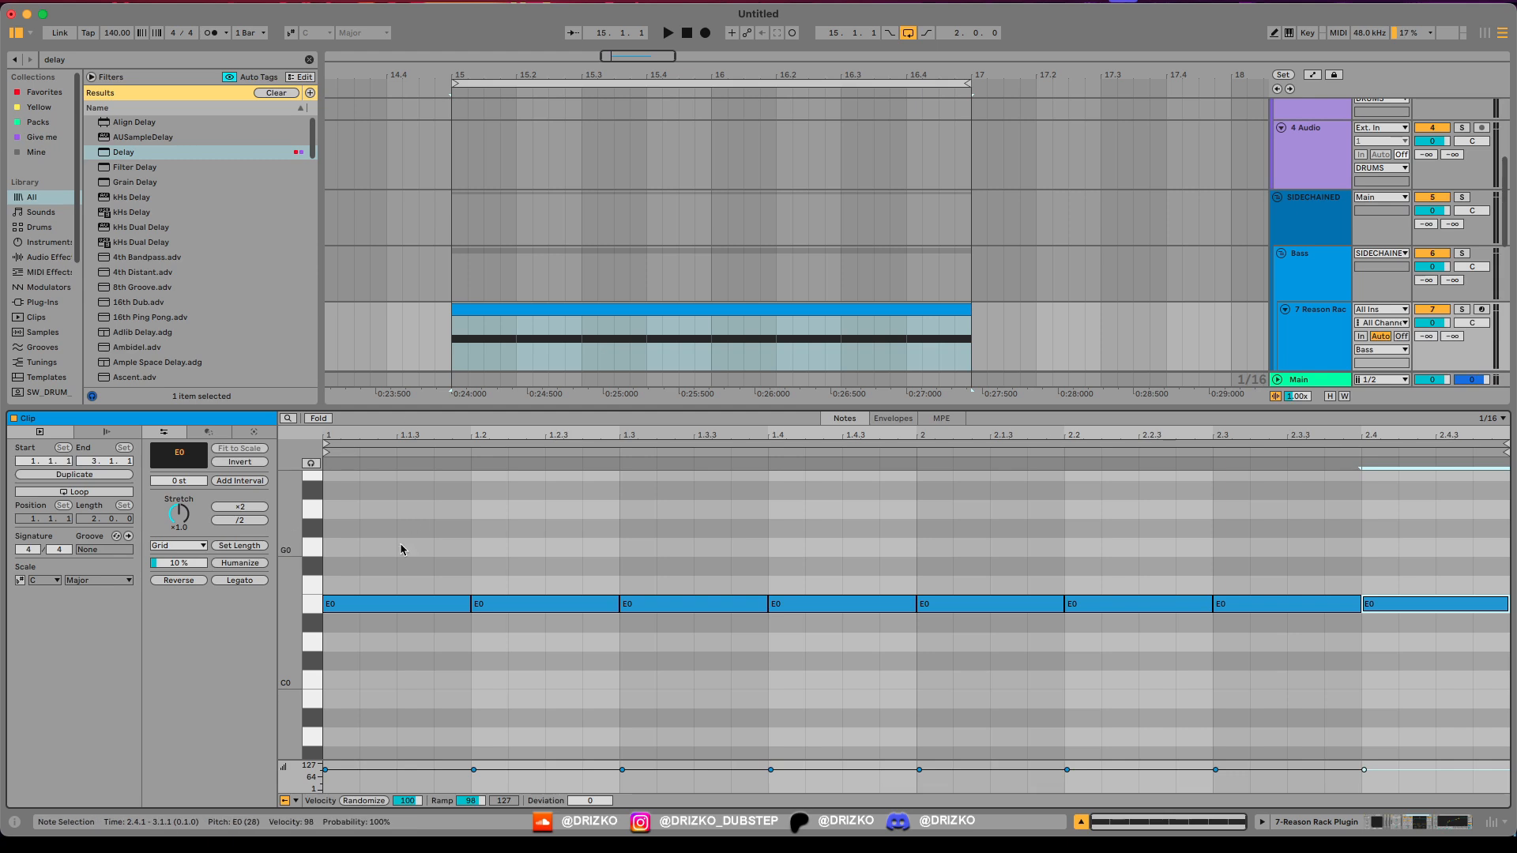
key(a)
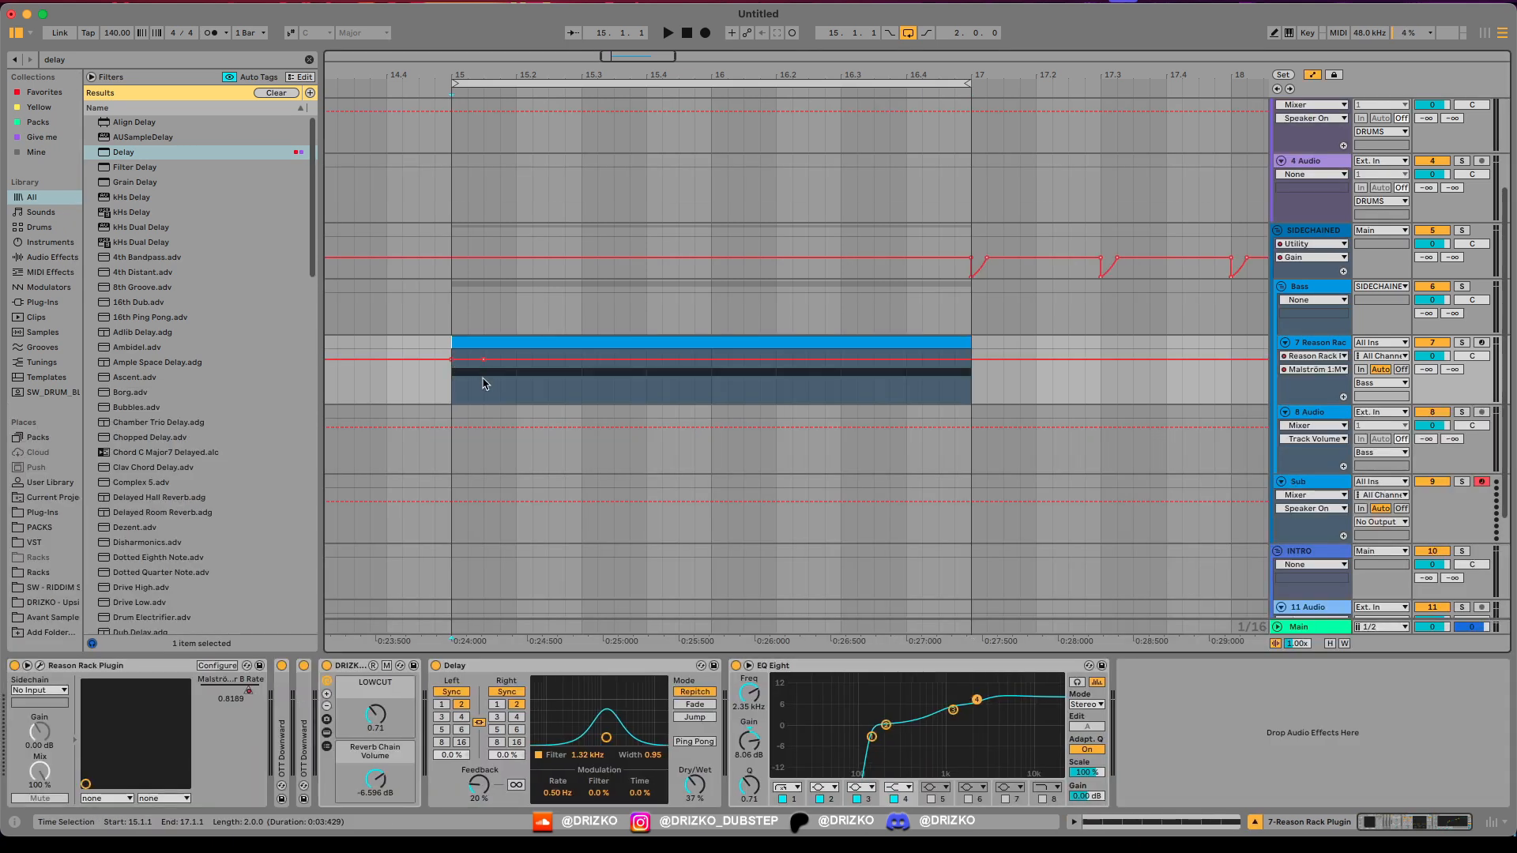
key(space)
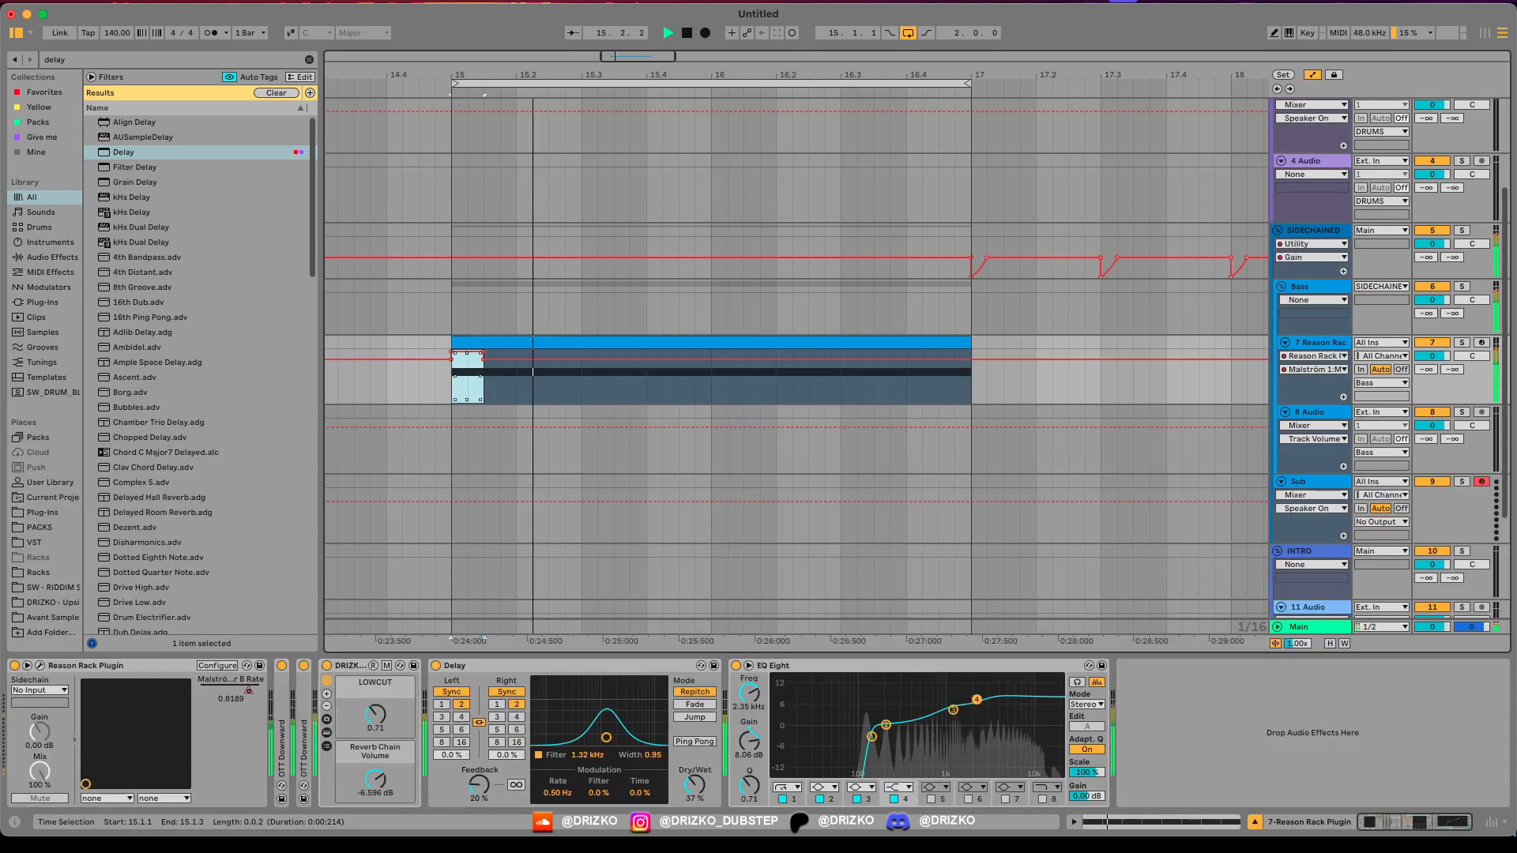
key(a)
Step: In the bass clip, shorten the E0 note on beat 1.3 to half its length, leaving a gap before beat 1.4
double_click(629, 342)
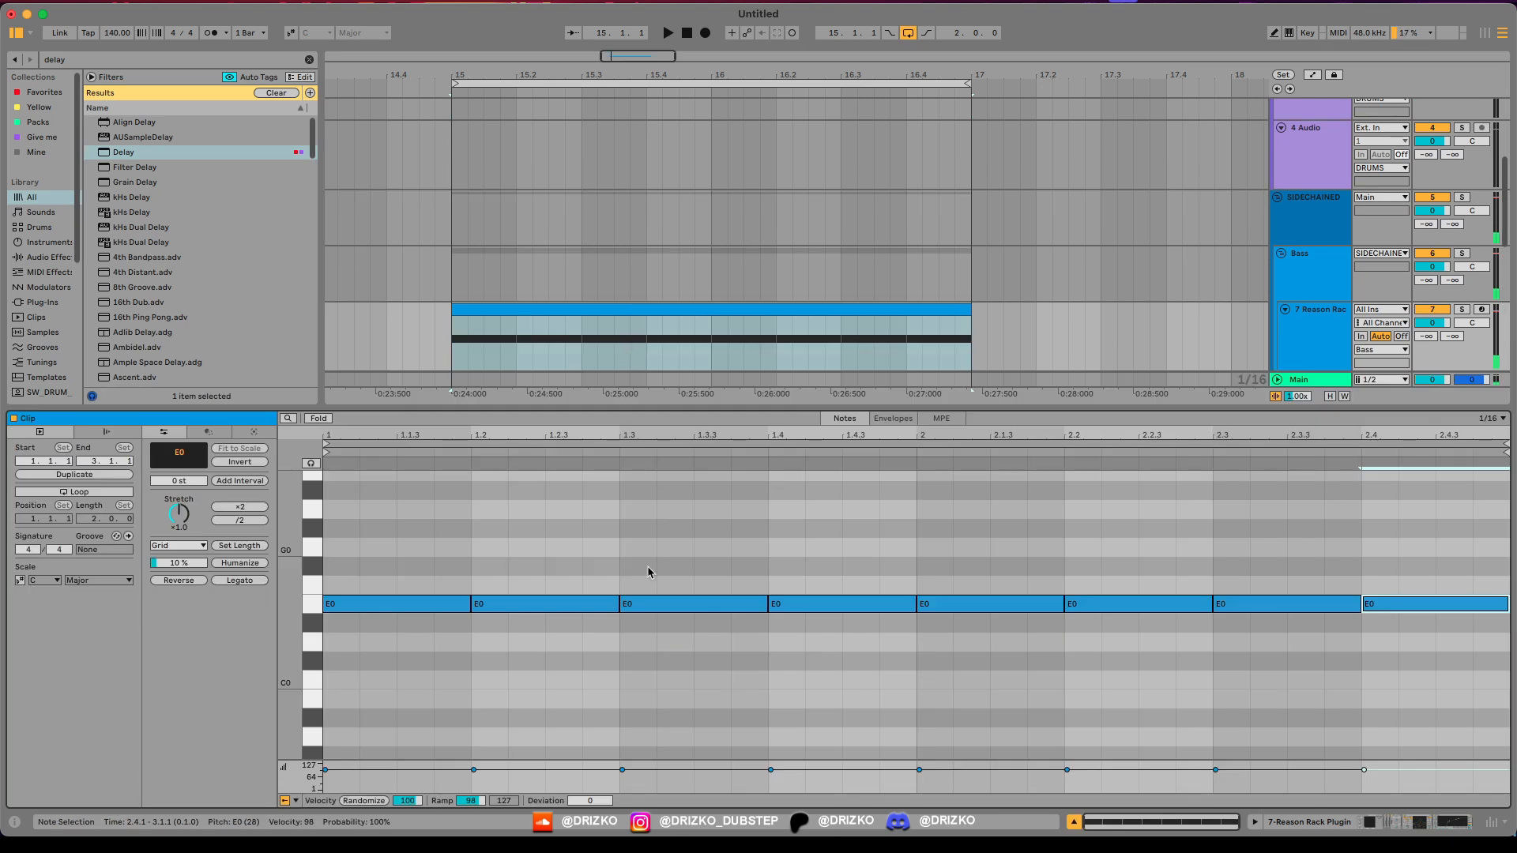
key(space)
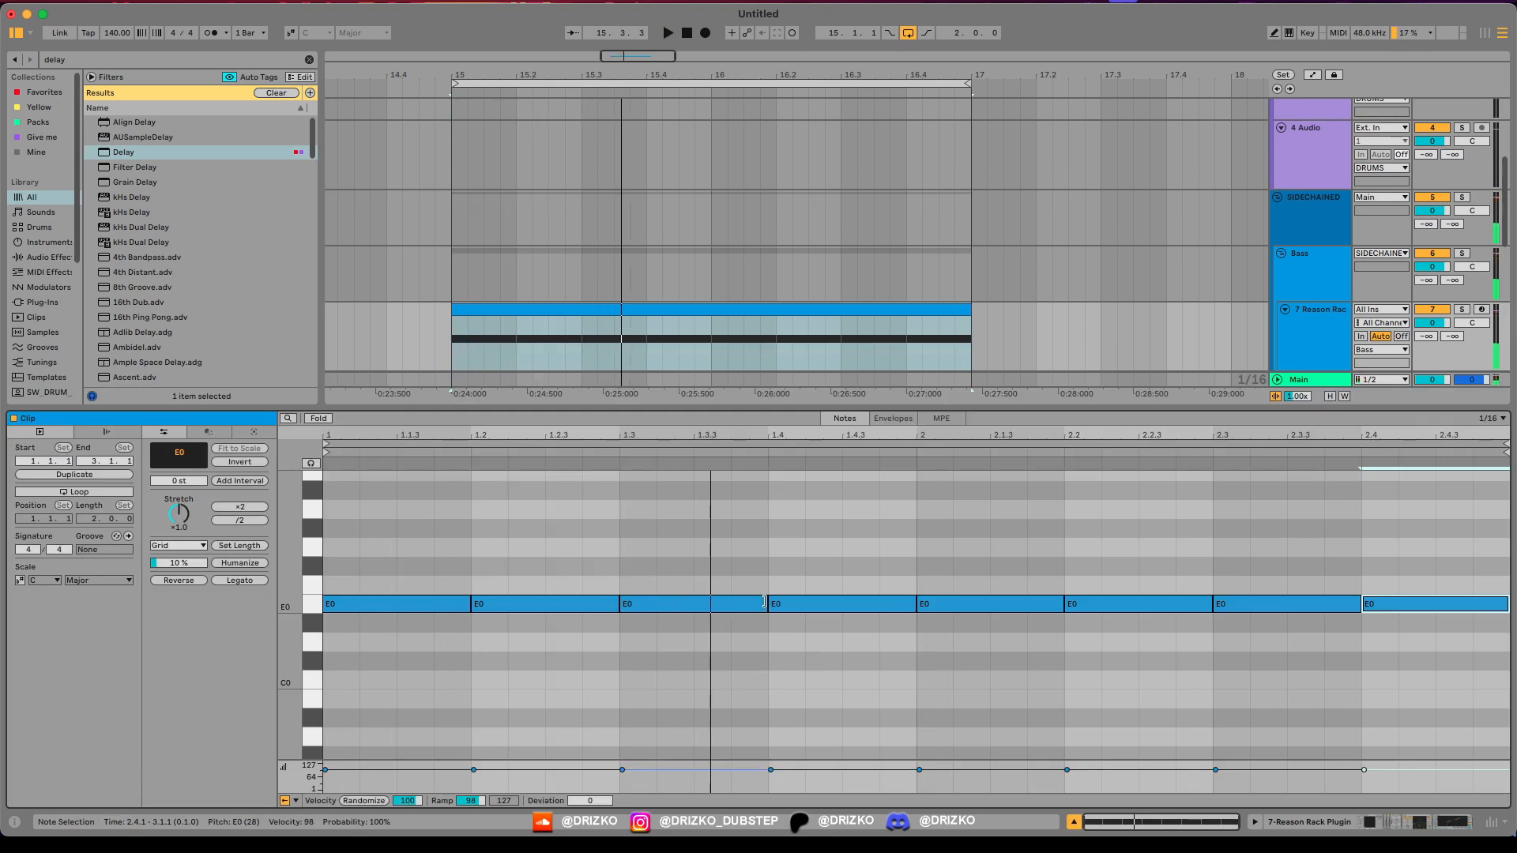
drag(764, 603, 694, 603)
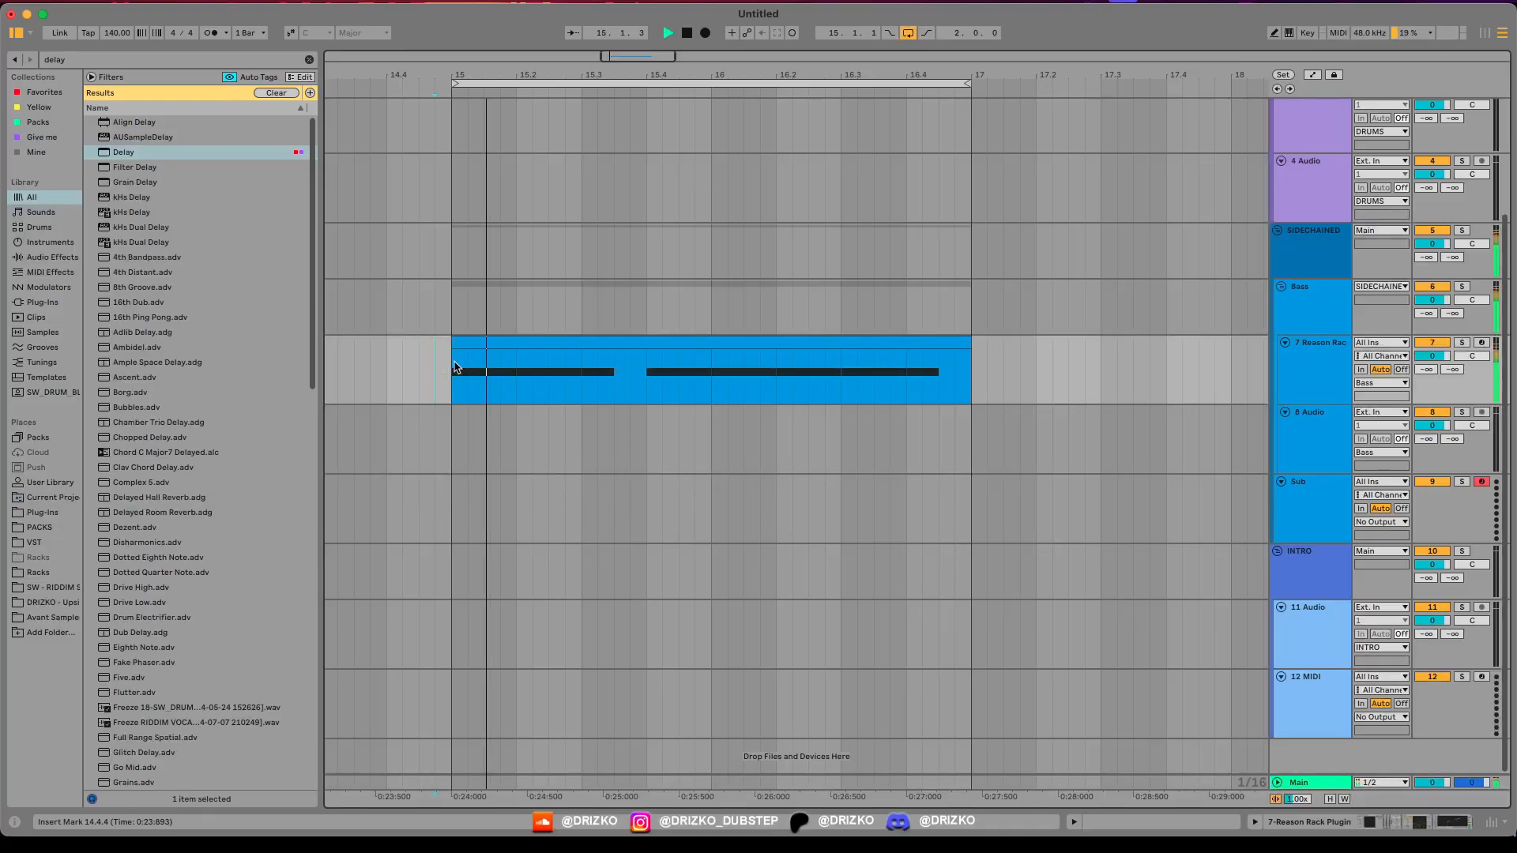
Step: Move the bass clip to bar 17 and shift the two-bar loop region to start at bar 17
click(453, 369)
scroll(452, 386, down, 5)
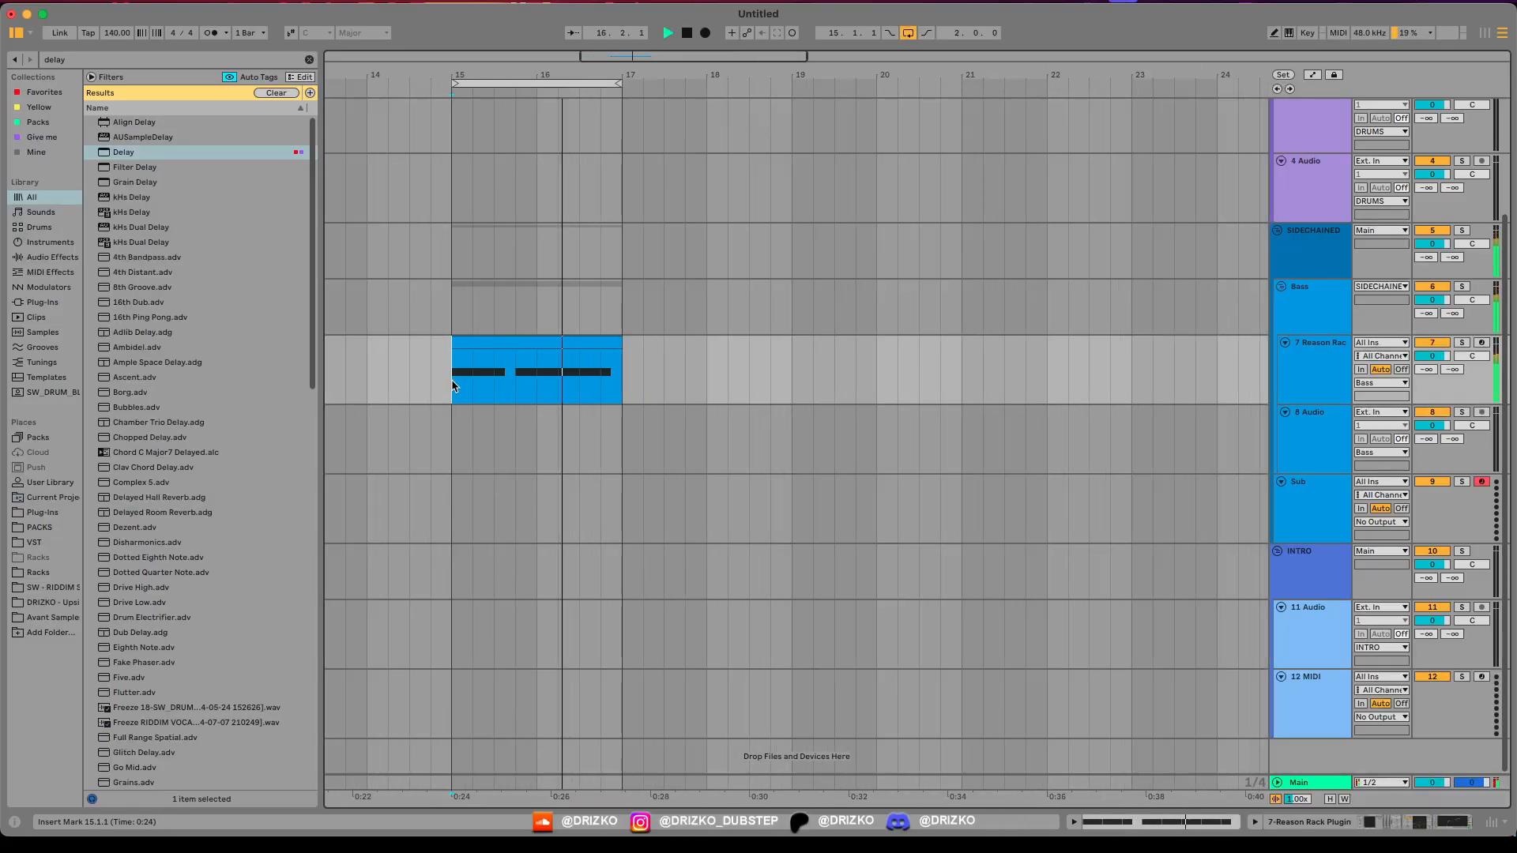
drag(477, 340, 645, 372)
scroll(647, 382, up, 4)
key(a)
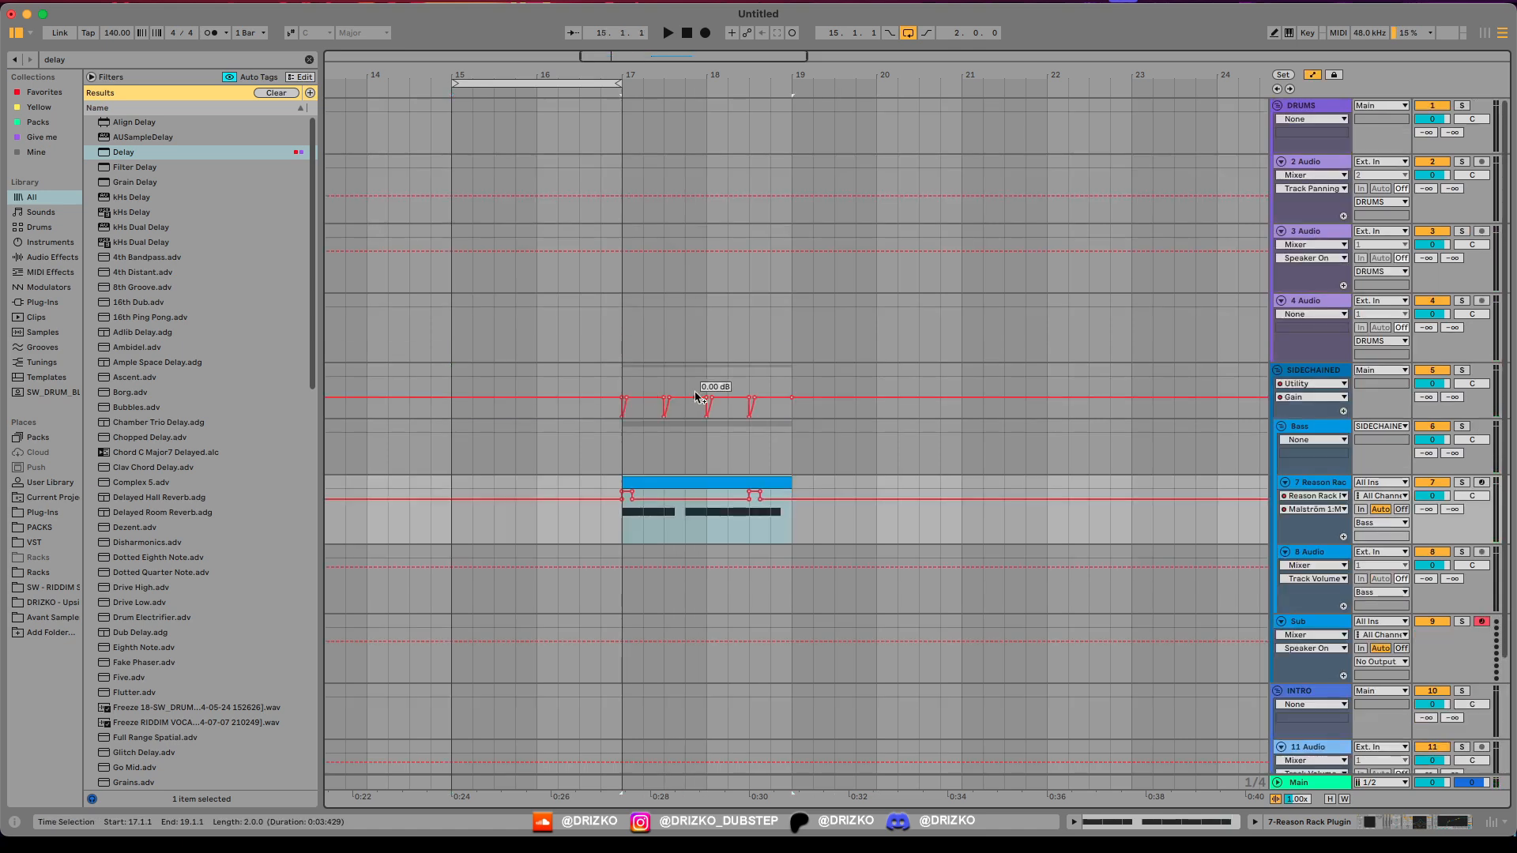
click(546, 83)
drag(547, 84, 715, 93)
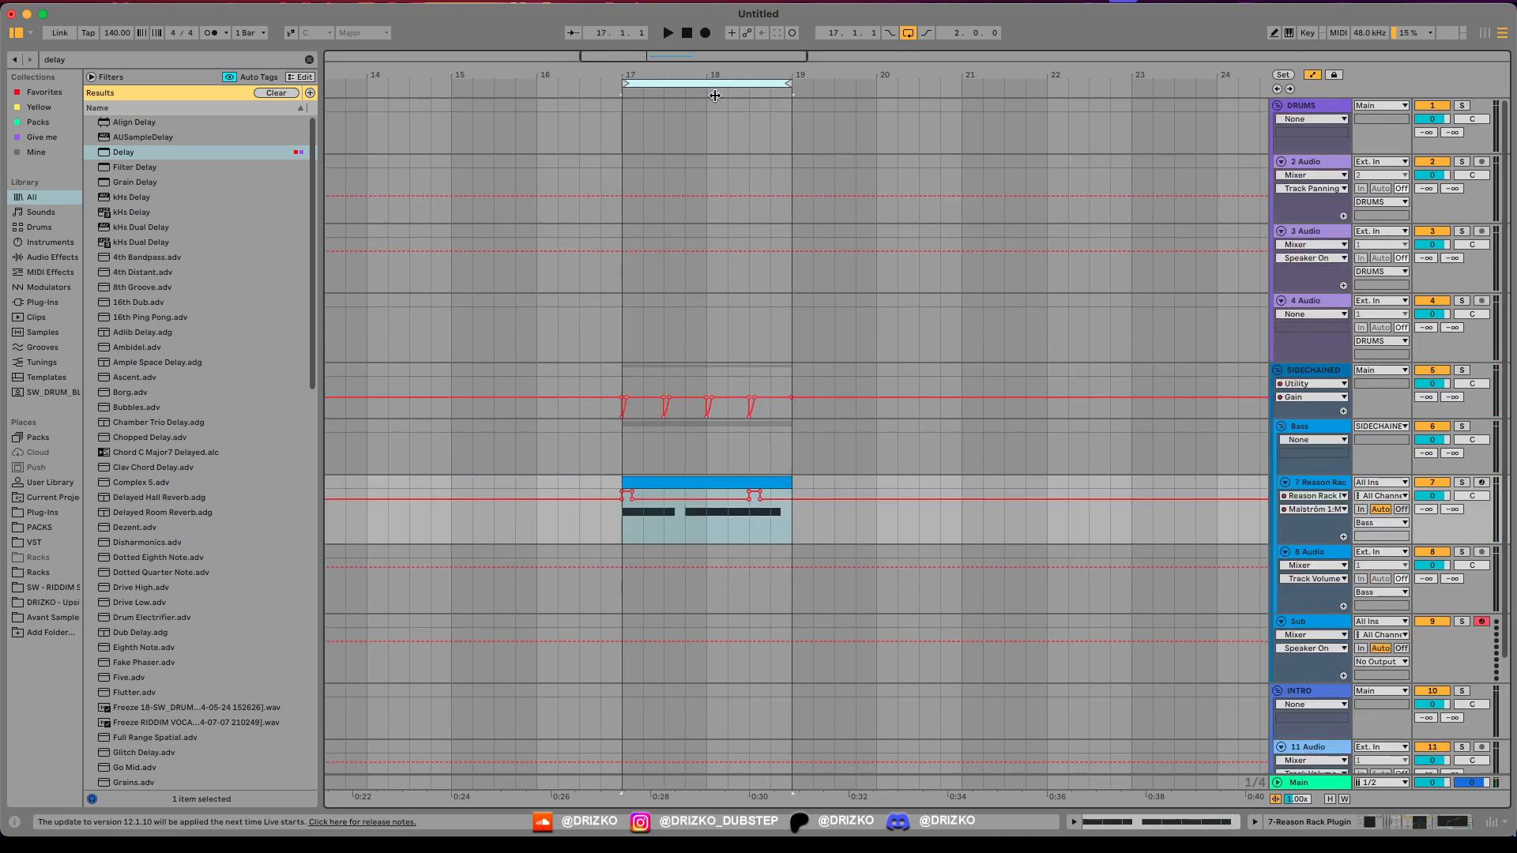
Step: Hide the automation lanes and insert a new MIDI track directly below the Reason Rack track
key(a)
click(1313, 527)
click(1306, 560)
click(1292, 506)
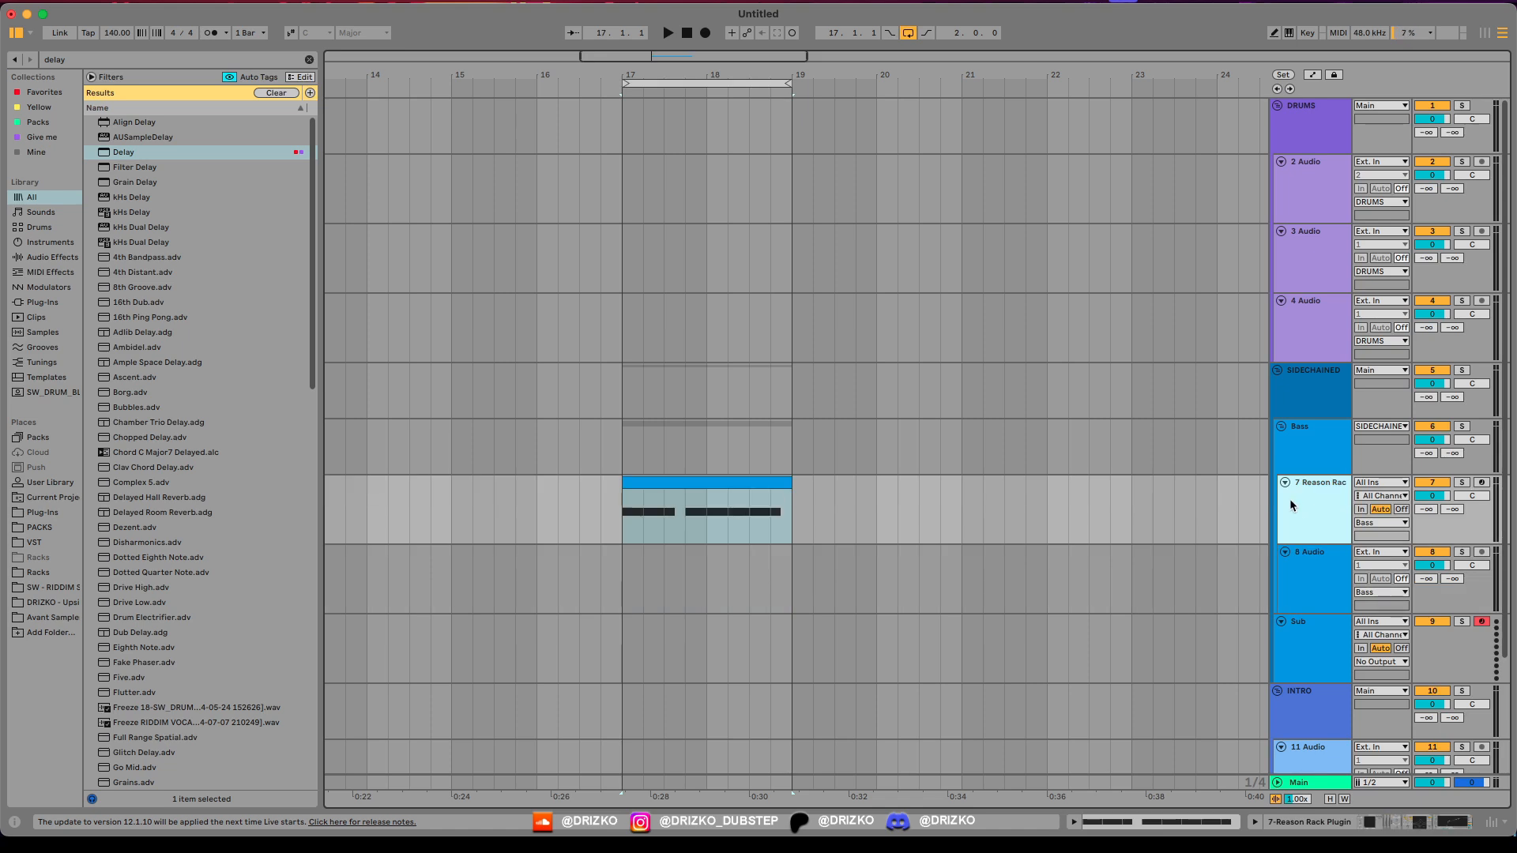
key(super+shift+t)
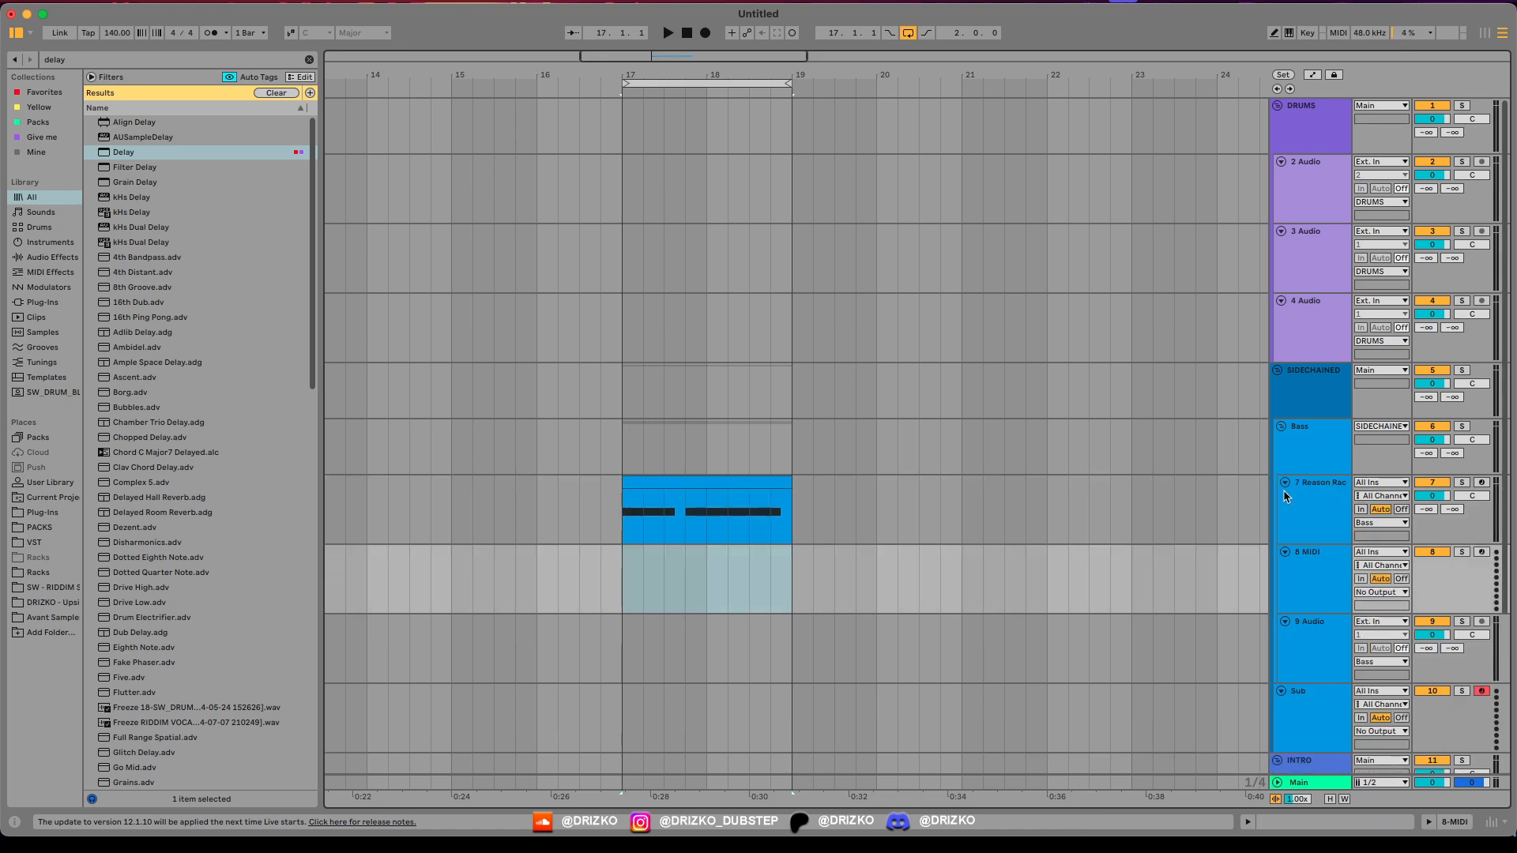
Step: Load DRIZKO - Riddim Sub v1.adg onto the new MIDI track, copy the bass clip to it, and play both together
key(z)
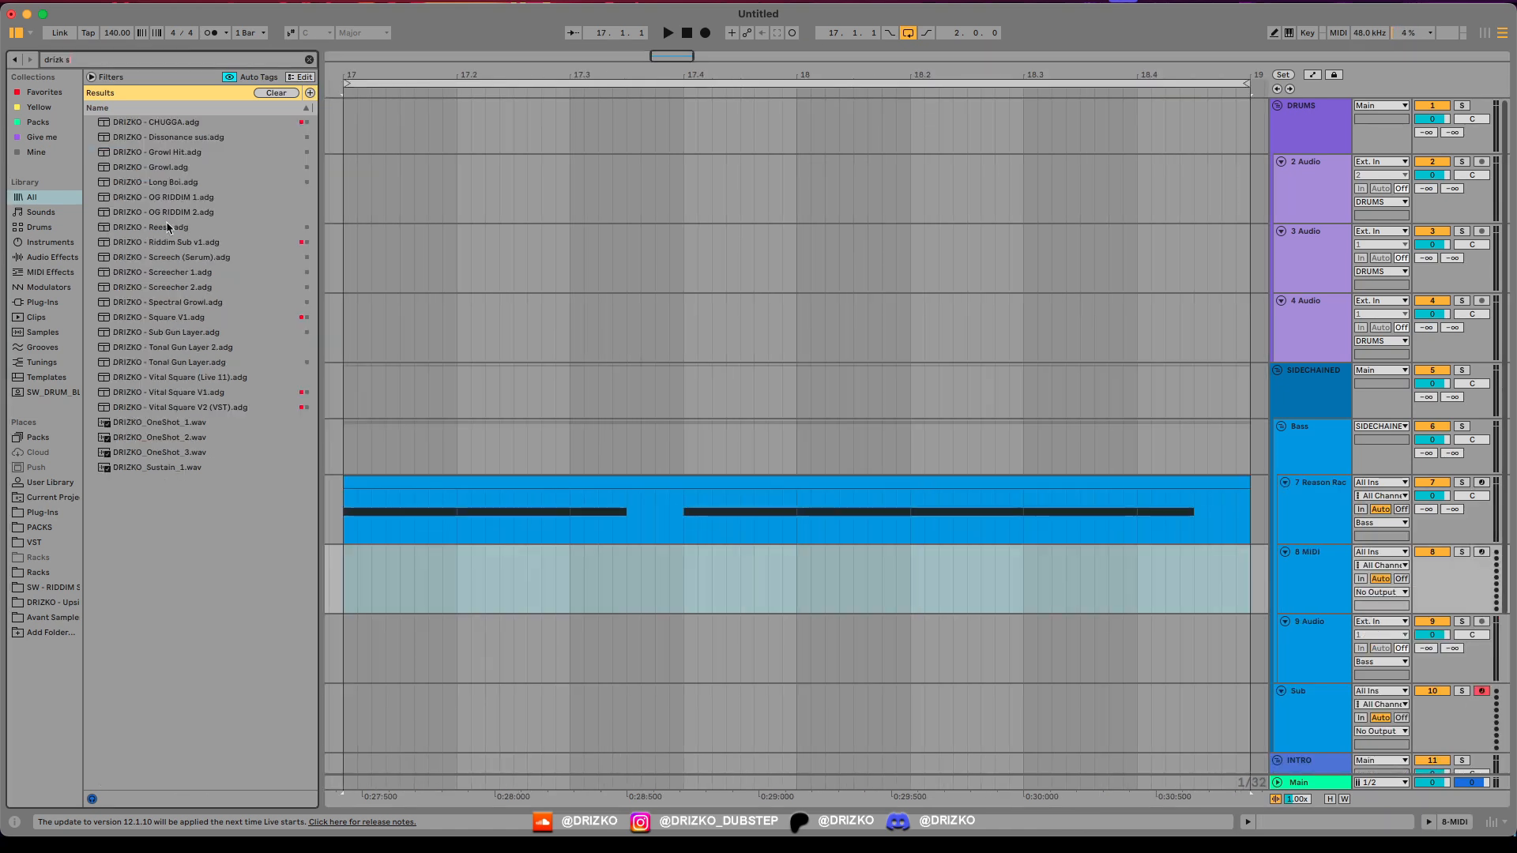
drag(169, 242, 274, 263)
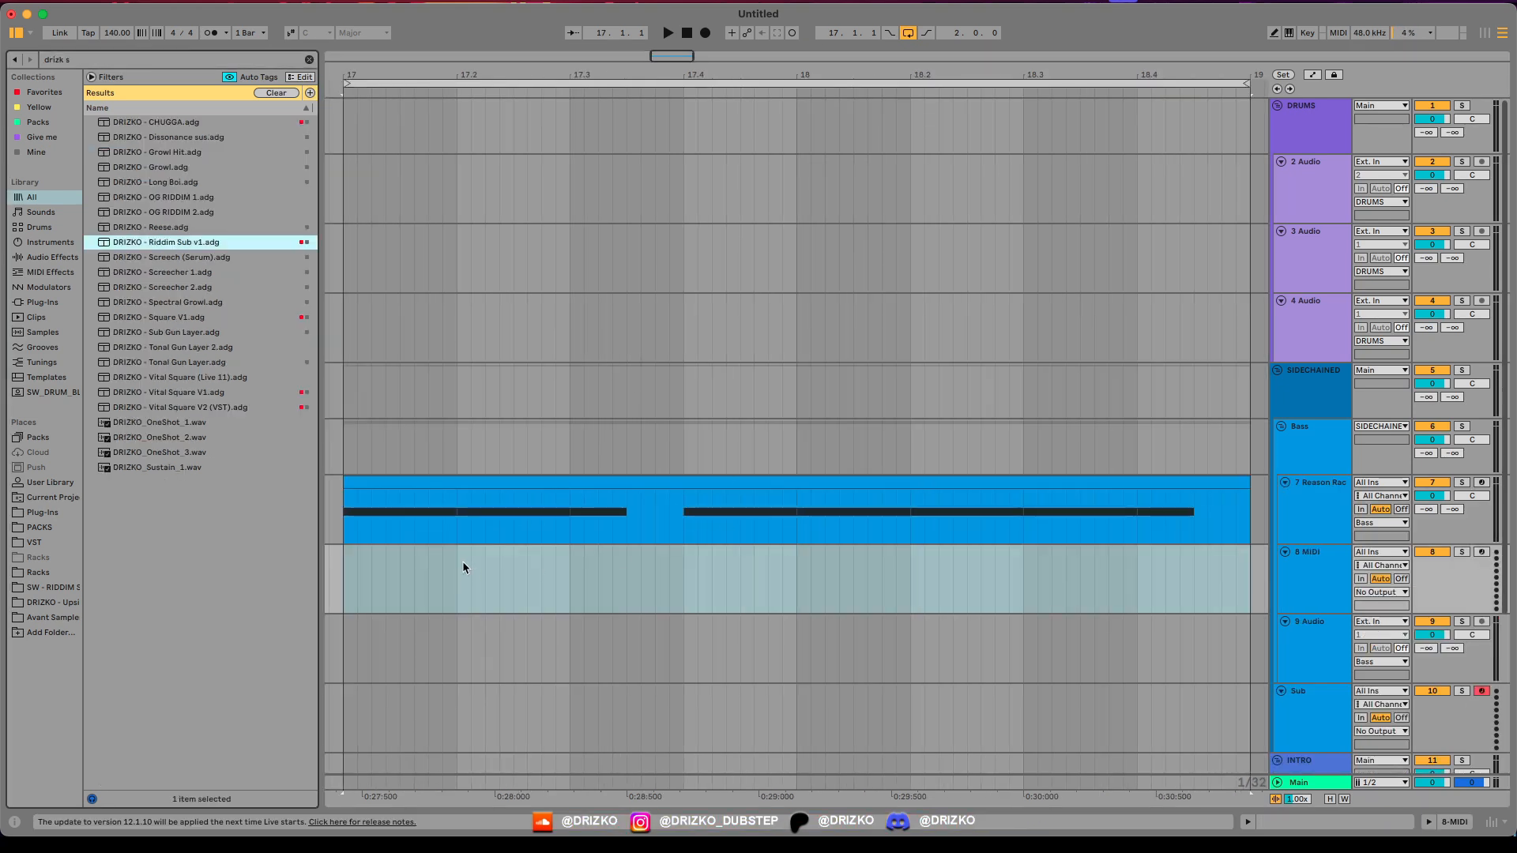
drag(450, 571, 450, 570)
key(space)
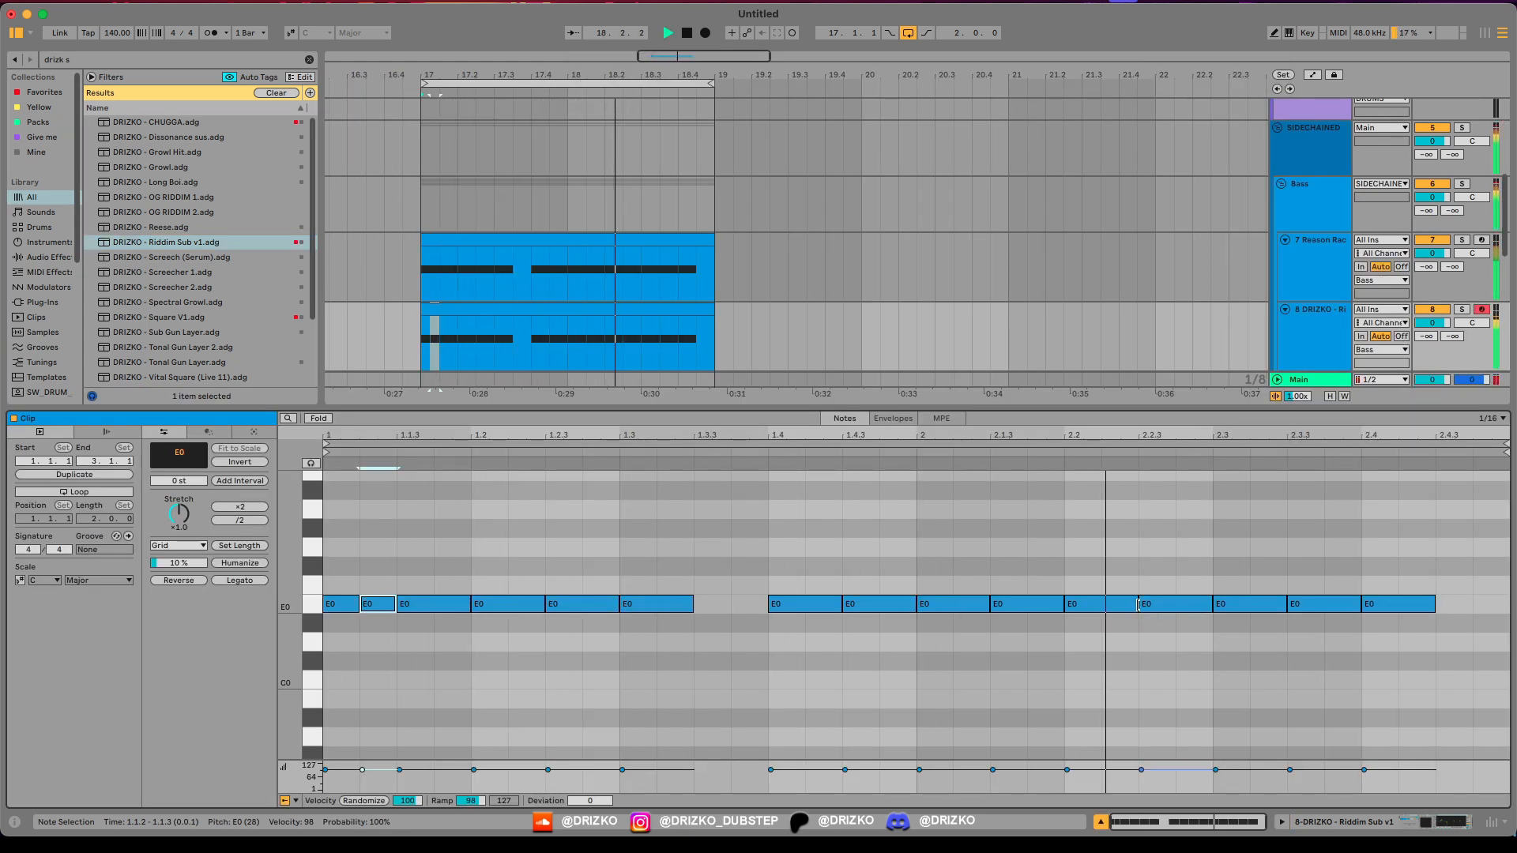
click(729, 421)
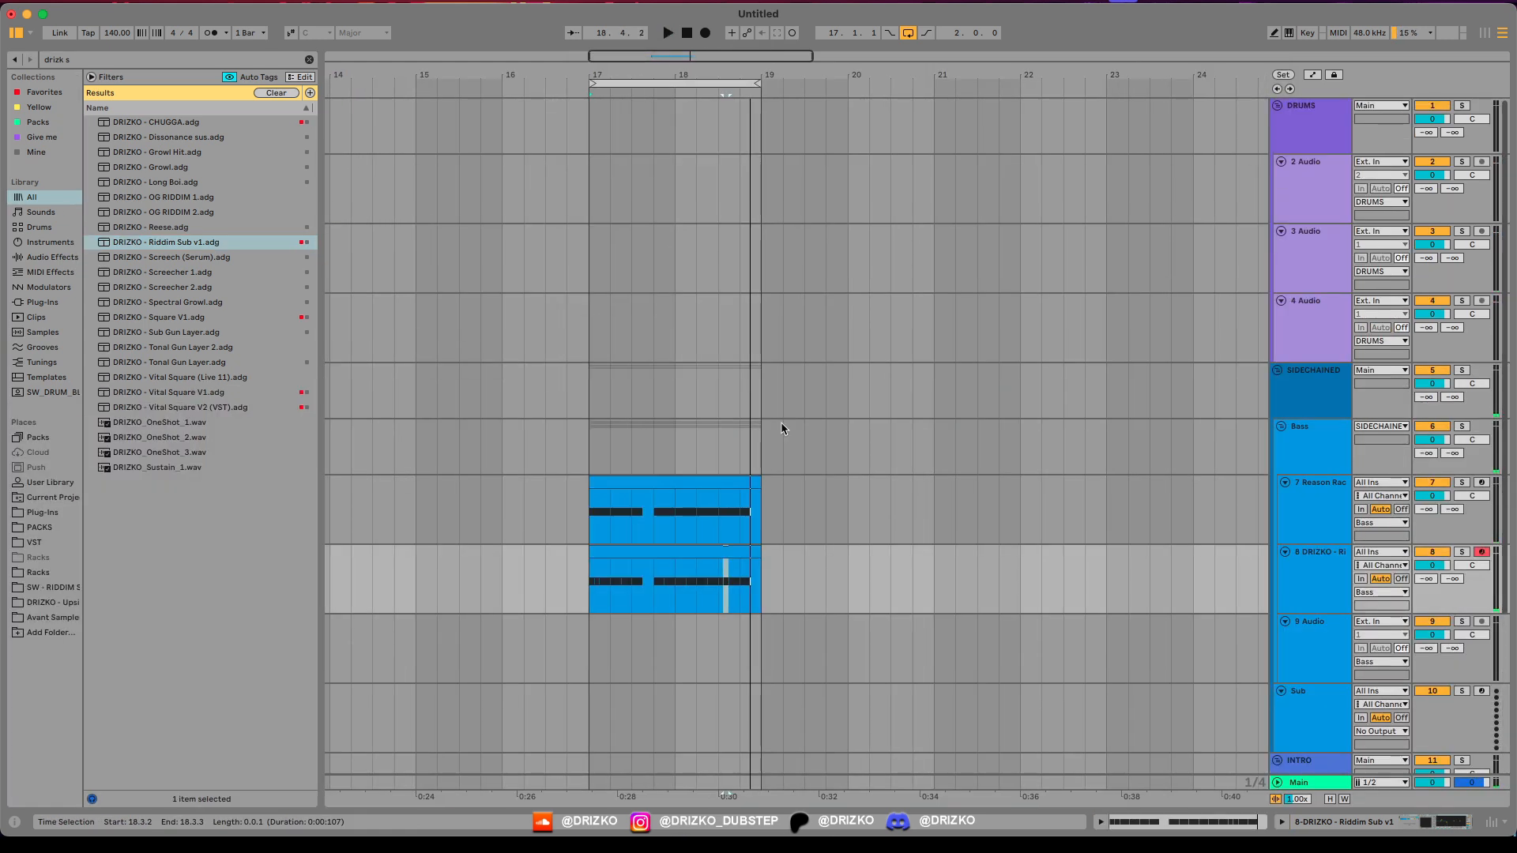
Step: Find the INF kick samples and place INF_kick_macadamia milk.wav at bar 17 on the first audio track of the DRUMS group
key(super+f)
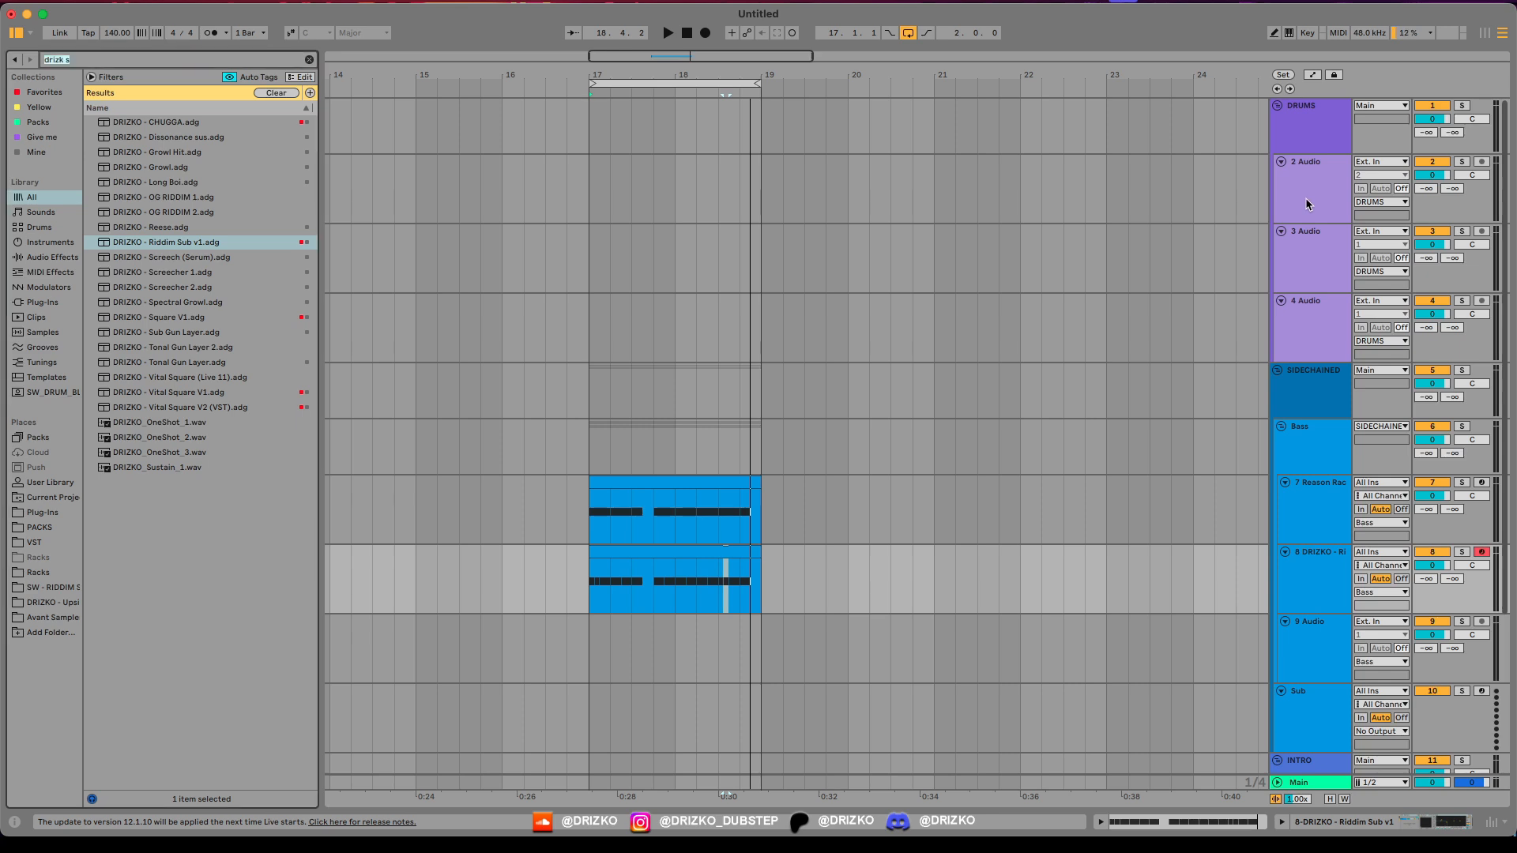
text(kick in)
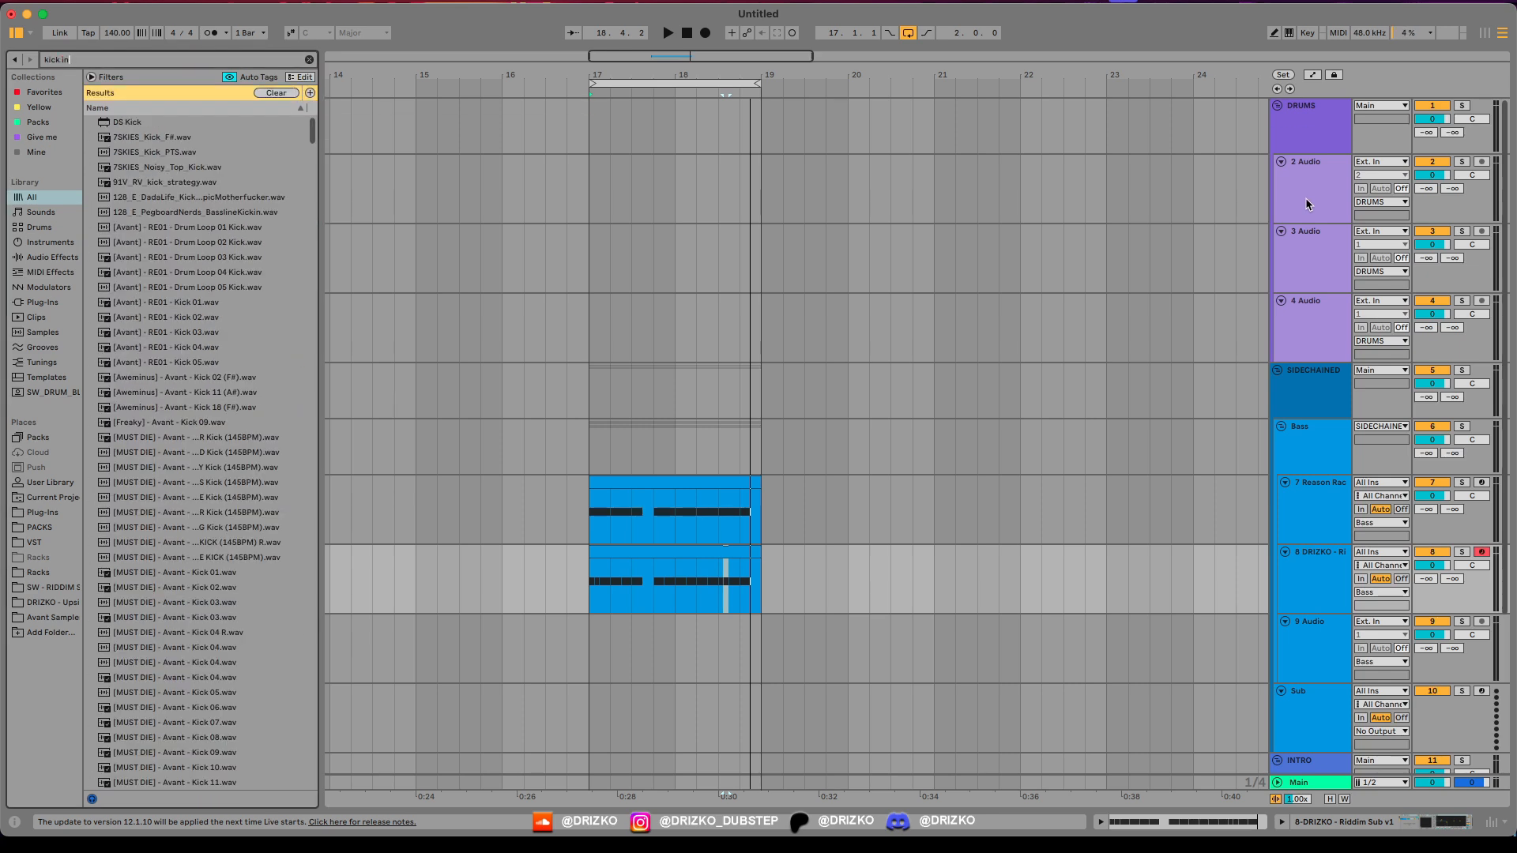
text(f)
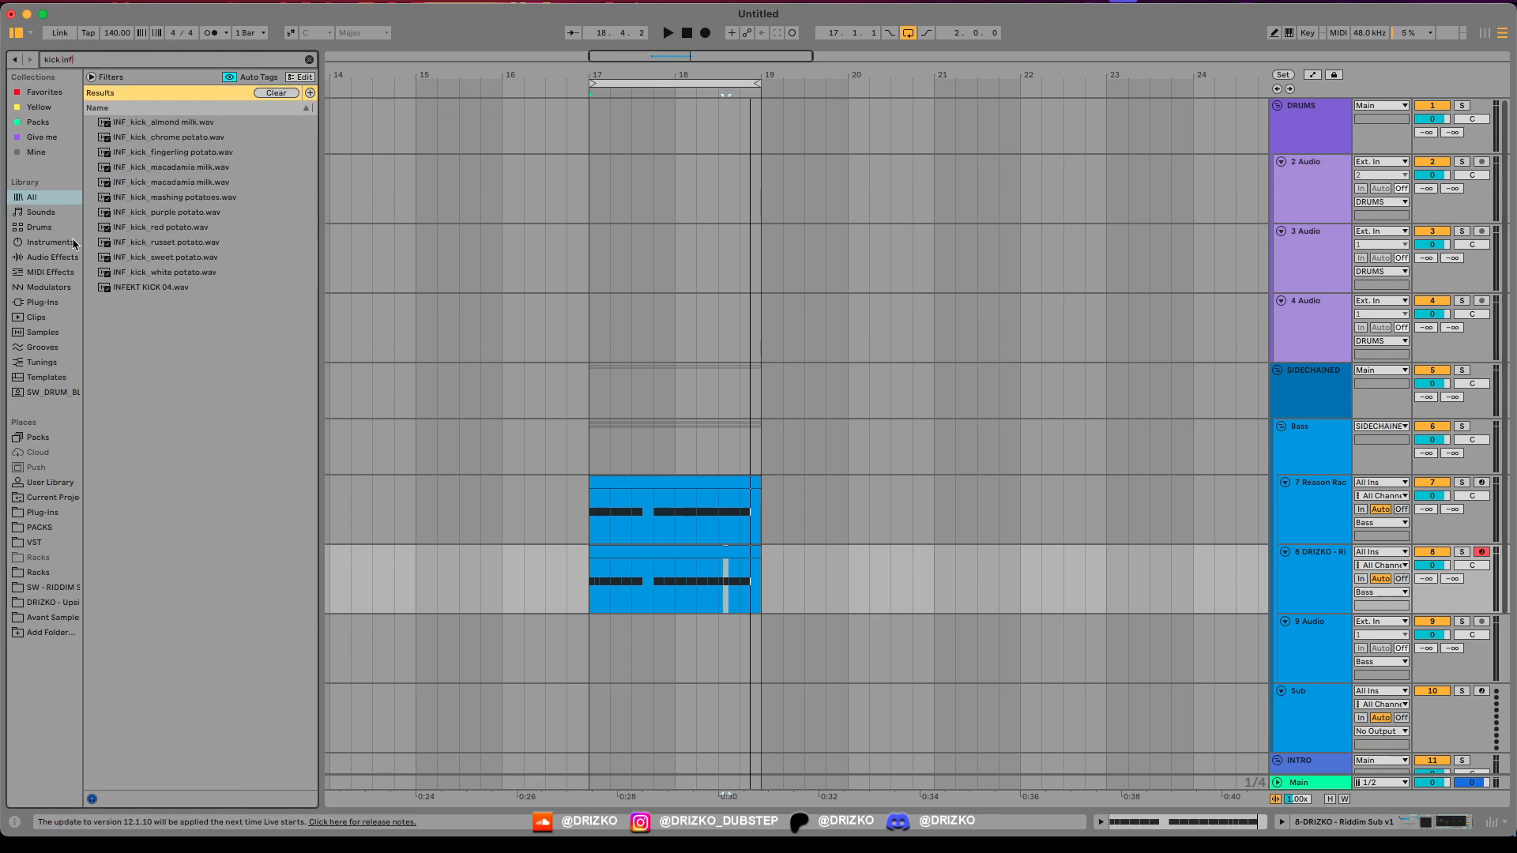
click(188, 183)
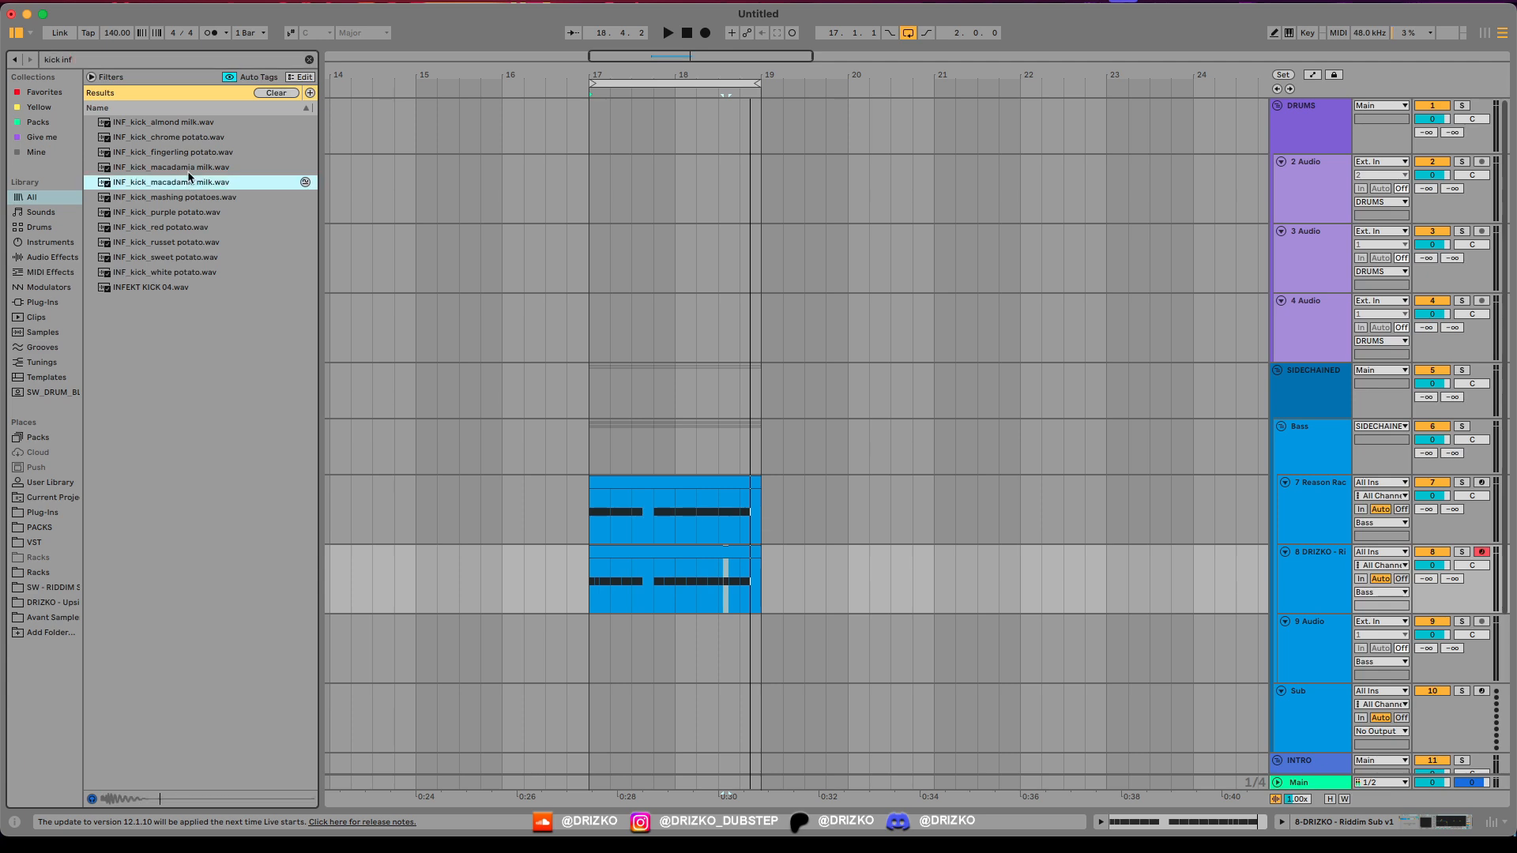
click(194, 170)
drag(193, 184, 643, 192)
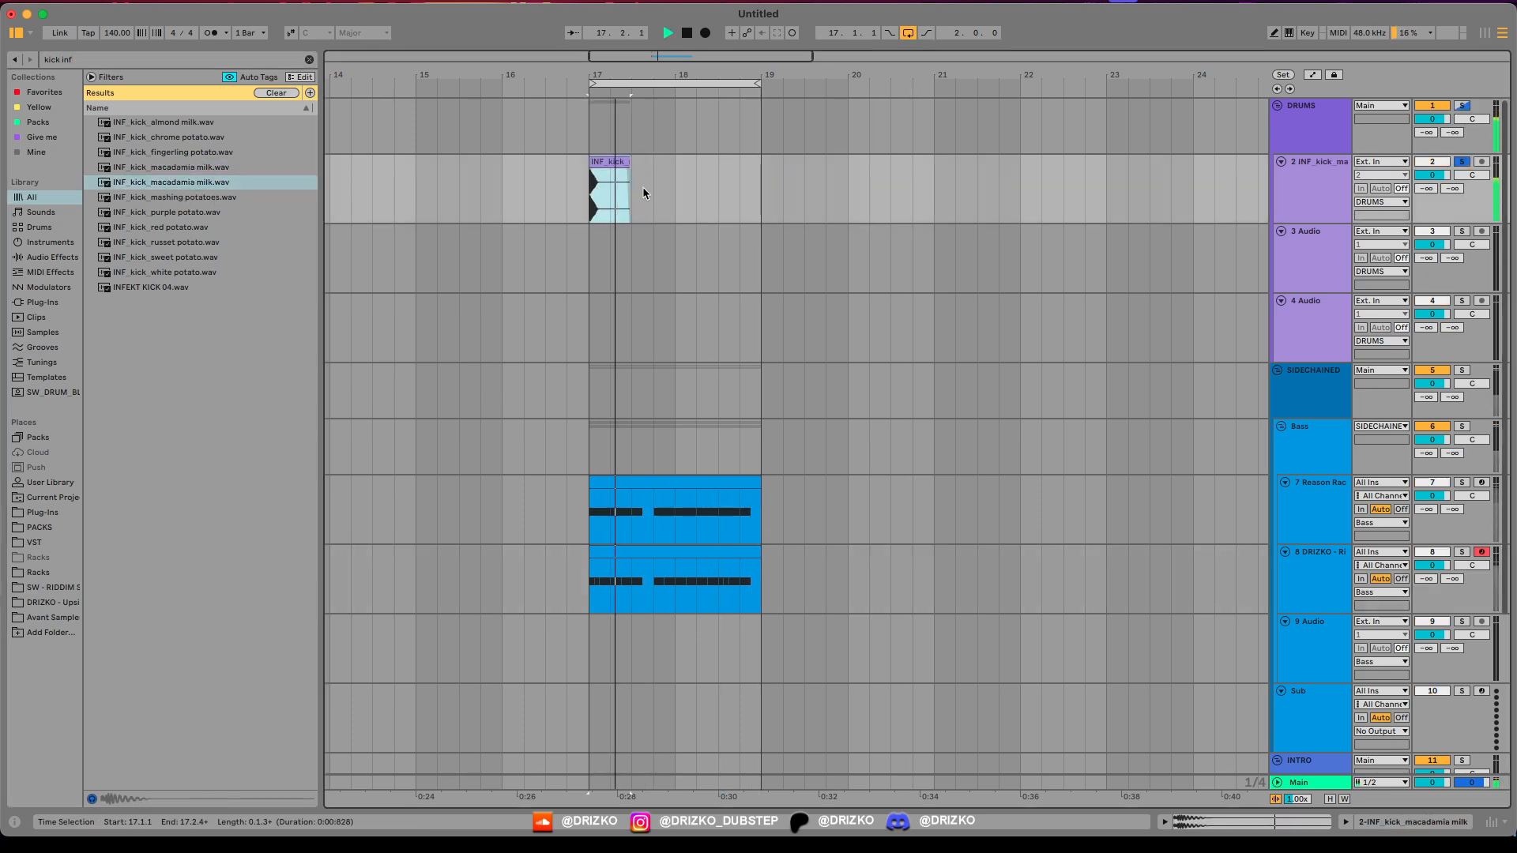
Step: Duplicate the kick clip three times so the kicks fill bars 17 and 18 at two-beat spacing
key(super+d)
key(super+d)
key(super+d)
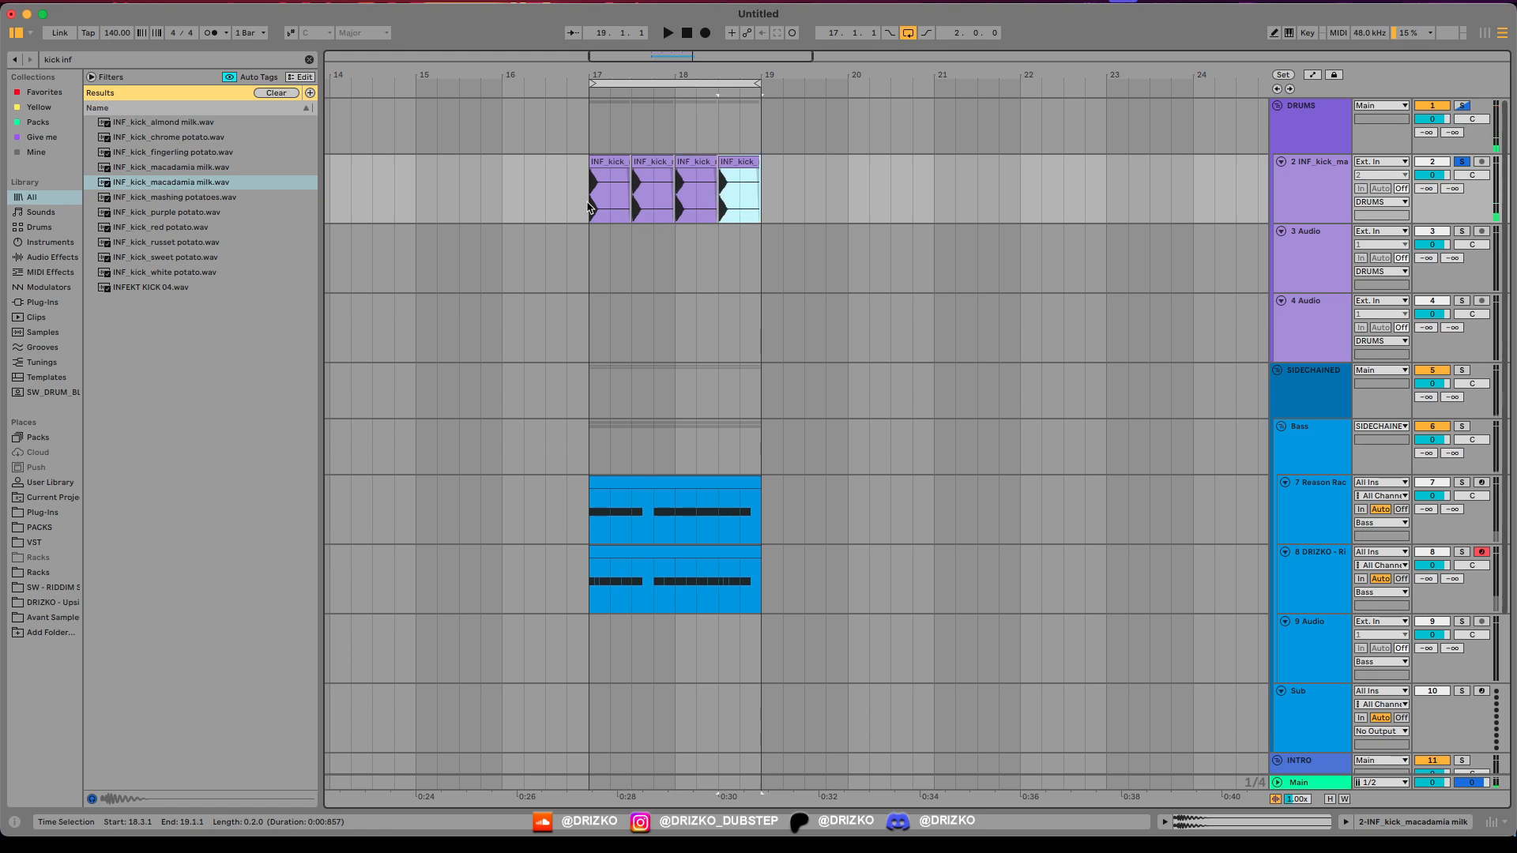
Step: Search the library for clap samples and place Clap Last Min.wav at beat 17.3 on the track below the kick
key(super+f)
text(CLAP)
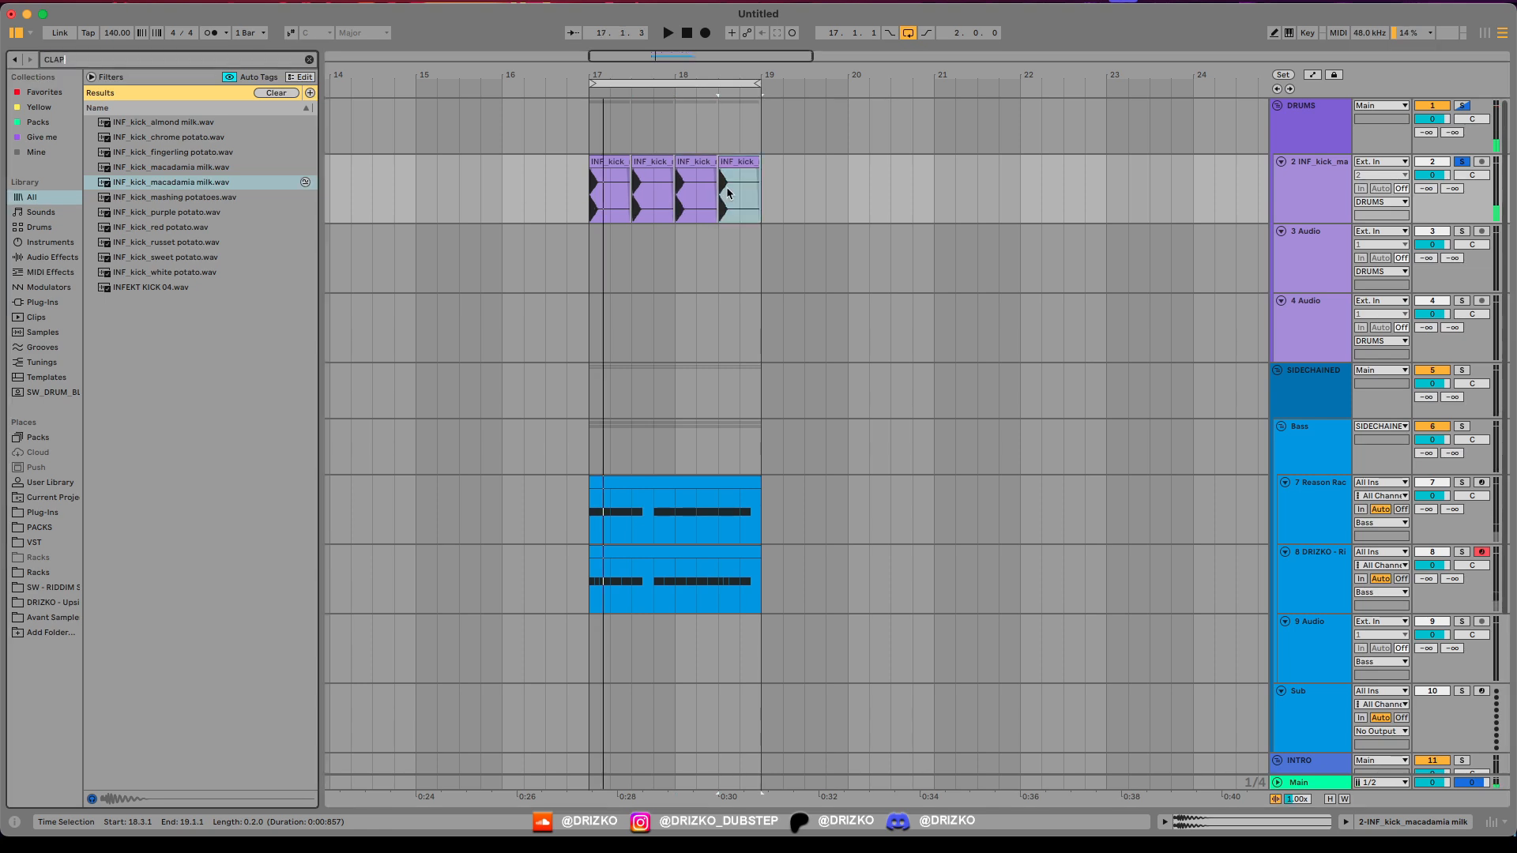
click(188, 227)
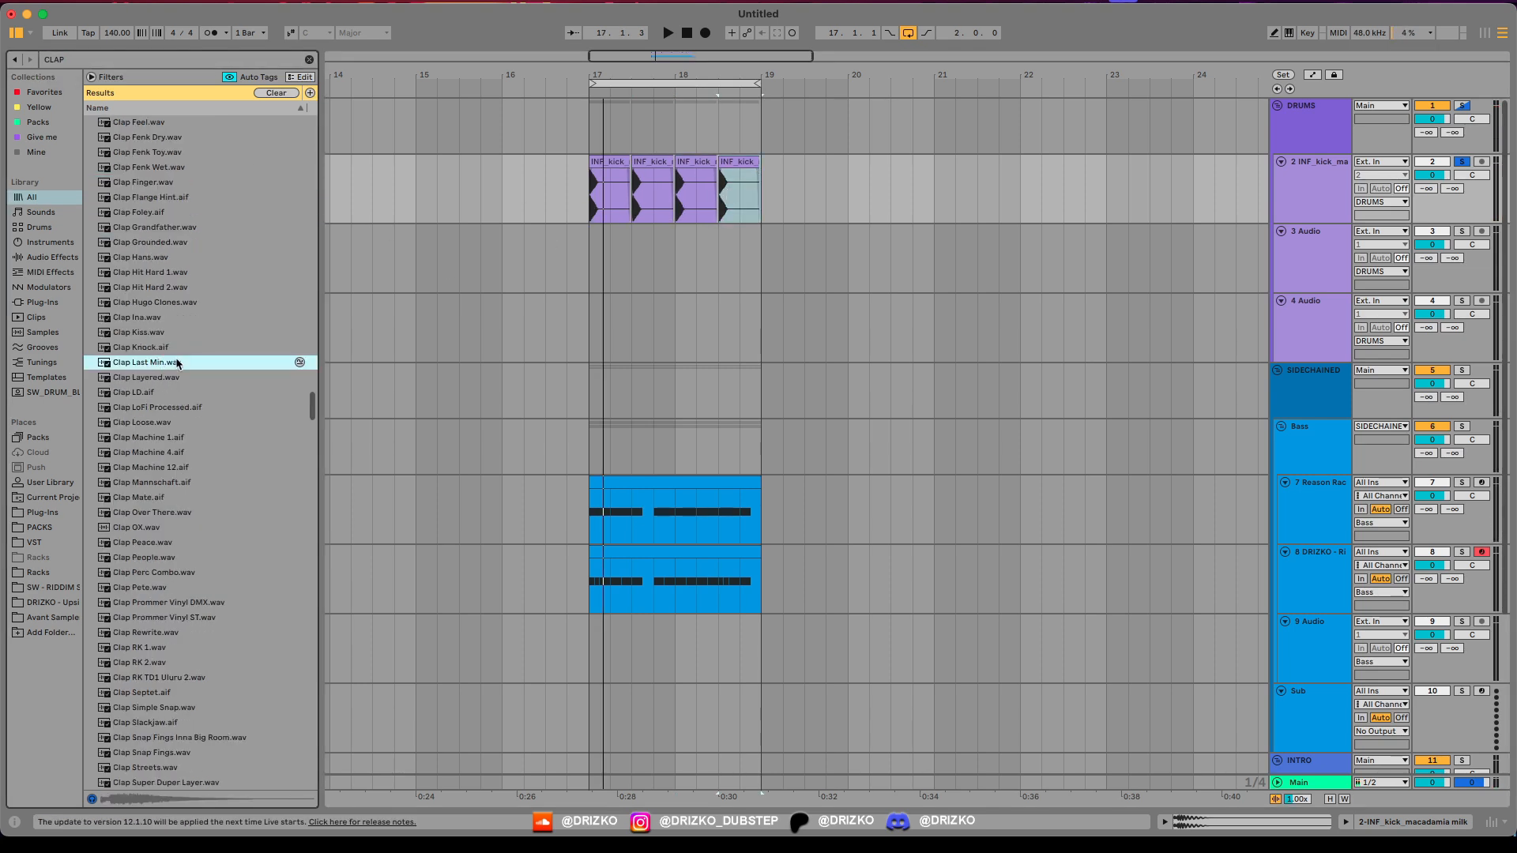
drag(177, 363, 633, 277)
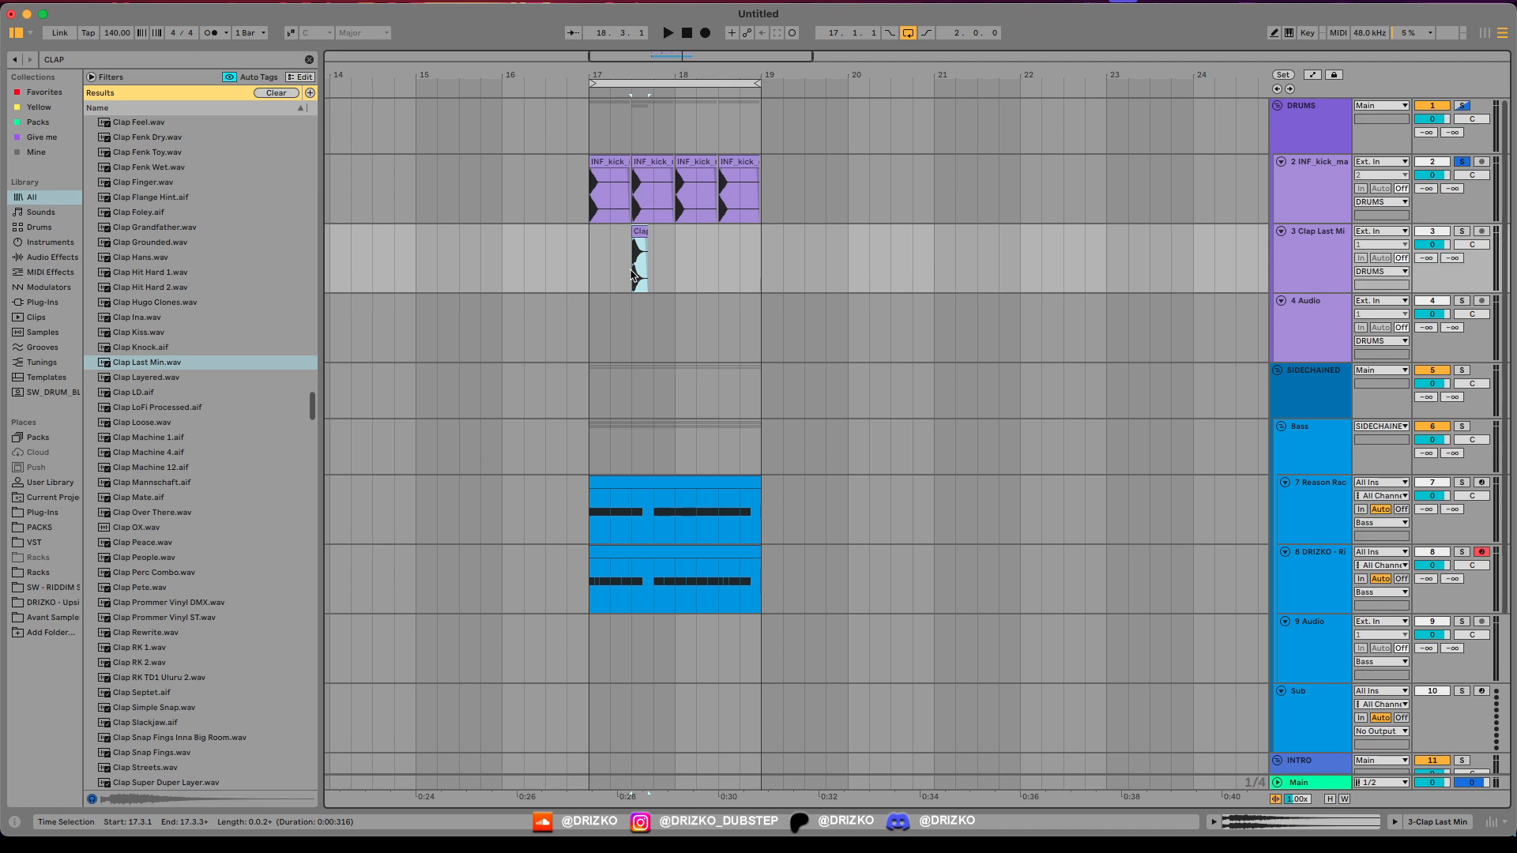
Step: Insert an audio track below the first clap and layer a Clap Machine sample on it at beat 17.3
key(super+t)
click(257, 433)
scroll(263, 441, down, 5)
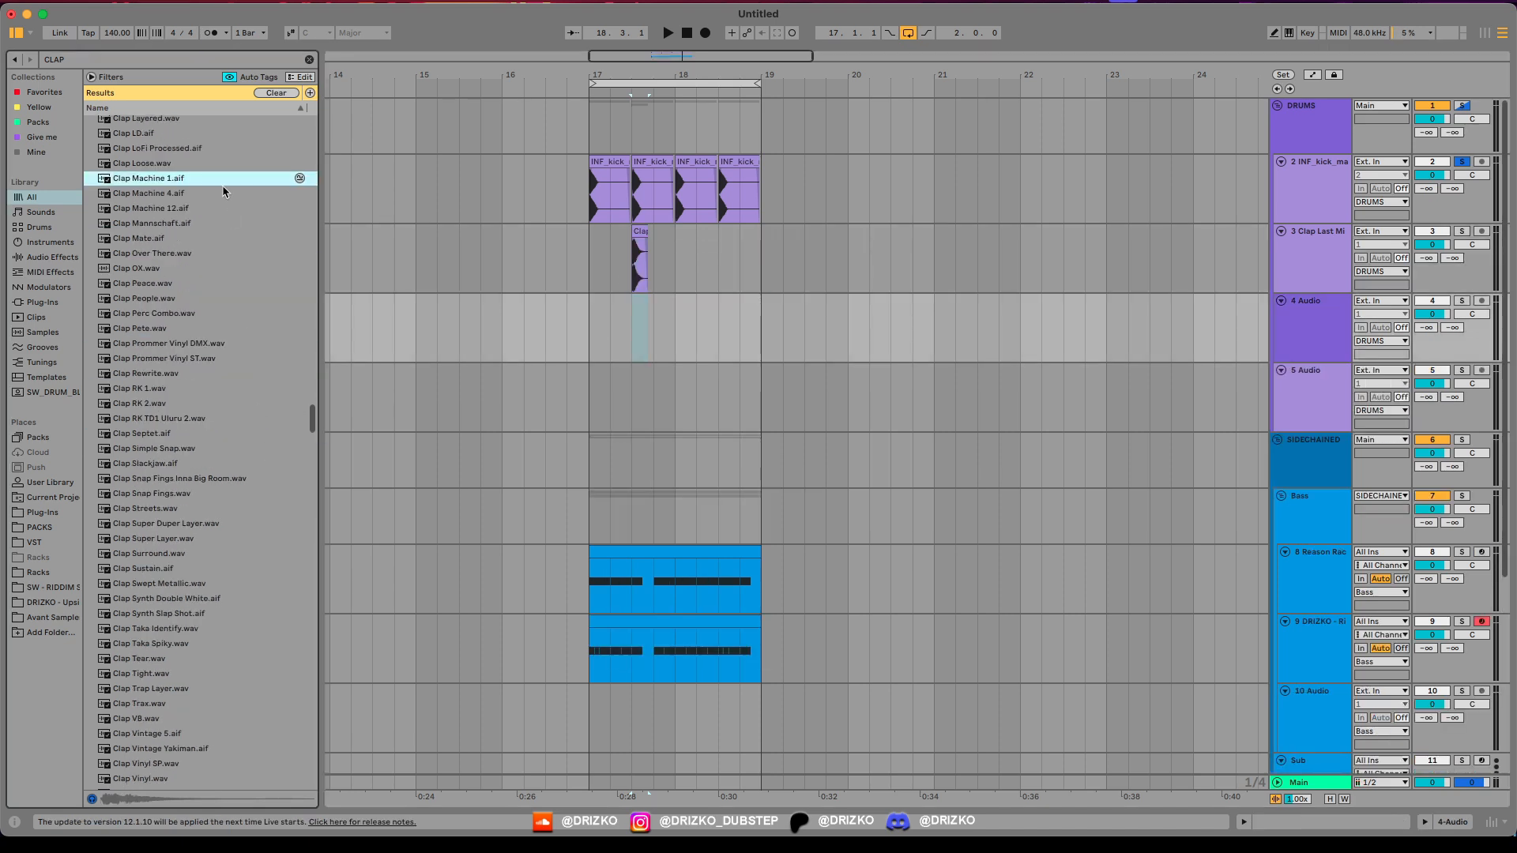
drag(223, 191, 633, 328)
Step: Insert another audio track and layer KSHMR_Clap_Classic_04.wav on it at beat 17.3
key(super+t)
scroll(202, 162, down, 10)
click(202, 162)
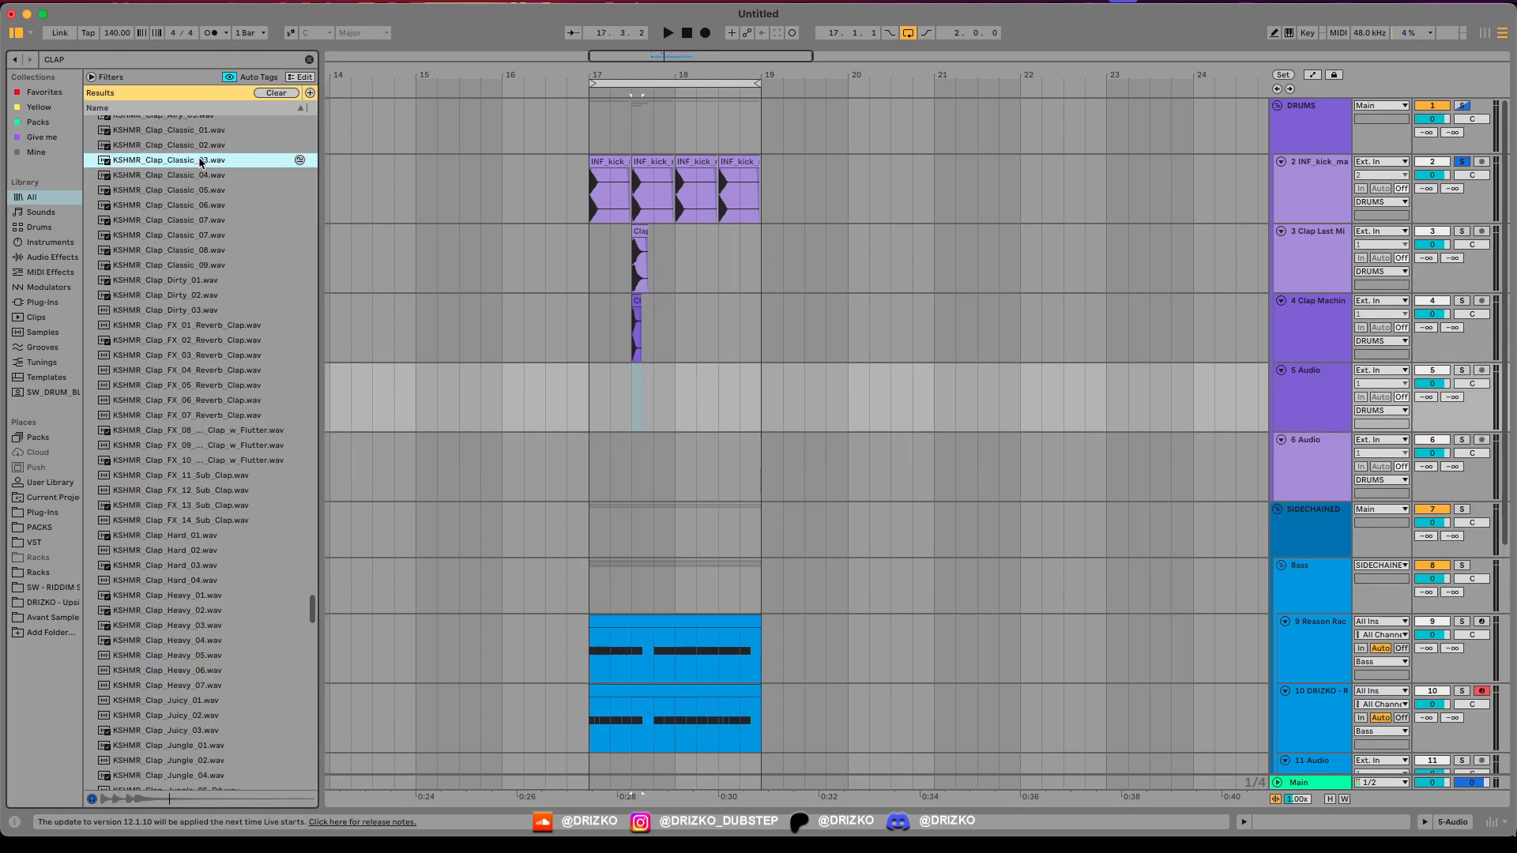
drag(201, 175, 634, 417)
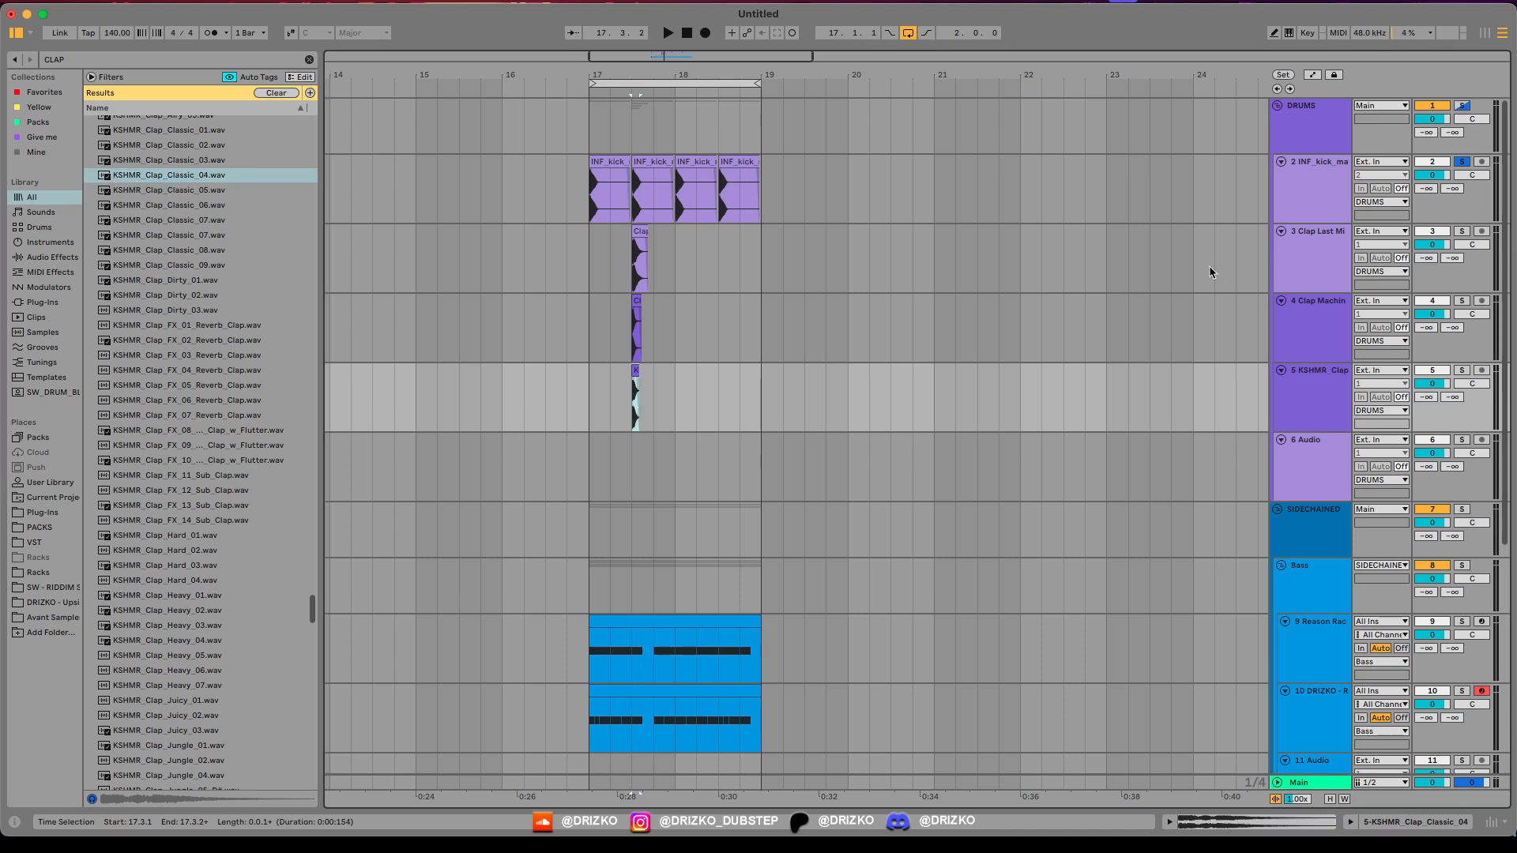
Step: Group the three clap tracks under the name claps, then solo the group and play it back
click(1304, 257)
shift+click(1300, 395)
key(super+g)
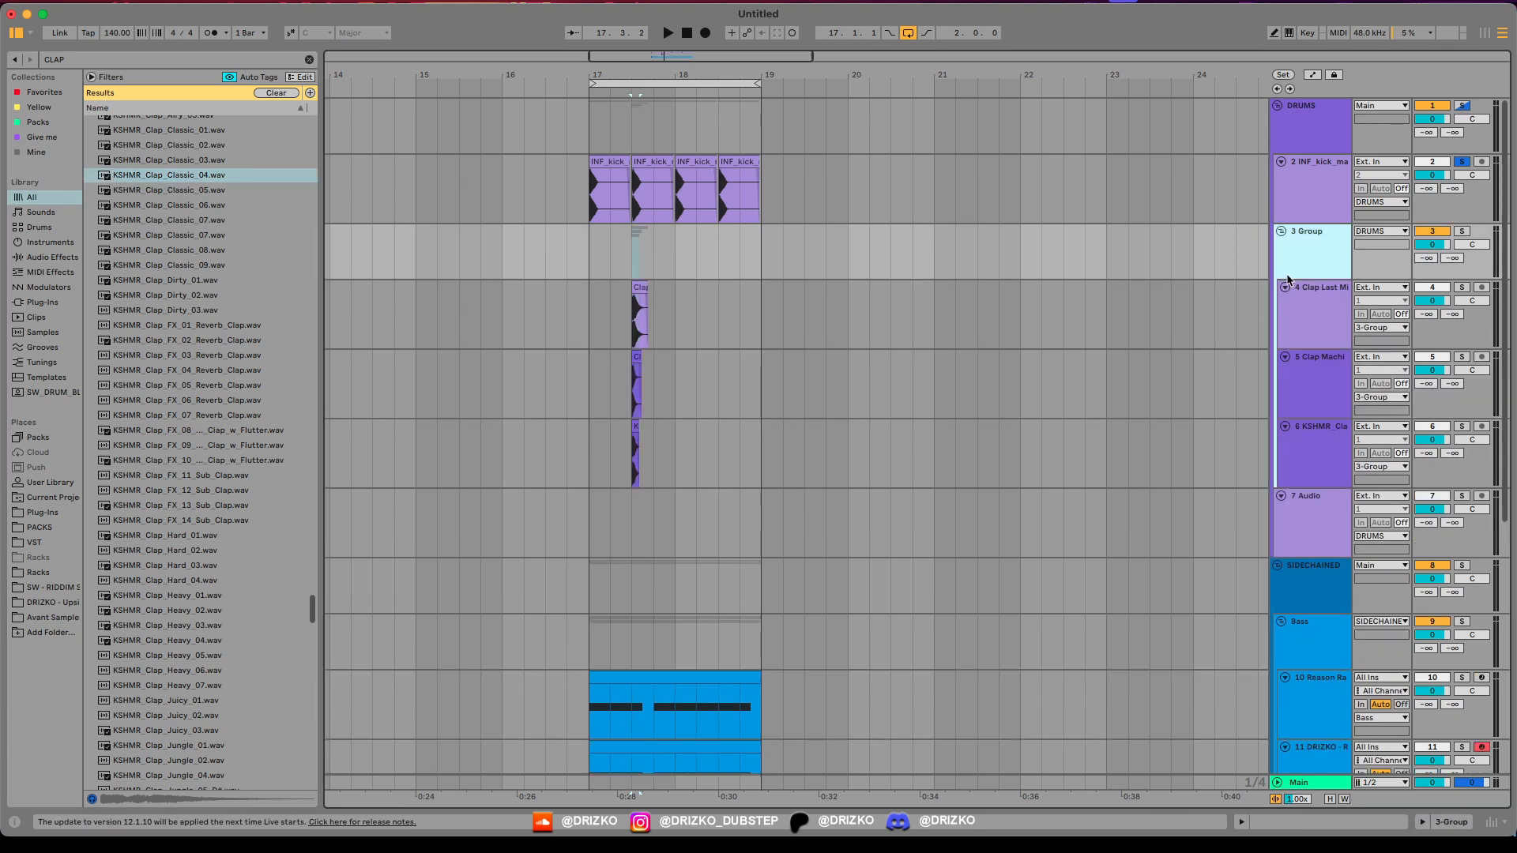
text(ps)
key(Return)
key(s)
key(space)
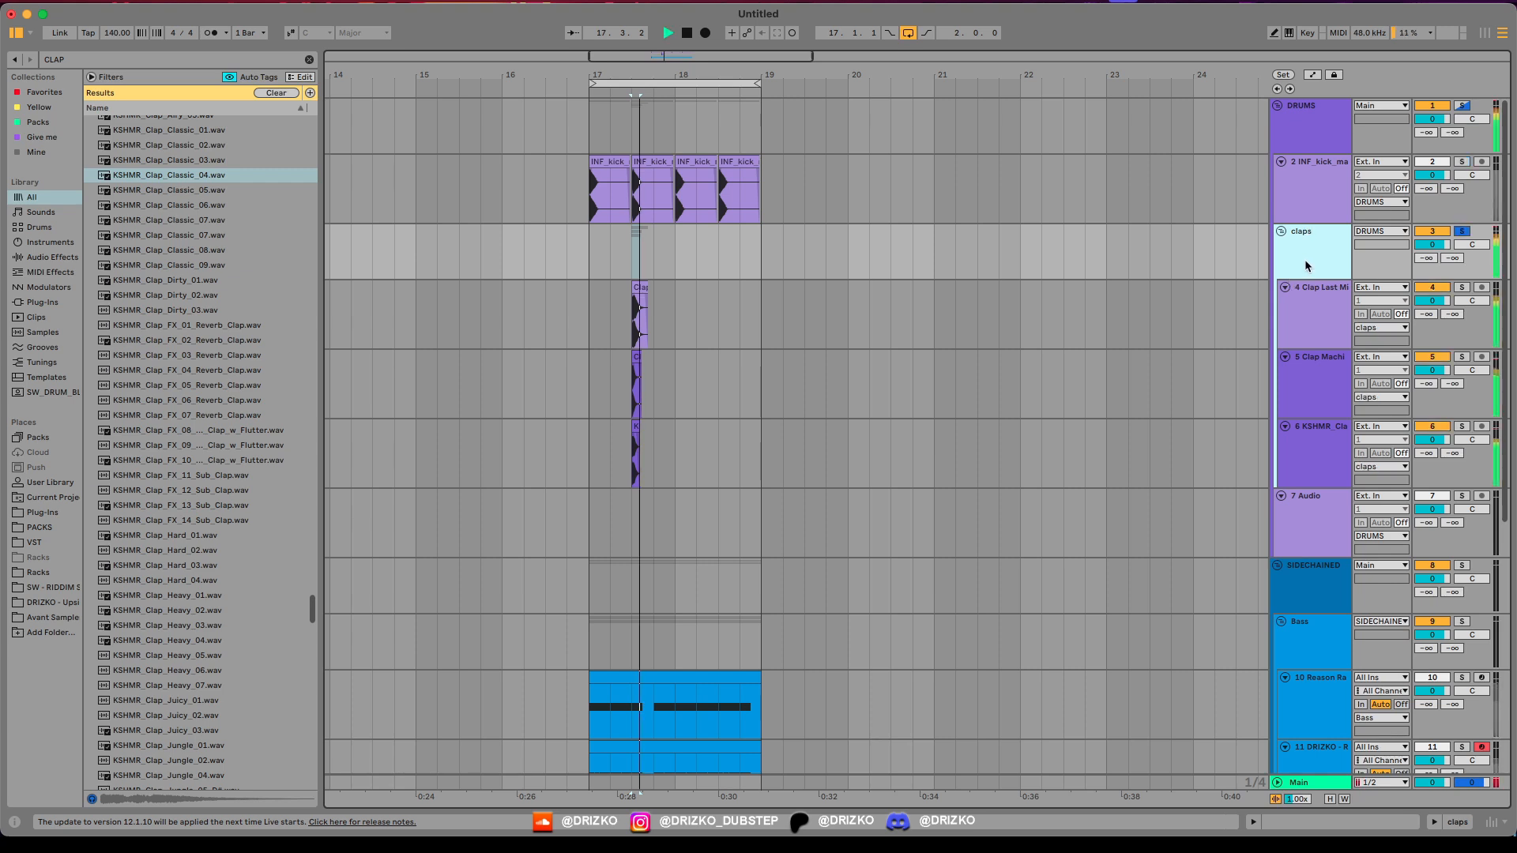
key(space)
key(space)
Step: Show the claps group's device chain and add the stock Reverb effect to it
double_click(1307, 264)
key(super+f)
text(r)
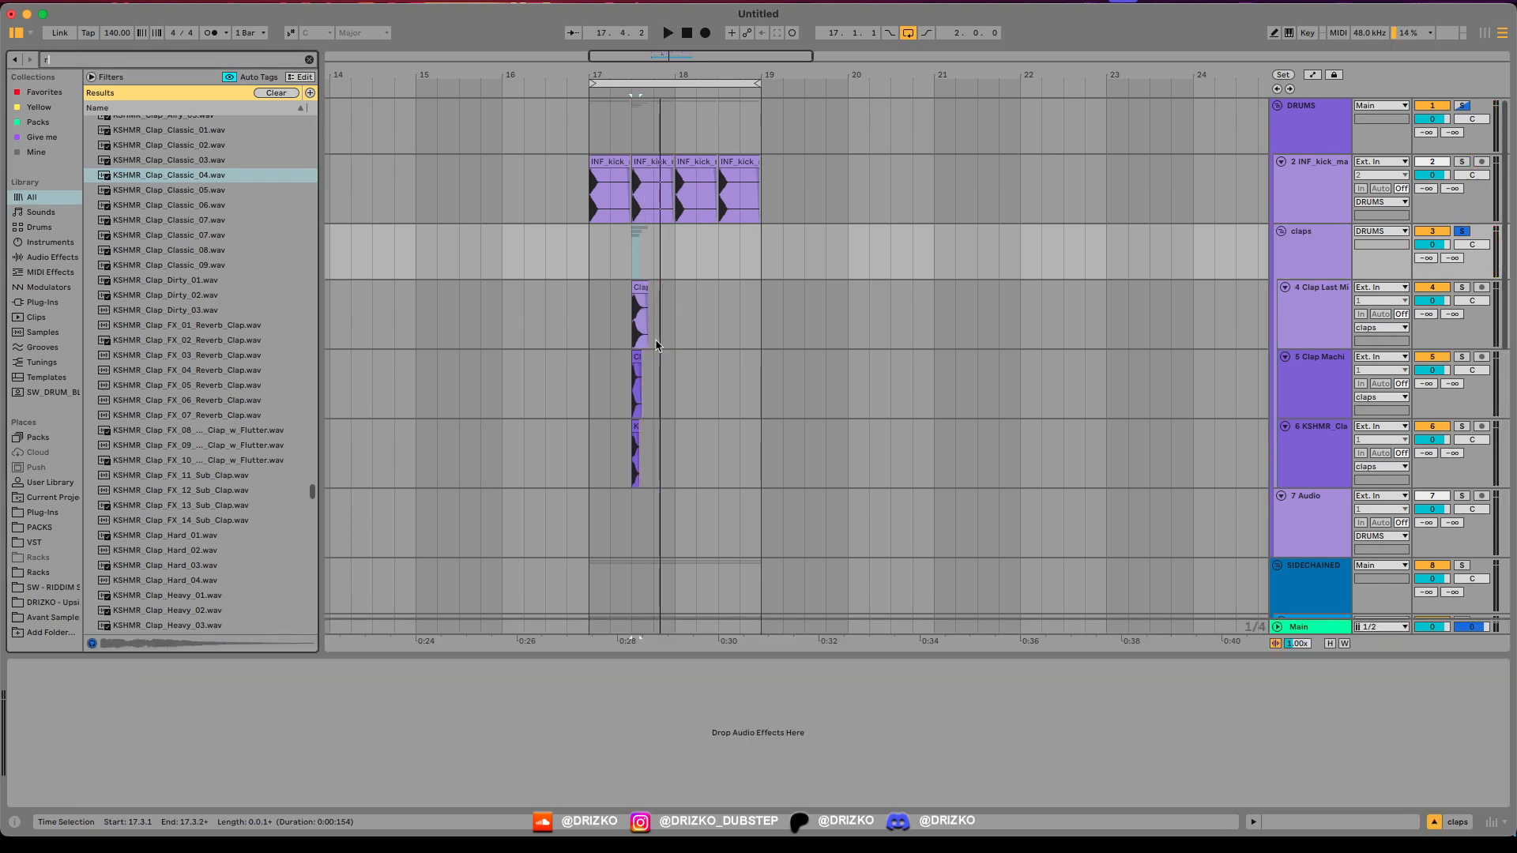
text(everb)
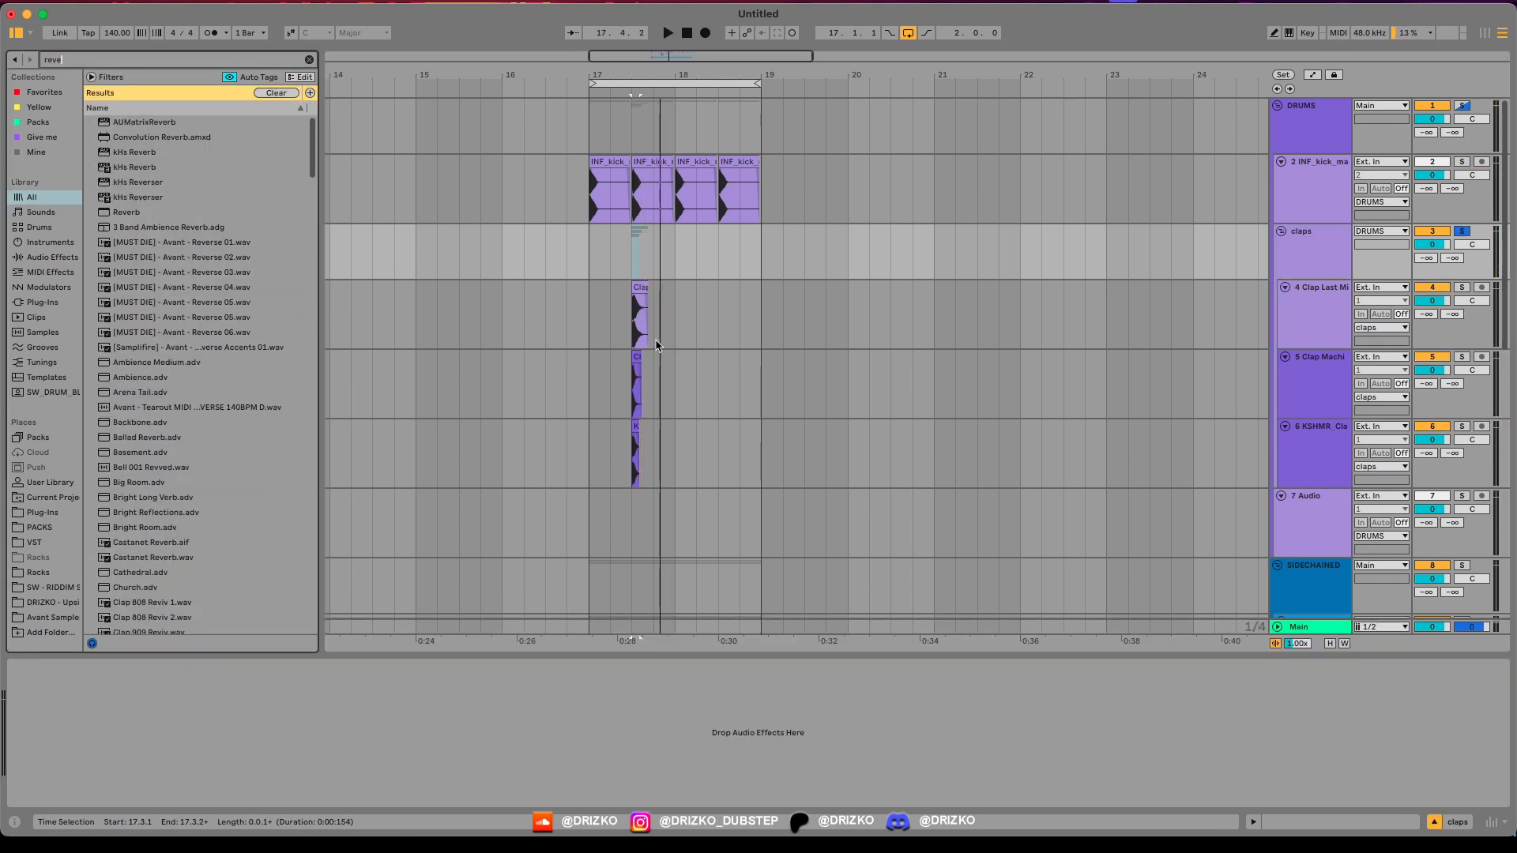
key(Down)
double_click(126, 182)
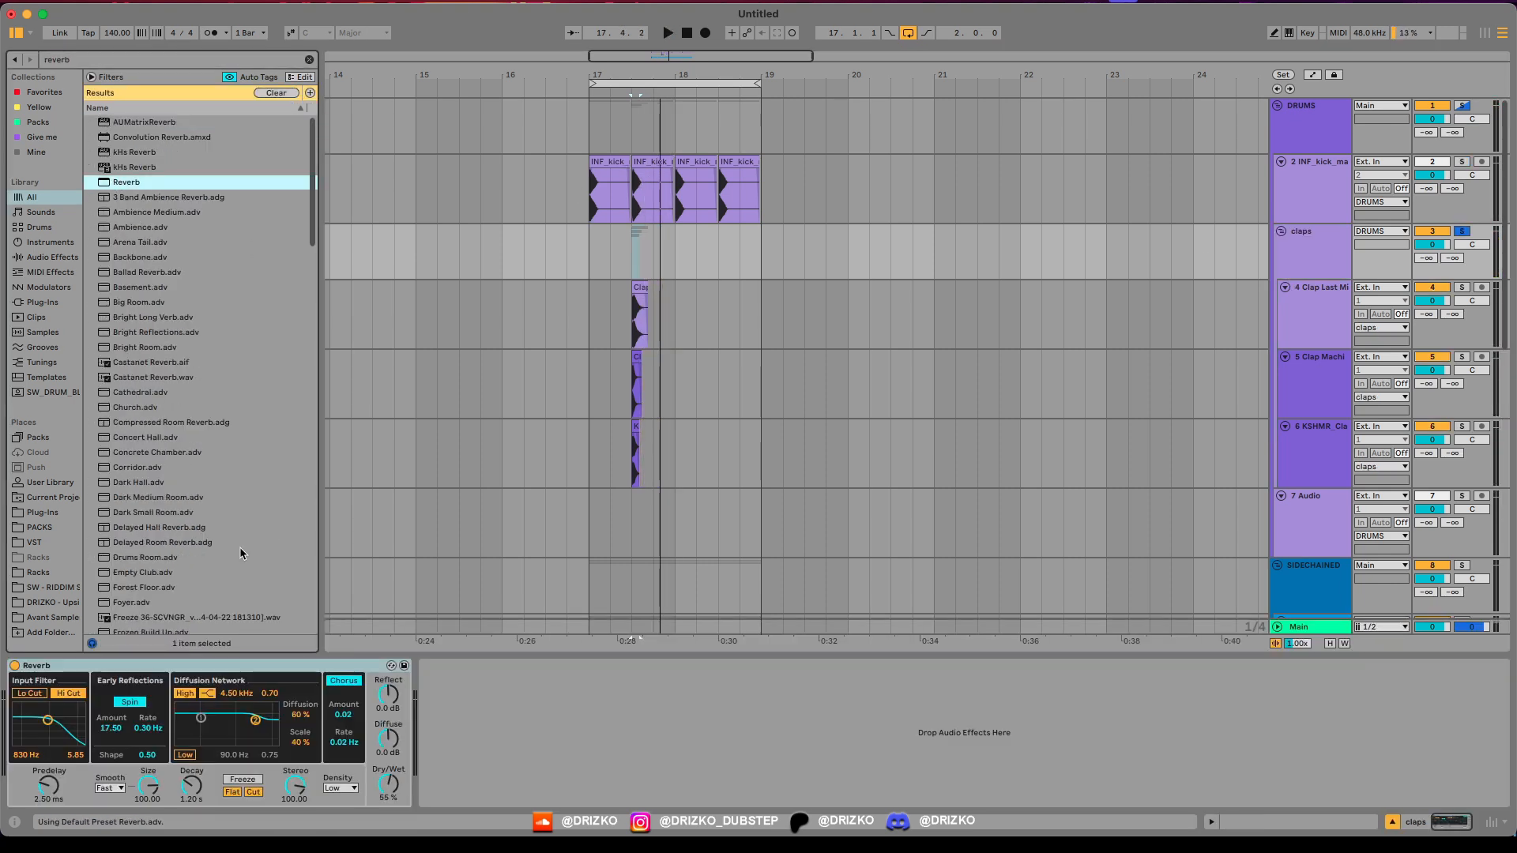
Step: Enable the Reverb's low cut with the input filter at 2.41 kHz, and set size 1.09, decay 932 ms and dry/wet 30%
key(space)
drag(388, 787, 365, 795)
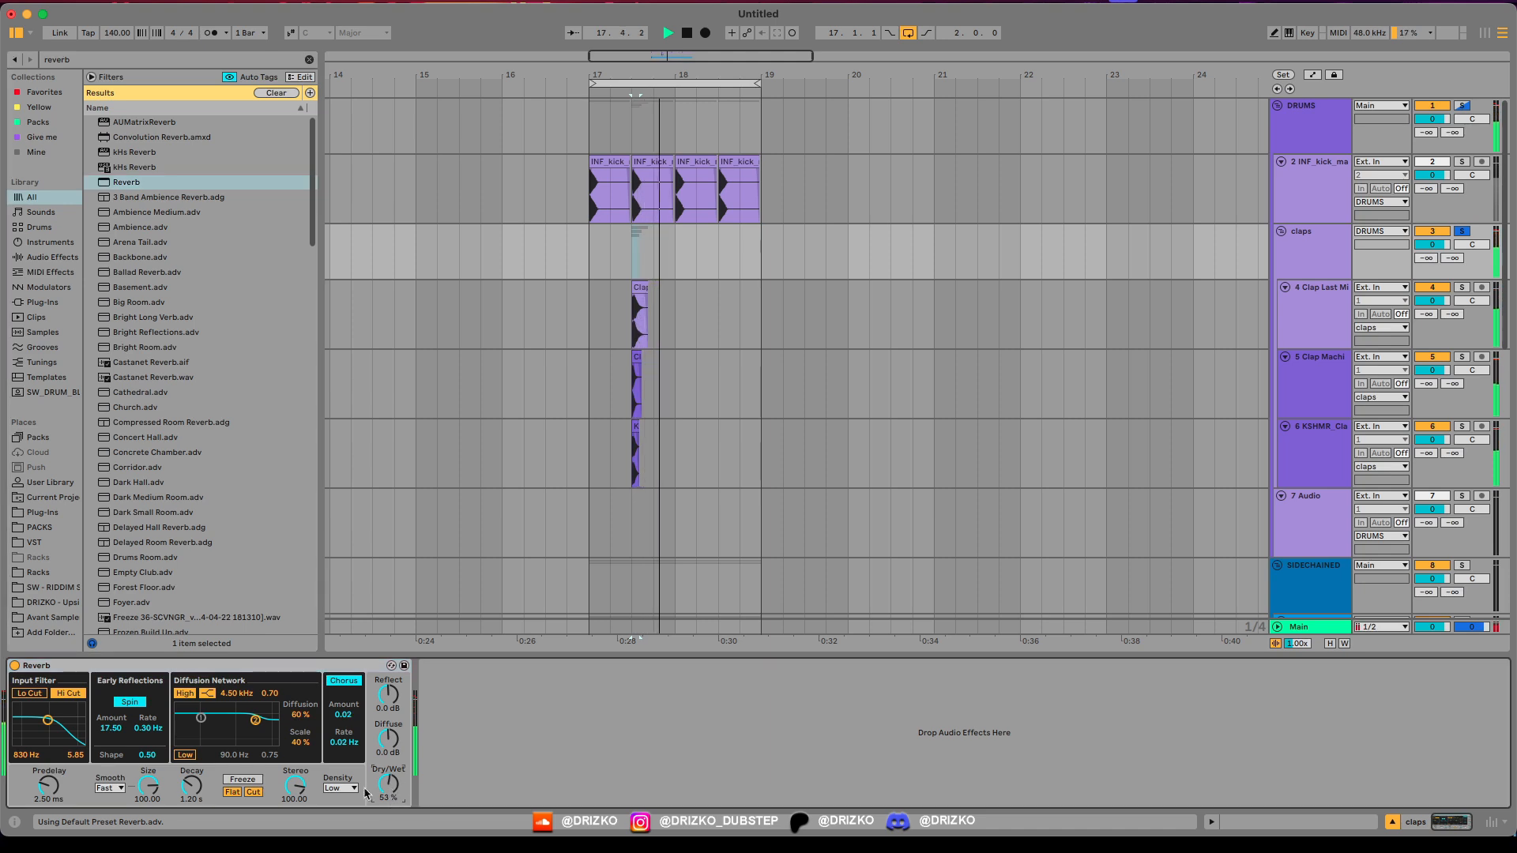
click(33, 694)
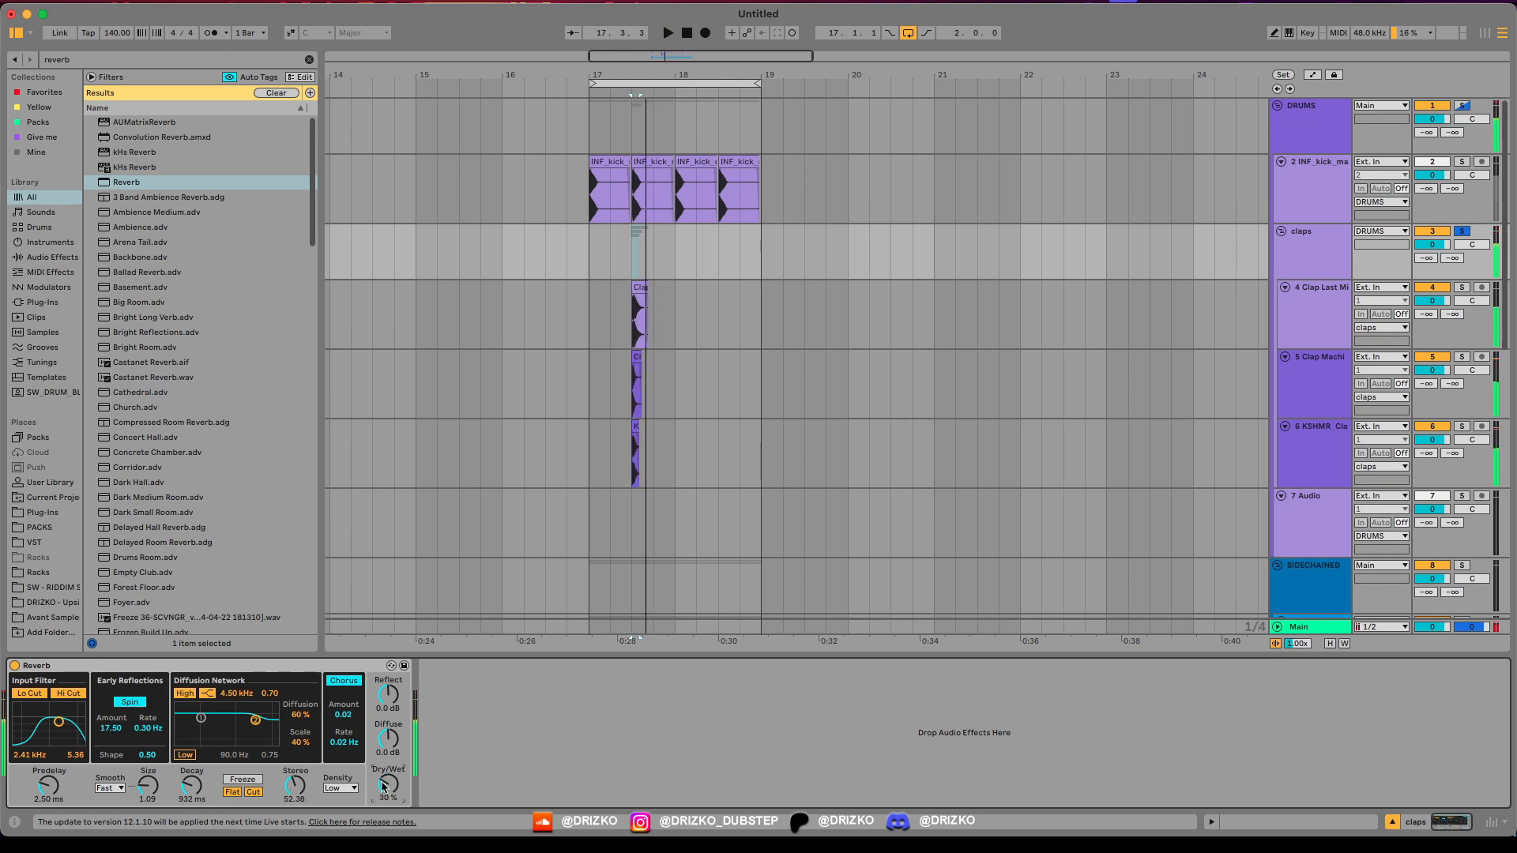
Step: Add EQ Eight after the Reverb on the claps group and make band 1 a low cut at about 75 Hz
key(super+f)
text(eq)
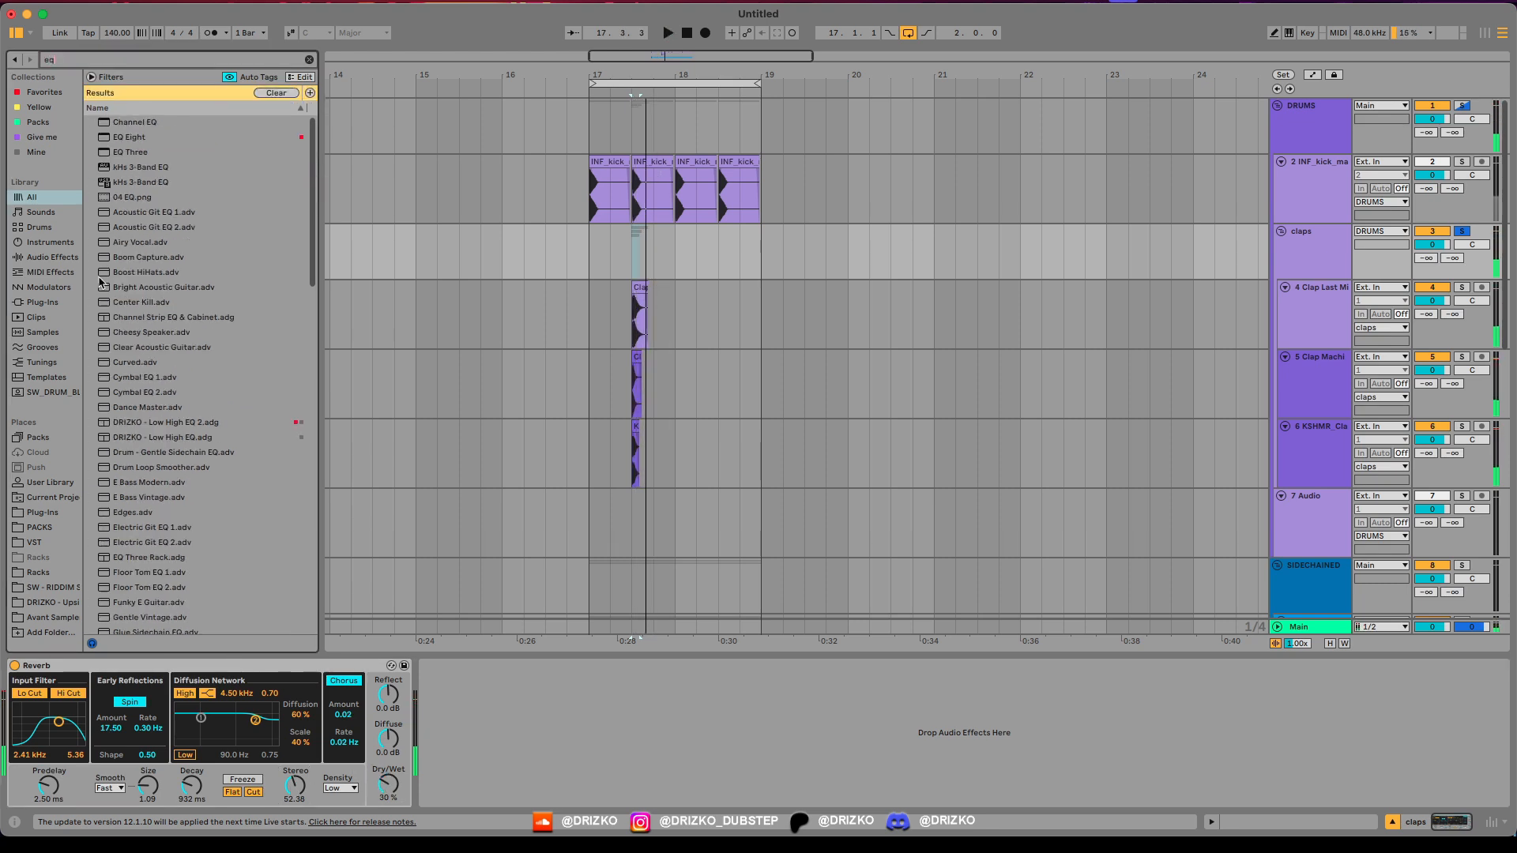
double_click(126, 137)
key(space)
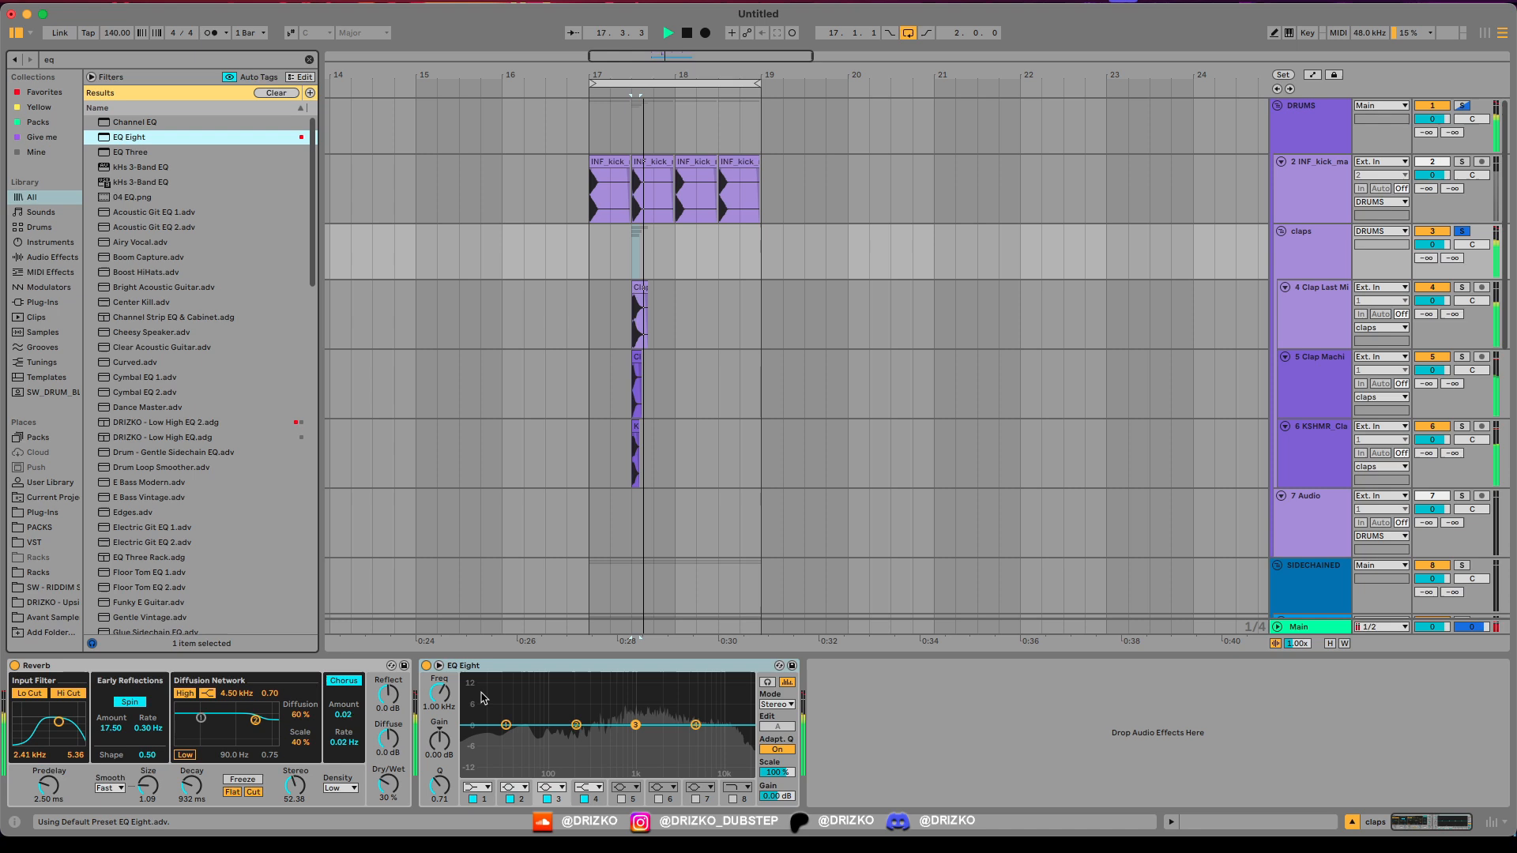
click(477, 788)
click(473, 695)
drag(505, 737, 540, 737)
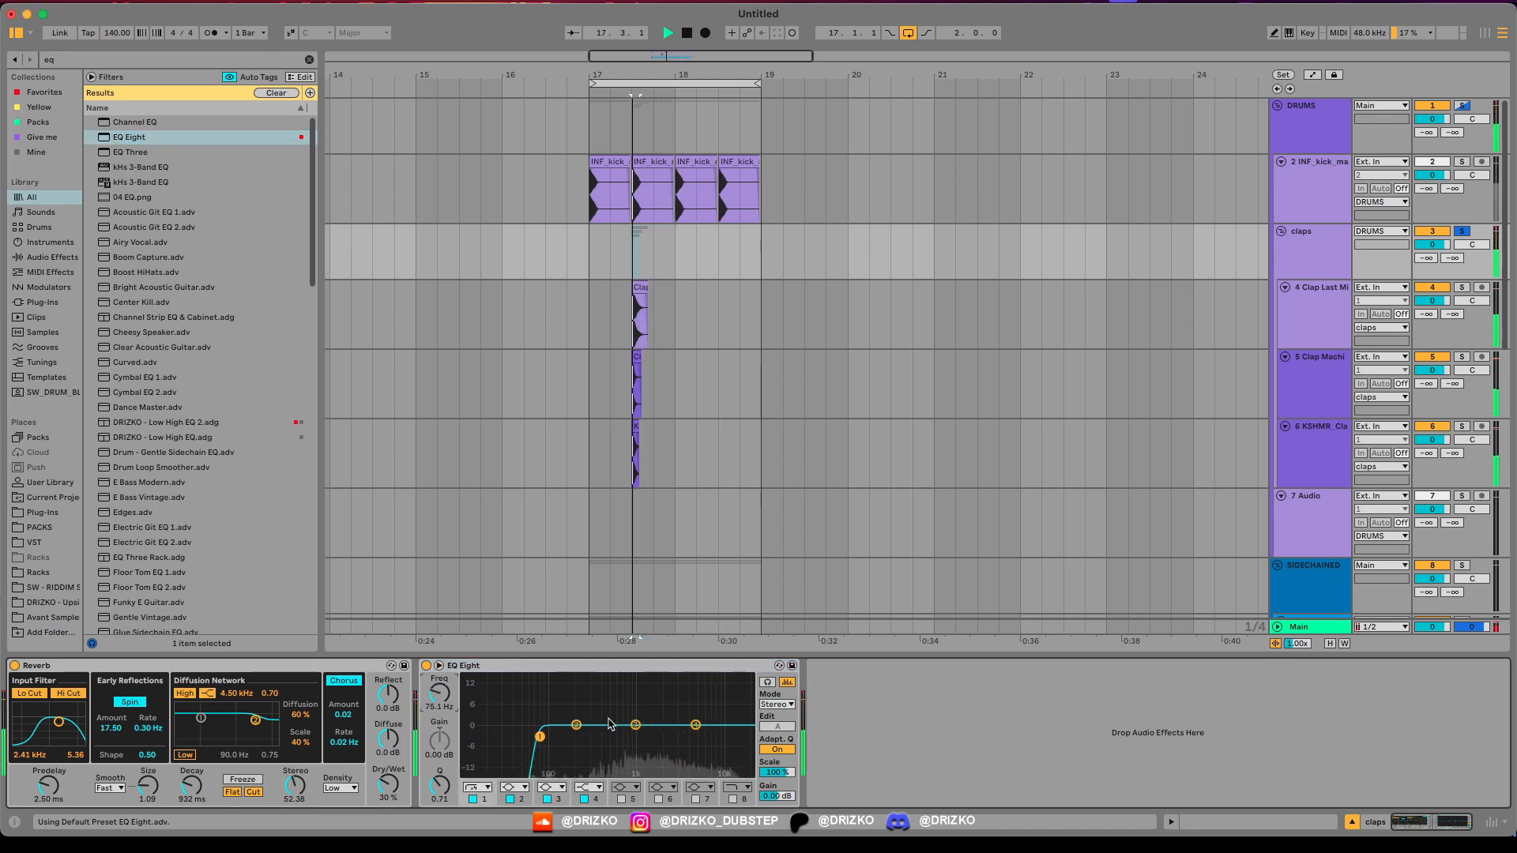
Step: While auditioning the claps, dip EQ band 3 near 1 kHz and boost band 2 by about 3.10 dB at 323 Hz
drag(635, 724, 644, 738)
key(space)
key(space)
key(space)
key(space)
drag(540, 737, 593, 715)
key(space)
key(space)
key(space)
key(space)
key(space)
key(space)
key(space)
key(space)
key(space)
key(space)
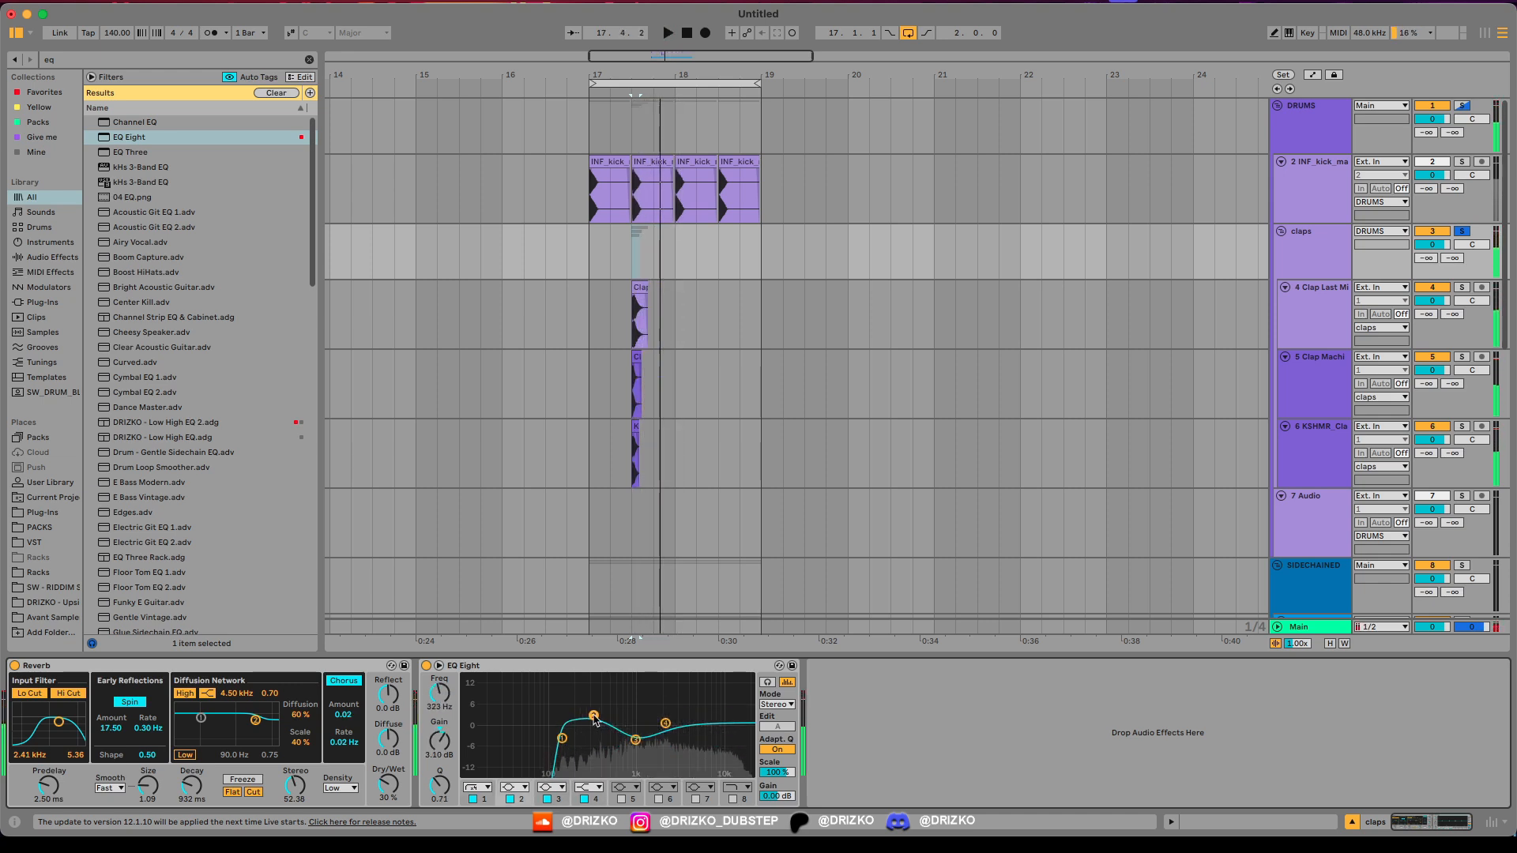
Step: Copy the three layered claps from beat 17.3 to beat 18.3
key(space)
click(587, 183)
Step: Audition closed hi-hat samples and place Hihat Closed Jet.wav at bar 17 on the empty drum track below the claps
key(super+f)
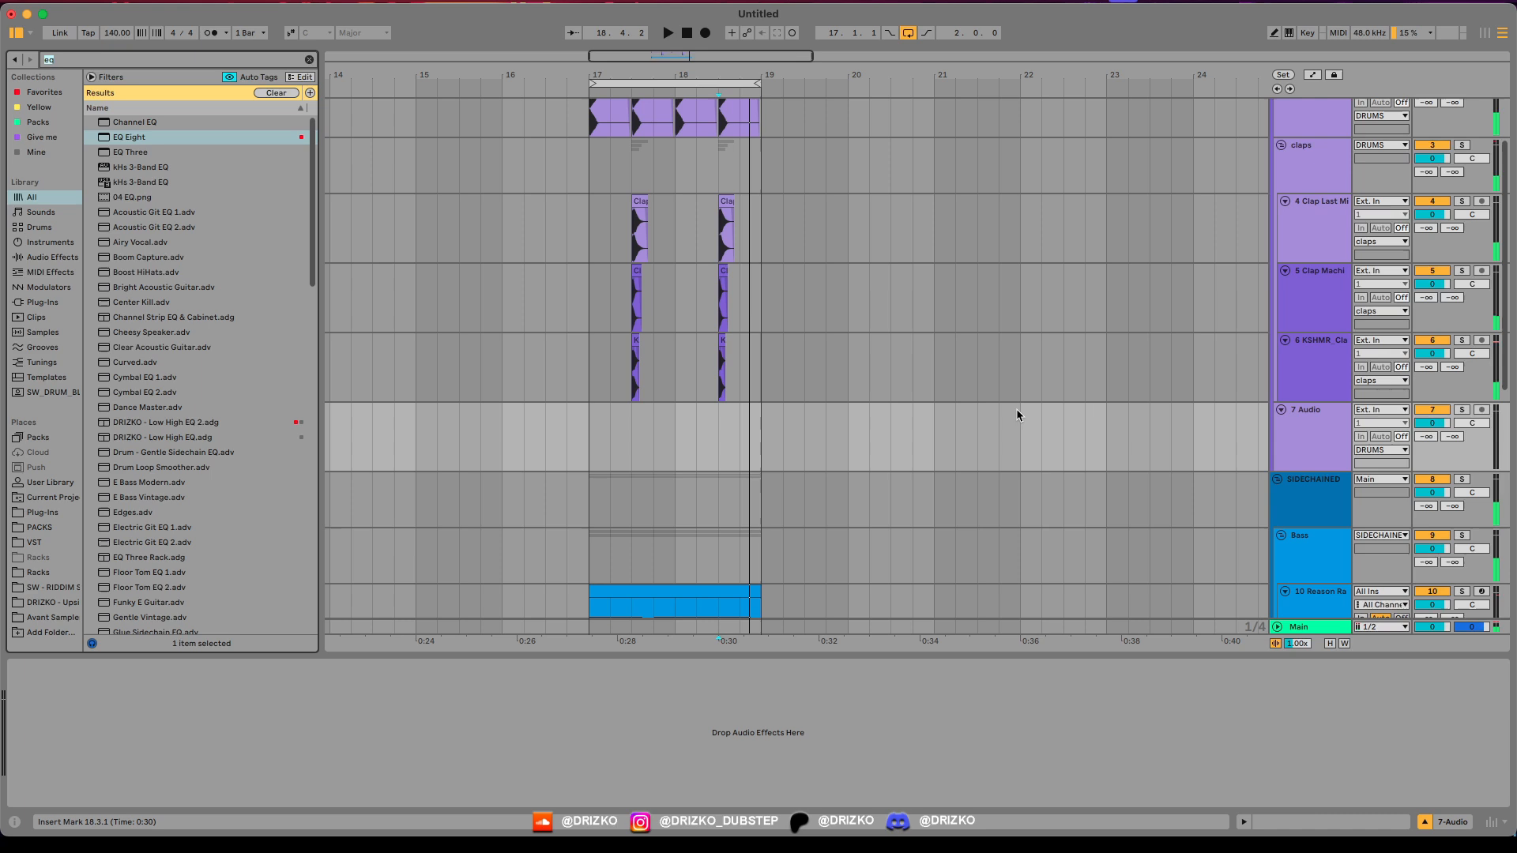
text(hiha)
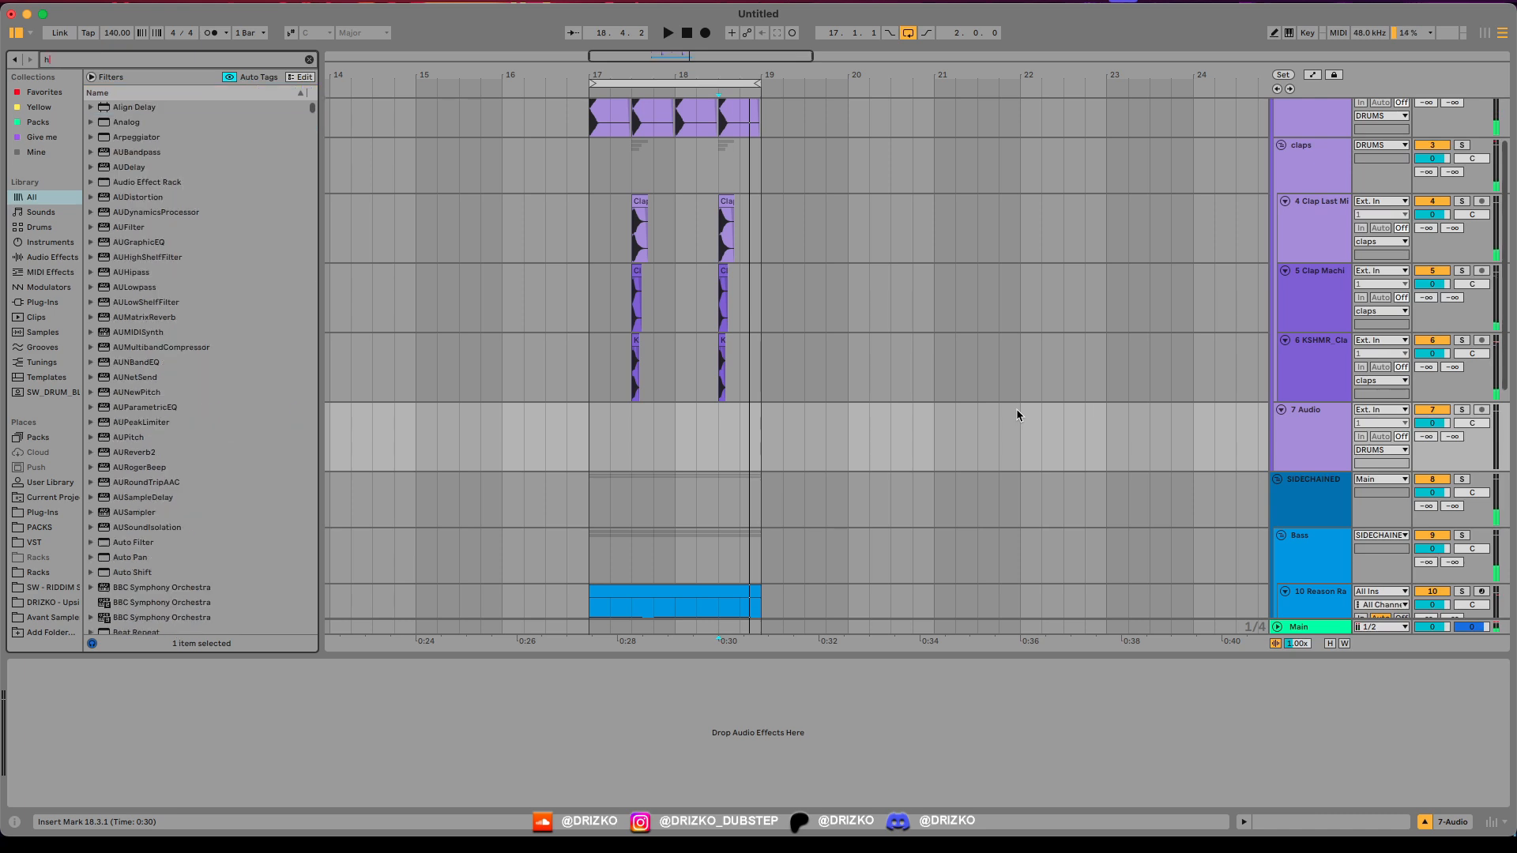
text(t)
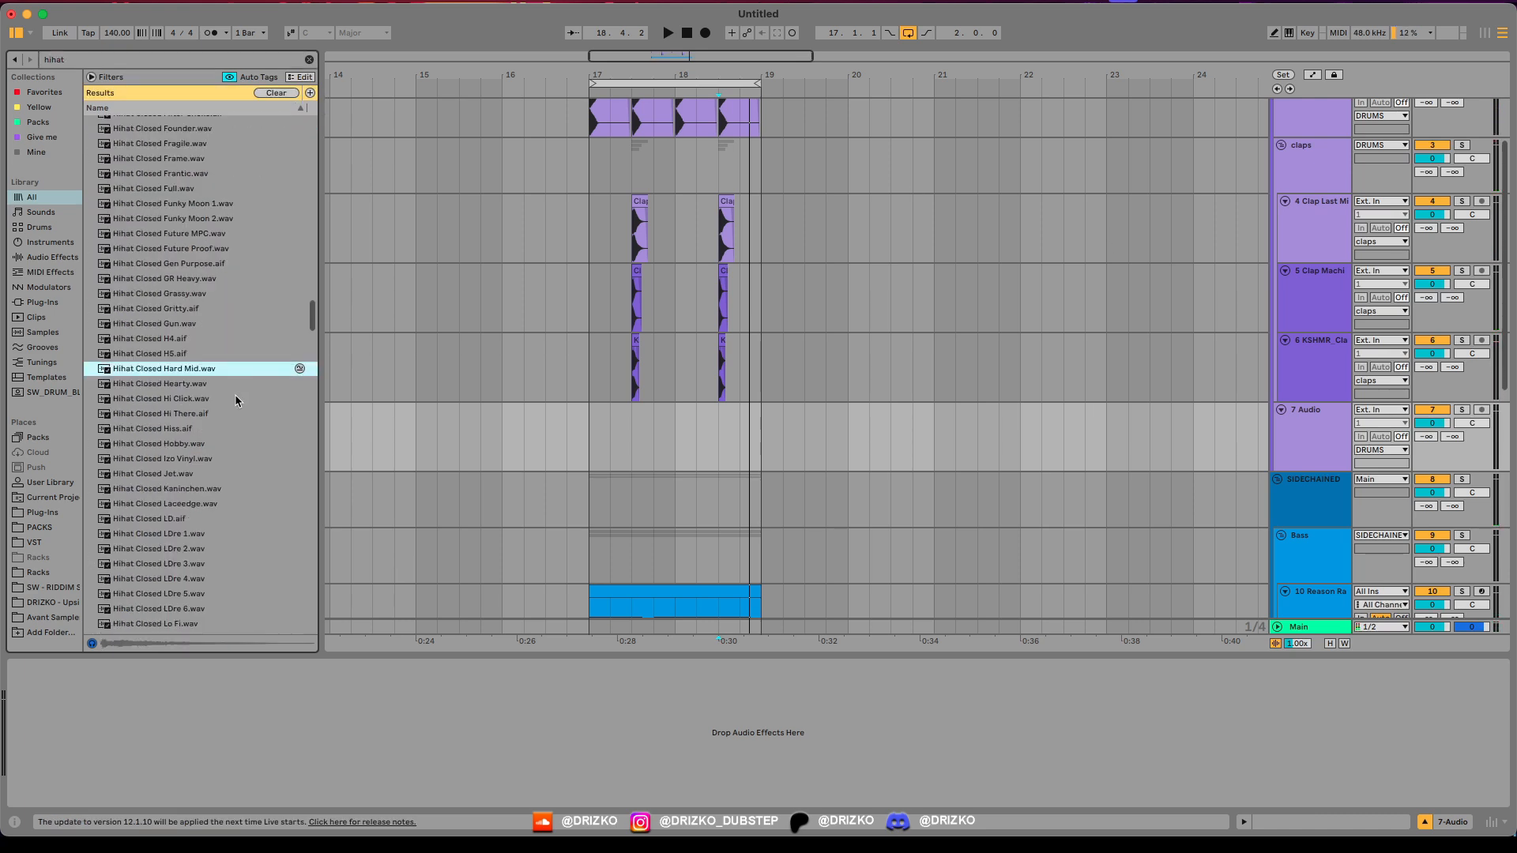
click(233, 397)
click(219, 428)
click(198, 472)
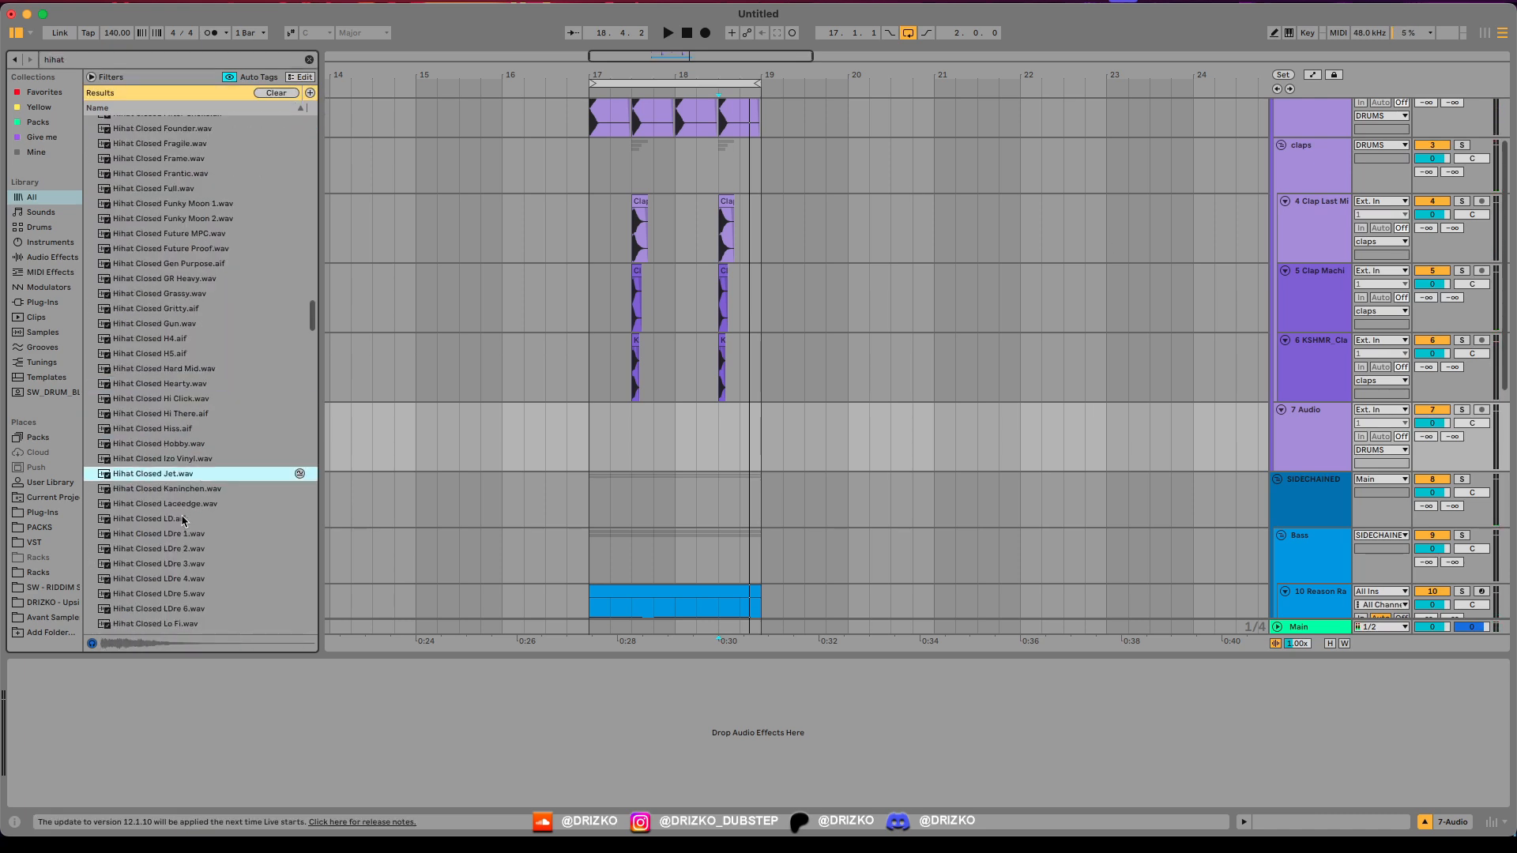
Step: Duplicate the hi-hat seven times so one falls on every beat of bars 17 and 18, and play the loop
drag(619, 454, 559, 448)
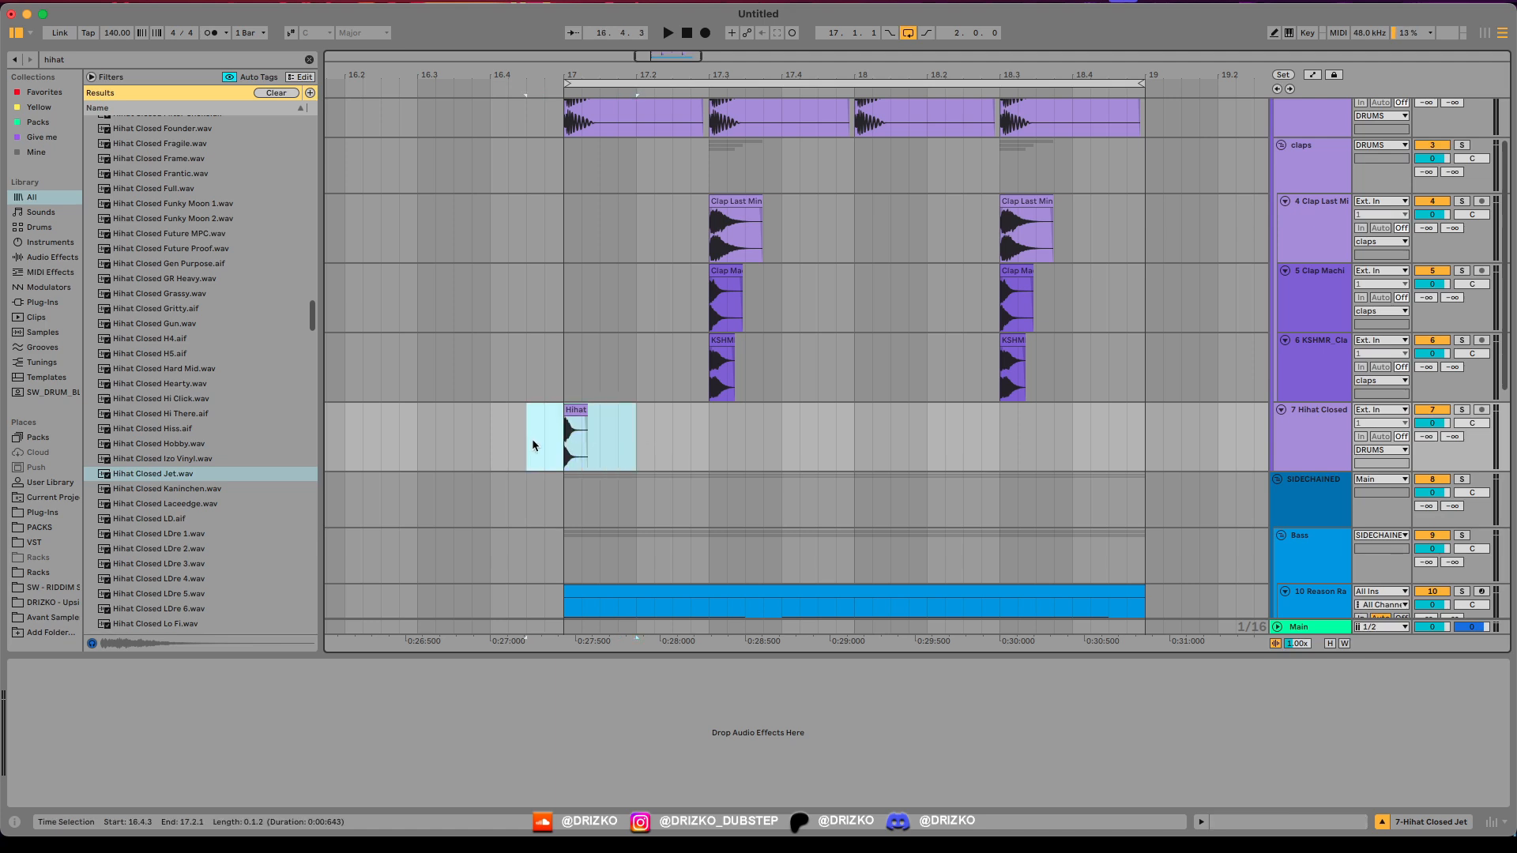
key(super+d)
key(super+d)
key(super+d)
key(super+d)
key(super+d)
key(super+d)
key(super+d)
click(565, 448)
key(space)
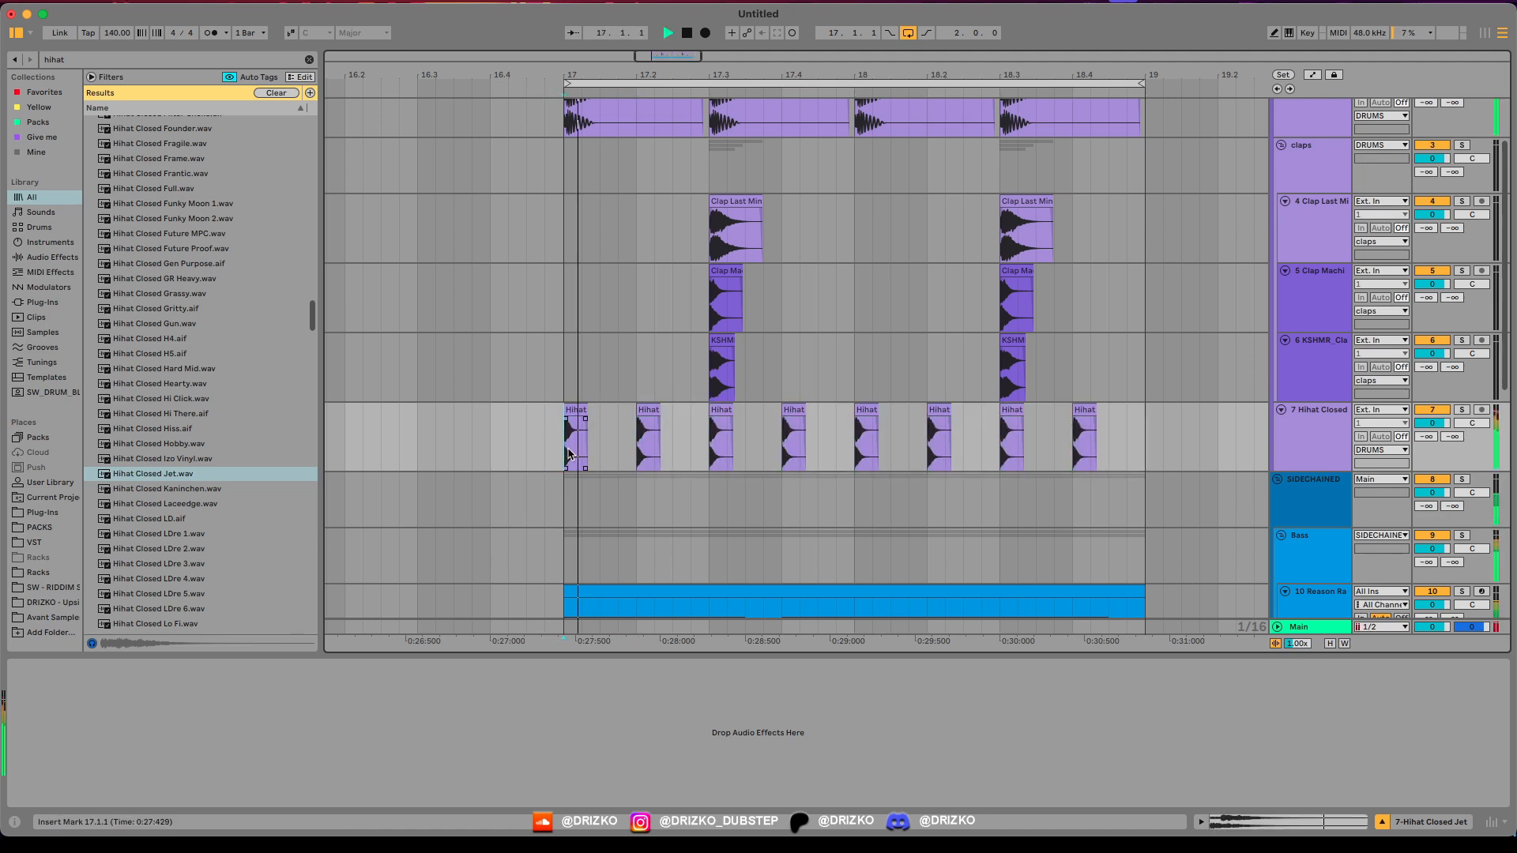
scroll(585, 464, down, 2)
scroll(600, 466, down, 4)
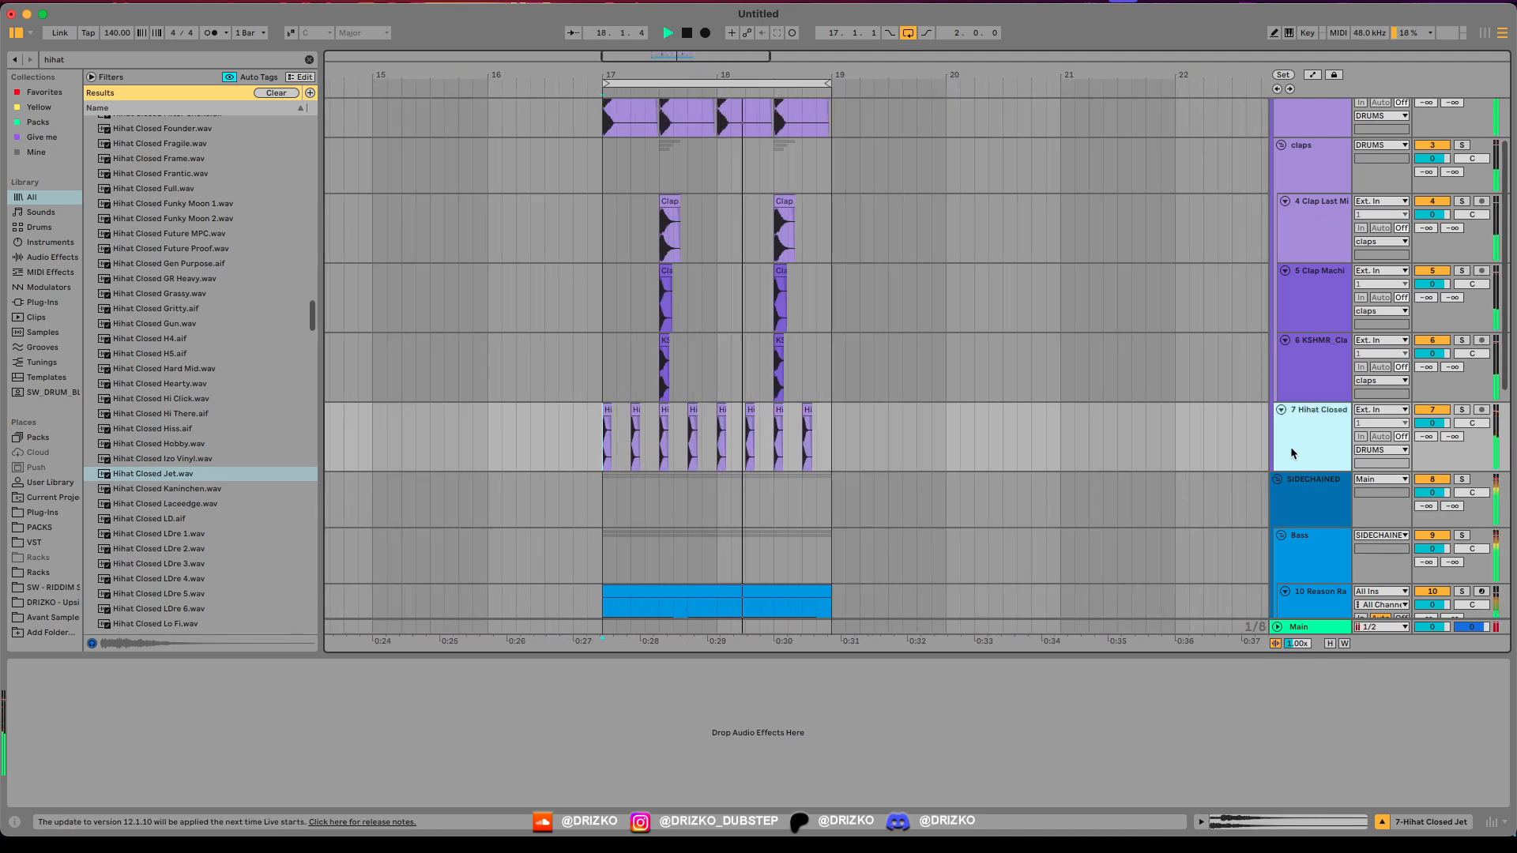
Step: Add Reverb to the hi-hat track, enable its low cut with the input filter at 3.49 kHz, and lower the dry/wet mix
key(super+f)
text(rev)
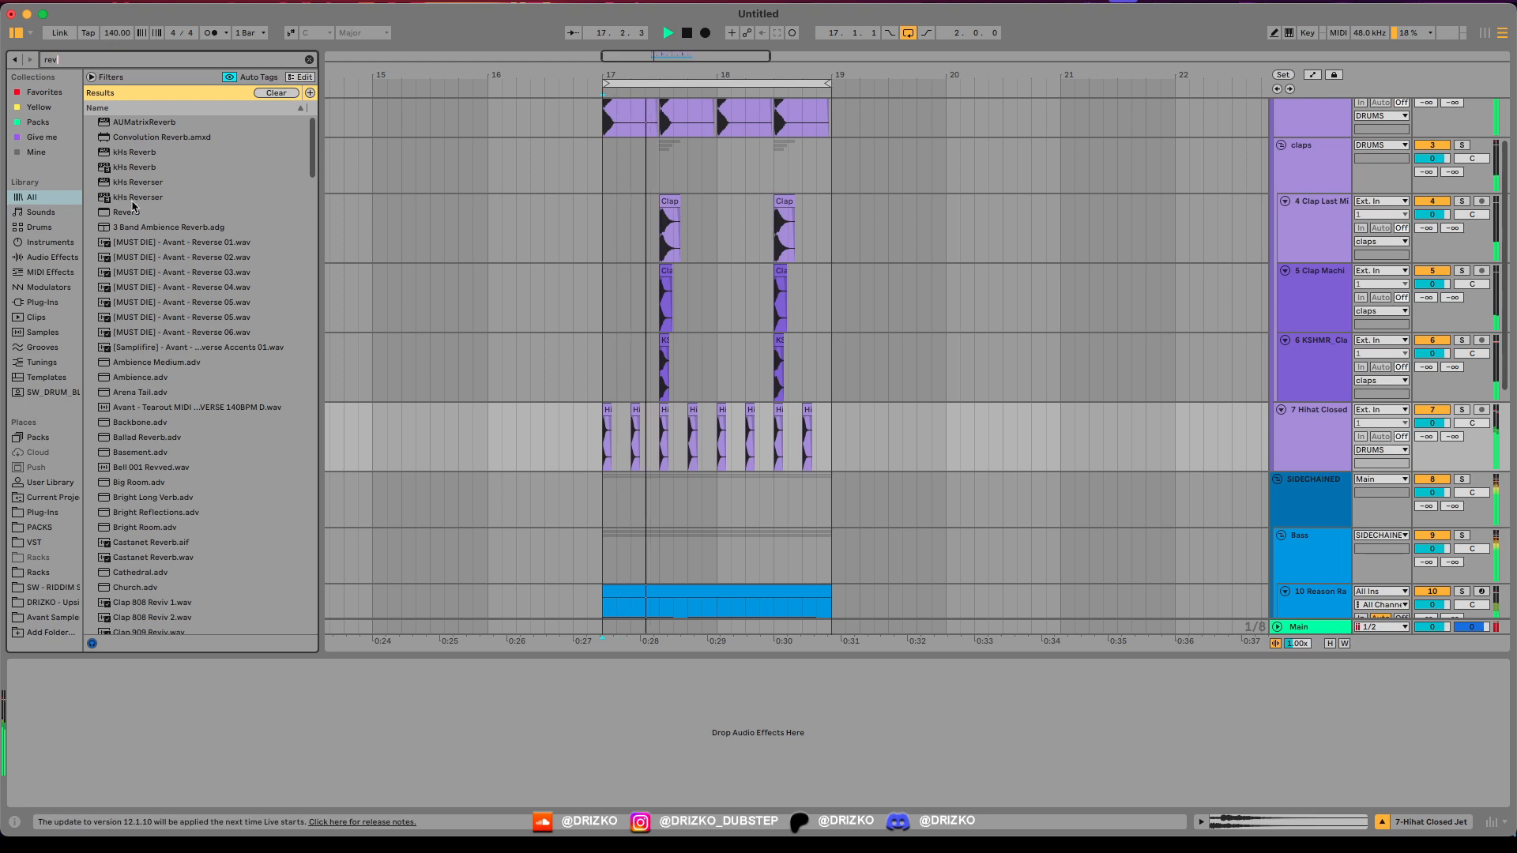
double_click(128, 212)
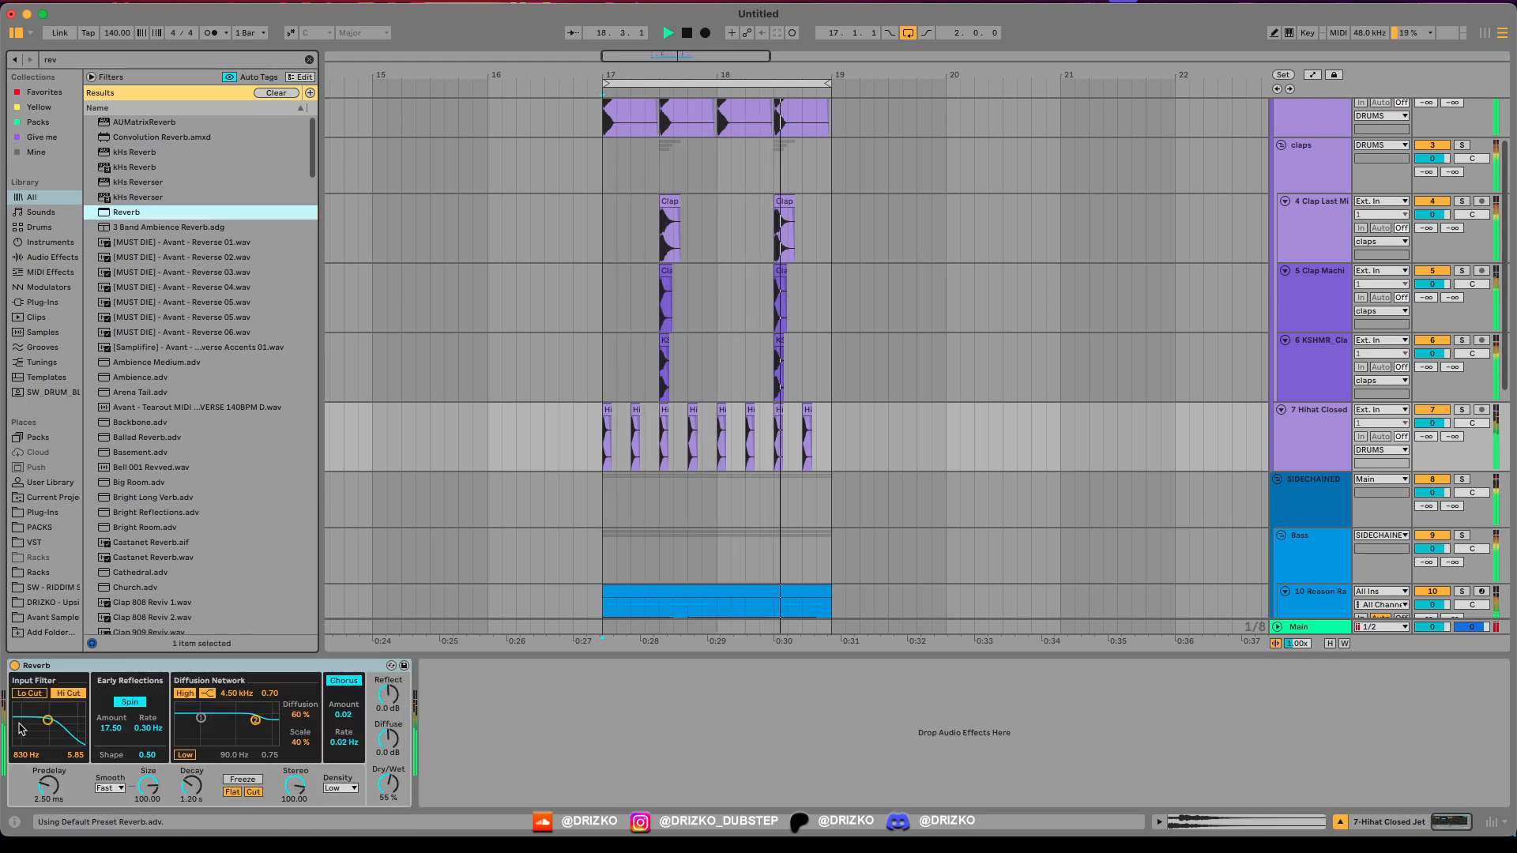
click(39, 695)
drag(47, 720, 63, 717)
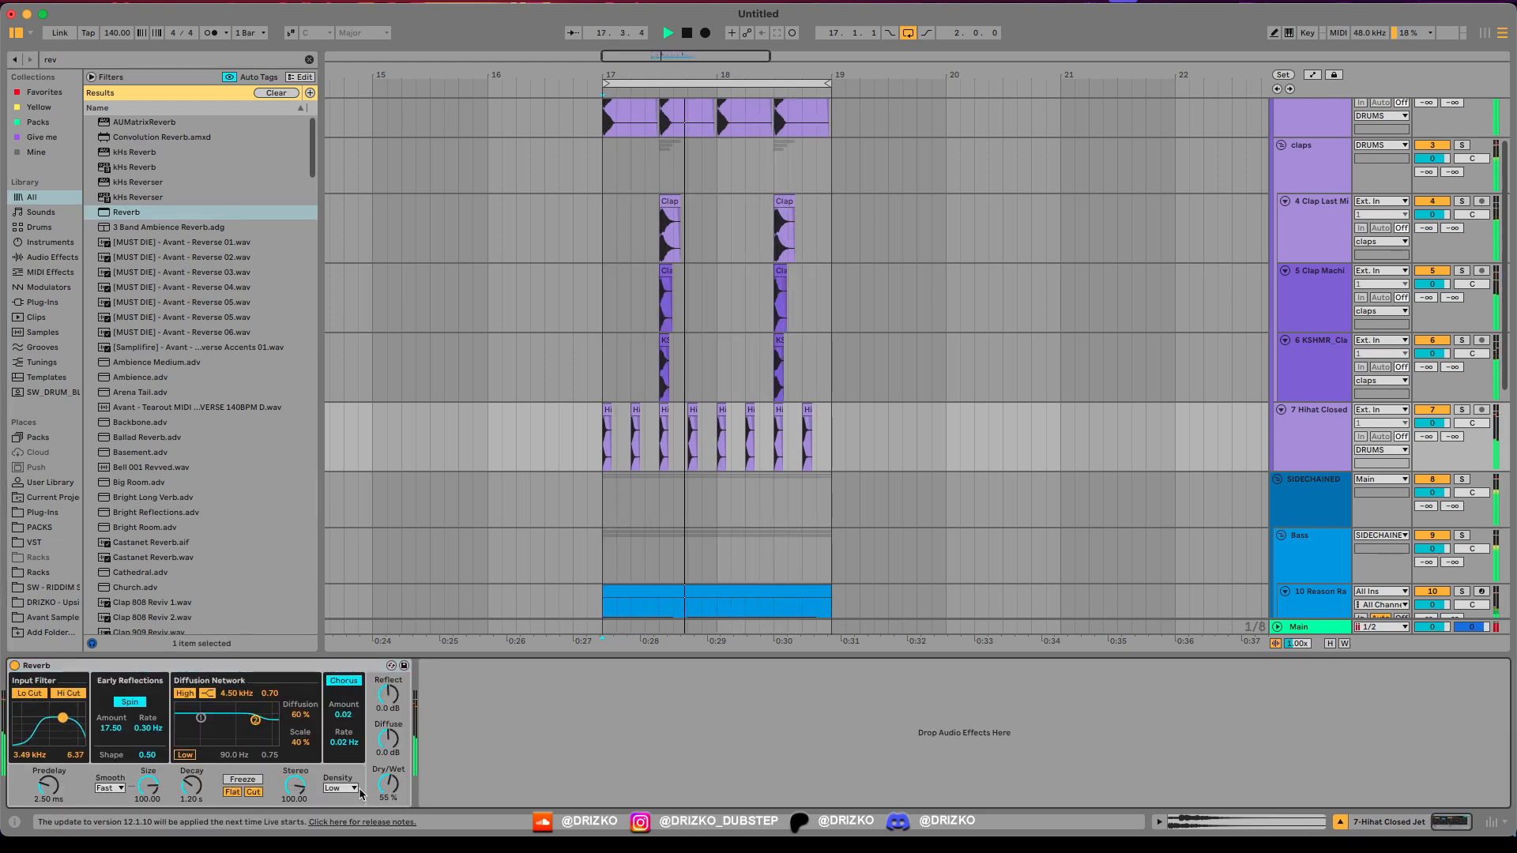
drag(393, 793, 393, 814)
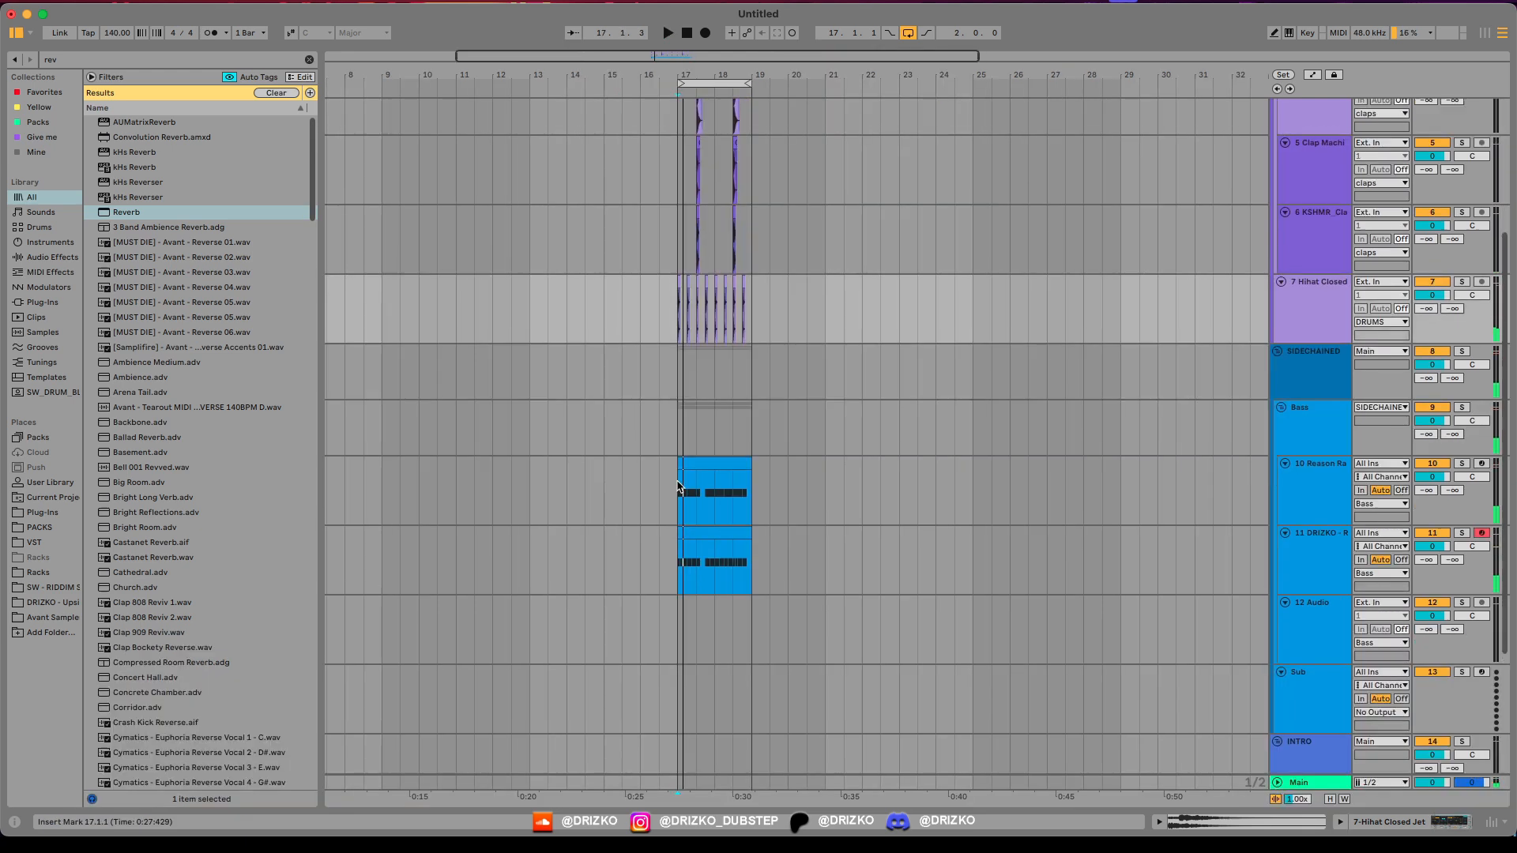
scroll(574, 196, up, 5)
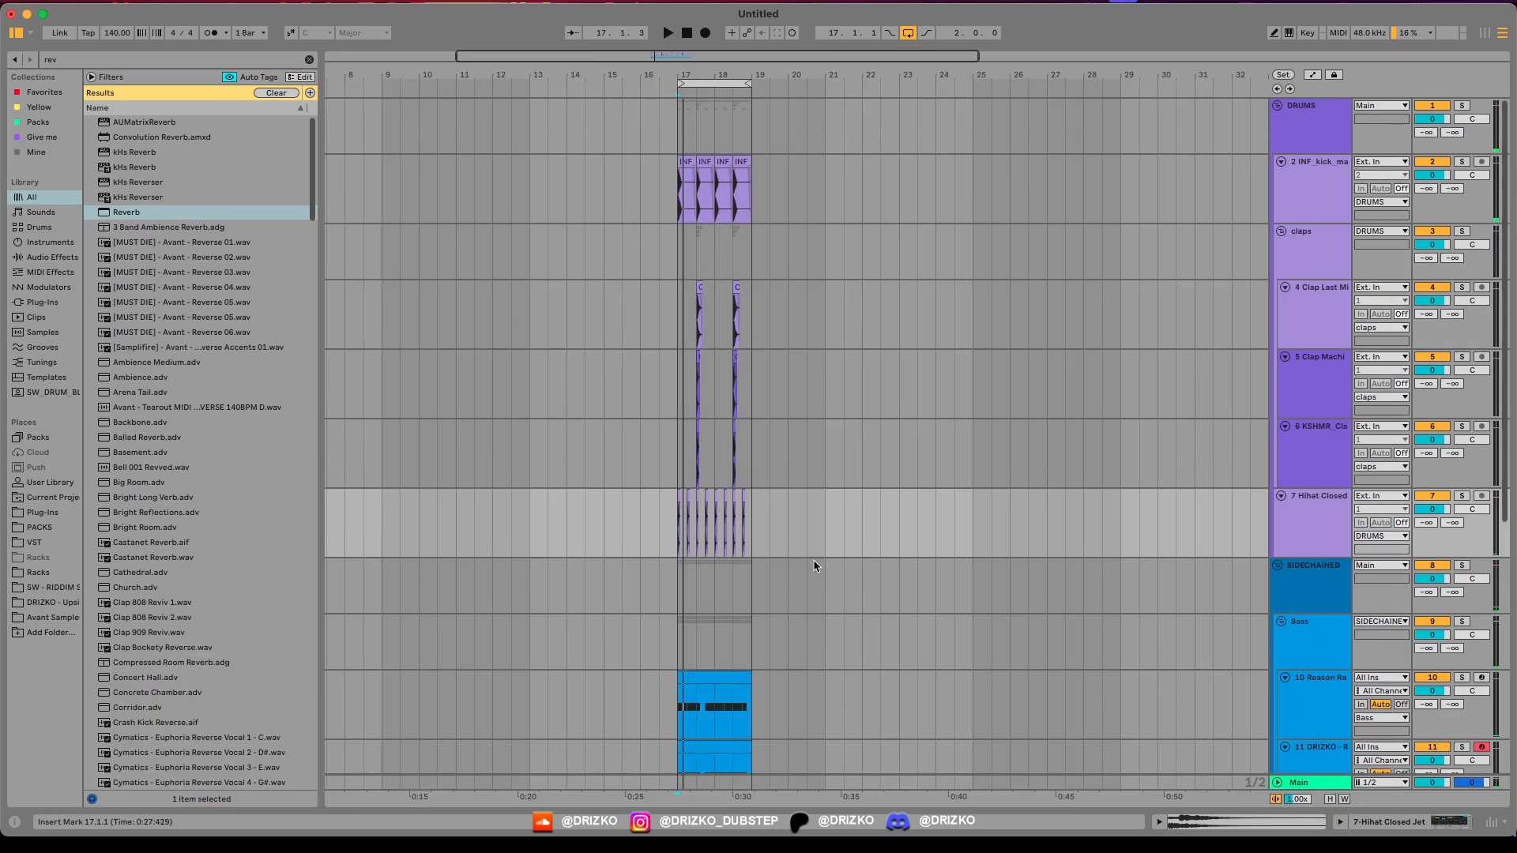
Step: Duplicate the time of bars 17 and 18 three times so the drums and bass fill bars 17 to 24
scroll(618, 557, down, 5)
drag(677, 582, 768, 589)
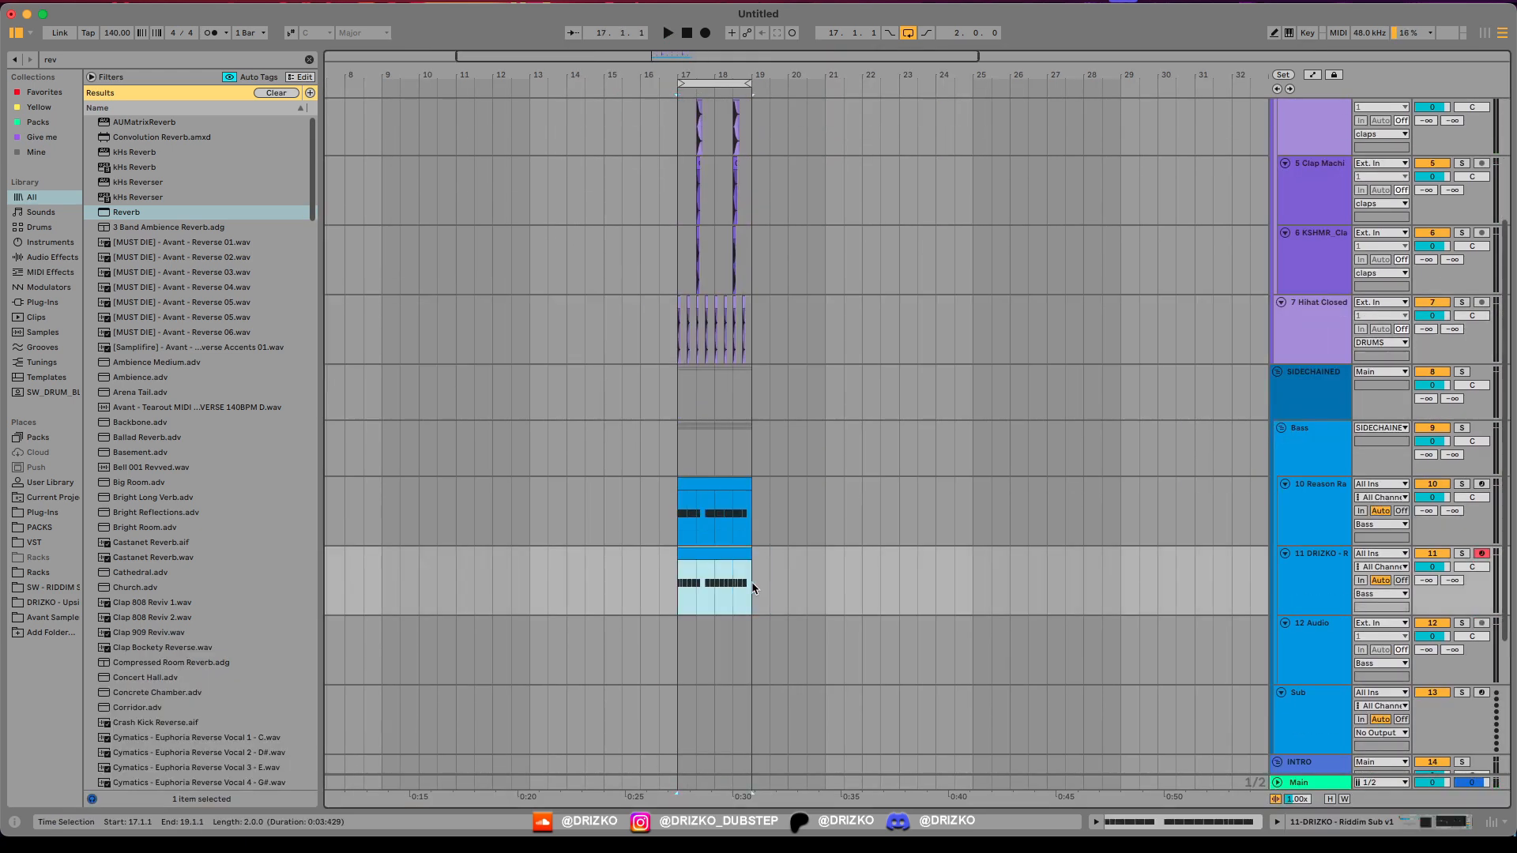
key(super+shift+d)
key(super+shift+d)
key(super+shift+d)
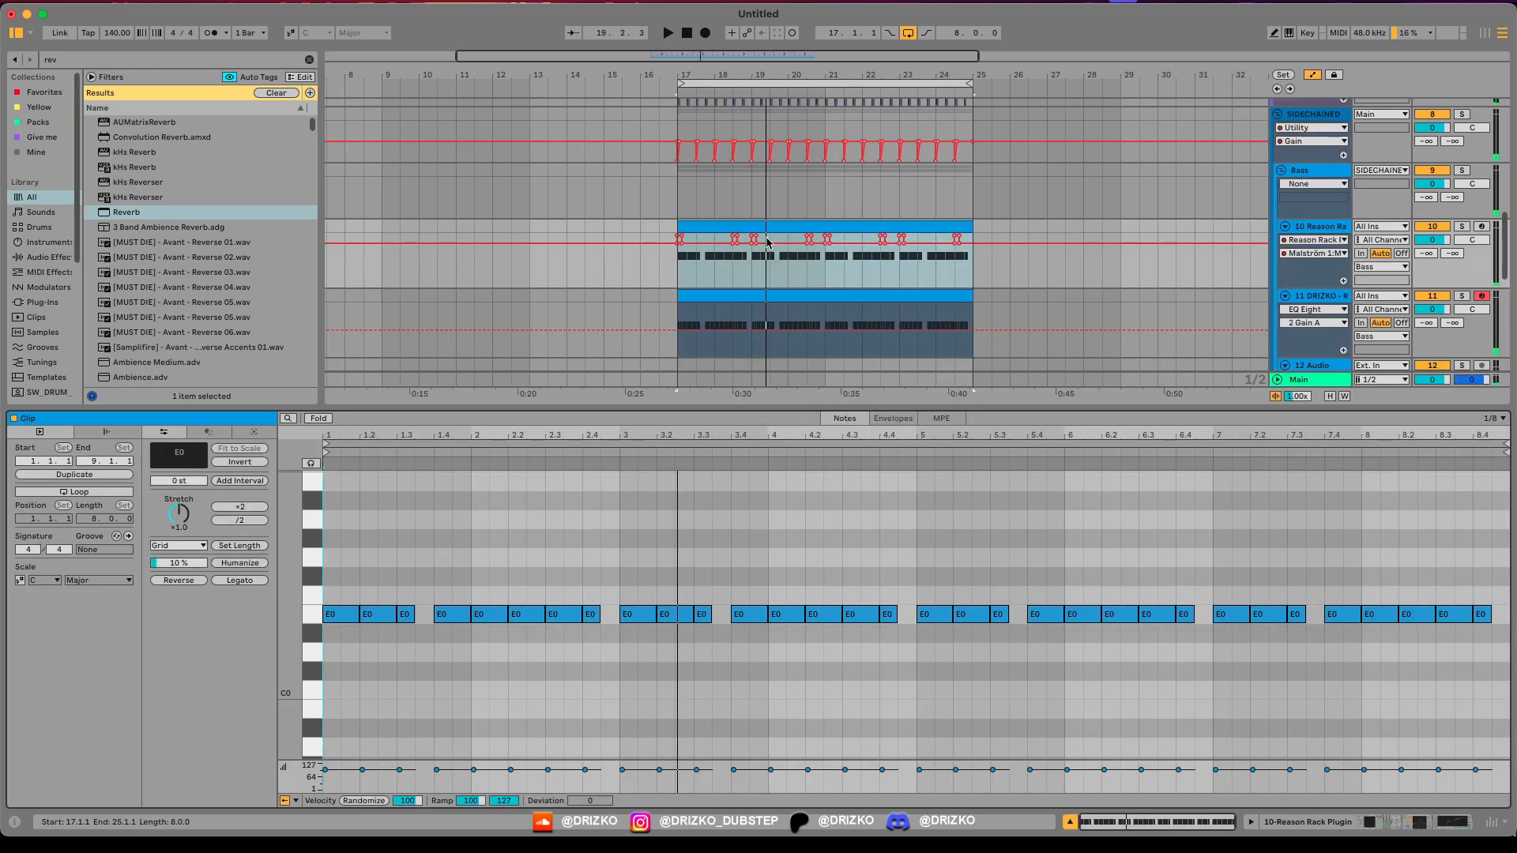
Step: Remove the Malström modulator B rate peak at bar 19, merge the matching short notes in the riddim sub clip, and play the section
scroll(755, 270, up, 5)
scroll(757, 270, up, 3)
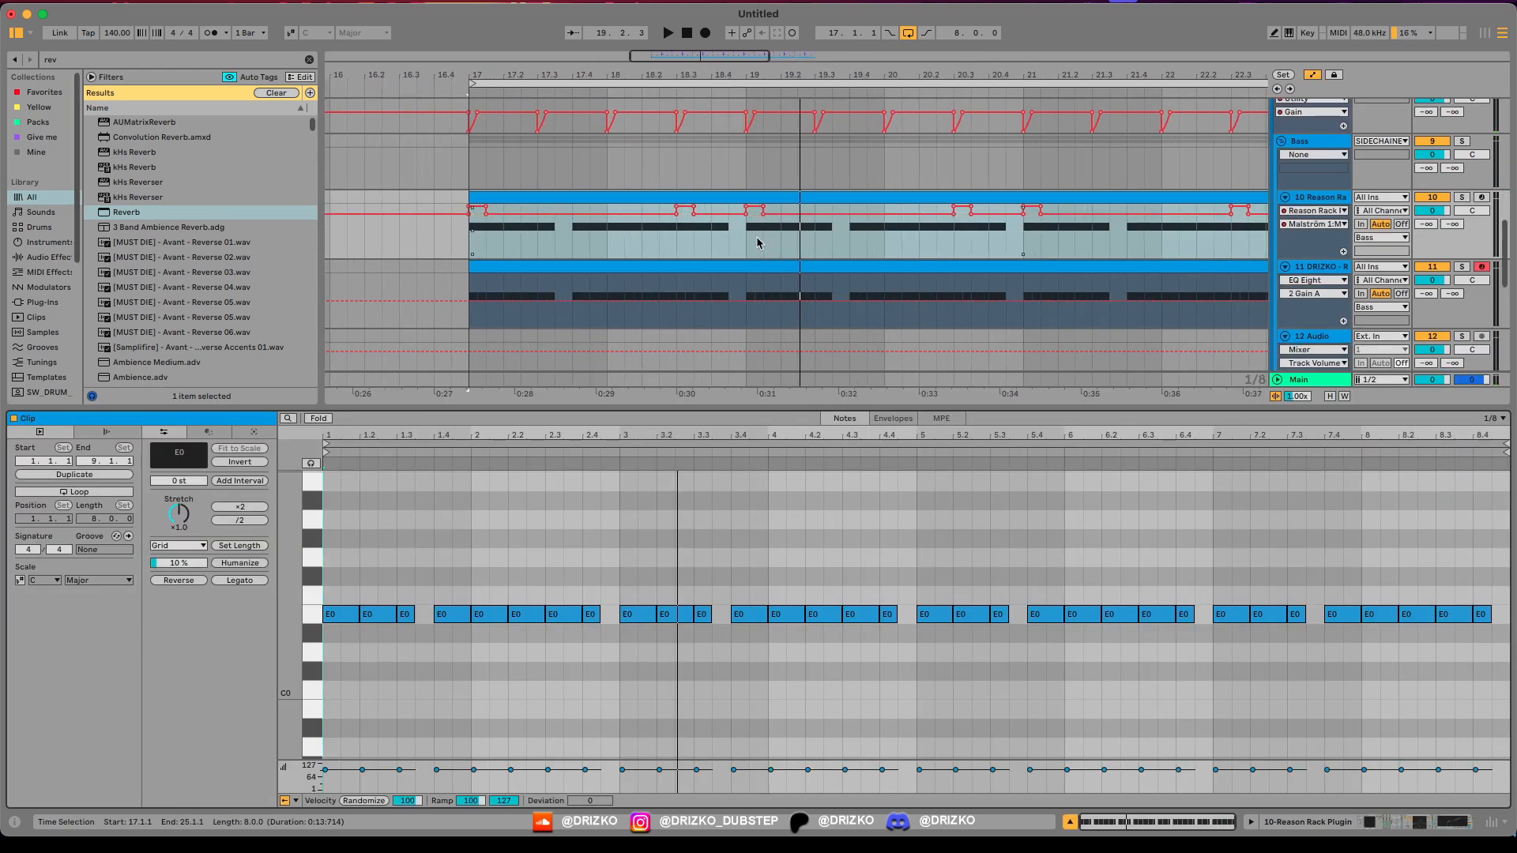
drag(747, 209, 748, 218)
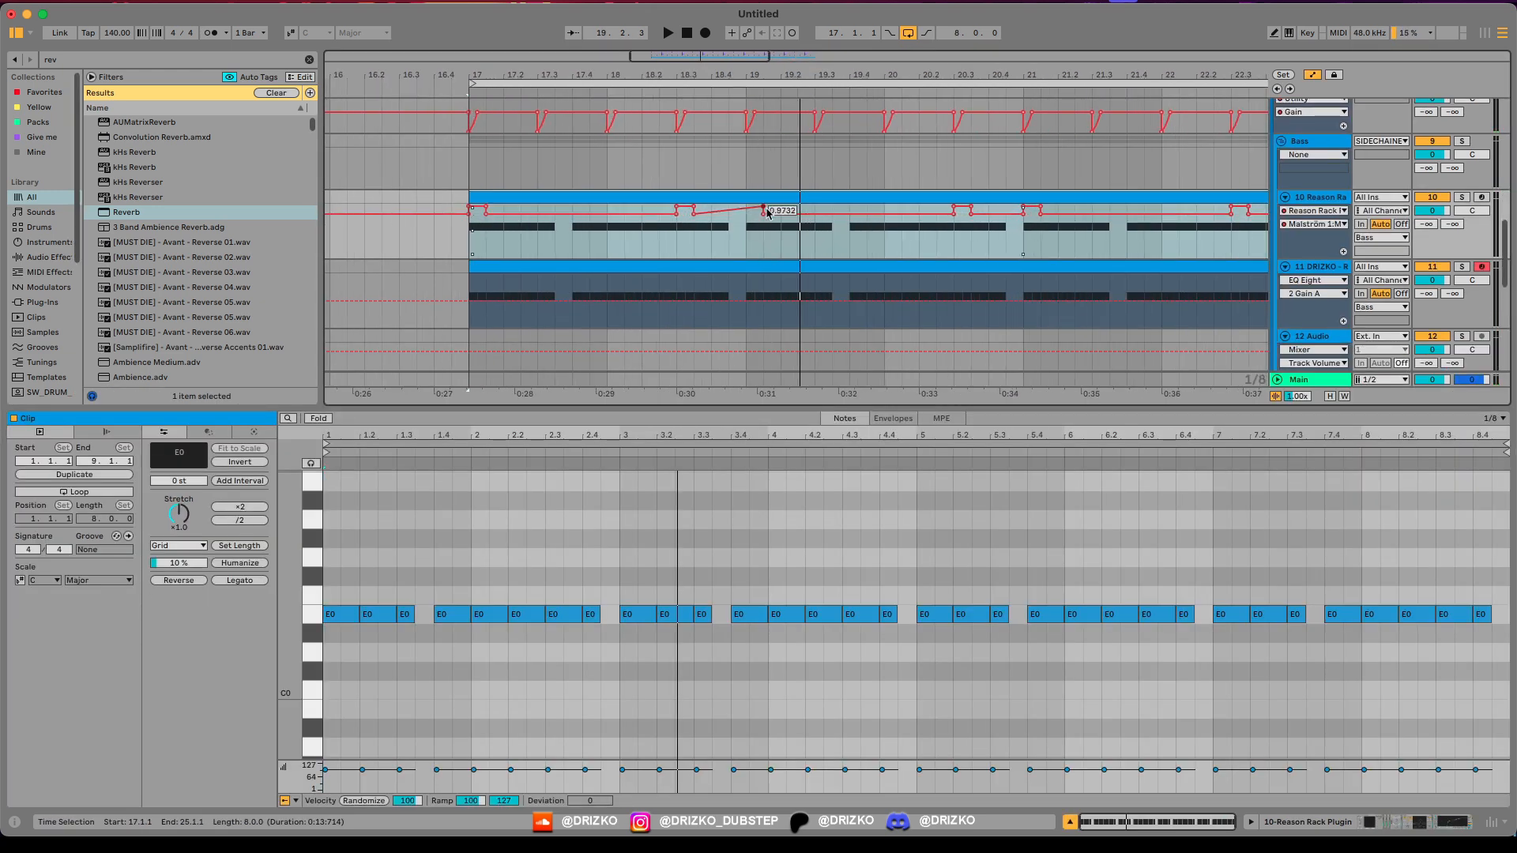
click(762, 272)
click(636, 614)
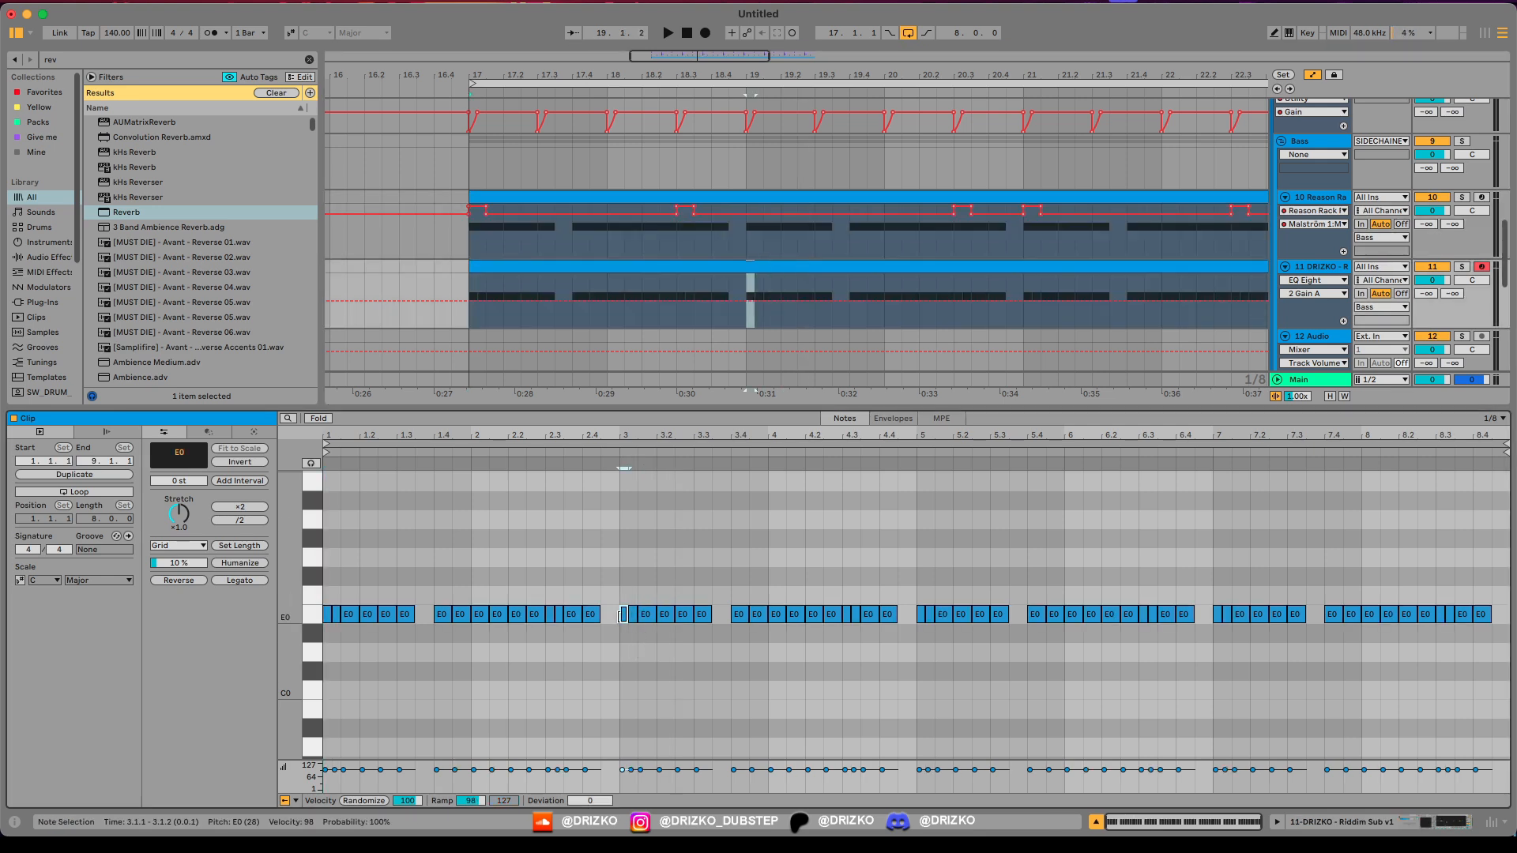
click(762, 199)
key(space)
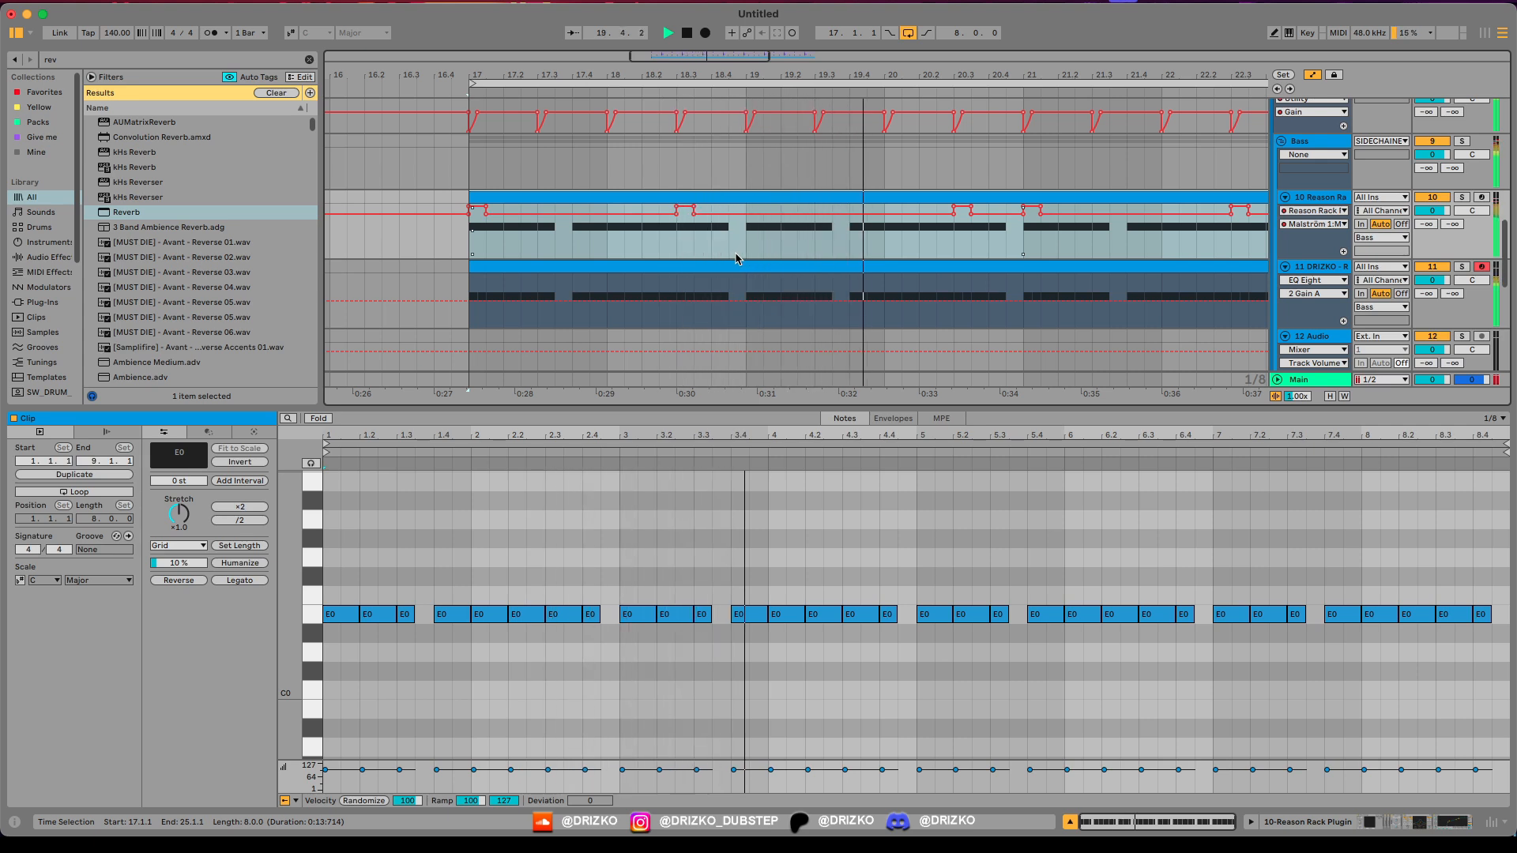
key(space)
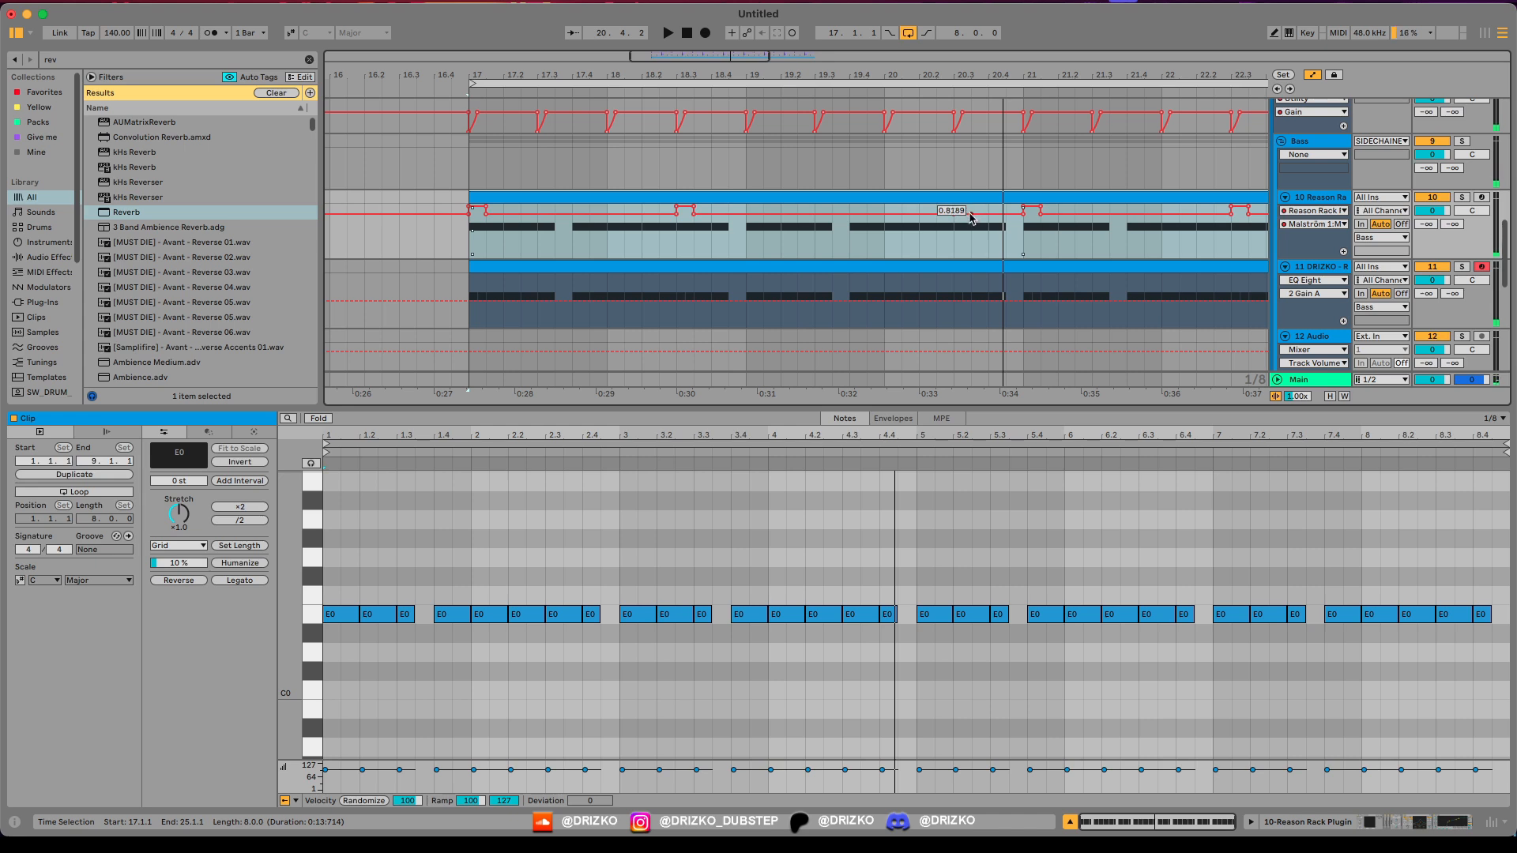
Step: Remove the modulator rate peak at beat 20.3 and repeat the bass and sub clips of bars 17 to 20 over bars 21 to 24
click(964, 266)
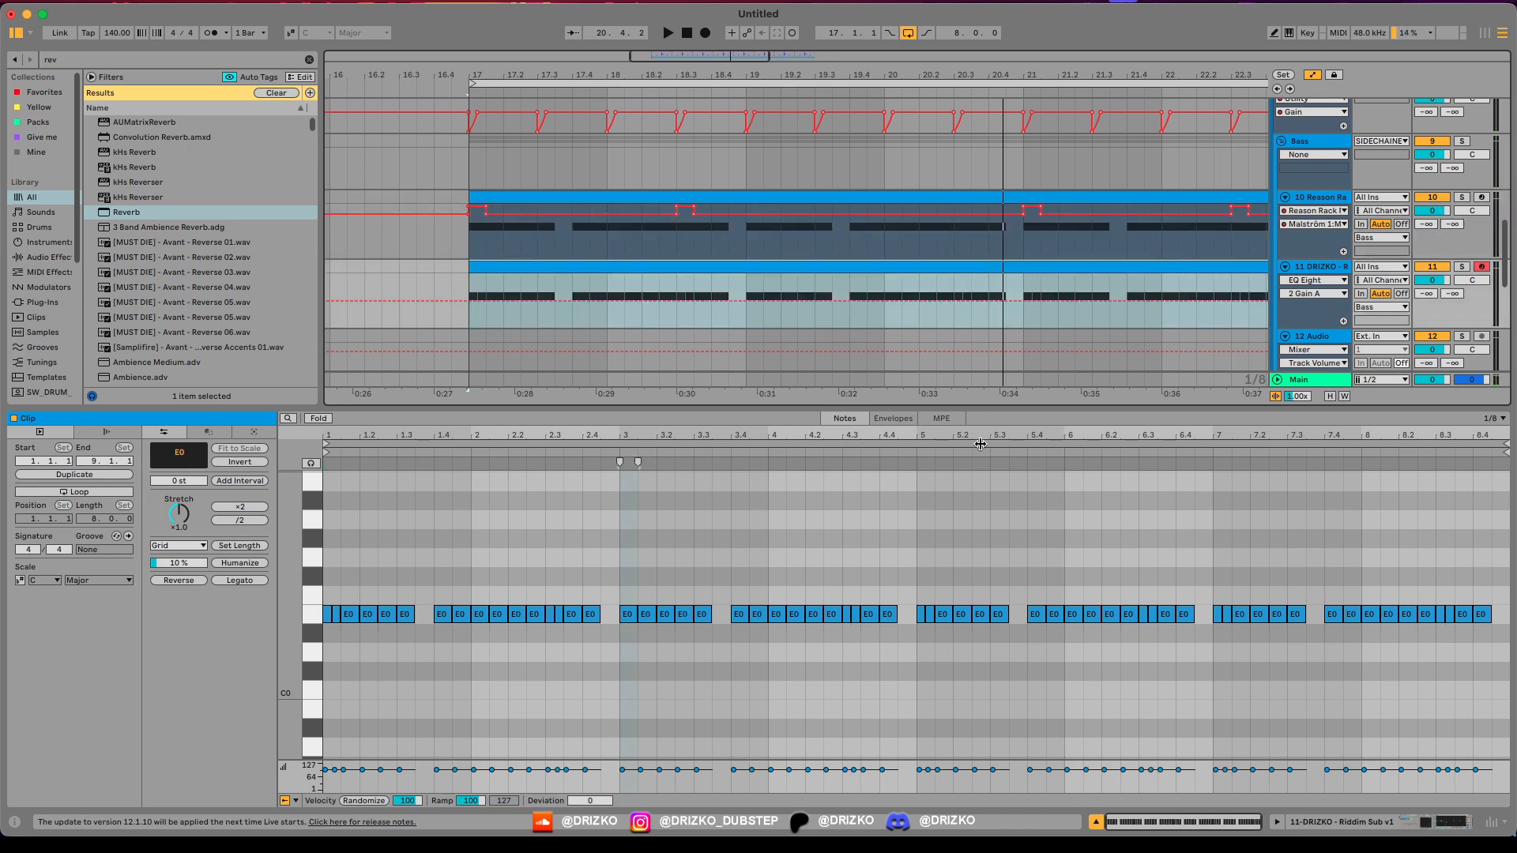
click(832, 617)
scroll(703, 320, up, 5)
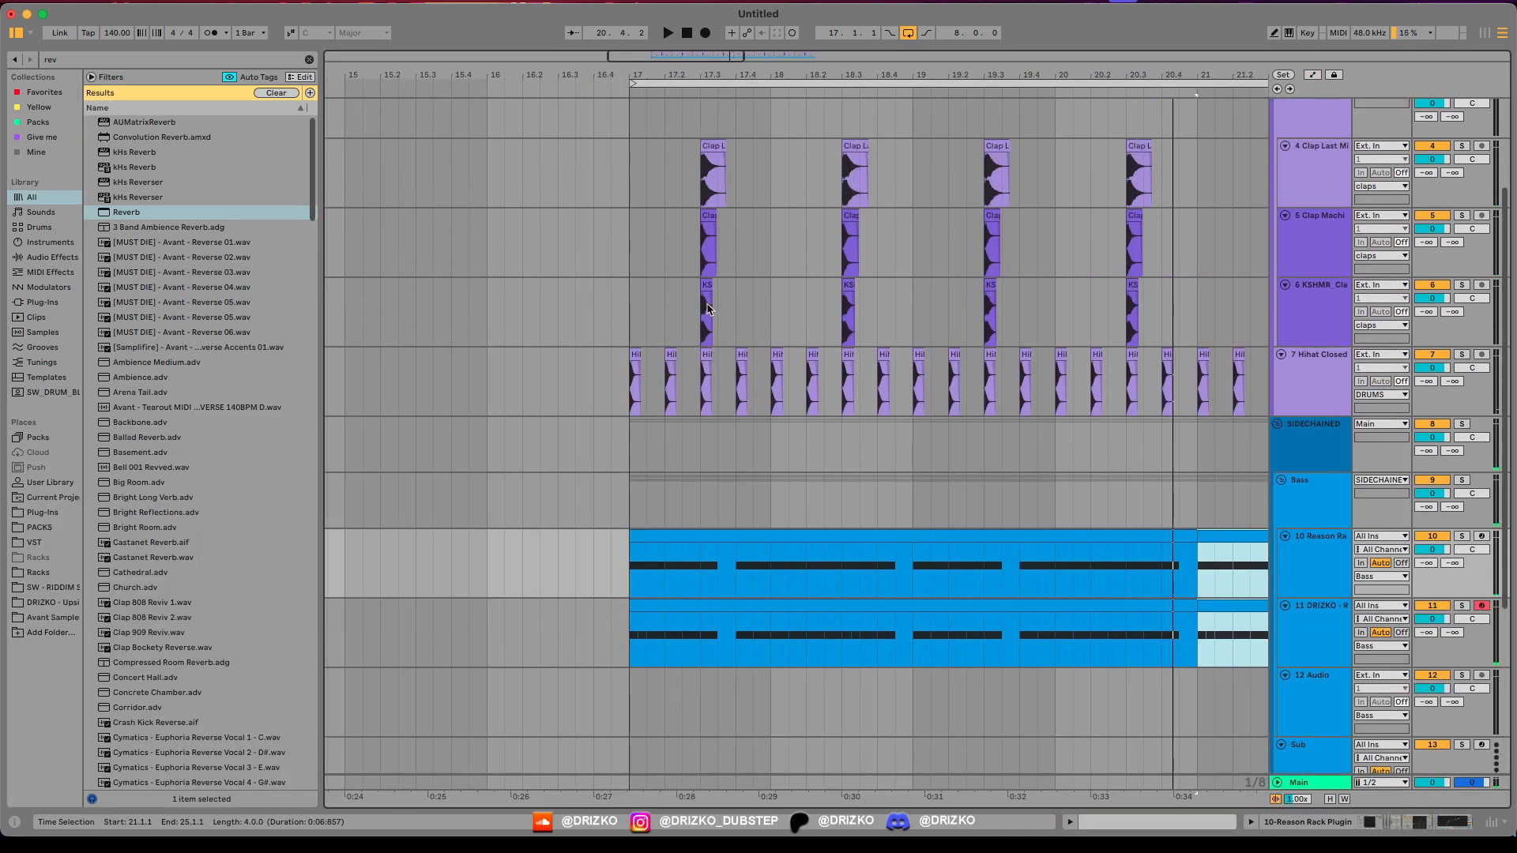
Step: Clear bar 17 of its kick, clap and hi-hat clips and of the sidechain group's gain dips
drag(774, 545, 629, 174)
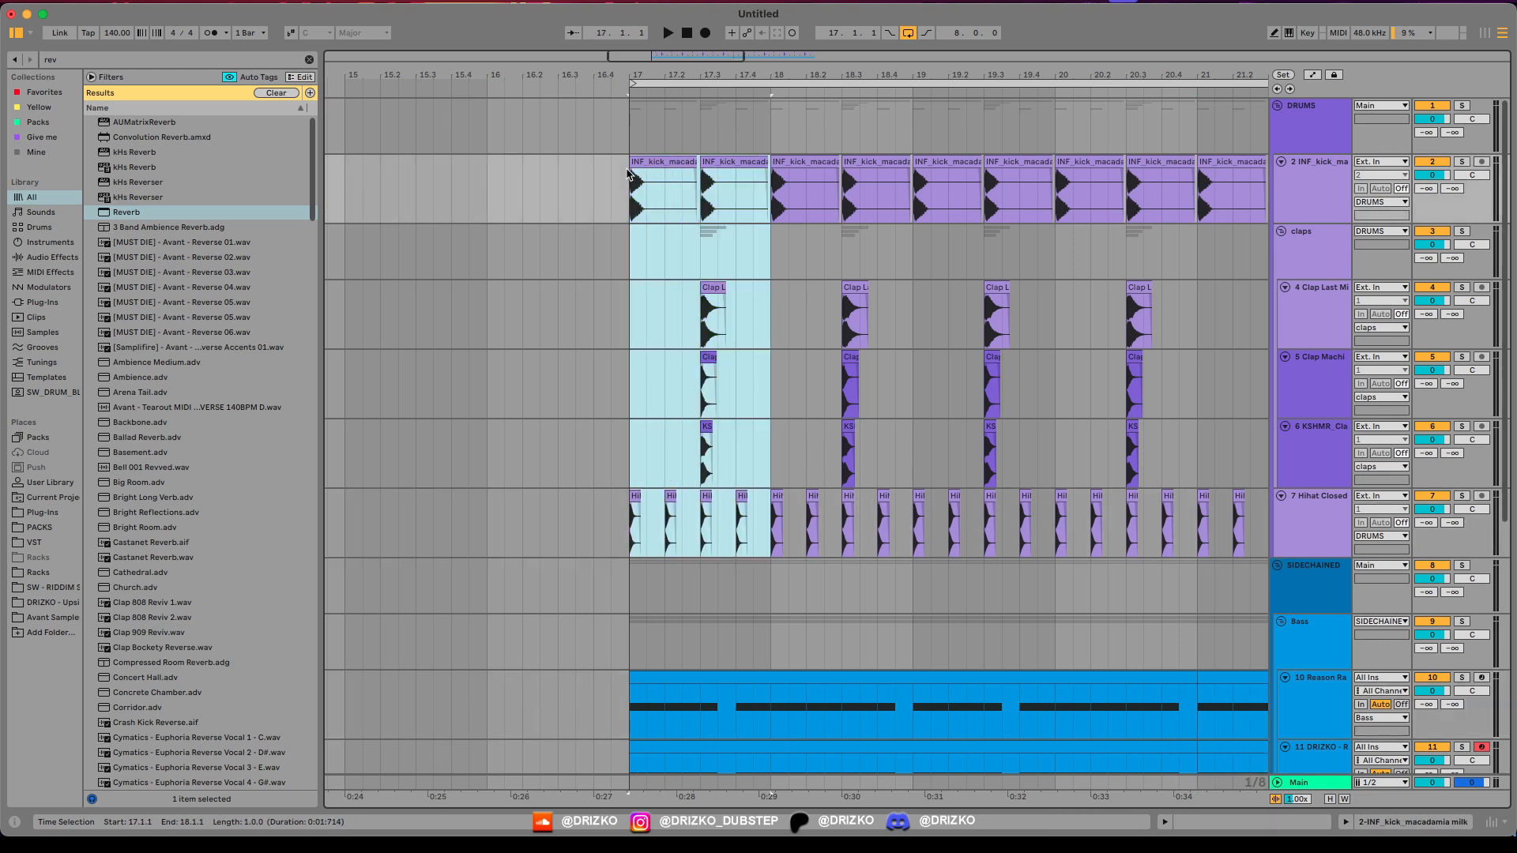
key(Delete)
key(a)
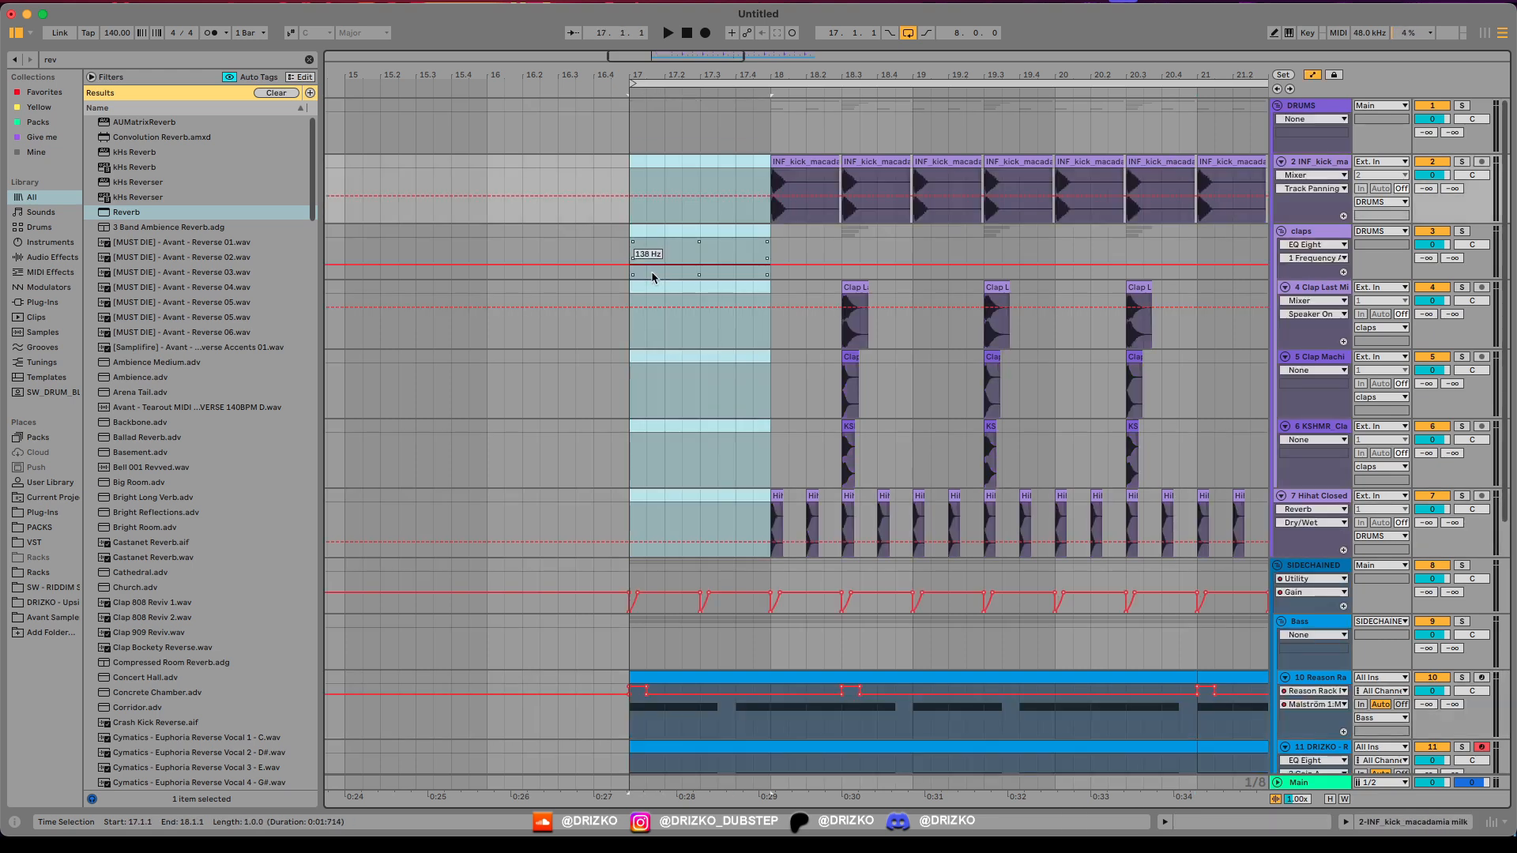
drag(736, 608, 599, 609)
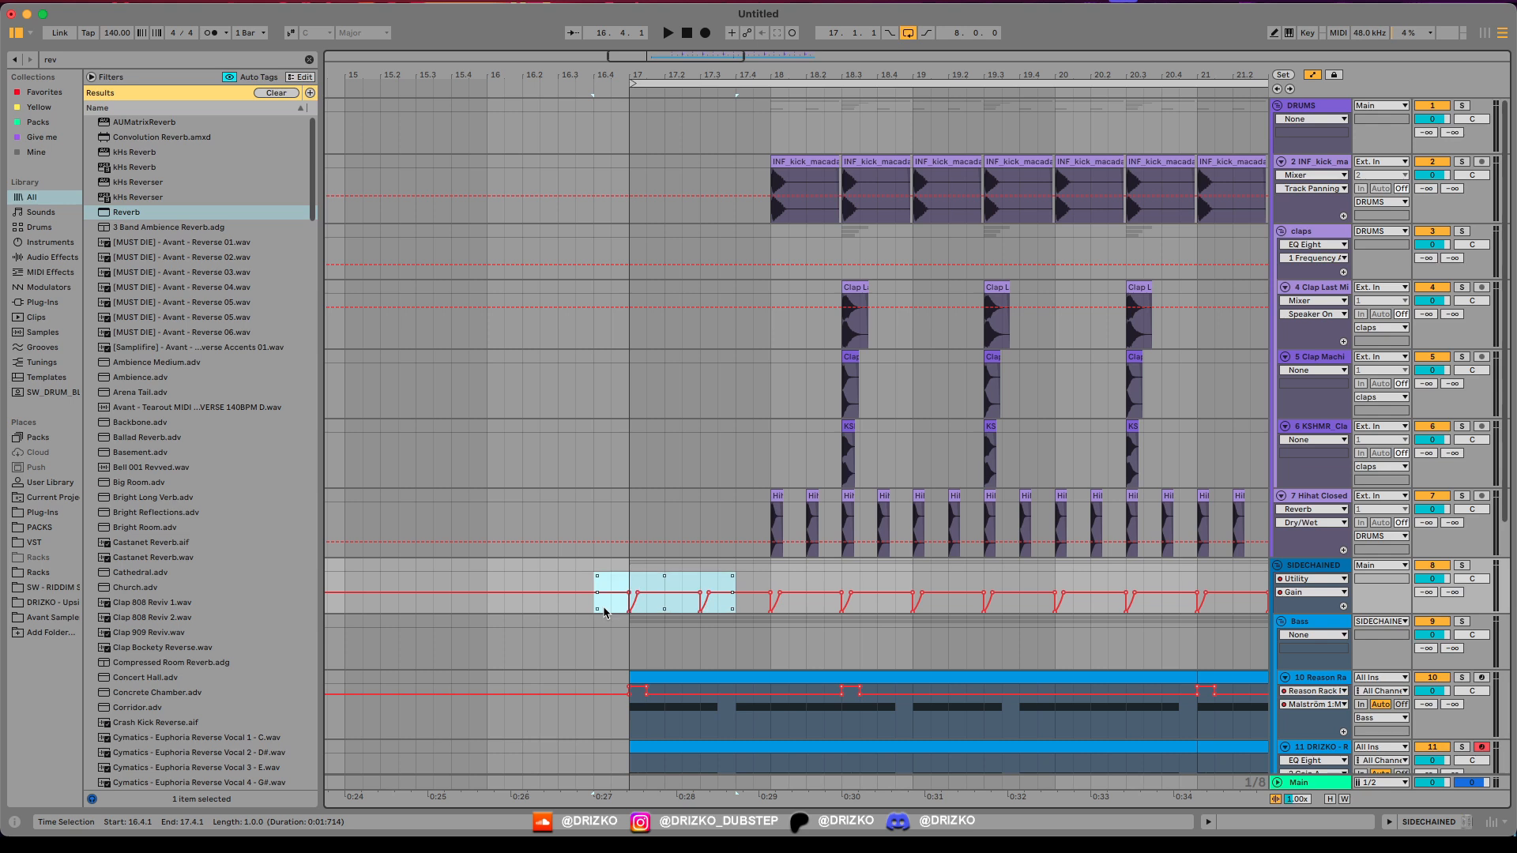
key(a)
Step: Automate the Malström filter A frequency to rise through bar 17 to 0.6047 at beat 17.4 and fall to 0.1890 at bar 18, and play it
scroll(820, 581, down, 3)
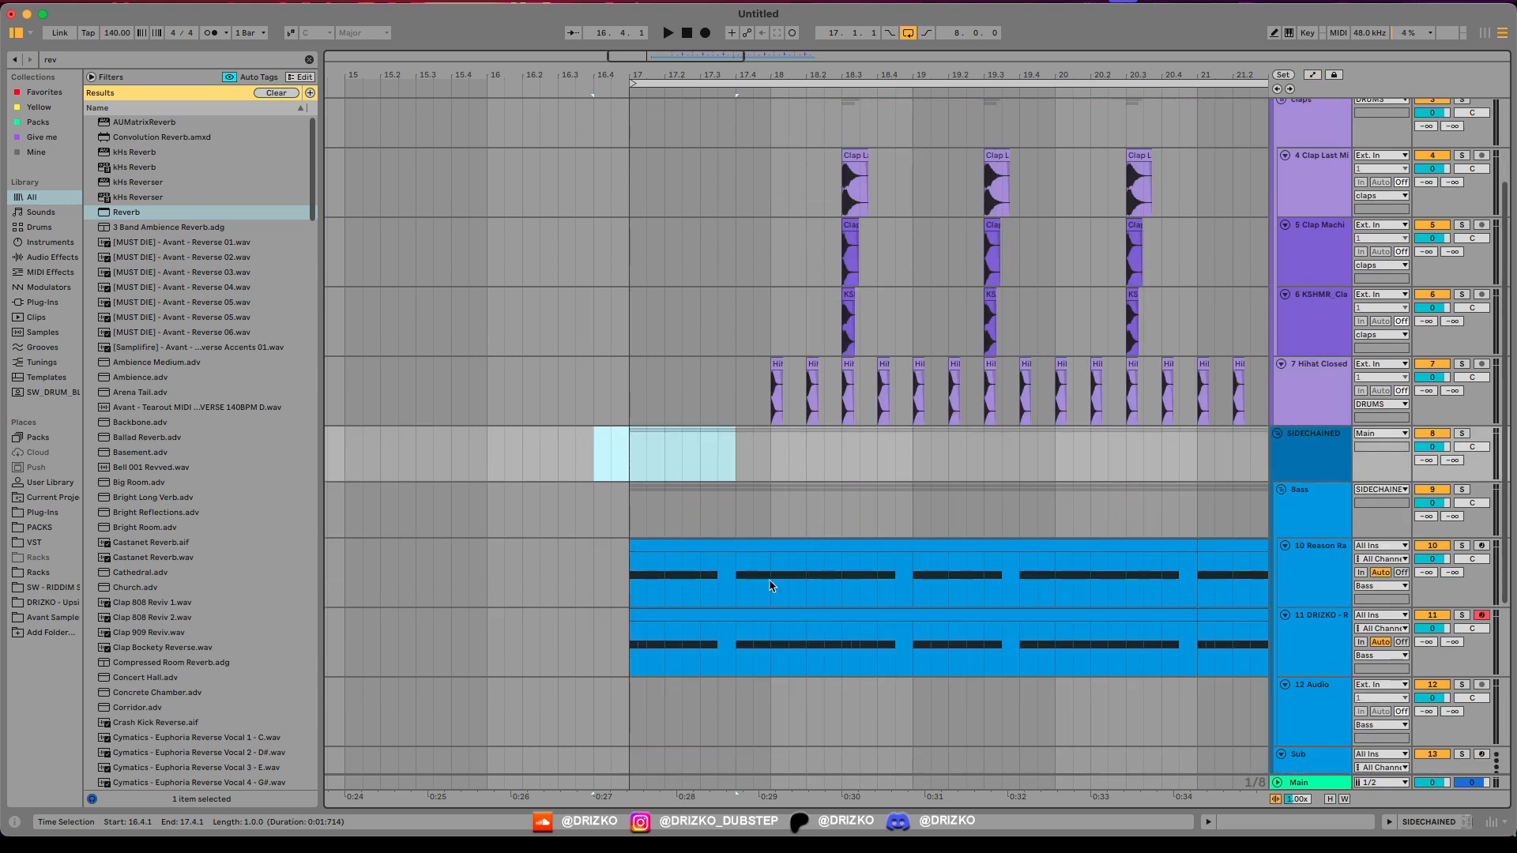
drag(772, 586, 639, 592)
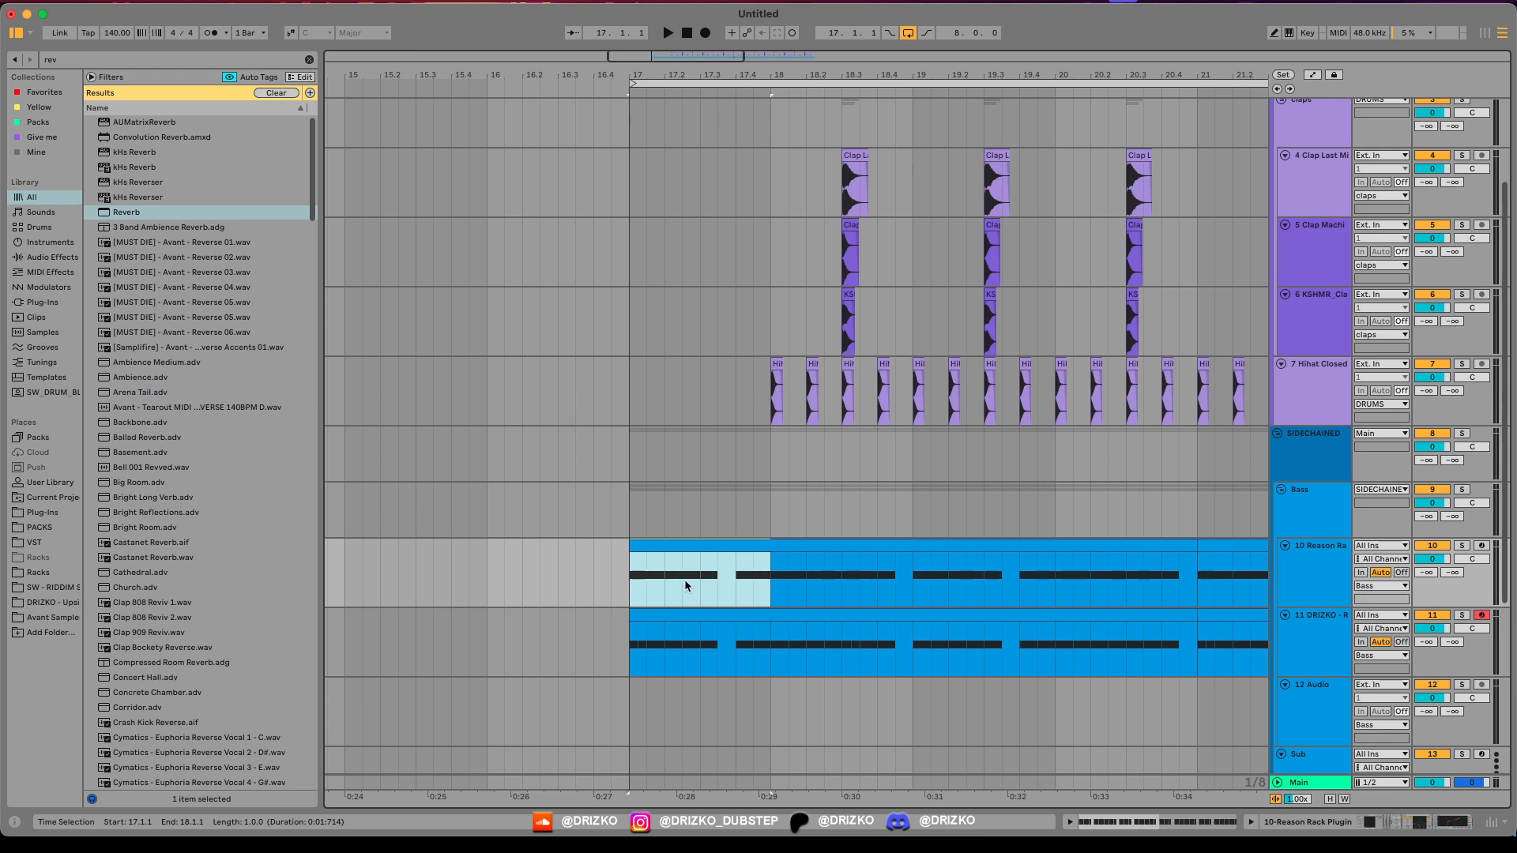
key(minus)
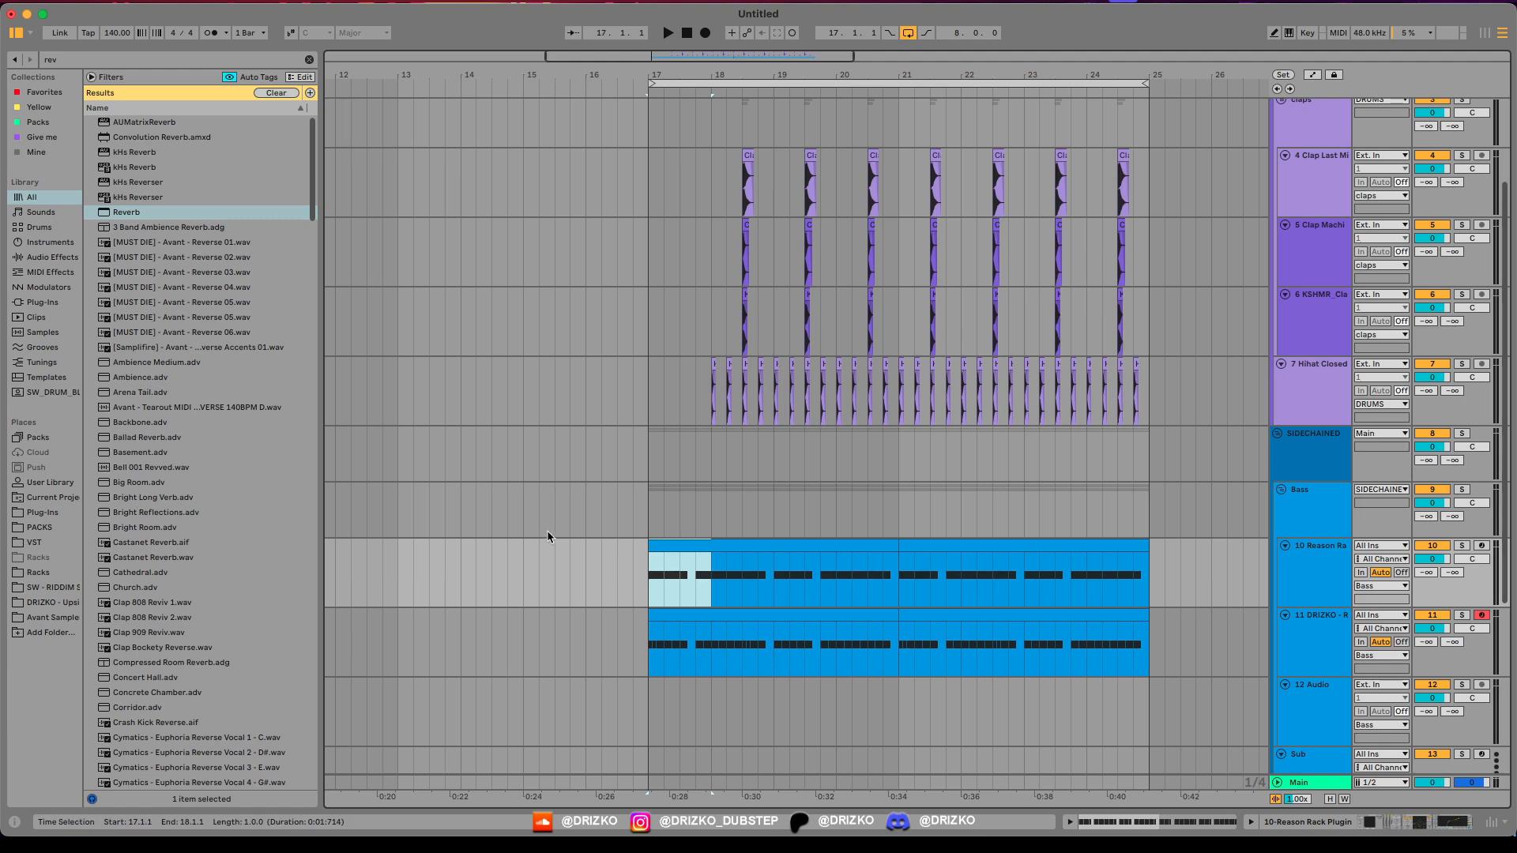
double_click(1327, 585)
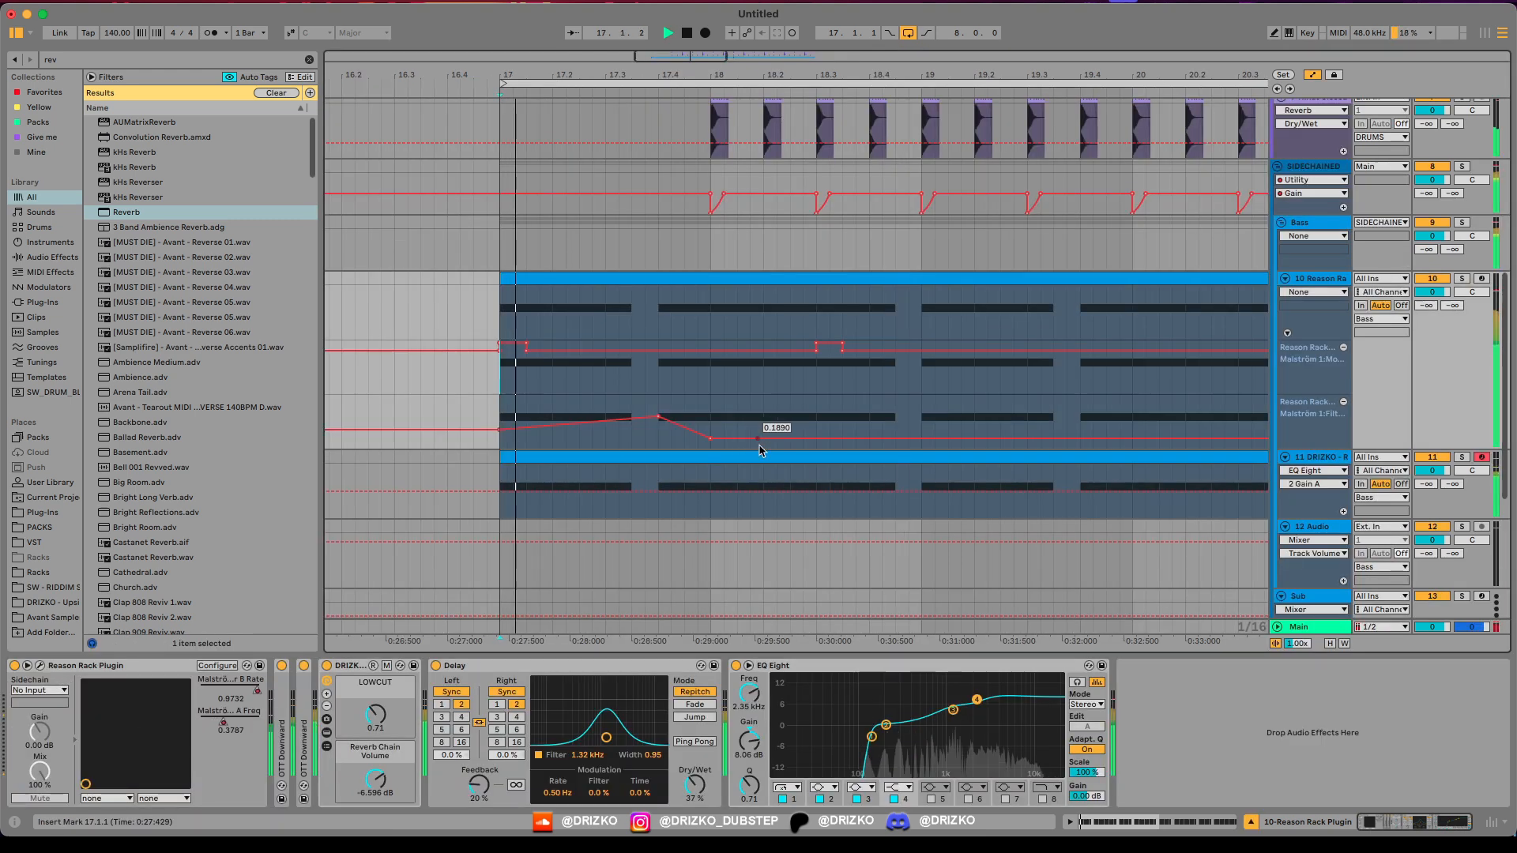
click(763, 436)
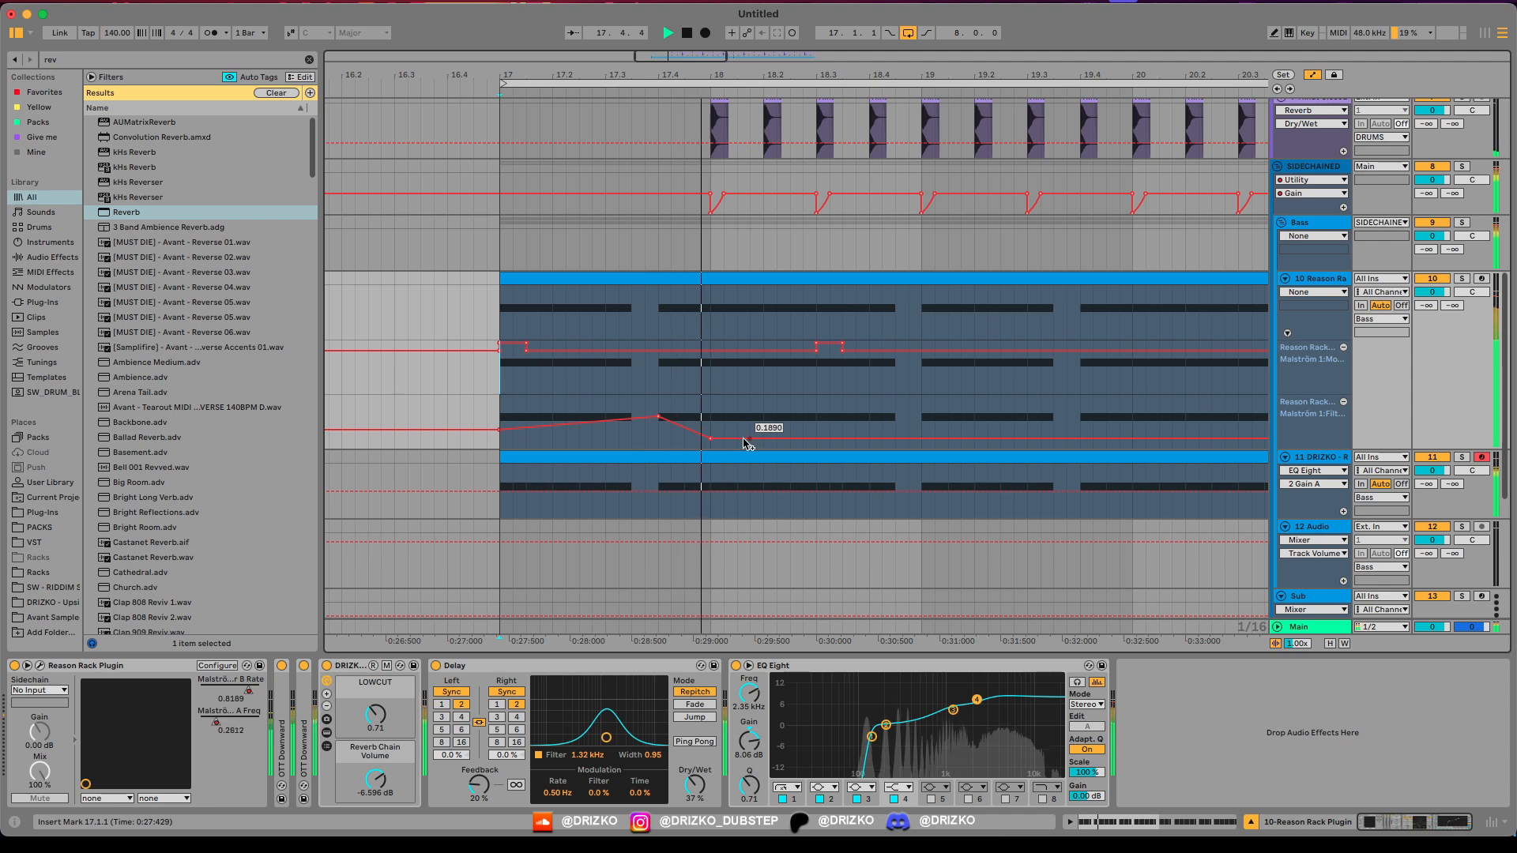
key(space)
Step: Copy the filter frequency drop between beat 17.4 and bar 18 to beat 18.3
drag(660, 433, 710, 454)
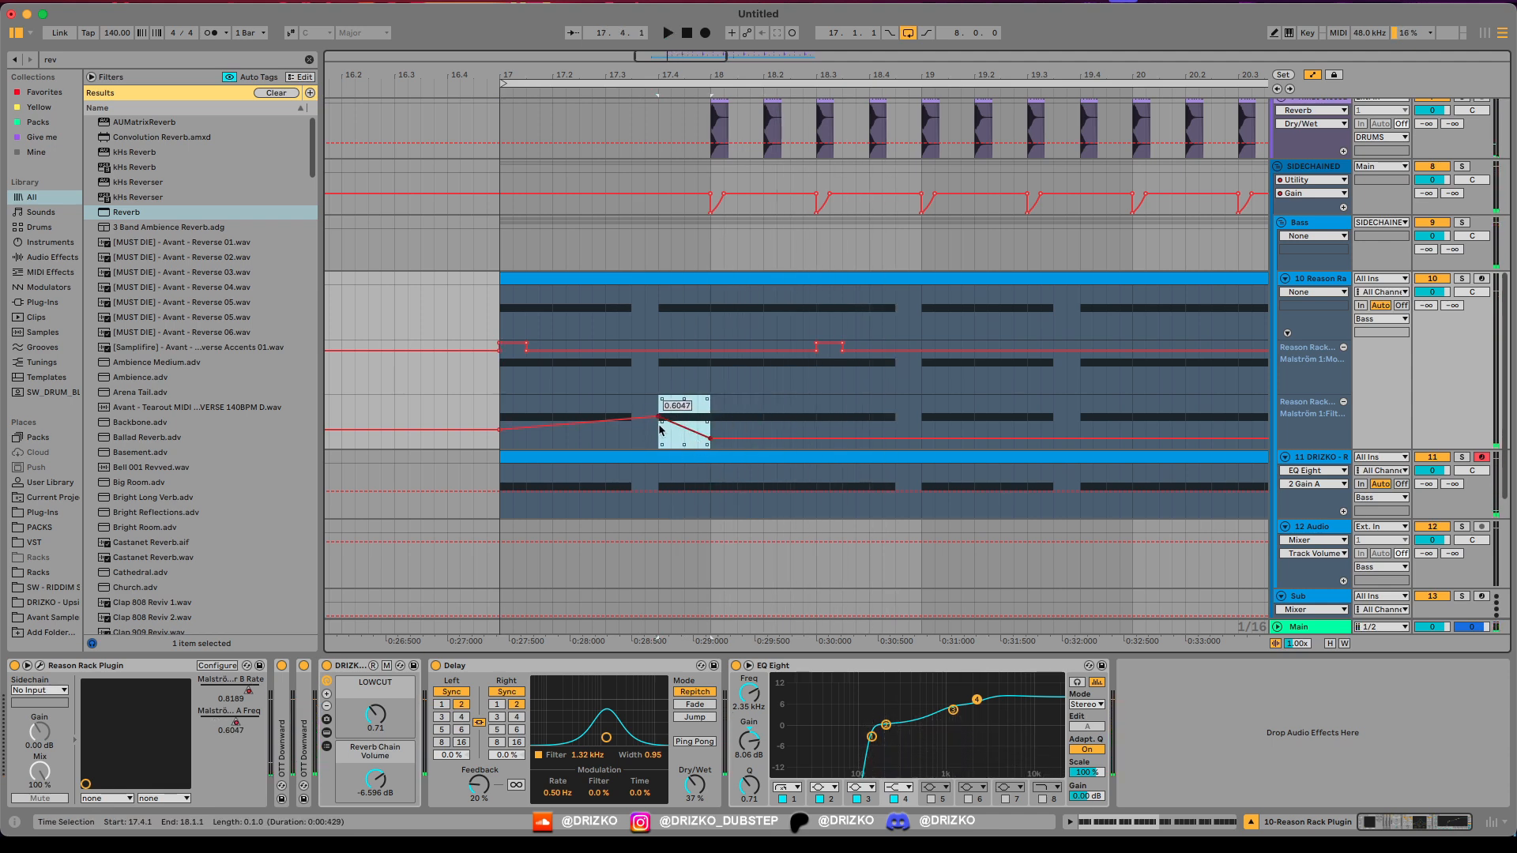
click(820, 429)
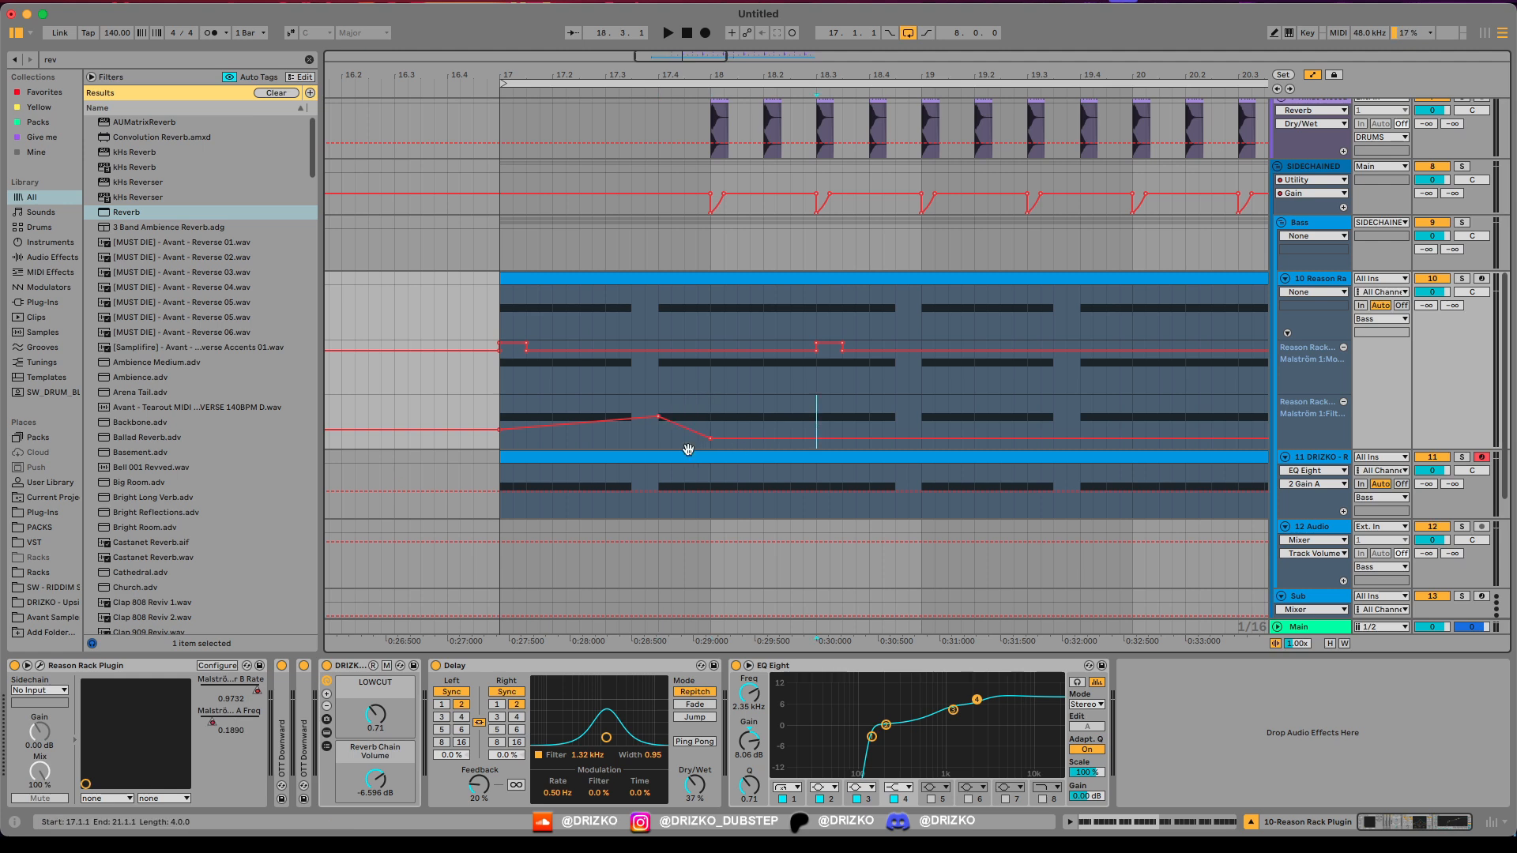
key(super+v)
key(minus)
key(minus)
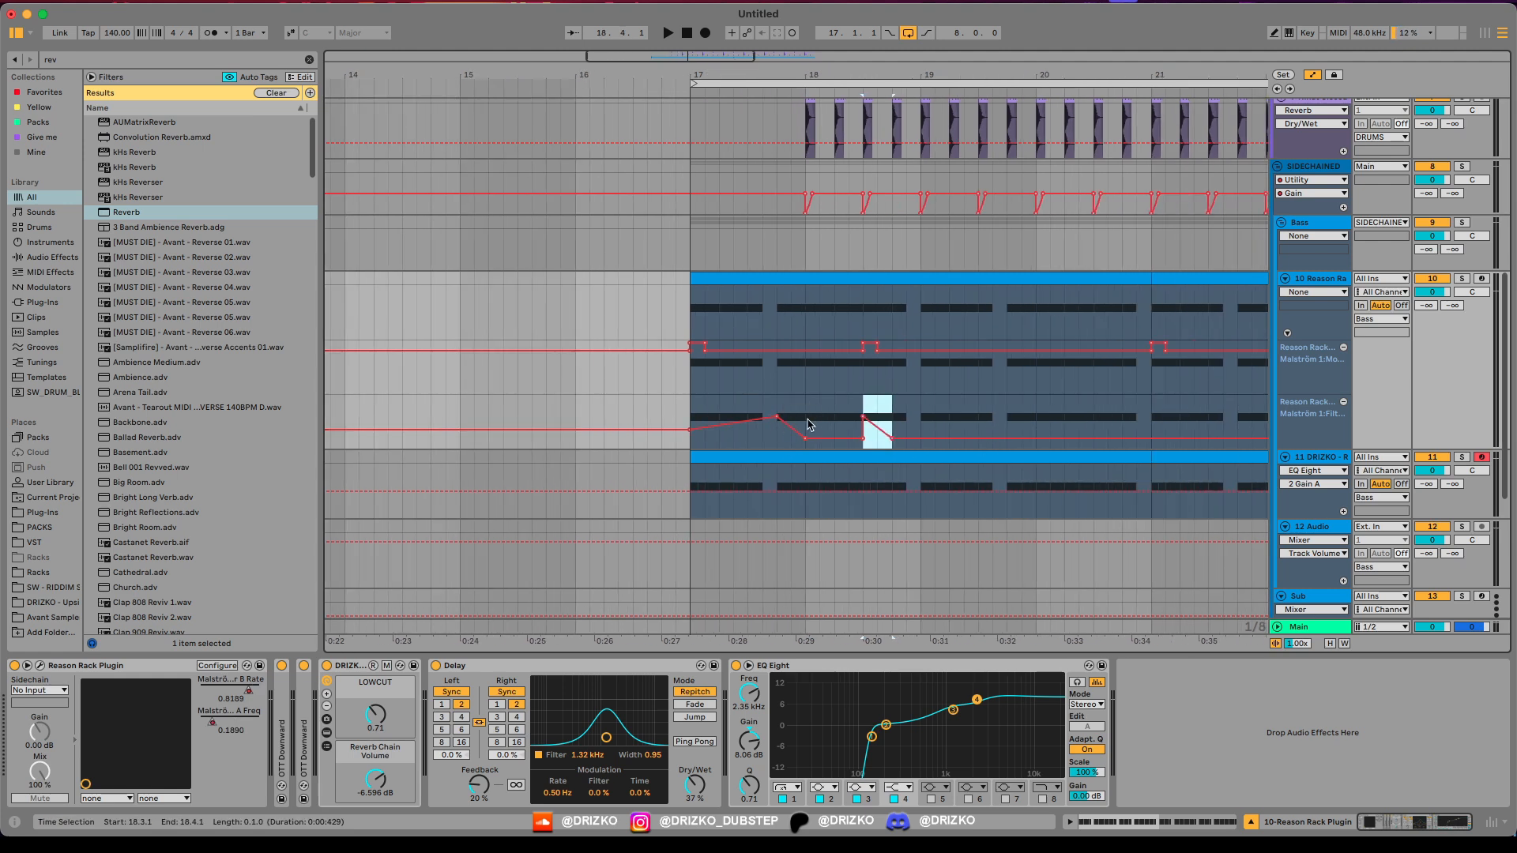
Step: Duplicate bar 18's filter frequency automation three times over bars 19 to 21, and play the loop from bar 17
drag(809, 425, 940, 435)
key(super+d)
key(super+d)
key(super+d)
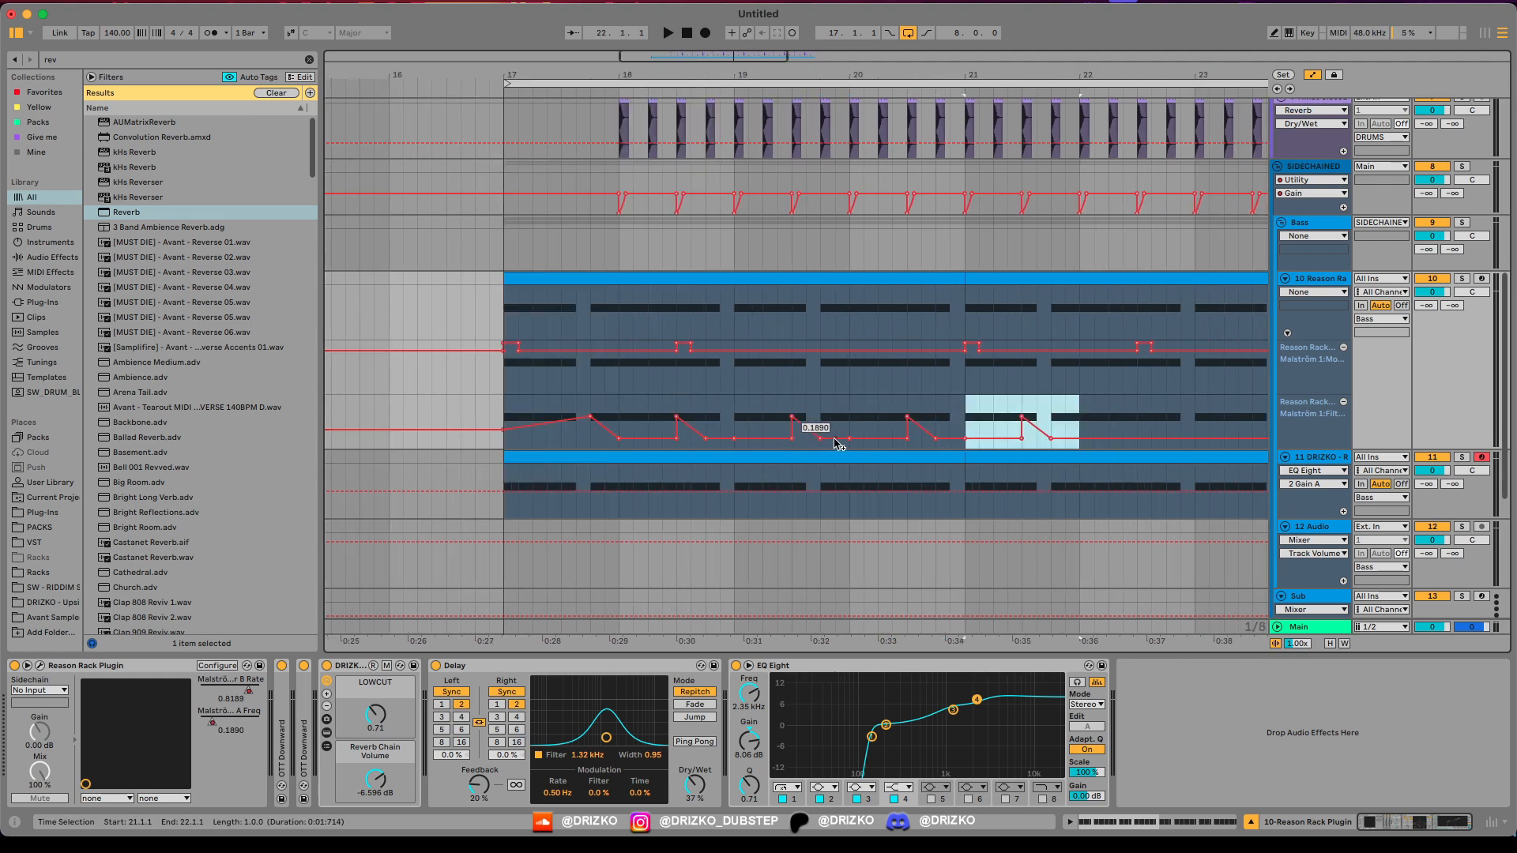
click(507, 407)
key(space)
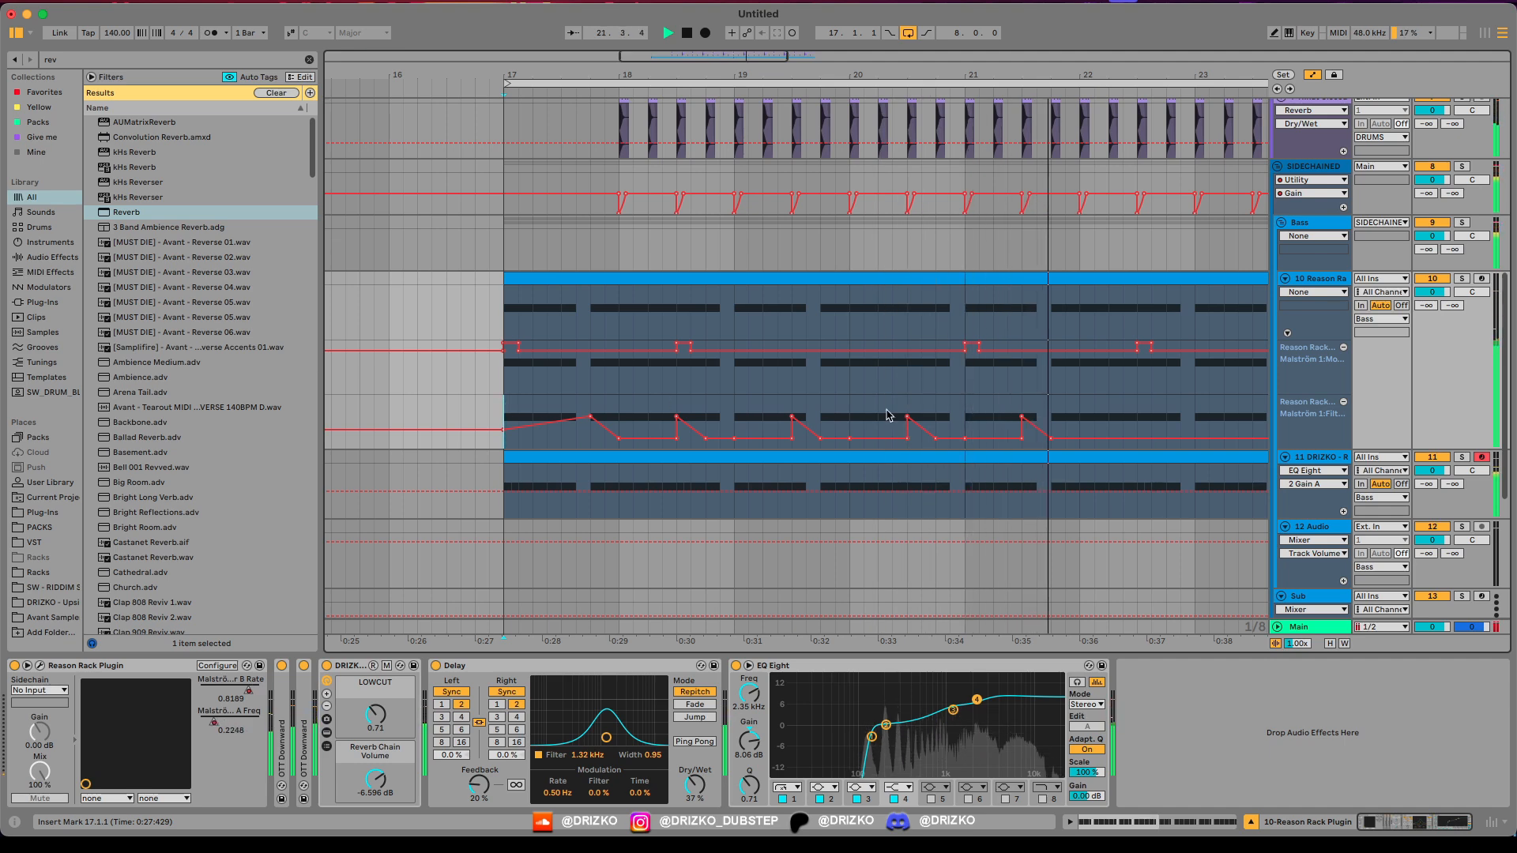
scroll(916, 443, up, 3)
key(space)
Step: Duplicate bar 21's filter frequency automation three times to cover bars 22 to 24
scroll(1033, 541, up, 3)
scroll(1039, 540, down, 4)
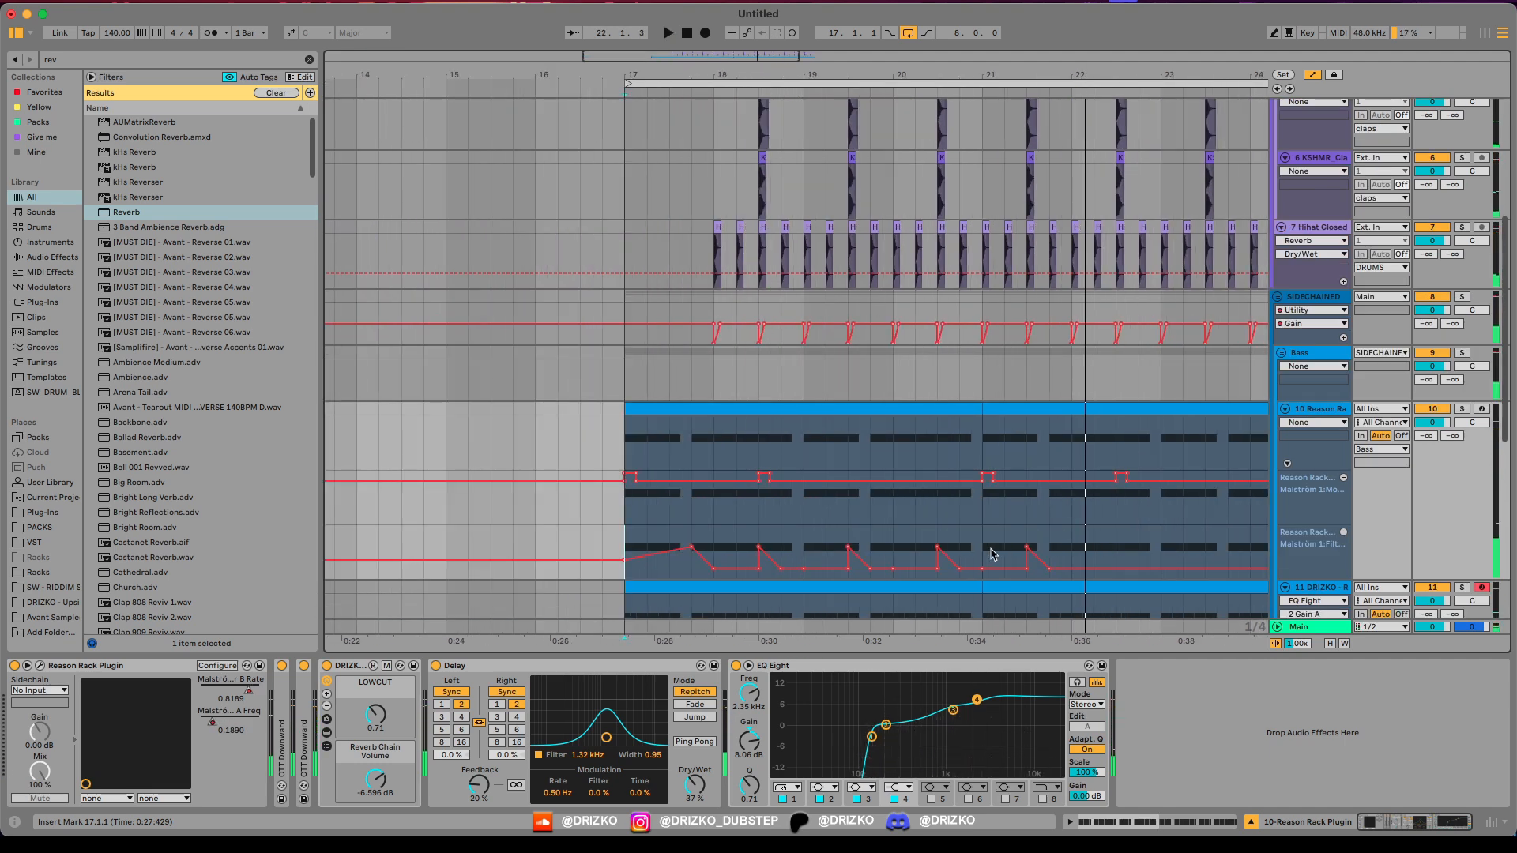
drag(993, 554, 1076, 561)
key(super+d)
key(super+d)
key(super+d)
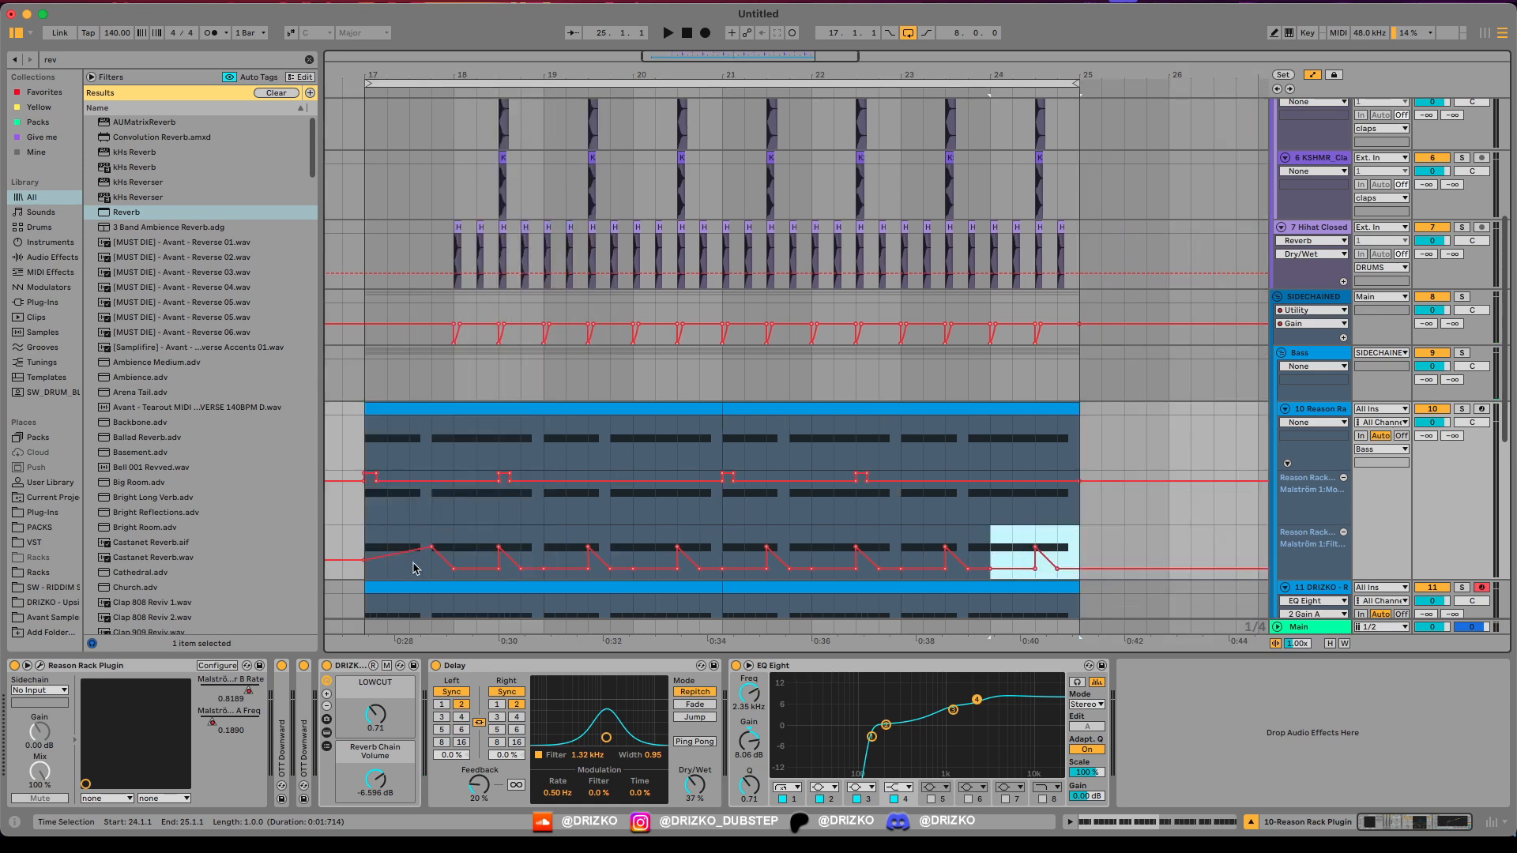
Step: Expose Malström's pitch bend wheel for automation, give it its own lane, and draw a falling bend in bar 17 with a 0.7554 peak near its end
scroll(1192, 556, down, 2)
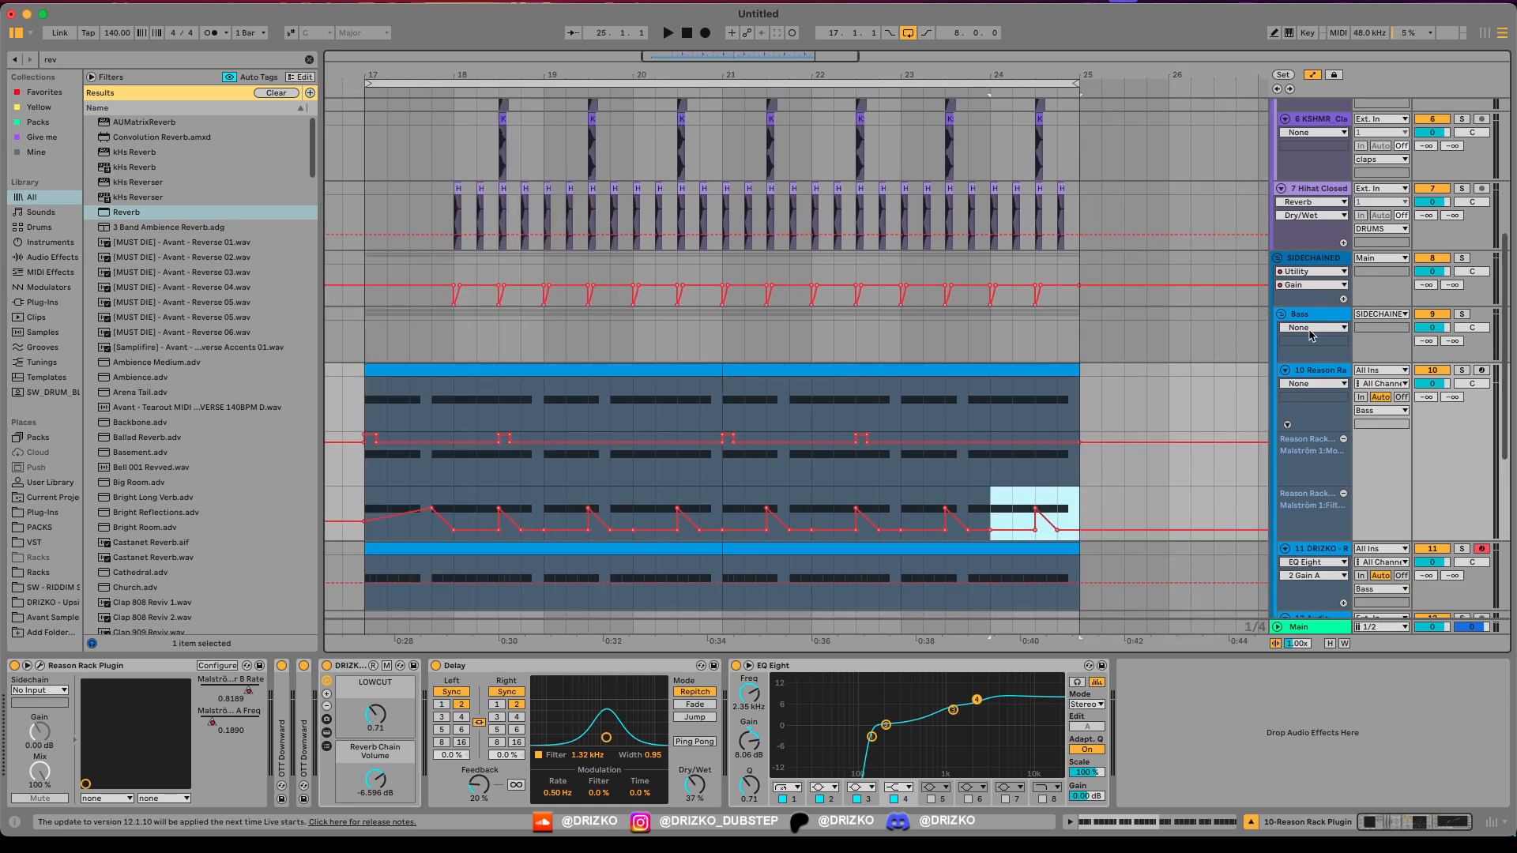
double_click(1308, 370)
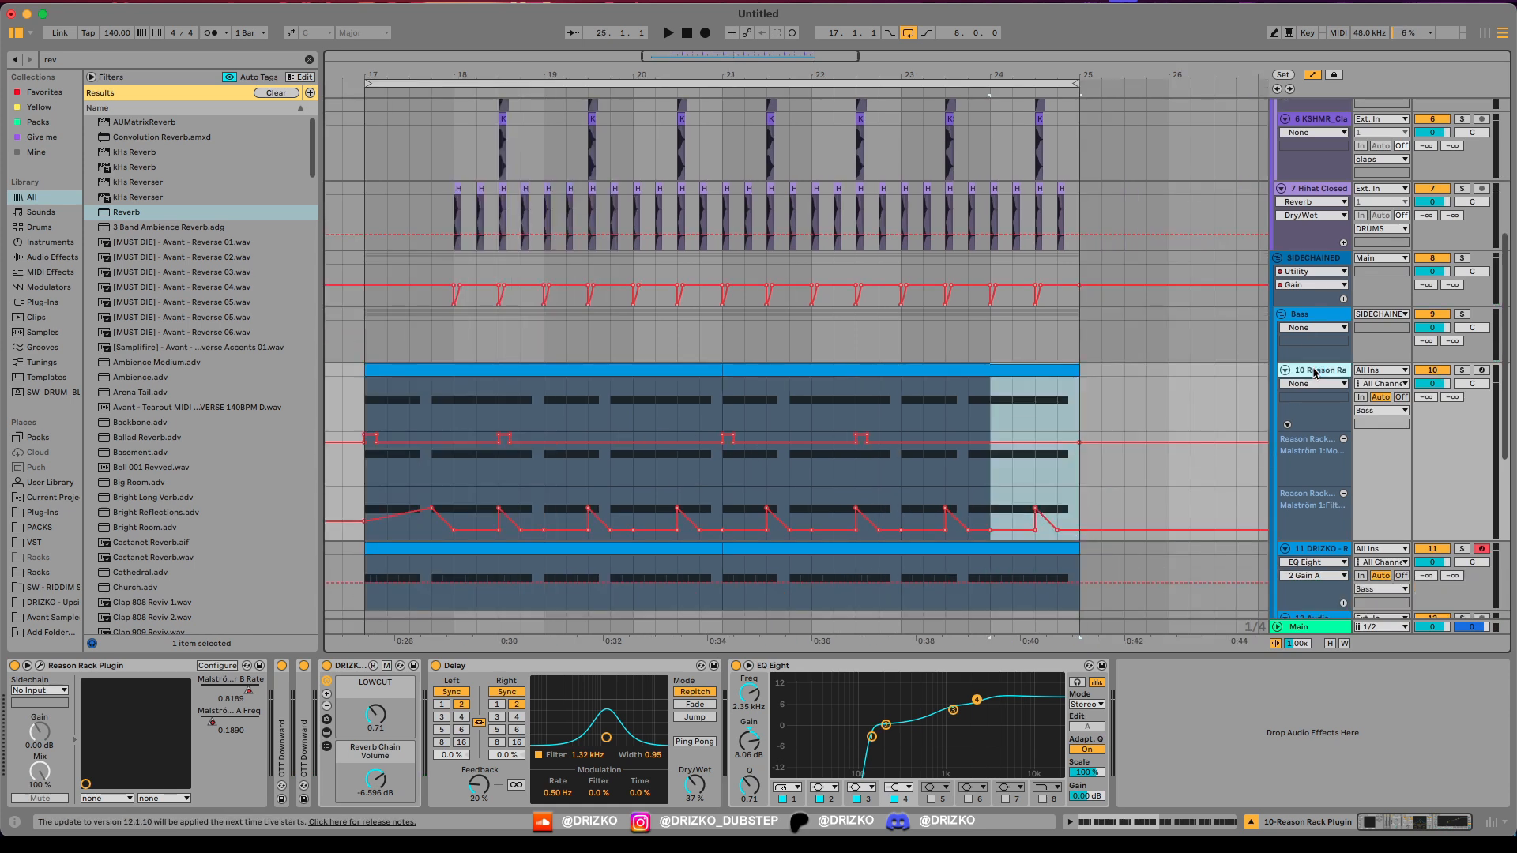
click(40, 666)
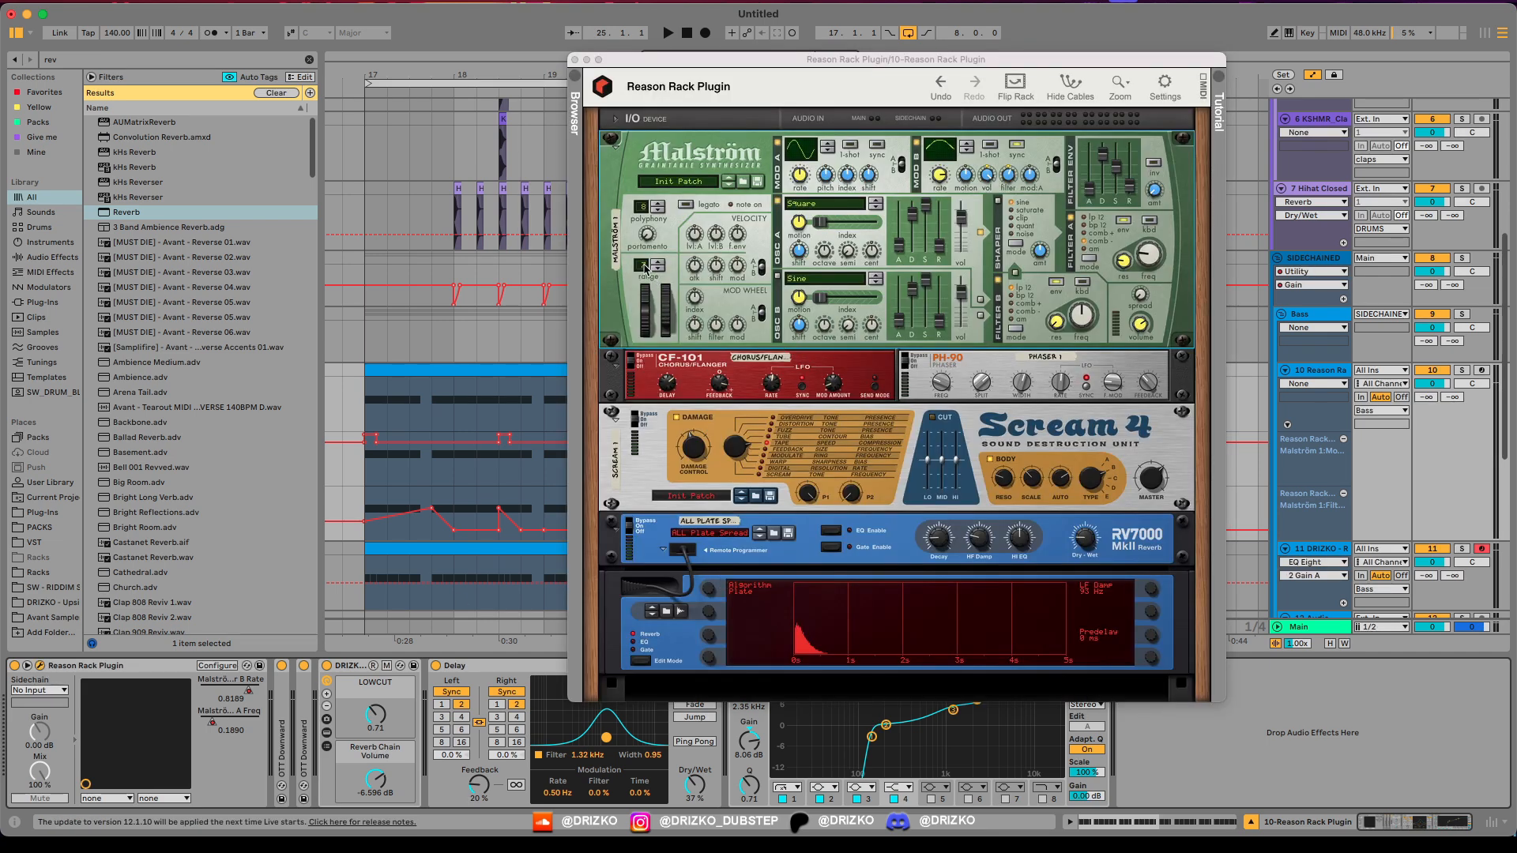
click(645, 269)
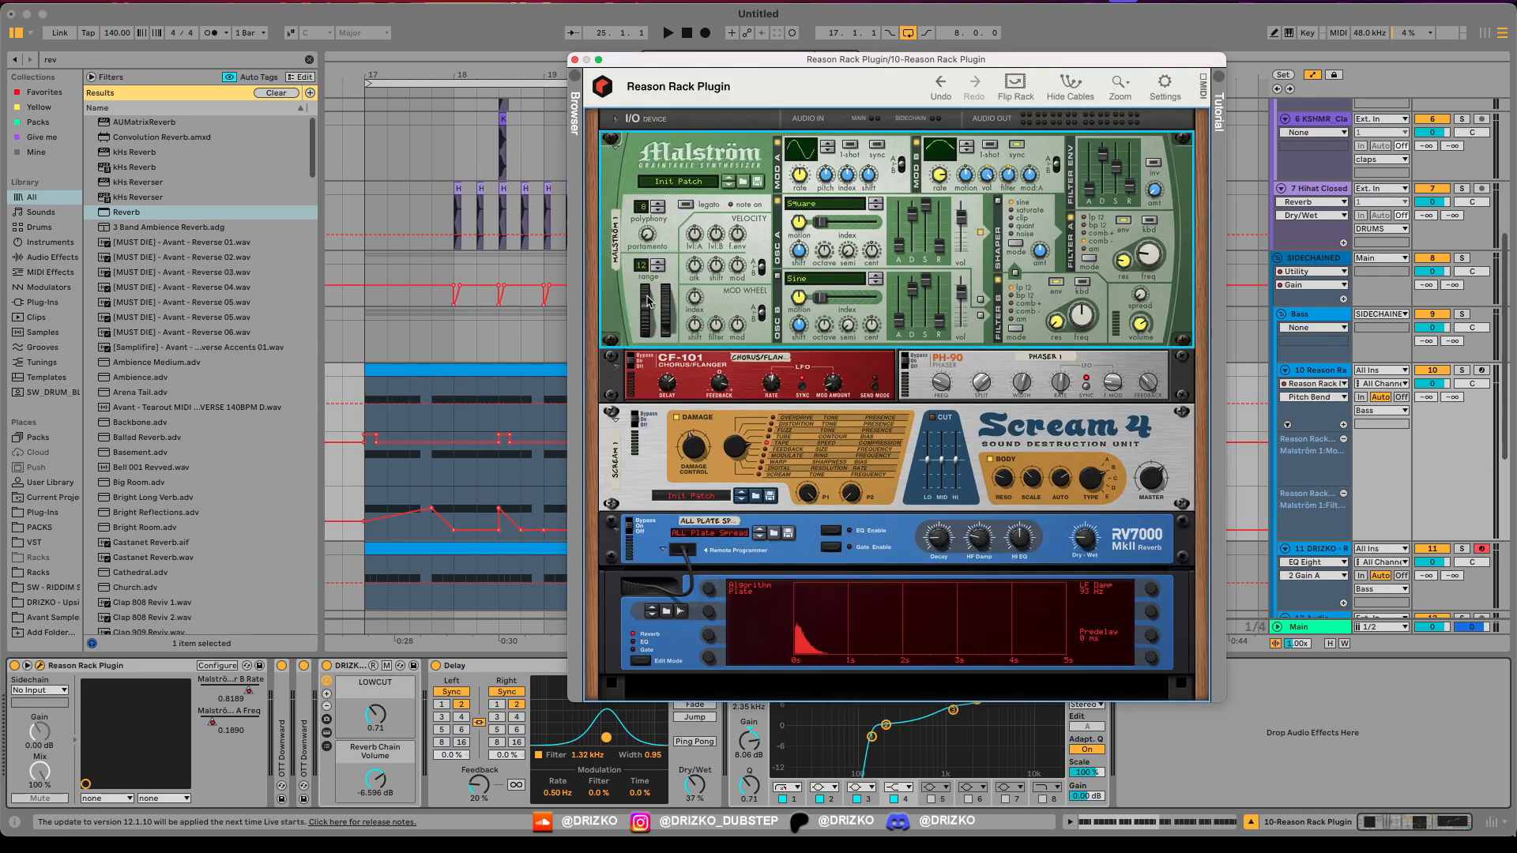
drag(648, 301, 656, 304)
click(575, 60)
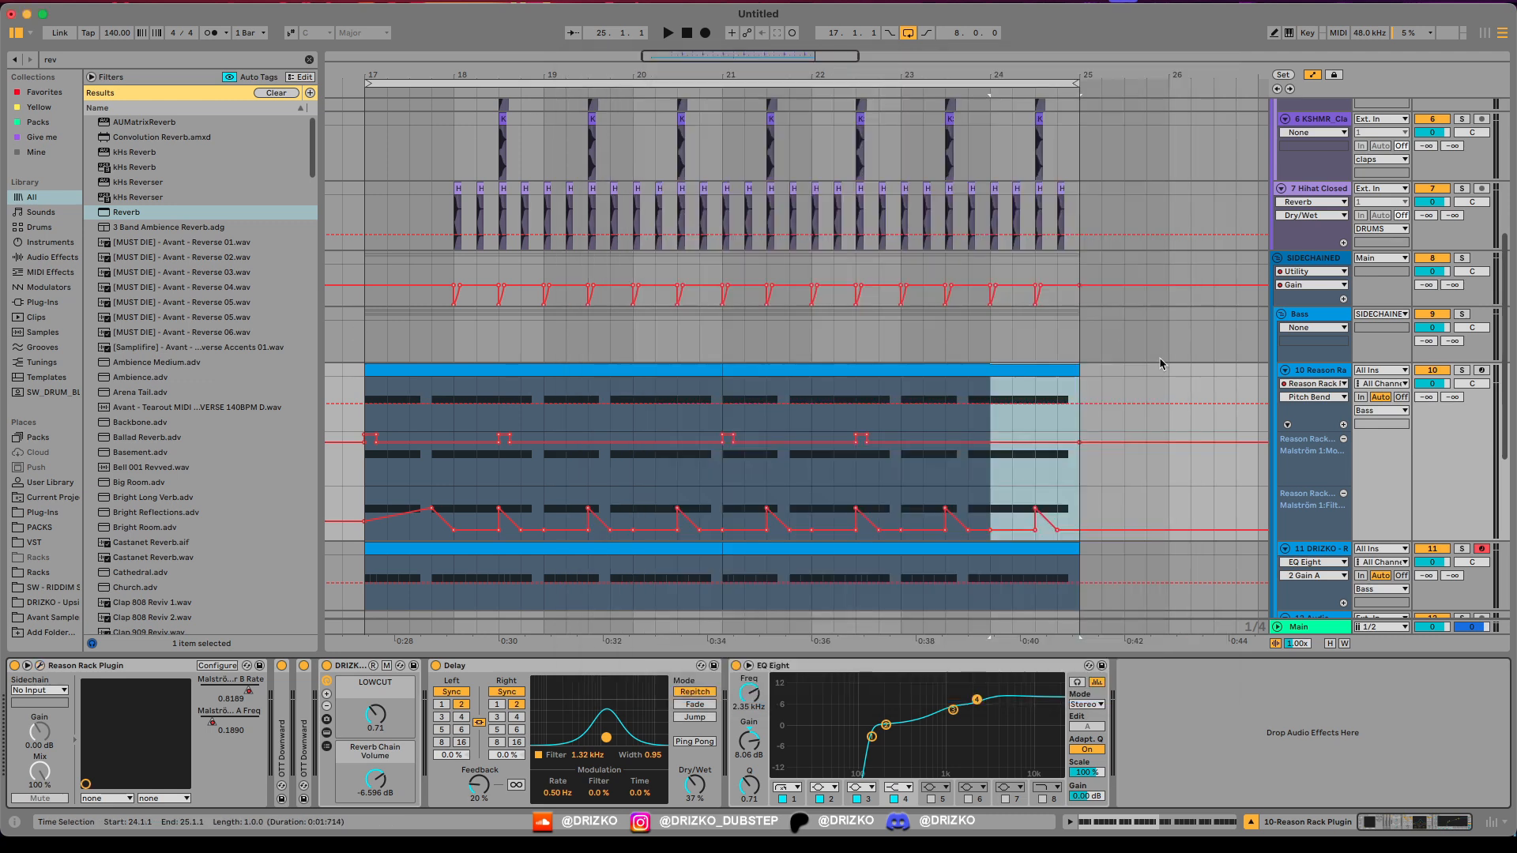
click(1343, 424)
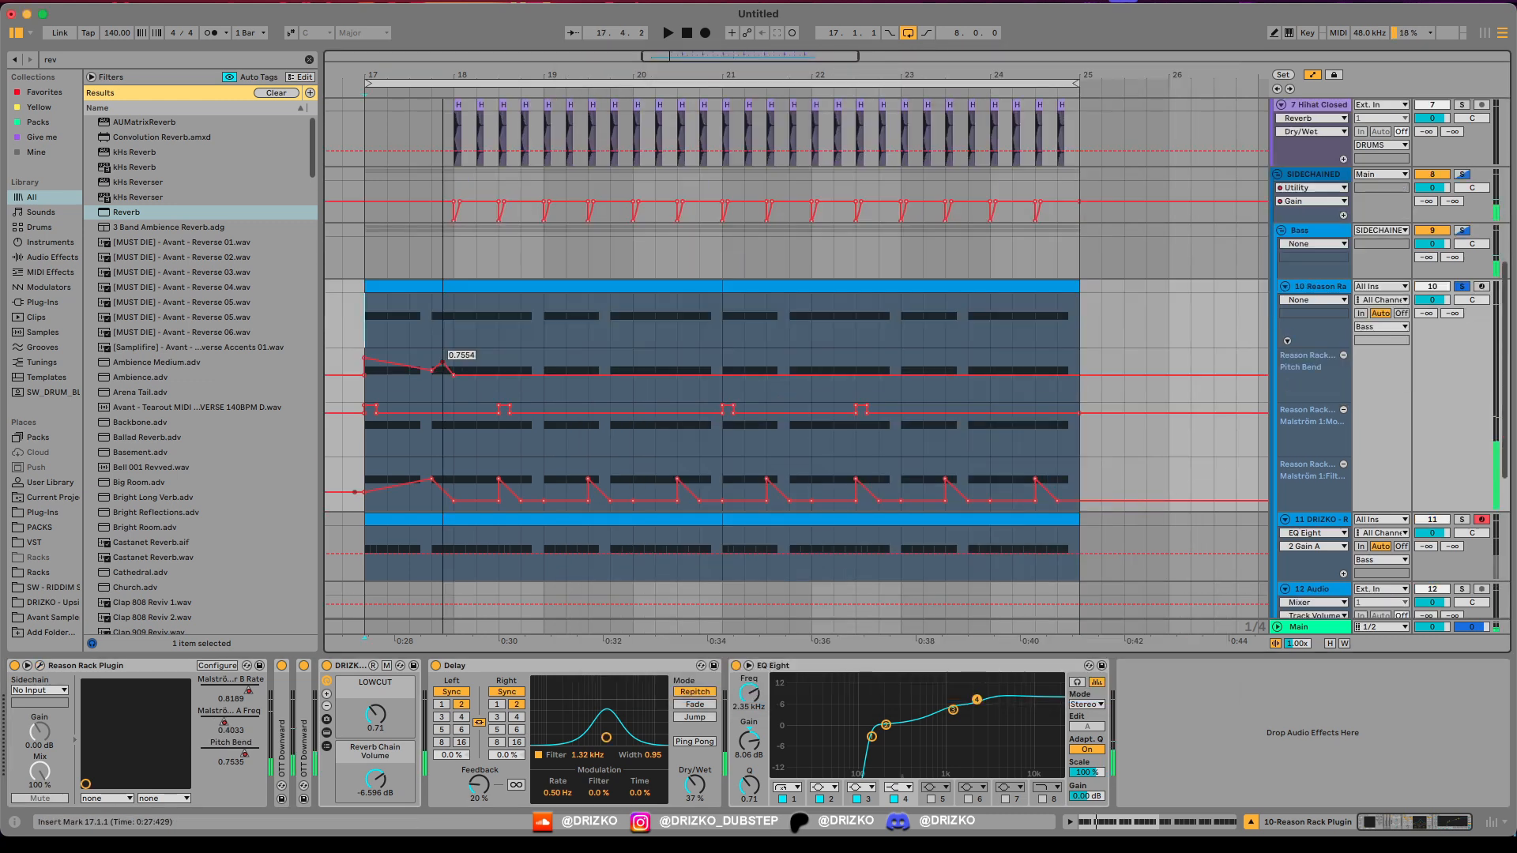
Step: Audition the pitch bend with its last peak moved to bar 18, and remove that peak so the bend falls to 0.5000 at bar 18
key(space)
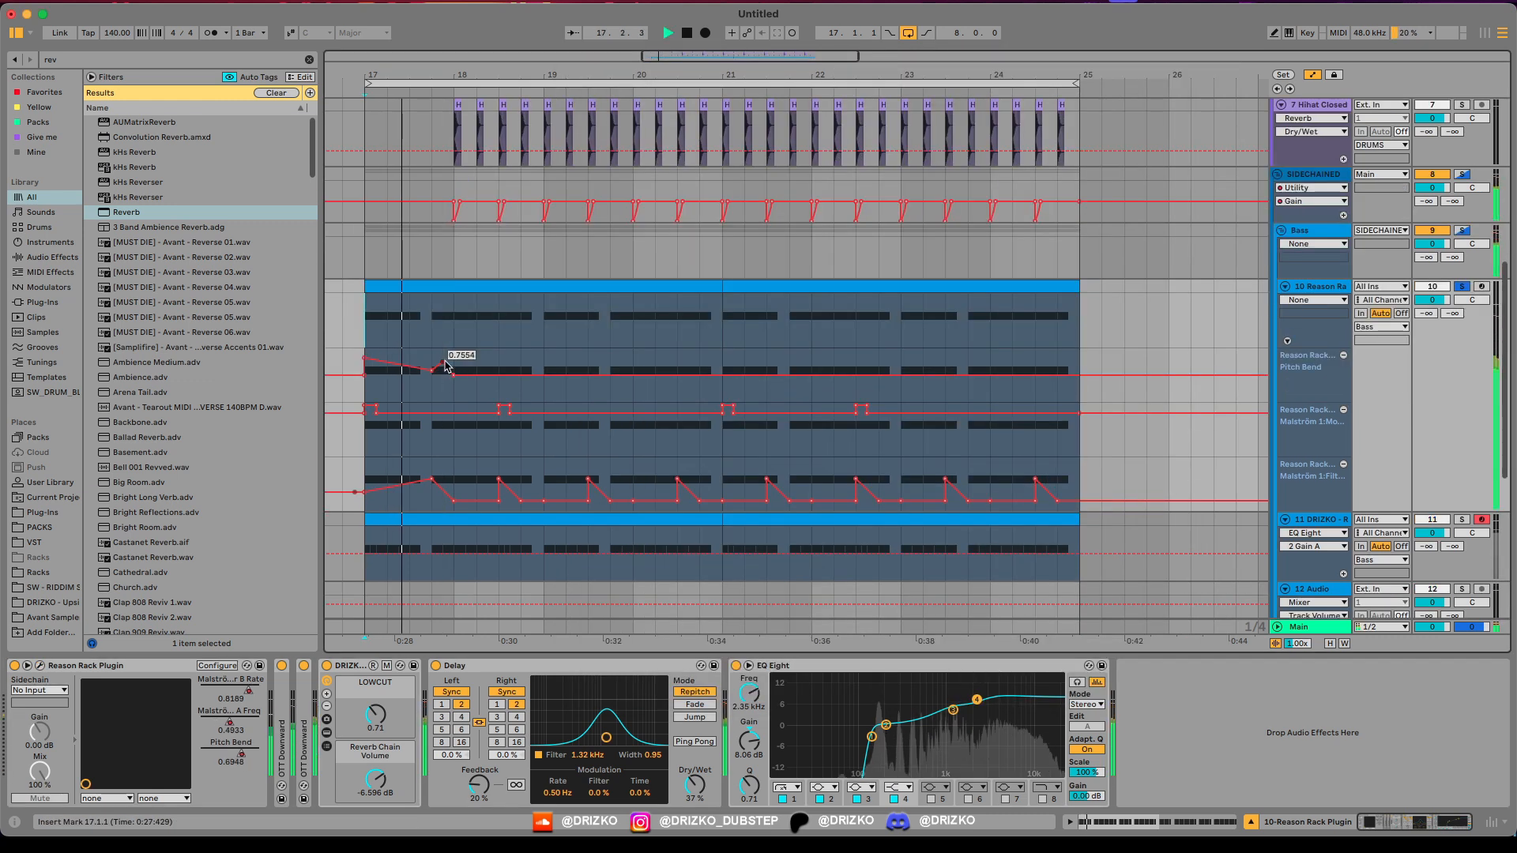
drag(442, 361, 453, 361)
key(space)
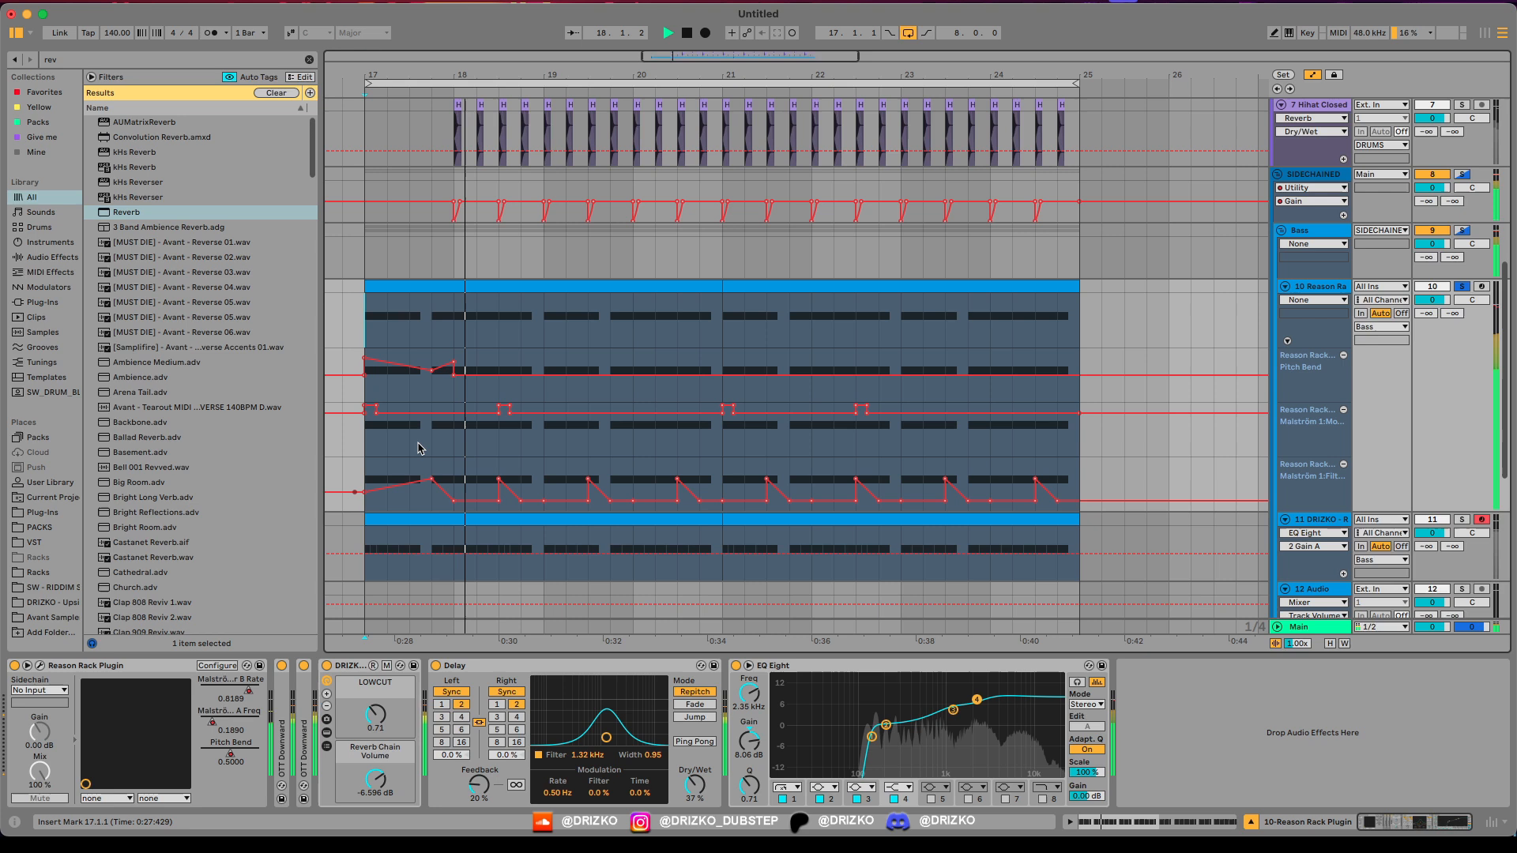
click(453, 363)
key(space)
key(space)
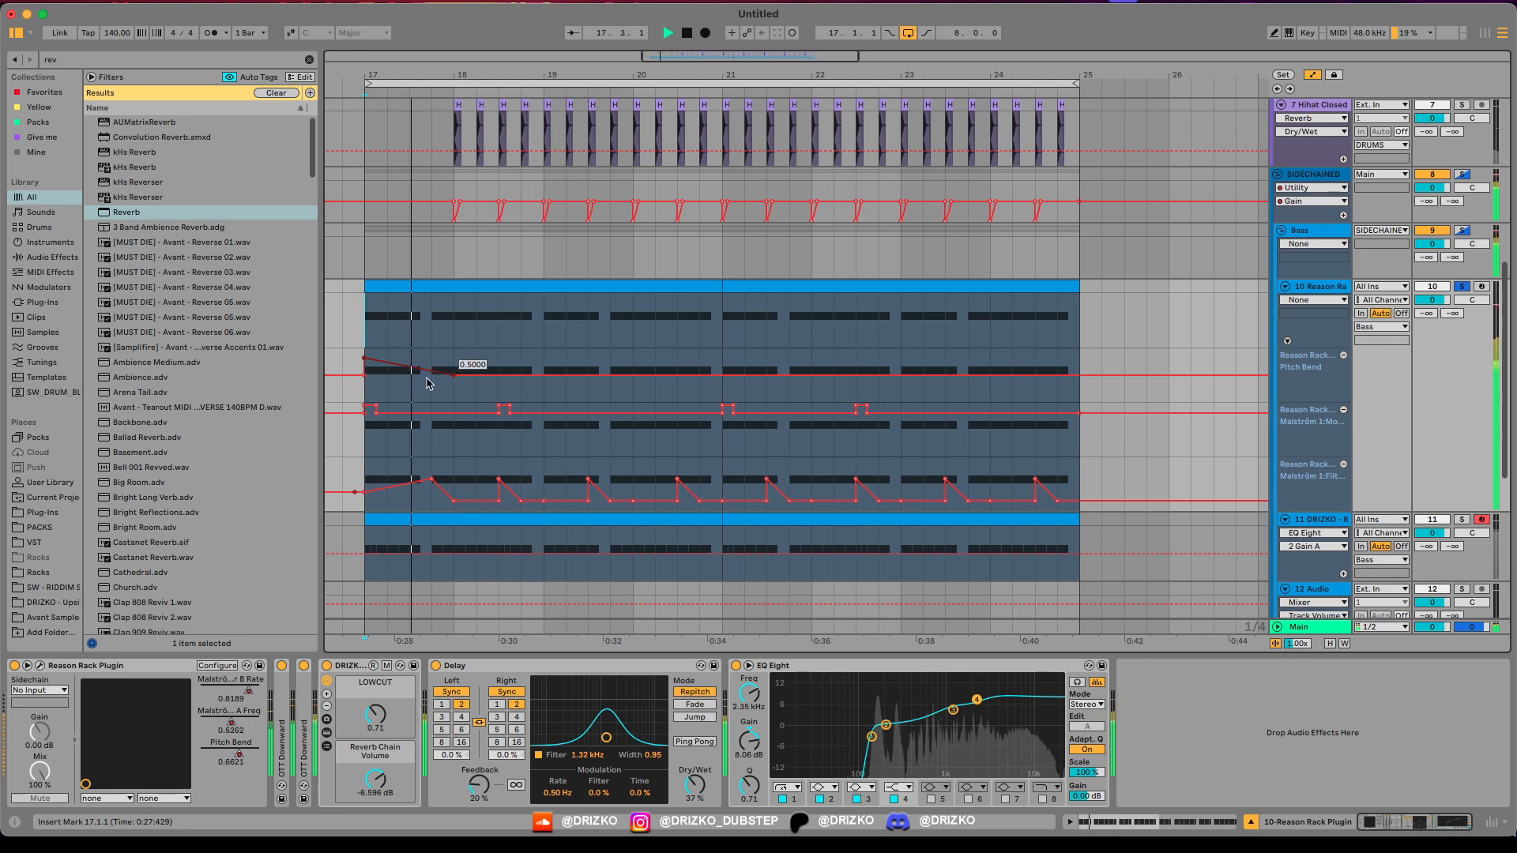
key(space)
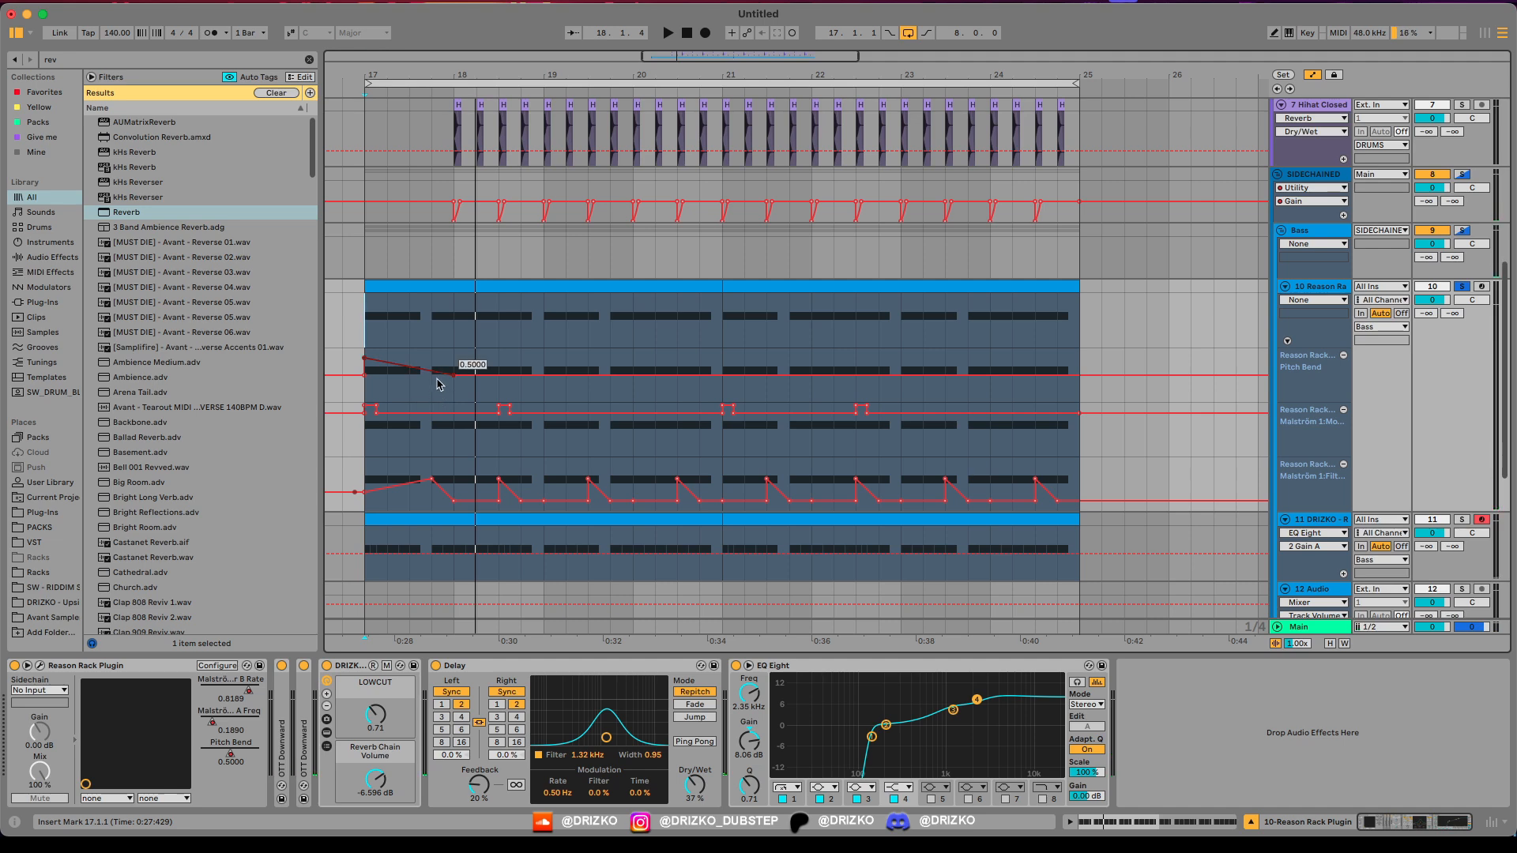
Step: Set the upward pitch bend range of the Riddim Sub's Serum to 12 semitones and expose its pitch bend for automation
click(1319, 520)
click(249, 666)
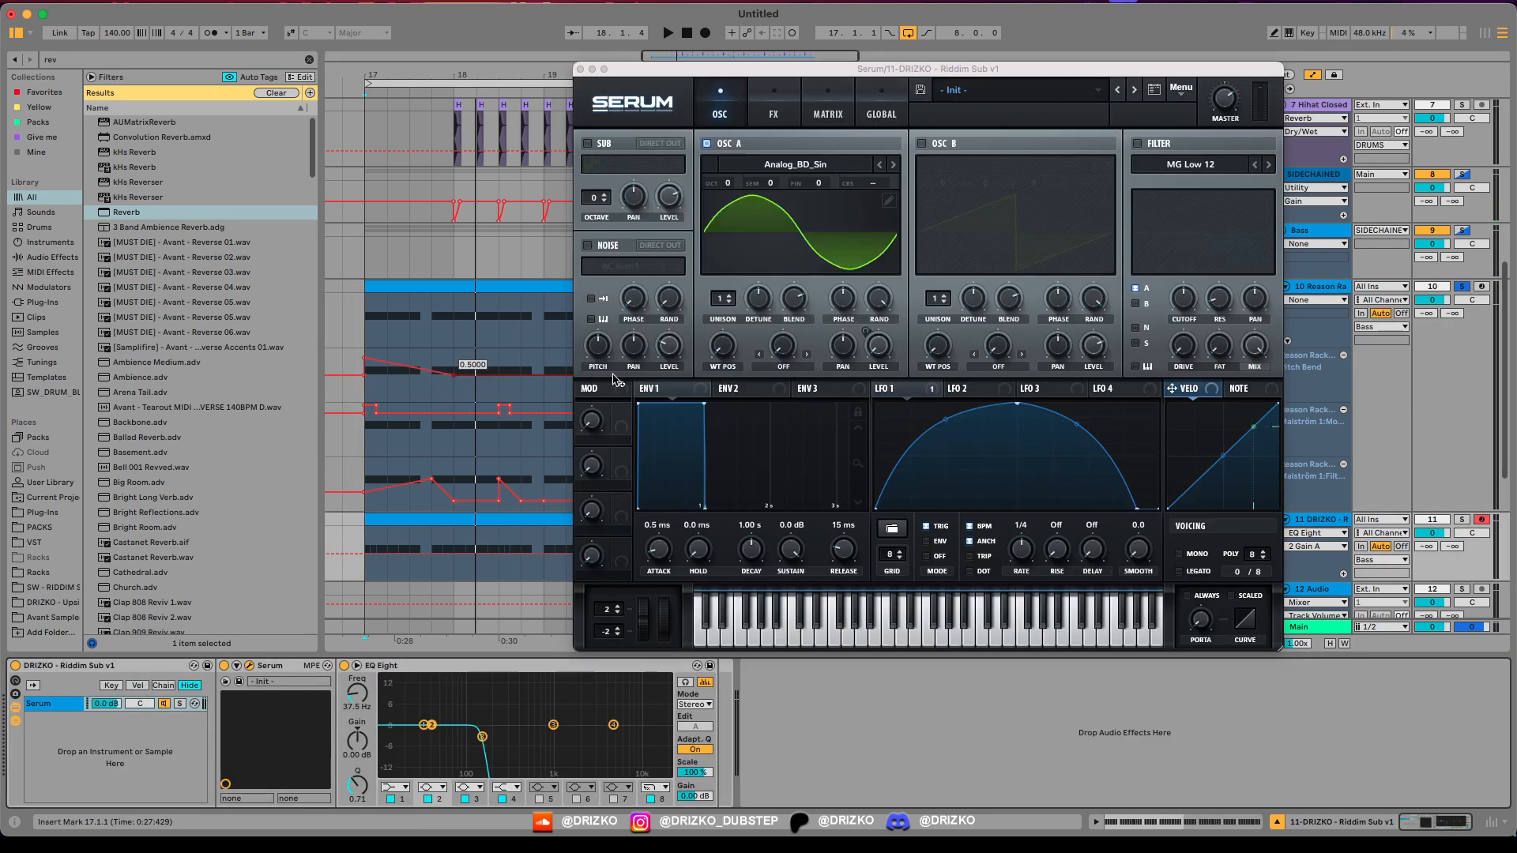
drag(623, 614, 617, 577)
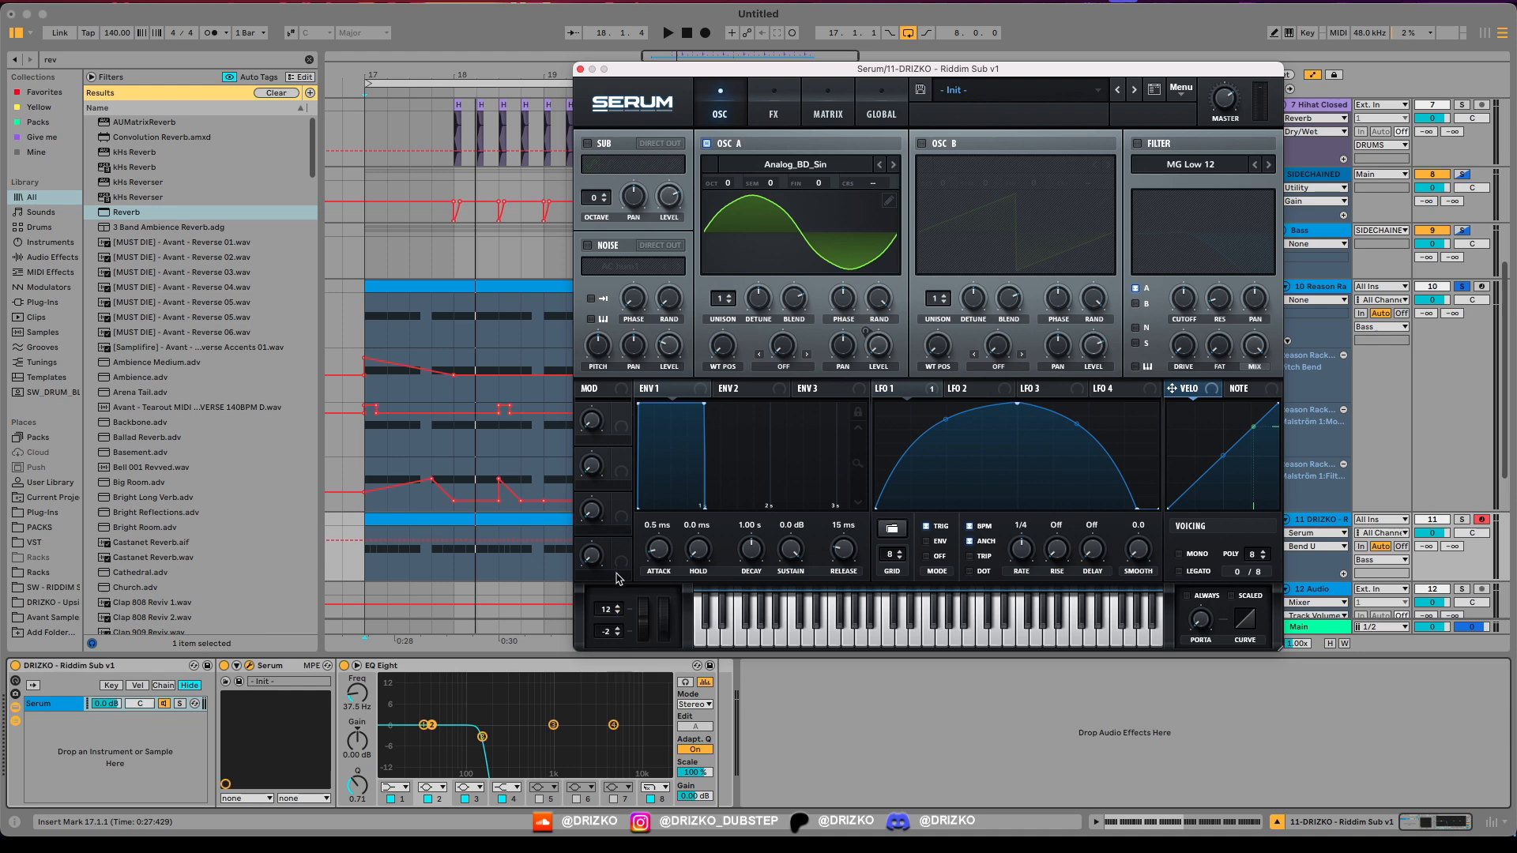
click(581, 70)
Step: Copy Malström's falling pitch bend automation in bar 17 to the Riddim Sub's pitch bend, give it its own lane, audition it, and hide automation
drag(366, 395, 478, 395)
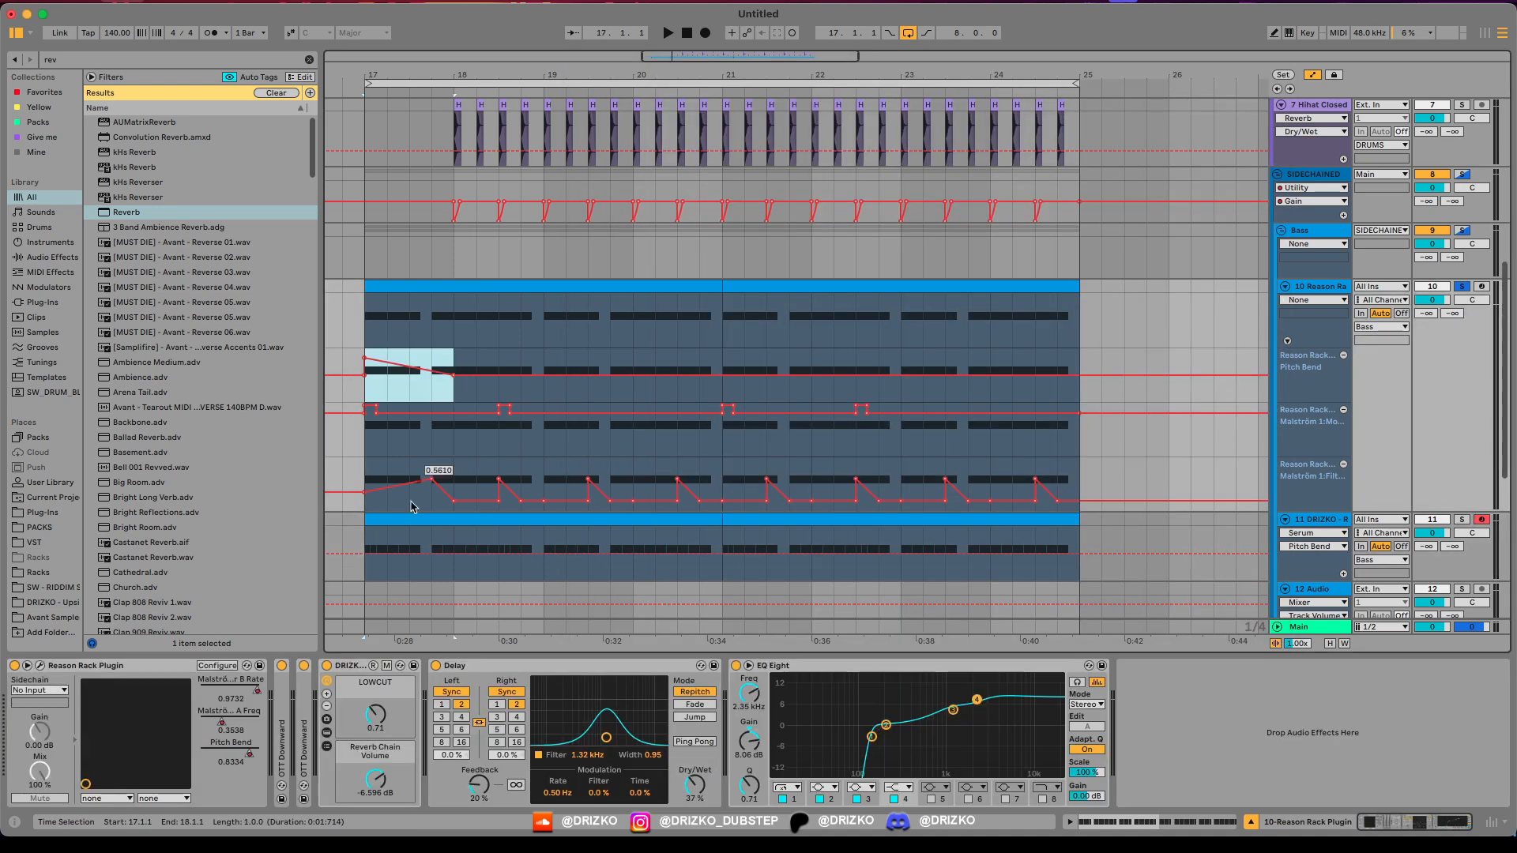
click(373, 574)
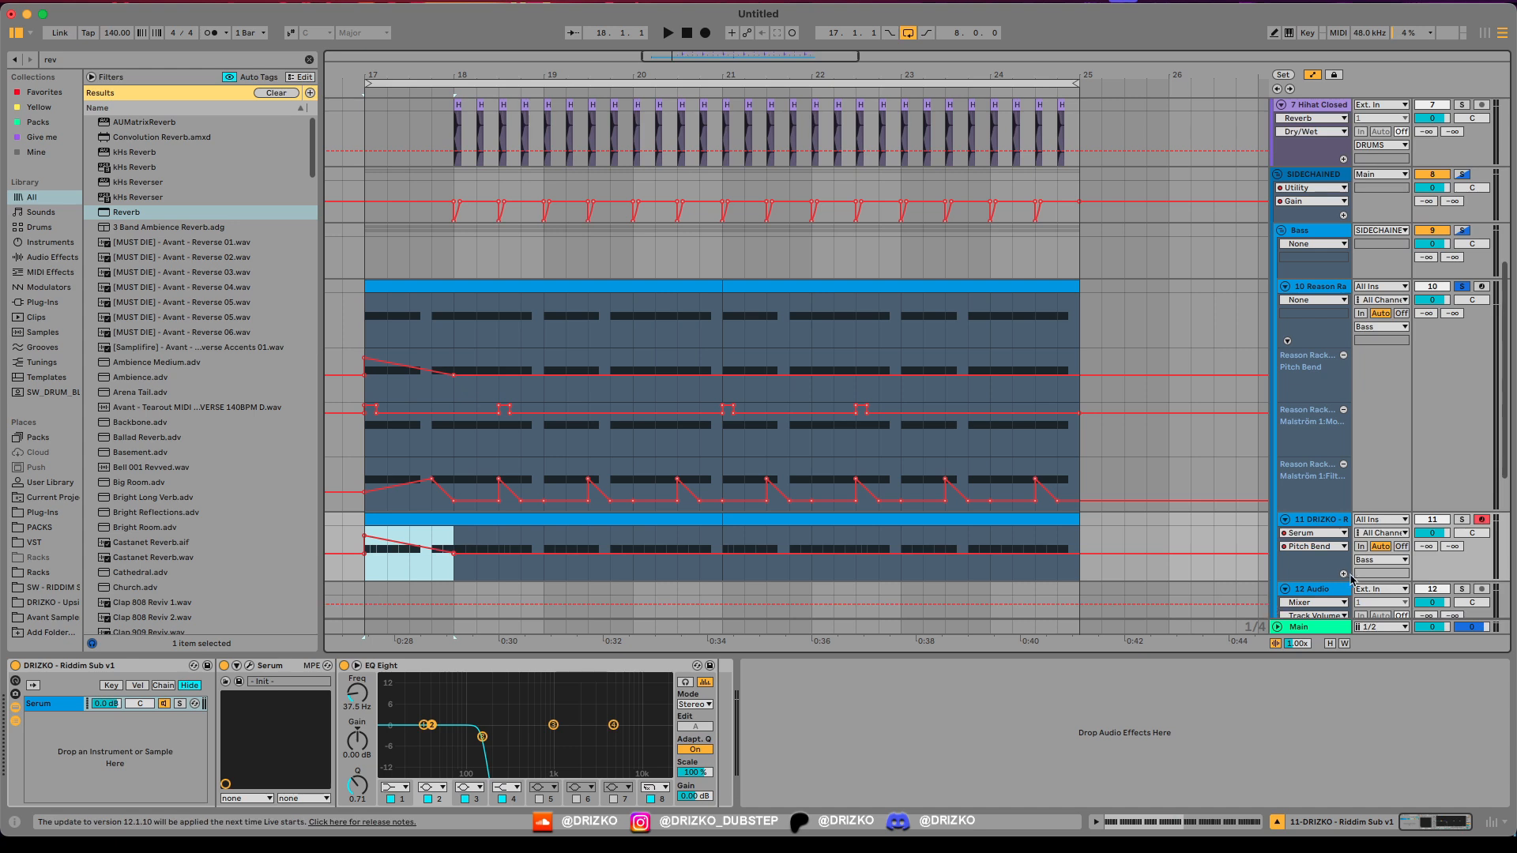
click(1344, 575)
scroll(582, 480, down, 3)
key(space)
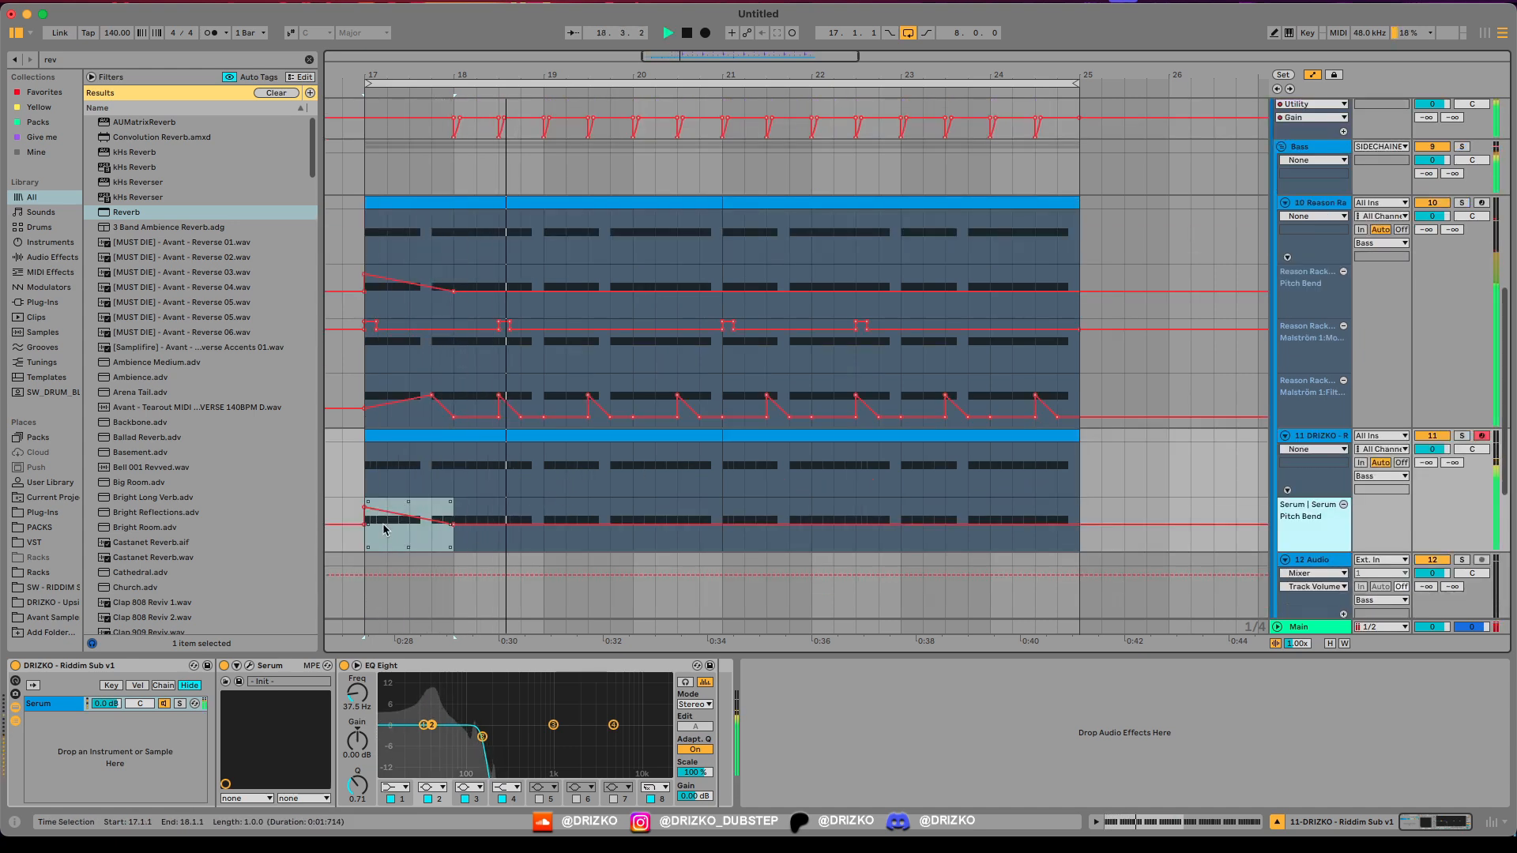
key(a)
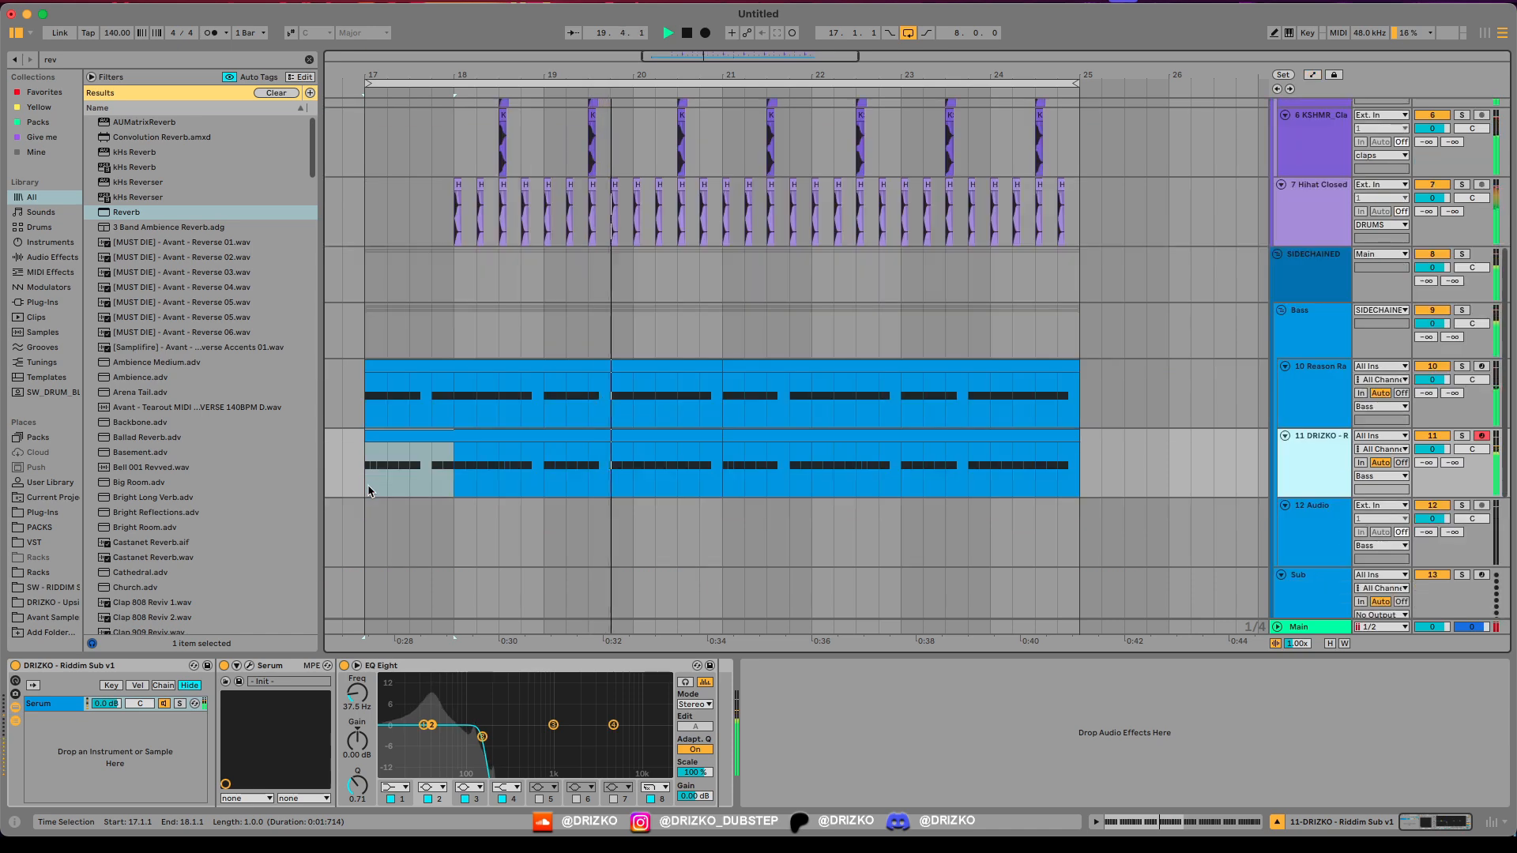
Step: Insert an audio track below Hihat Closed, switch the arrangement to a triplet grid, and play from bar 17
scroll(366, 491, up, 3)
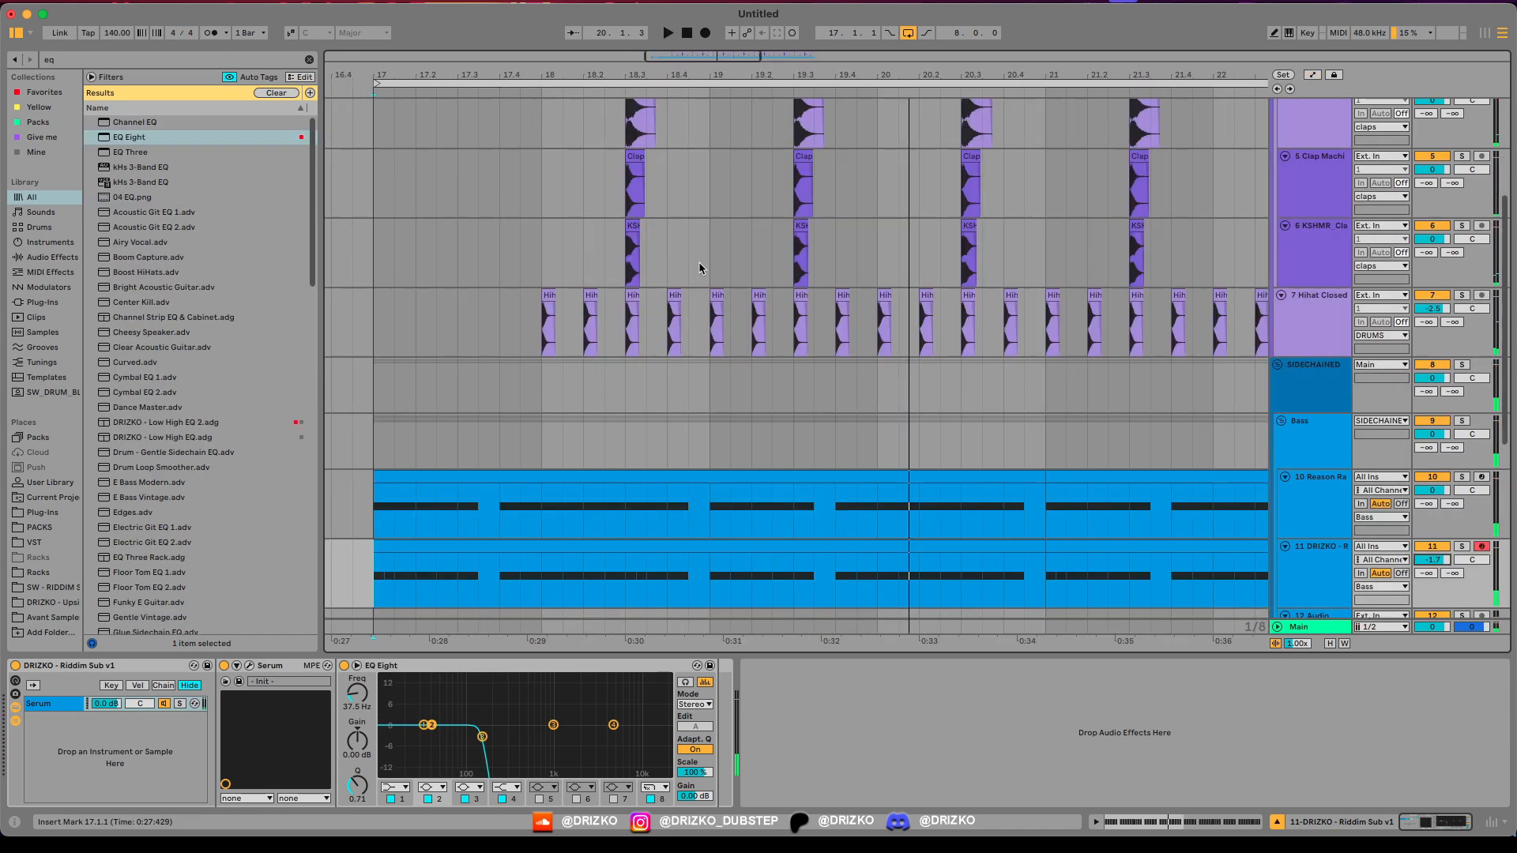
click(844, 314)
key(super+t)
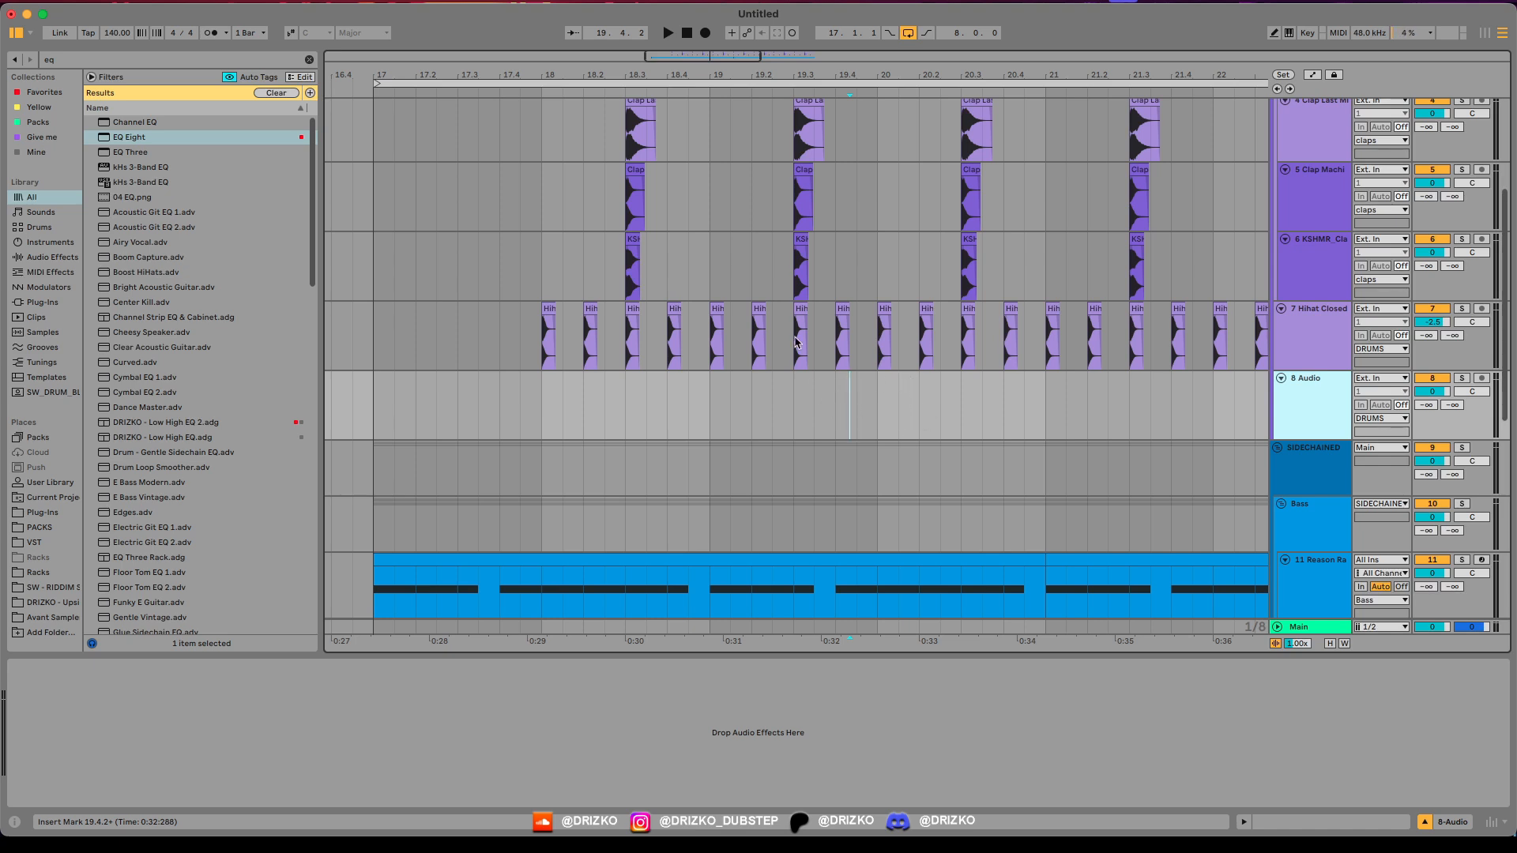
right_click(898, 414)
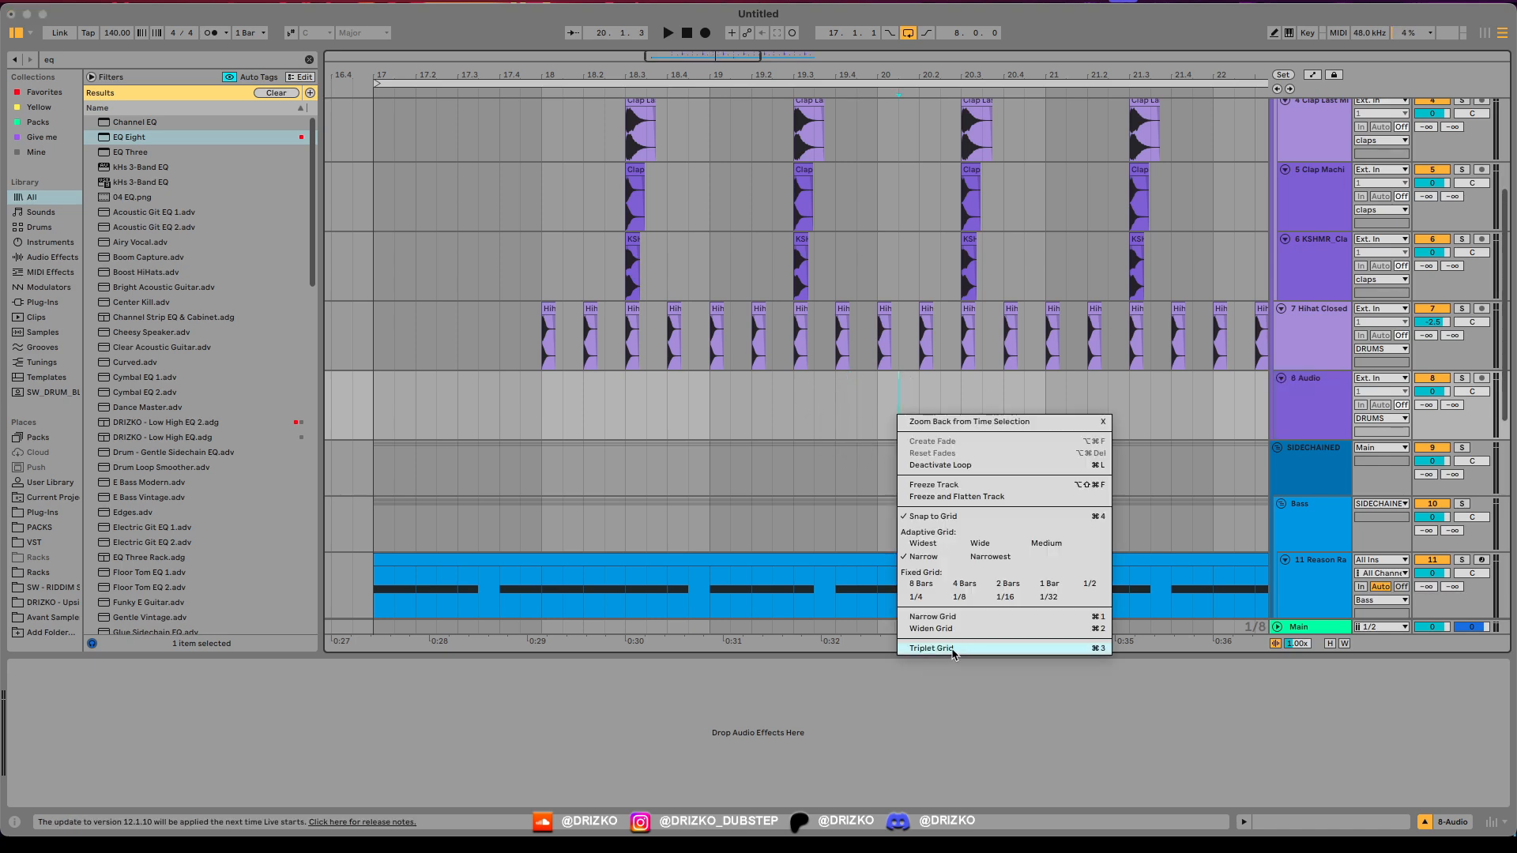
click(953, 649)
click(370, 395)
key(space)
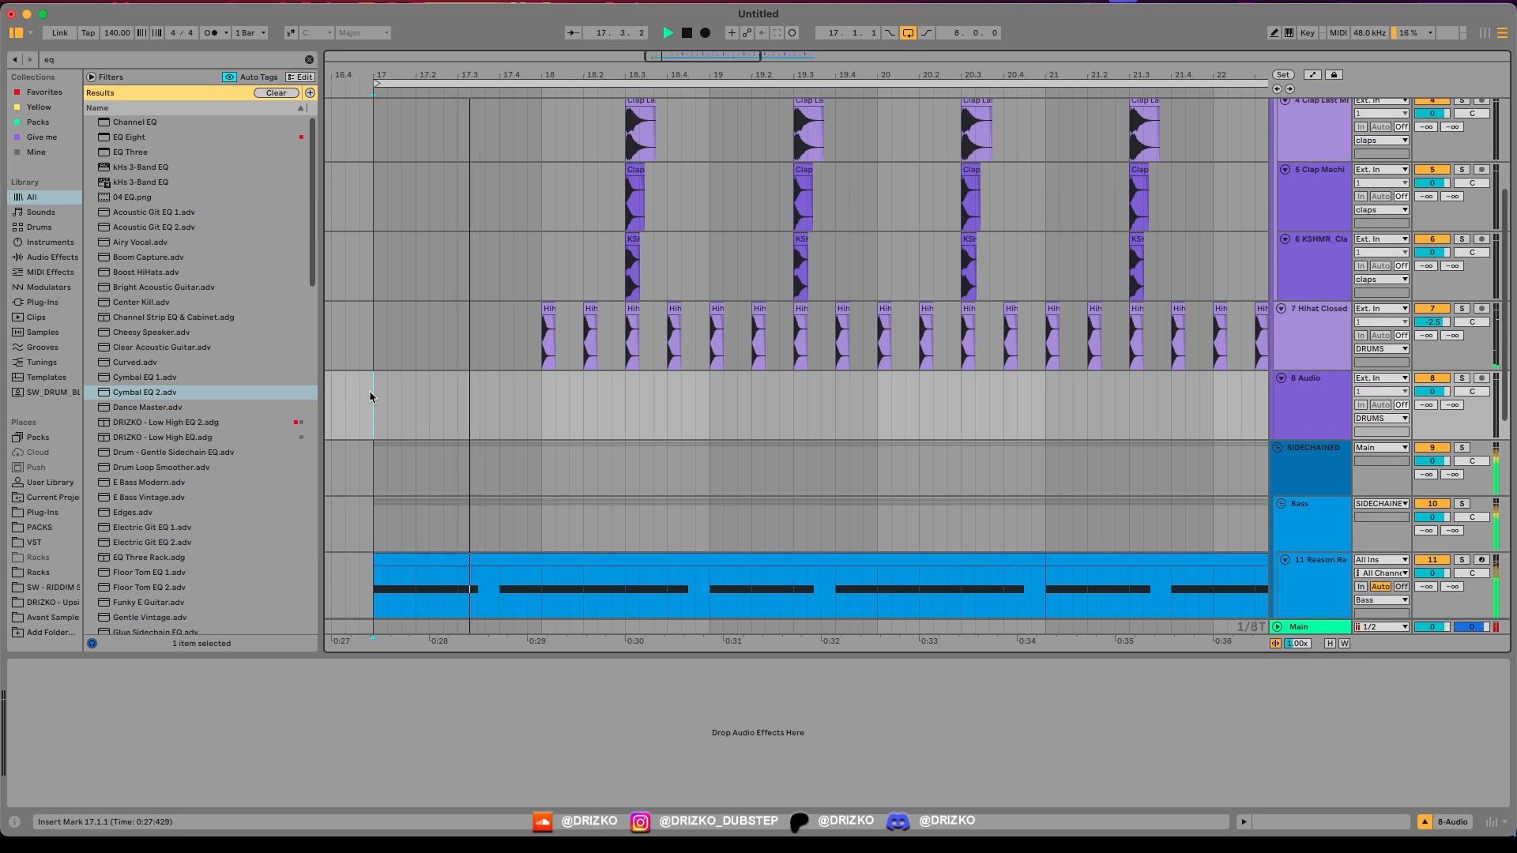
Step: Search the library for "hat" and audition the KSHMR closed hi-hat samples for the beat at 19.4
key(super+f)
text(hat)
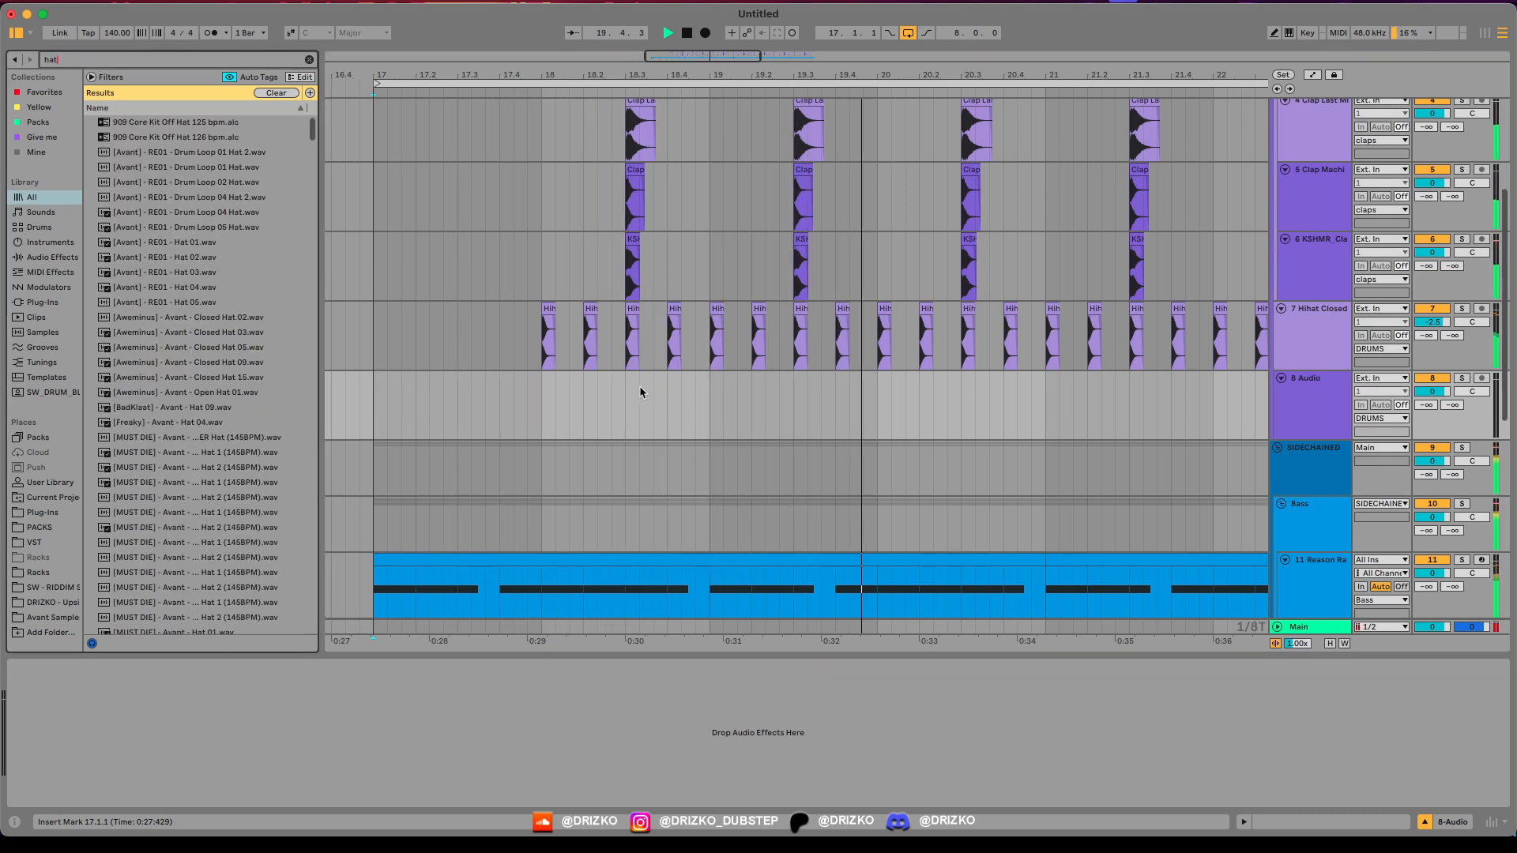
drag(839, 416, 869, 417)
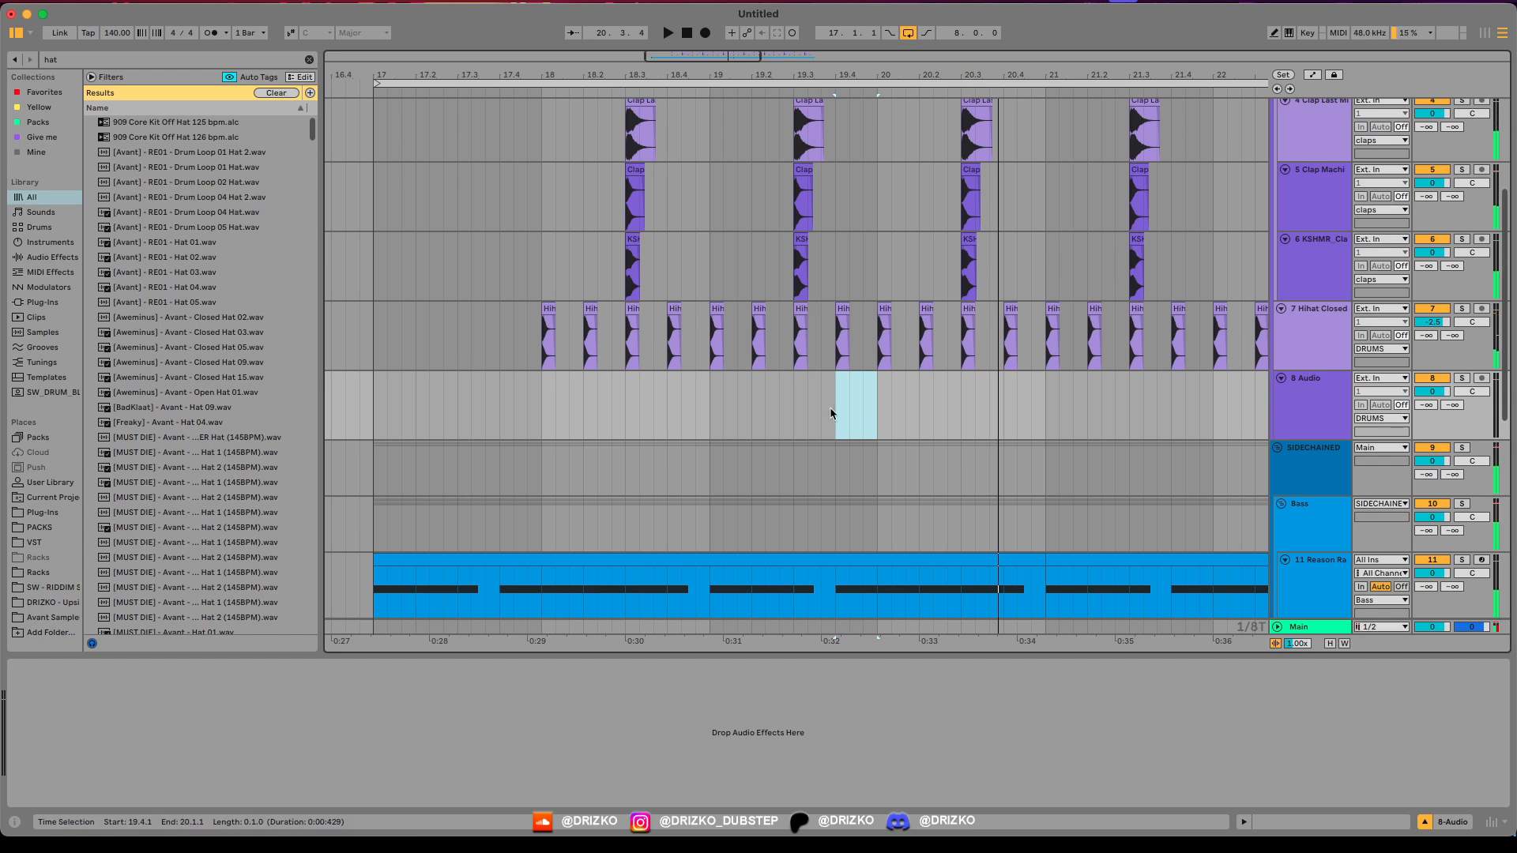
click(195, 455)
scroll(197, 475, down, 5)
click(197, 418)
scroll(197, 418, down, 1)
click(199, 517)
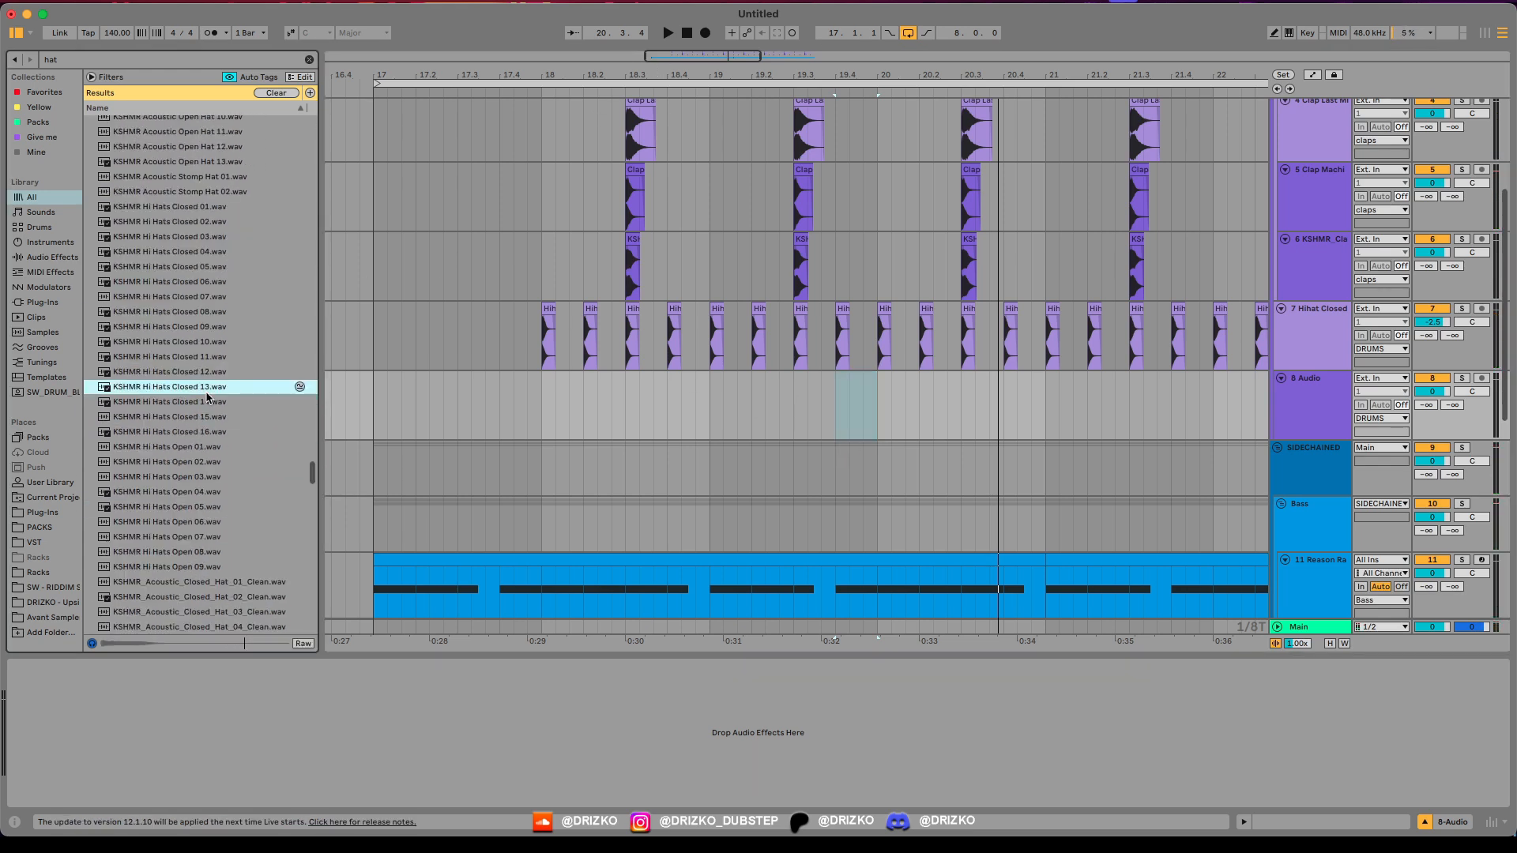
click(199, 360)
Step: Place KSHMR Hi Hats Closed 09 as three triplet hits from 19.4.1 on the new track, audition them, and delete the extra hit at 20.1.1
drag(194, 327, 839, 417)
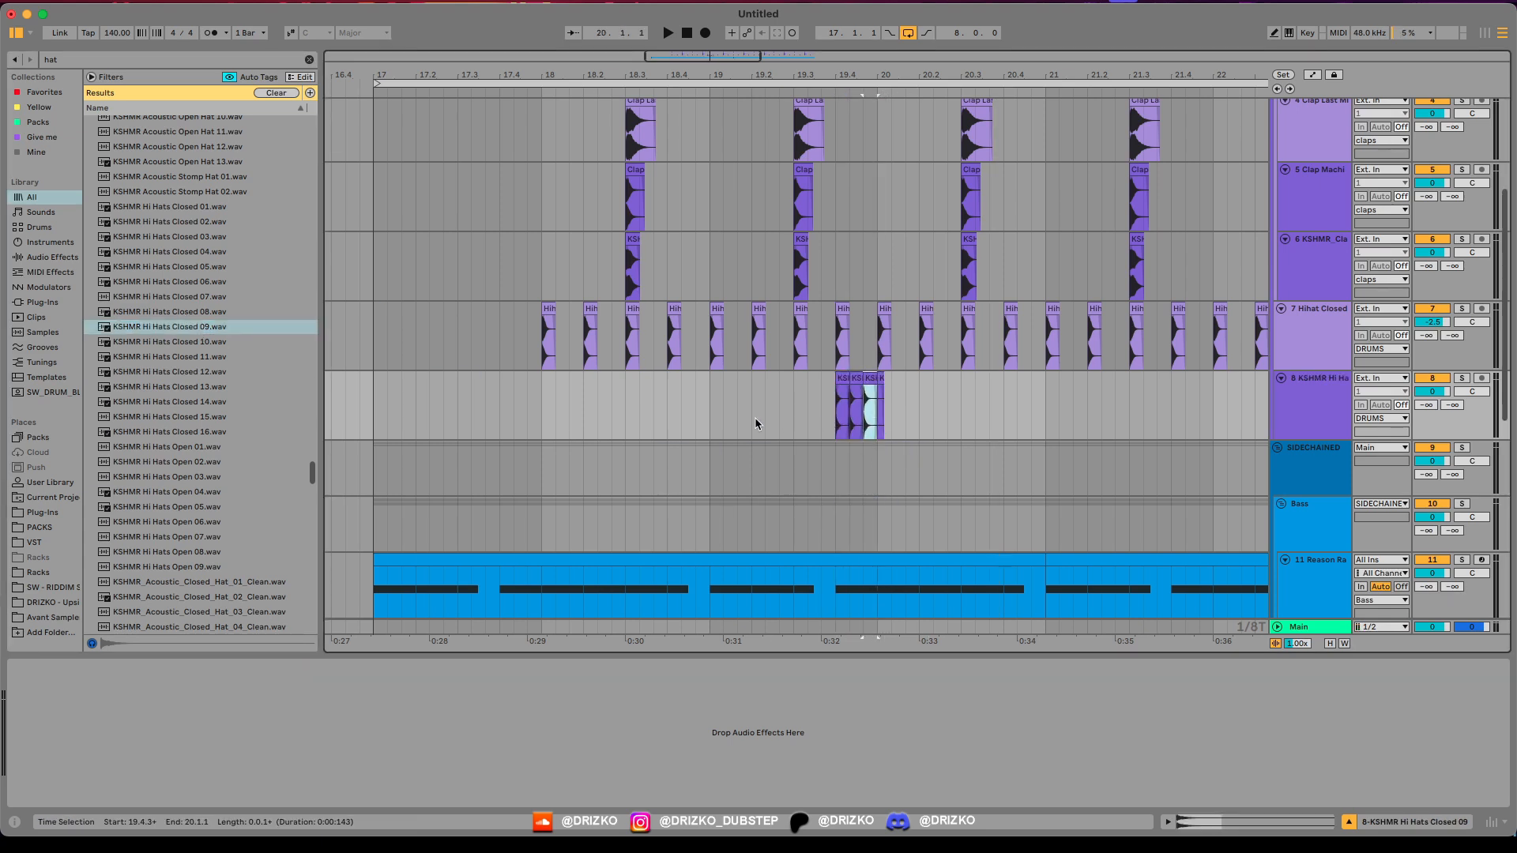
click(797, 427)
key(space)
click(881, 378)
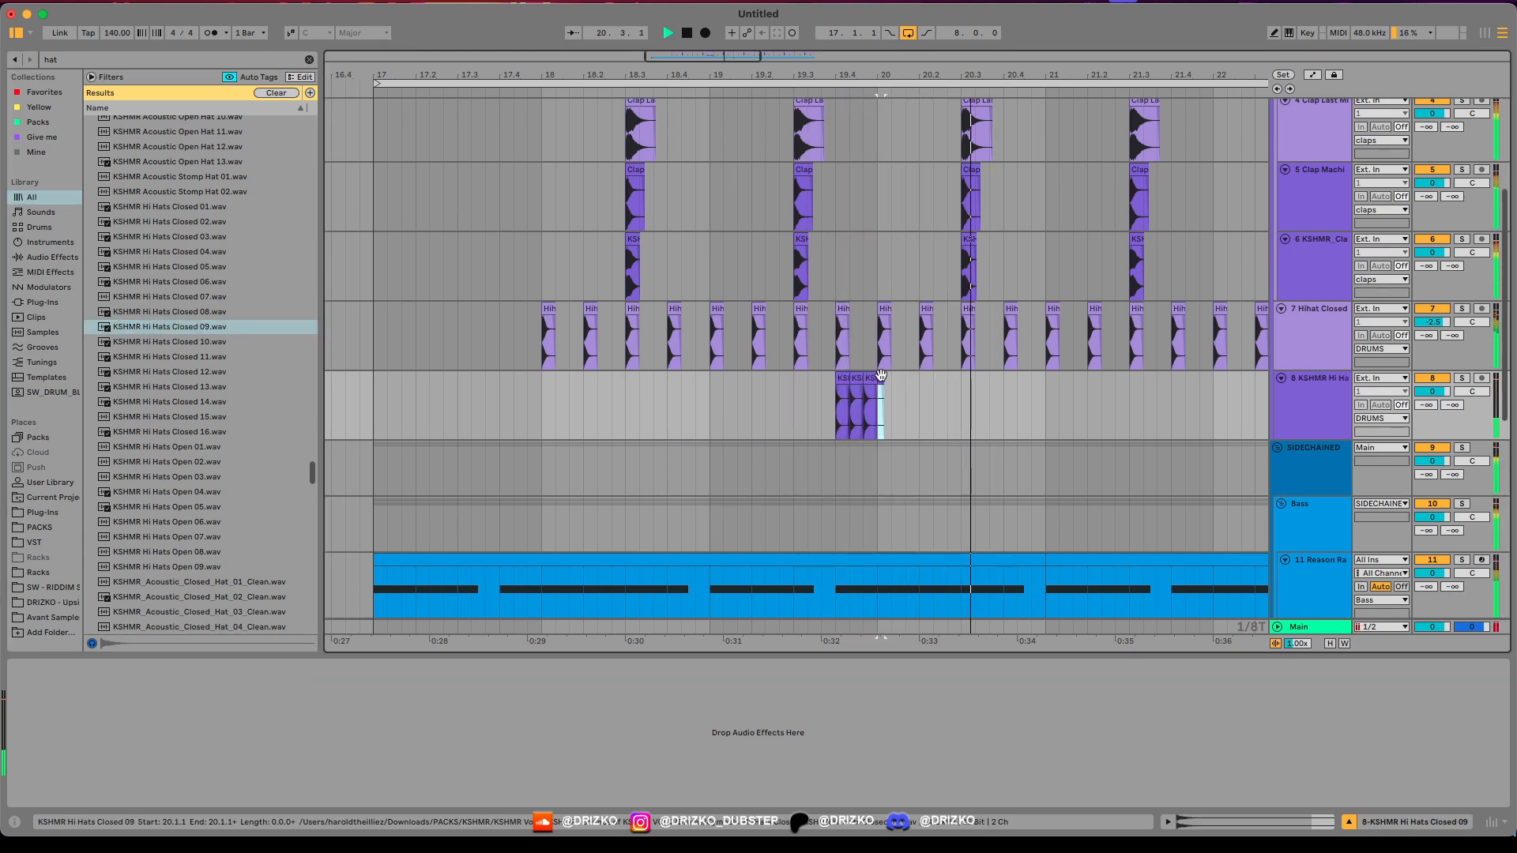
key(space)
Step: Load a Vocoder on the KSHMR hi-hat track, add an EQ Eight with a 441 Hz low cut, and play the hats soloed
key(super+f)
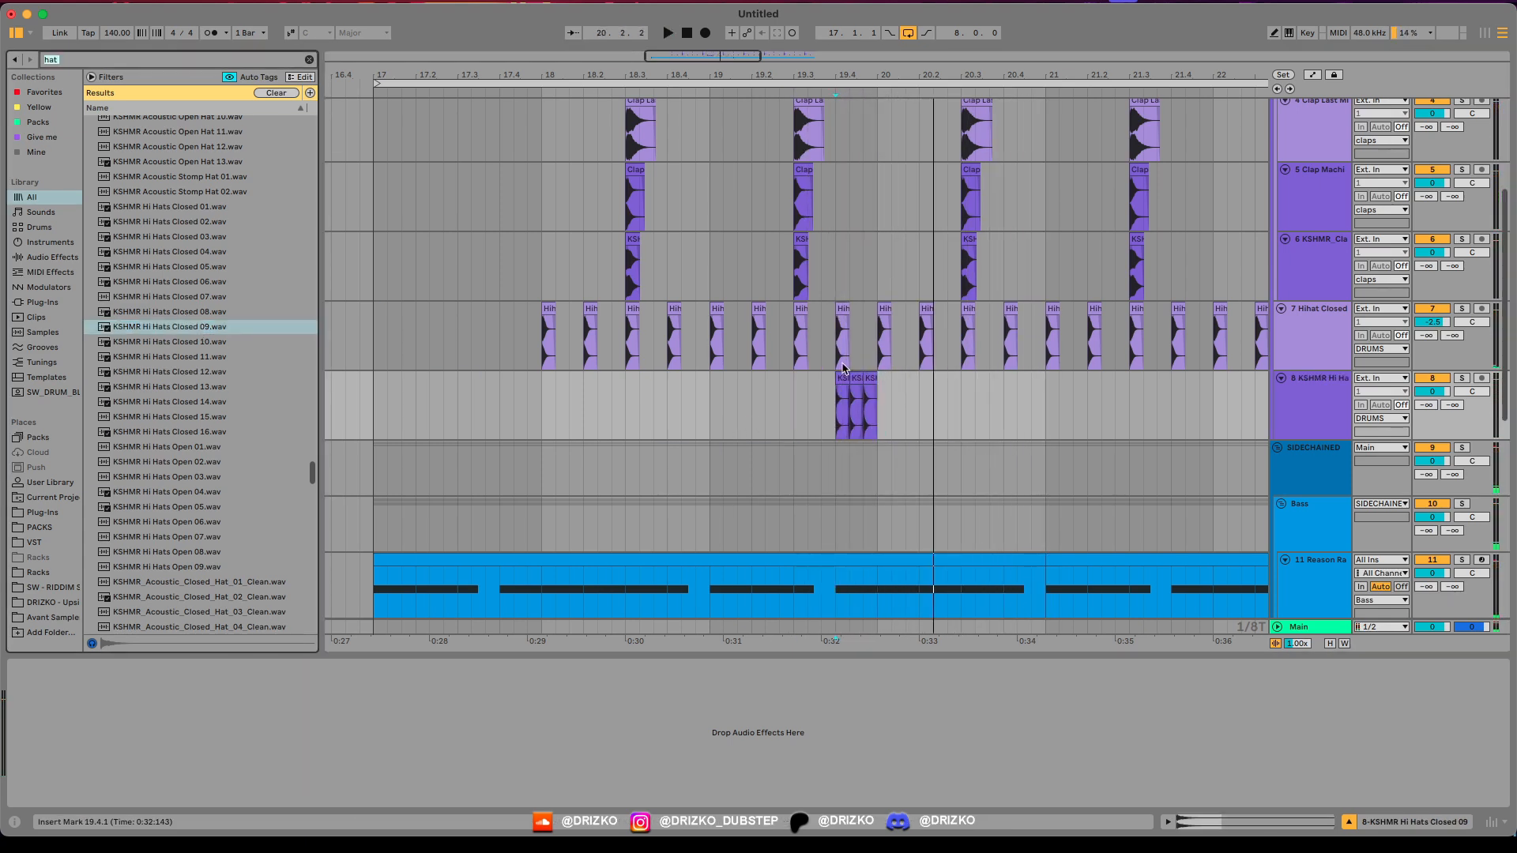
text(vocoder)
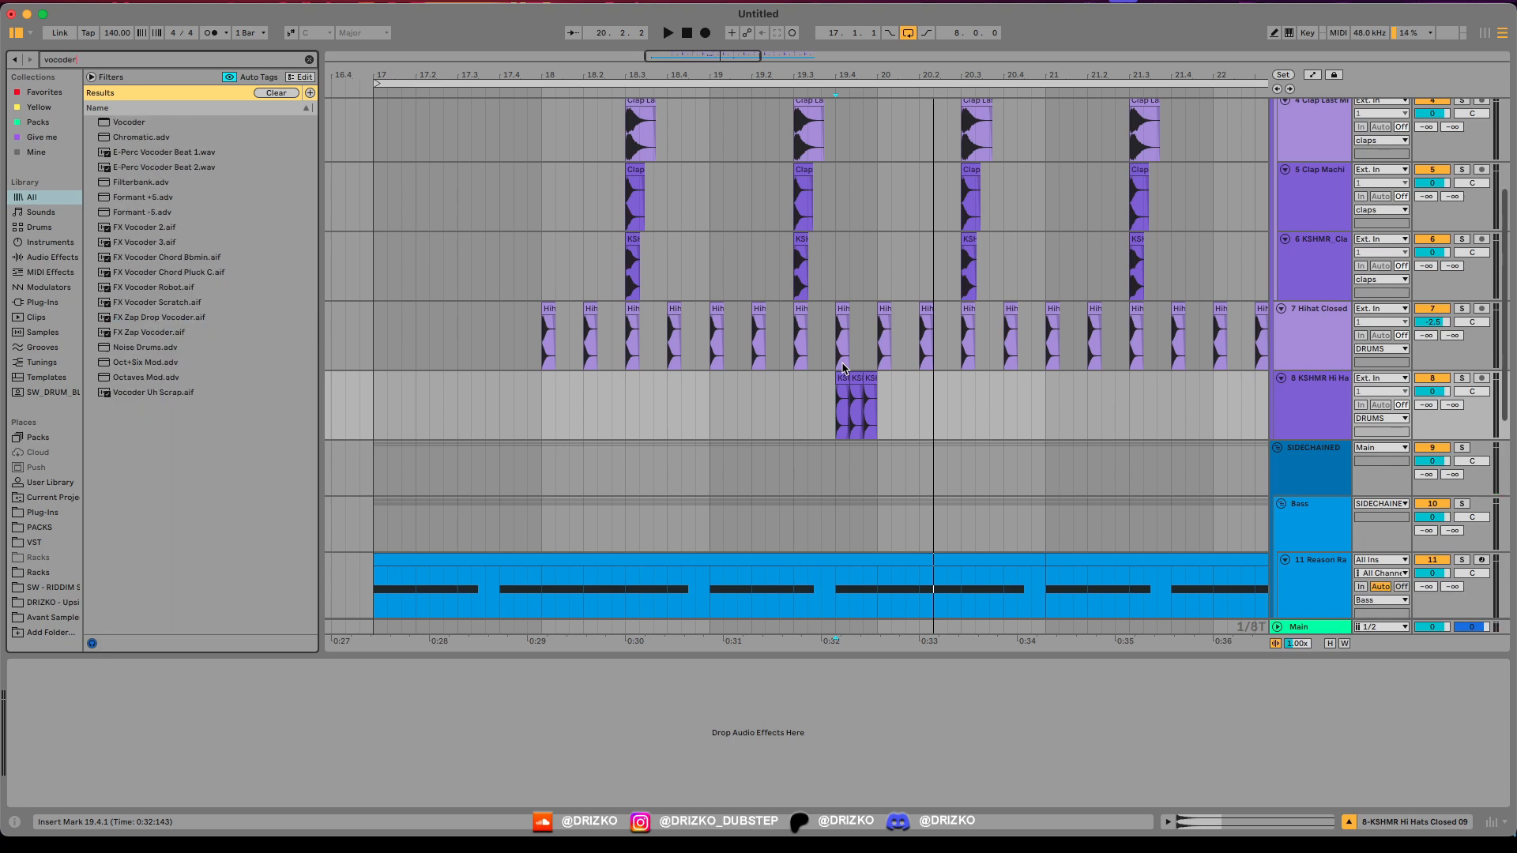
key(Down)
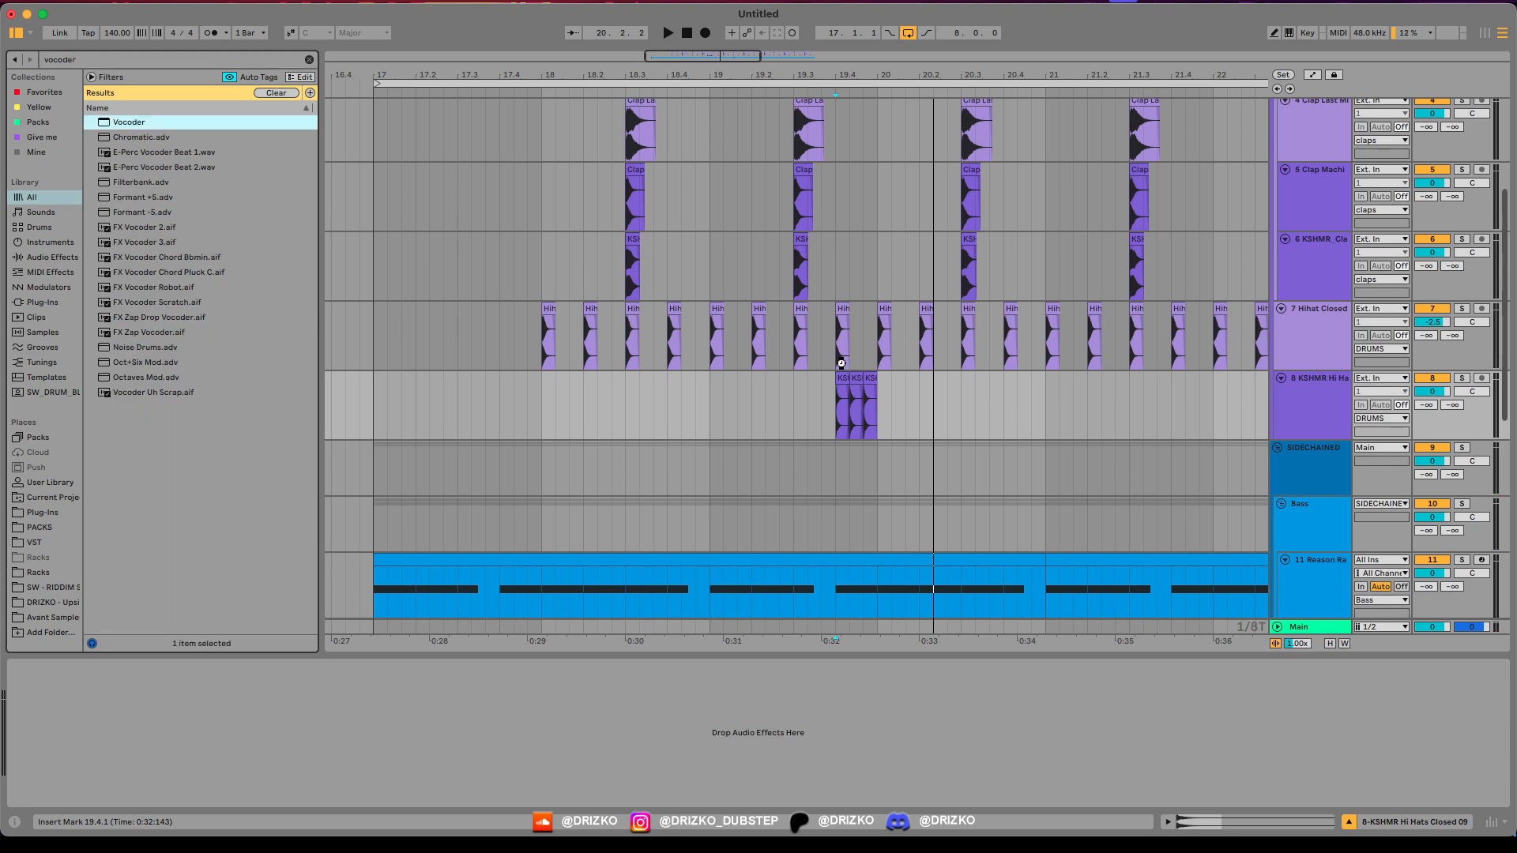
key(Return)
click(936, 417)
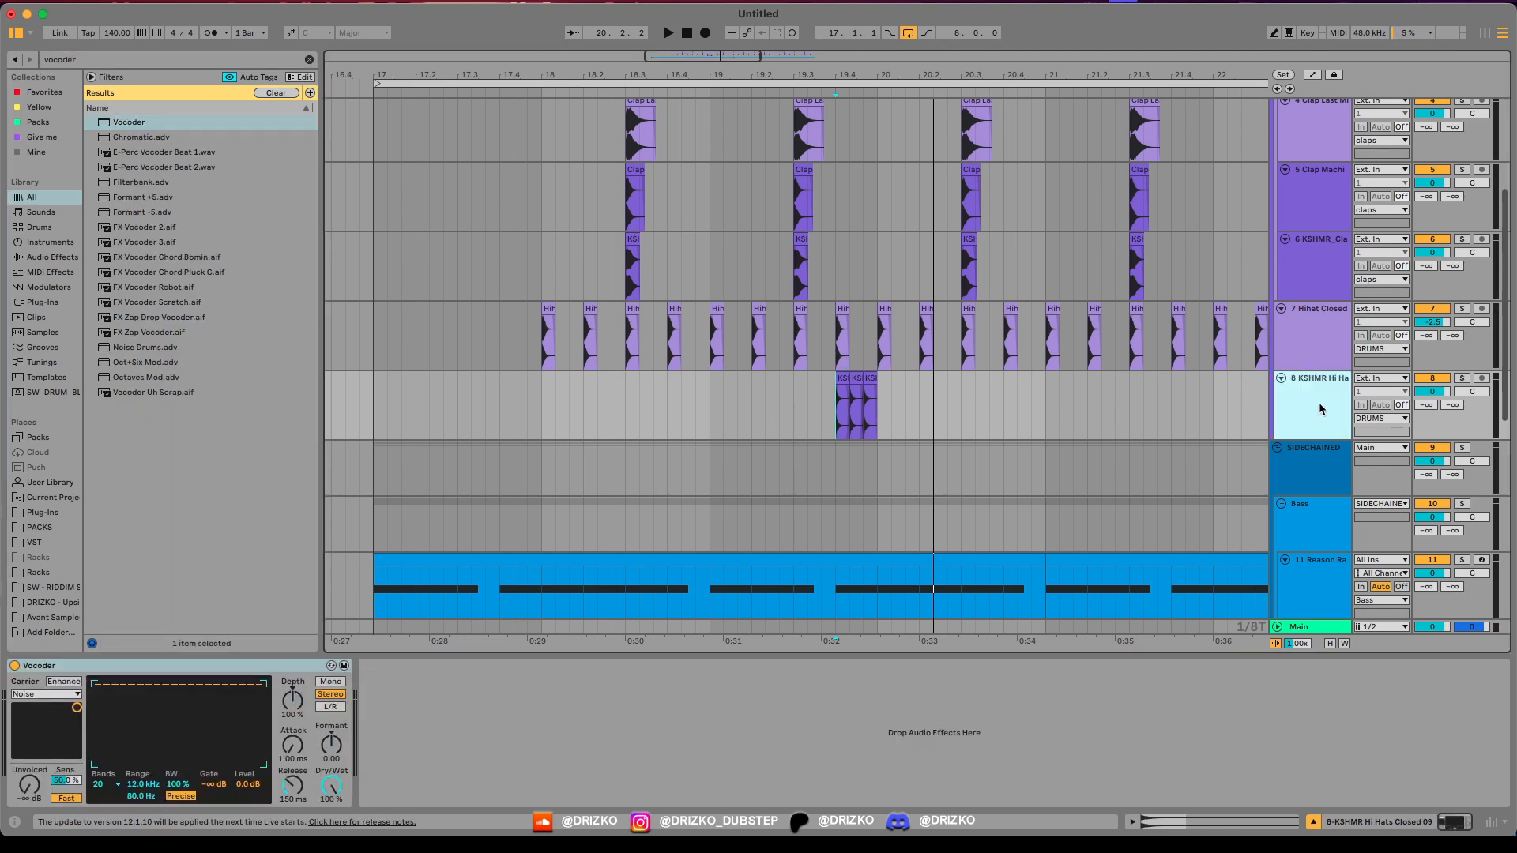
key(space)
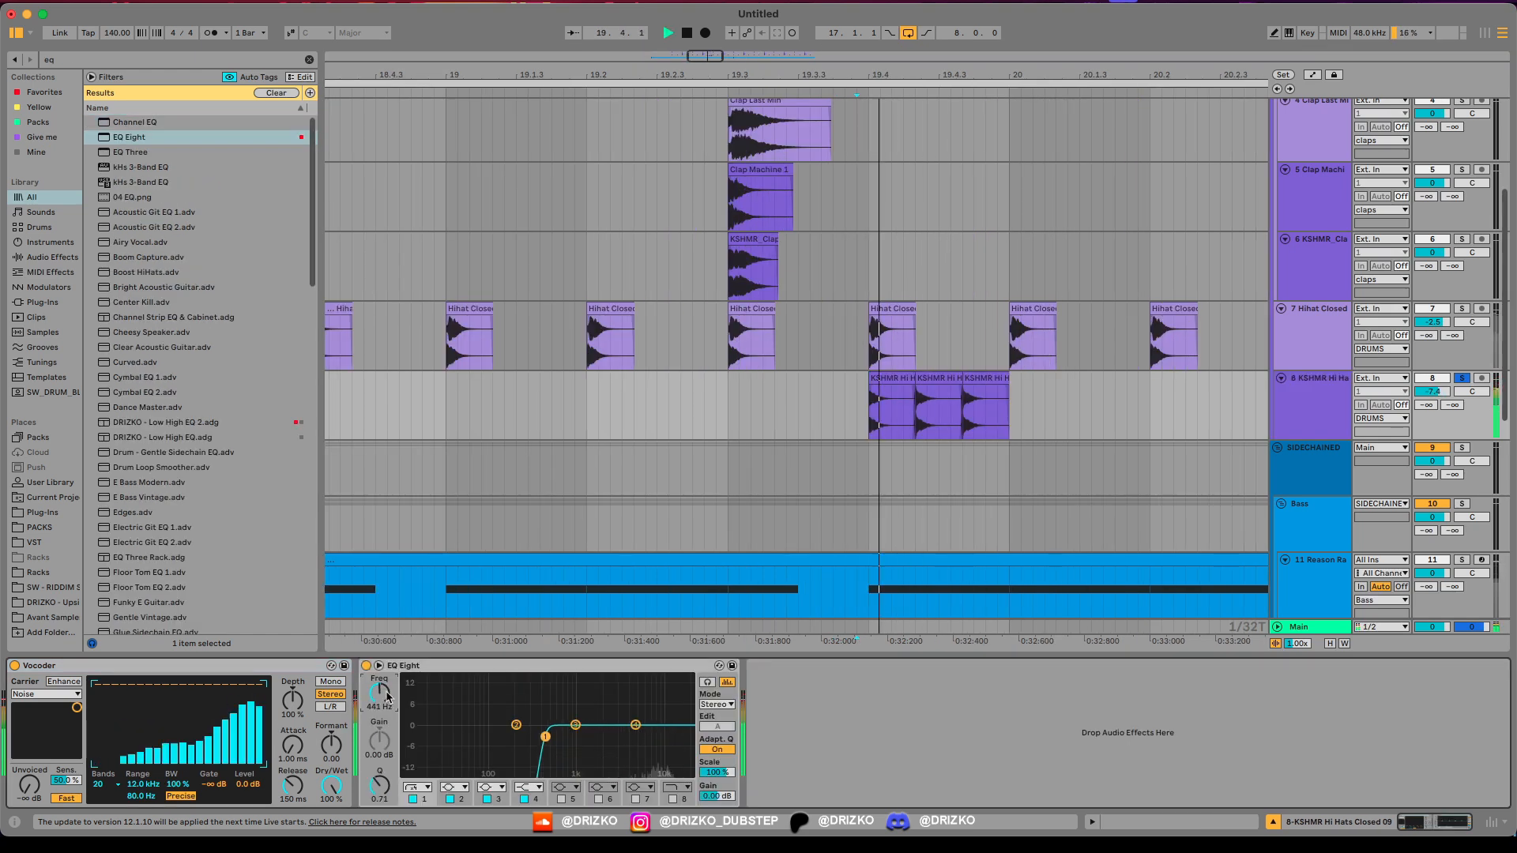
Step: Add two single hats early in bar 19 and a triplet group at 20.3 on the KSHMR hi-hat track, and play them in context
click(401, 410)
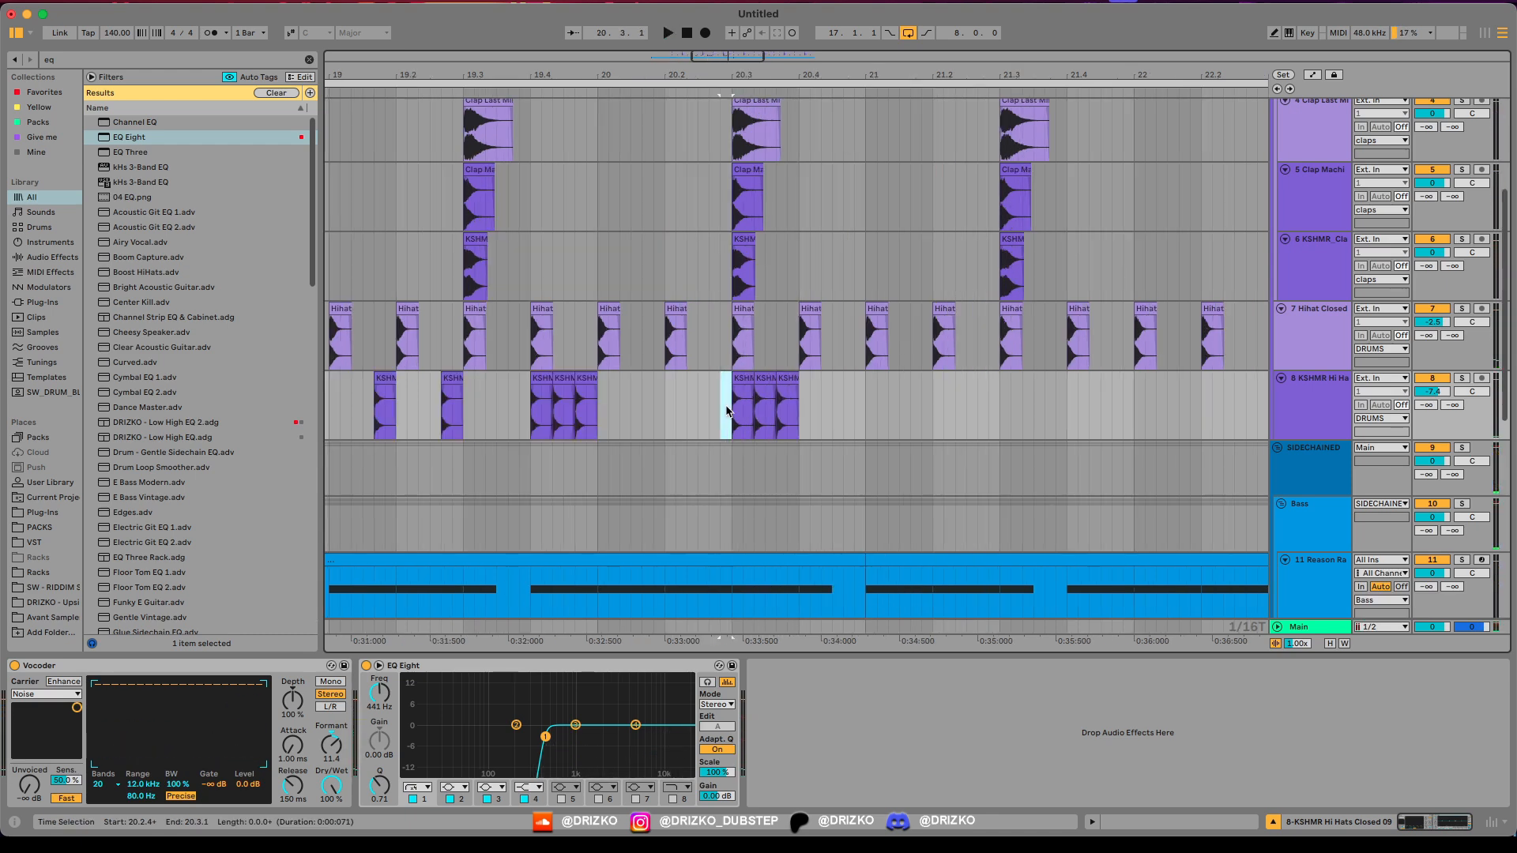
scroll(725, 412, down, 5)
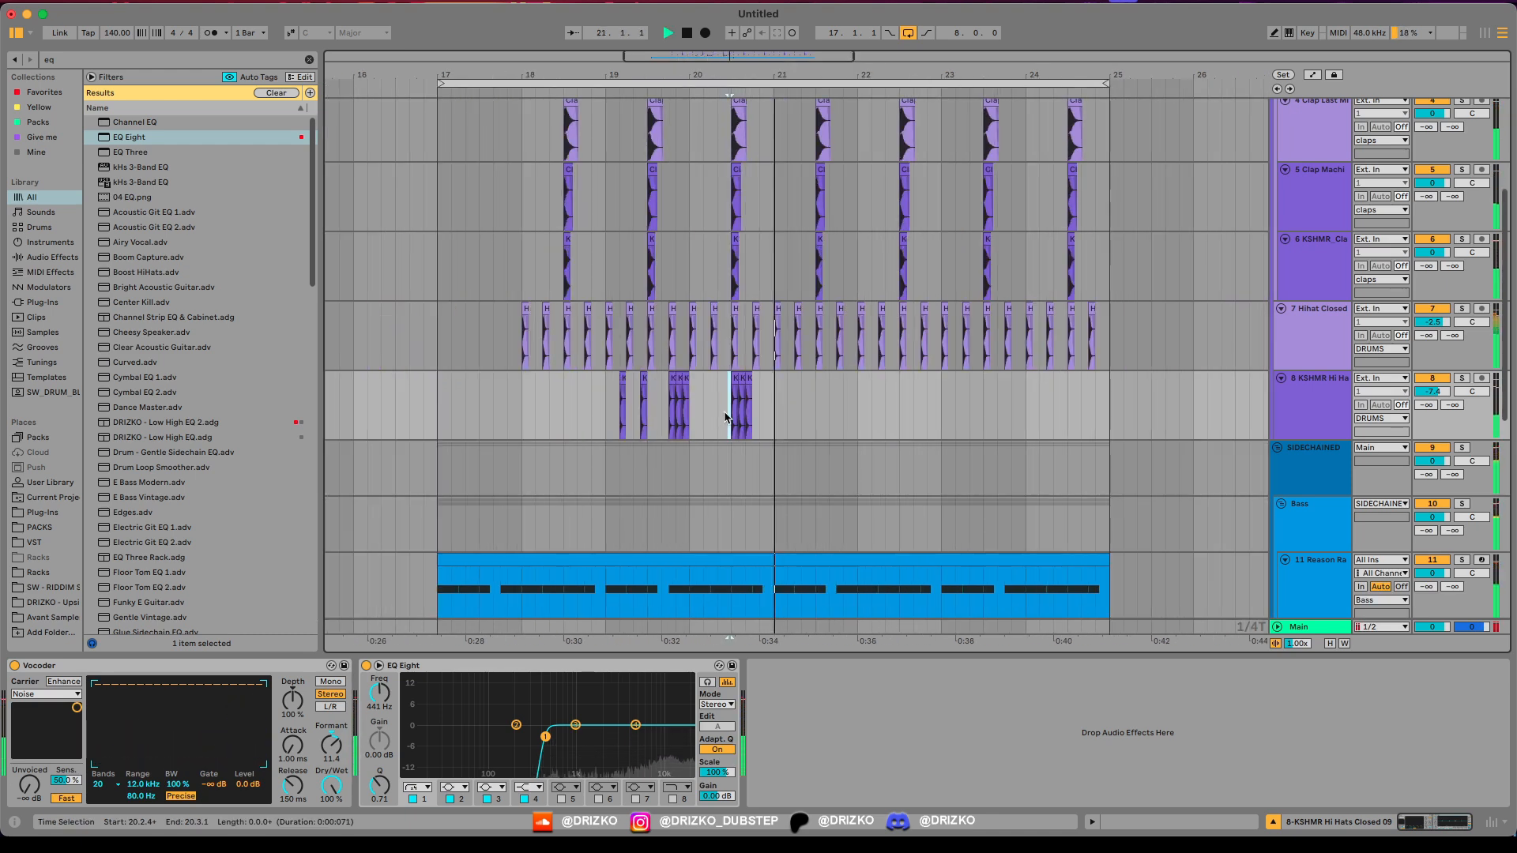
click(526, 417)
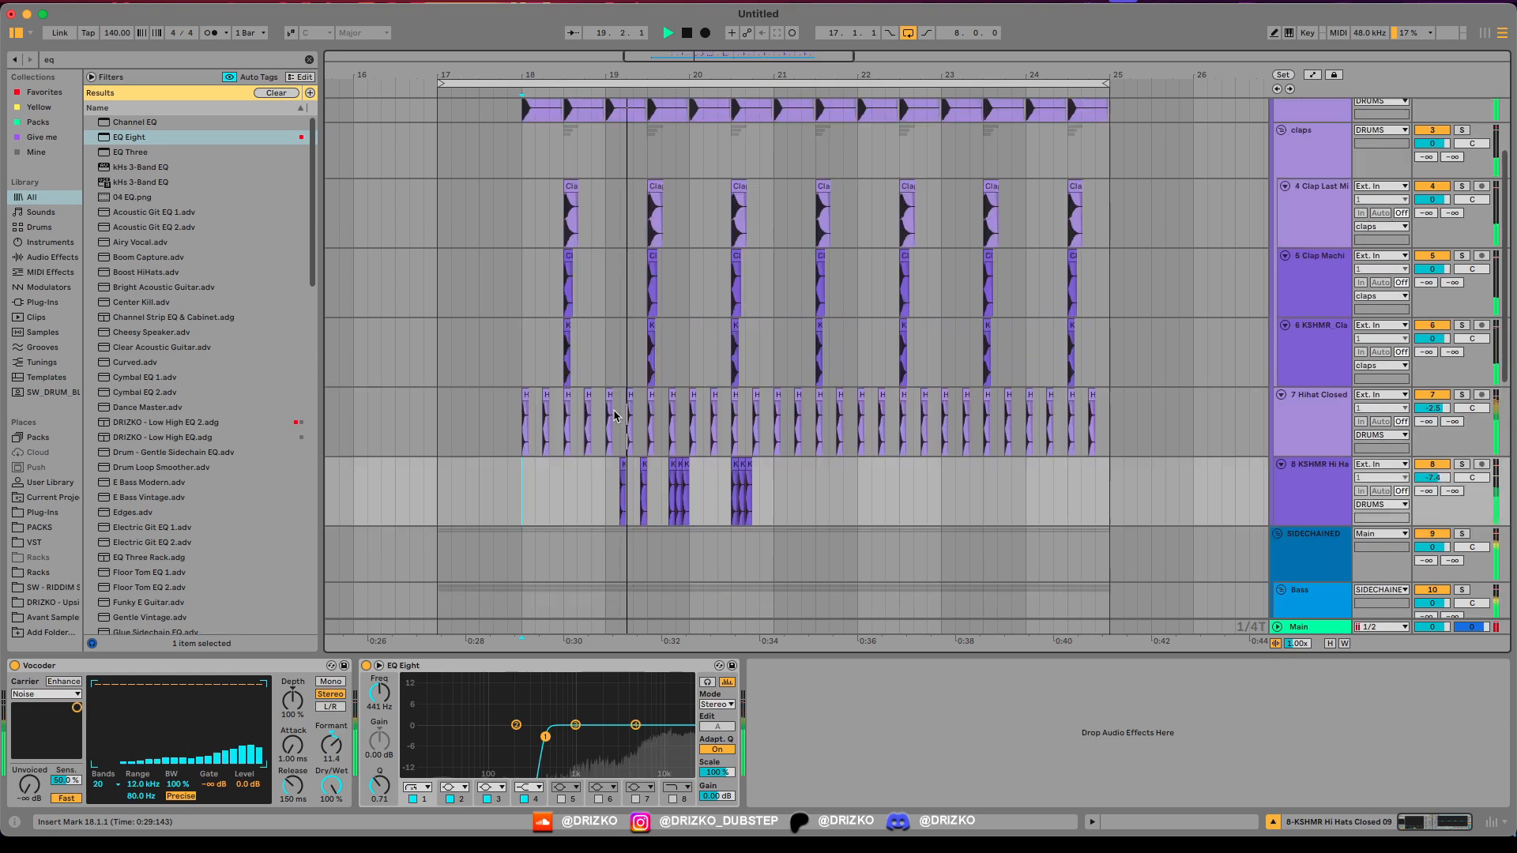
Step: Set the claps group's volume to -2.4 dB while the loop plays
scroll(1335, 237, up, 3)
click(1339, 226)
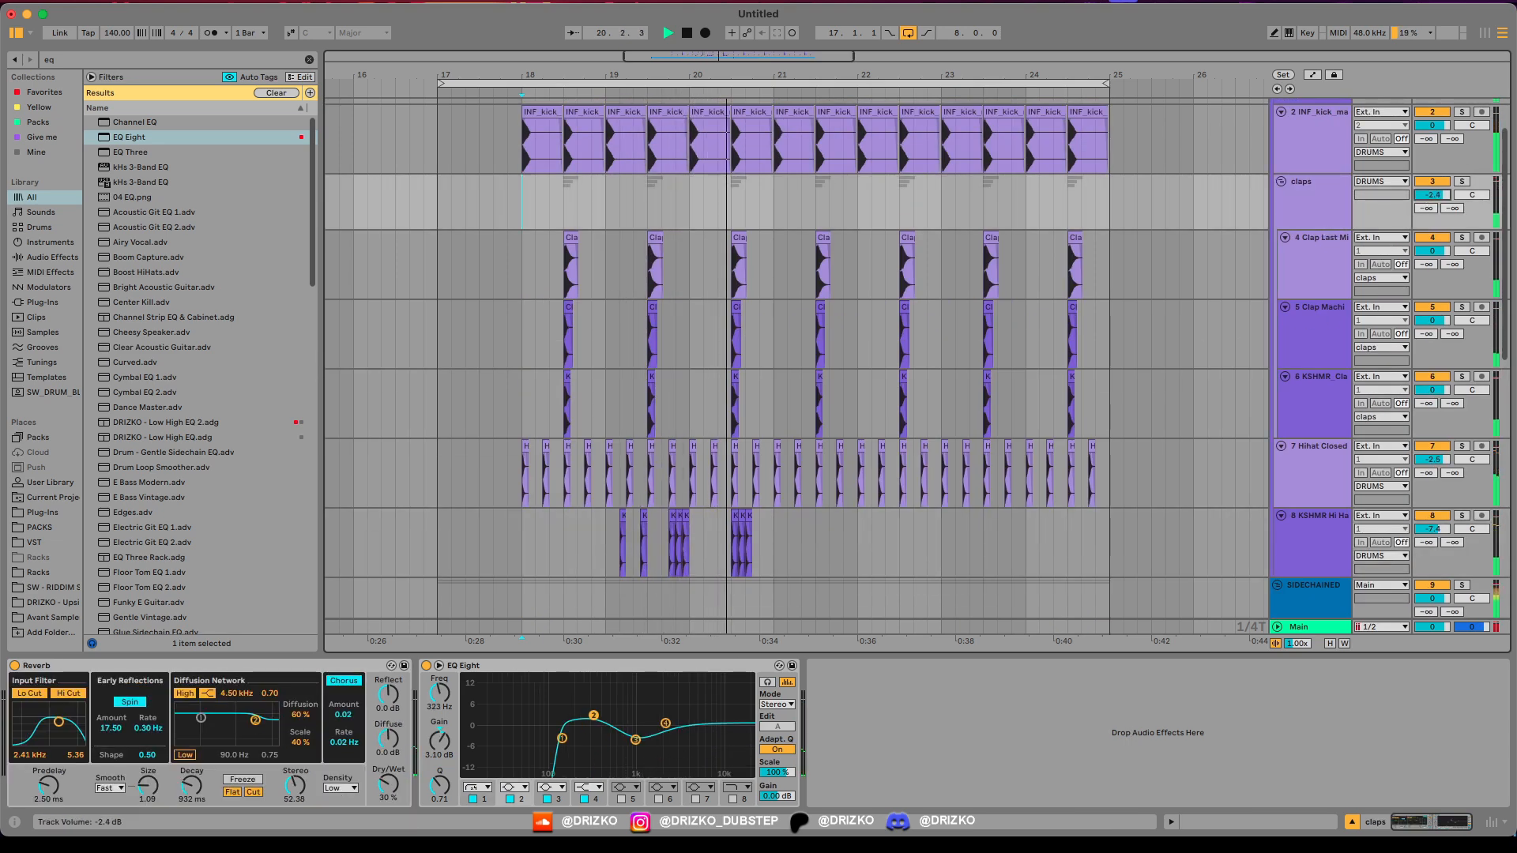
scroll(1031, 363, down, 3)
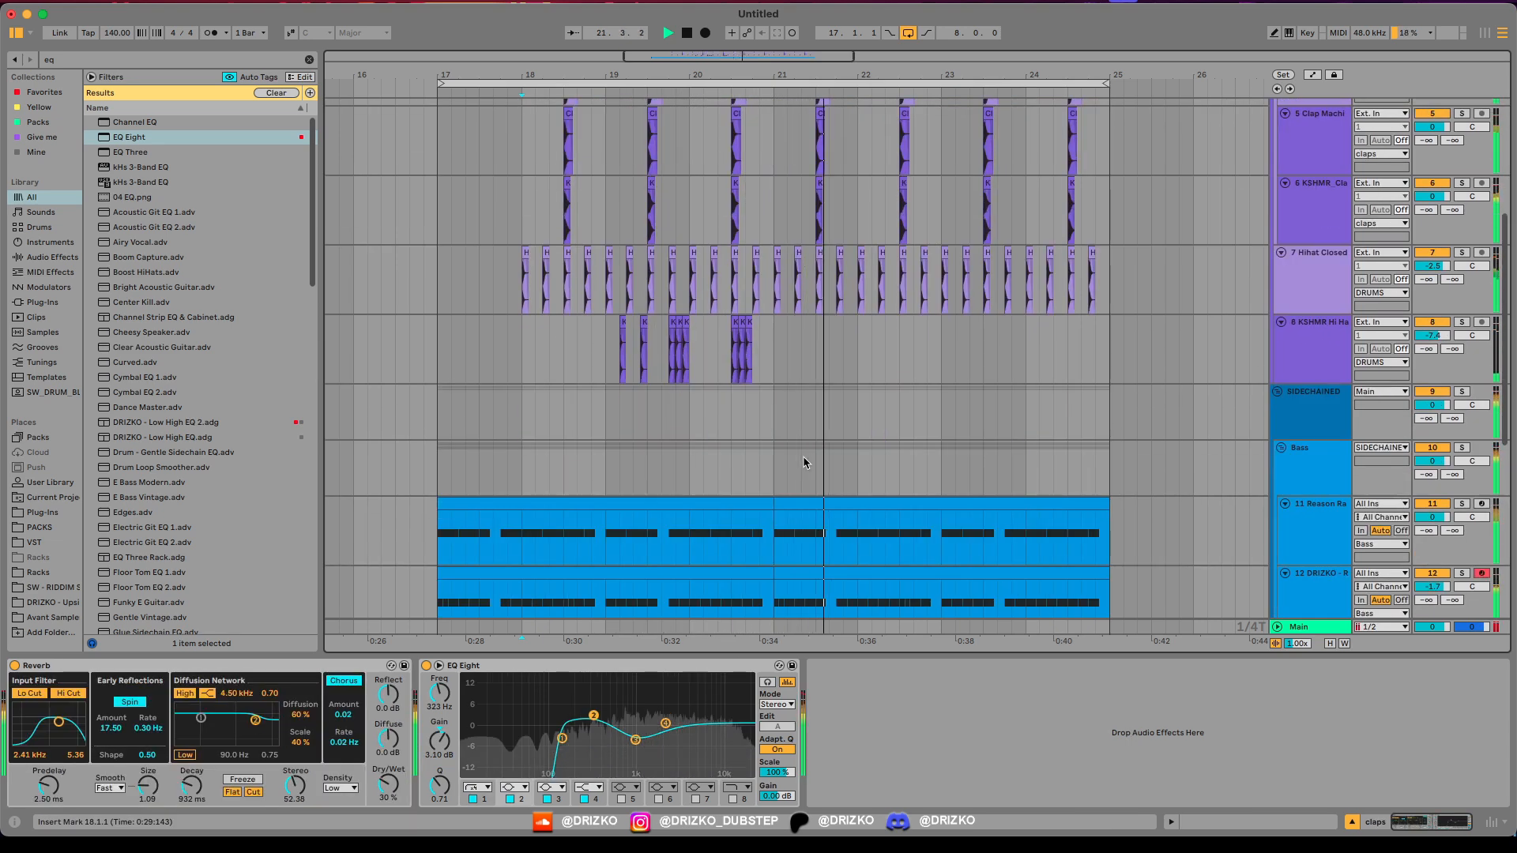
Step: Duplicate the KSHMR hi-hat pattern of bars 17 to 20 over bars 21 to 24
key(space)
drag(477, 339, 787, 355)
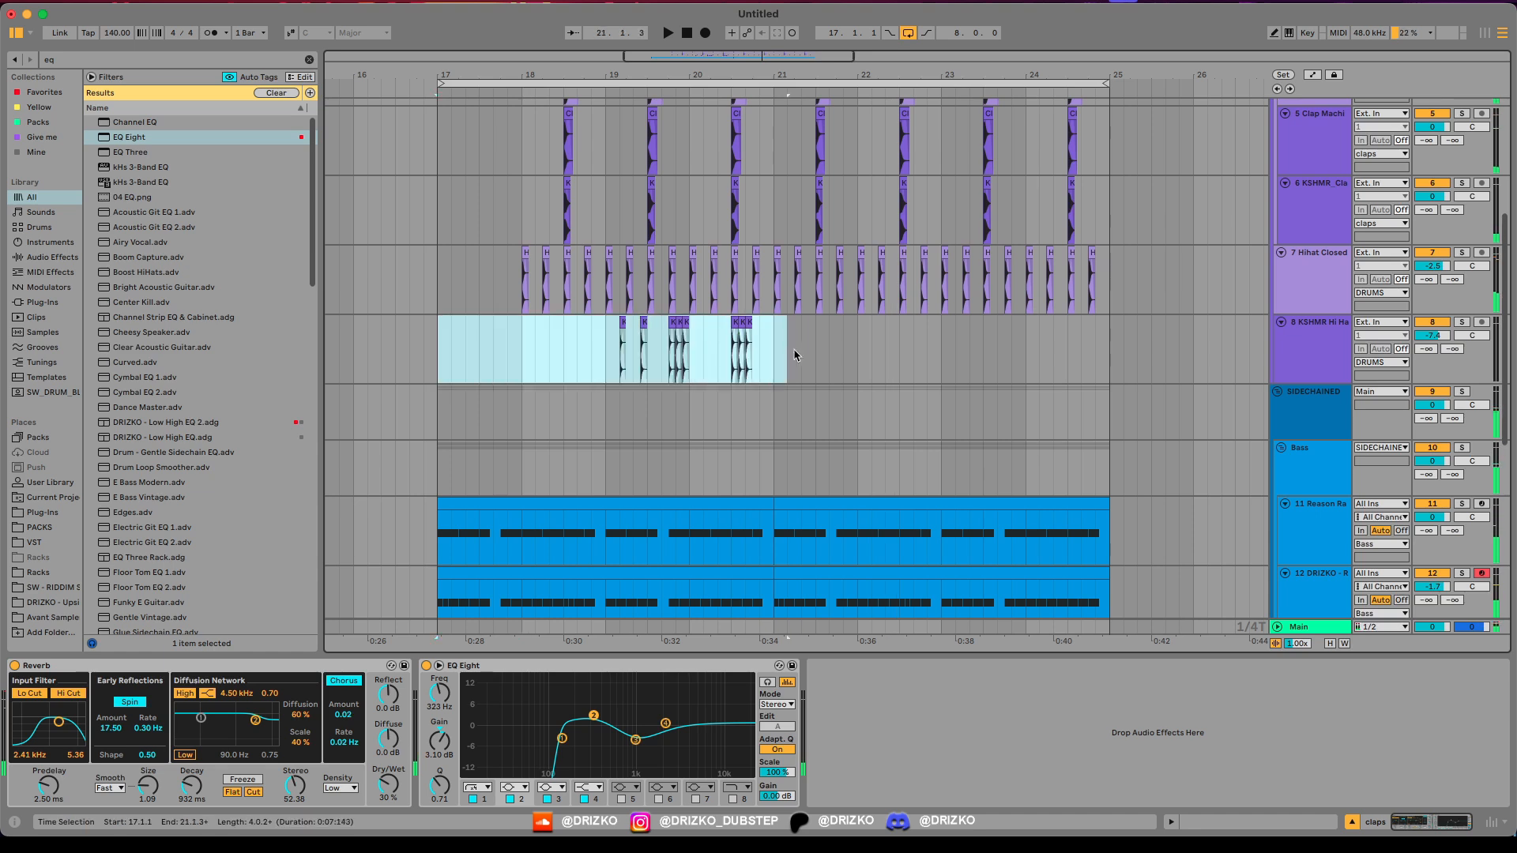
key(super+d)
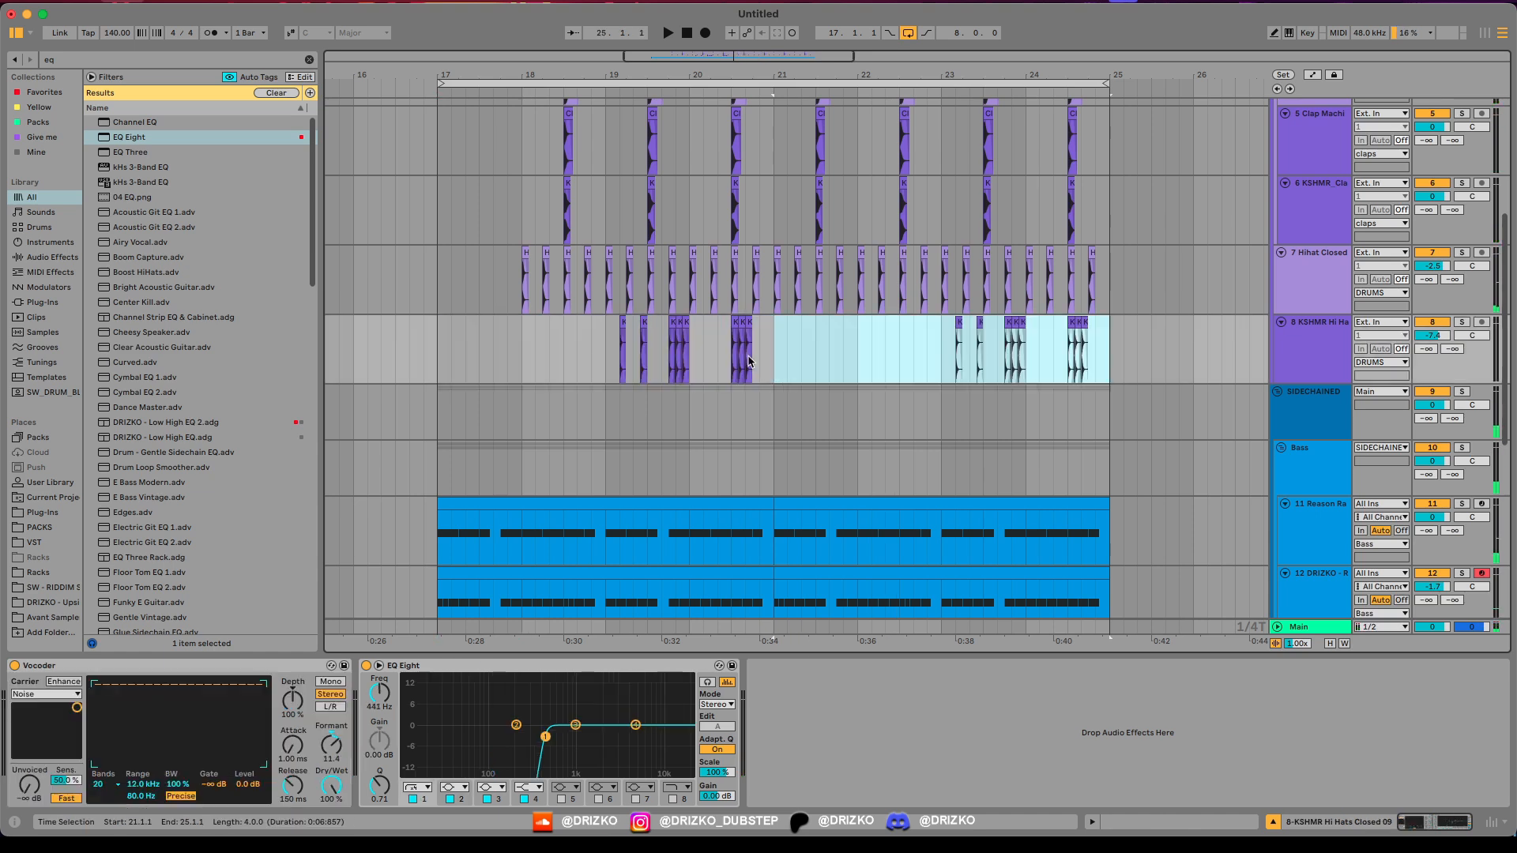
click(789, 349)
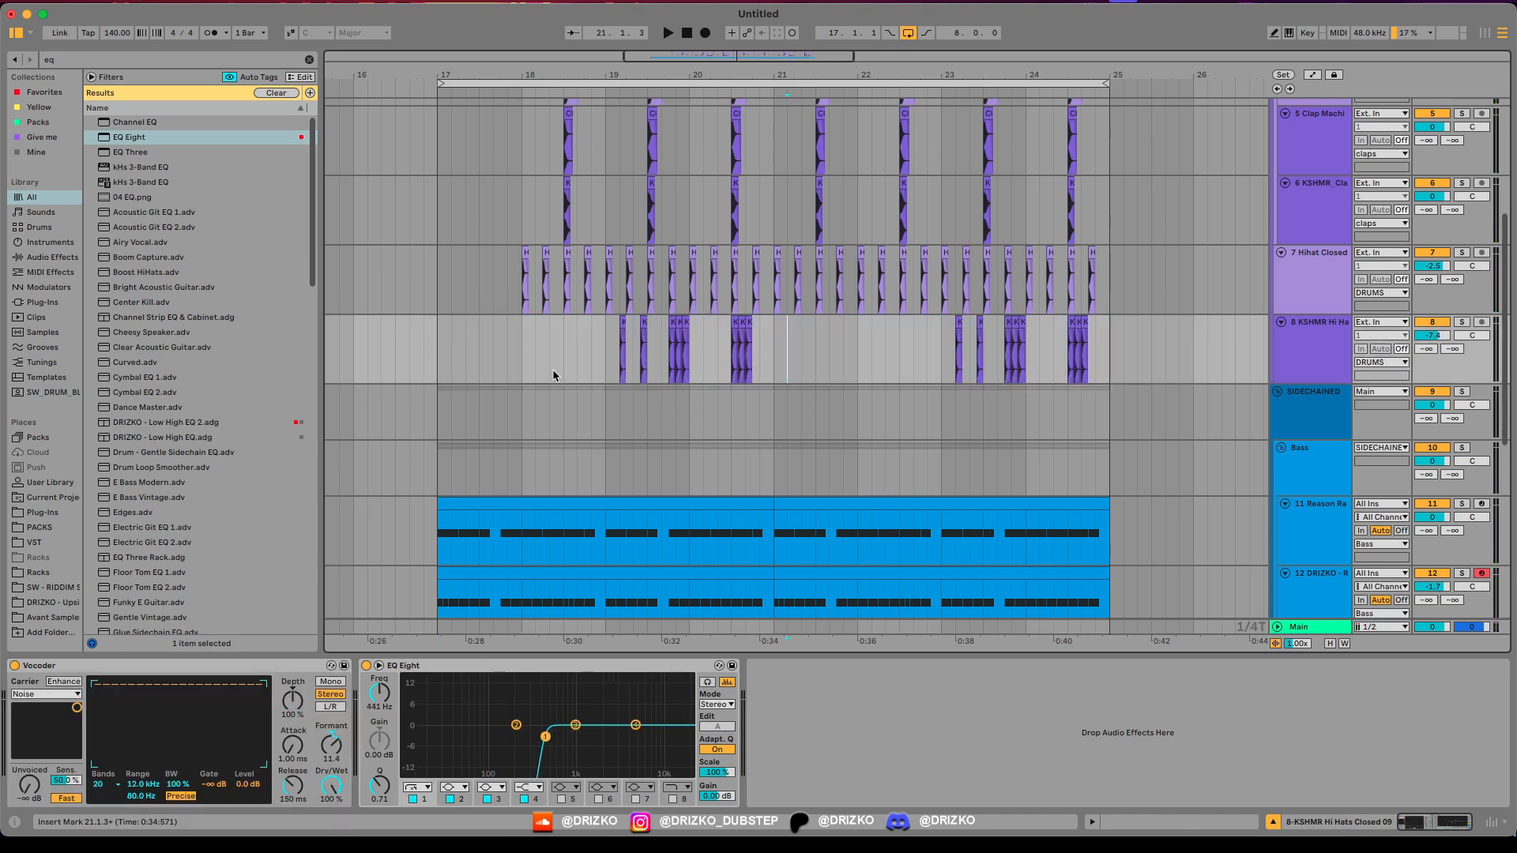
Step: Search the library for "laser" and audition the samples UMRU_fx_riser_laser_scream and SW_DRUM_BLOCKZ_PERC_LASER
scroll(682, 385, up, 2)
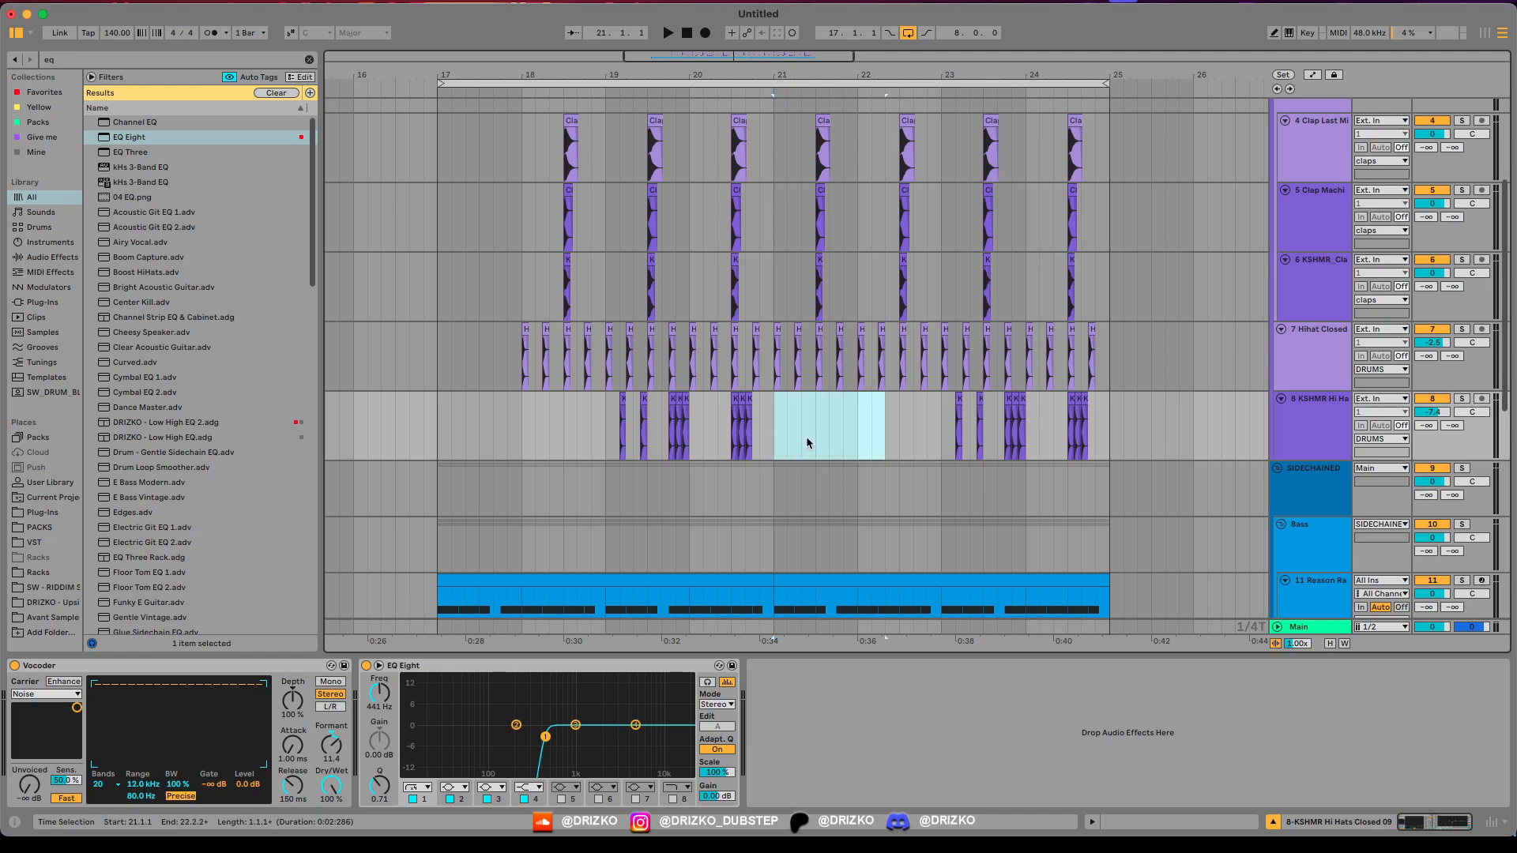
scroll(806, 436, down, 5)
scroll(830, 451, up, 6)
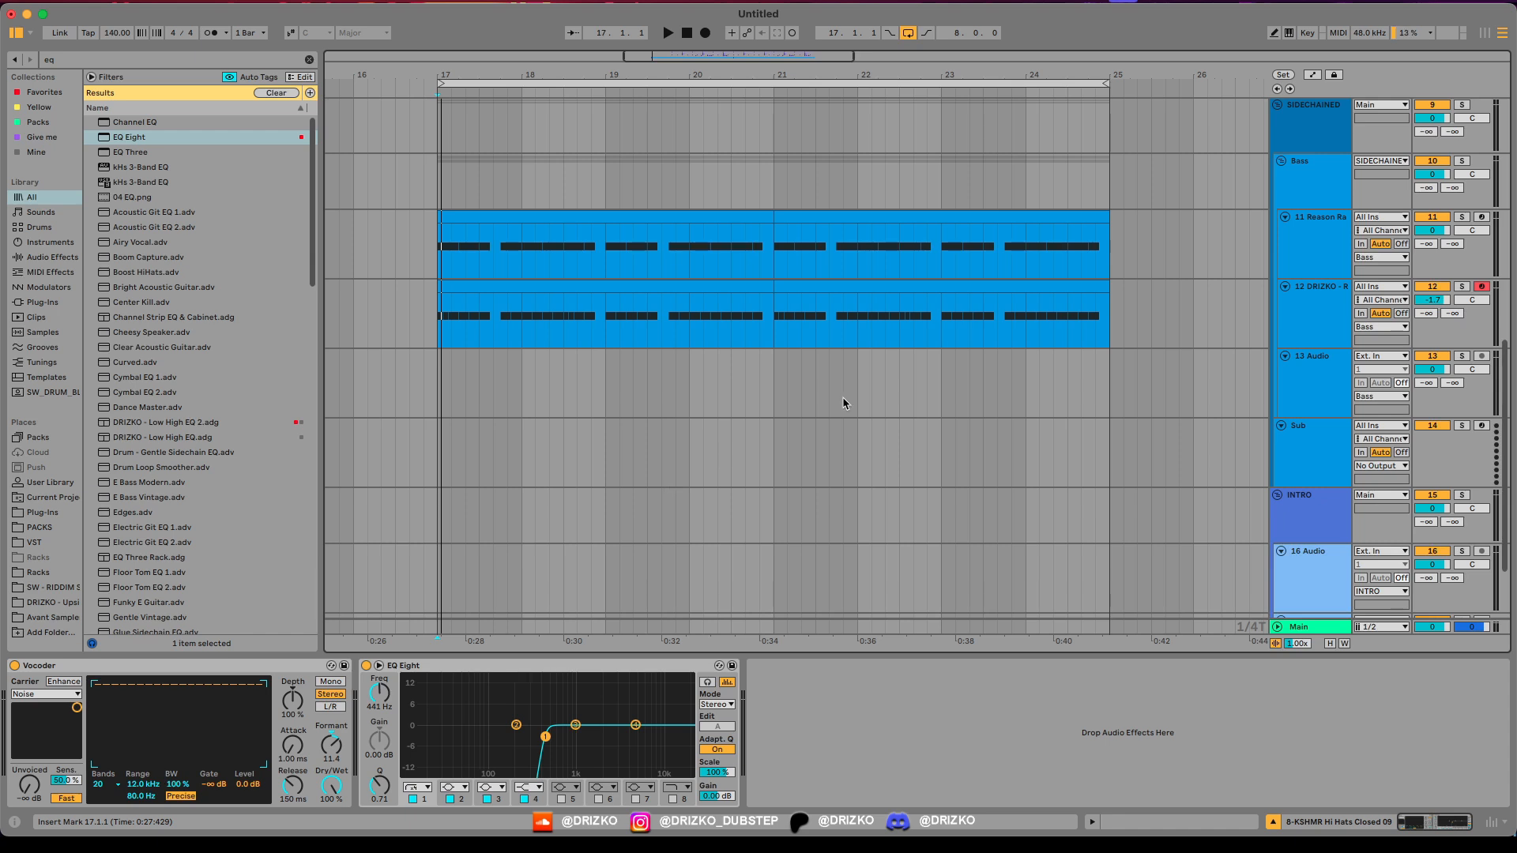
scroll(842, 400, up, 6)
scroll(784, 419, down, 4)
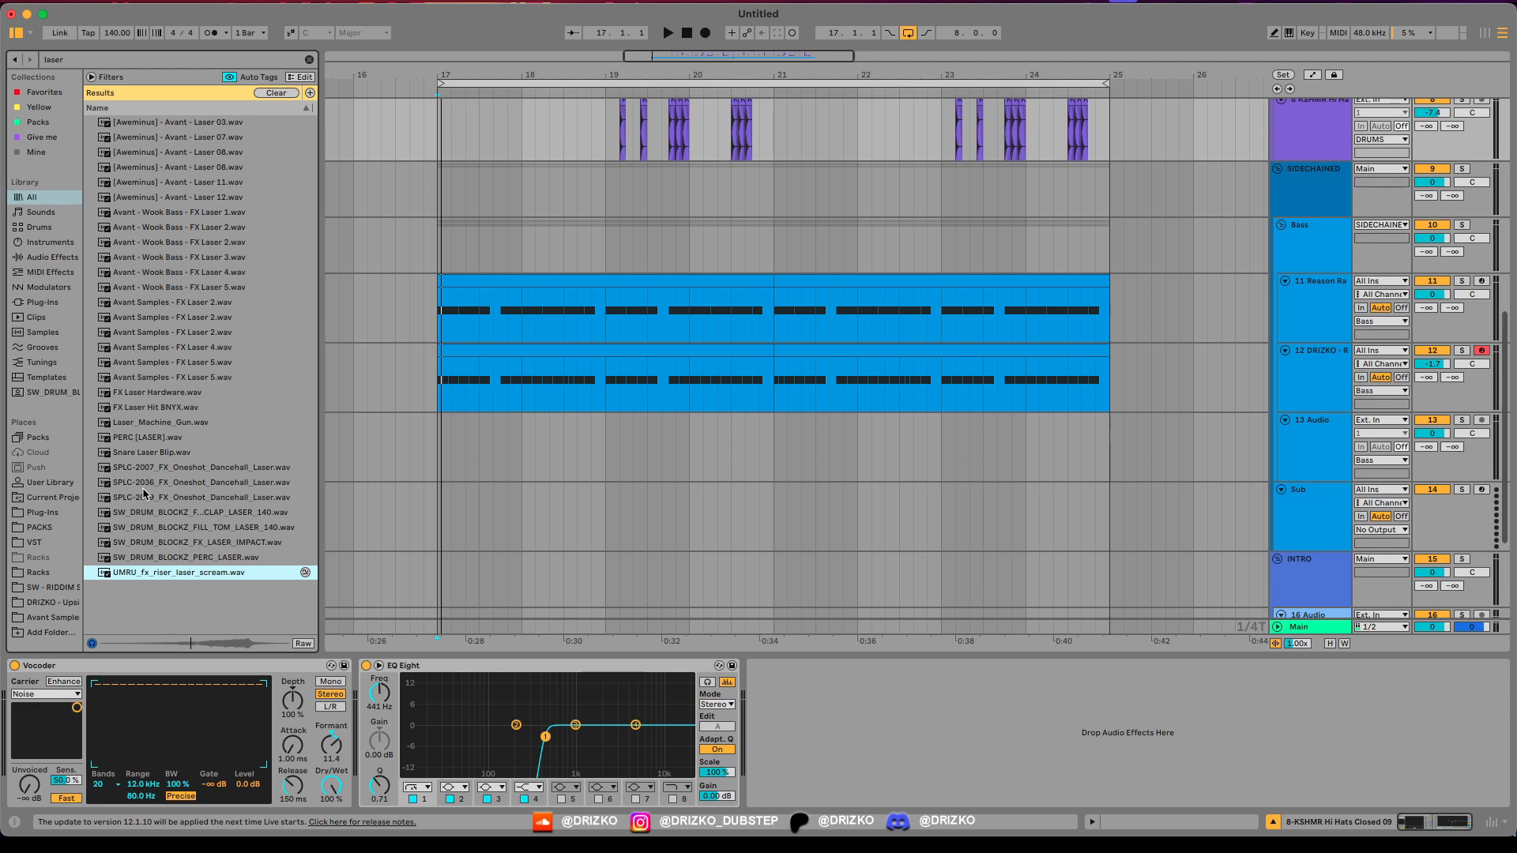
key(Up)
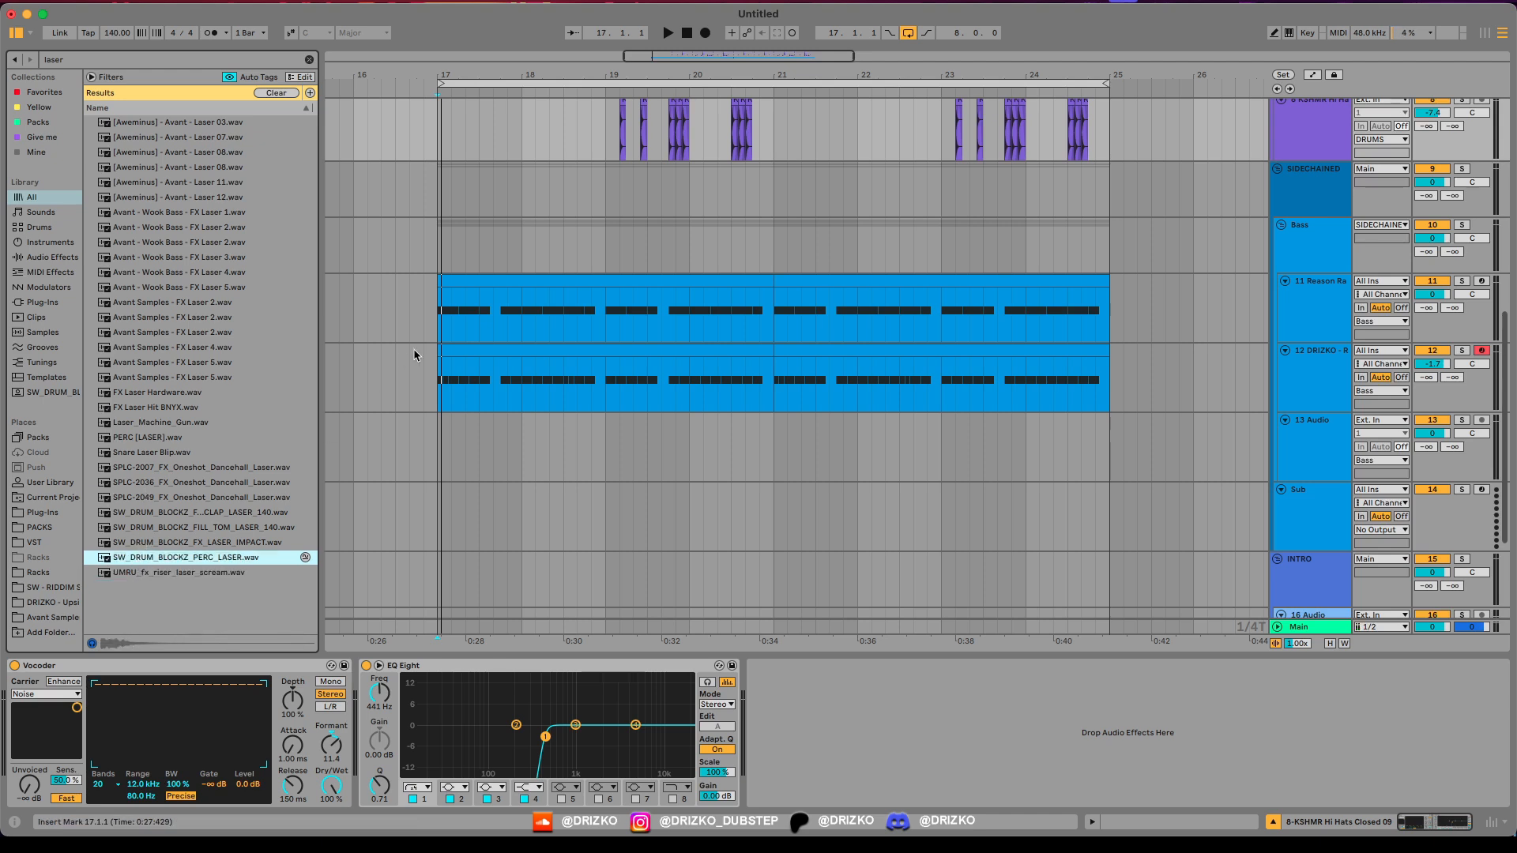
Step: Play the opening bass bar from 17.1.1 on the empty audio track below the Riddim Sub
click(437, 463)
key(space)
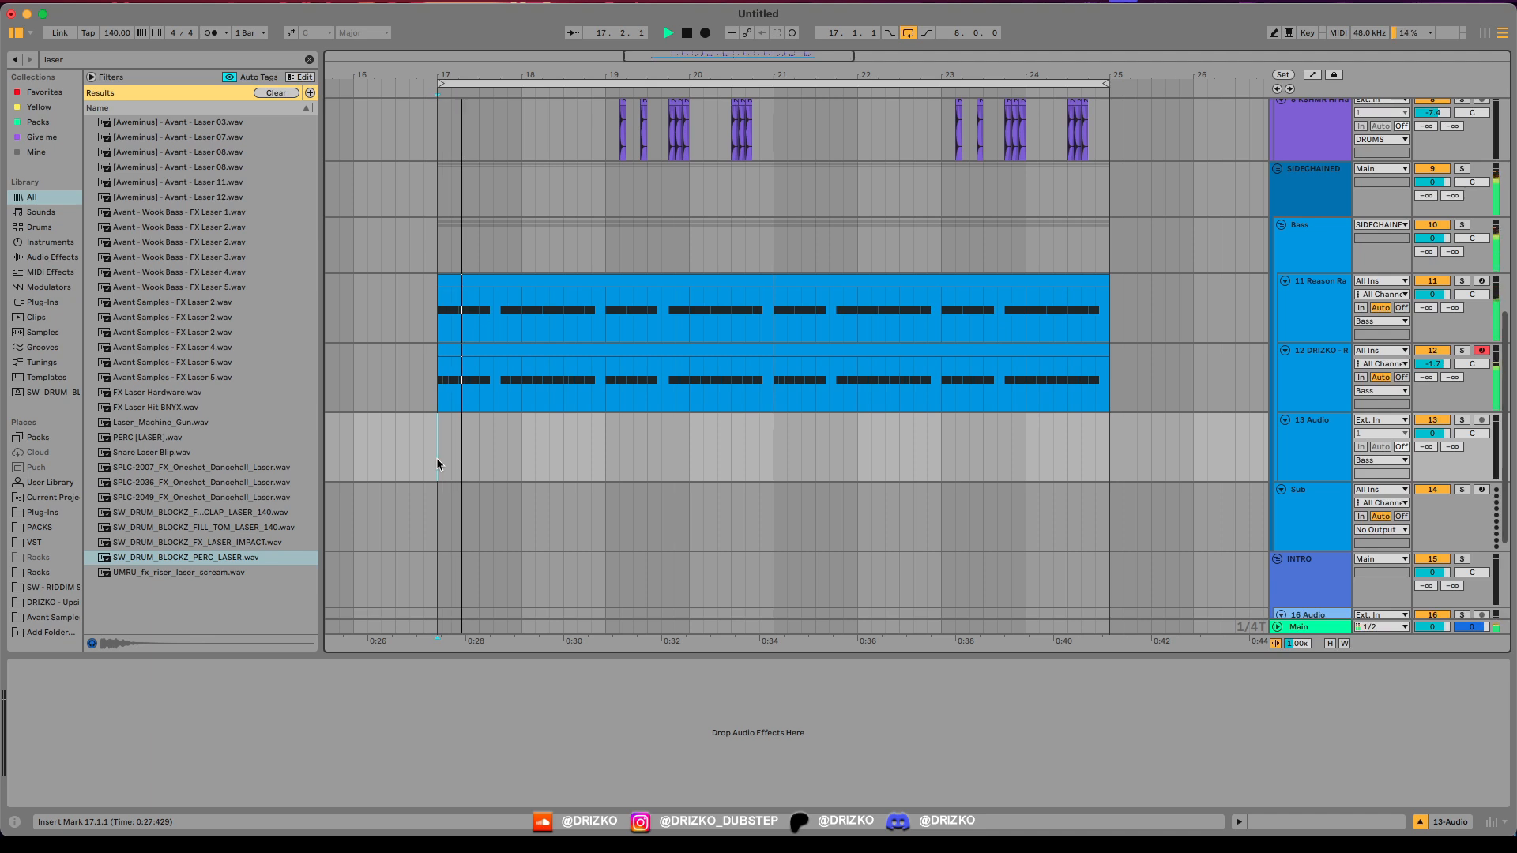
key(space)
key(space)
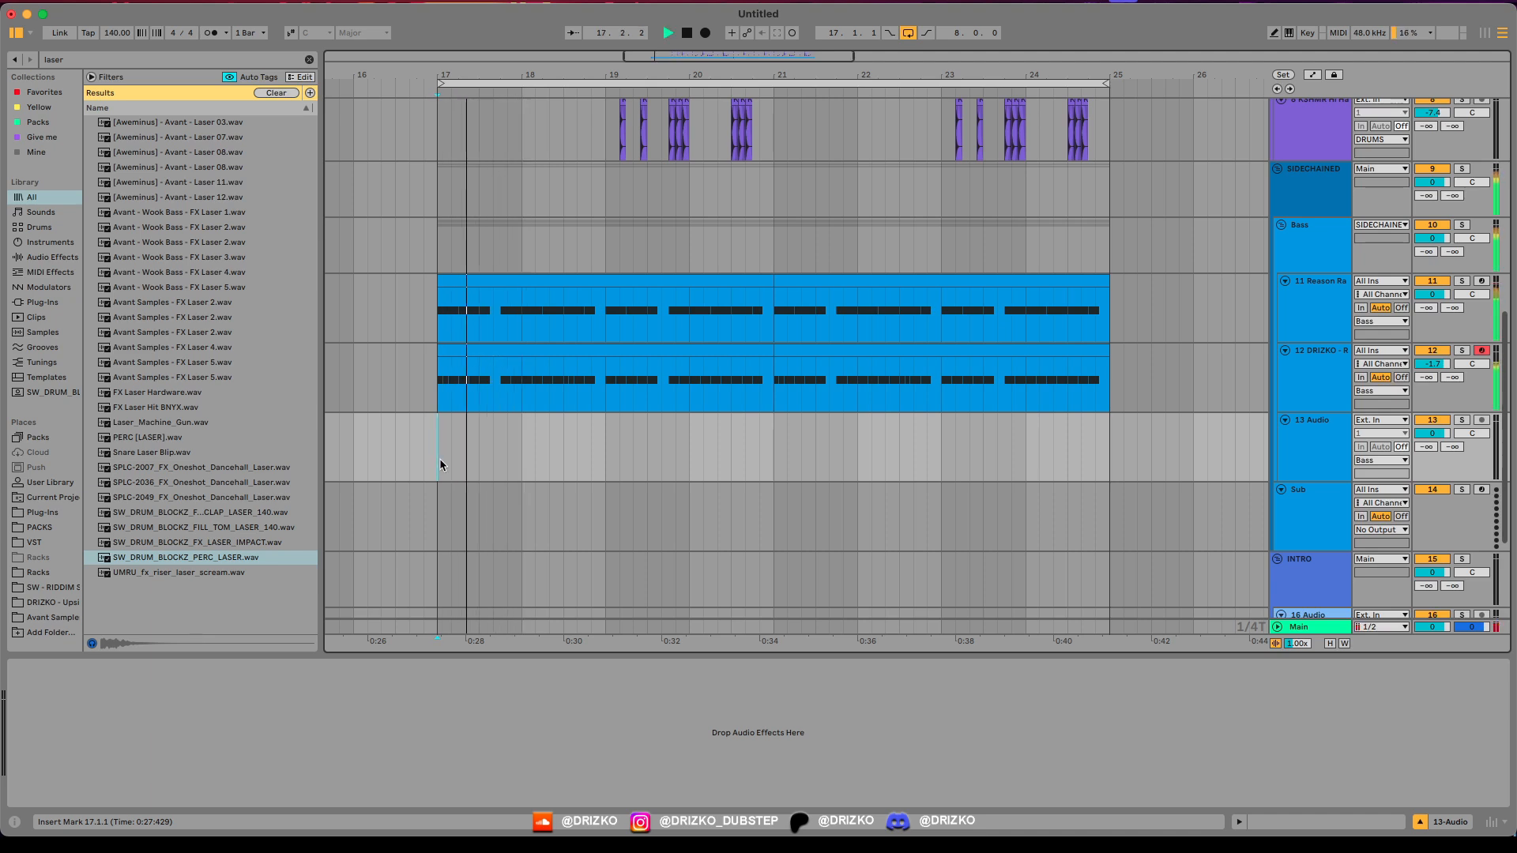
scroll(501, 459, up, 3)
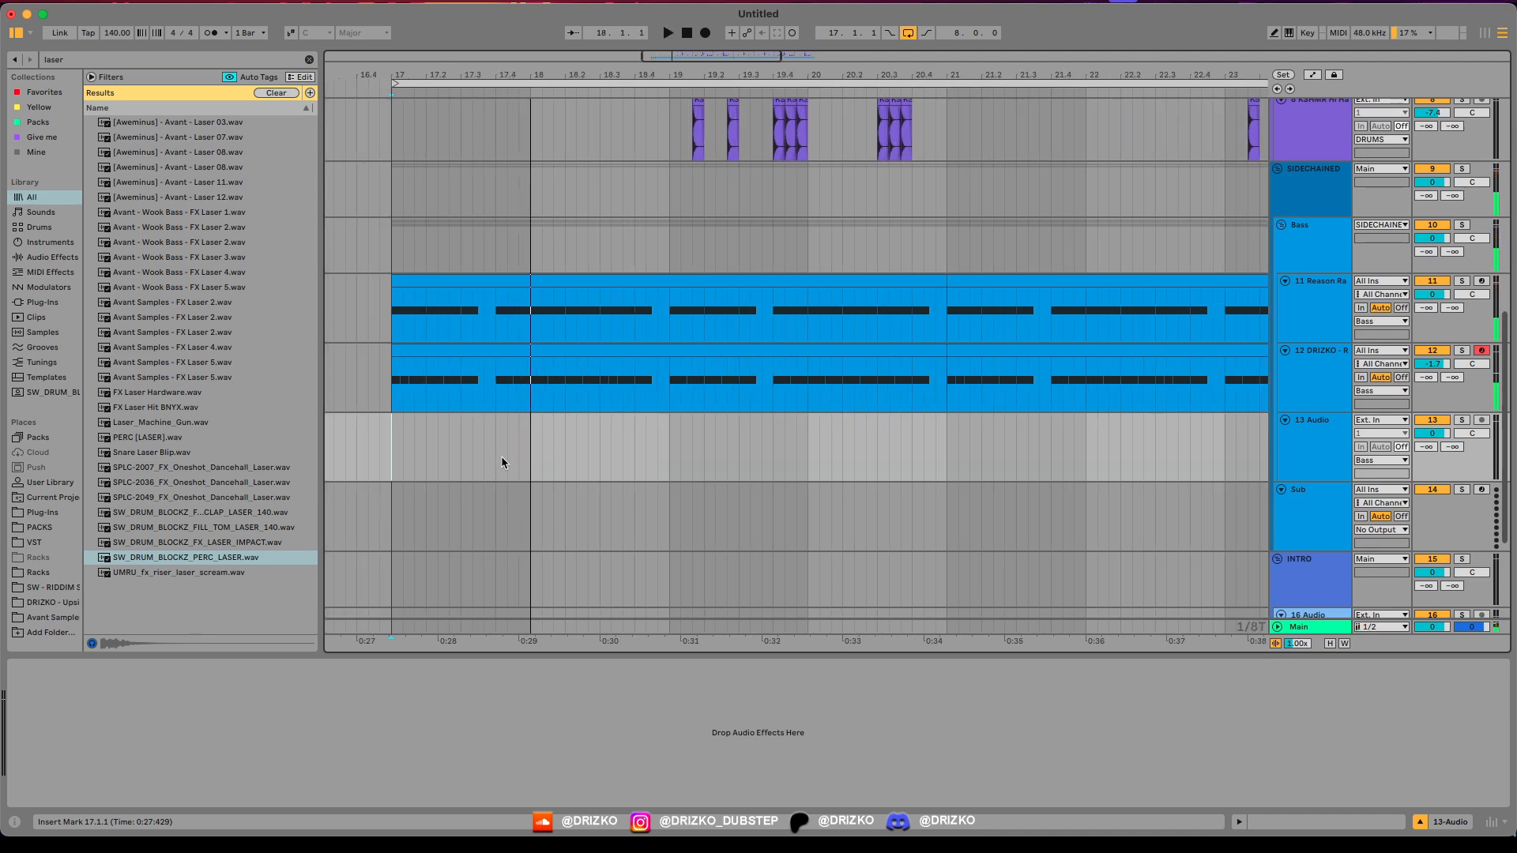
Step: Place the SW_DRUM_BLOCKZ_PERC_LASER sample at 17.4.1 on the empty audio track and play it against the bass
click(501, 459)
key(space)
key(space)
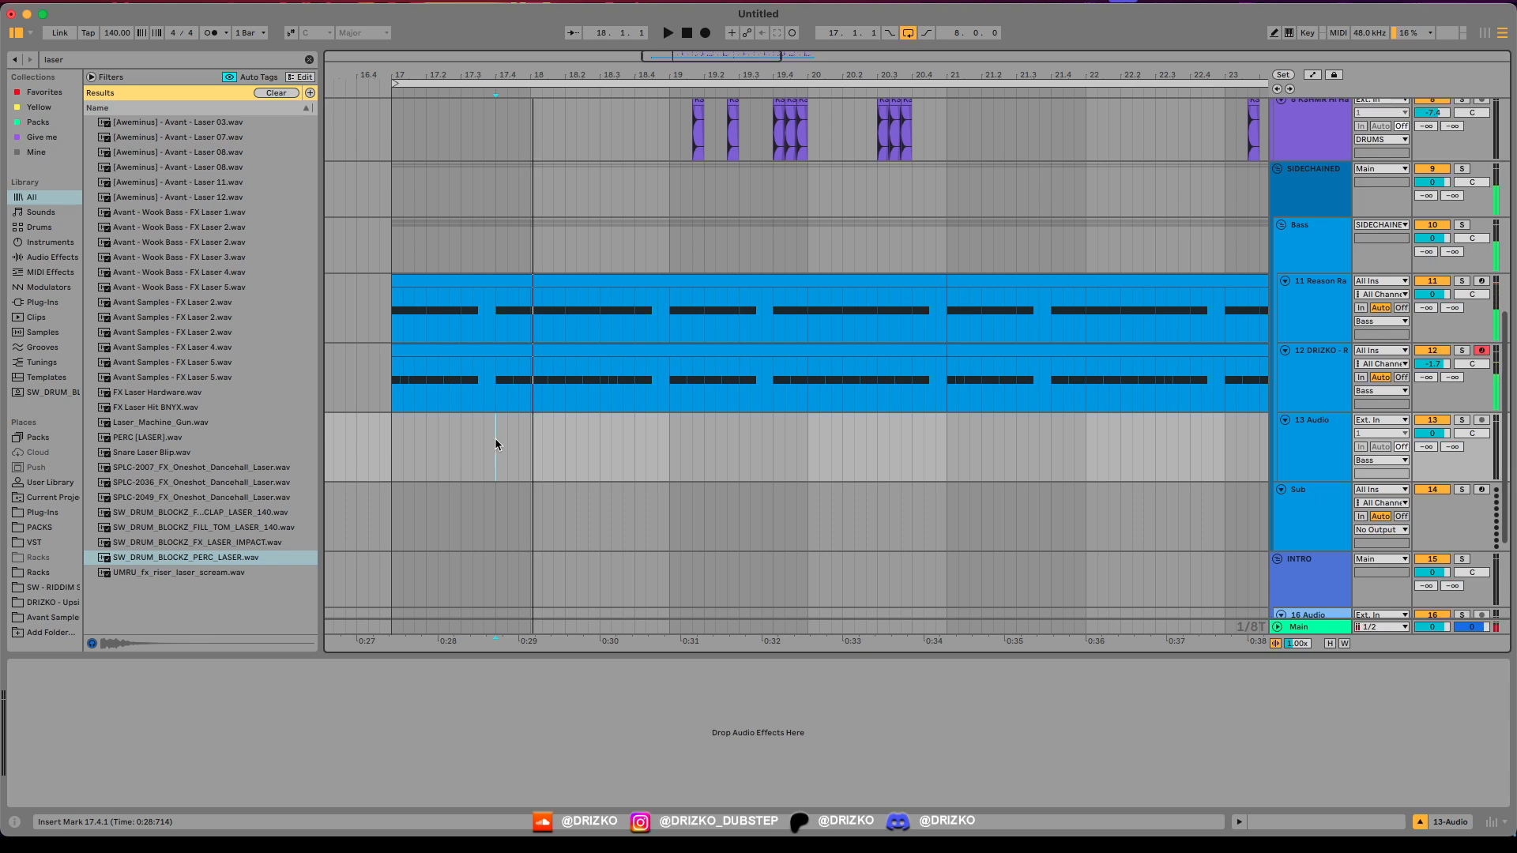
drag(181, 557, 484, 452)
click(403, 458)
key(space)
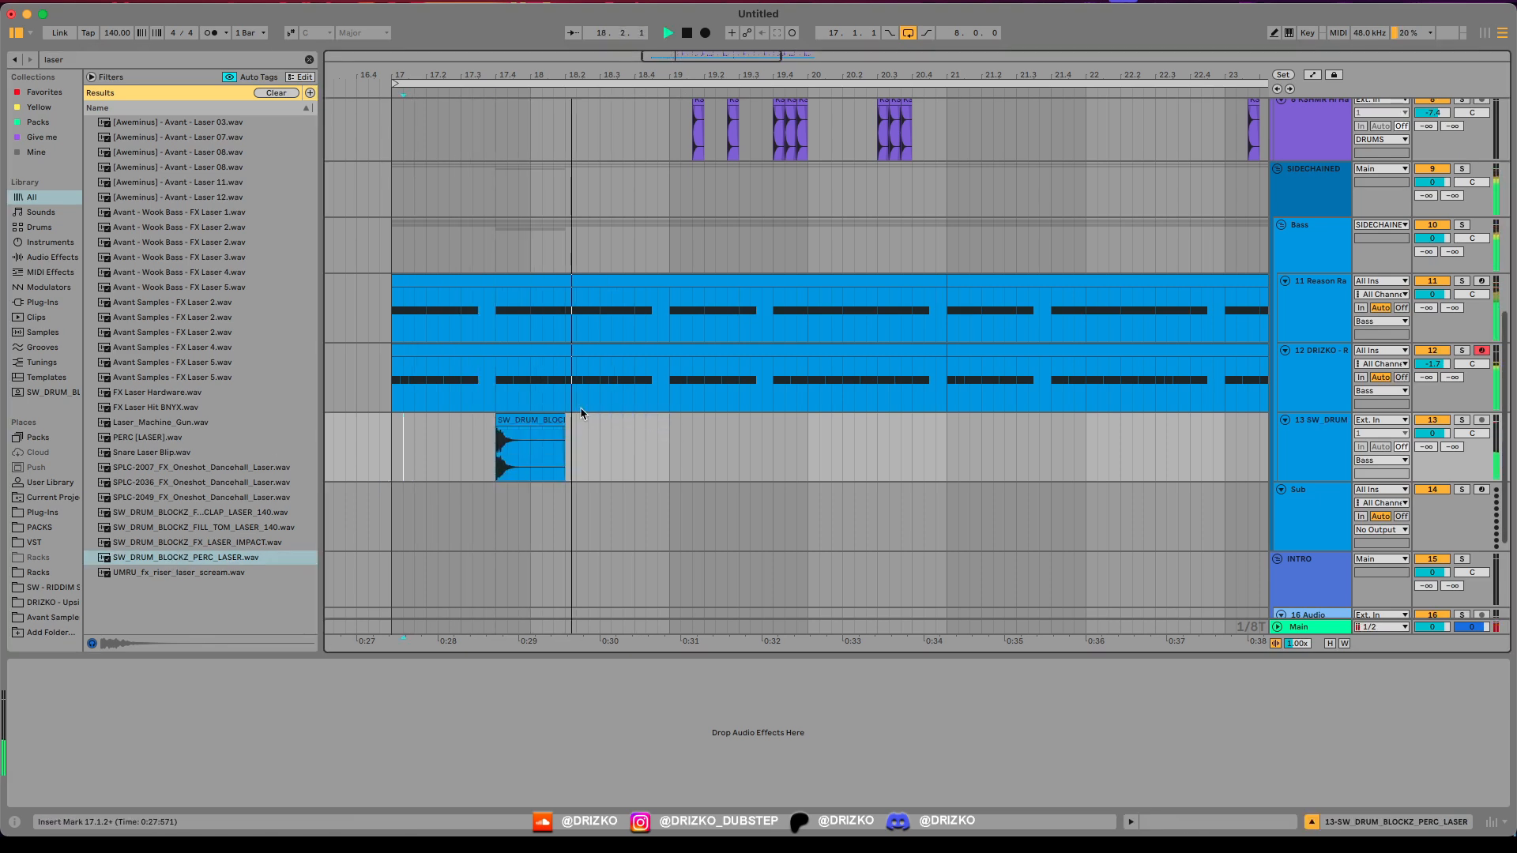
click(528, 423)
key(space)
Step: Search the library for "reason", load Reason Rack Plugin Effect on the laser track and add an RV7000 MkII Reverb
key(super+f)
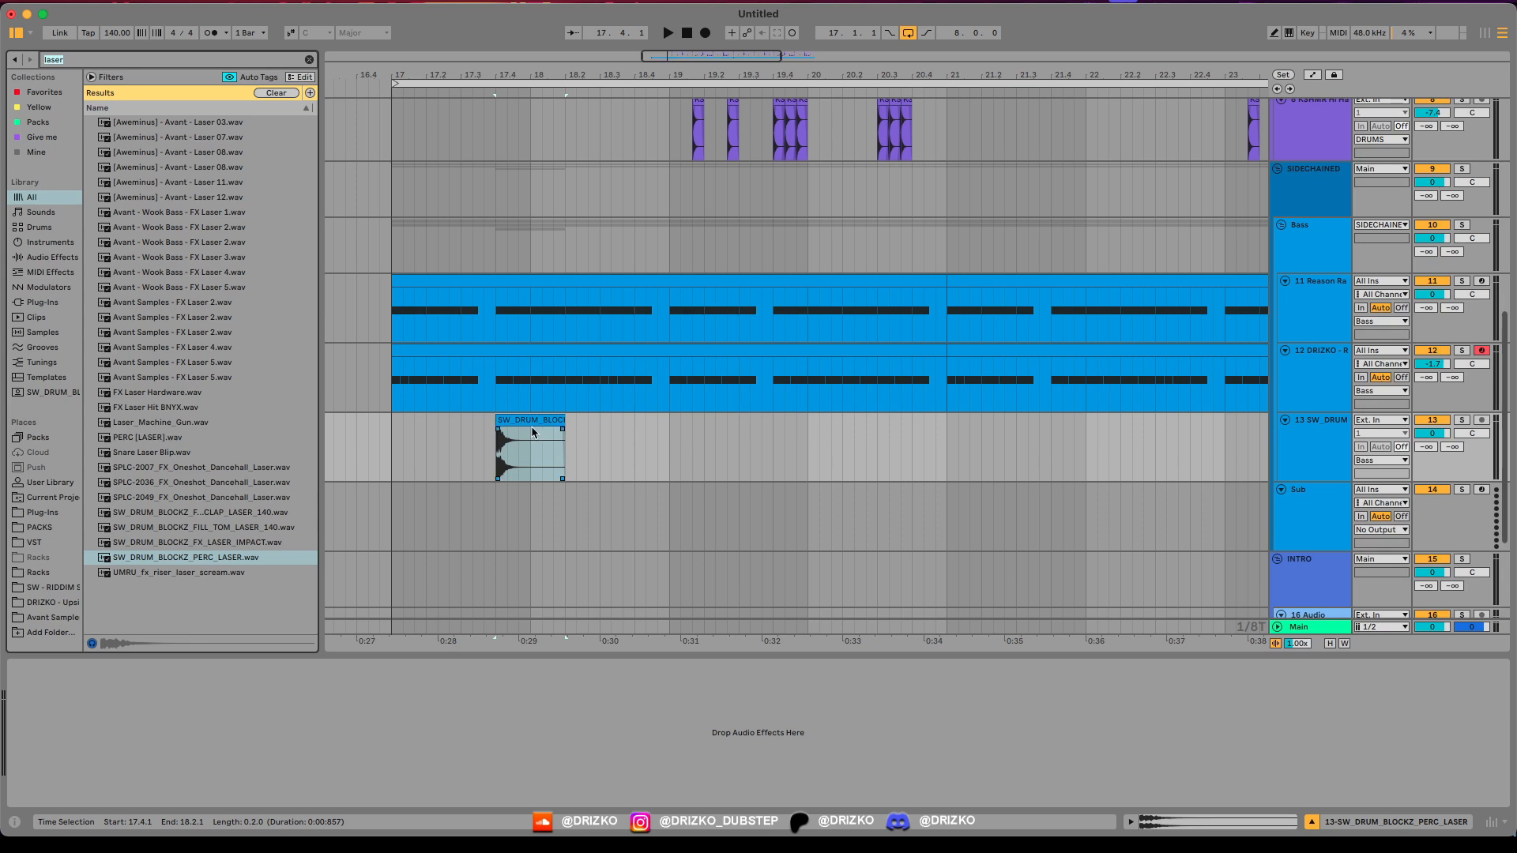
click(516, 455)
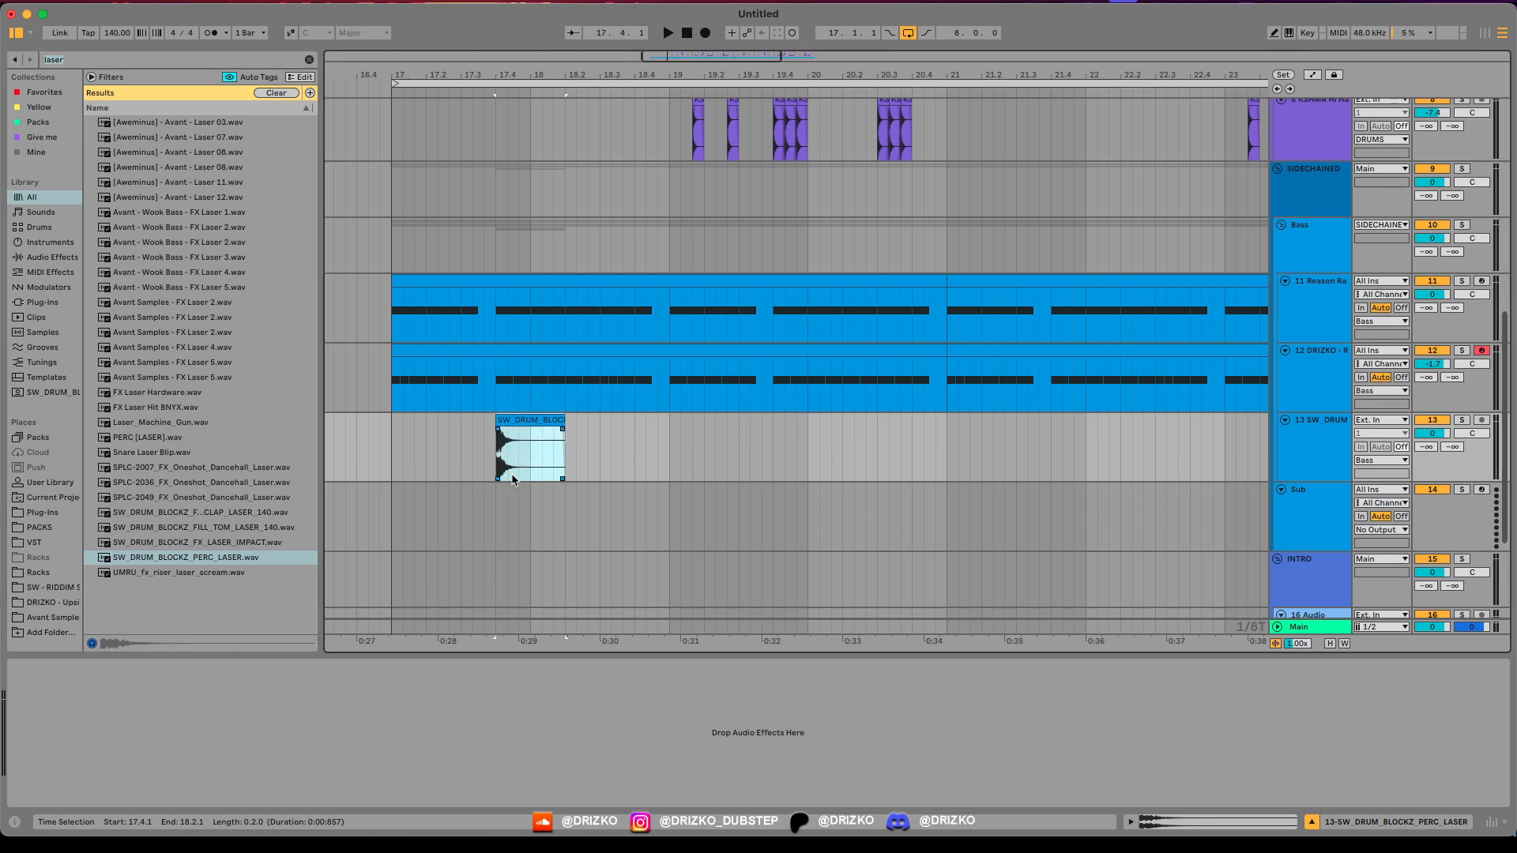
key(super+f)
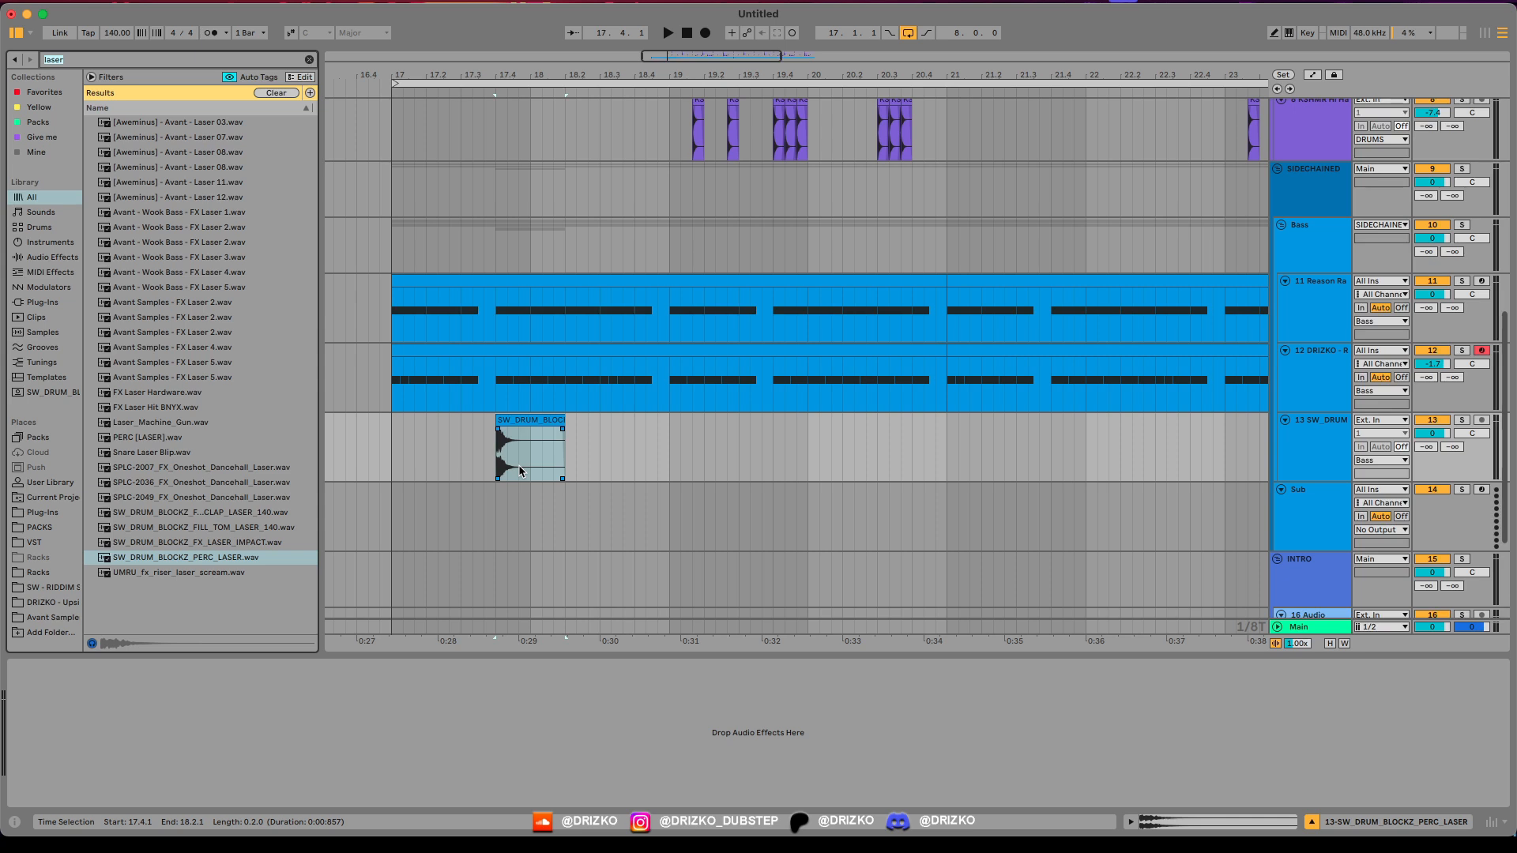
text(reason)
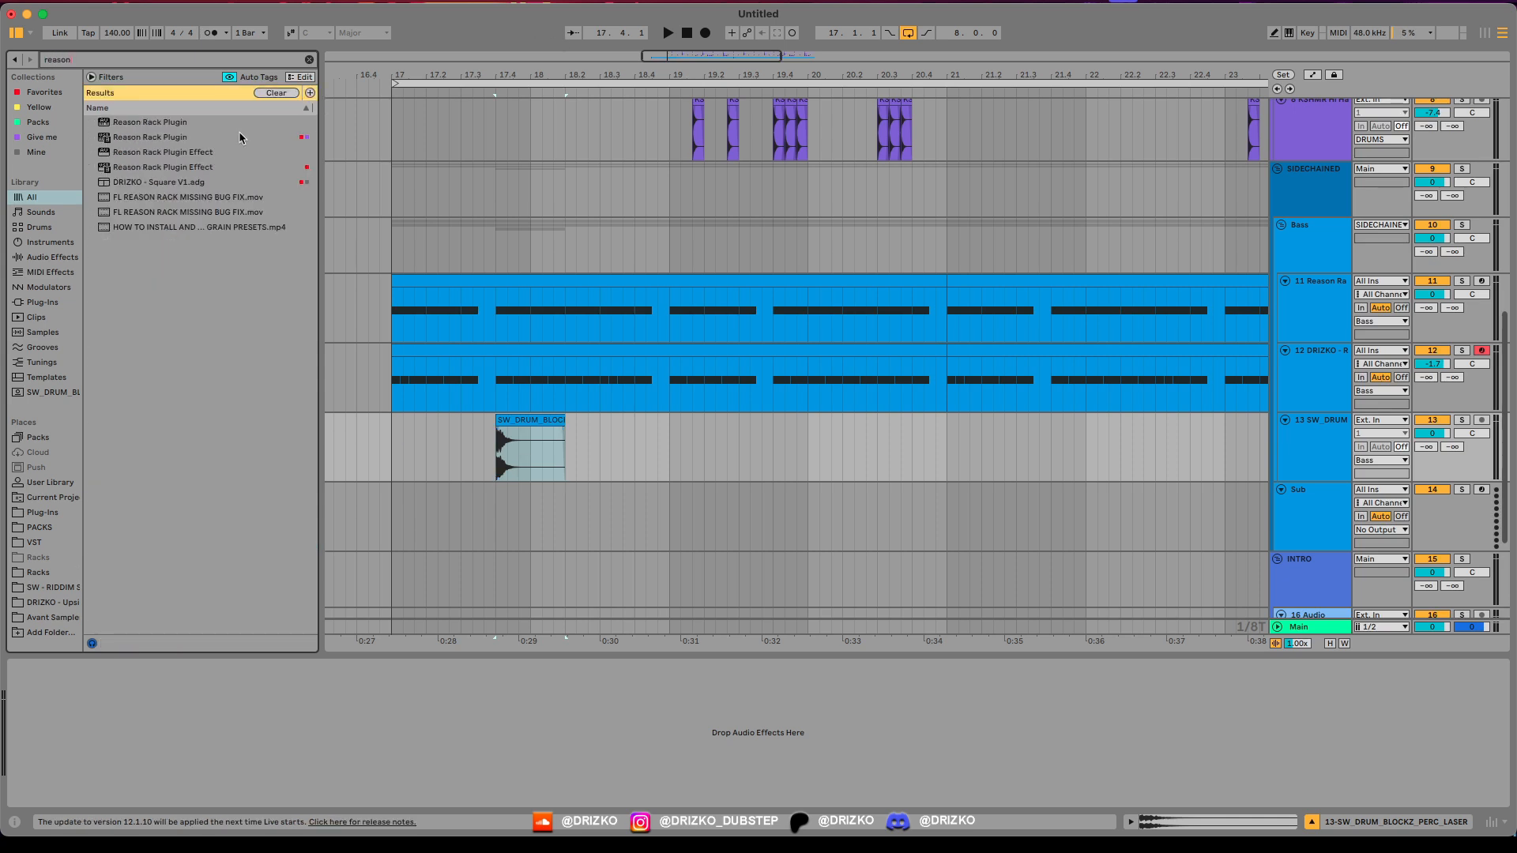
double_click(143, 167)
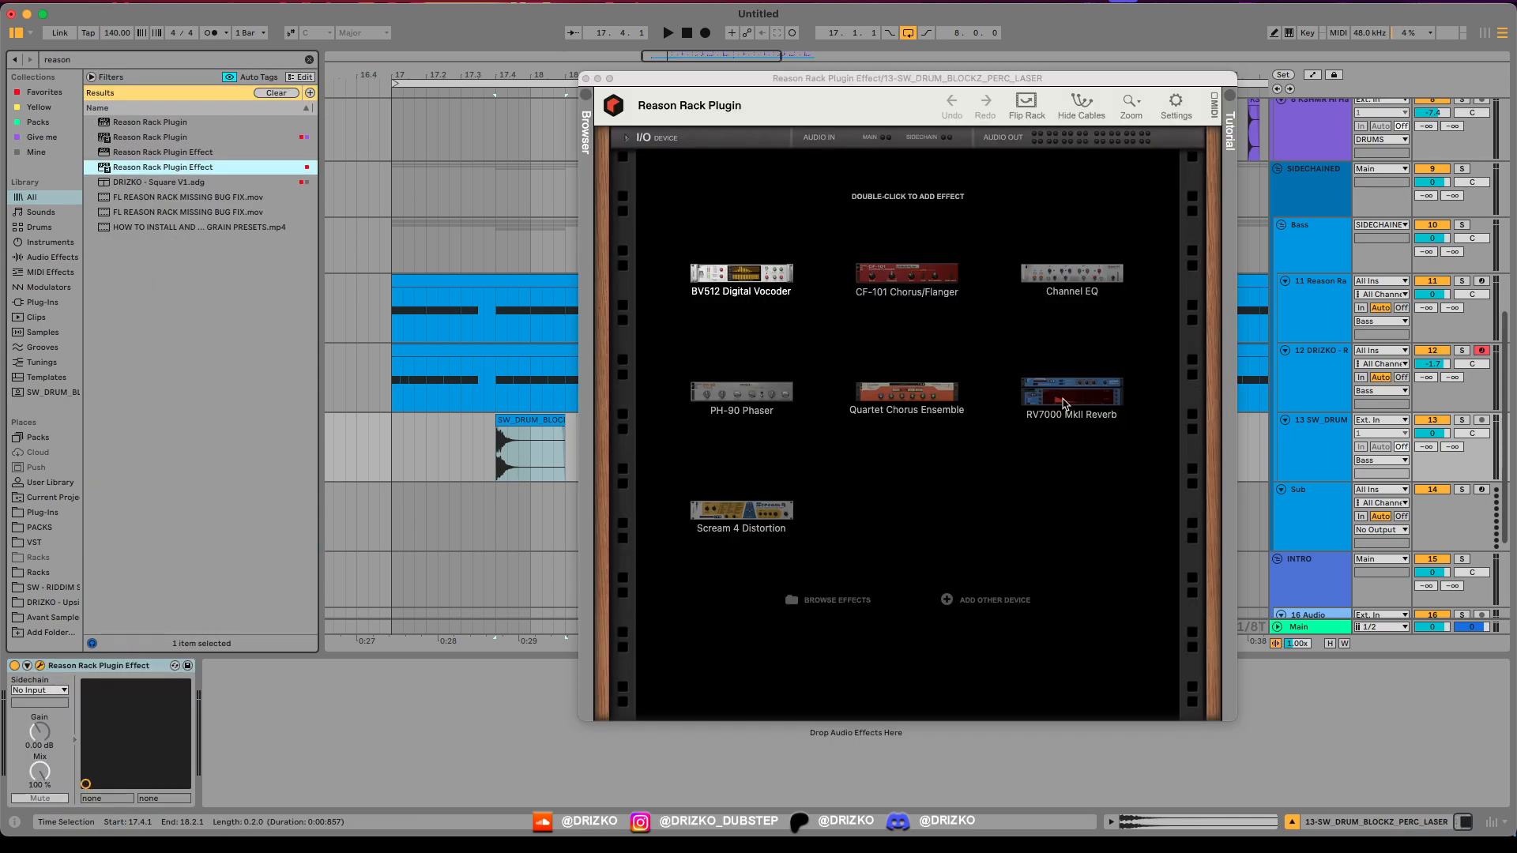
double_click(1064, 404)
right_click(660, 212)
click(691, 492)
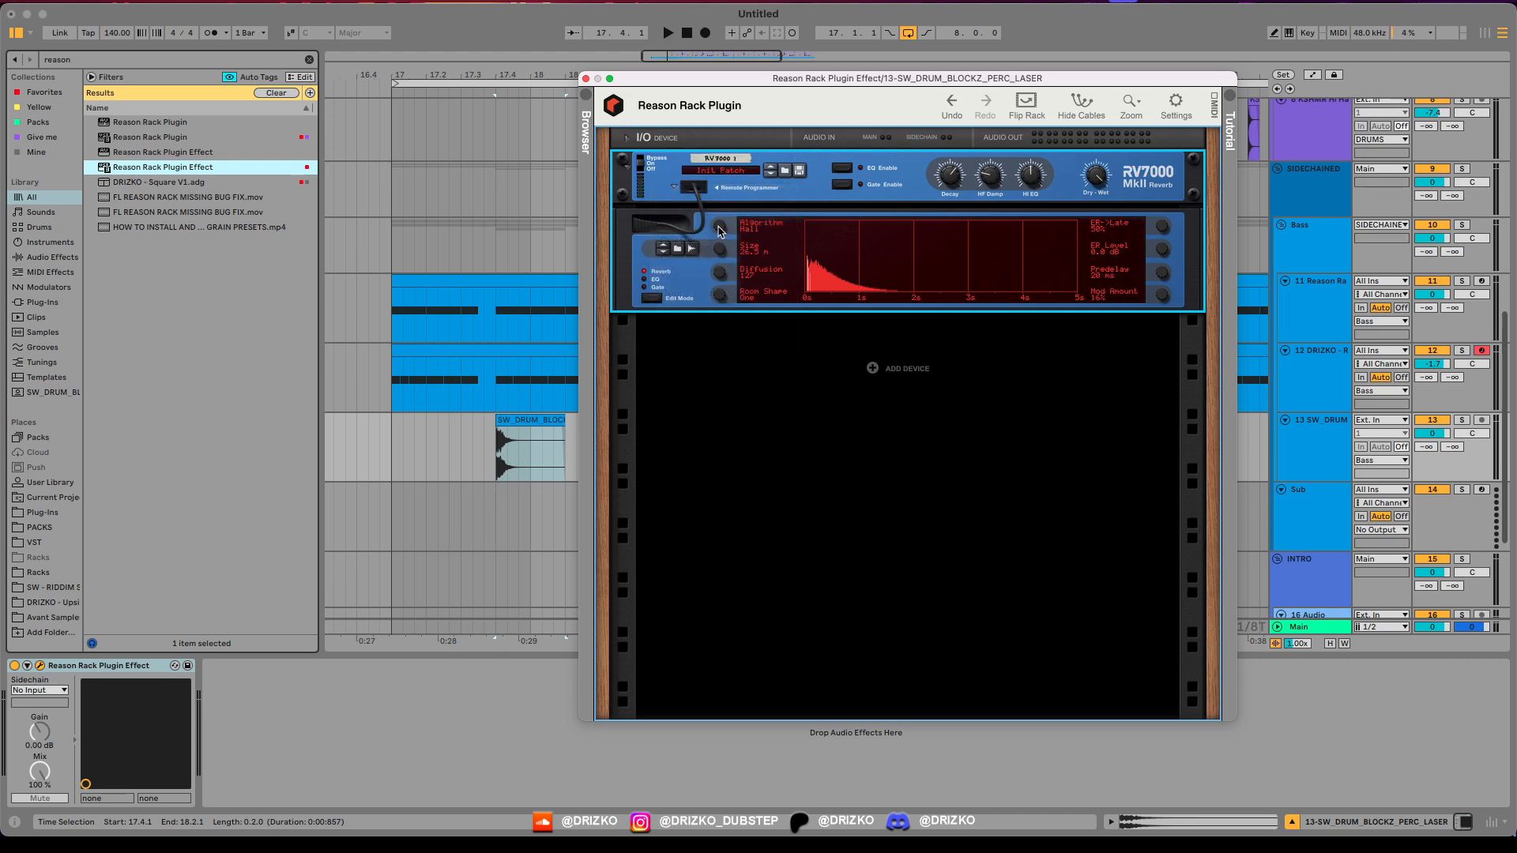
Step: Set the RV7000 reverb to the Spring algorithm with diffusion 44 and audition the soloed laser from 17.4.1
drag(719, 218, 721, 201)
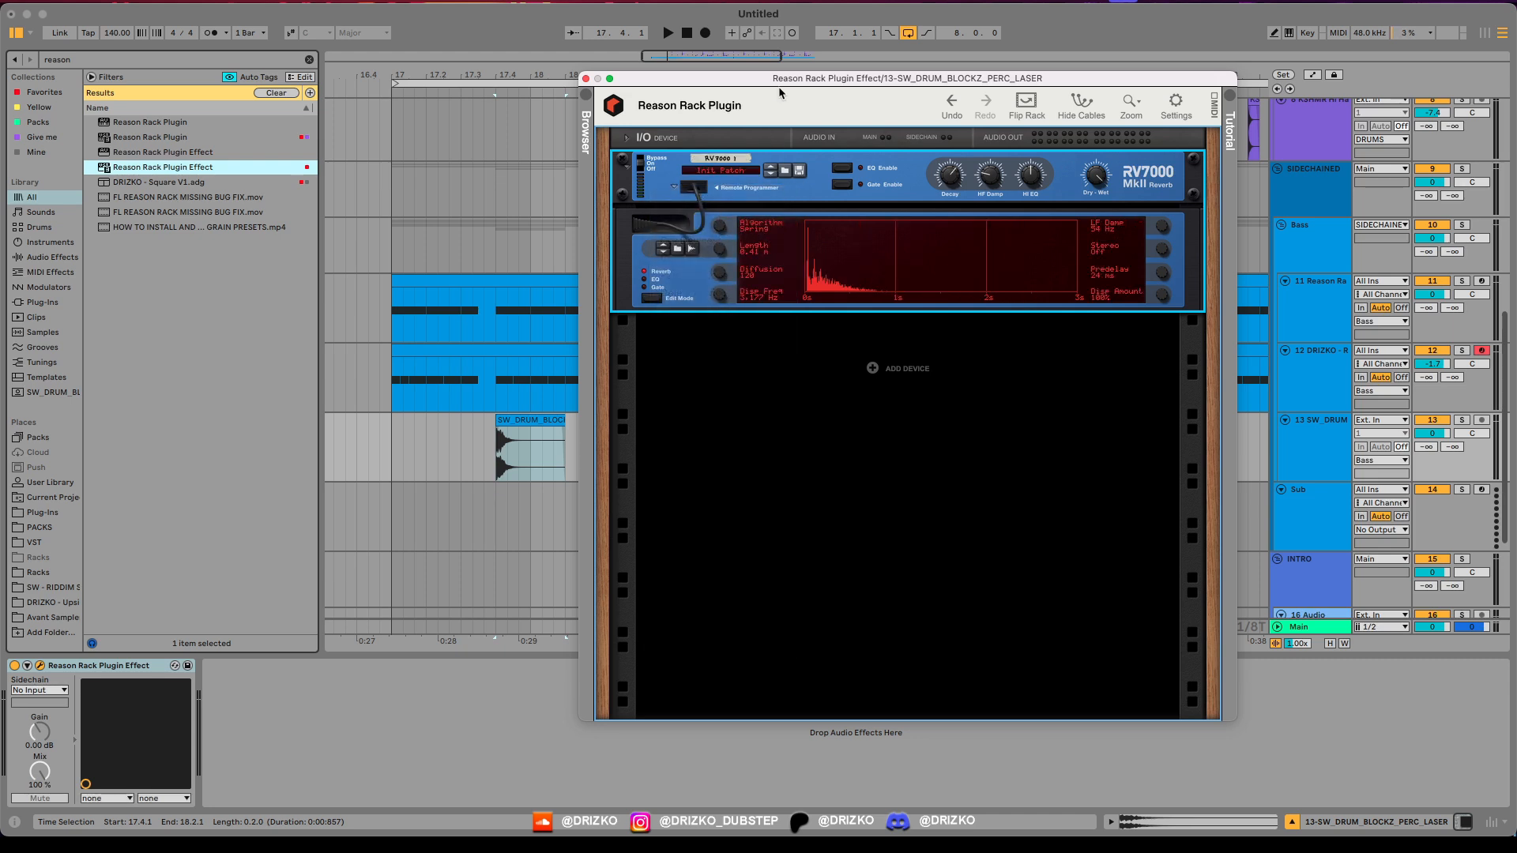
drag(779, 93, 836, 105)
click(524, 444)
key(space)
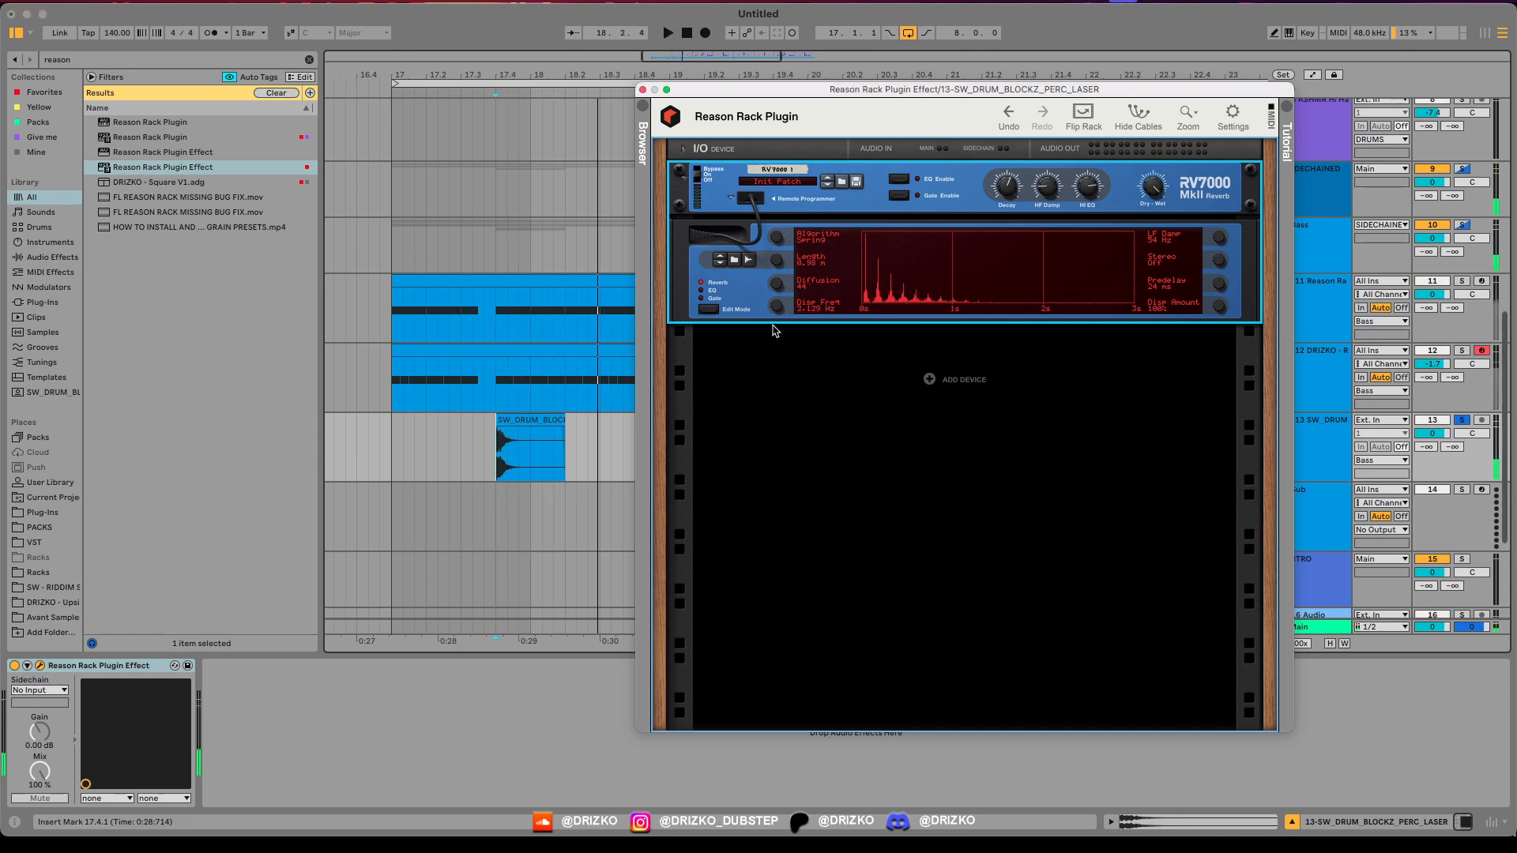
key(space)
key(space)
key(space)
key(space)
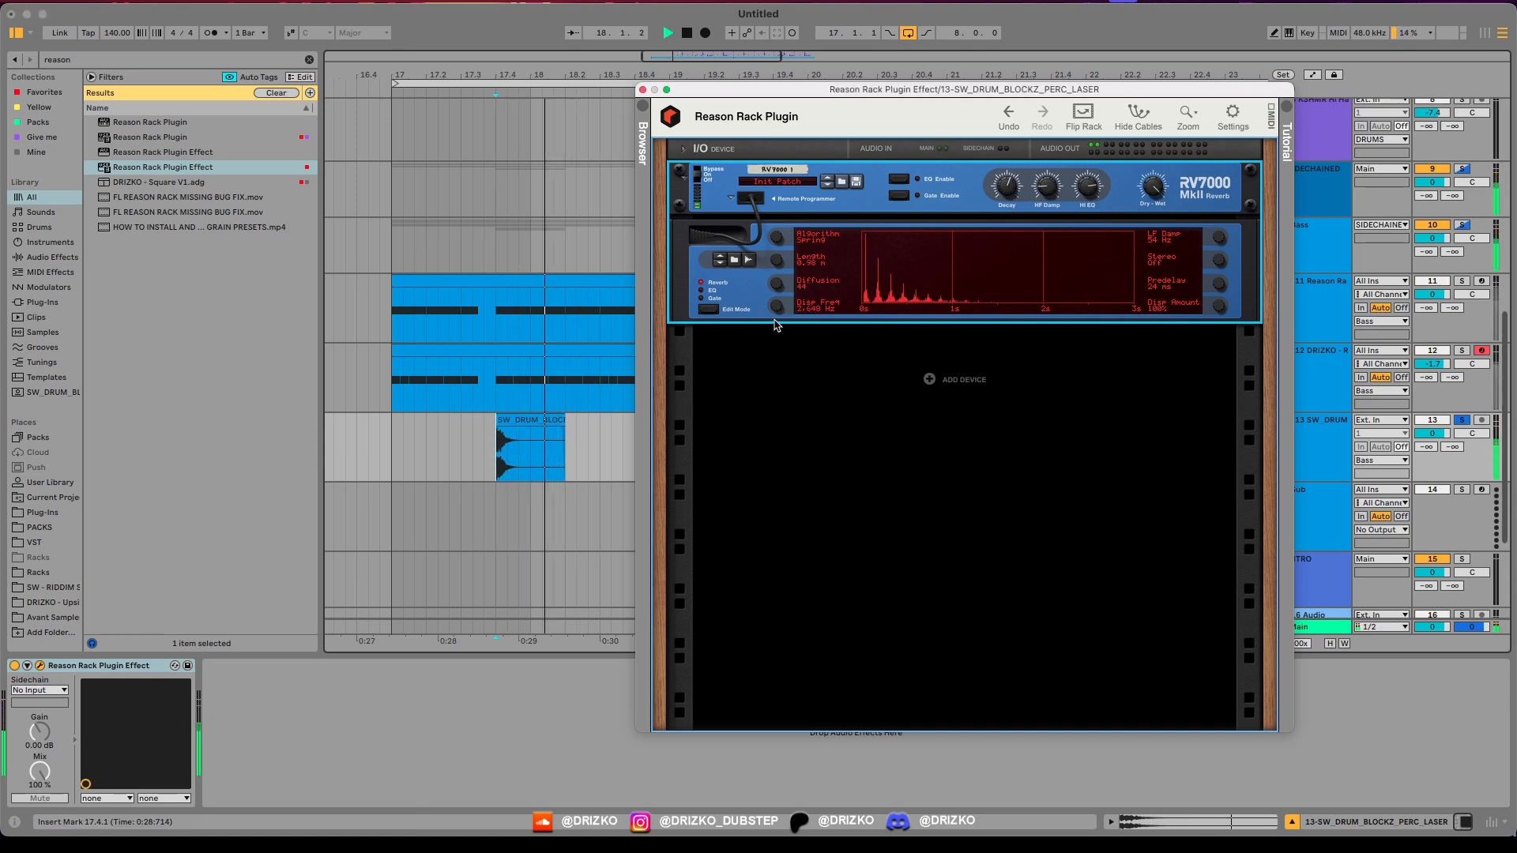
key(space)
Step: Add EQ Eight to the laser track with a low cut at 367 Hz and band 4 raised 1.12 dB at 2.45 kHz
key(super+f)
text(eq)
double_click(131, 138)
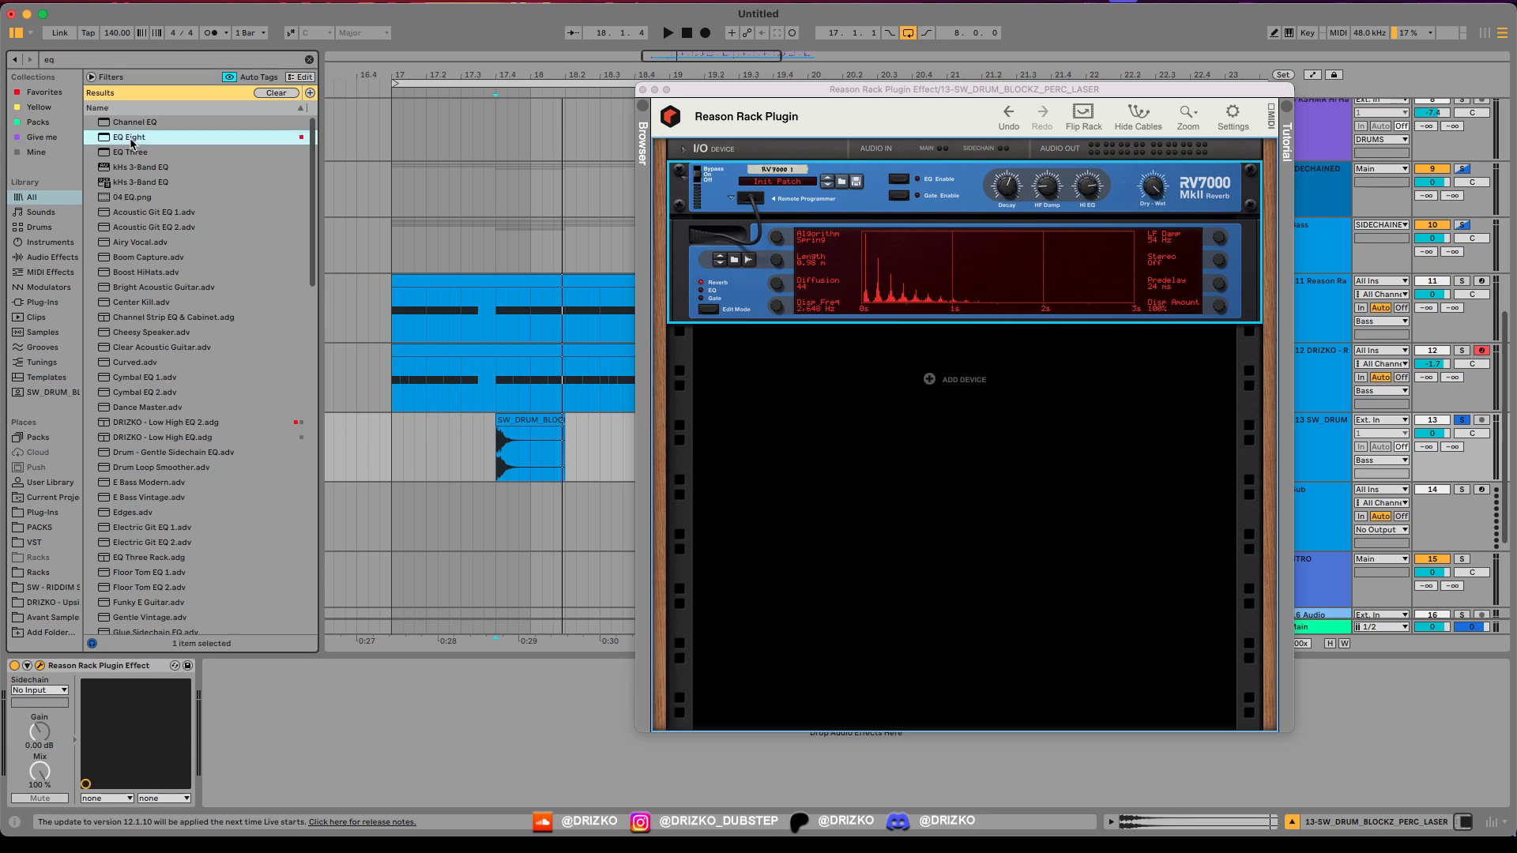
key(space)
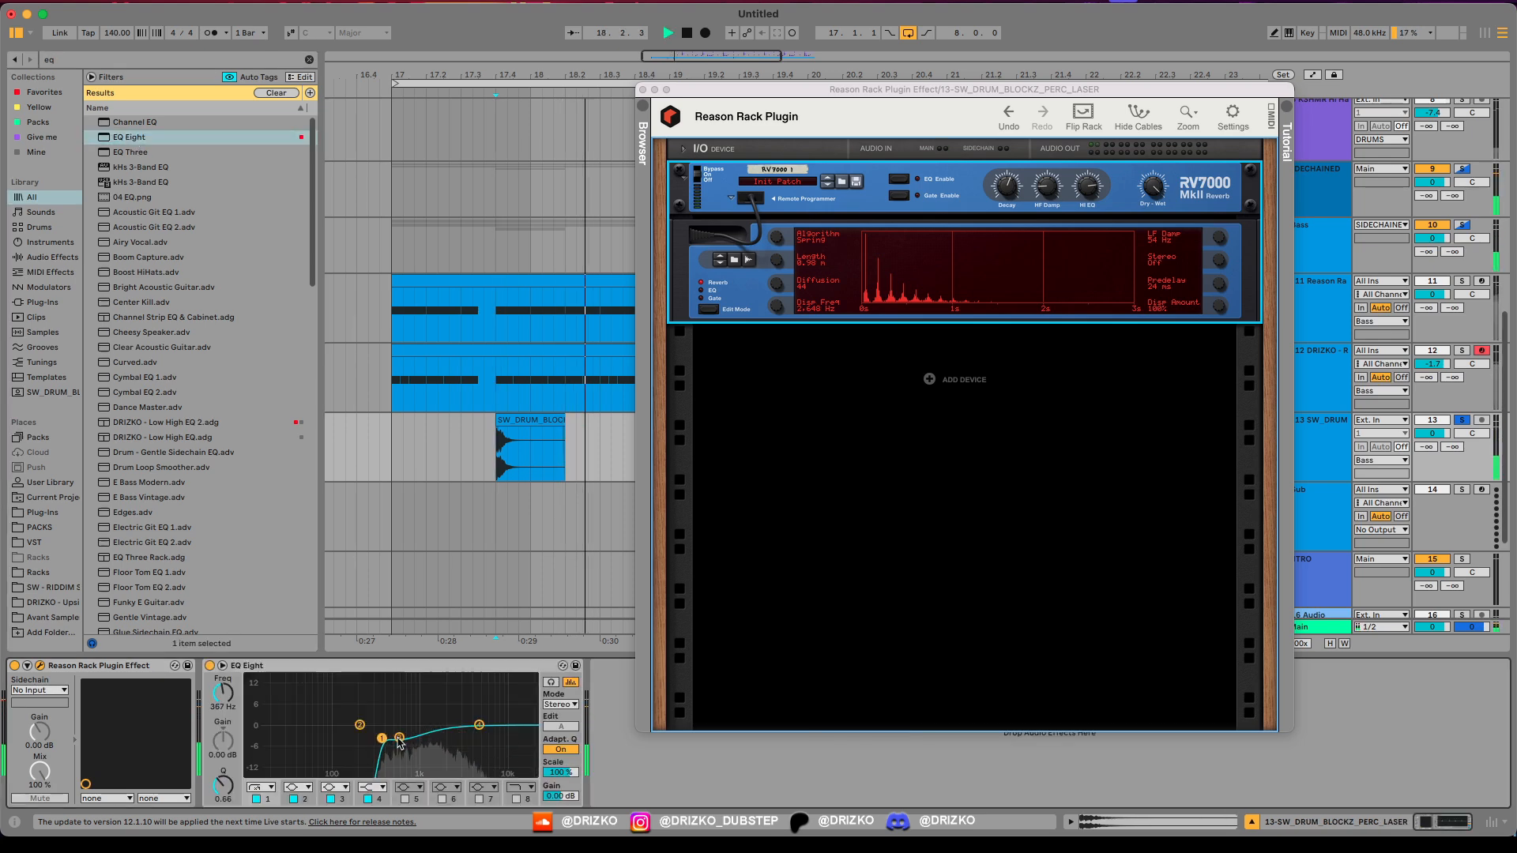
key(space)
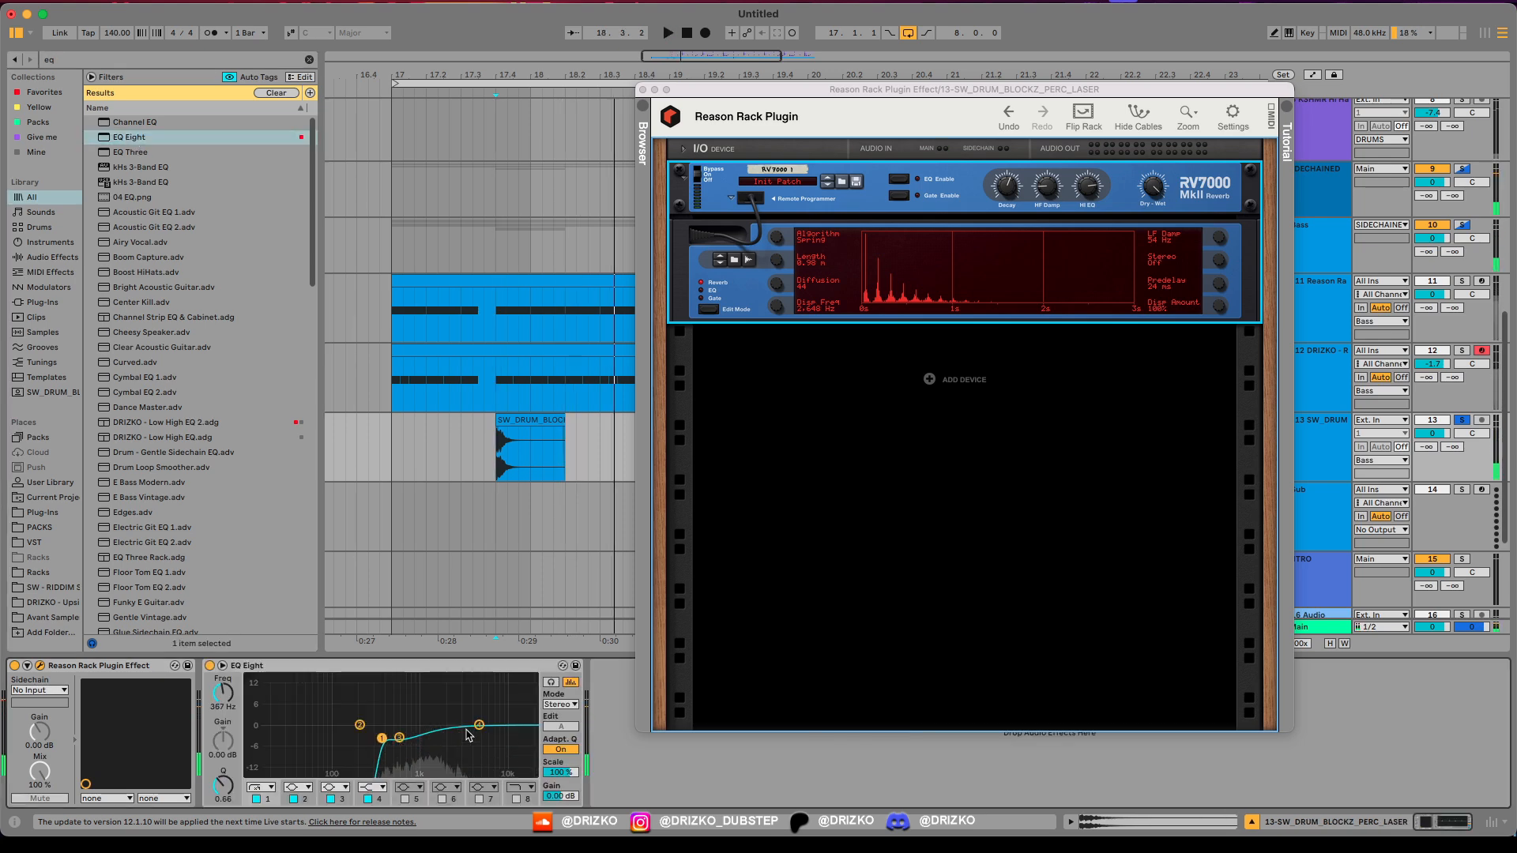
key(space)
drag(478, 725, 452, 721)
key(space)
key(space)
key(space)
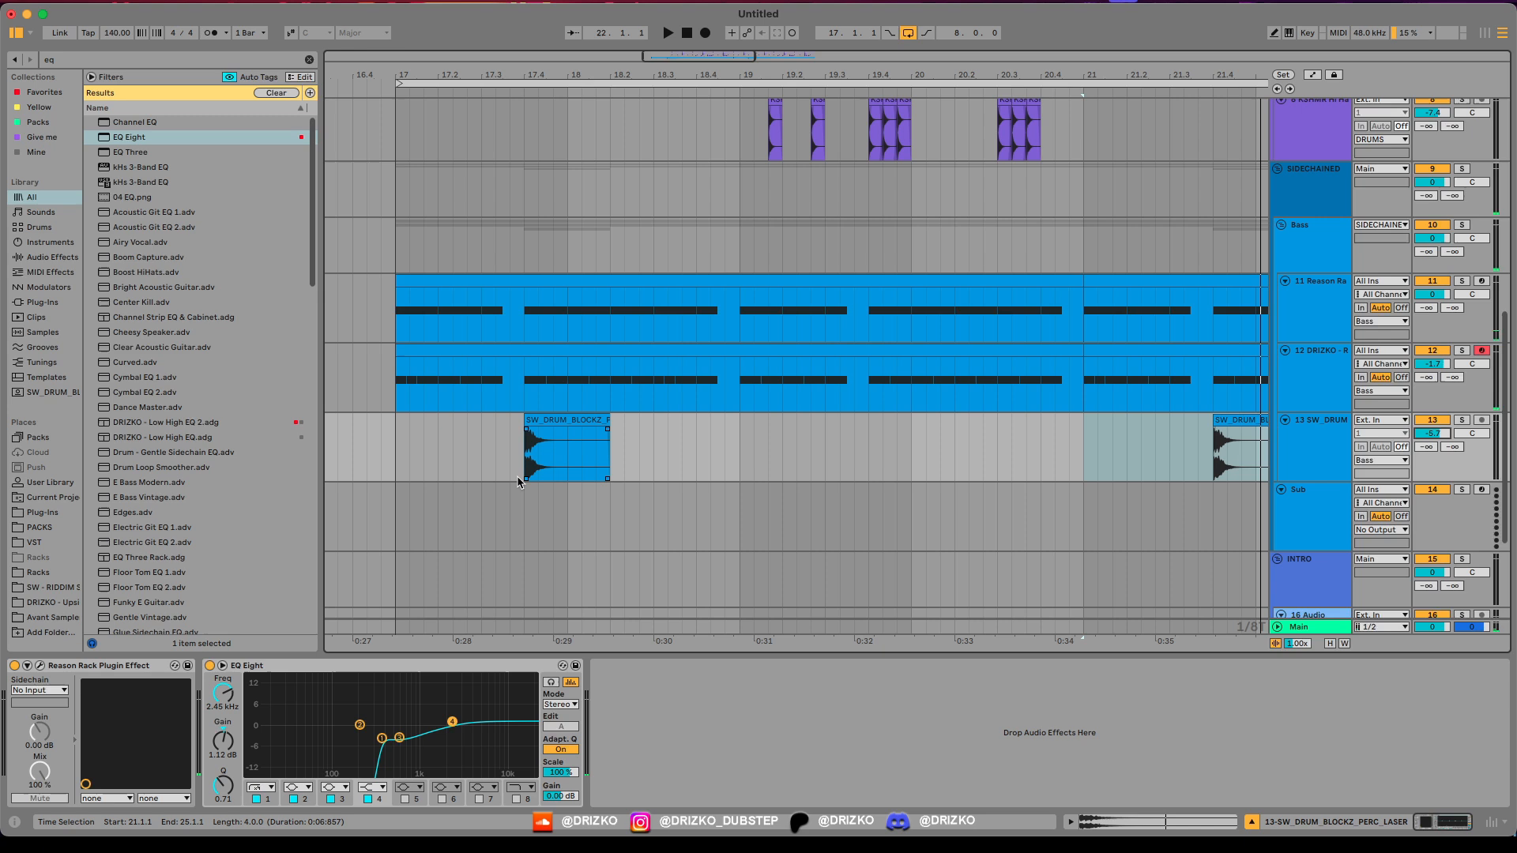
Step: Move the first laser hit earlier to 17.3.1, checking its timing by playing from the start of the drop
scroll(489, 486, up, 2)
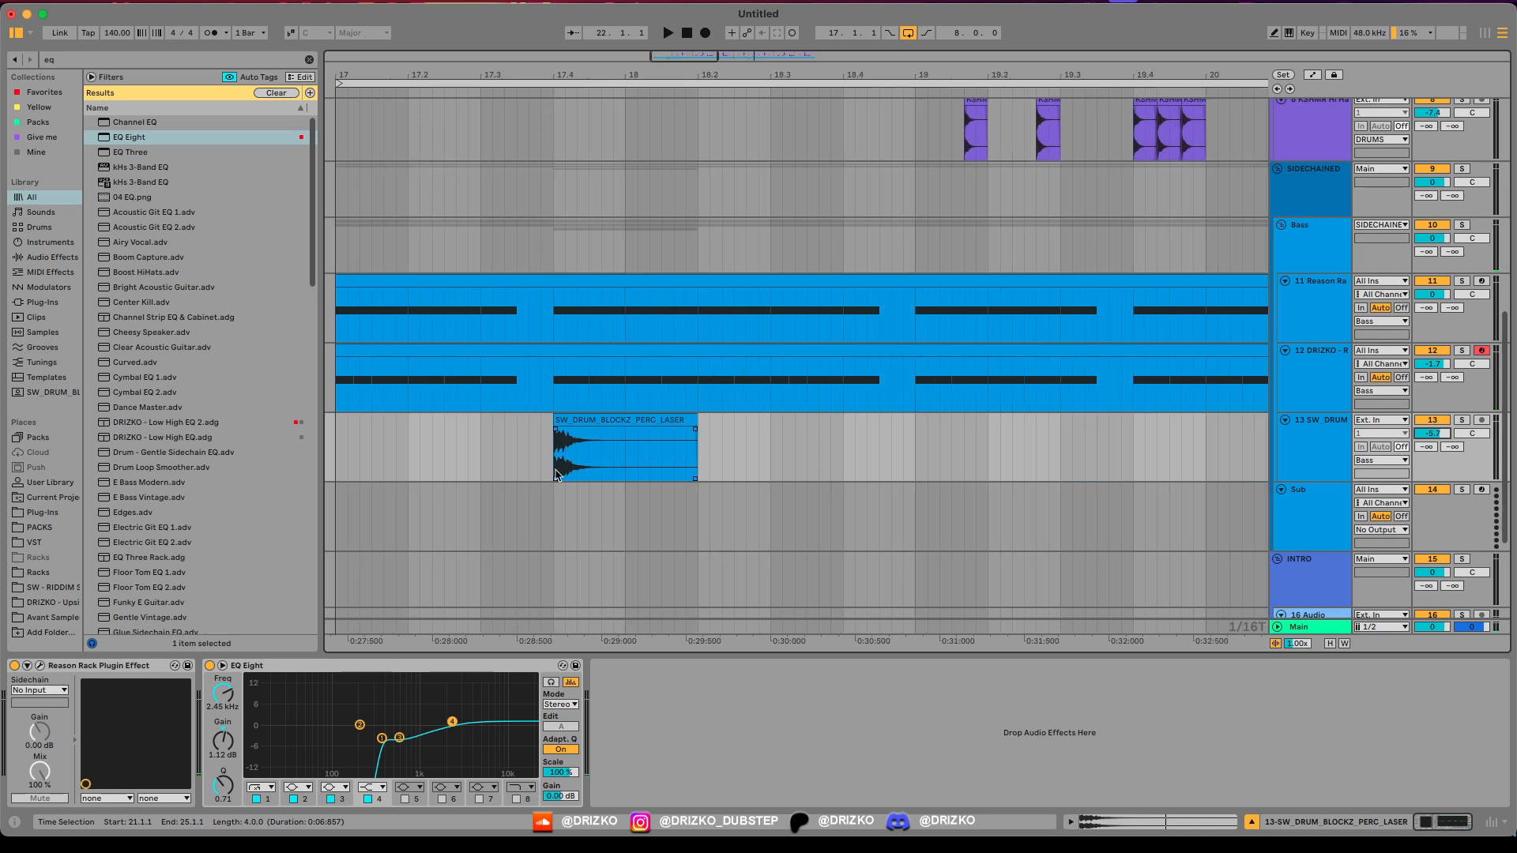
drag(576, 425, 535, 439)
scroll(514, 444, down, 3)
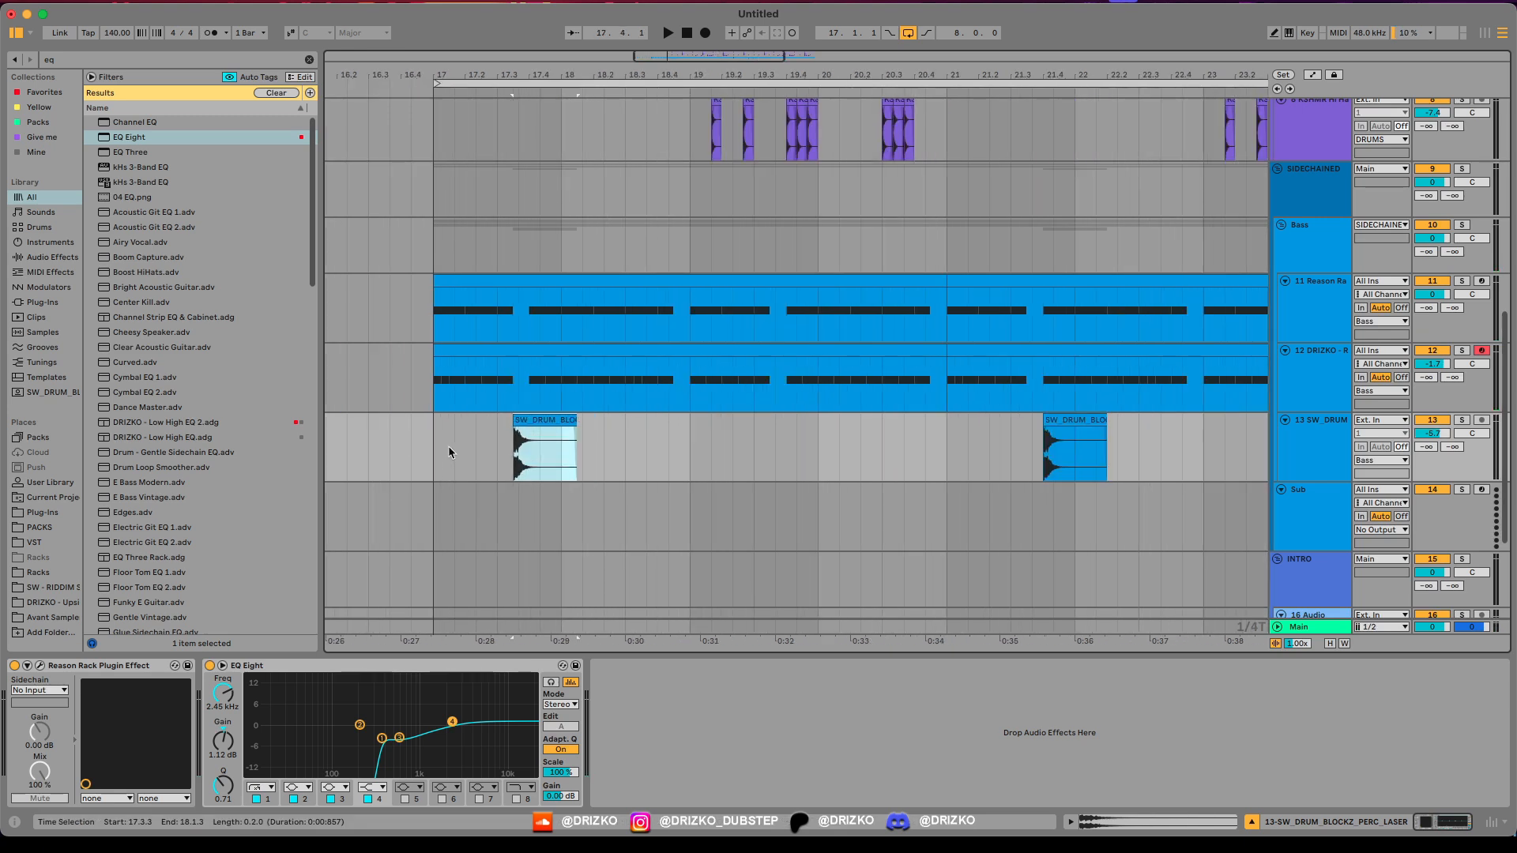
click(439, 465)
key(space)
key(space)
key(space)
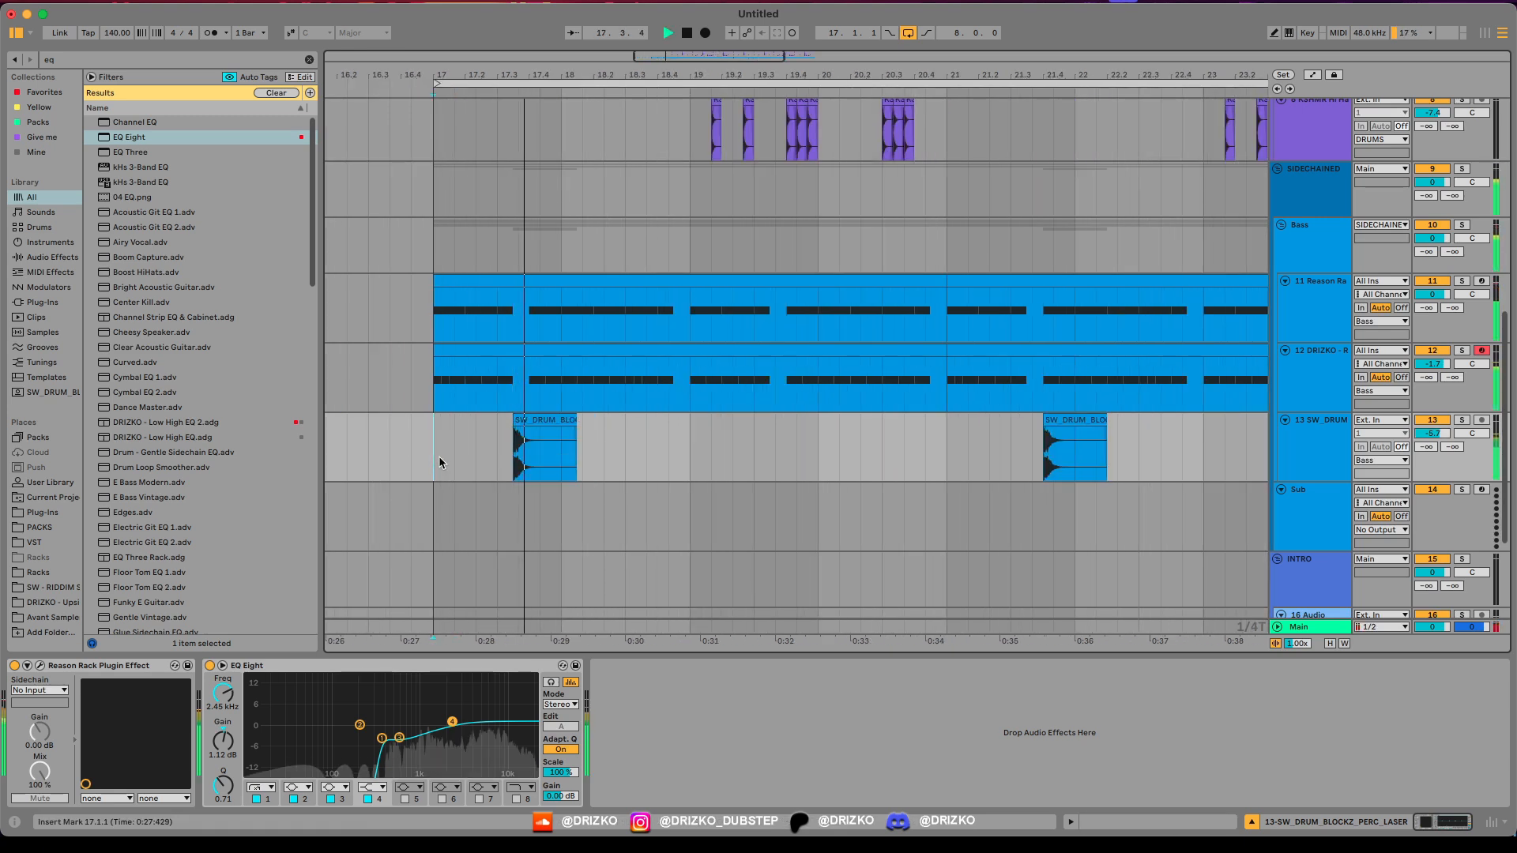
key(space)
key(space)
drag(567, 416, 553, 417)
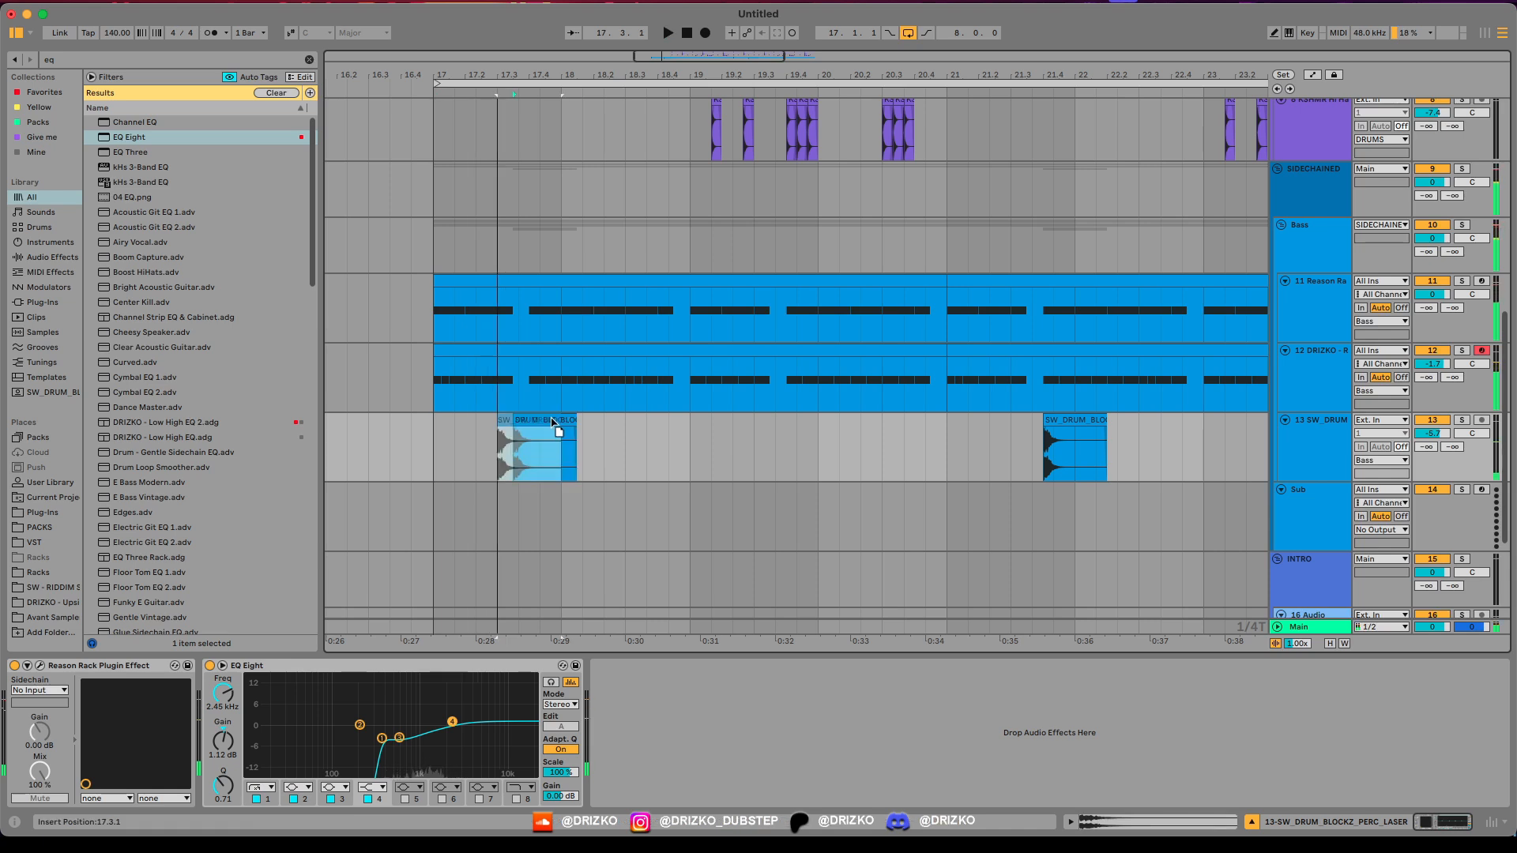
key(space)
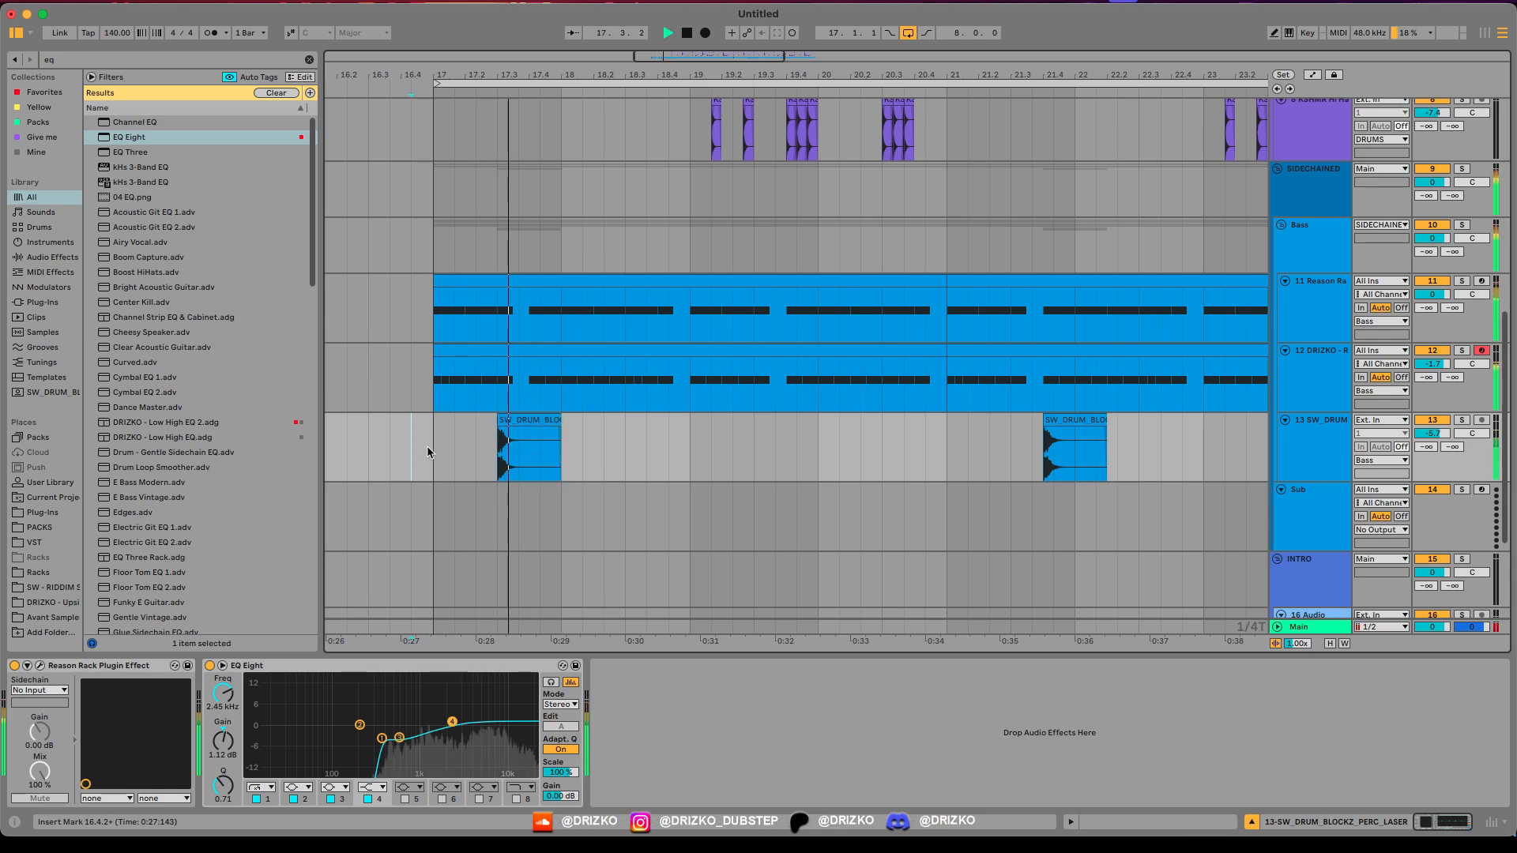
Step: Delete the old laser hit in bars 21 to 22 and duplicate bars 17 to 20 of the laser track to 21.1.1
scroll(426, 447, down, 2)
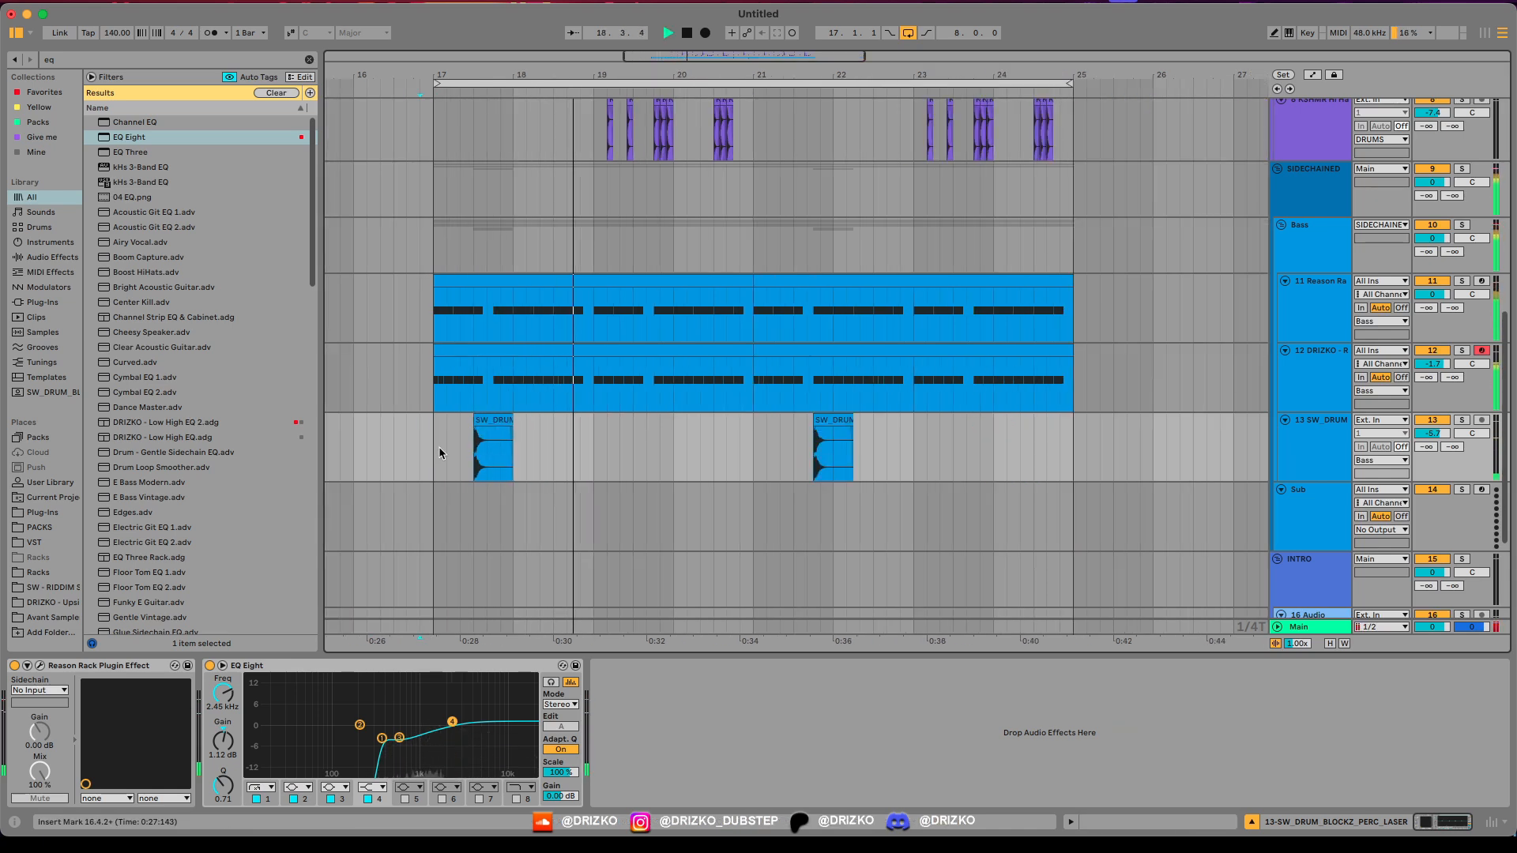
click(851, 457)
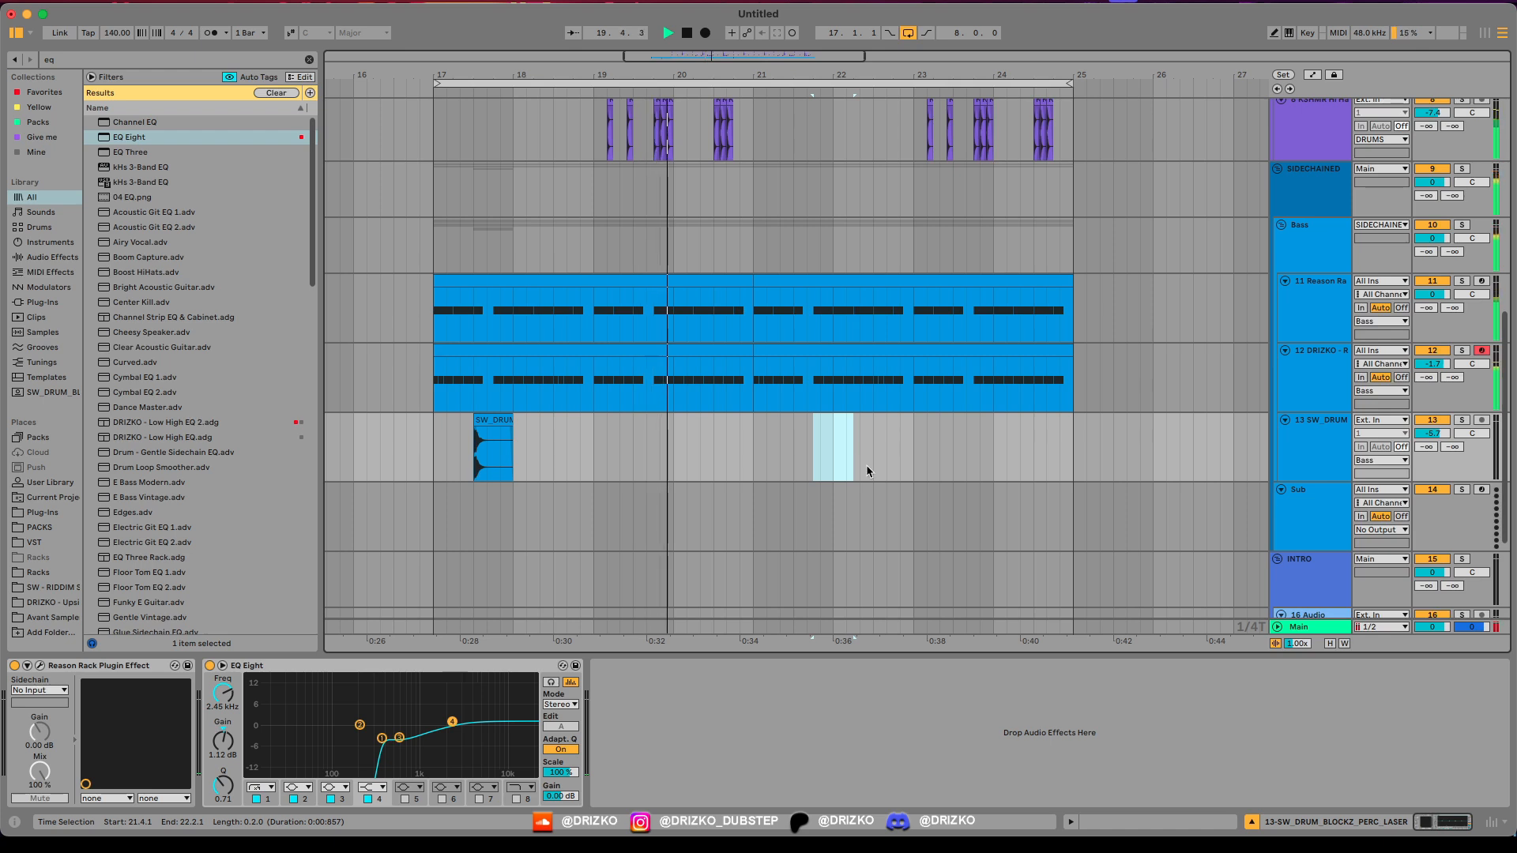
drag(758, 459, 435, 457)
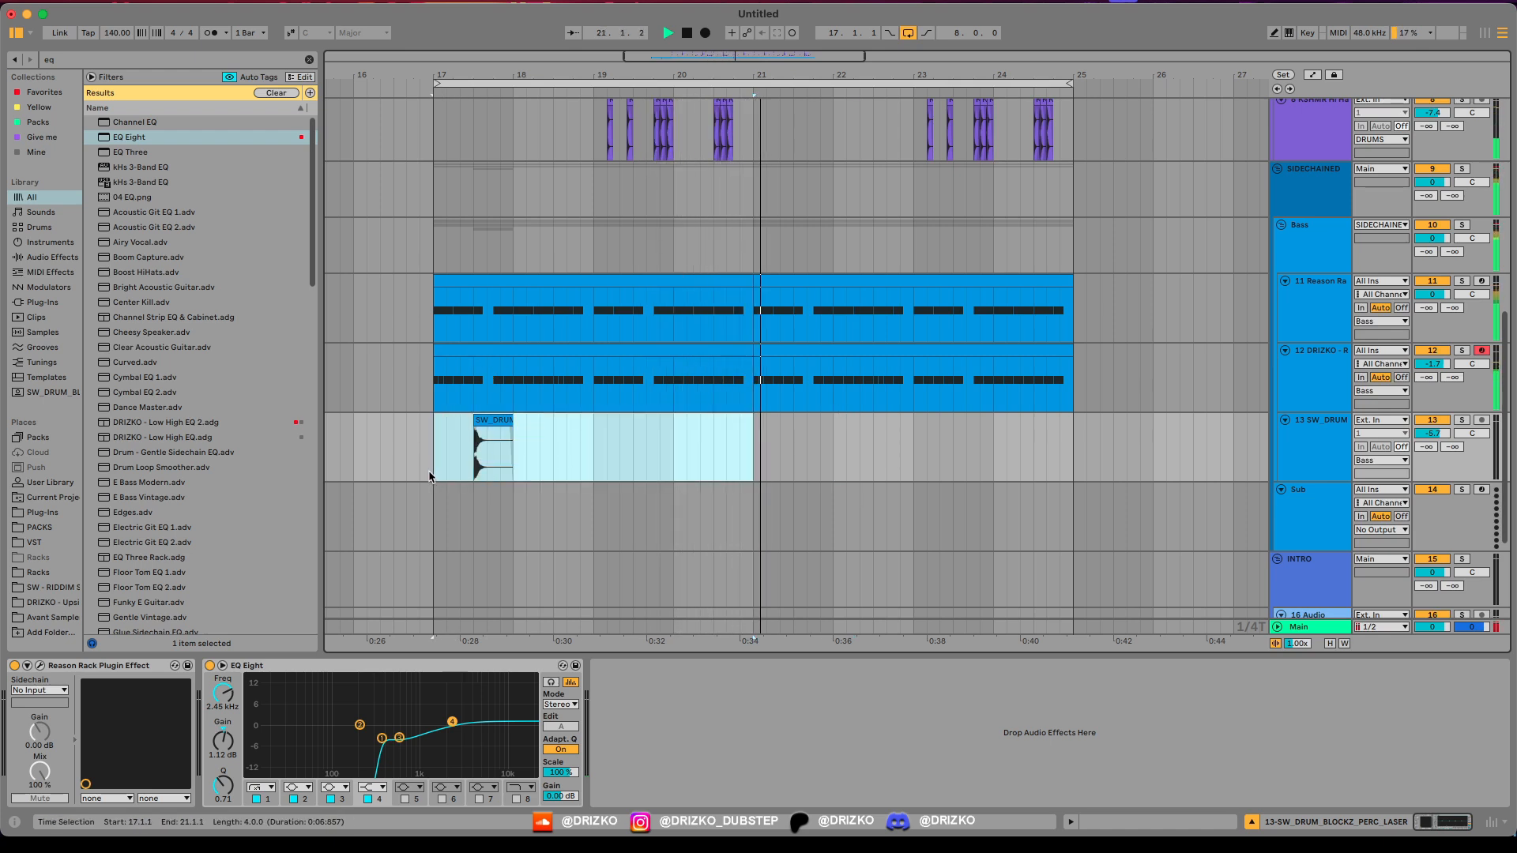
key(ctrl+d)
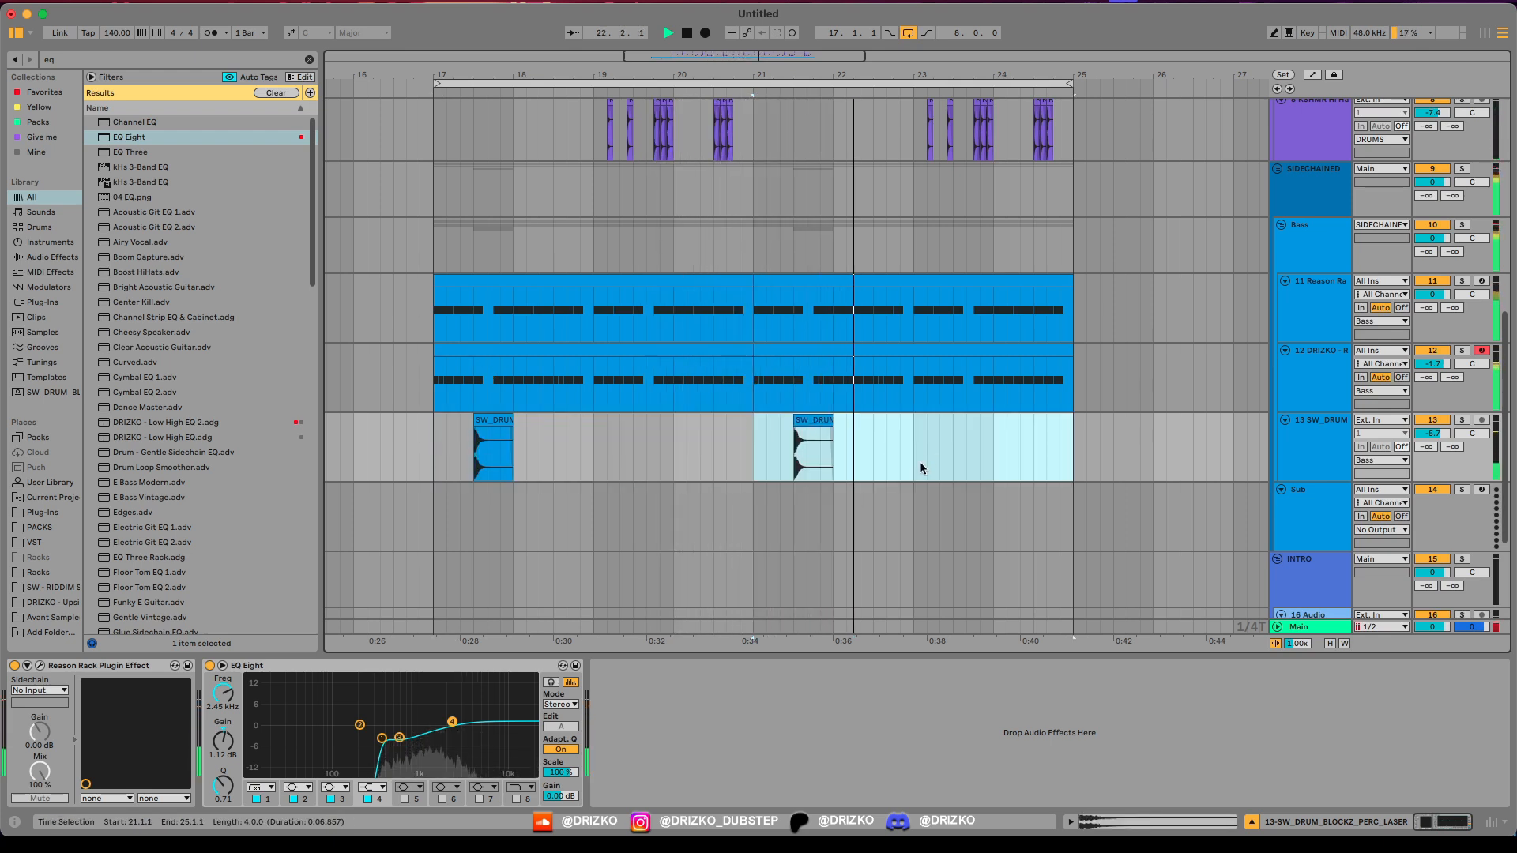
Step: Duplicate the KSHMR_White_Noise_02 exhaust from bars 18 to 20 to 21.1.1 and extend the copy to 25.1.1
scroll(909, 452, down, 3)
scroll(1080, 461, down, 2)
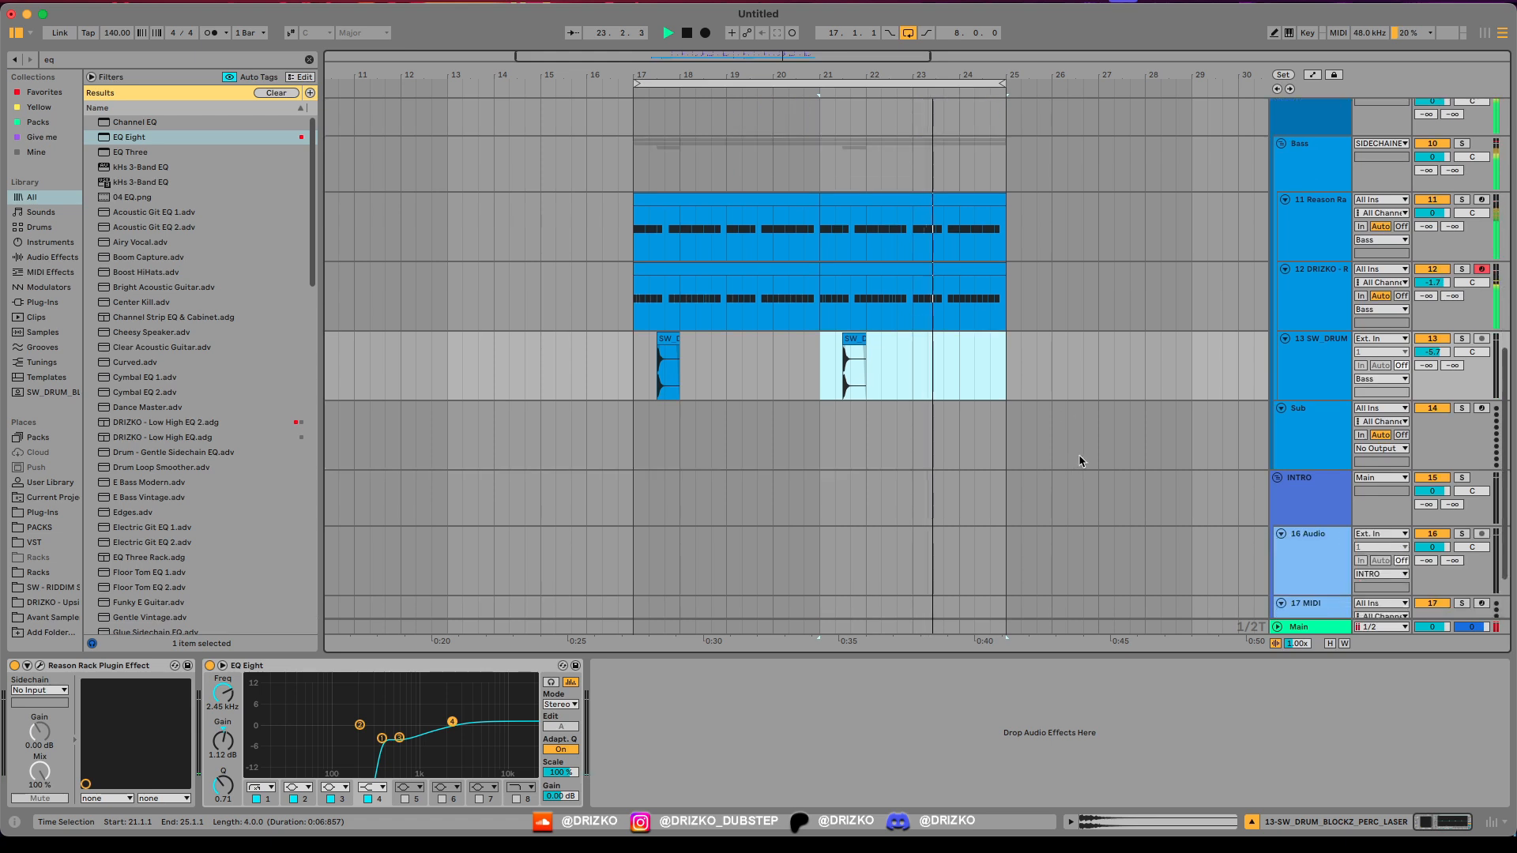
scroll(931, 410, up, 2)
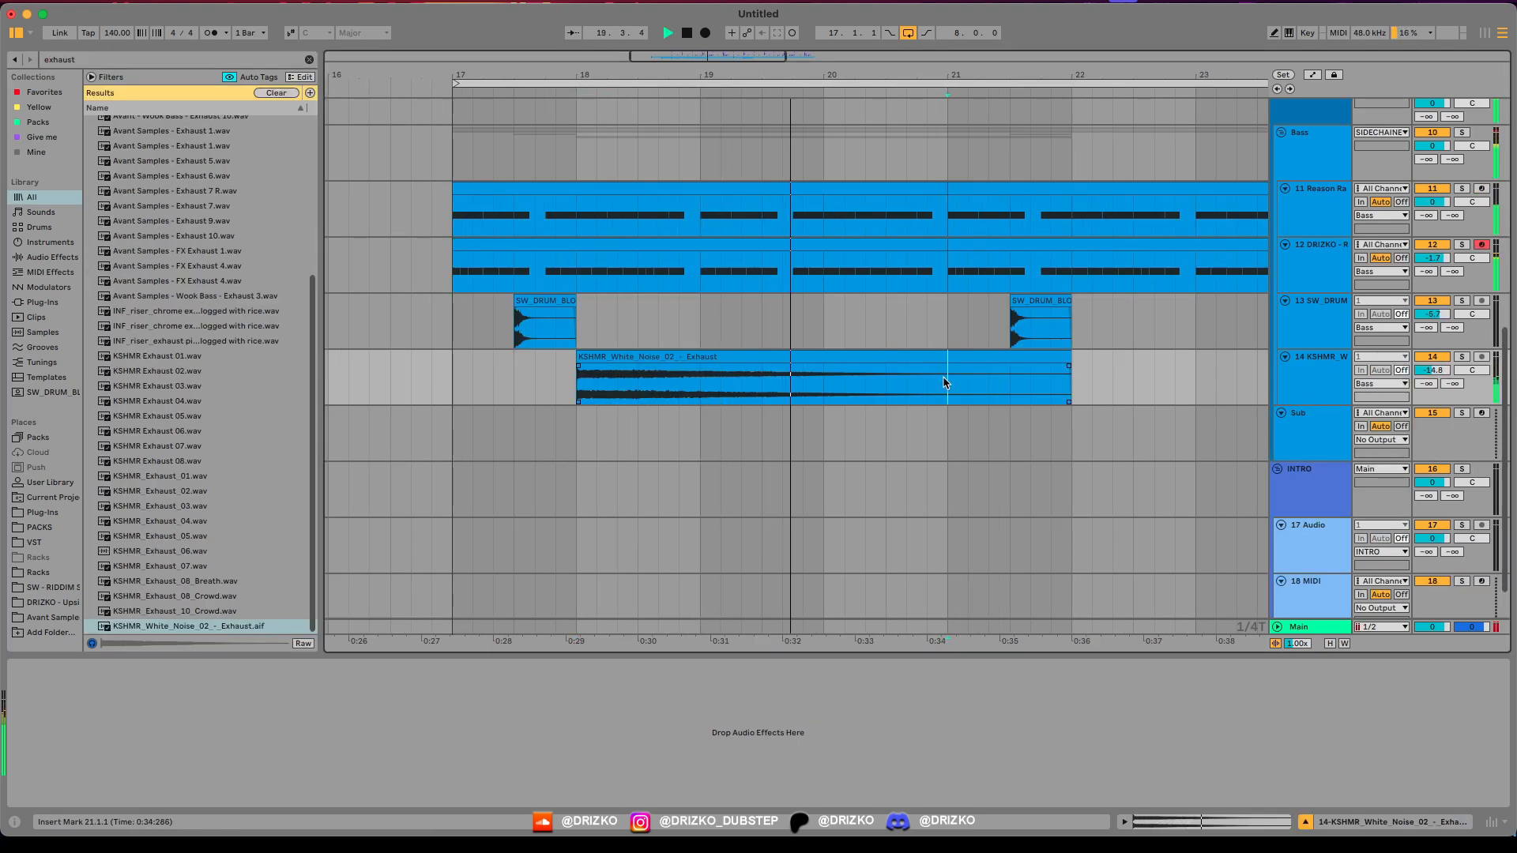
drag(946, 383, 577, 380)
key(ctrl+d)
key(minus)
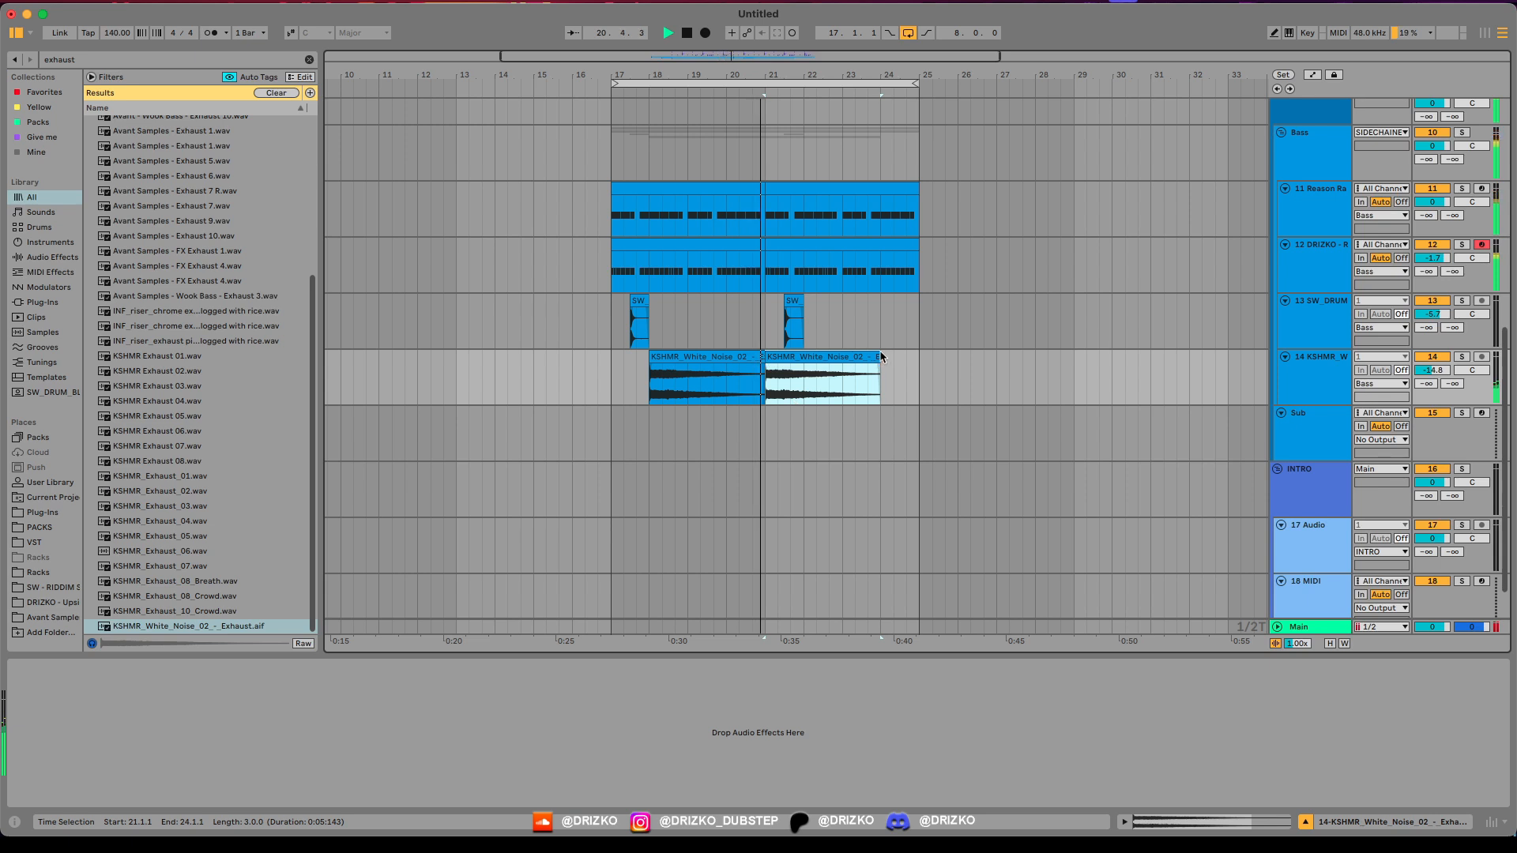
drag(882, 356, 919, 356)
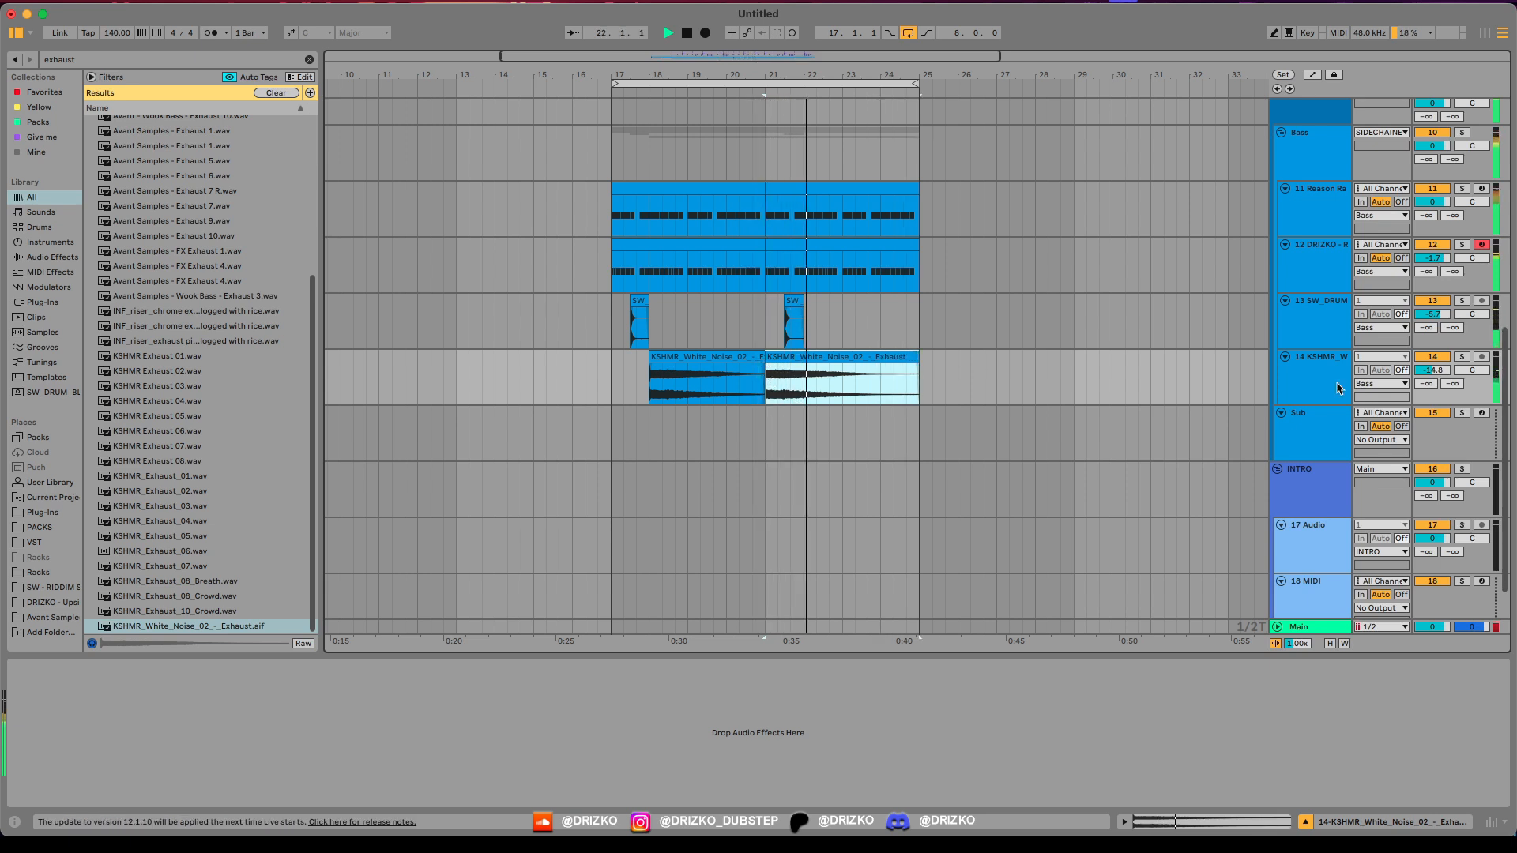
Step: Lower the white noise exhaust track to -19.6 dB and add EQ Eight with band 1 as a low cut at 445 Hz
drag(1432, 370, 1433, 373)
key(ctrl+f)
text(eq)
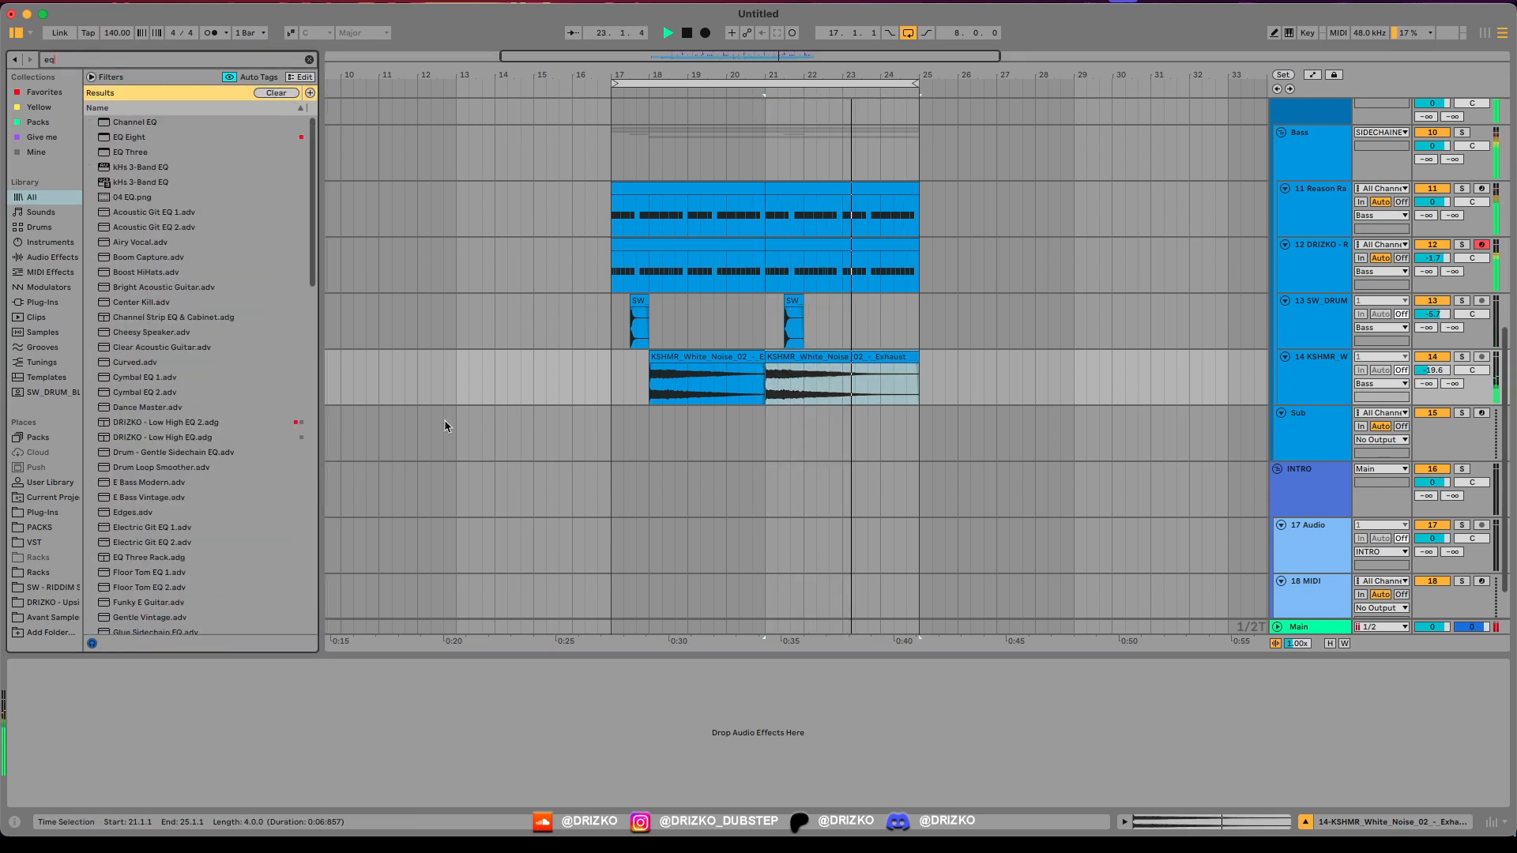
click(136, 138)
double_click(136, 138)
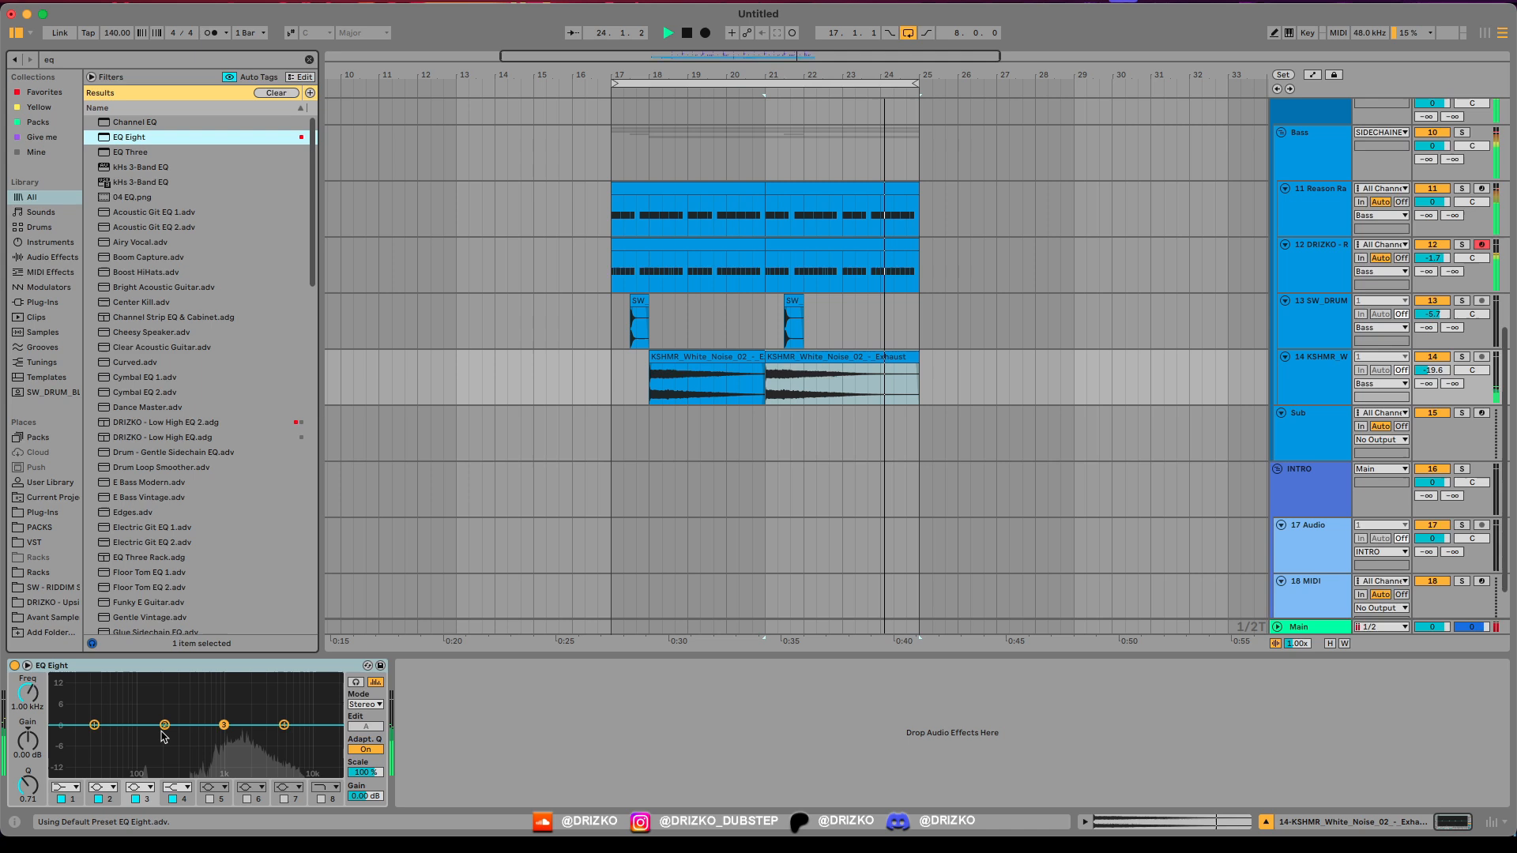
click(65, 787)
click(58, 694)
drag(94, 737, 195, 737)
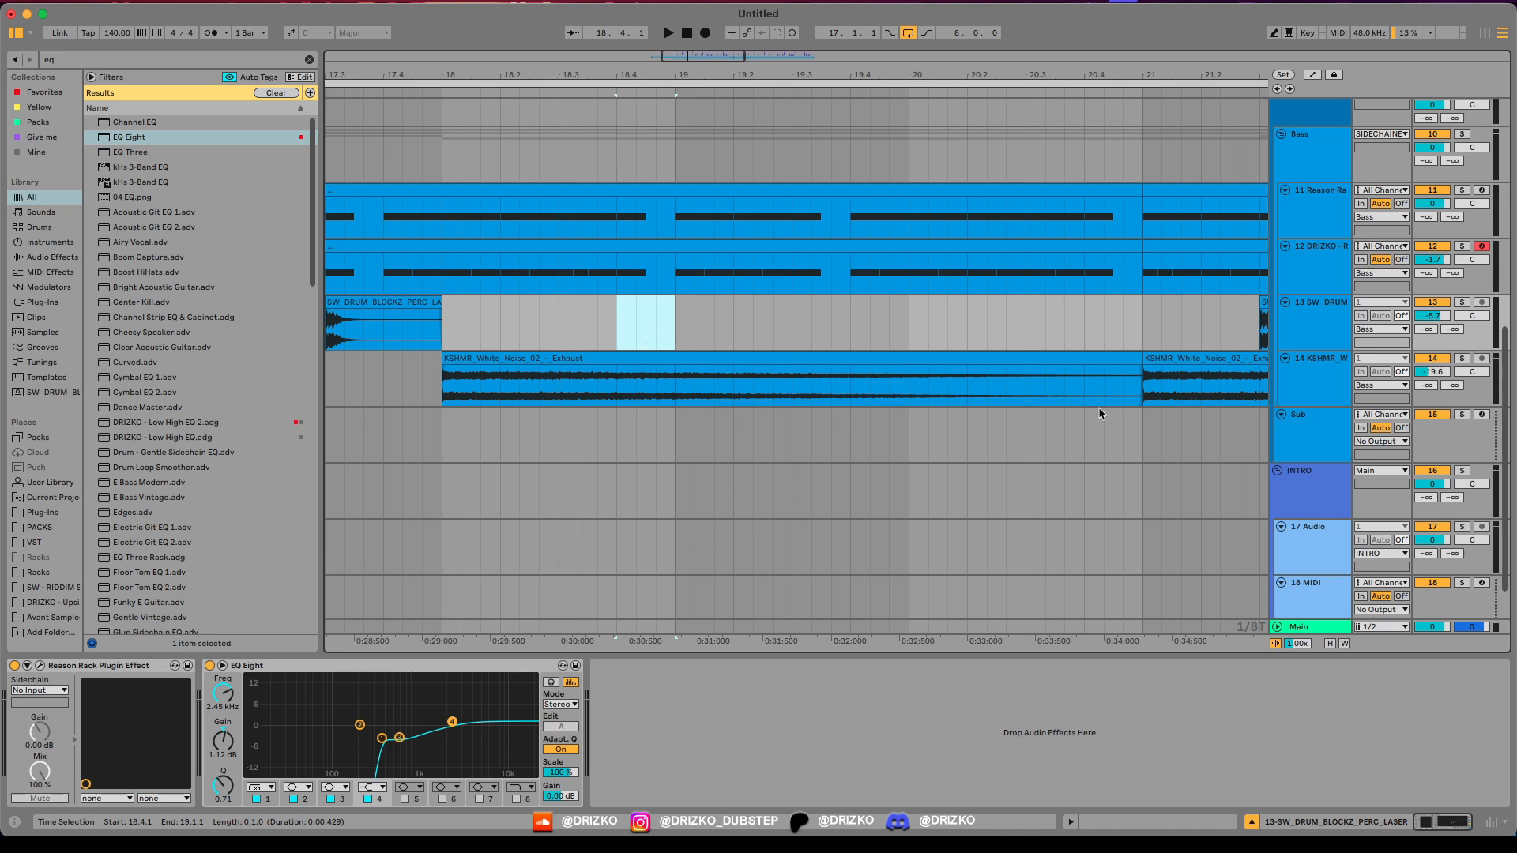
Step: Insert a new audio track below the white noise exhaust track and browse the library's "fx" samples for it
click(1310, 373)
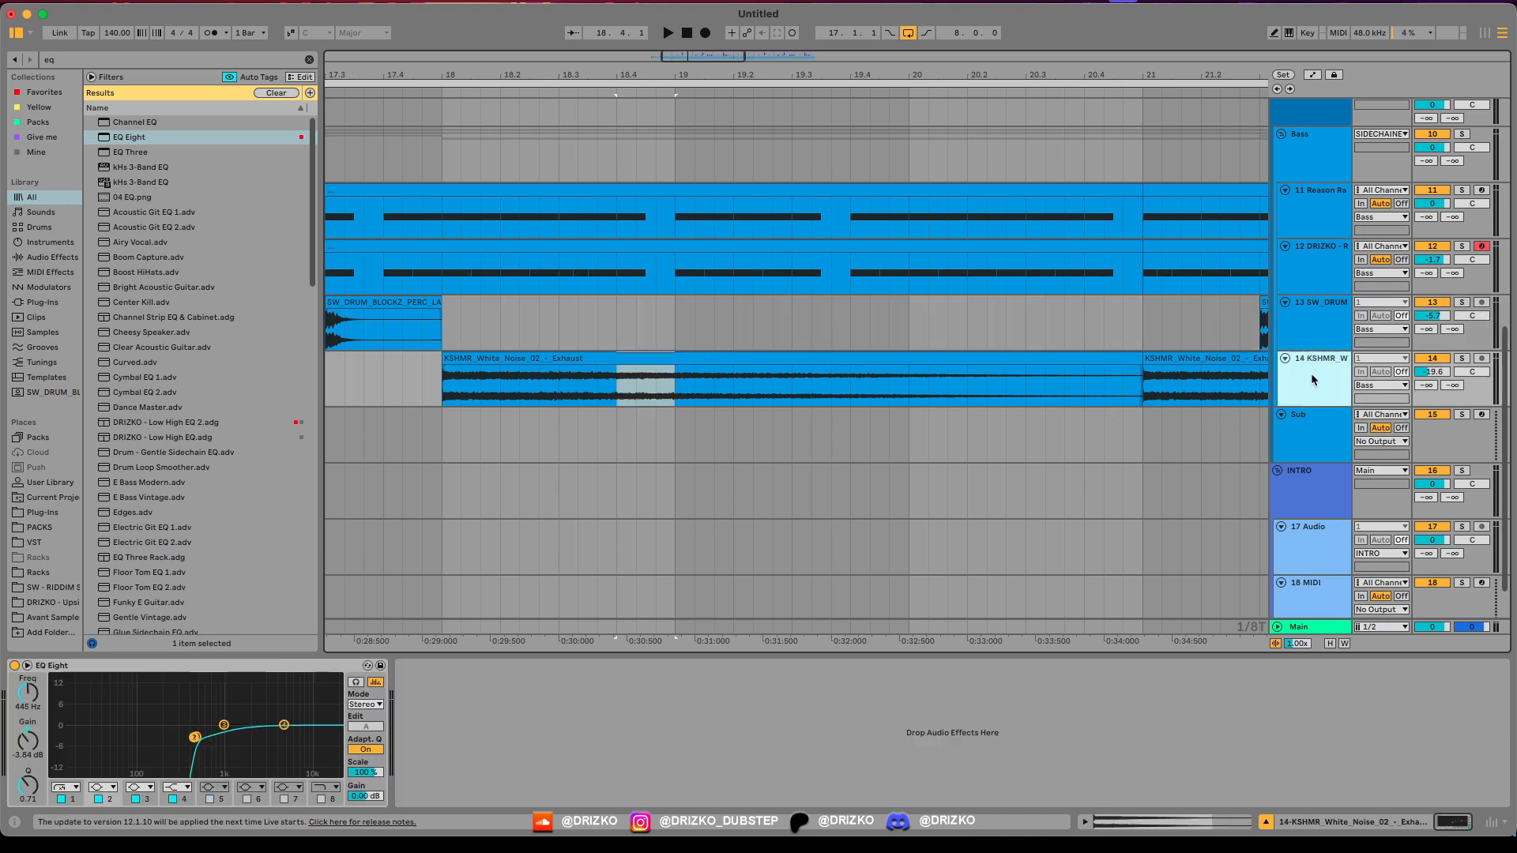
key(super+t)
key(minus)
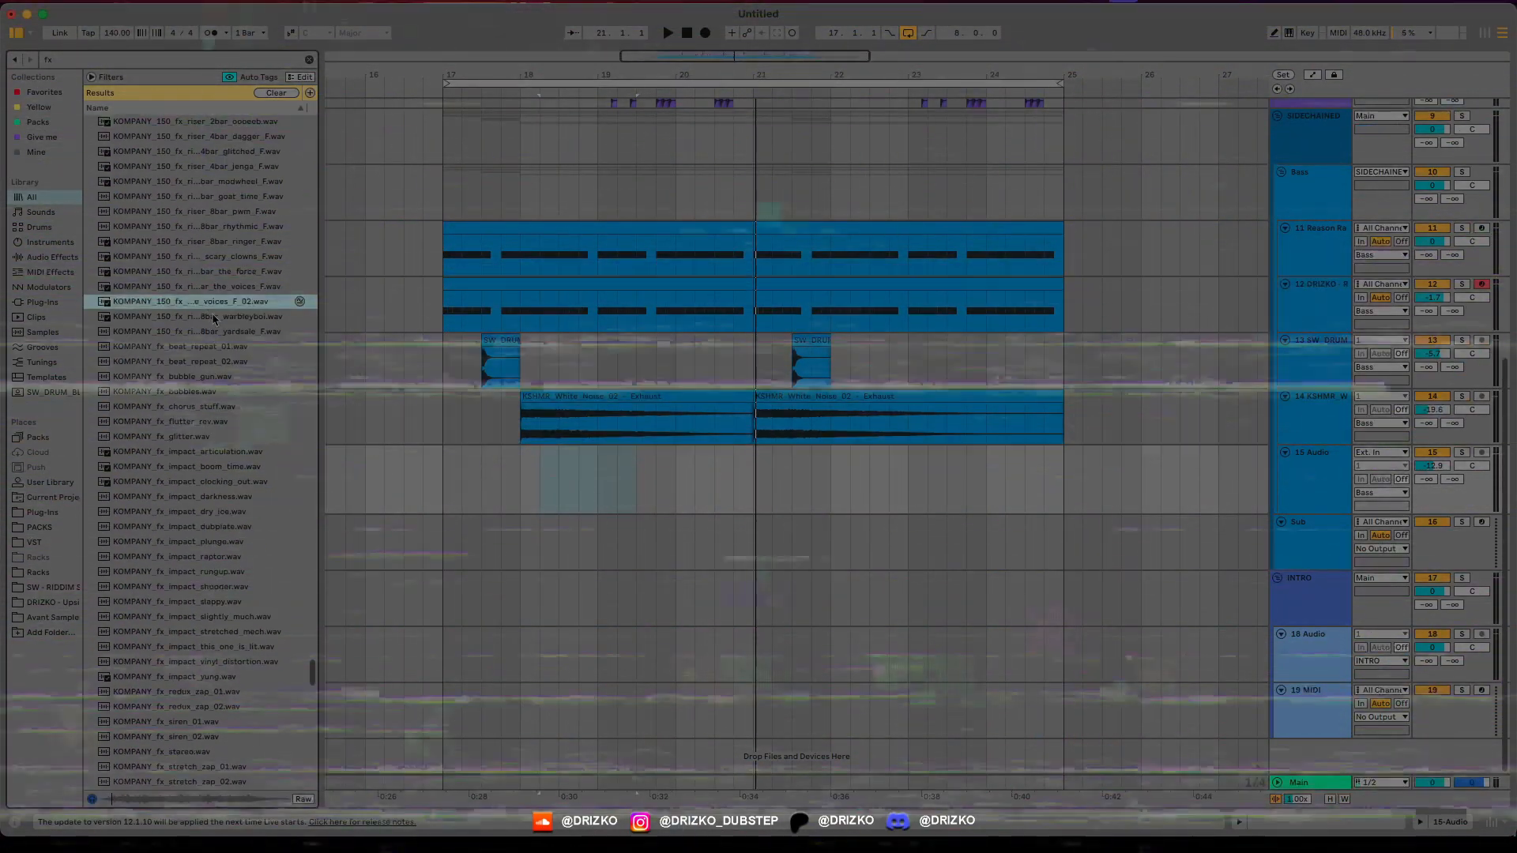
scroll(197, 317, down, 15)
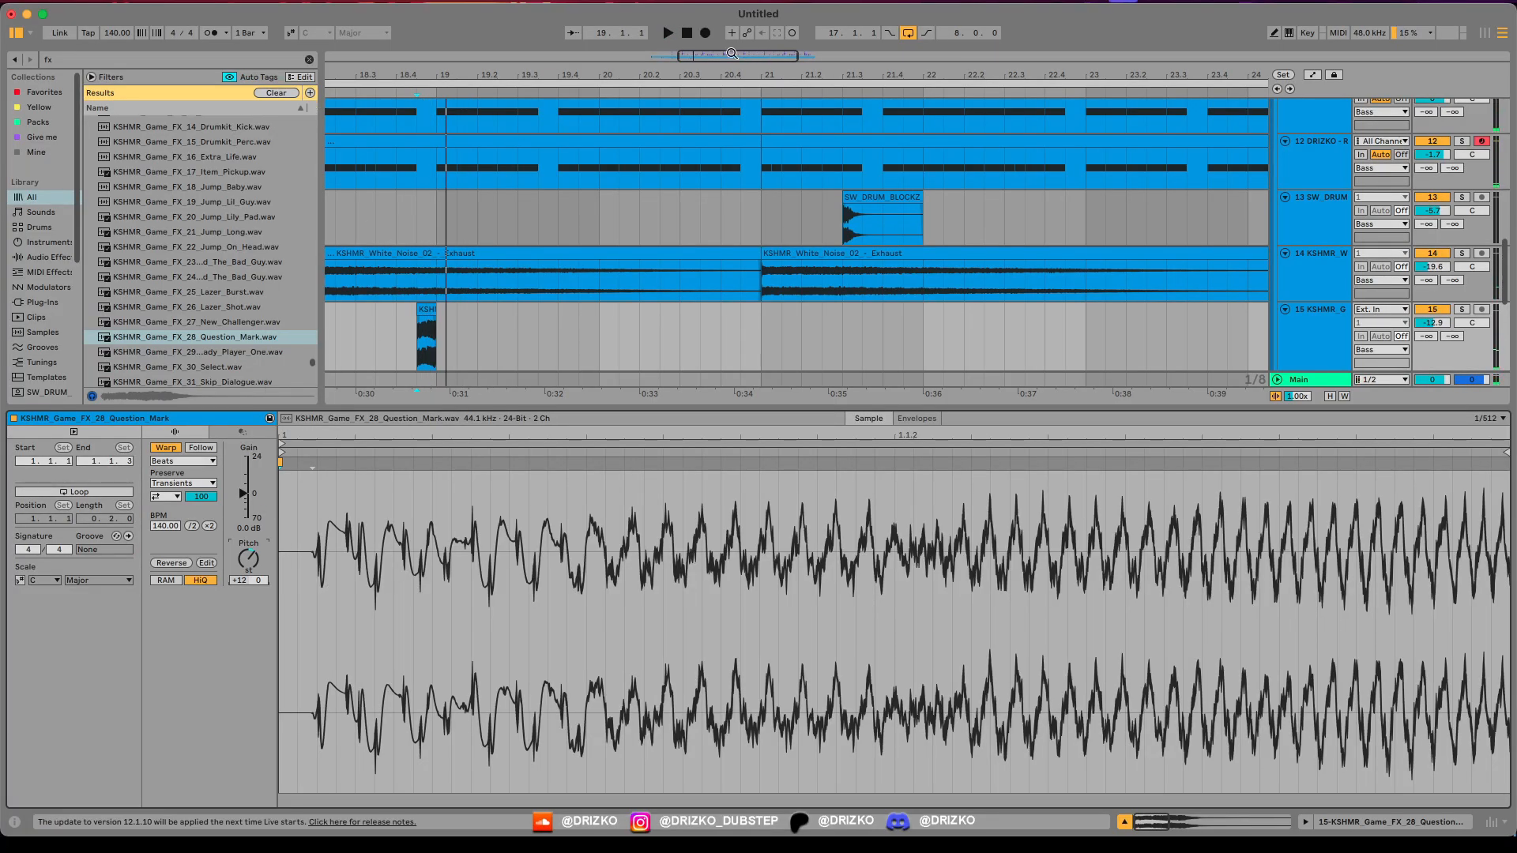
drag(732, 53, 688, 133)
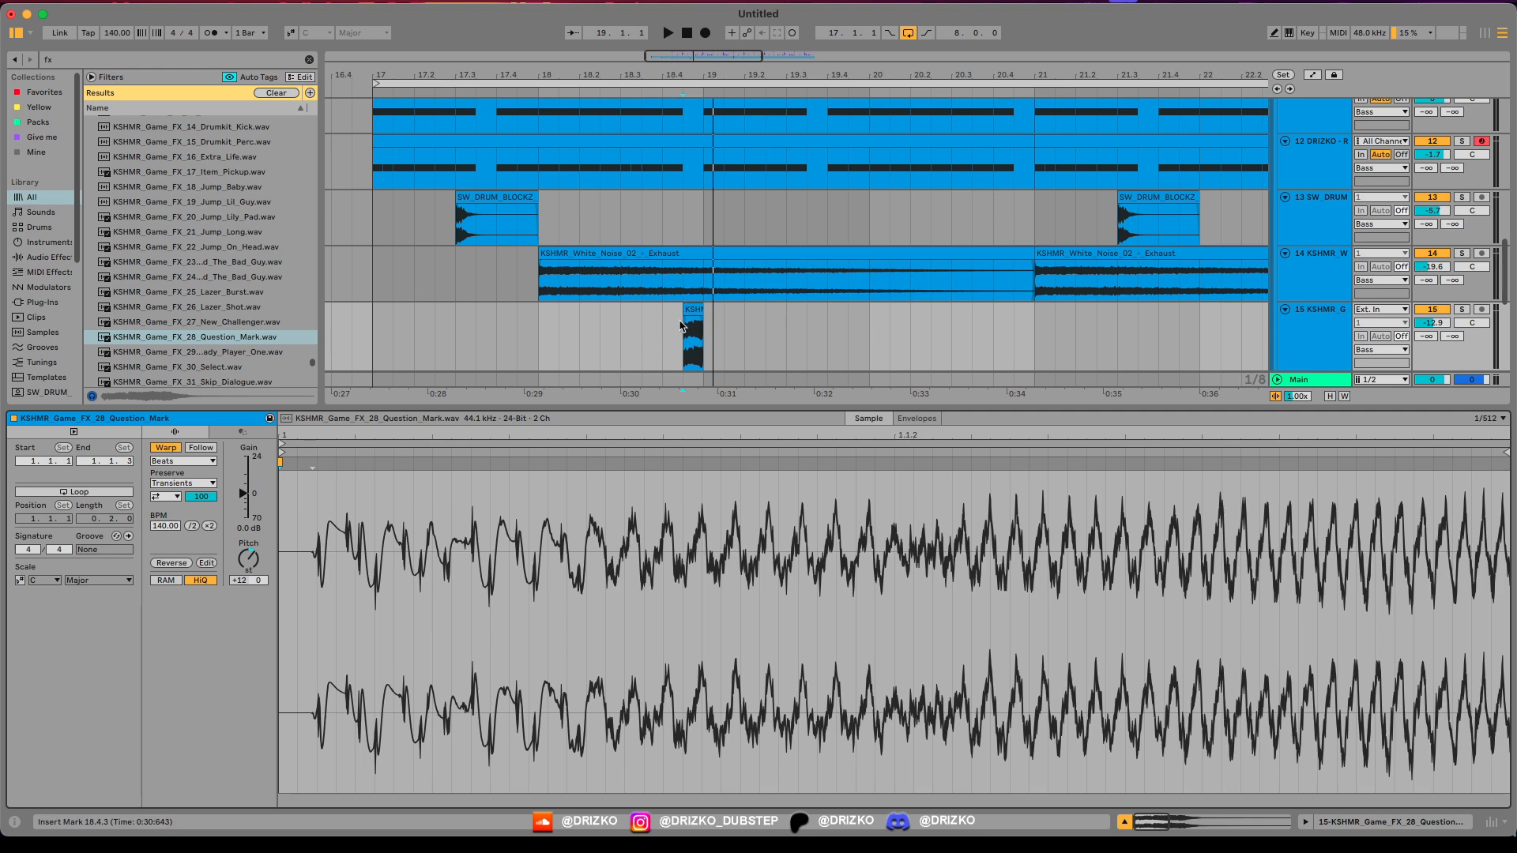
Step: Add Reverb to the KSHMR Question Mark effect track with its input filter at 3.49 kHz, decay 778 ms and dry/wet 62%
key(super+alt+l)
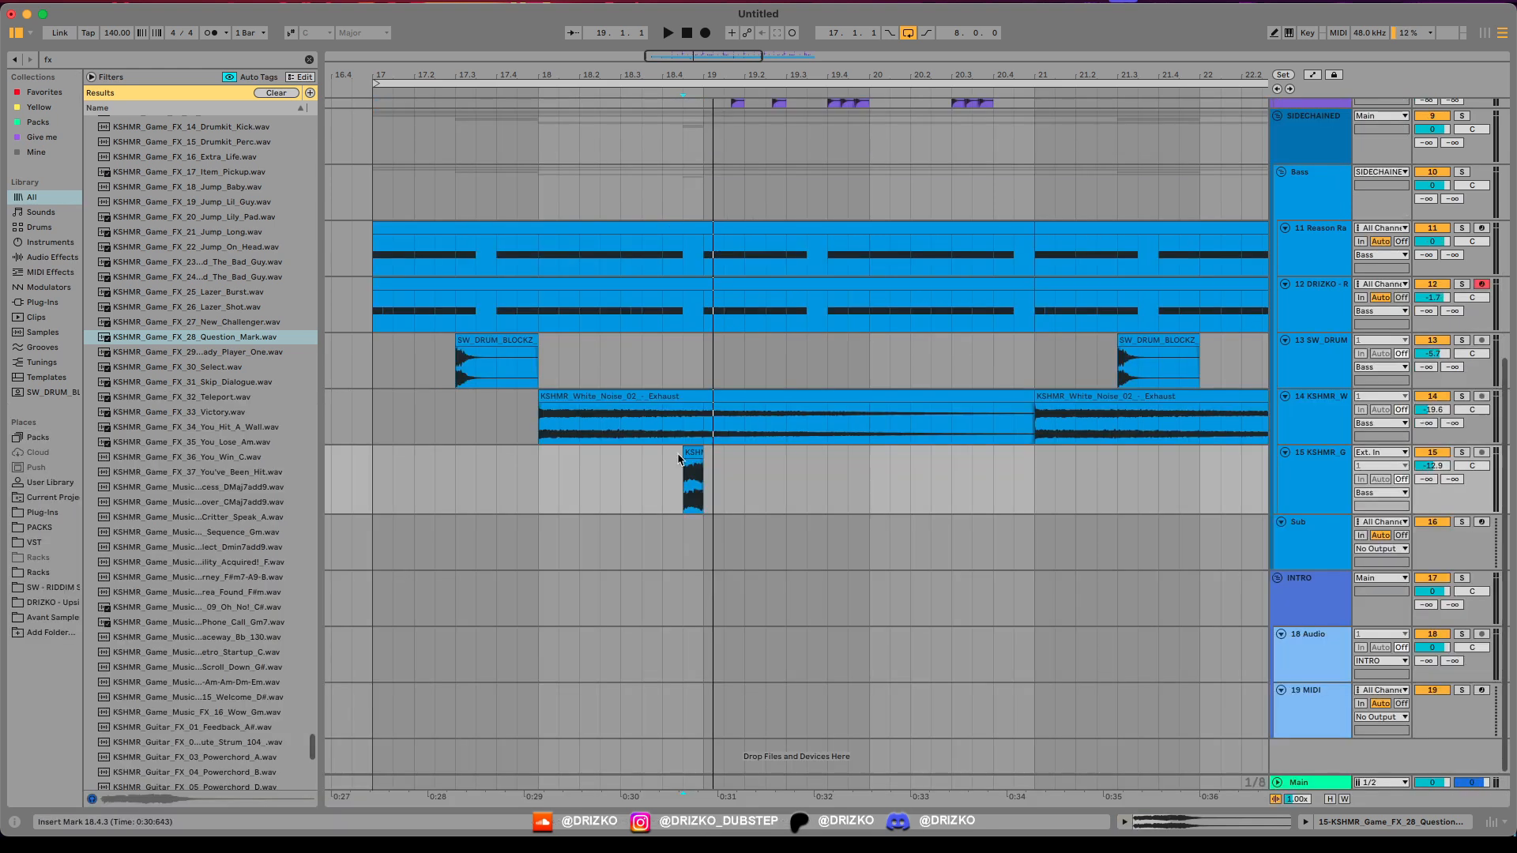
key(space)
key(space)
click(684, 484)
key(space)
key(space)
key(super+f)
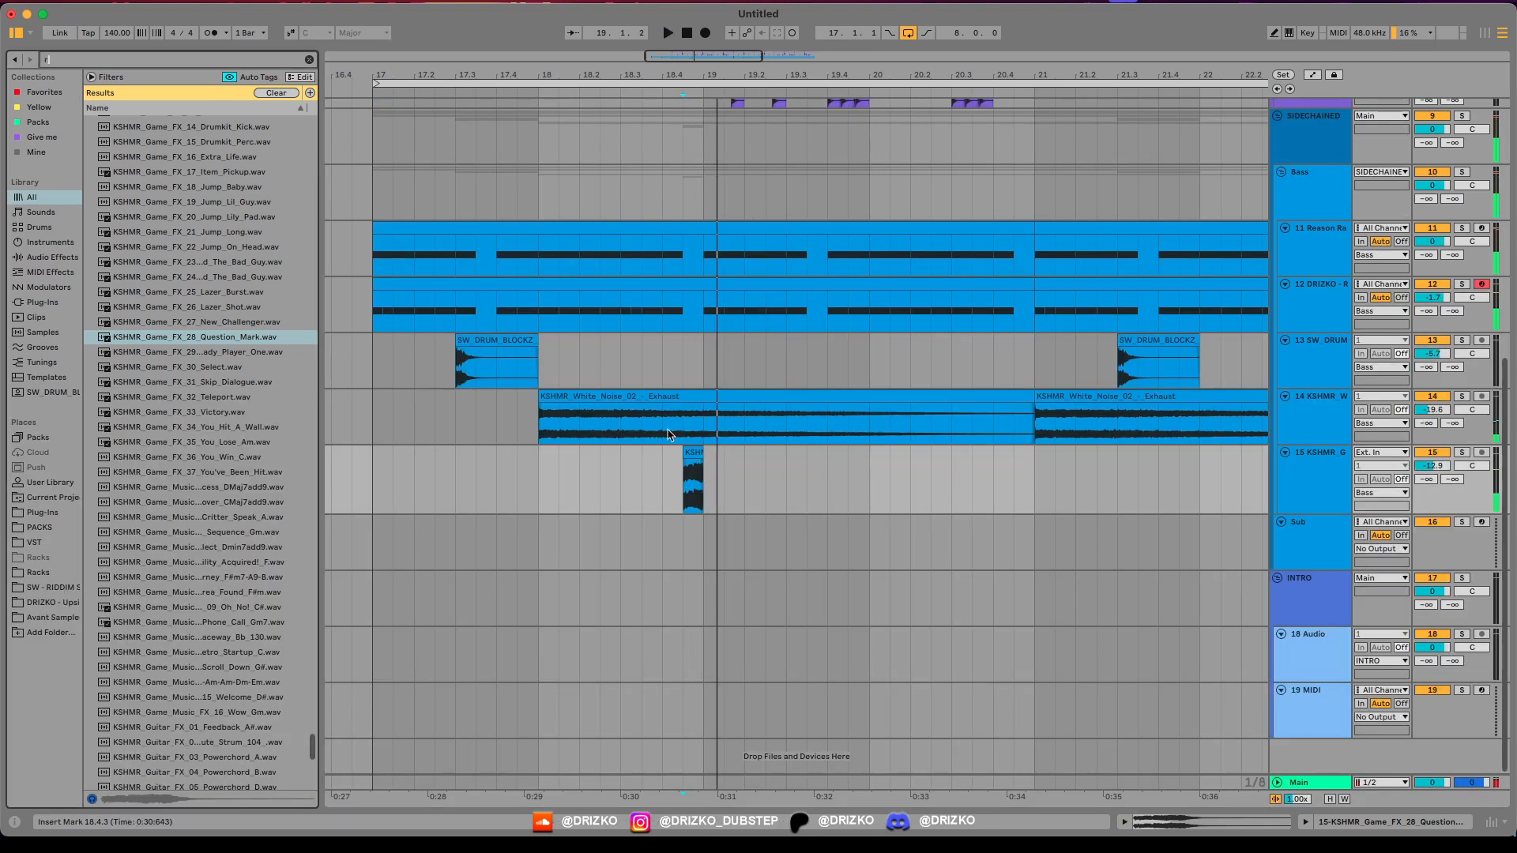
text(rever)
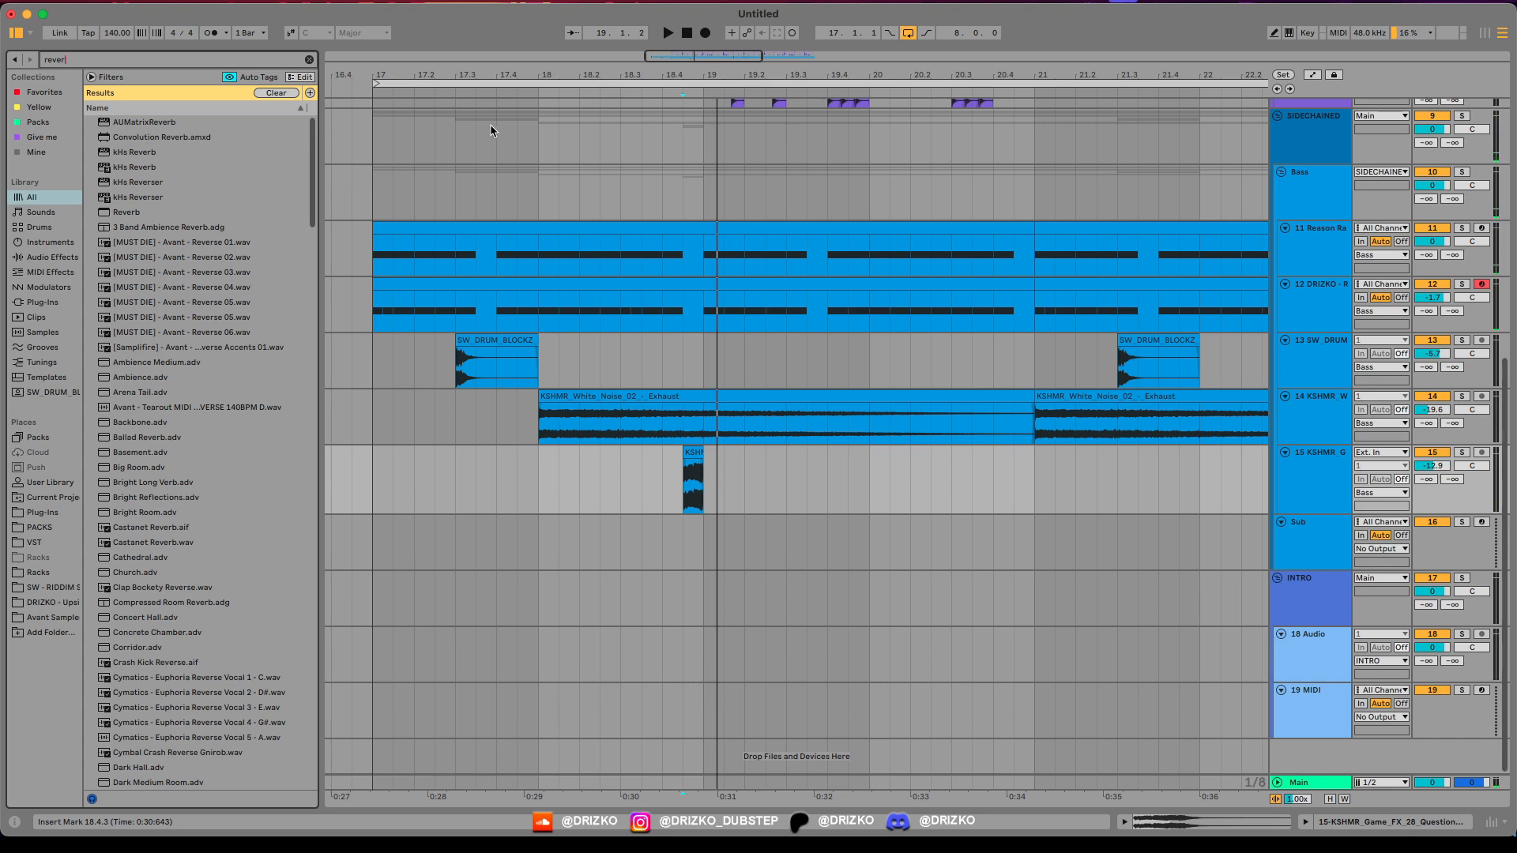
double_click(133, 212)
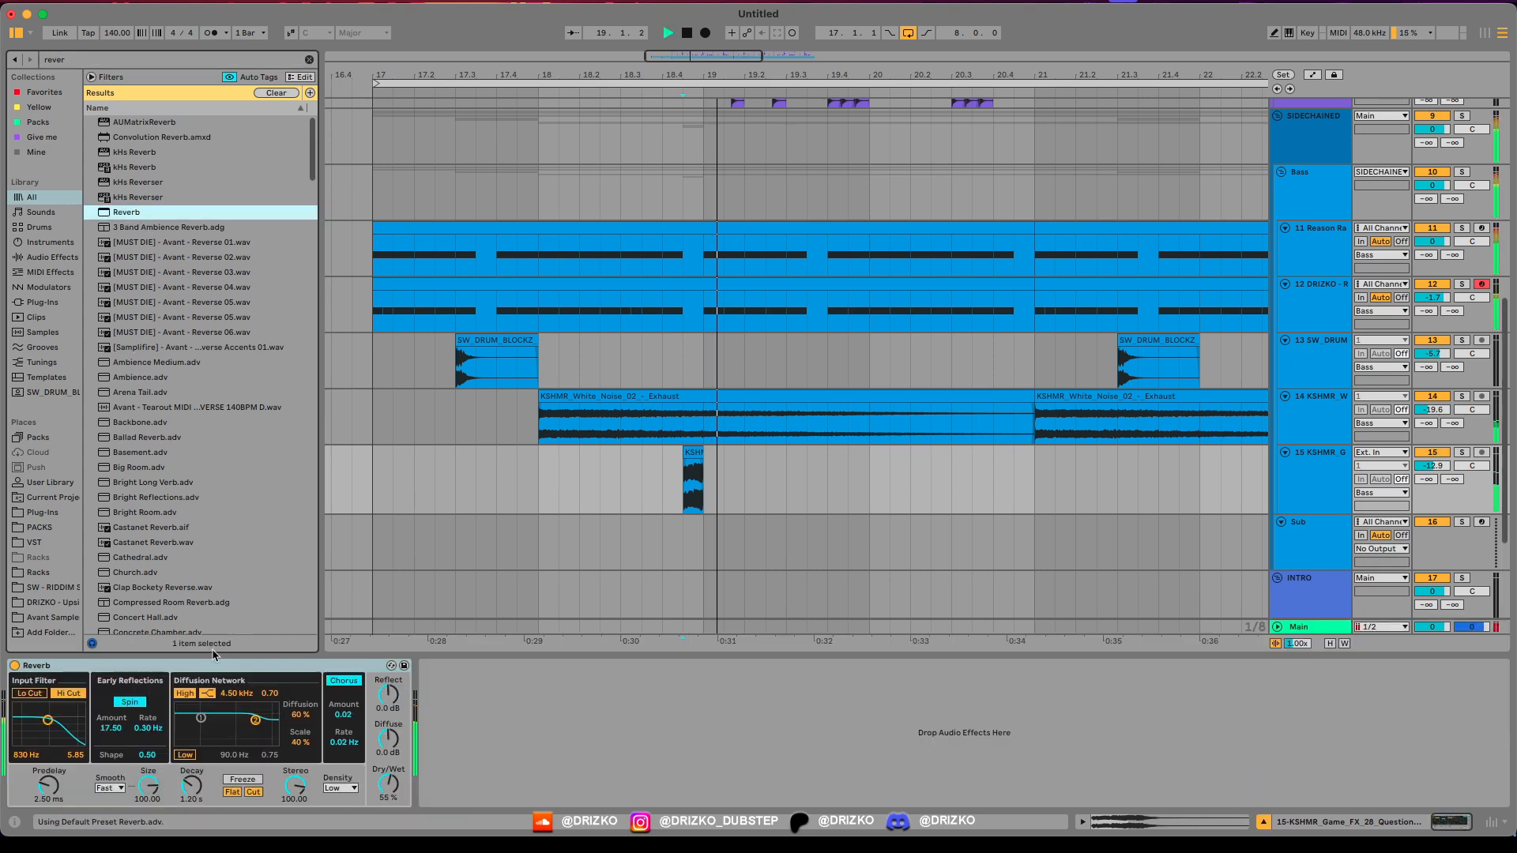
drag(47, 720, 62, 710)
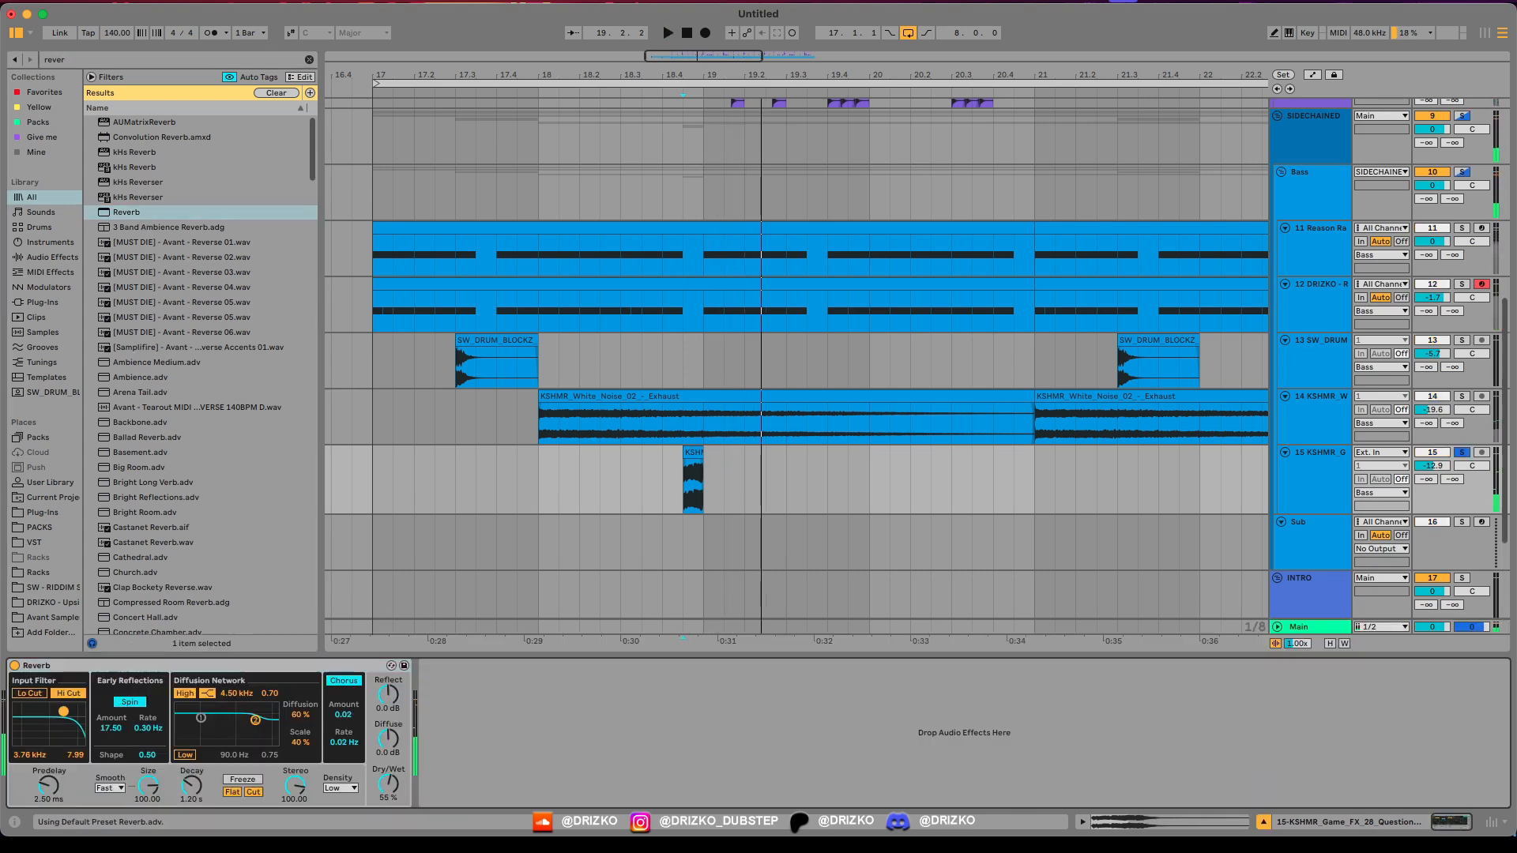
drag(192, 785, 191, 778)
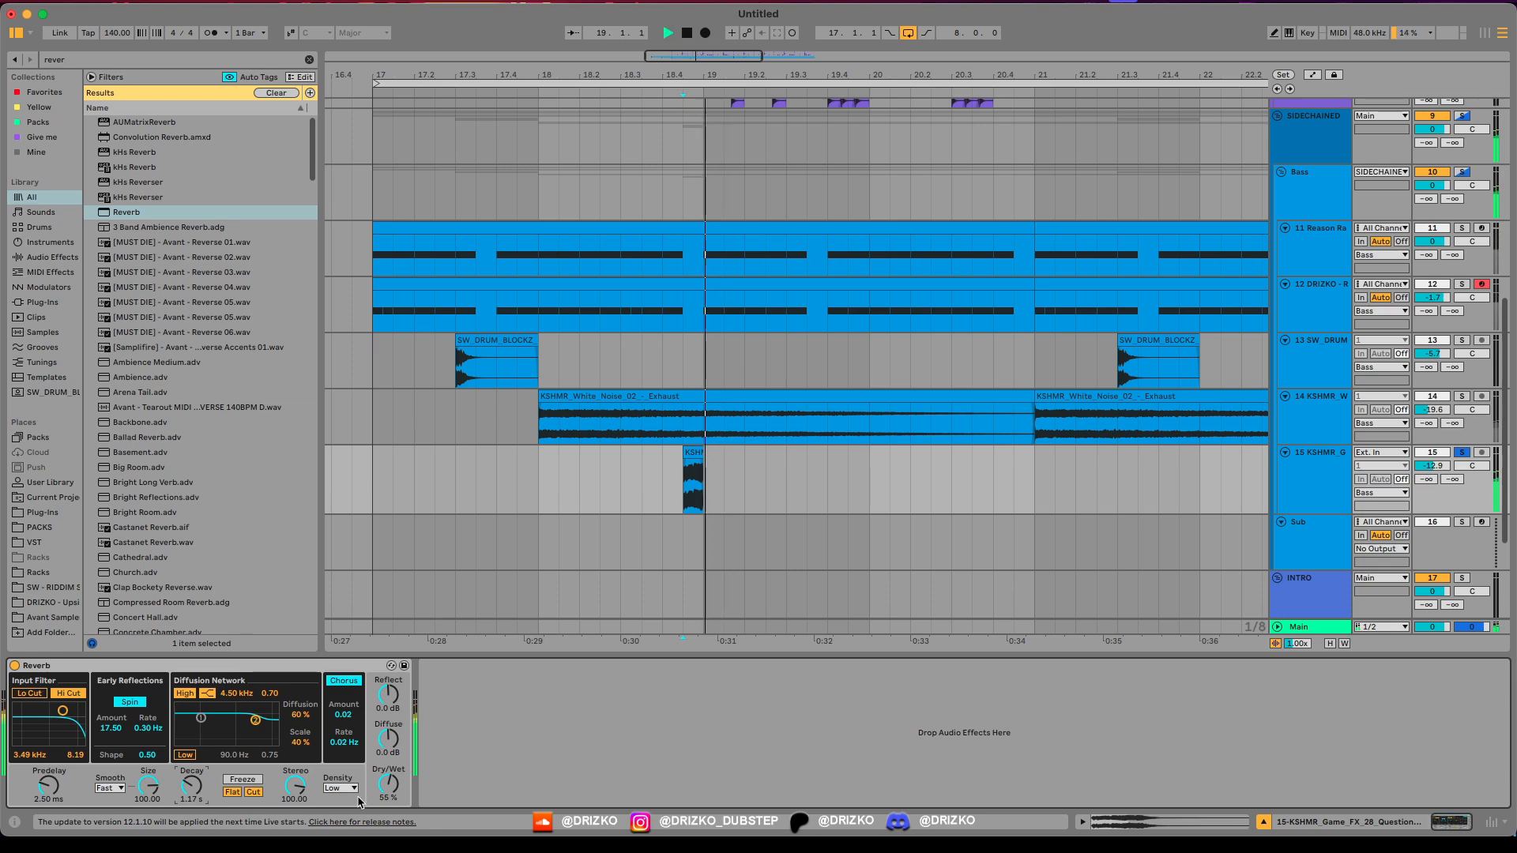
Step: Add Delay after the Reverb with delay time 4, filter at 1.27 kHz and width 6.54, feedback 44% and dry/wet 37%
key(super+f)
text(delay)
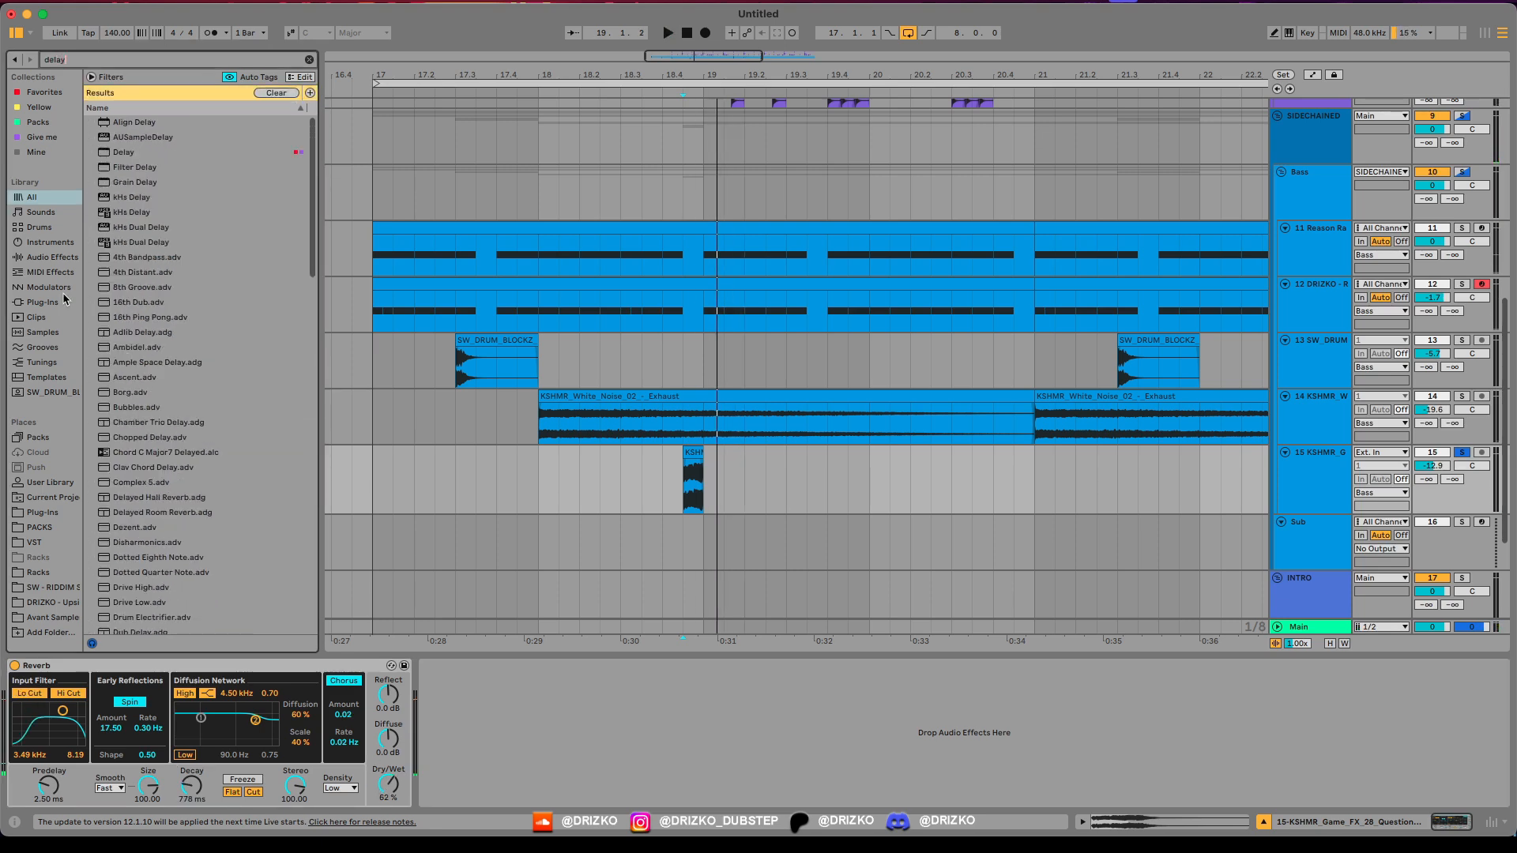
double_click(118, 151)
key(space)
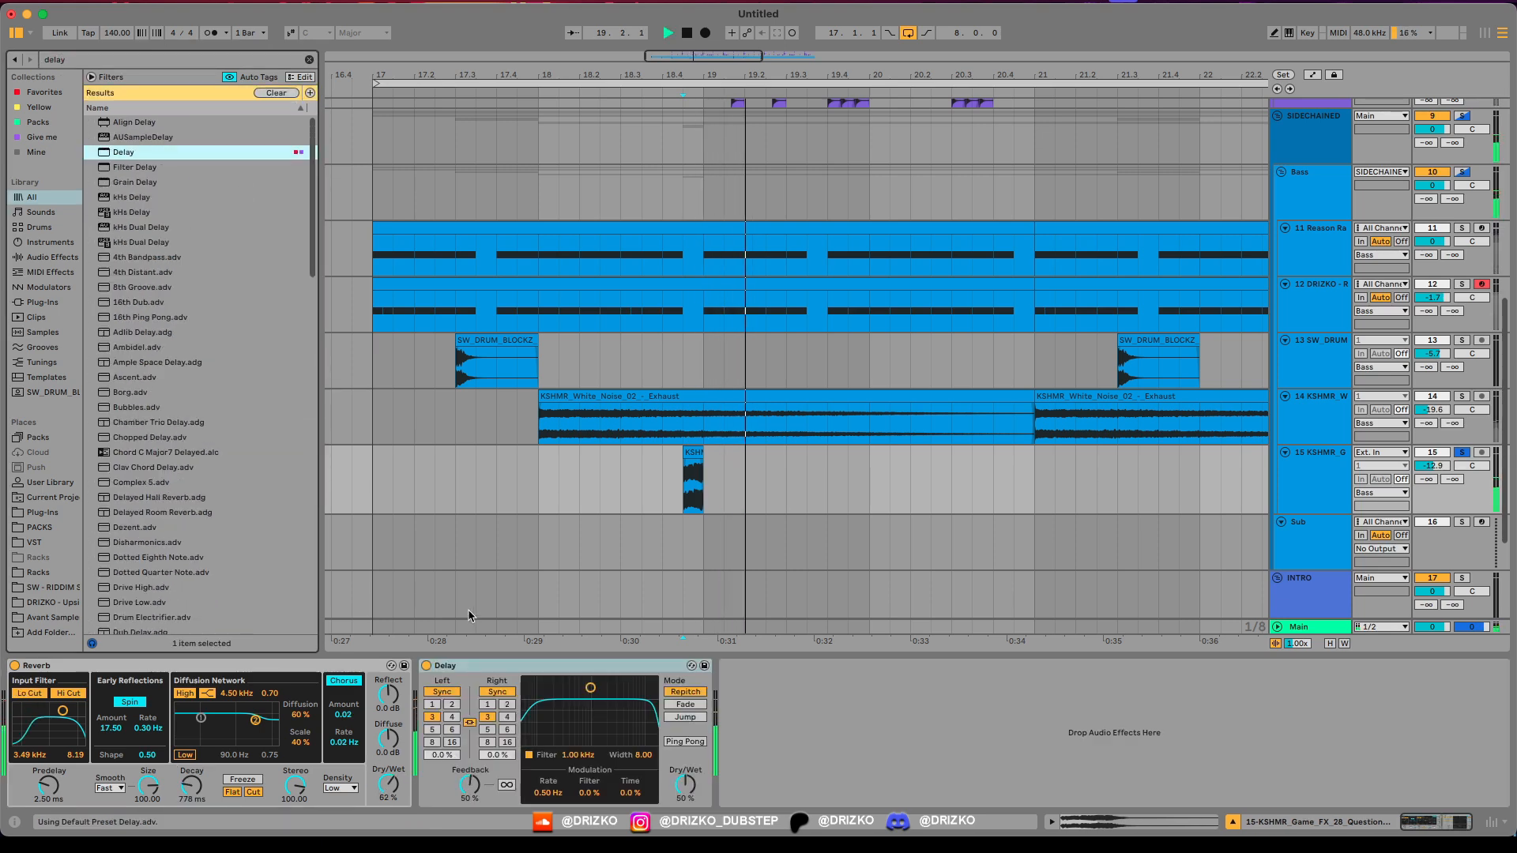
click(452, 716)
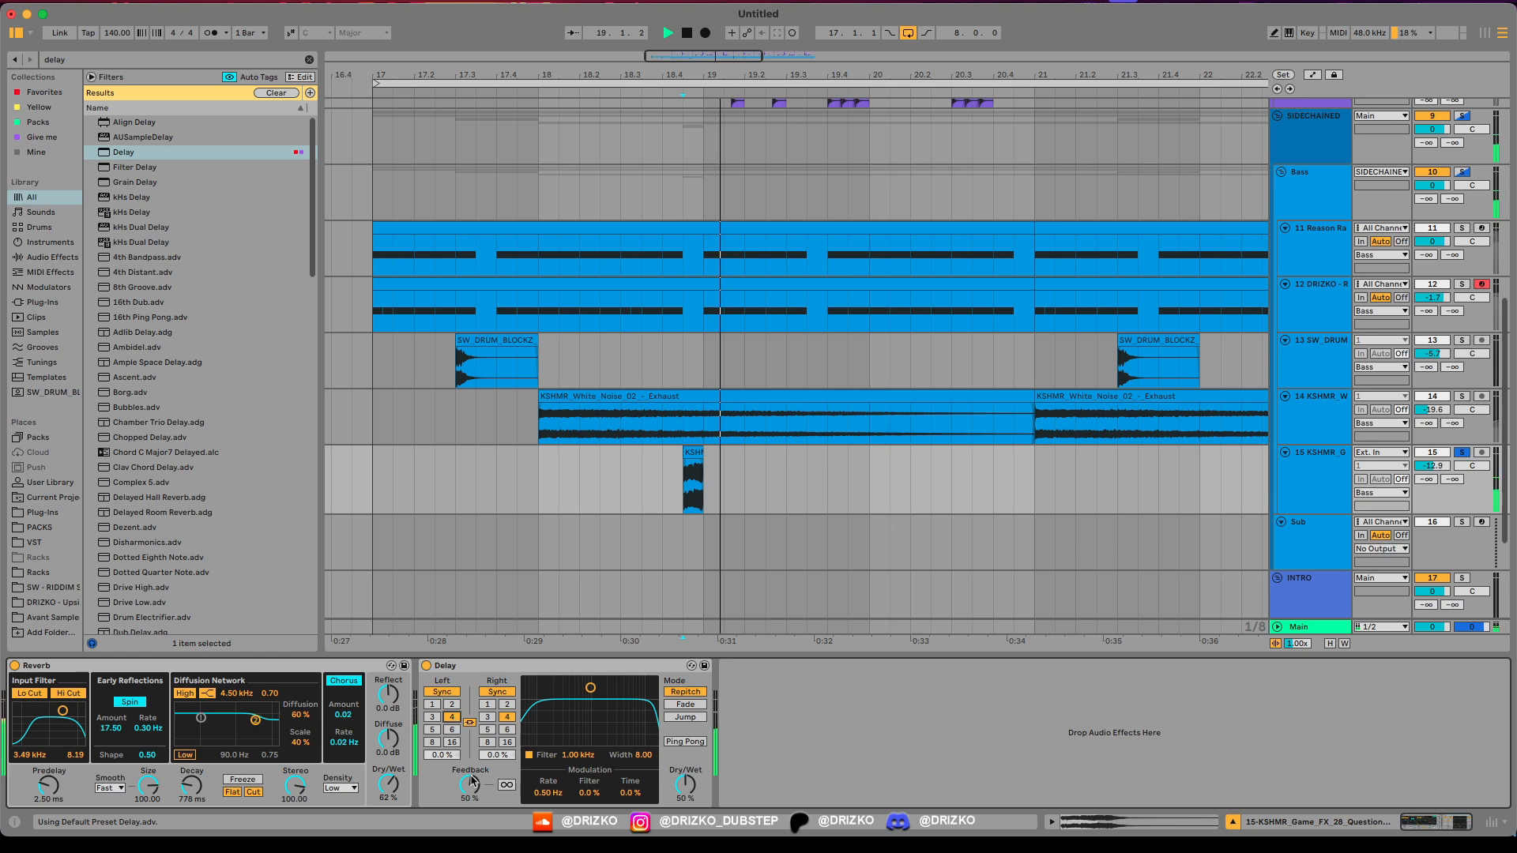
drag(590, 687, 577, 729)
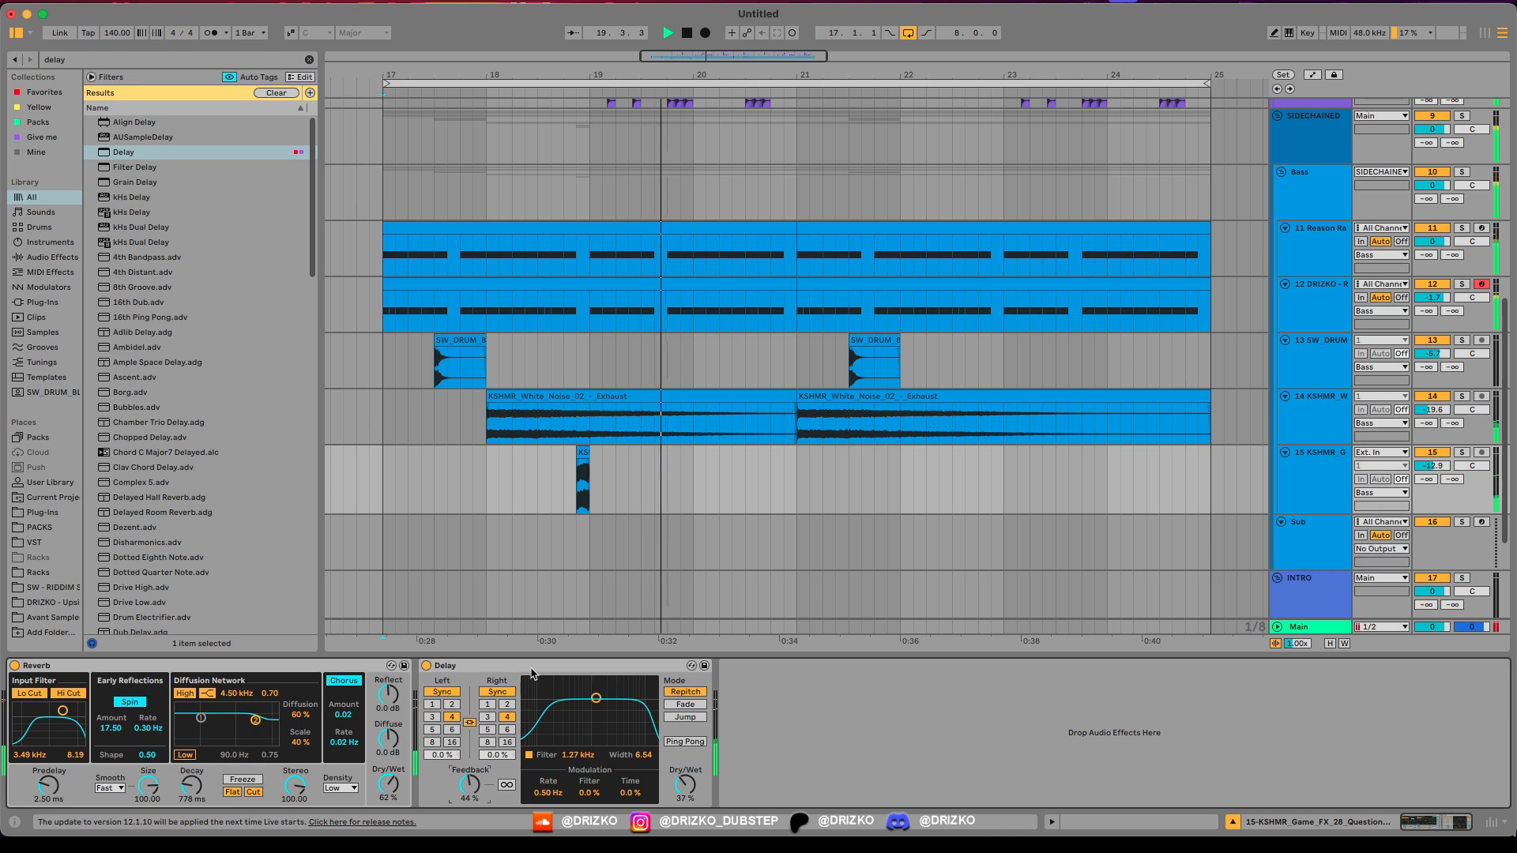
Step: Duplicate bars 17 to 20 of the KSHMR game effect track to 21.1.1
key(super+alt+l)
drag(378, 480, 689, 485)
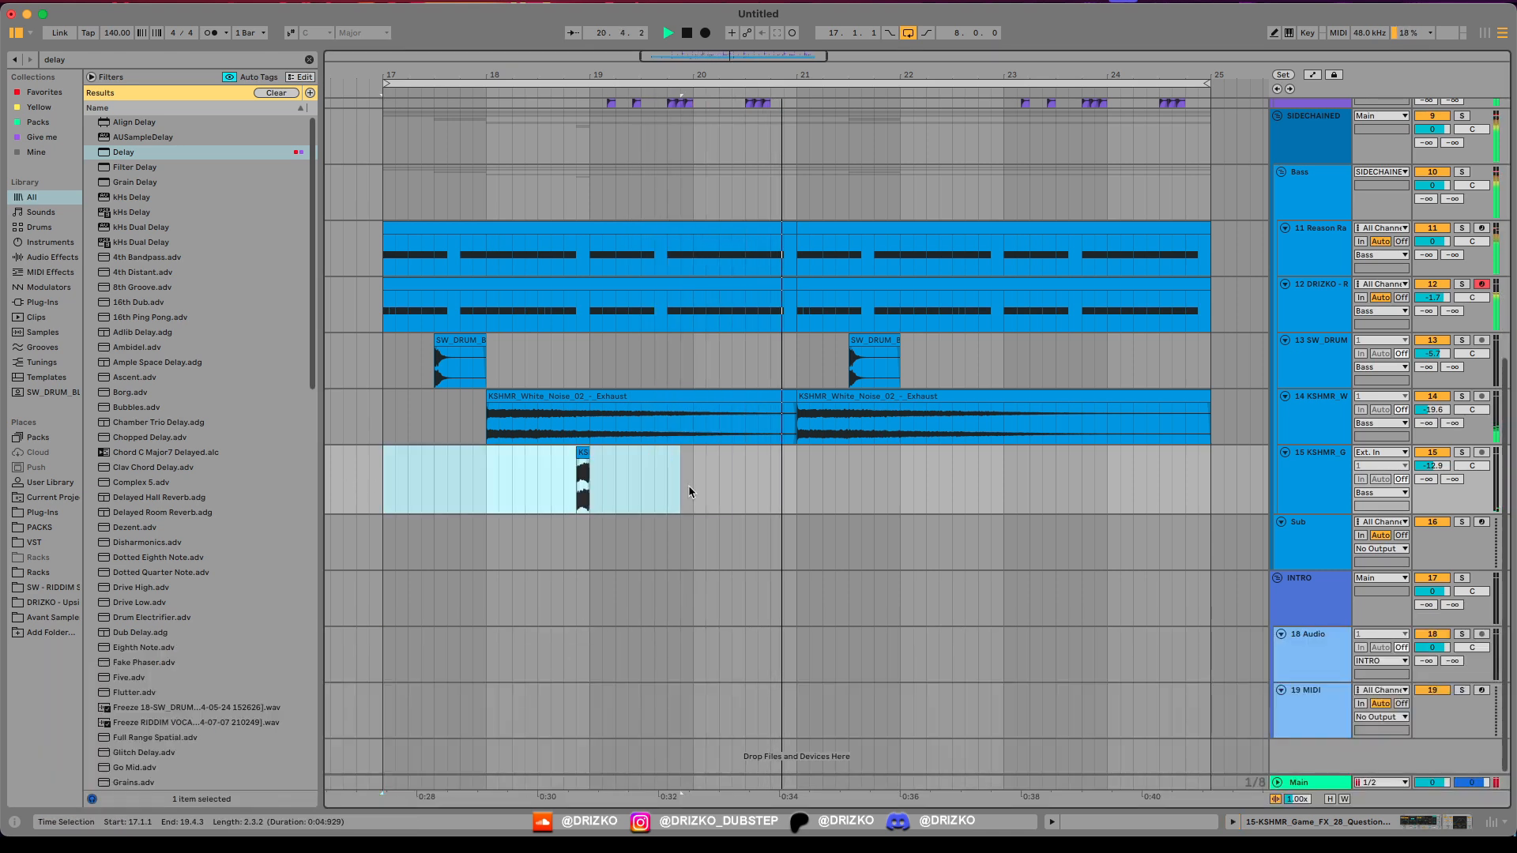
key(super+d)
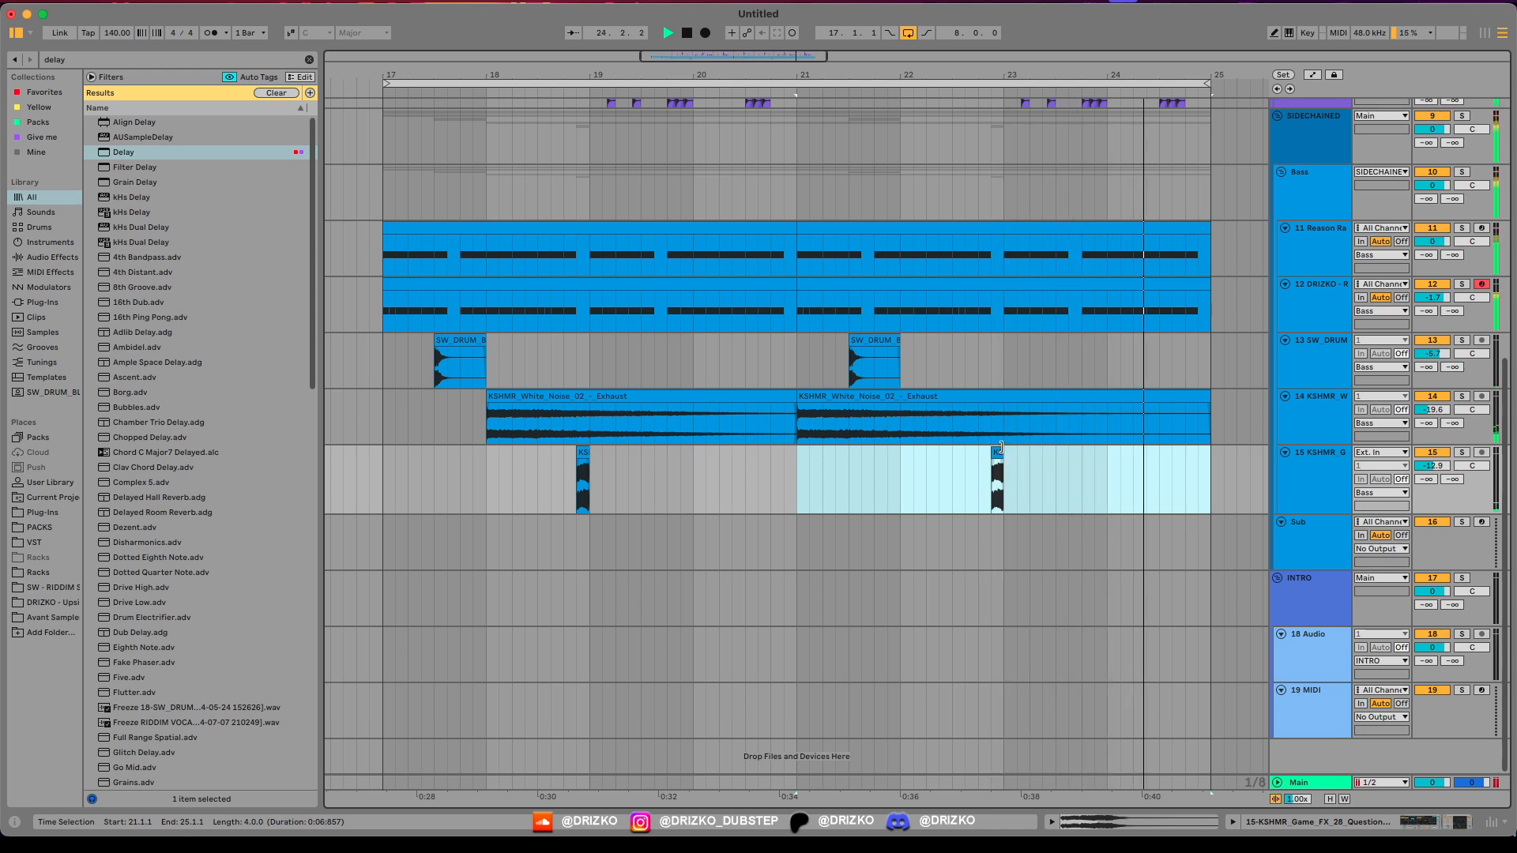
Step: Insert a new audio track below the game effect track and place KOMPANY_150_synth_loop_office_pad_F at 17.1.1 on it
click(1334, 472)
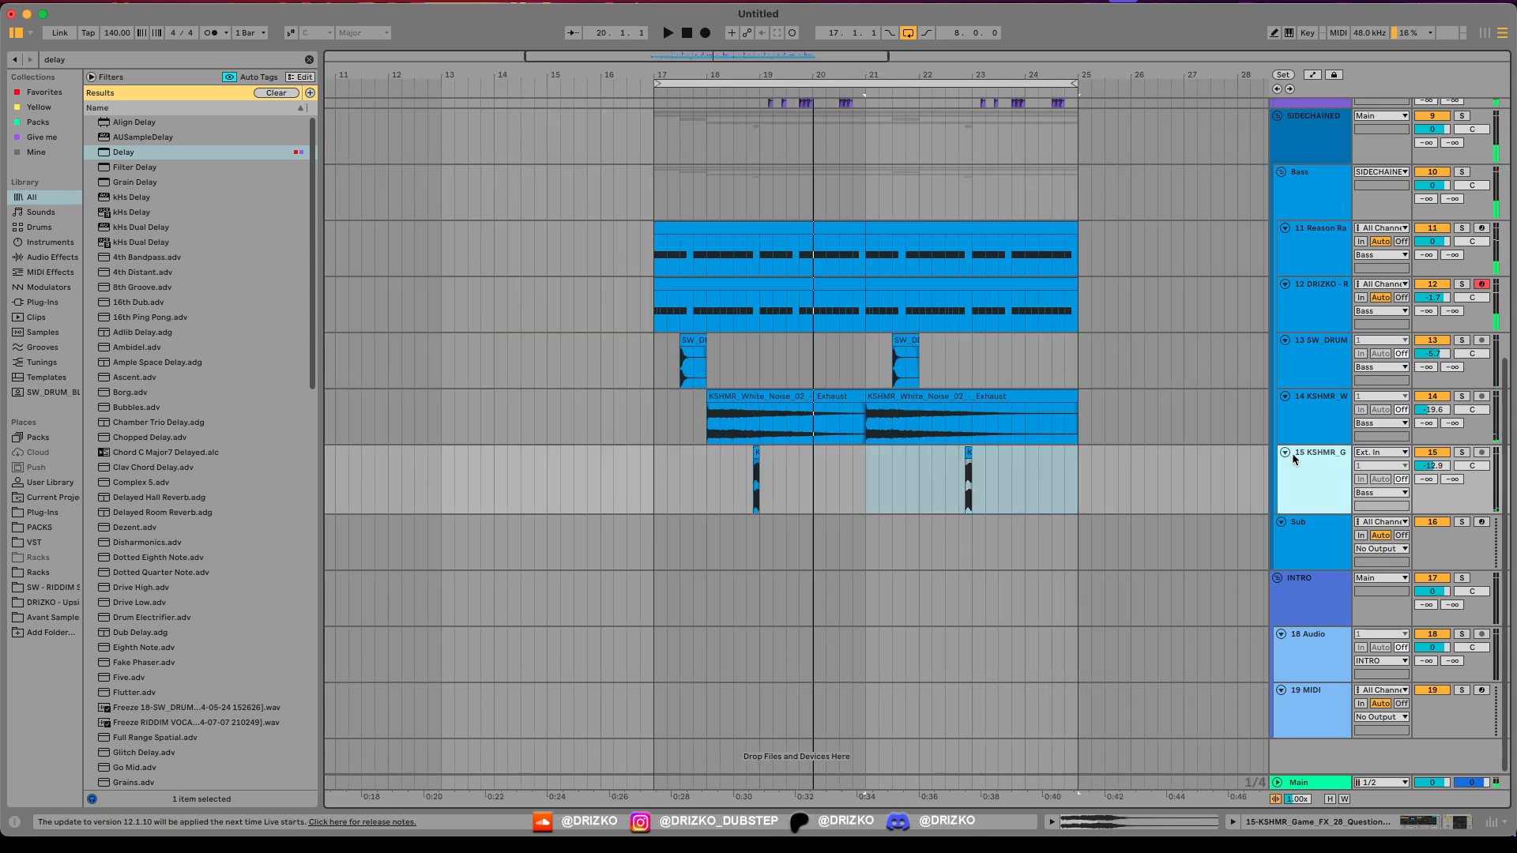
key(super+t)
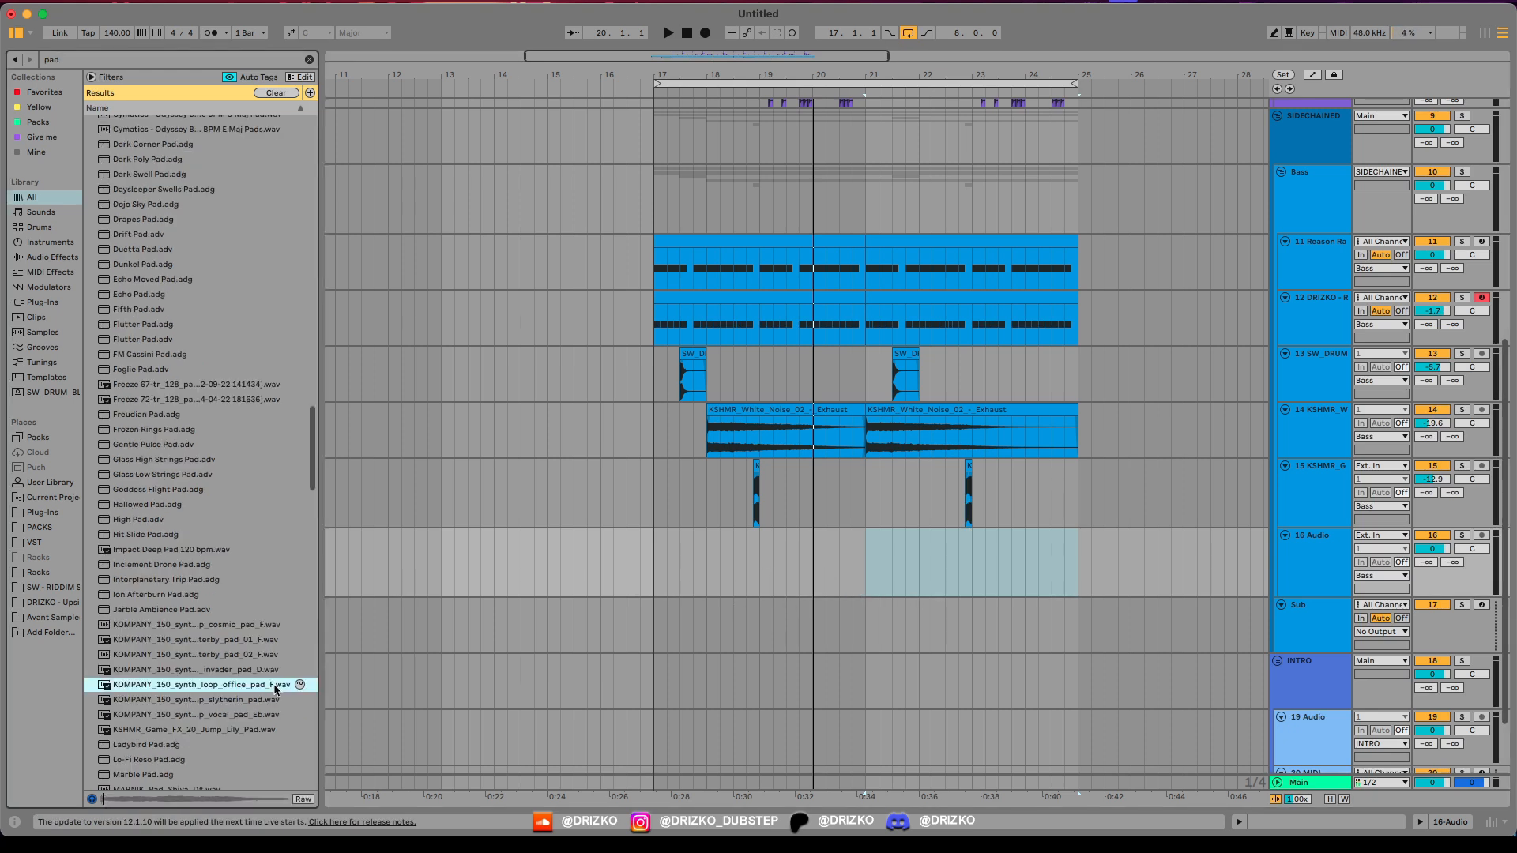
drag(198, 684, 656, 562)
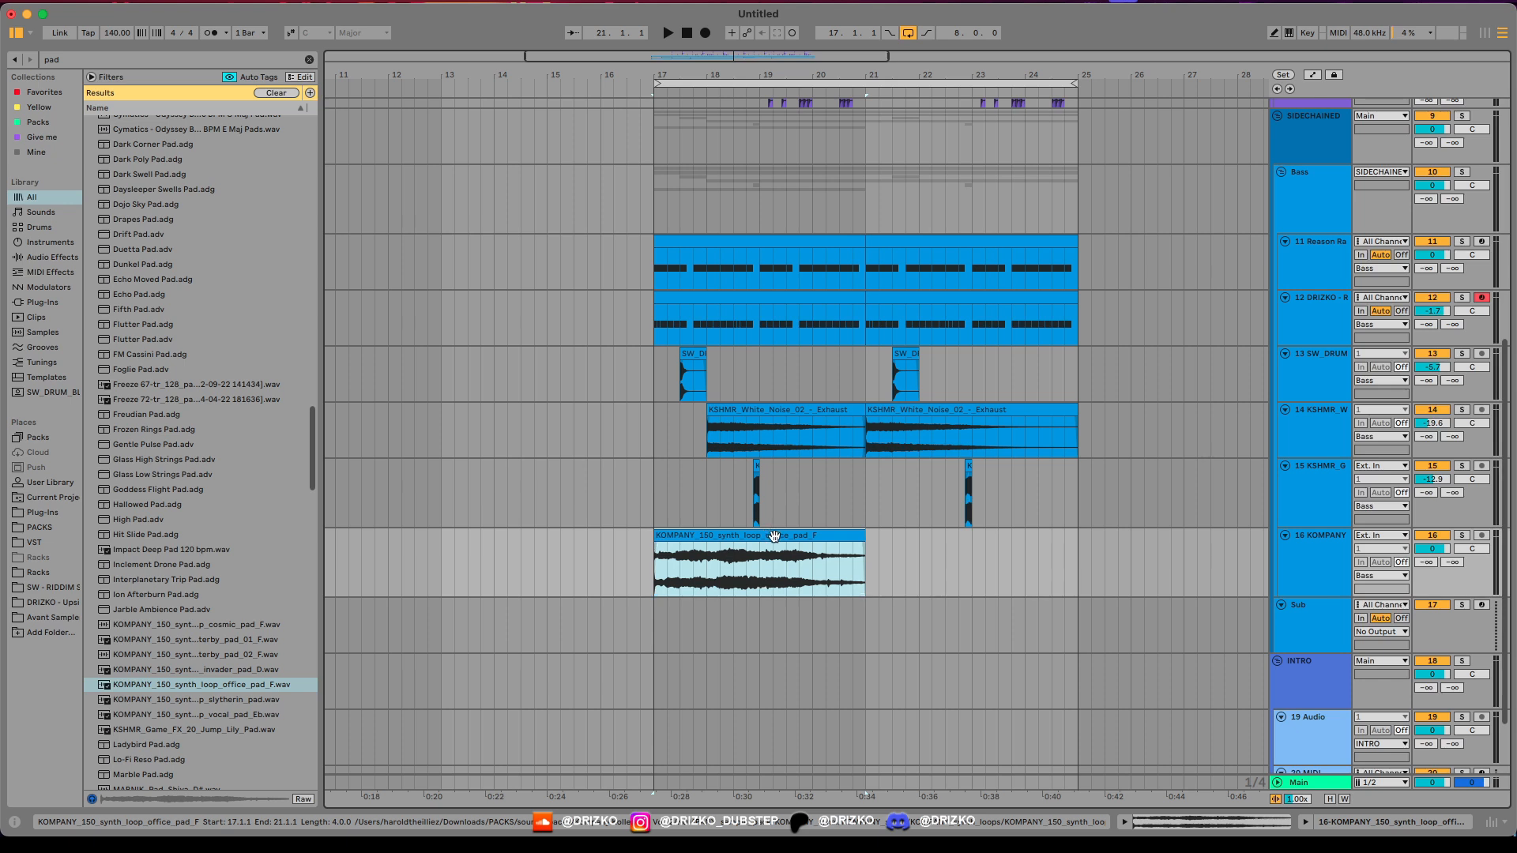
Step: Transpose the office pad clip by -1 semitone and solo its track at a volume of -20.1 dB
double_click(774, 537)
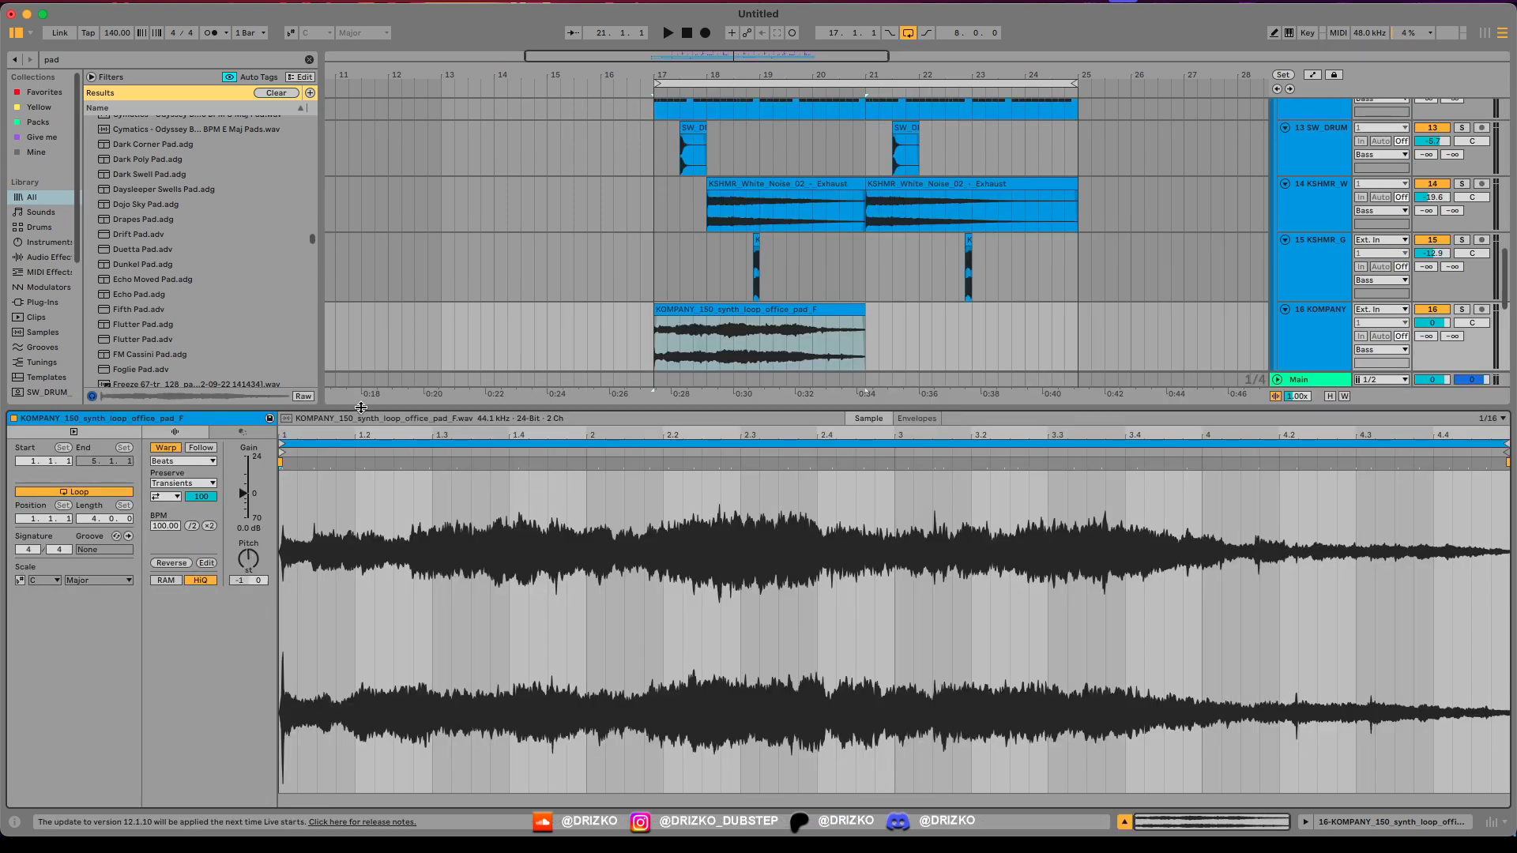
click(1462, 309)
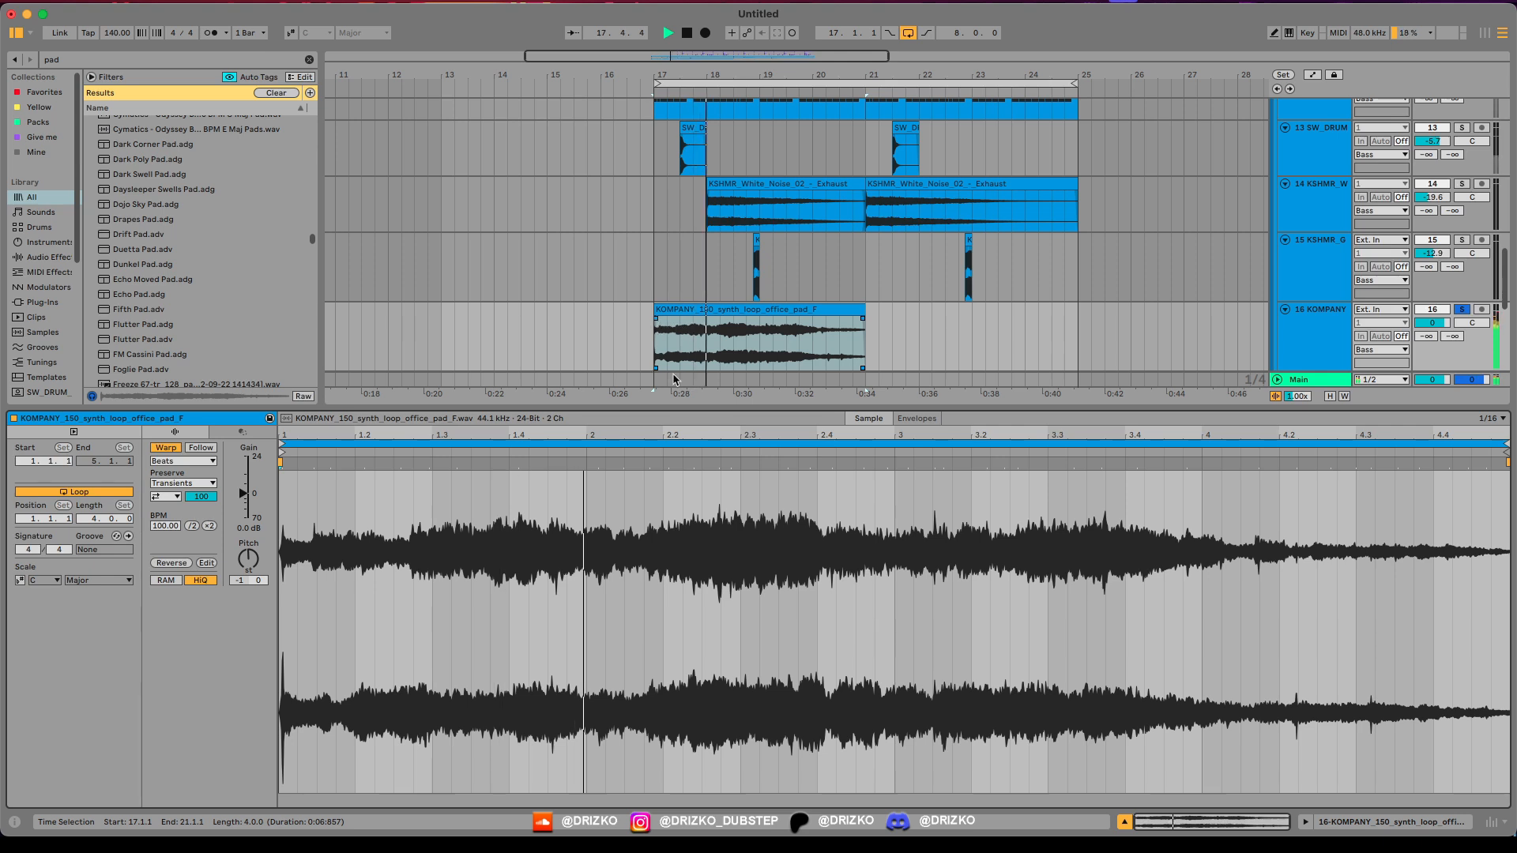
drag(1431, 328, 1407, 324)
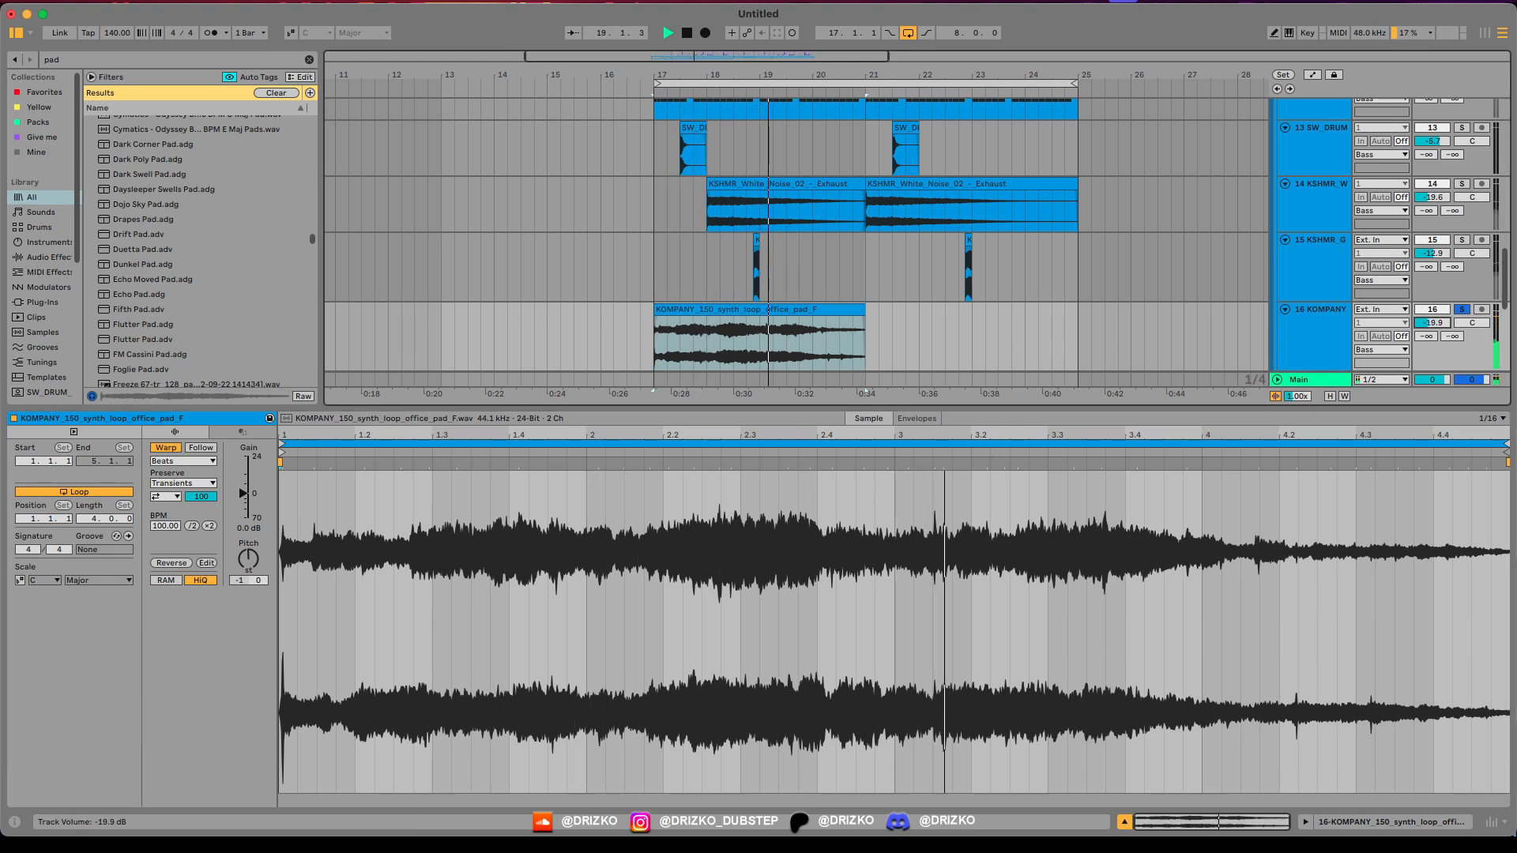
Step: Add EQ Eight to the pad track with band 1 as a low cut, band 3 dipped at about 1.6 kHz and band 4 boosted
double_click(1318, 327)
key(super+f)
text(eq)
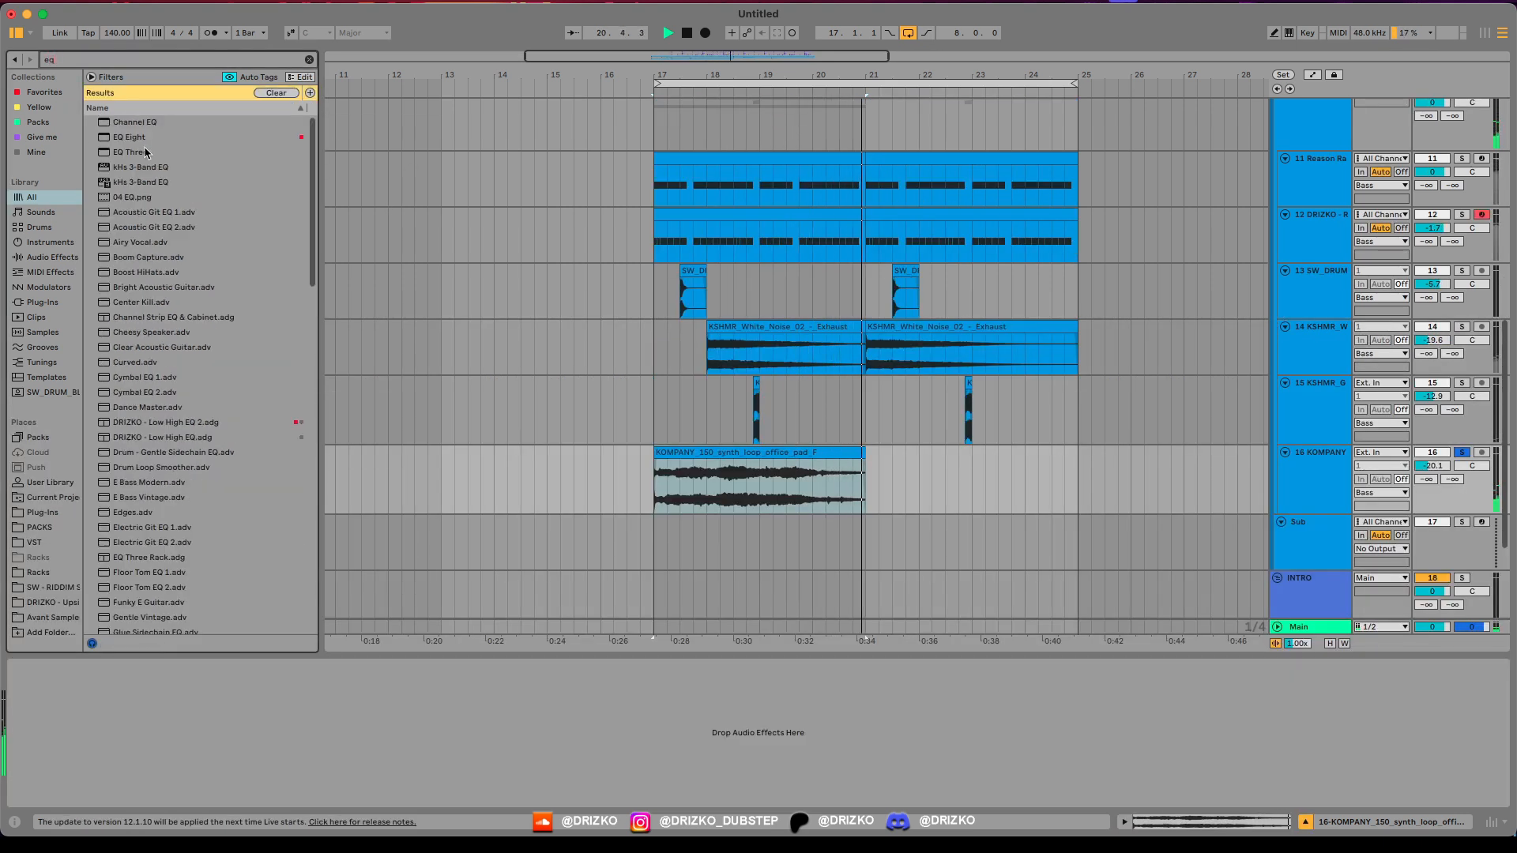
double_click(129, 137)
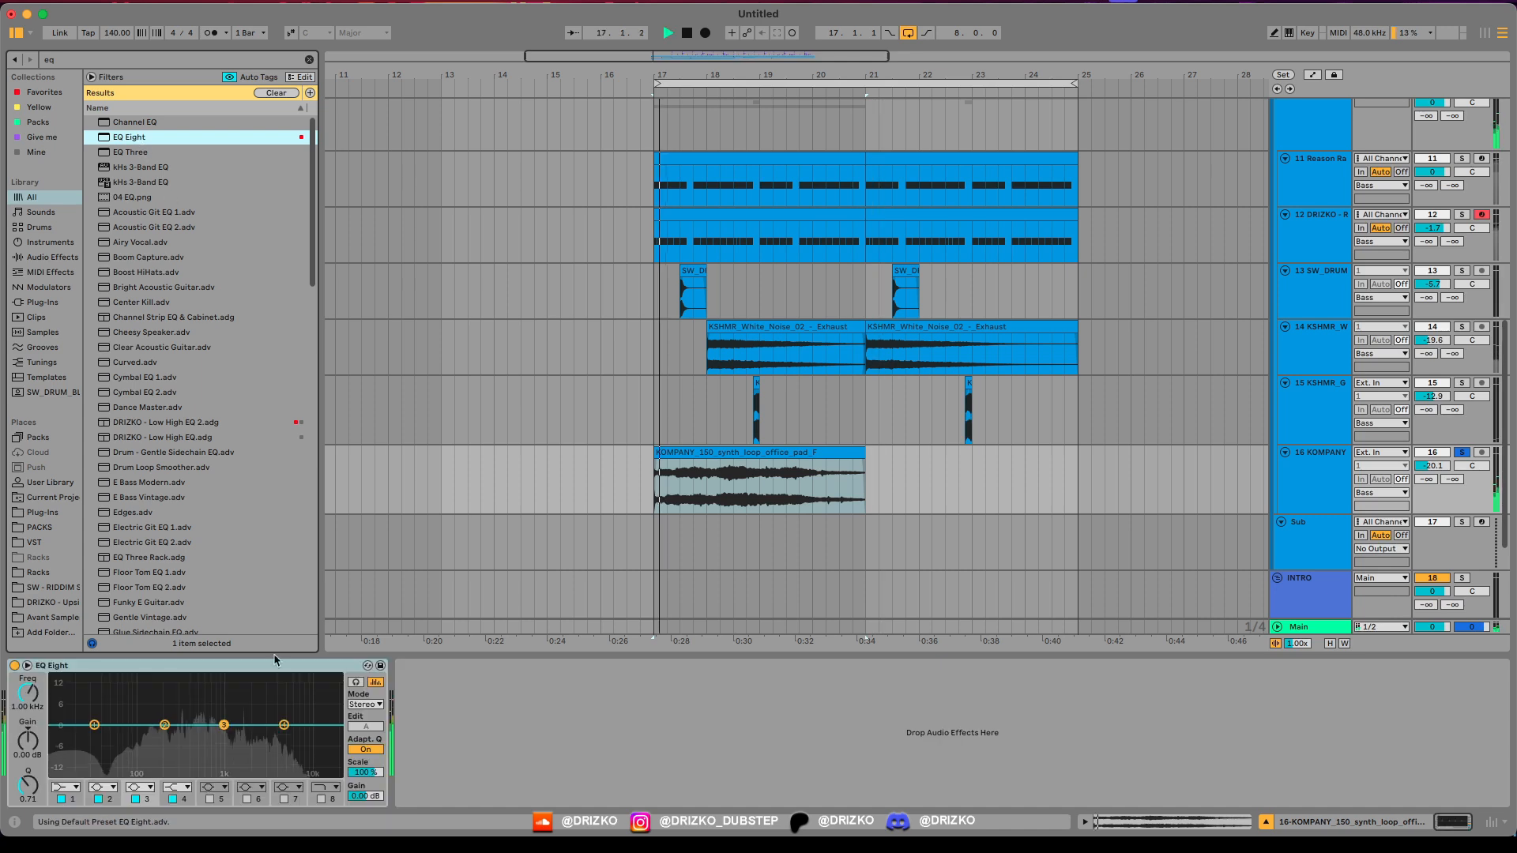
click(66, 788)
click(61, 694)
mouse_move(29, 695)
mouse_down()
mouse_move(29, 678)
mouse_move(30, 695)
mouse_up()
drag(165, 724, 241, 741)
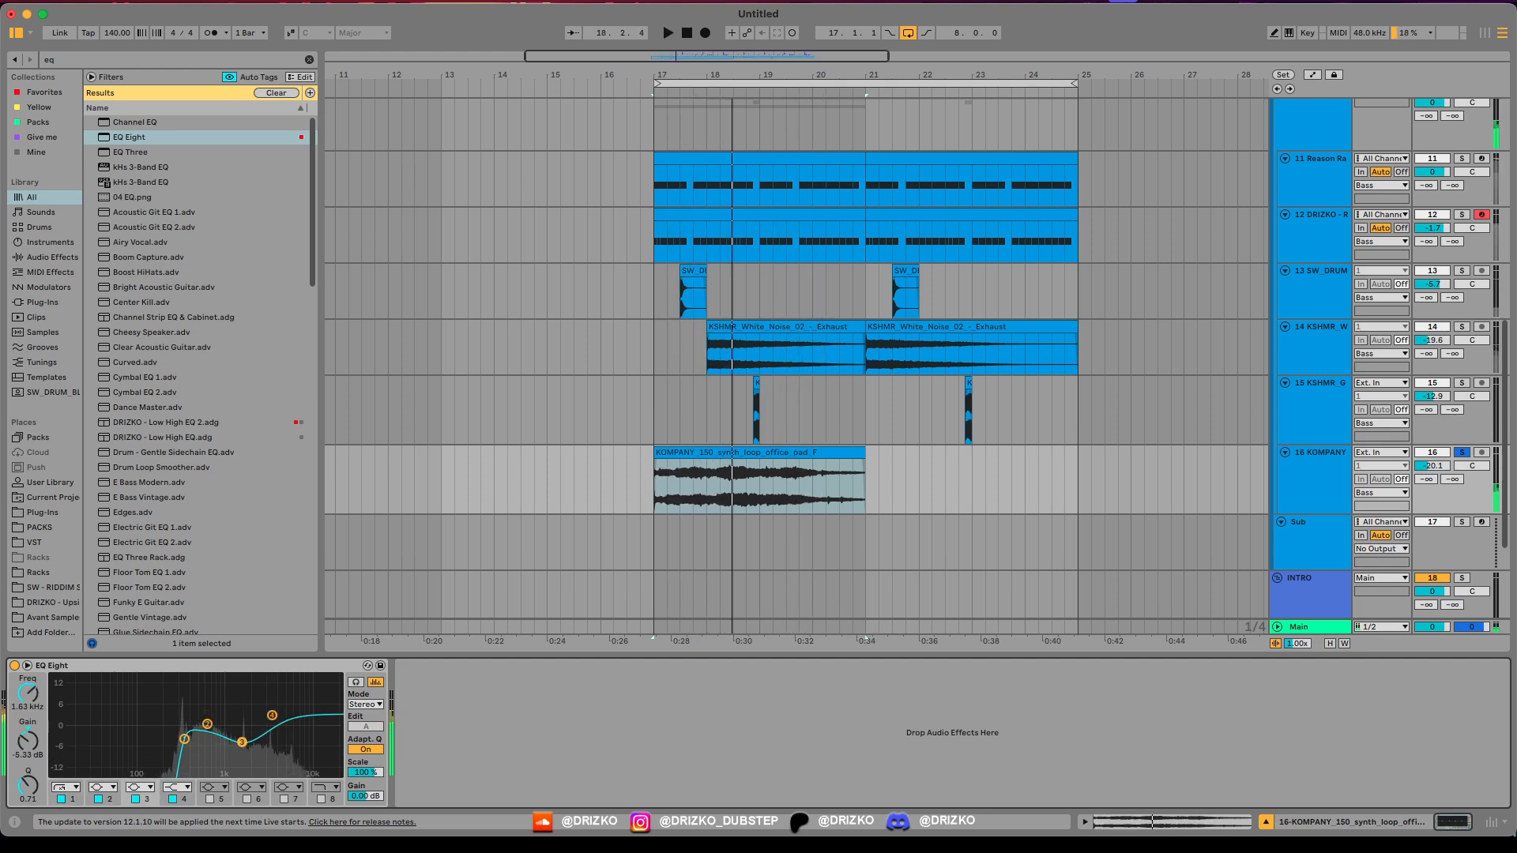
Step: Transpose the office pad to +11 semitones, lower its track to -30.6 dB and duplicate it to 21.1.1, with the first copy starting at bar 18
key(s)
key(space)
key(space)
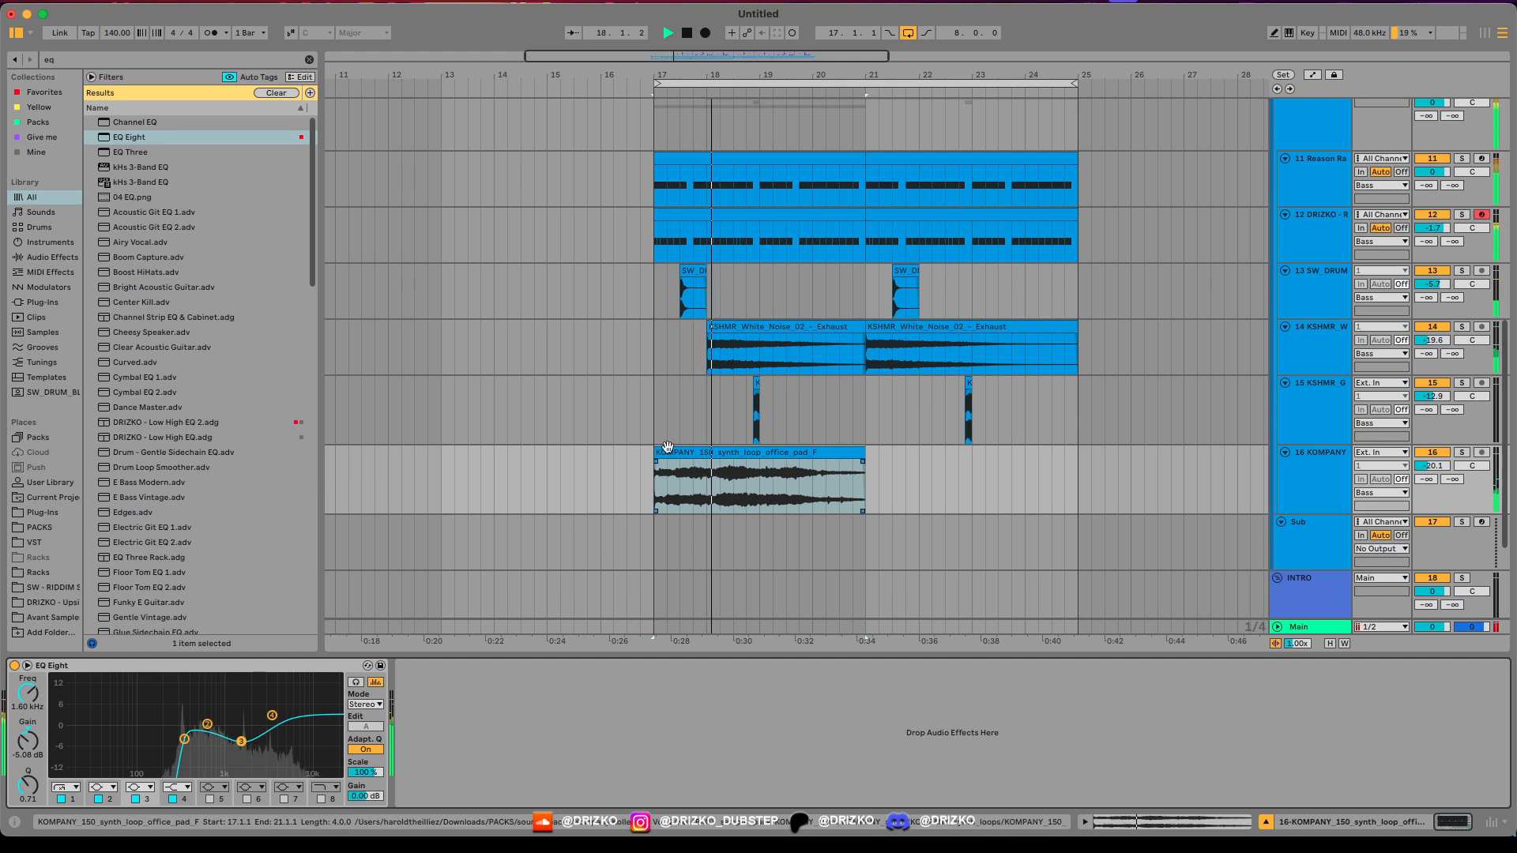
double_click(684, 448)
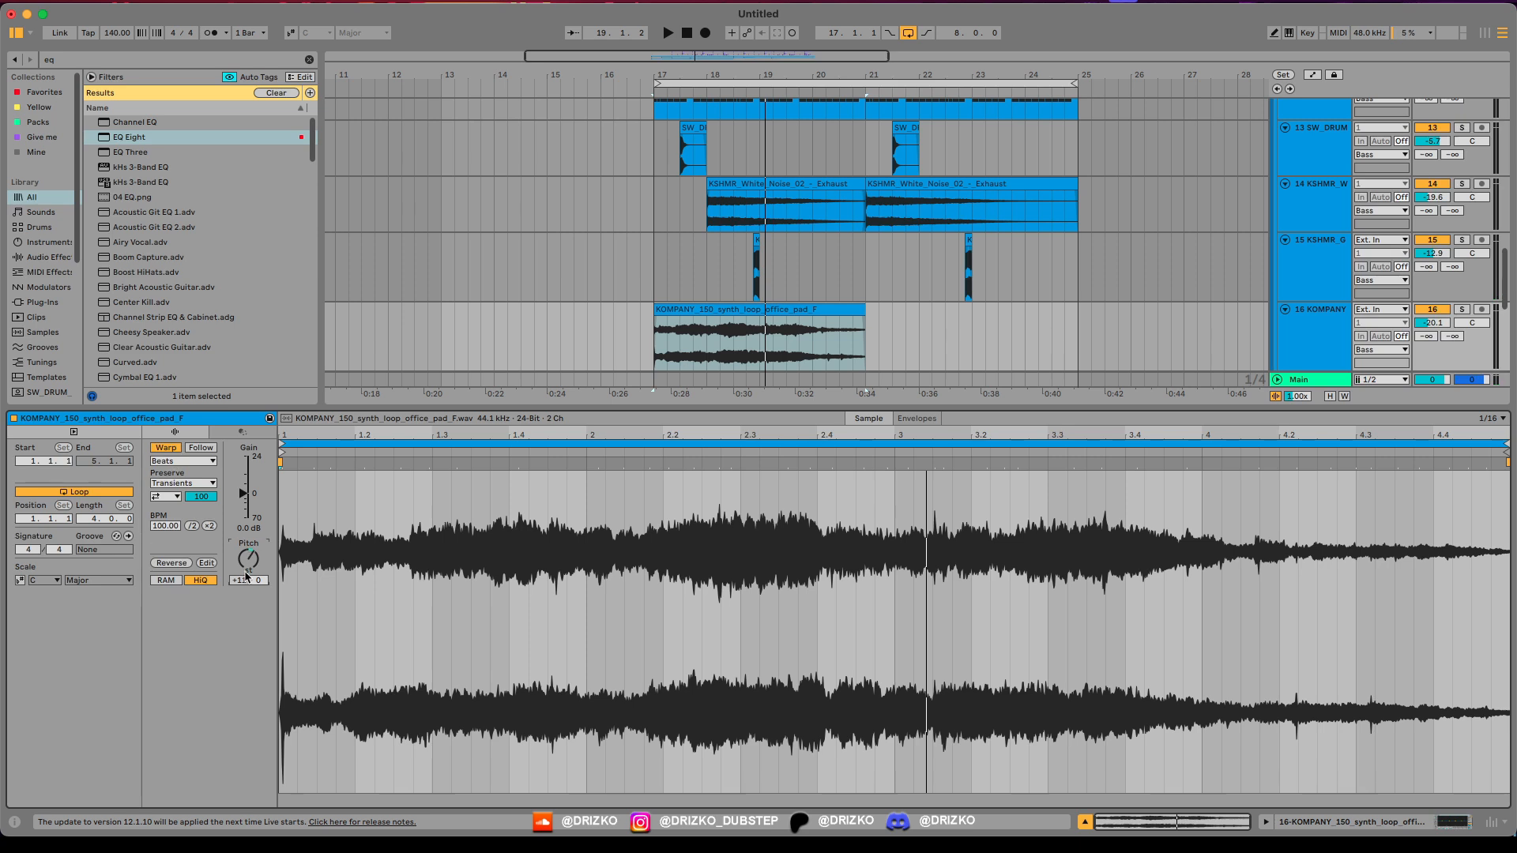
key(s)
key(space)
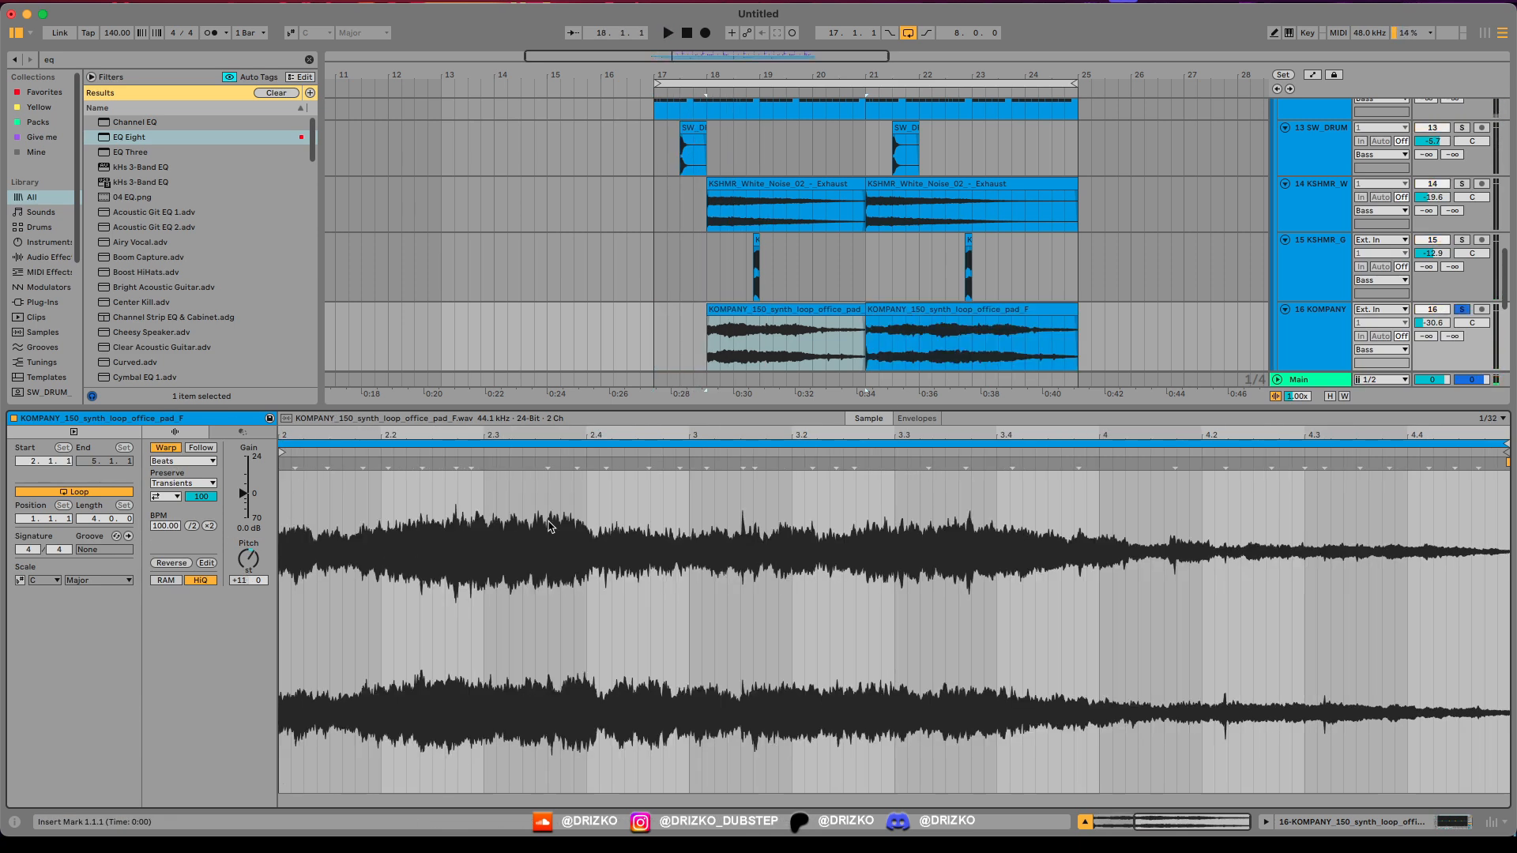
Step: Set the office pad clip's warp mode to Complex and bend its transposition envelope downward near the end of the clip
click(913, 421)
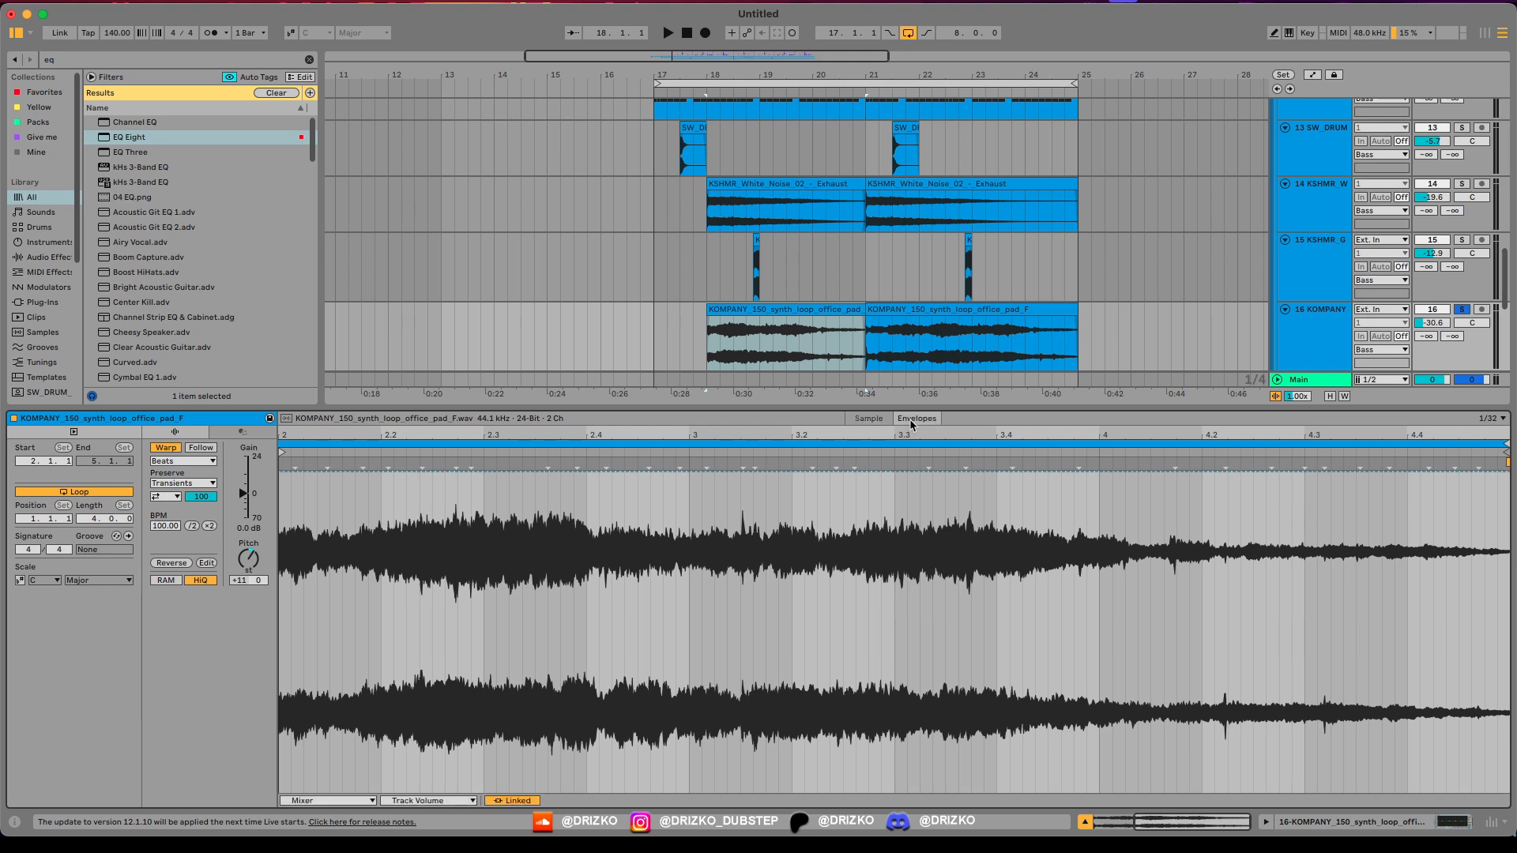
click(249, 560)
key(space)
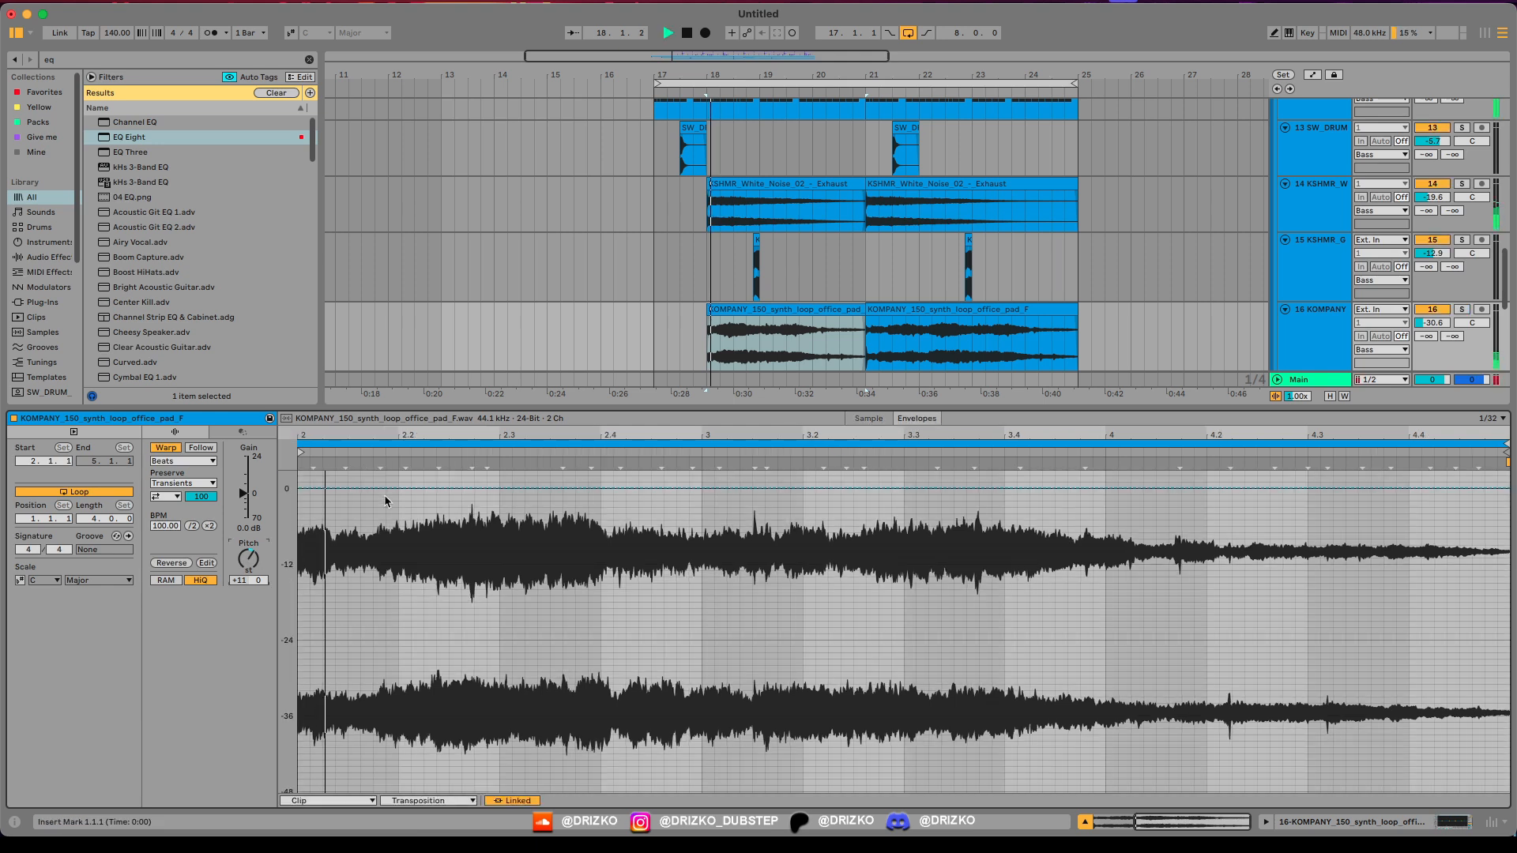
key(space)
key(space)
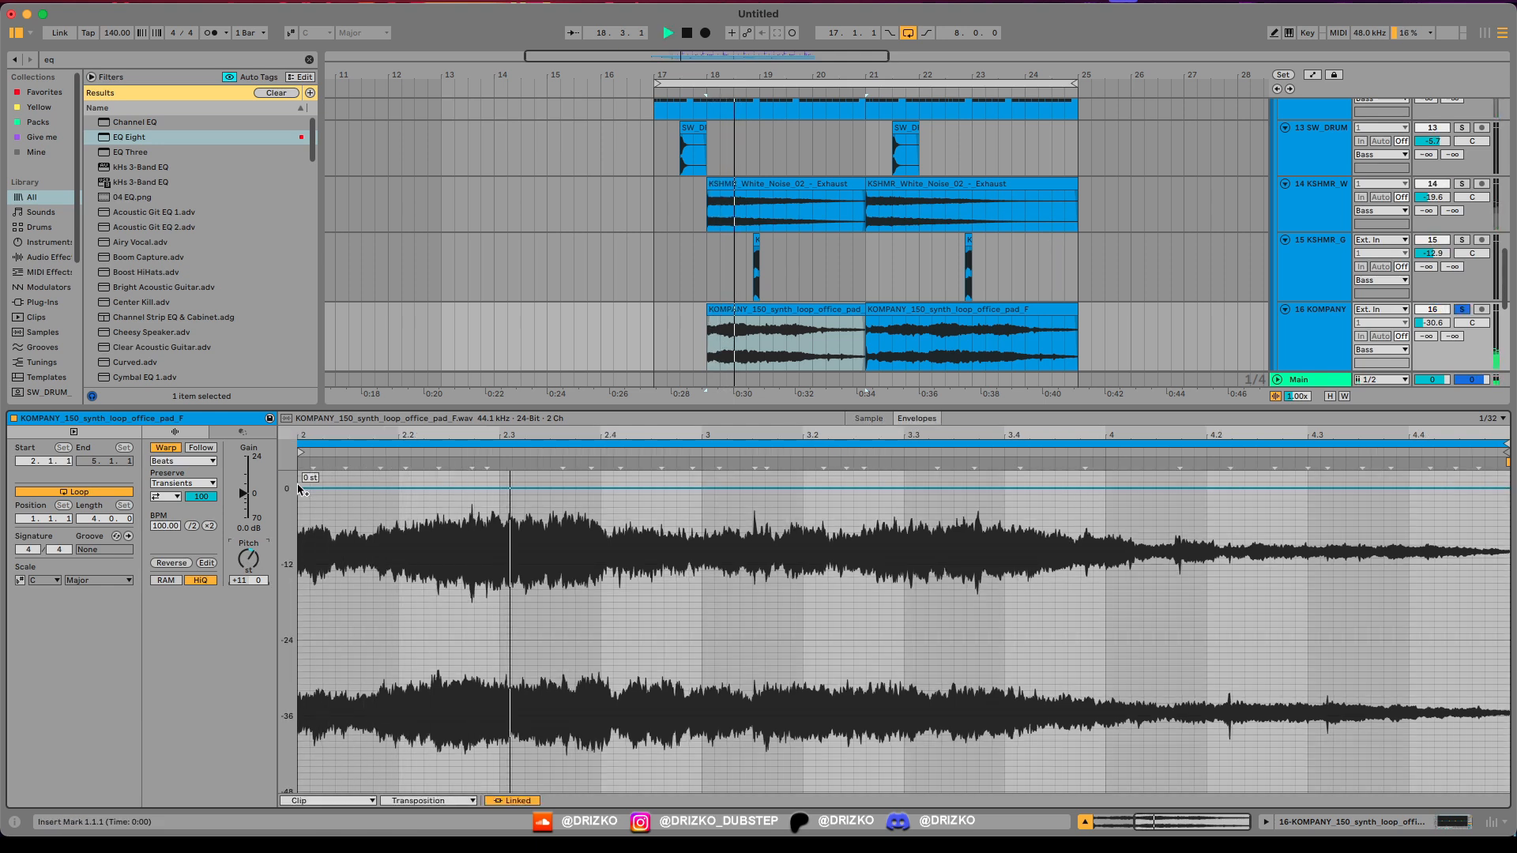
click(193, 462)
click(175, 523)
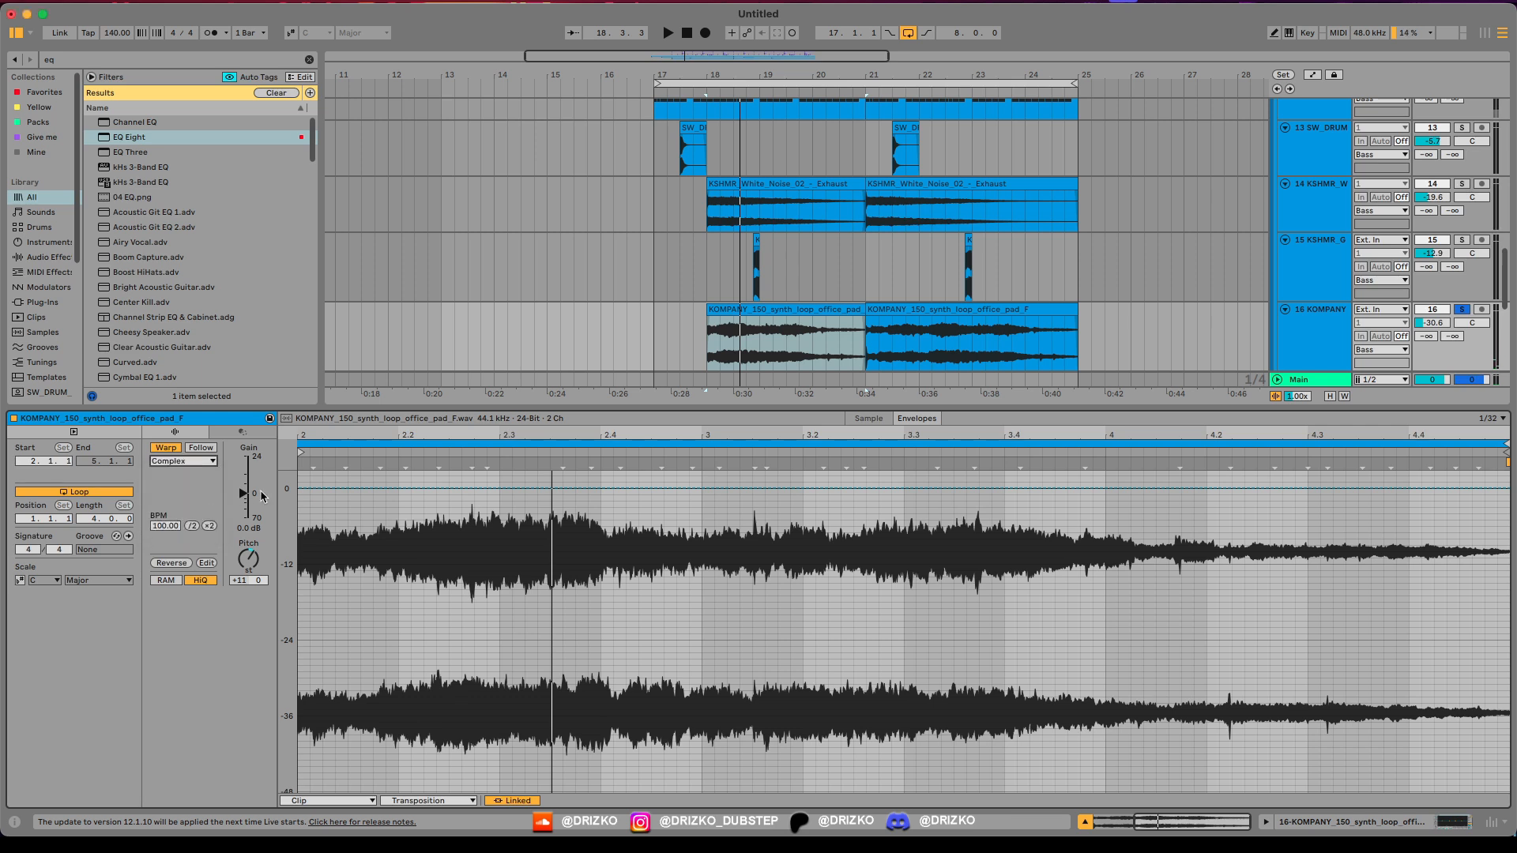
drag(1395, 491, 1484, 514)
key(space)
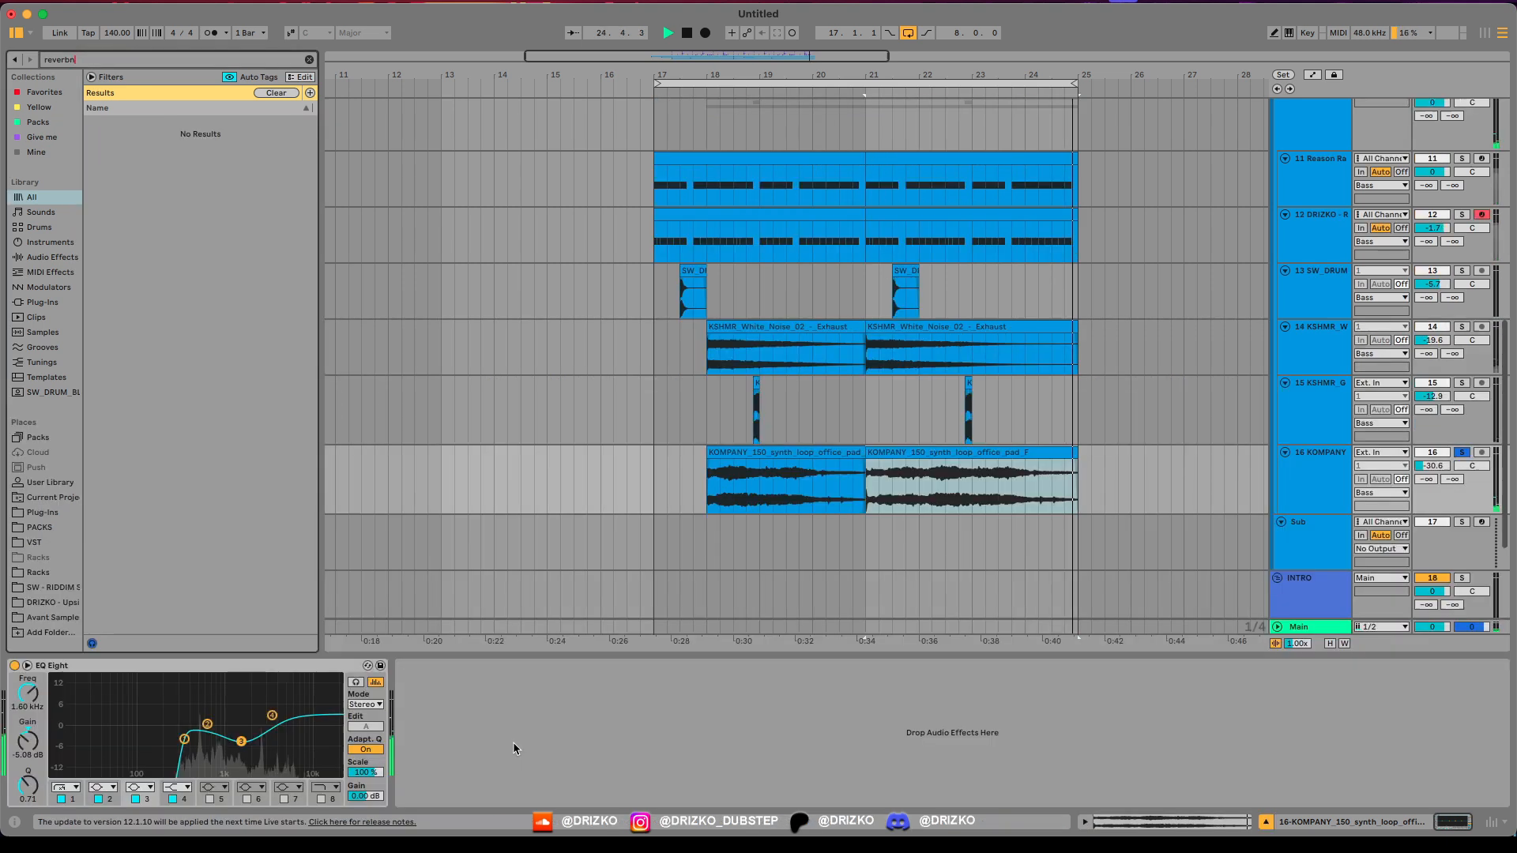
Step: Add Reverb after the EQ Eight on the pad track and set its dry/wet to 90%
key(BackSpace)
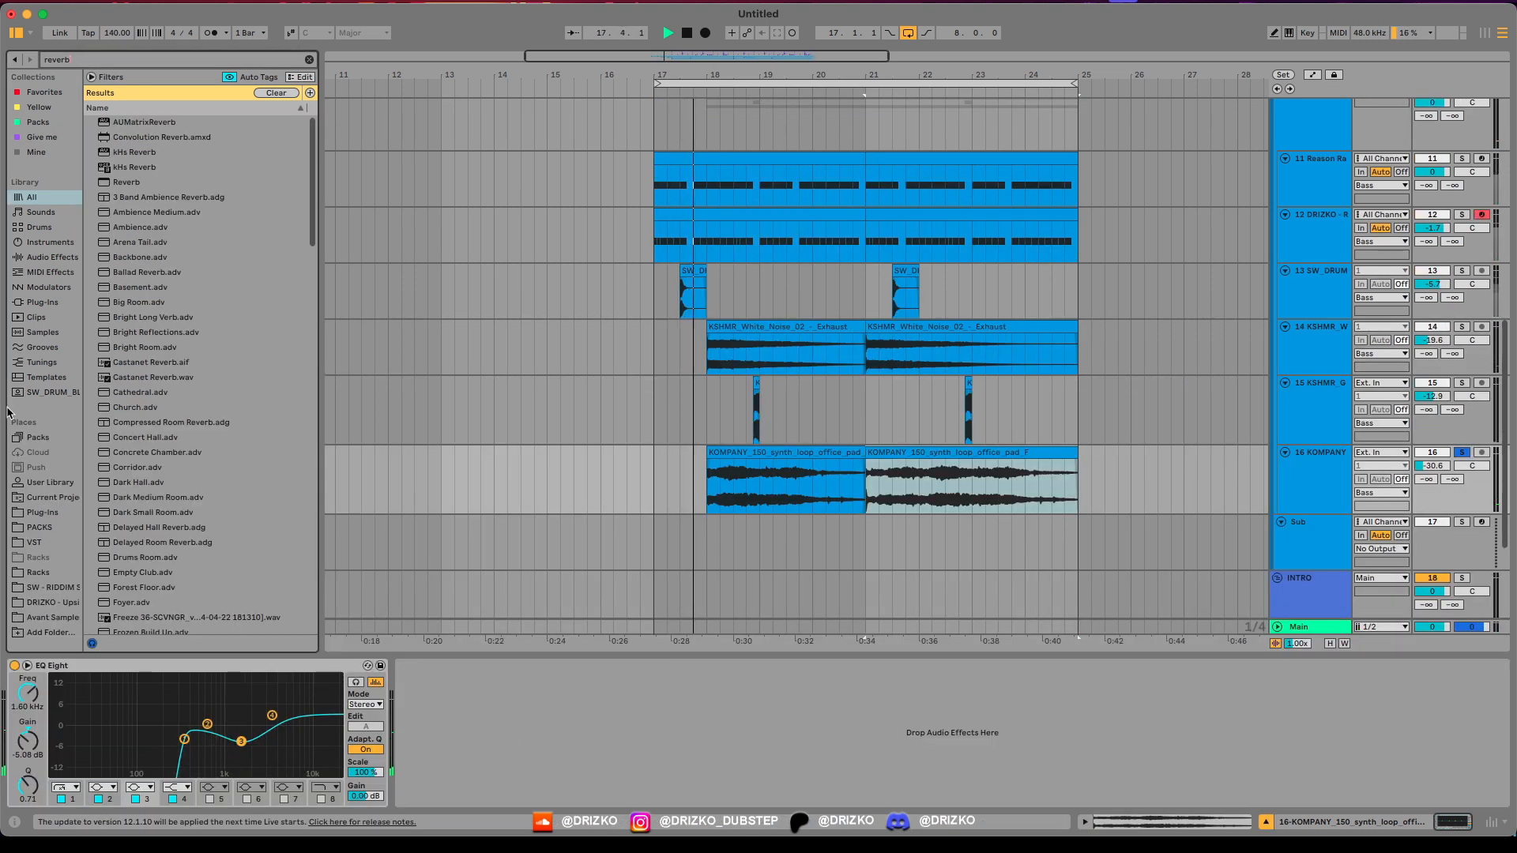
double_click(126, 181)
key(space)
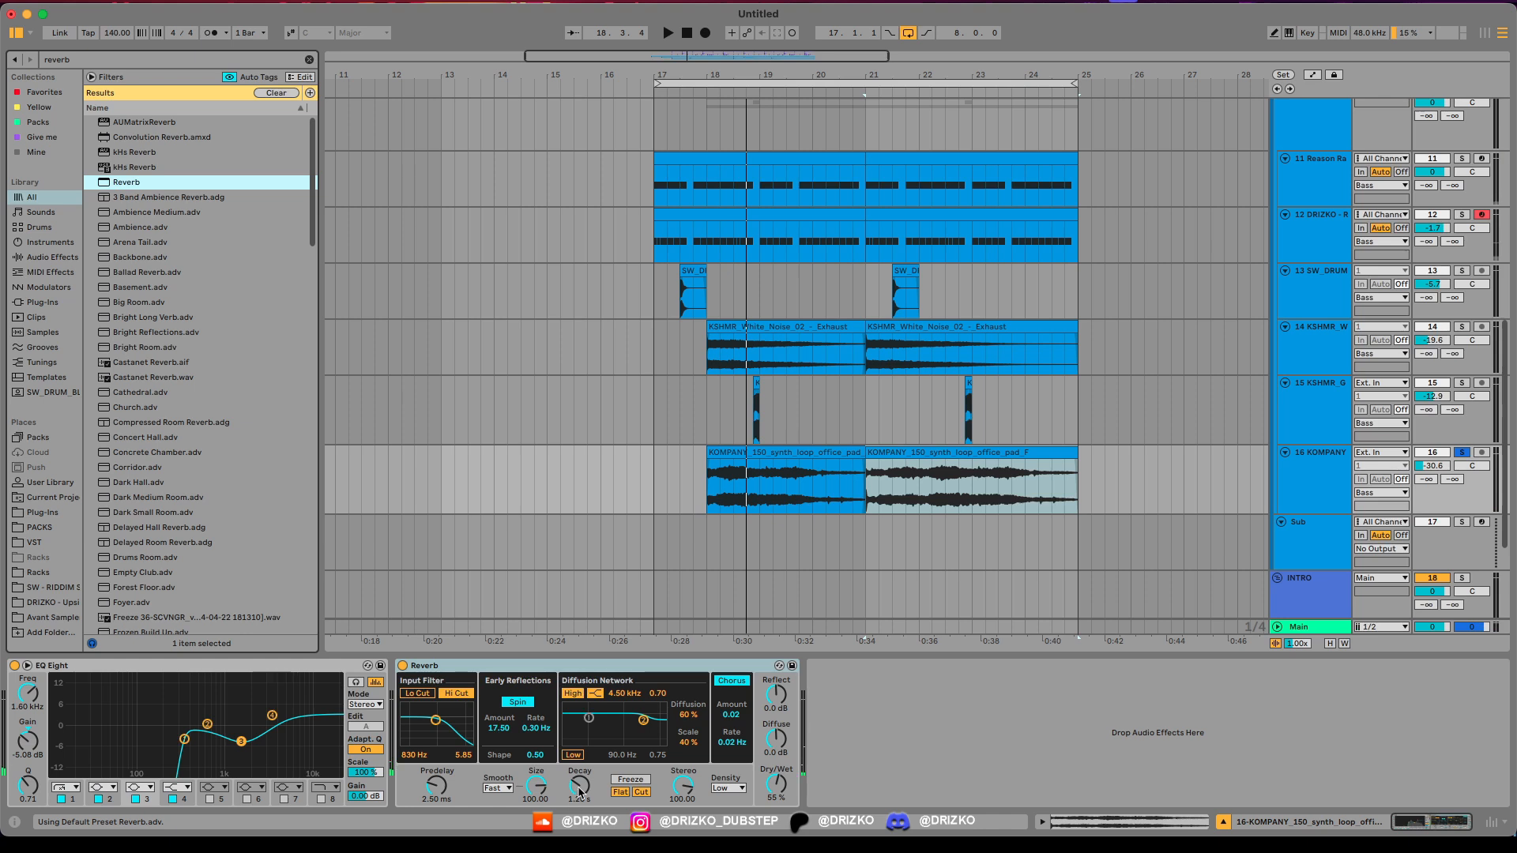
key(space)
drag(776, 784, 776, 766)
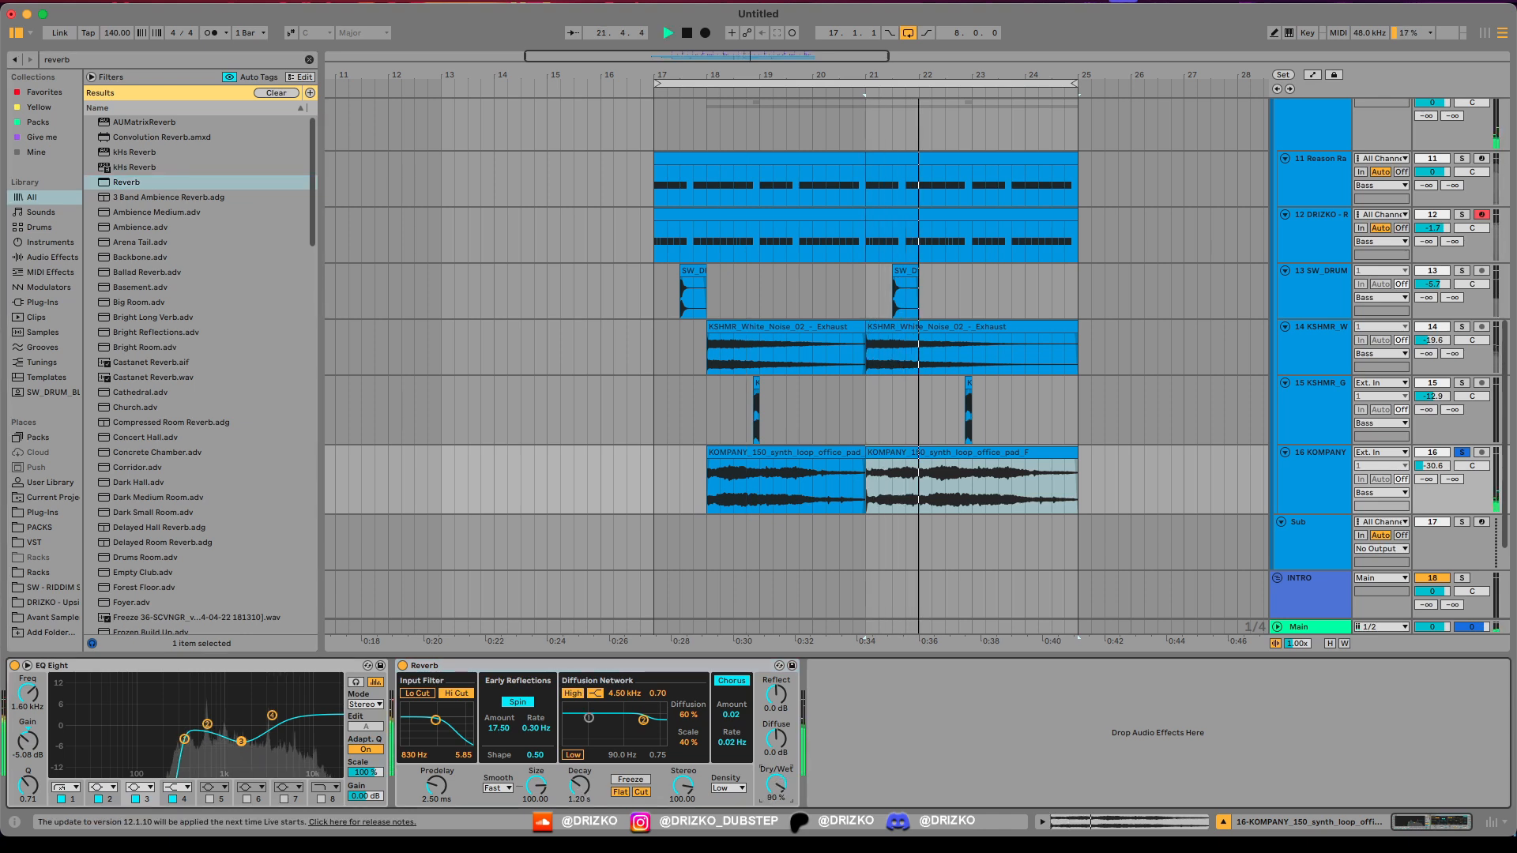
Step: Copy the laser hit to 19.3 and 23.3 on the laser track
click(640, 305)
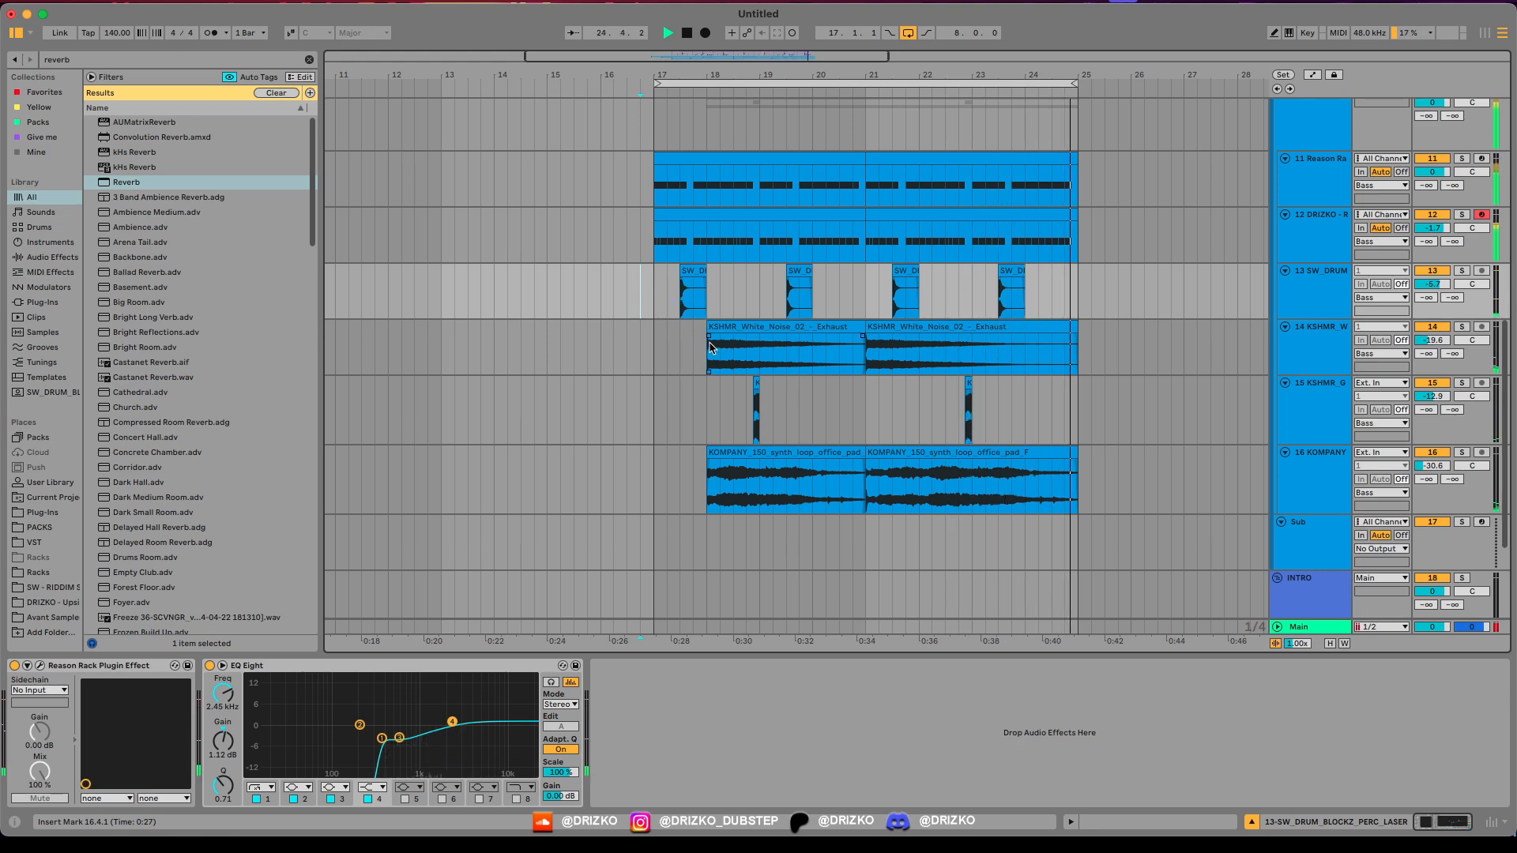
Step: Duplicate the entire eight-bar drop from bars 17–25 so that the copy starts at bar 25 on all tracks
scroll(711, 343, up, 5)
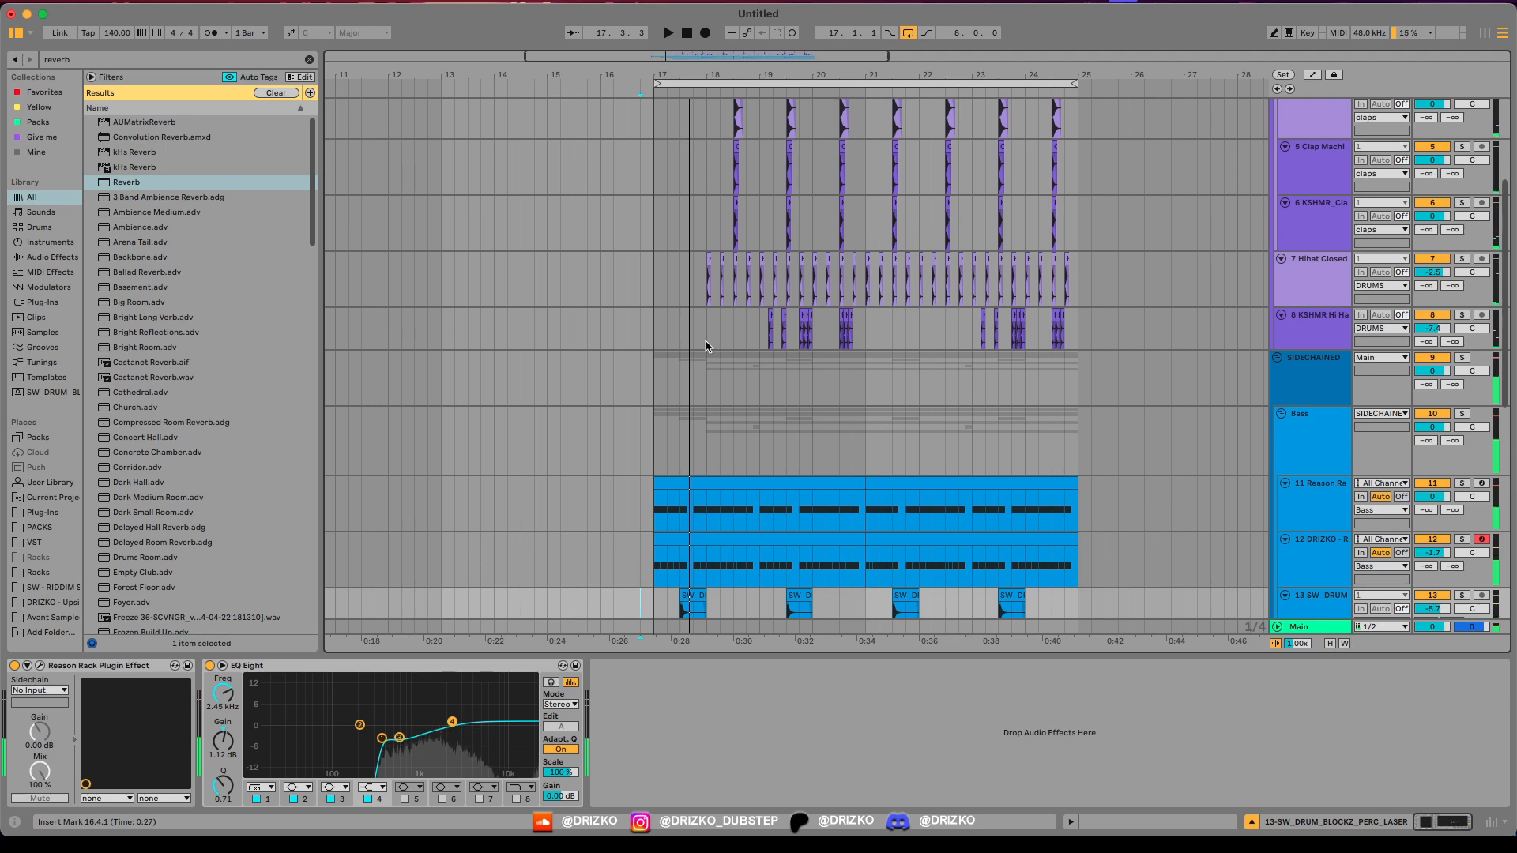
scroll(710, 340, up, 4)
drag(653, 243, 835, 248)
scroll(790, 316, up, 5)
scroll(798, 379, down, 8)
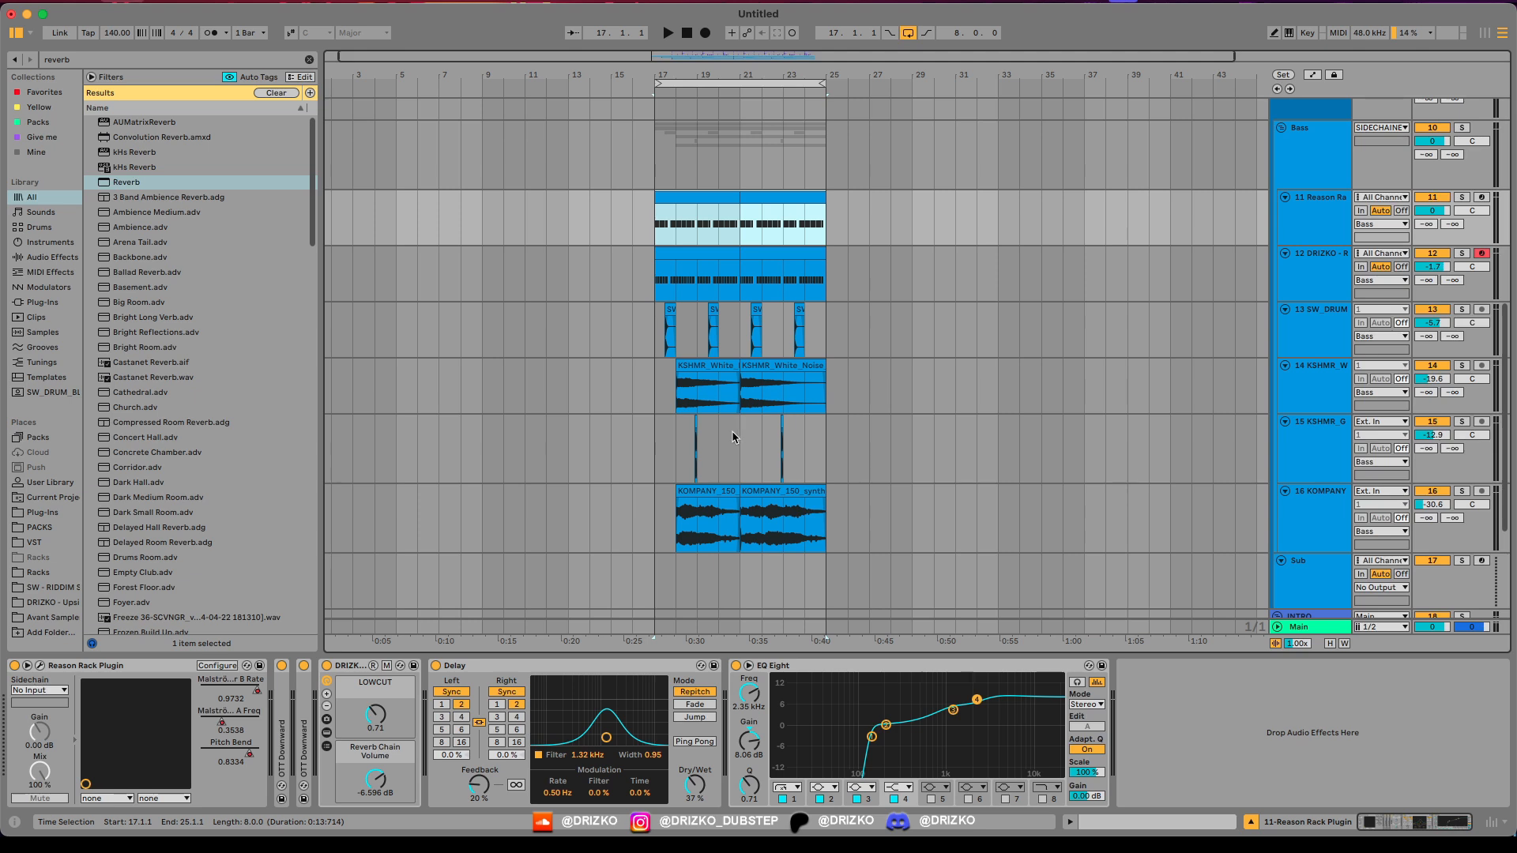
key(super+d)
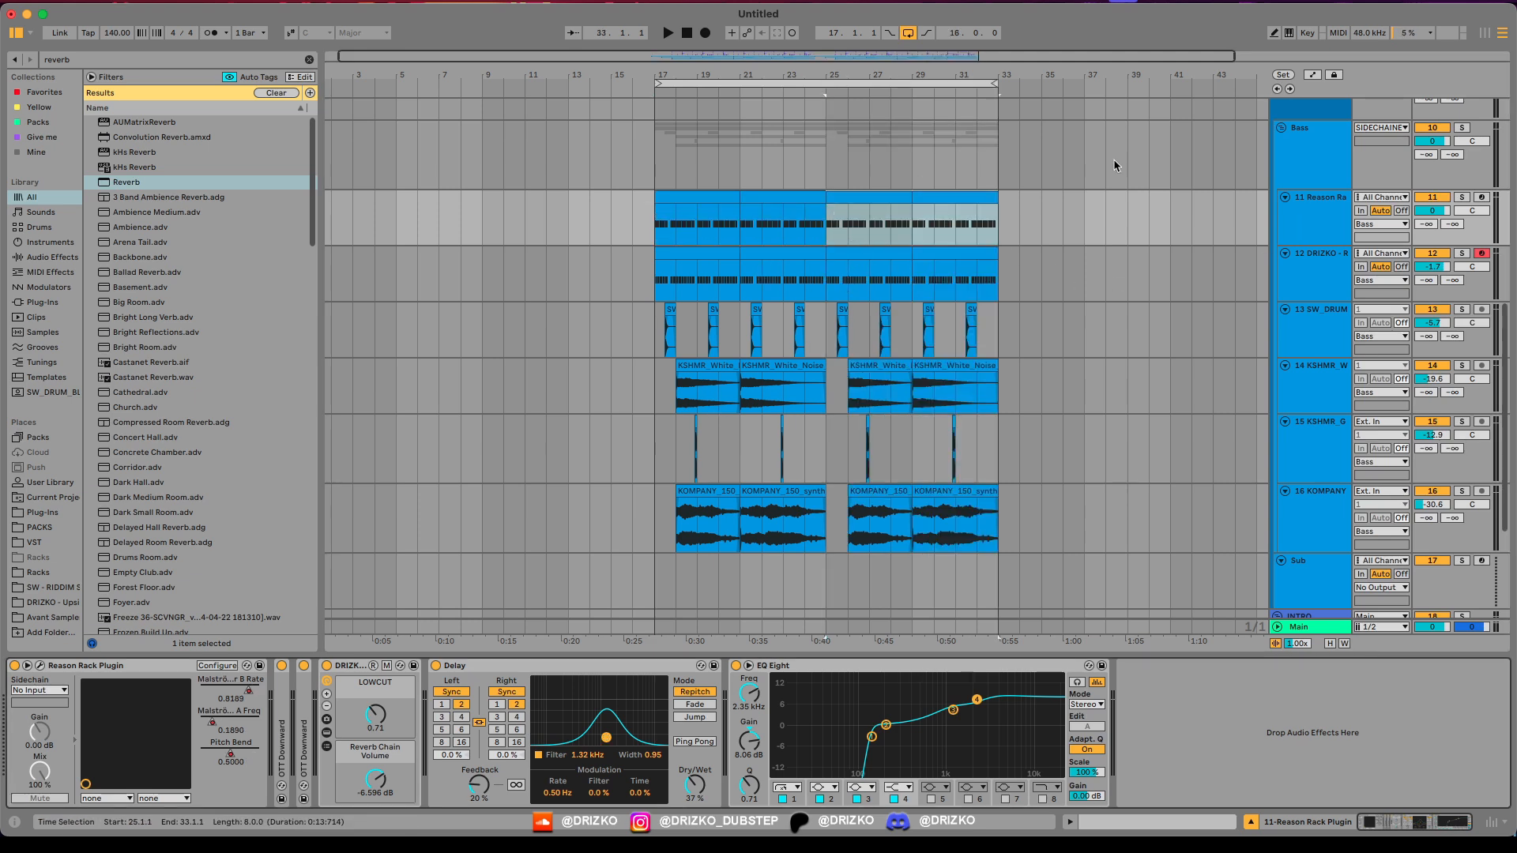
Step: Solo the Reason Rack bass track, open its MIDI clip at bar 25 and audition it
click(1288, 233)
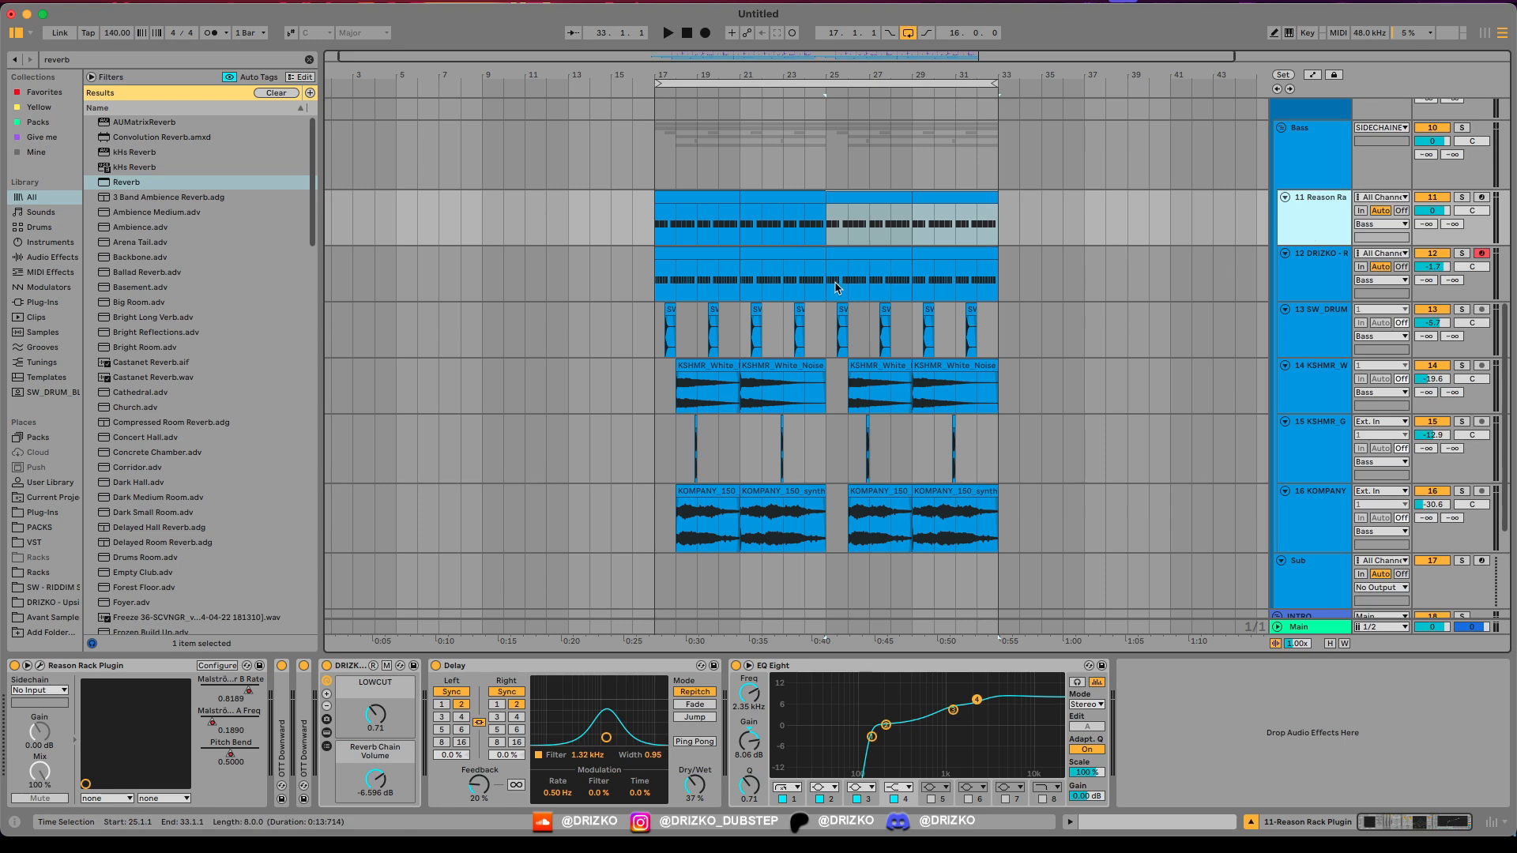
key(s)
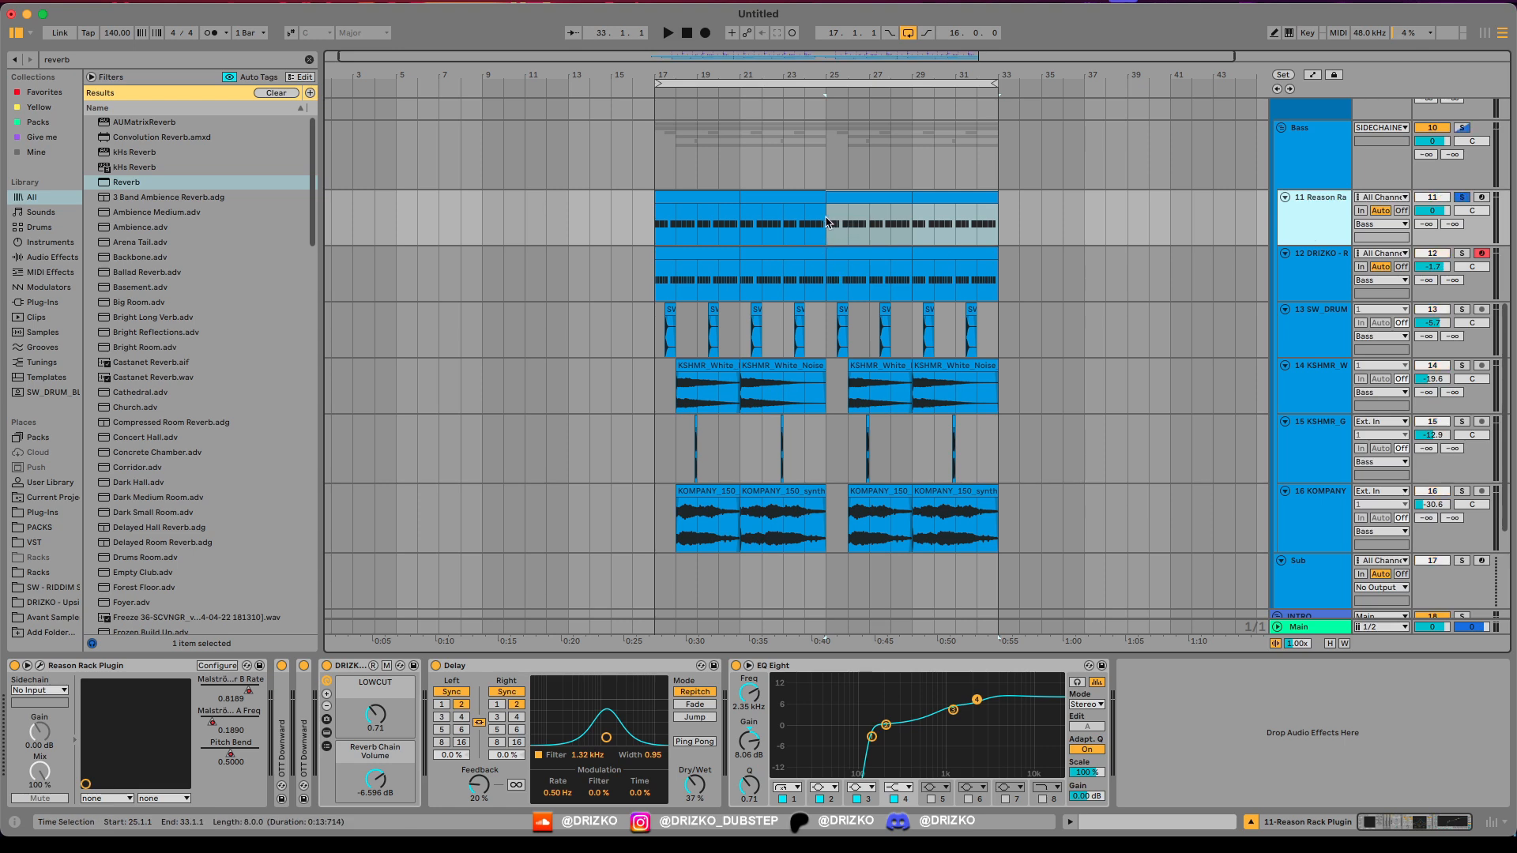
click(832, 210)
double_click(846, 195)
key(space)
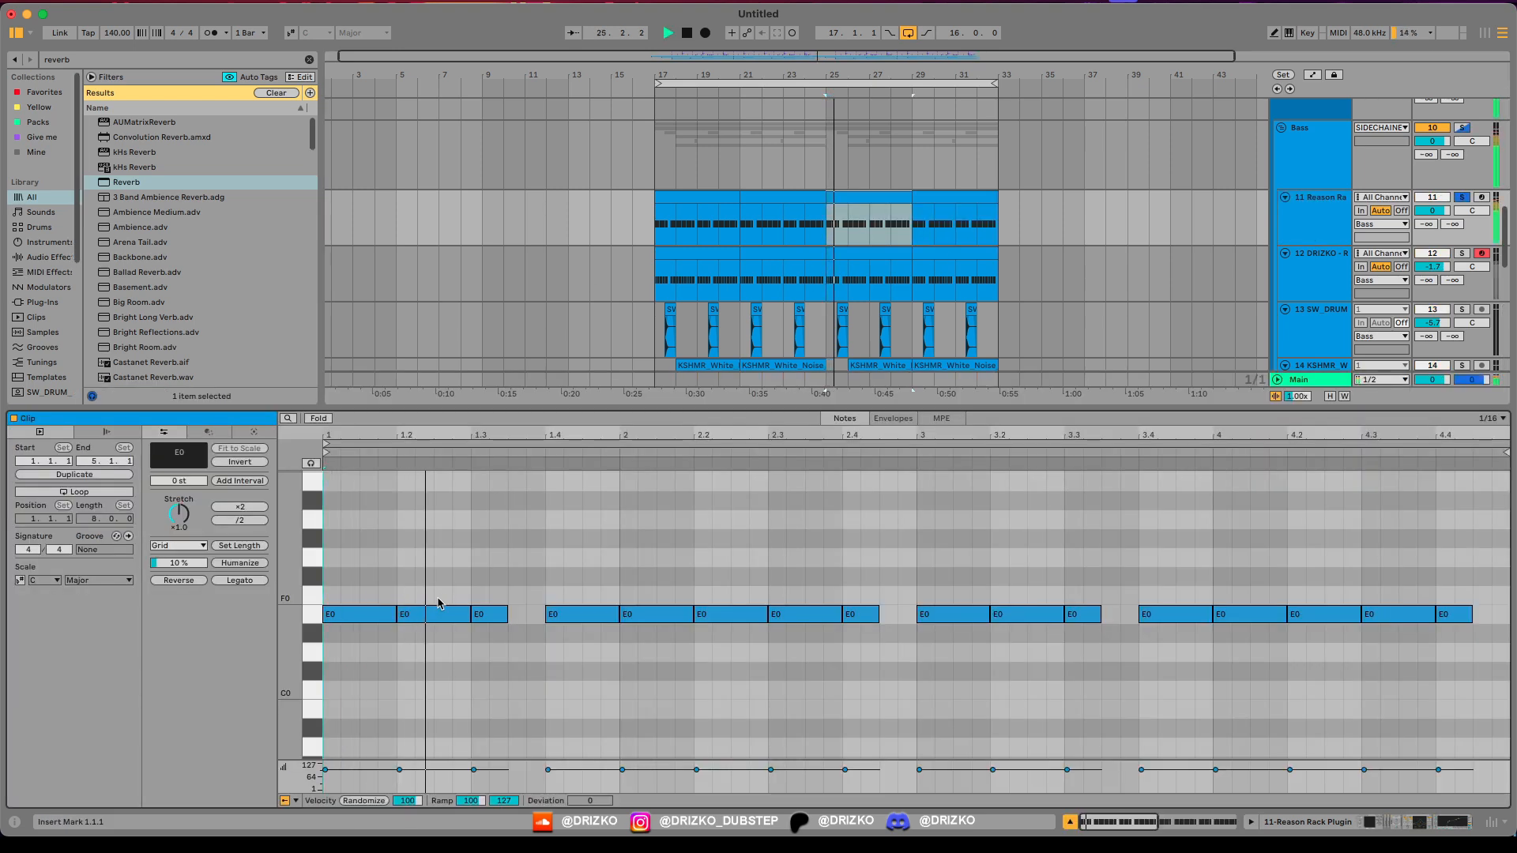
key(space)
Step: Fill the gaps in the bass clip at 1.3.3, 2.4.3, 3.3.3 and 4.4.3 by duplicating the preceding short E0 notes
click(494, 615)
key(super+d)
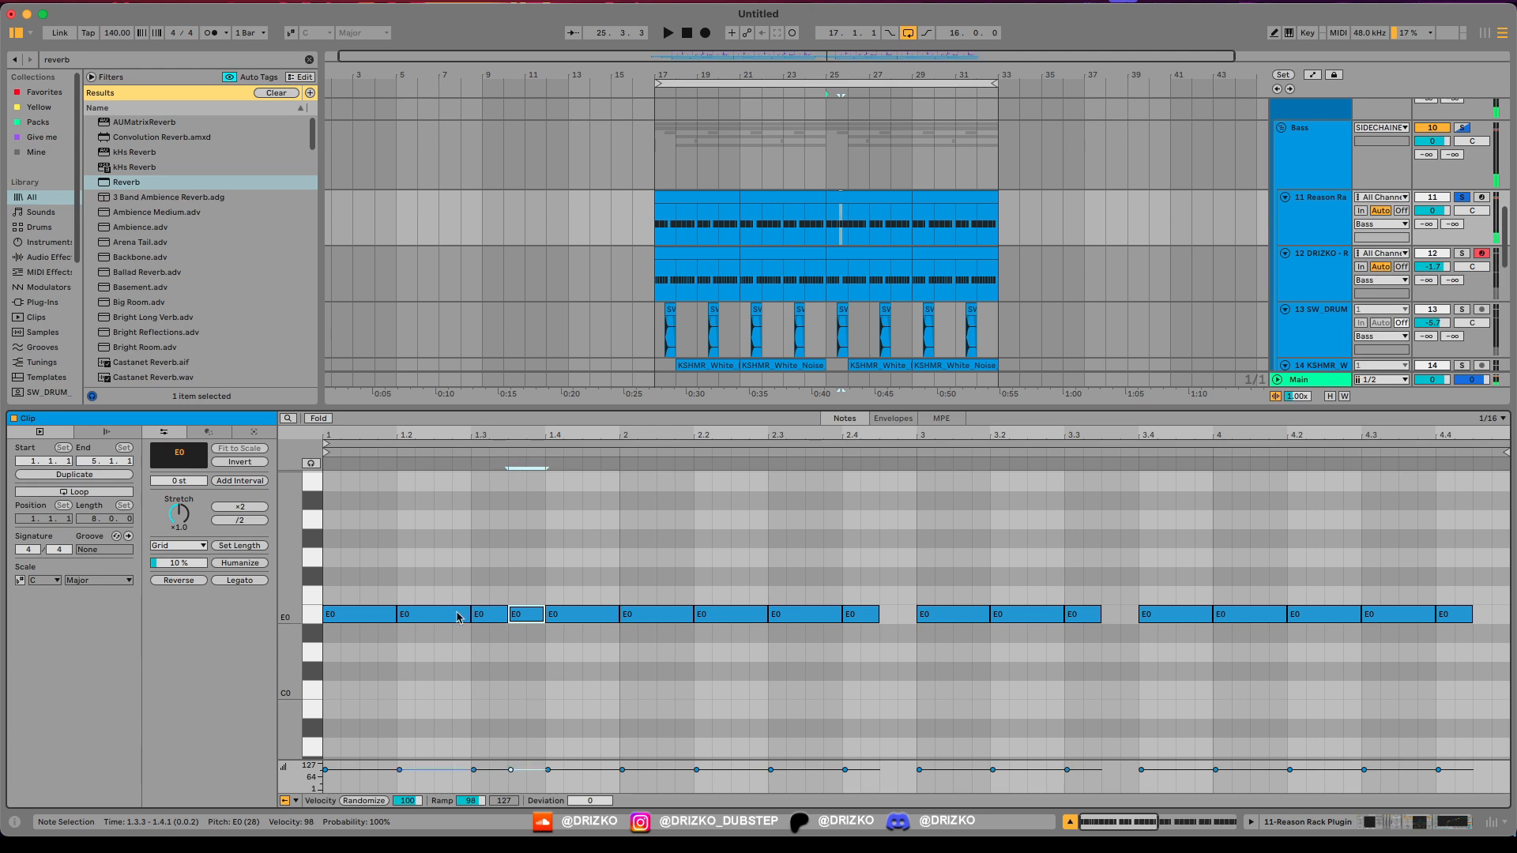
click(860, 615)
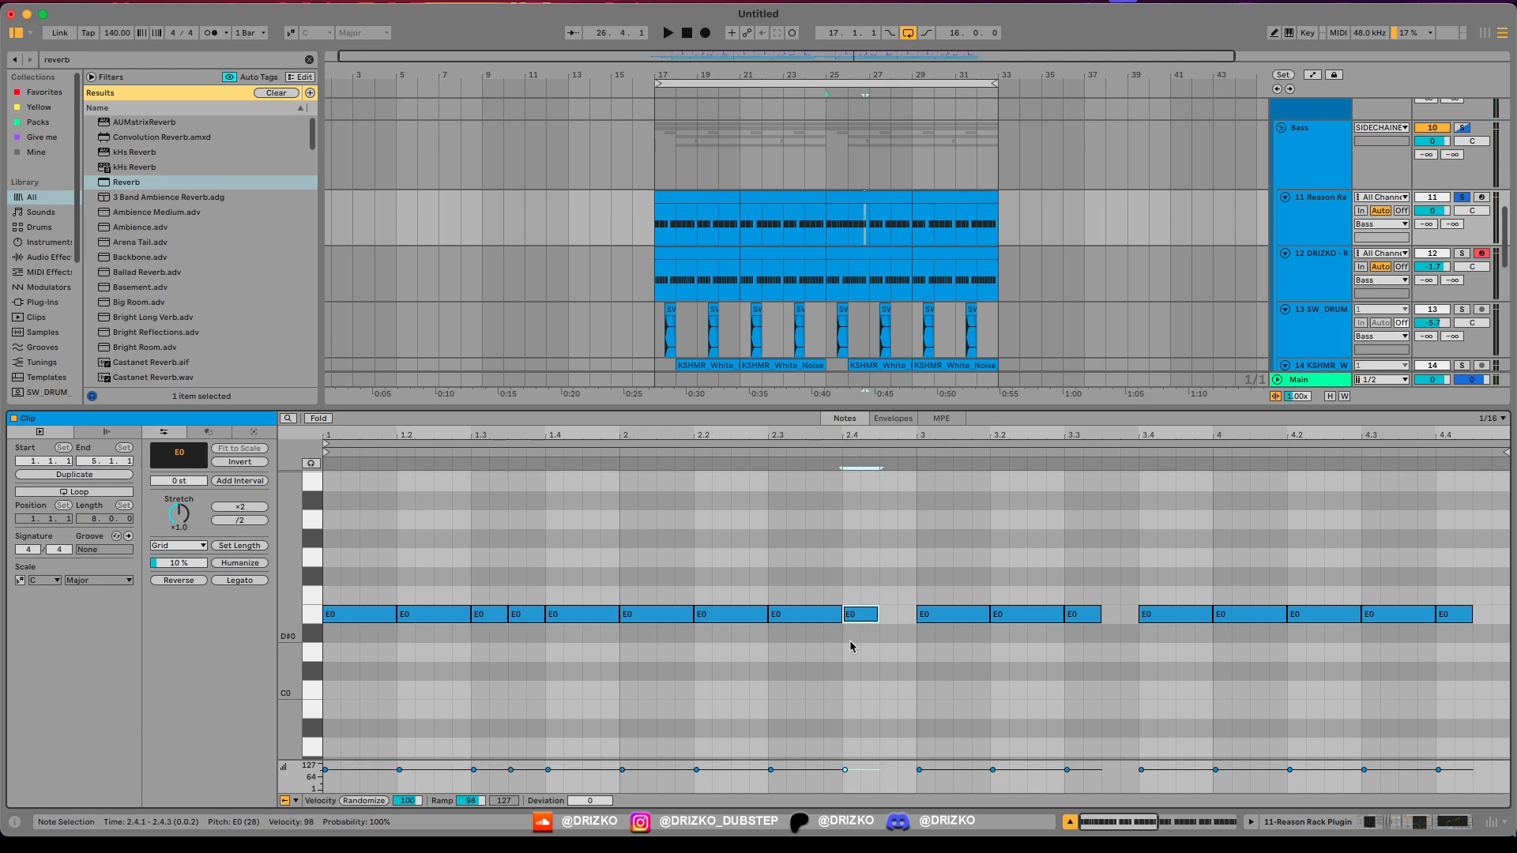
key(super+d)
click(1079, 615)
key(super+d)
click(1452, 615)
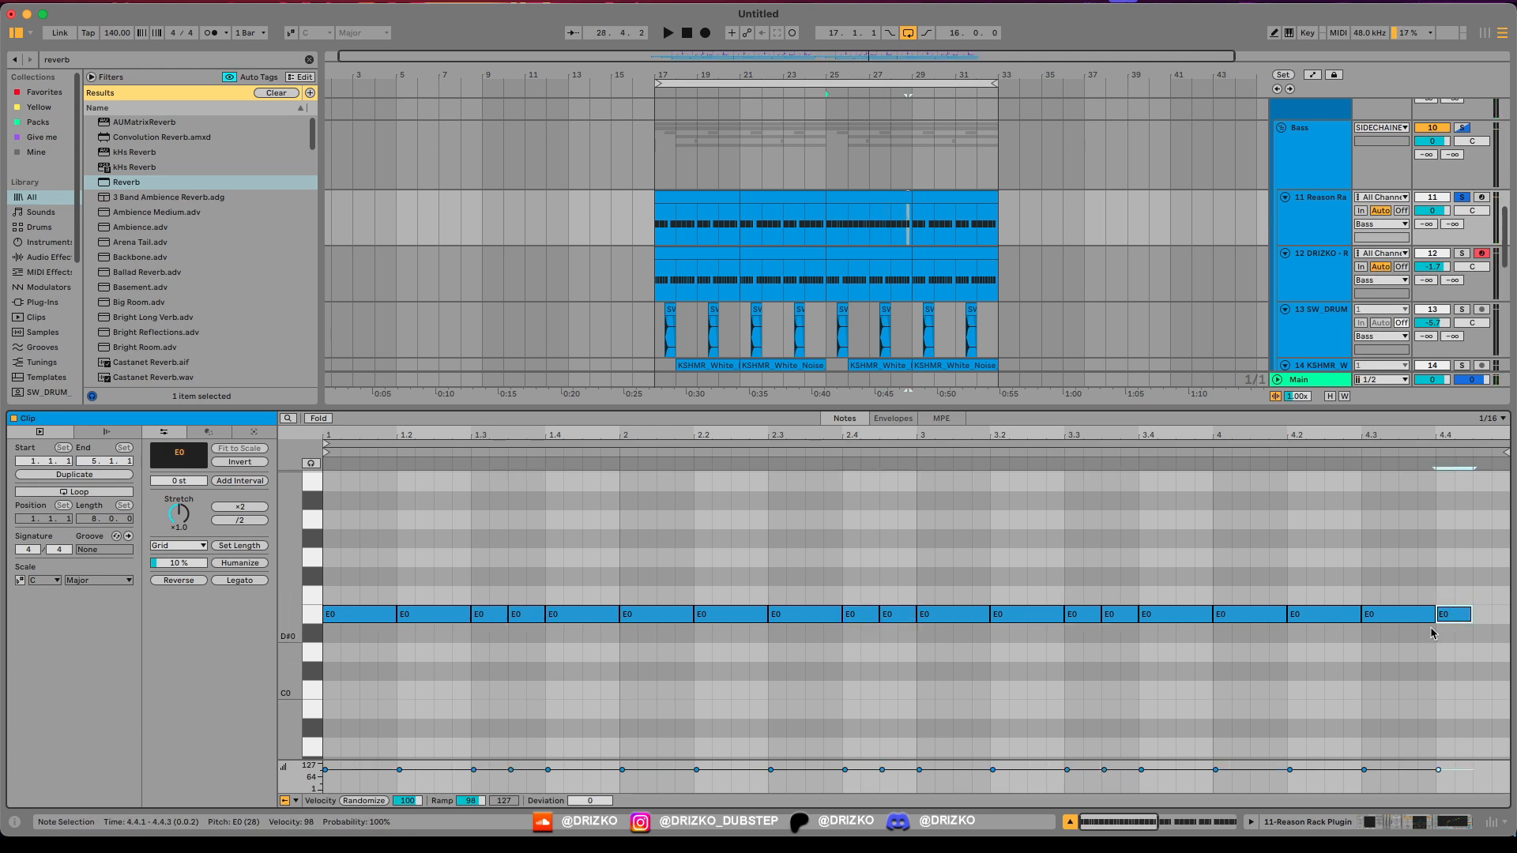
key(super+d)
Step: Fill the gaps in the riddim sub clip at bar 25 with duplicated E0 notes and play the arrangement from bar 25
click(867, 197)
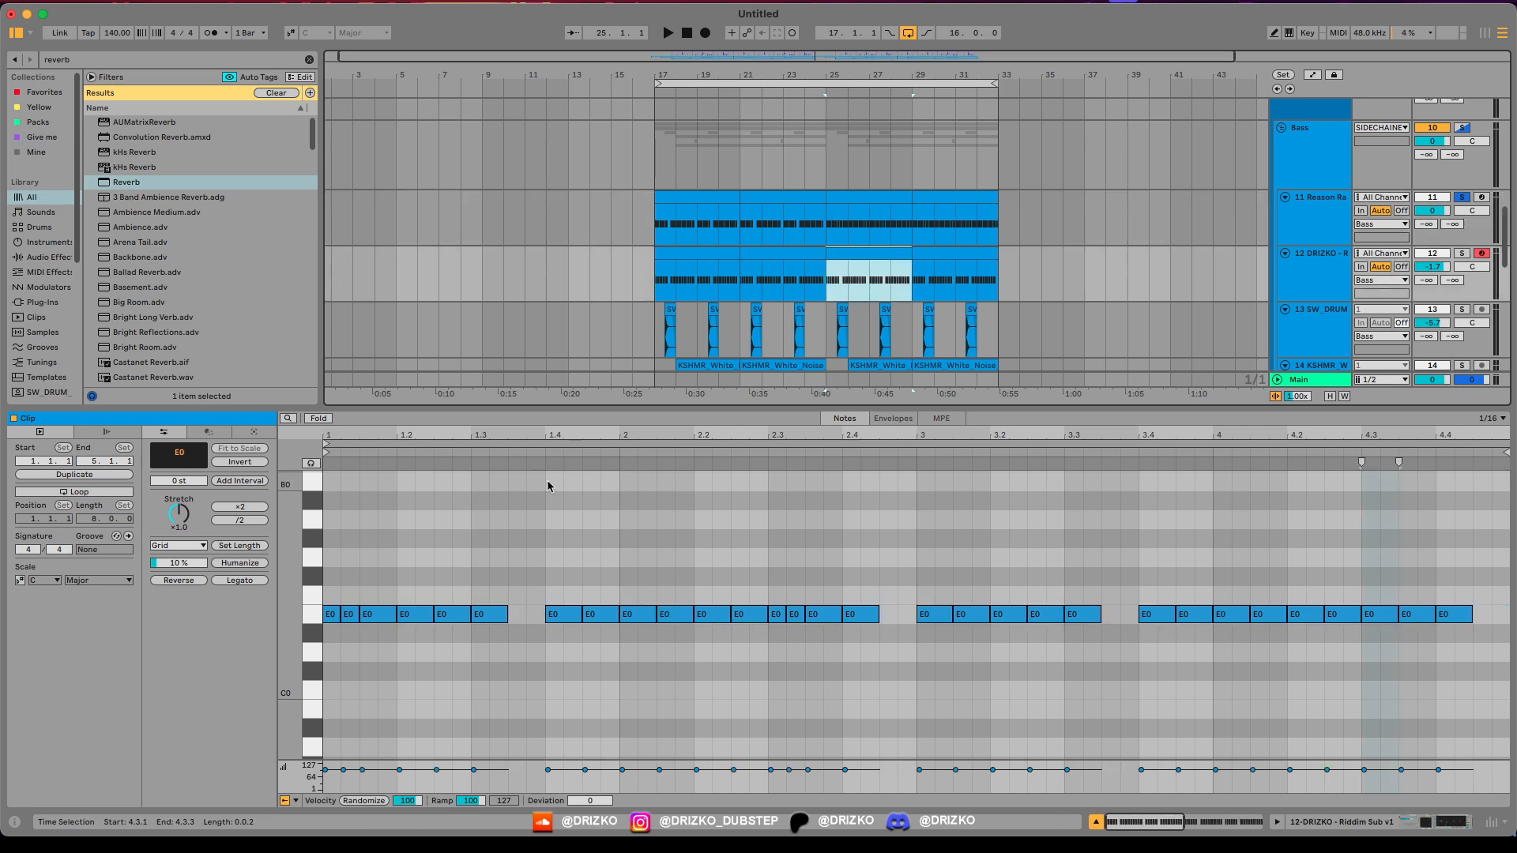
click(490, 614)
key(super+d)
click(860, 615)
key(super+d)
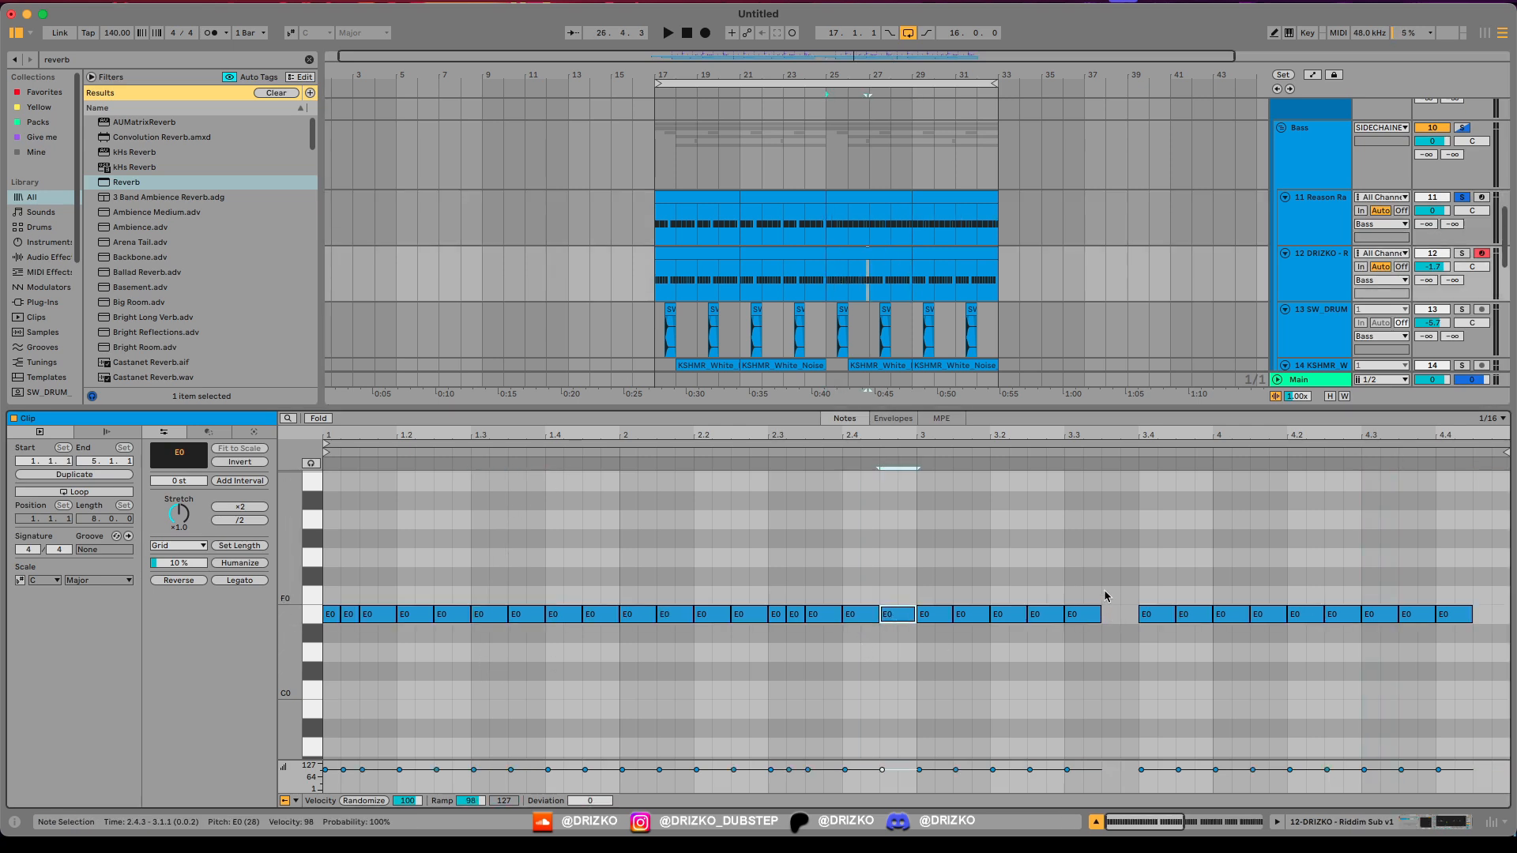
click(1084, 615)
key(super+d)
click(823, 278)
key(space)
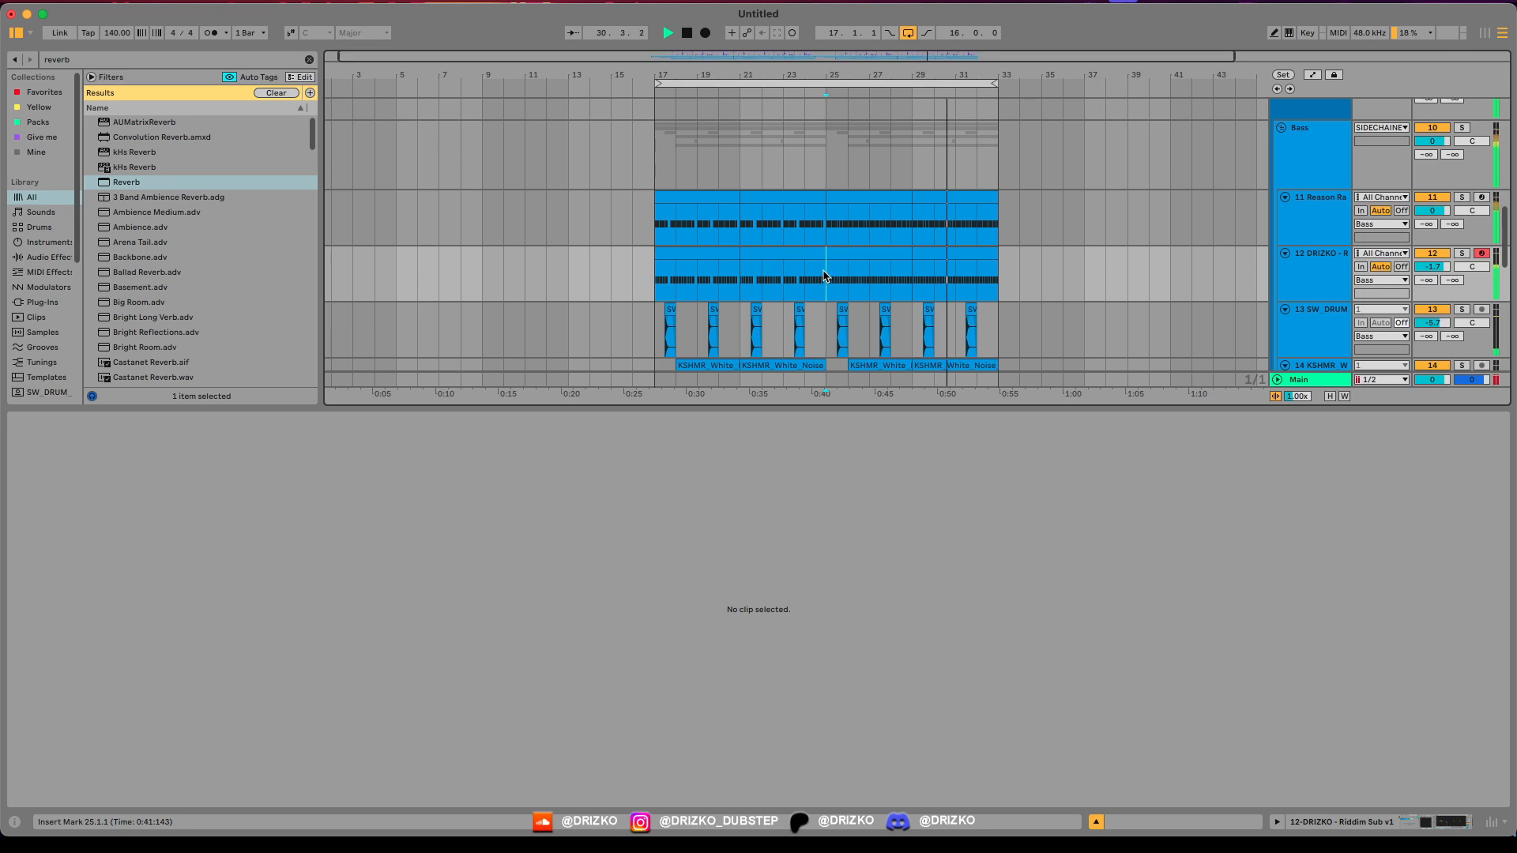
Step: Show automation and remove the pitch-bend dive starting at bar 29 on both the Reason Rack bass and riddim sub tracks
key(a)
scroll(865, 204, up, 3)
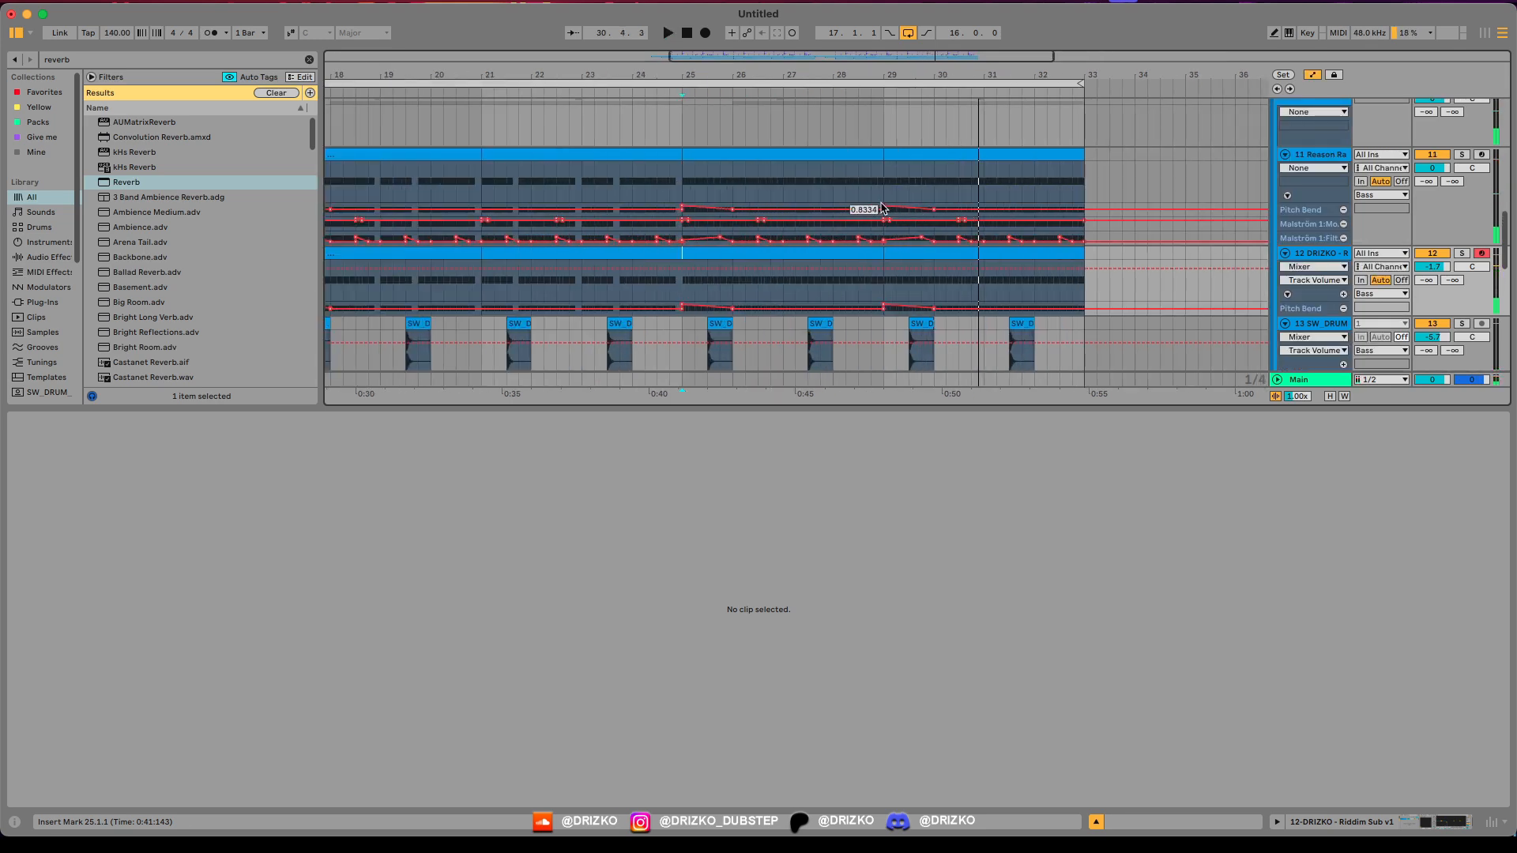
click(883, 210)
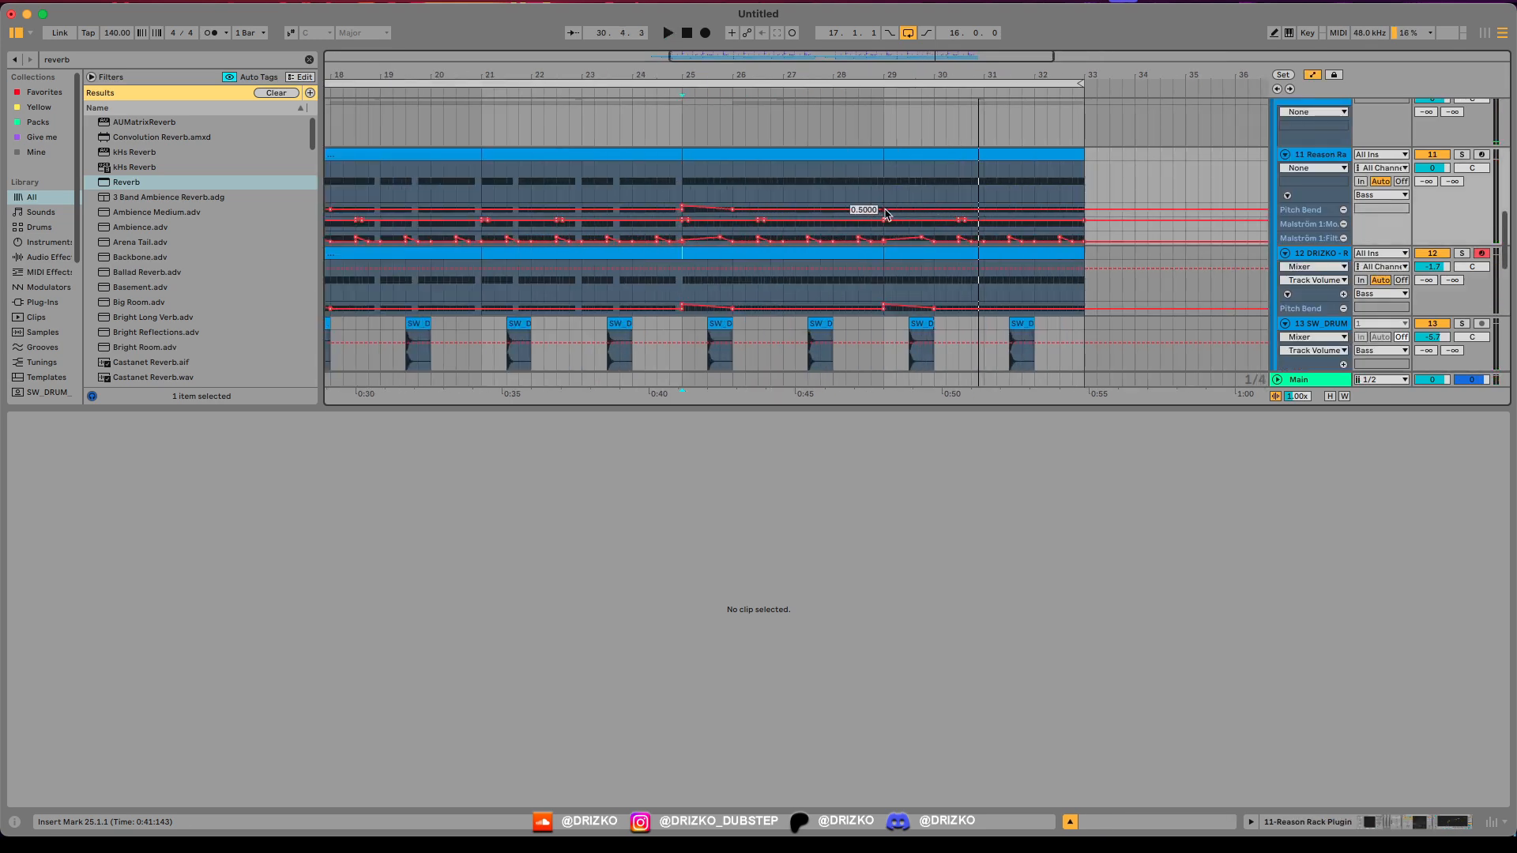
click(883, 308)
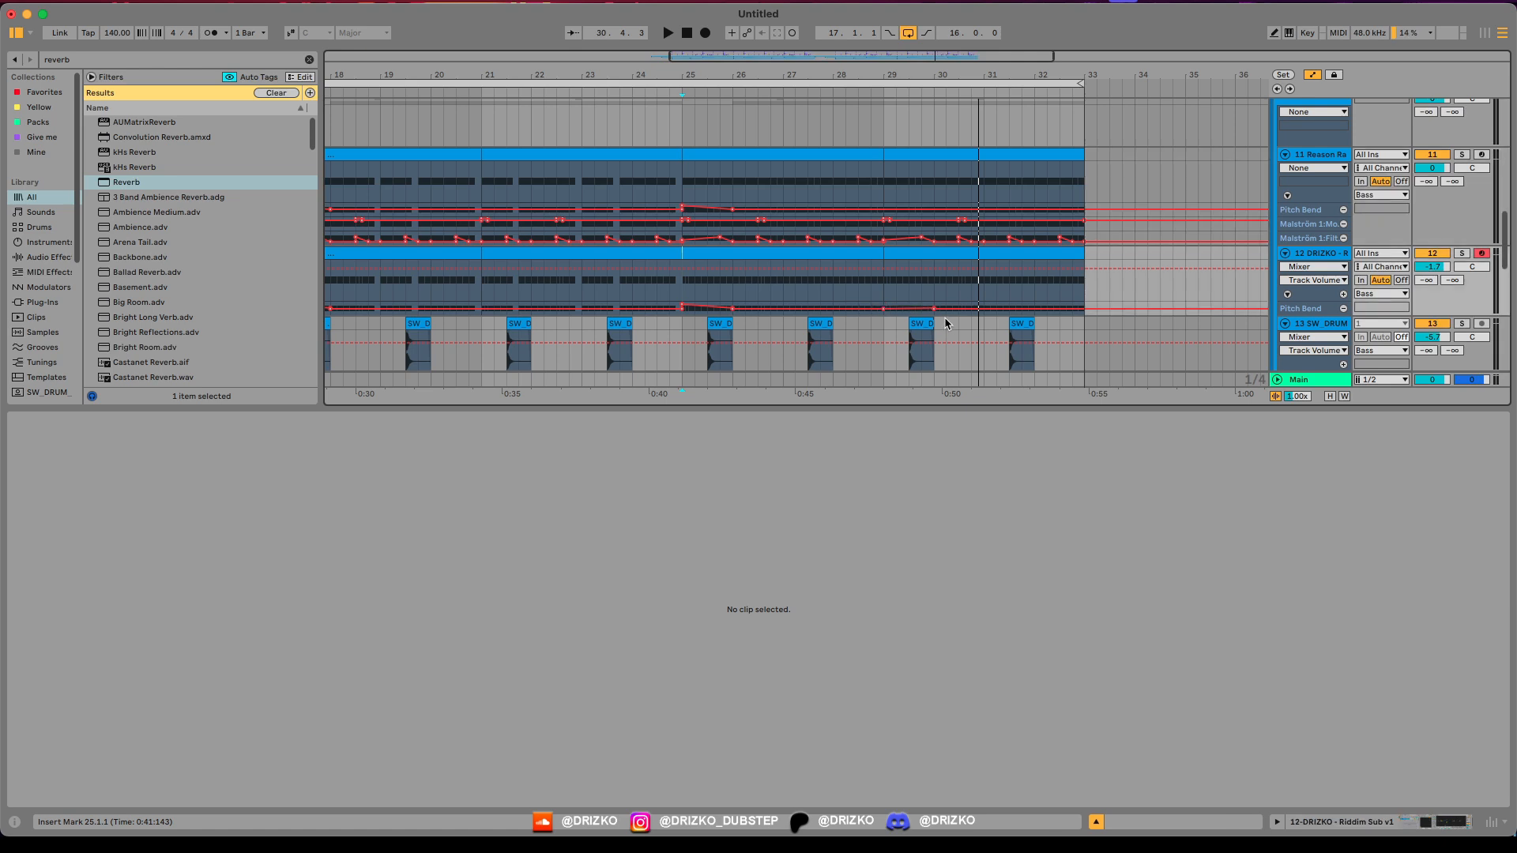
click(934, 309)
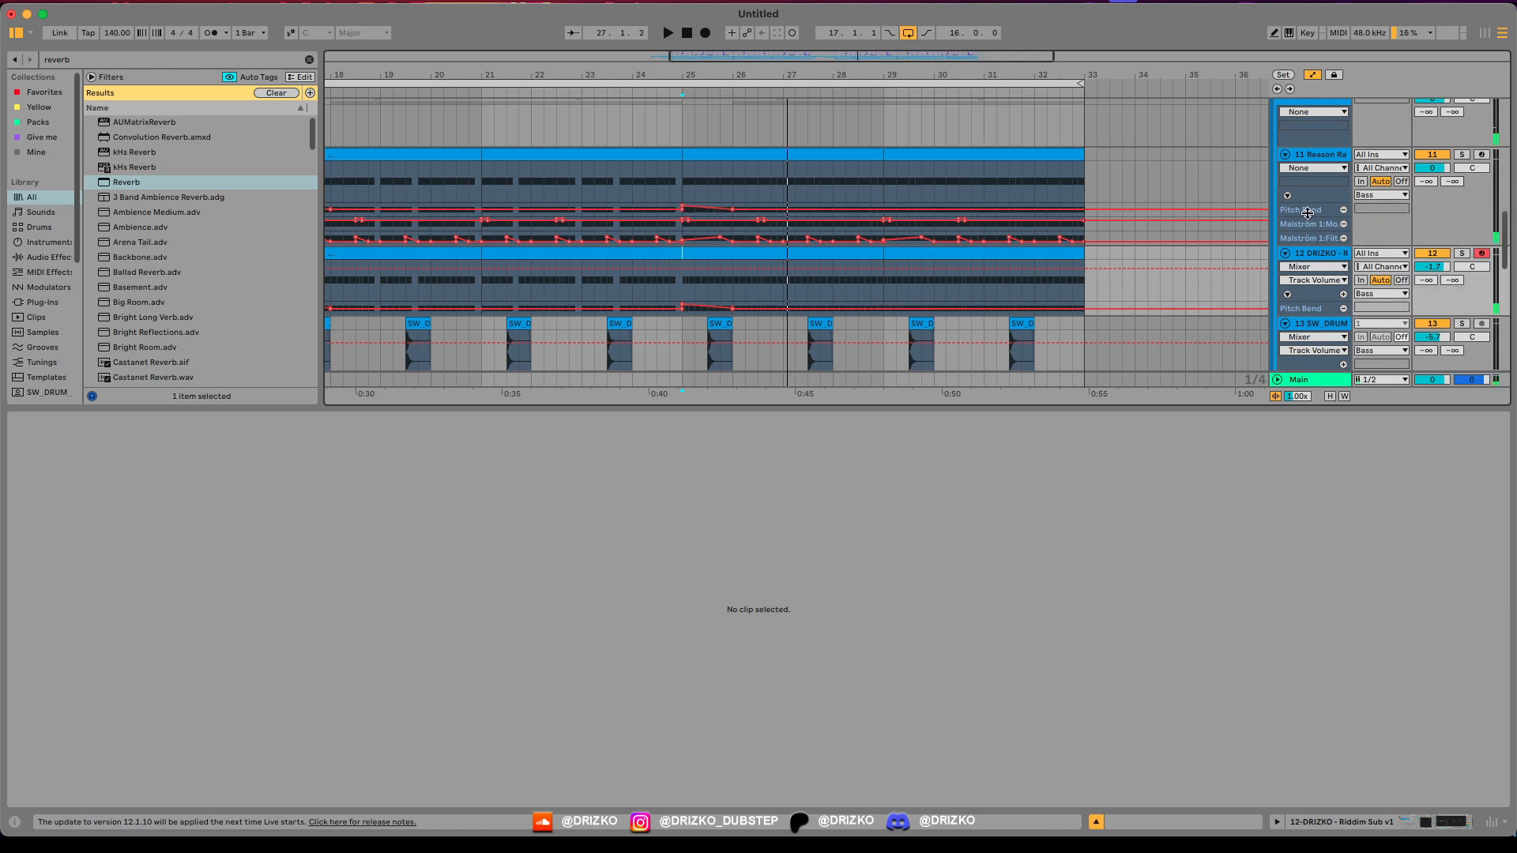
Step: Enlarge the bass track's automation lanes and delete the Malström filter frequency automation from bar 26 to the end of the drop
drag(1307, 214, 1316, 338)
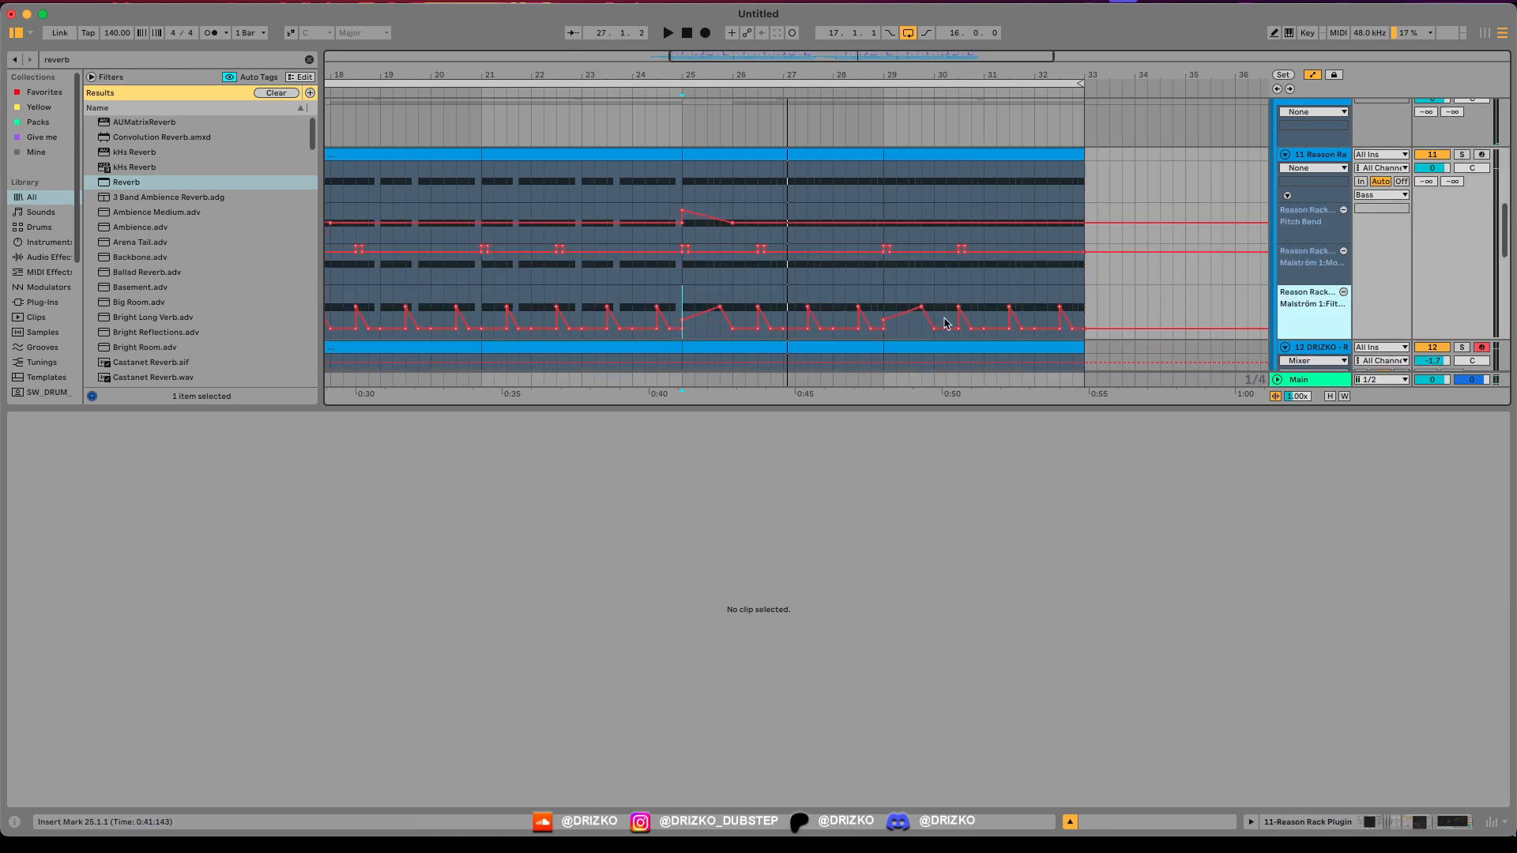
double_click(632, 408)
scroll(779, 352, down, 2)
scroll(763, 349, up, 4)
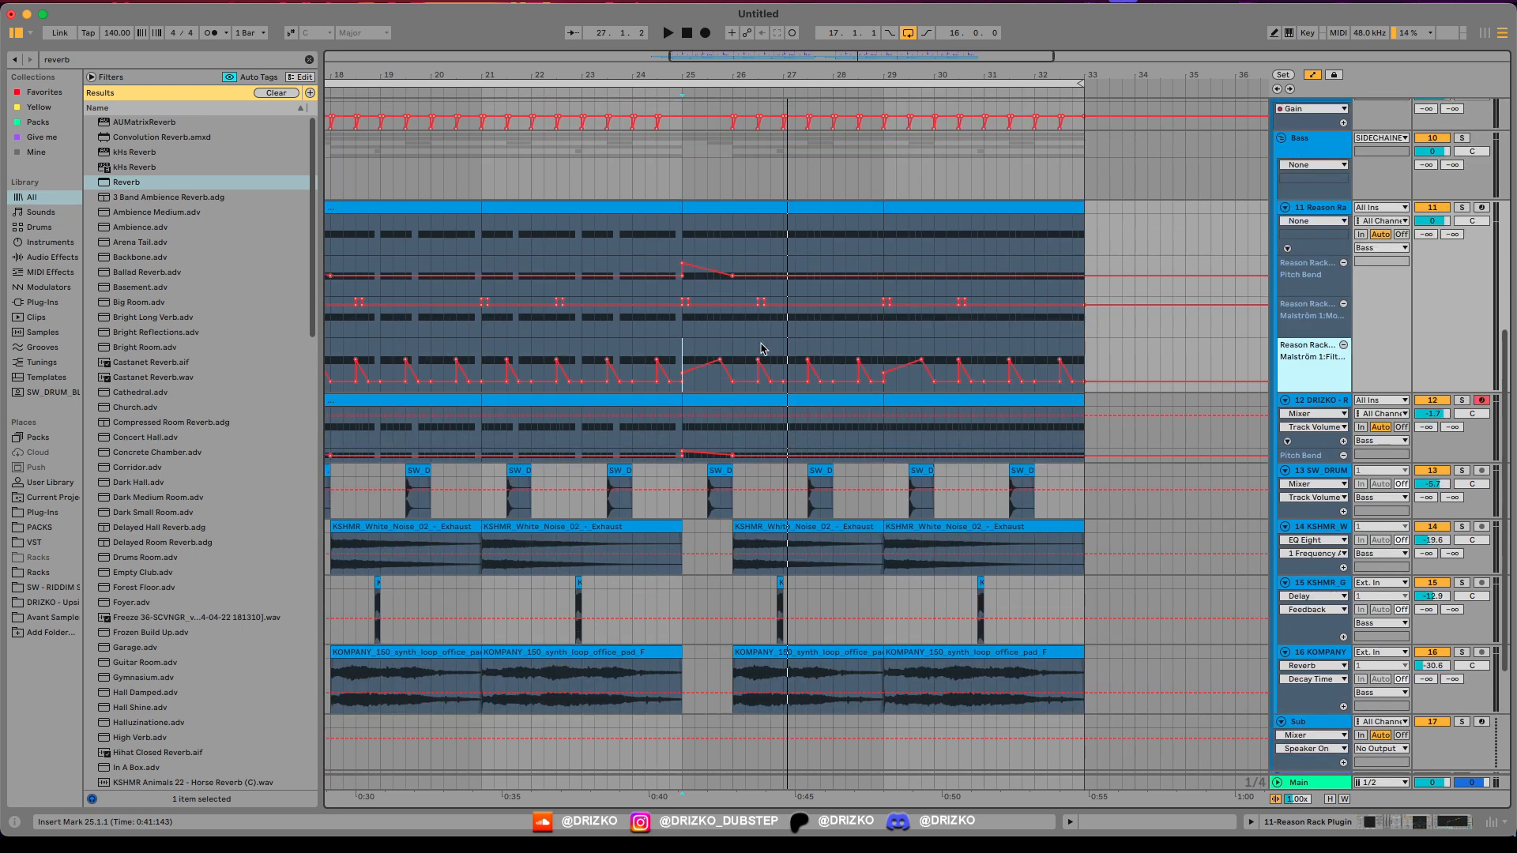
drag(1110, 364, 733, 363)
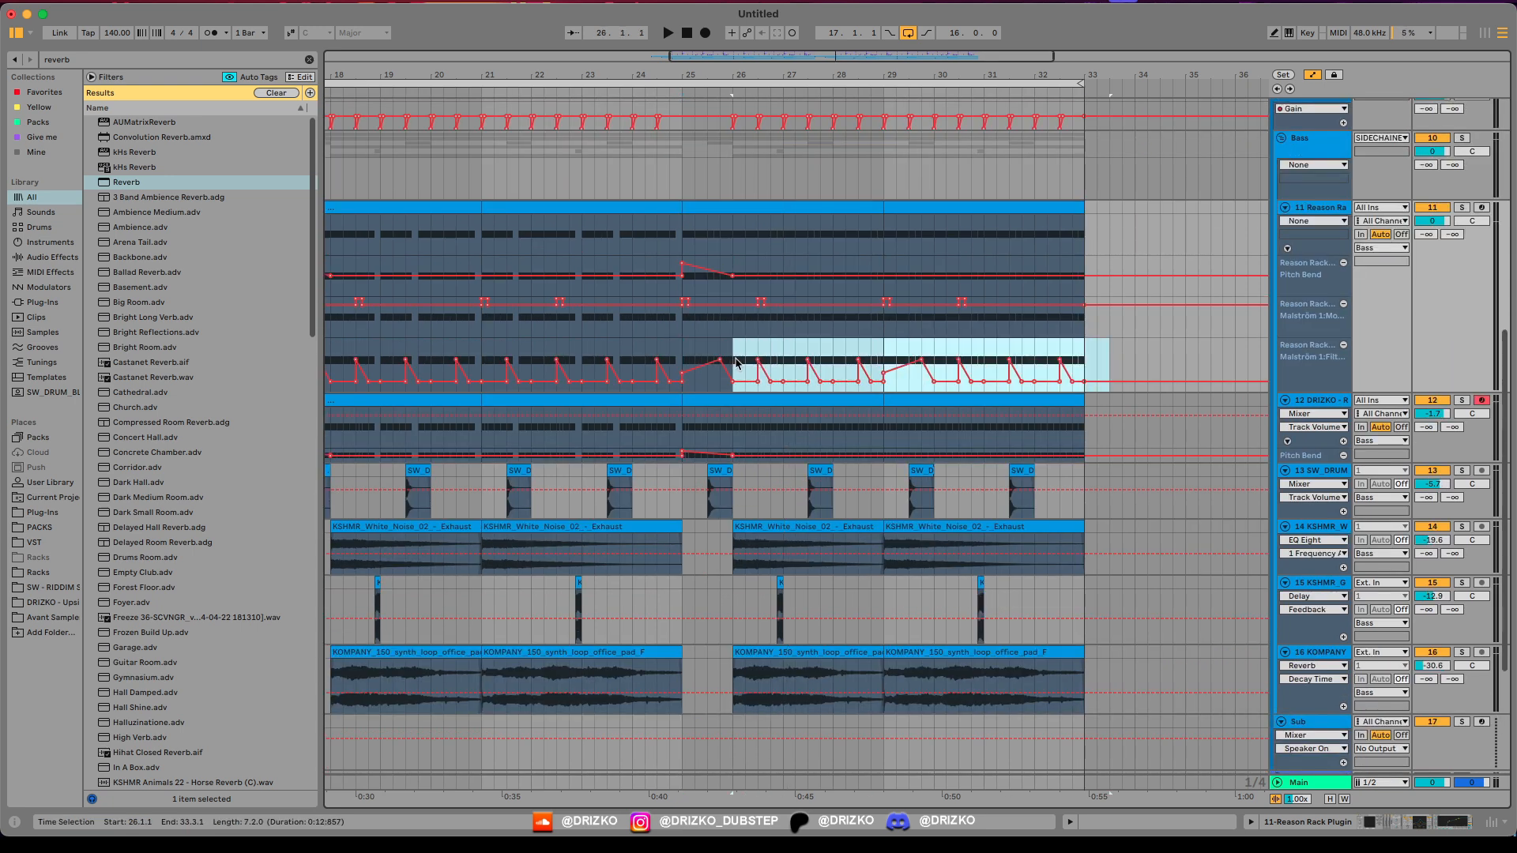
key(Delete)
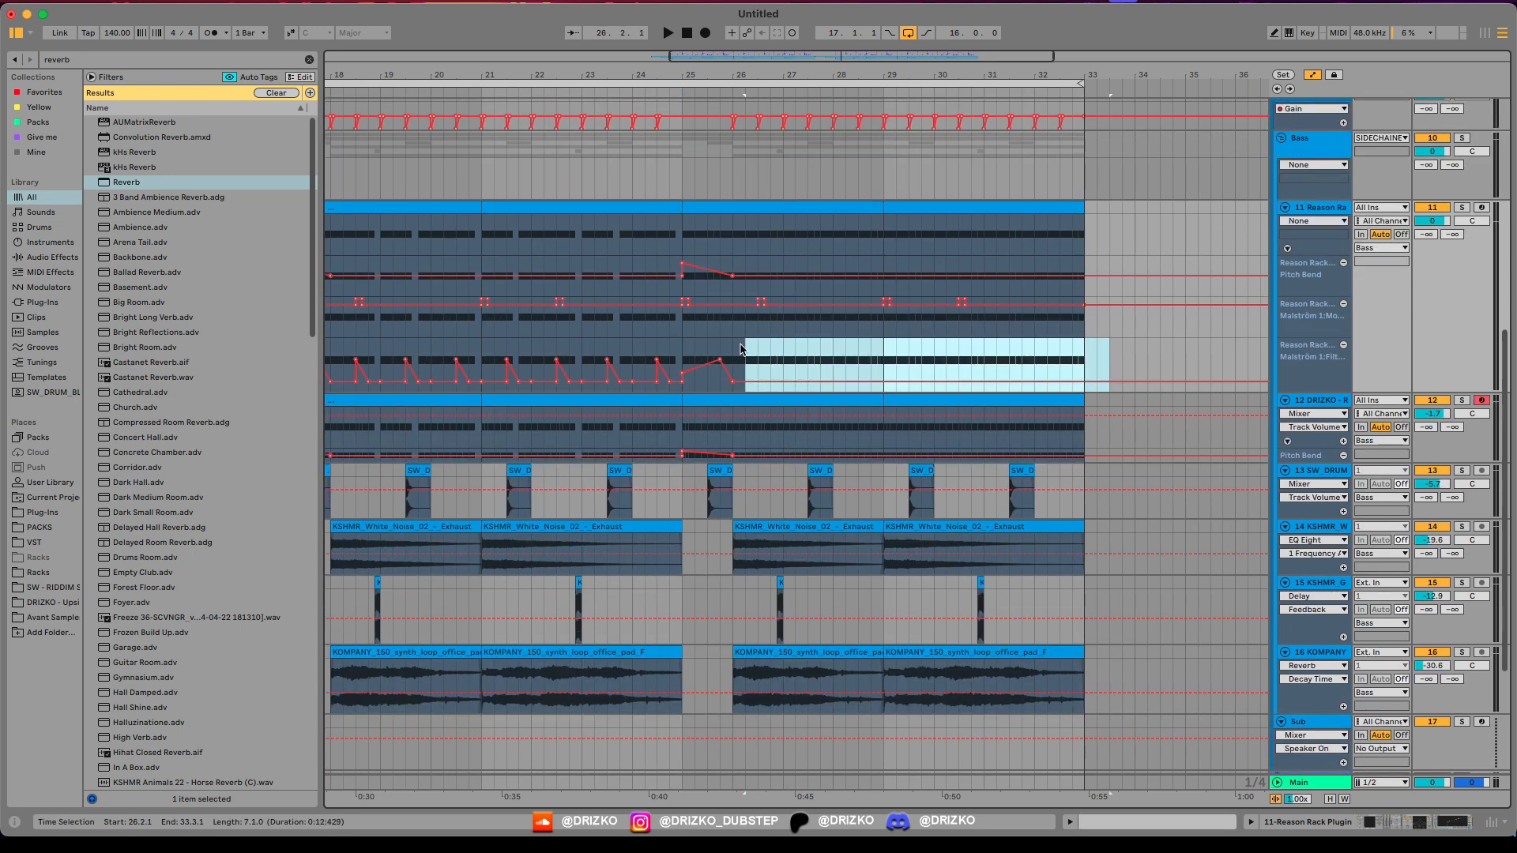
Step: Raise the Malström filter frequency automation line from bar 26 onward and audition the bass track in solo
click(740, 348)
key(plus)
key(plus)
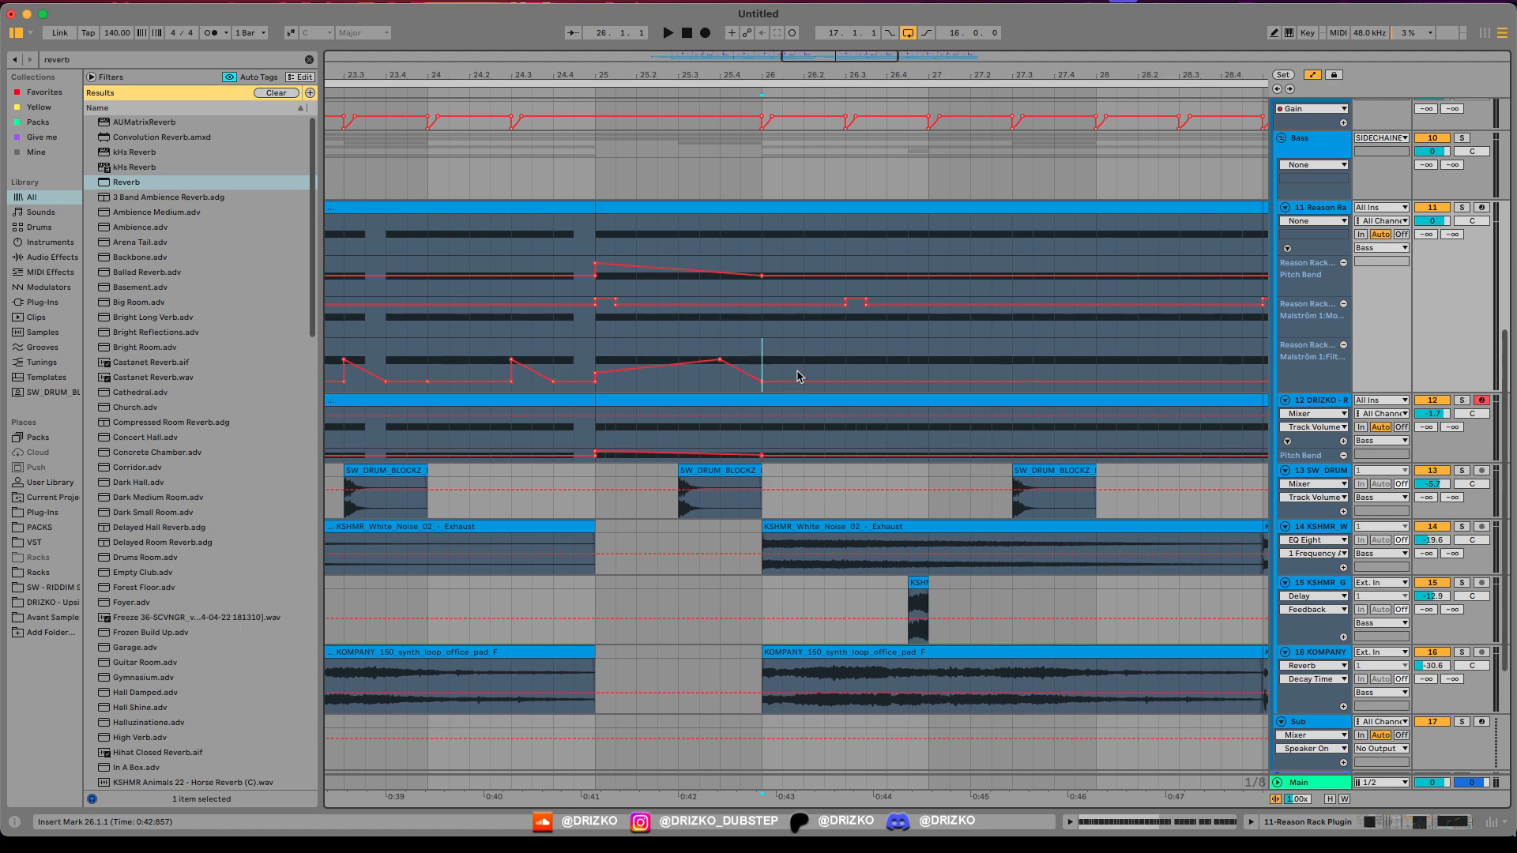
key(minus)
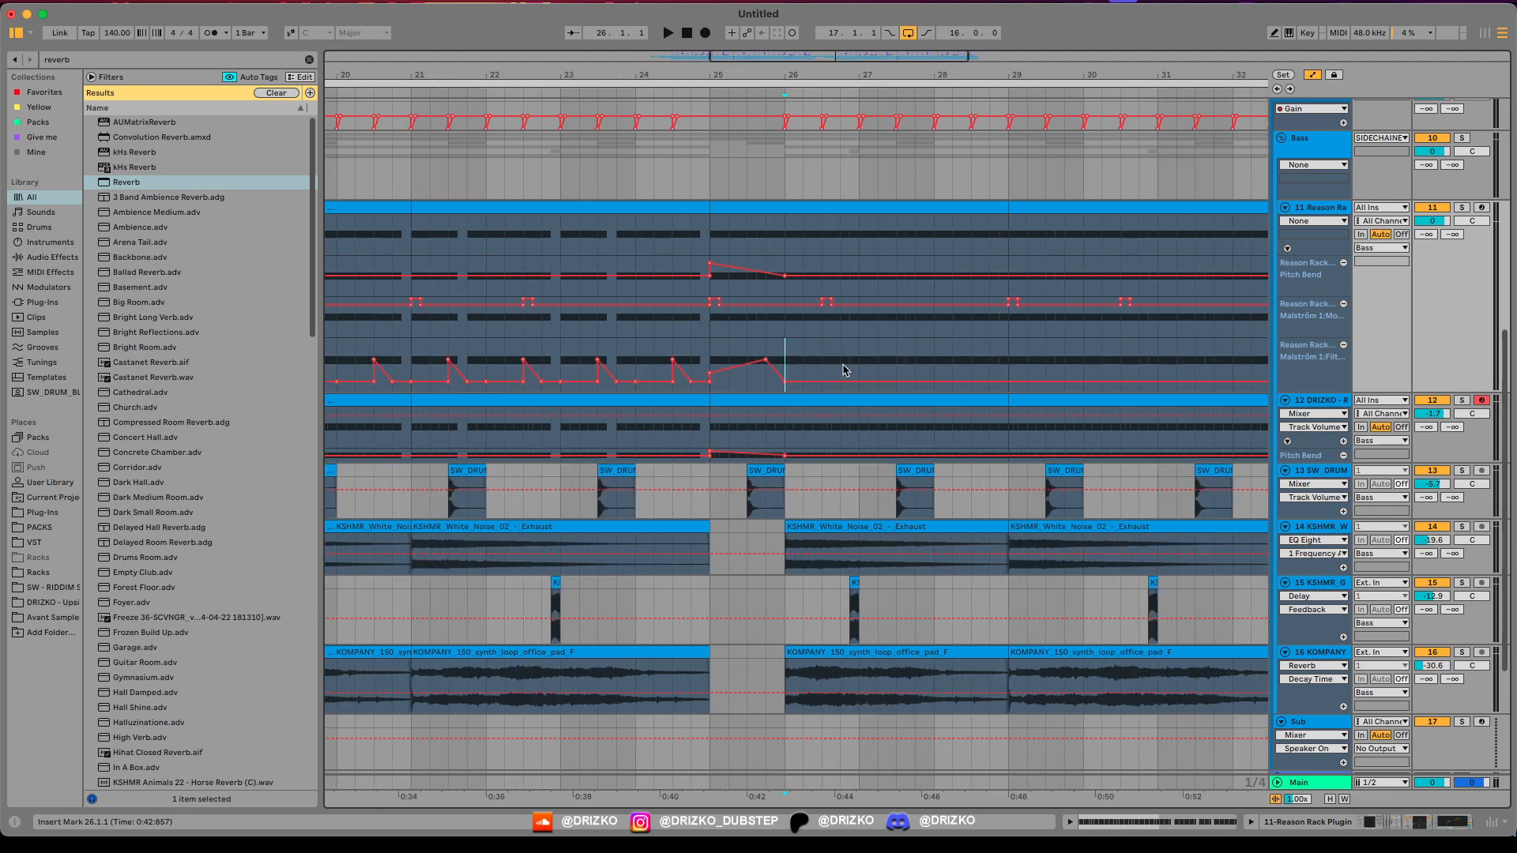
key(space)
mouse_move(784, 384)
mouse_down()
mouse_move(785, 354)
mouse_move(784, 372)
mouse_up()
key(s)
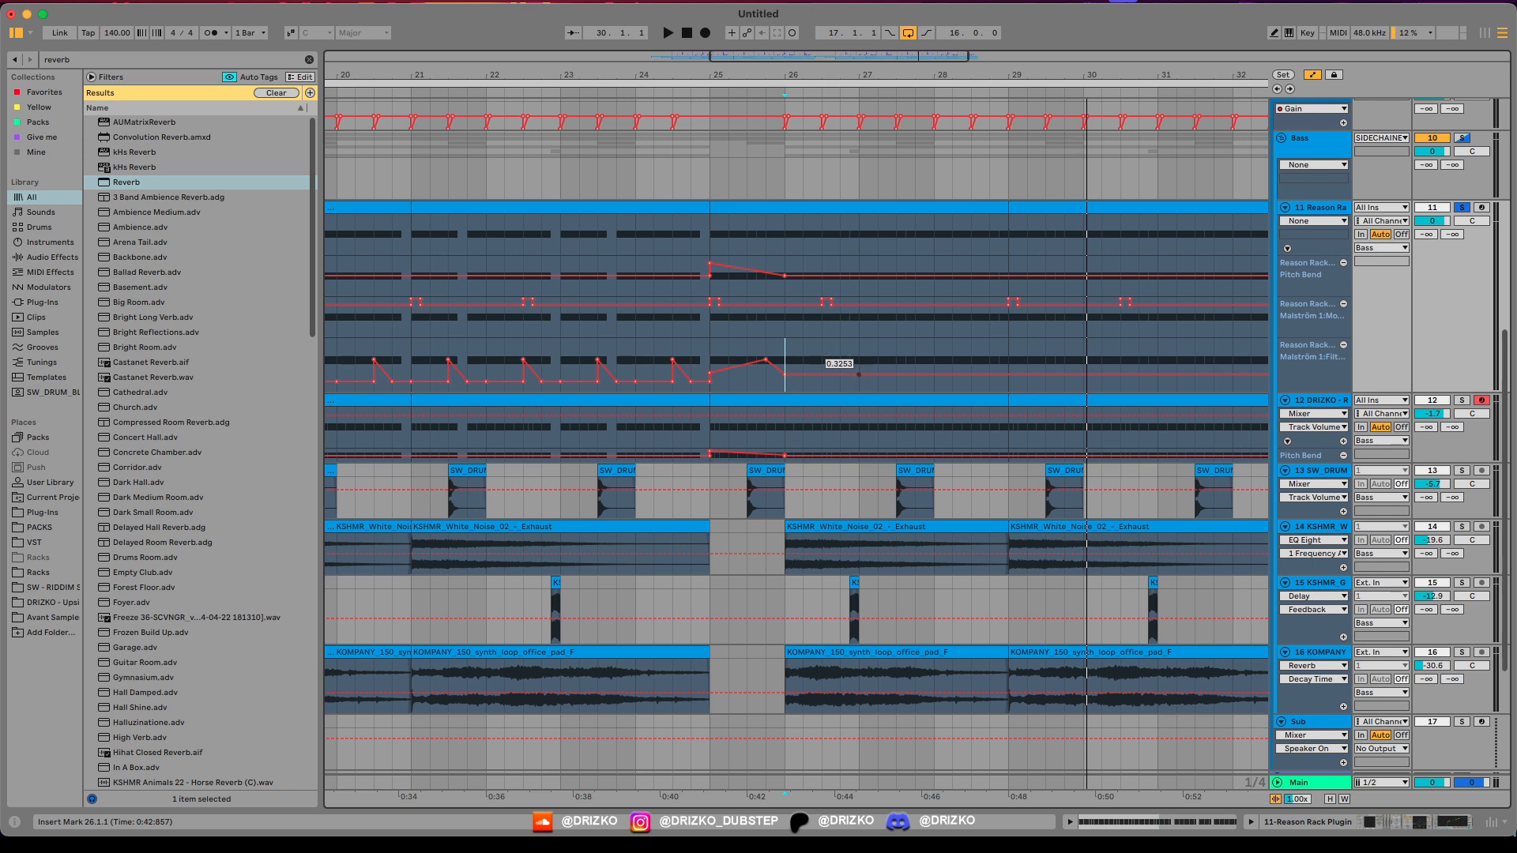
drag(859, 374, 859, 367)
key(space)
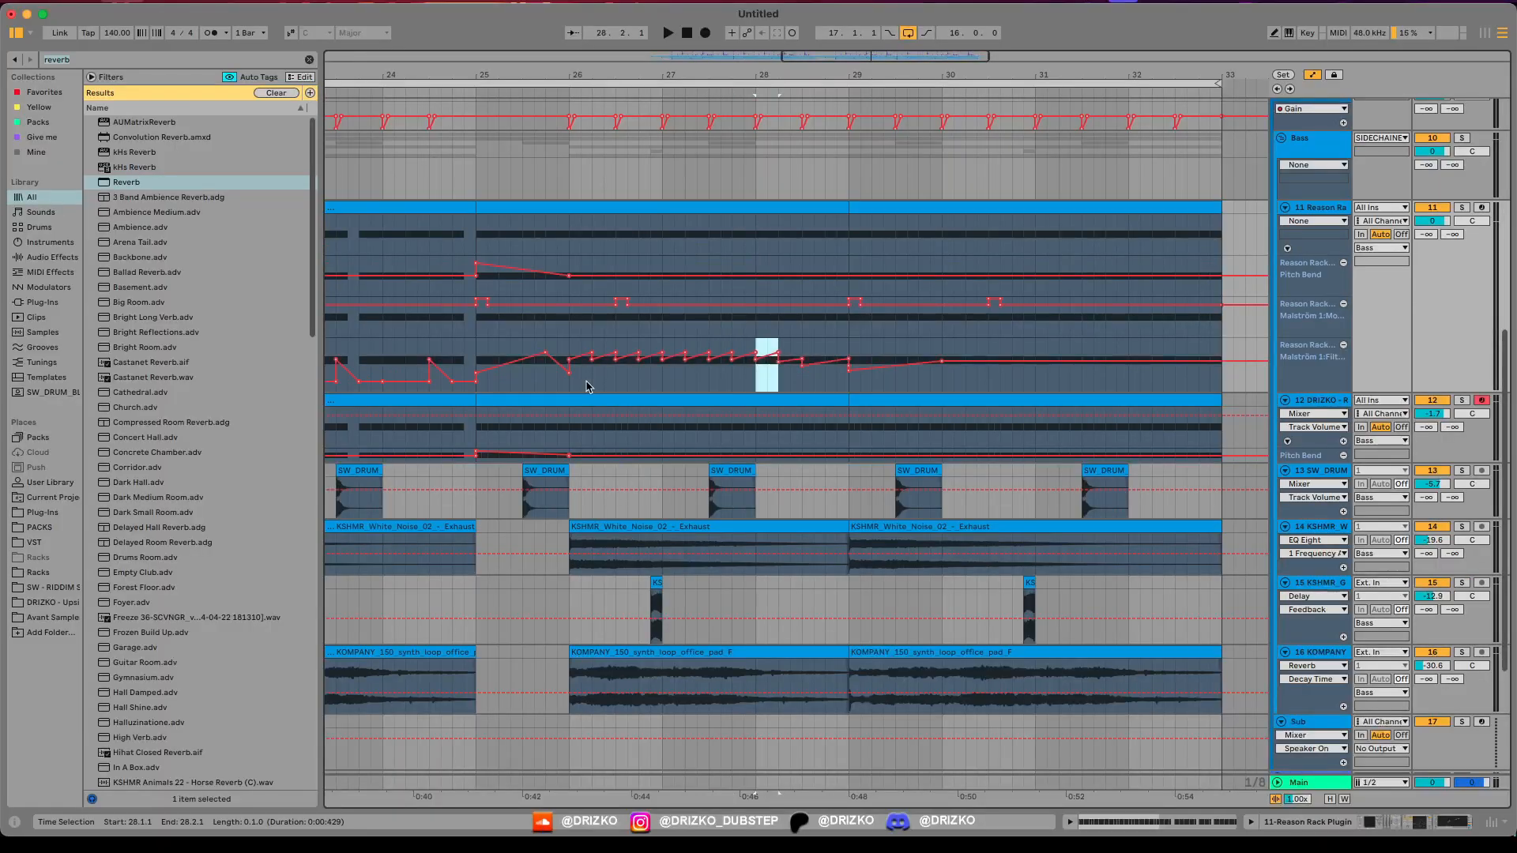
Step: Repeat the short filter frequency ramps up to bar 29 and play the bass from bar 26
key(Right)
key(Right)
key(Right)
key(Right)
click(570, 393)
key(space)
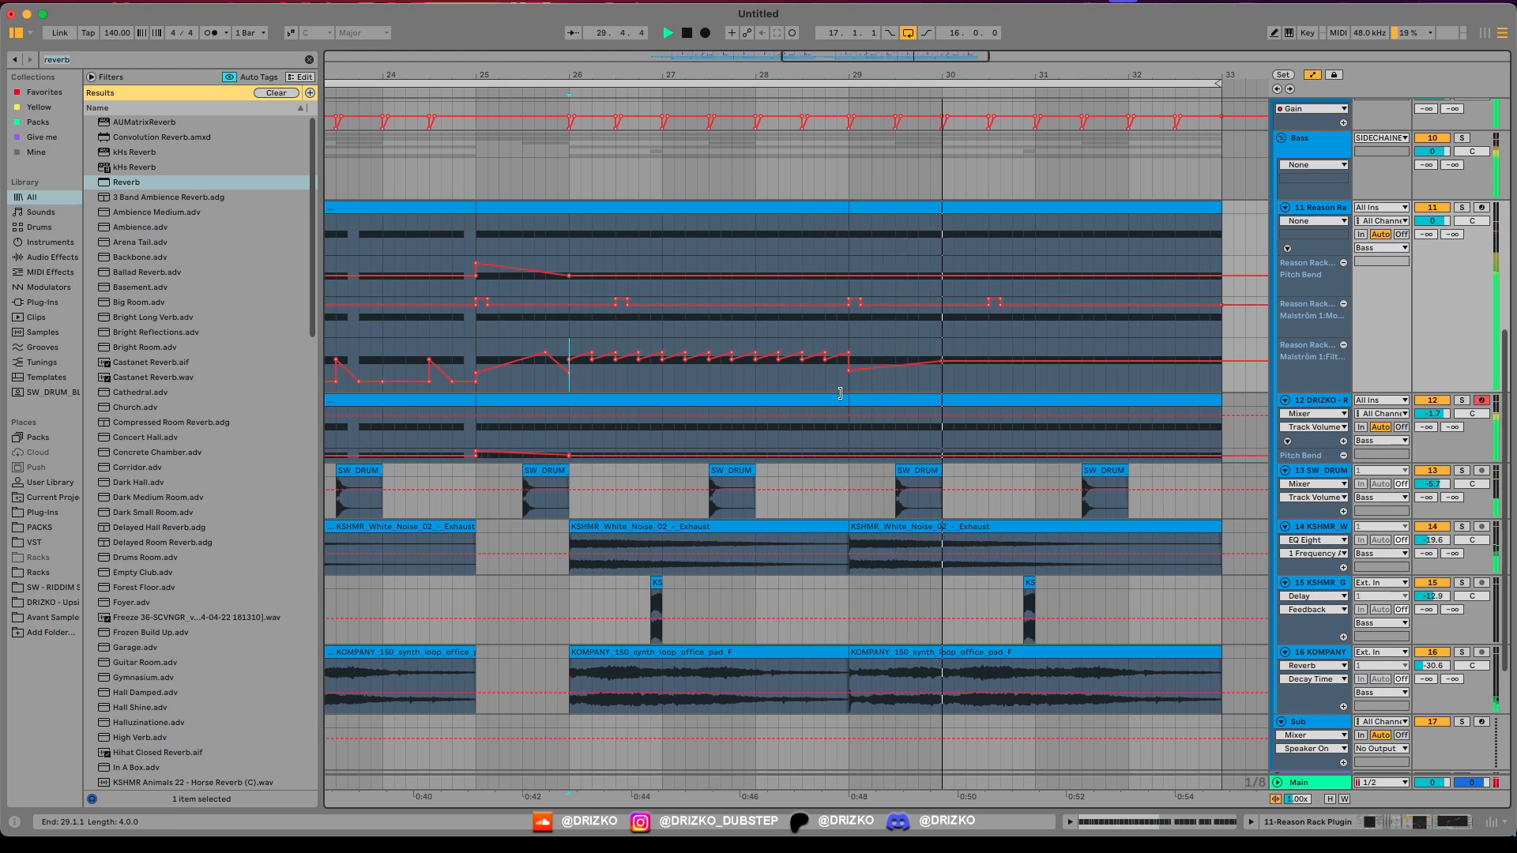
Step: Move the Reason Rack window aside and touch the CF-101 chorus/flanger's Delay knob during playback to expose its automation
scroll(939, 367, down, 5)
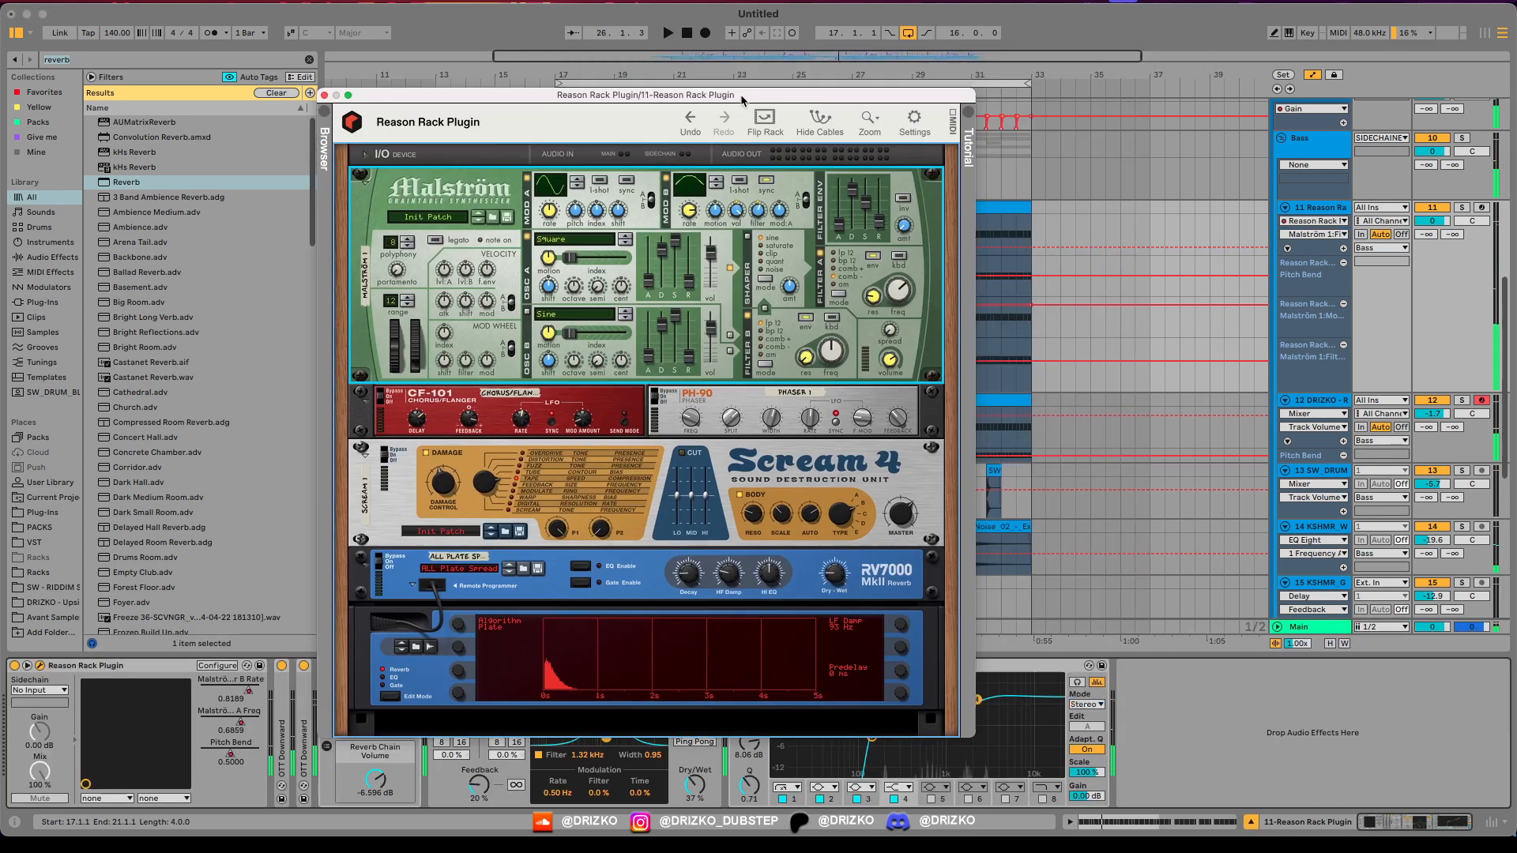
drag(743, 101, 626, 422)
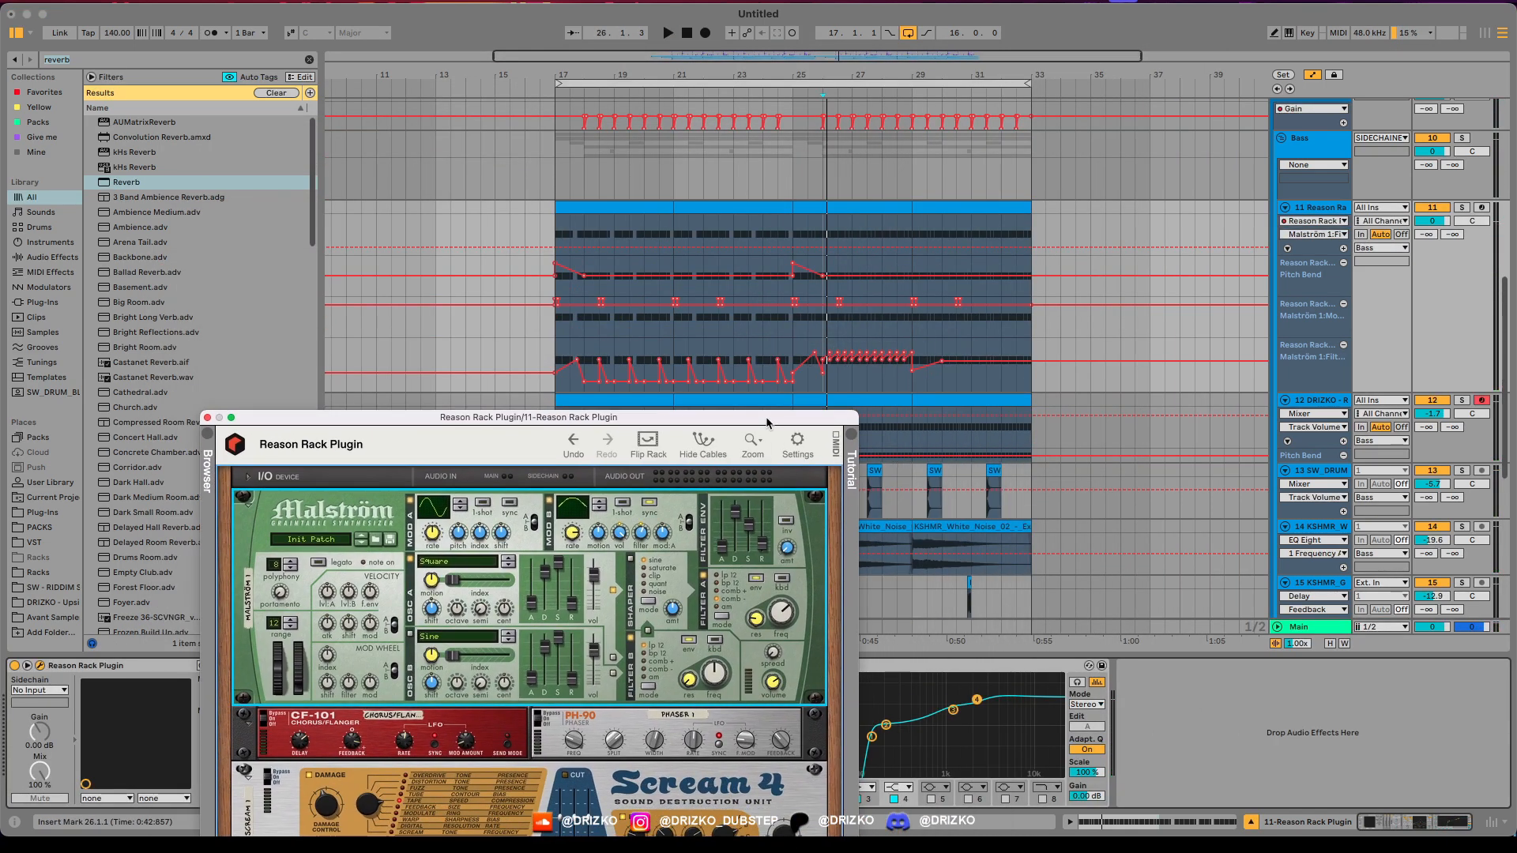
drag(766, 422, 1005, 166)
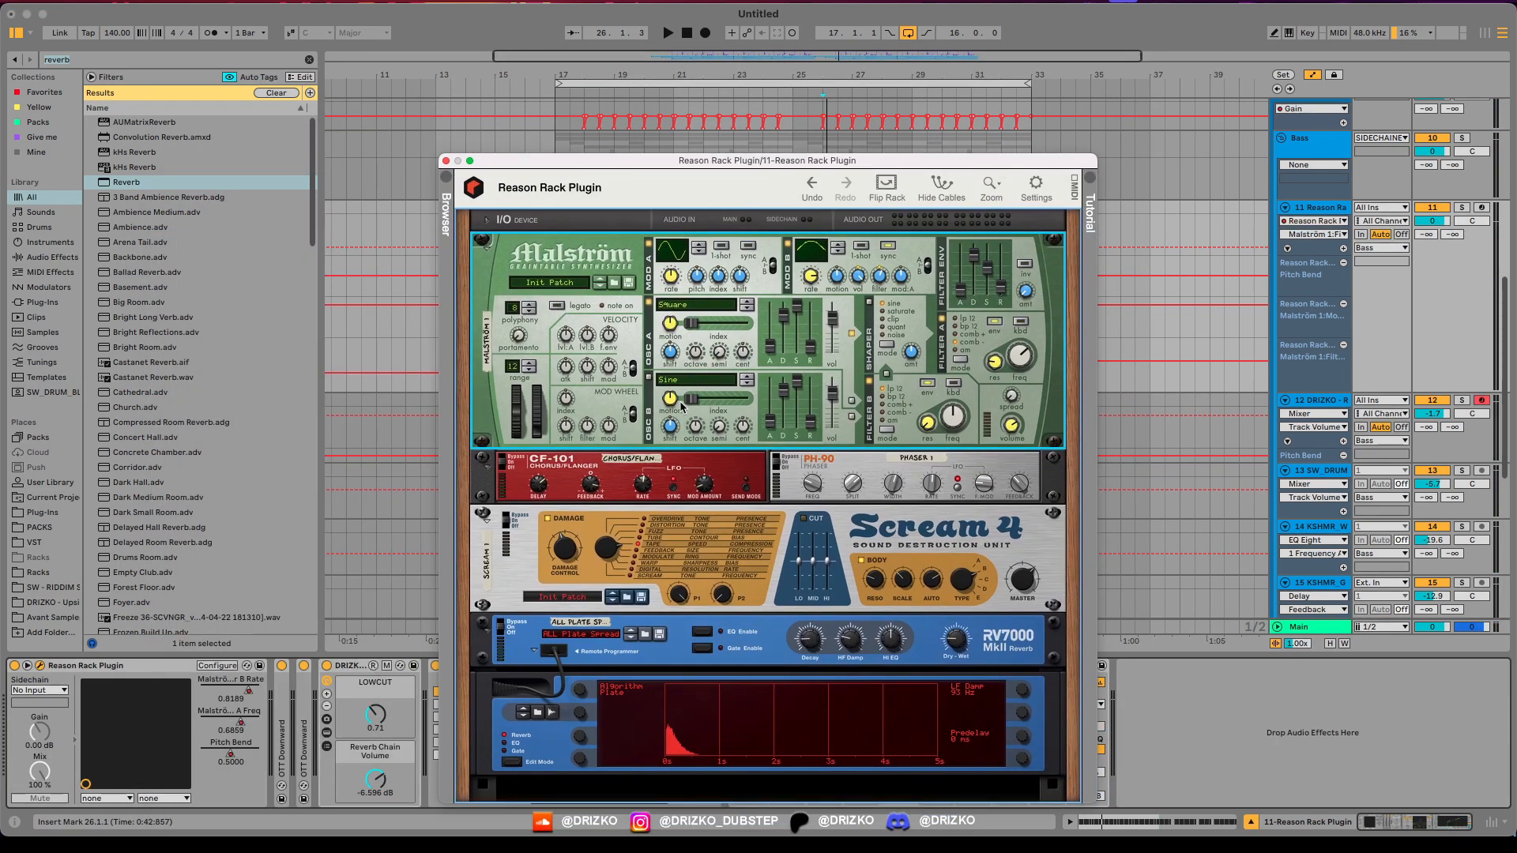
key(space)
click(545, 488)
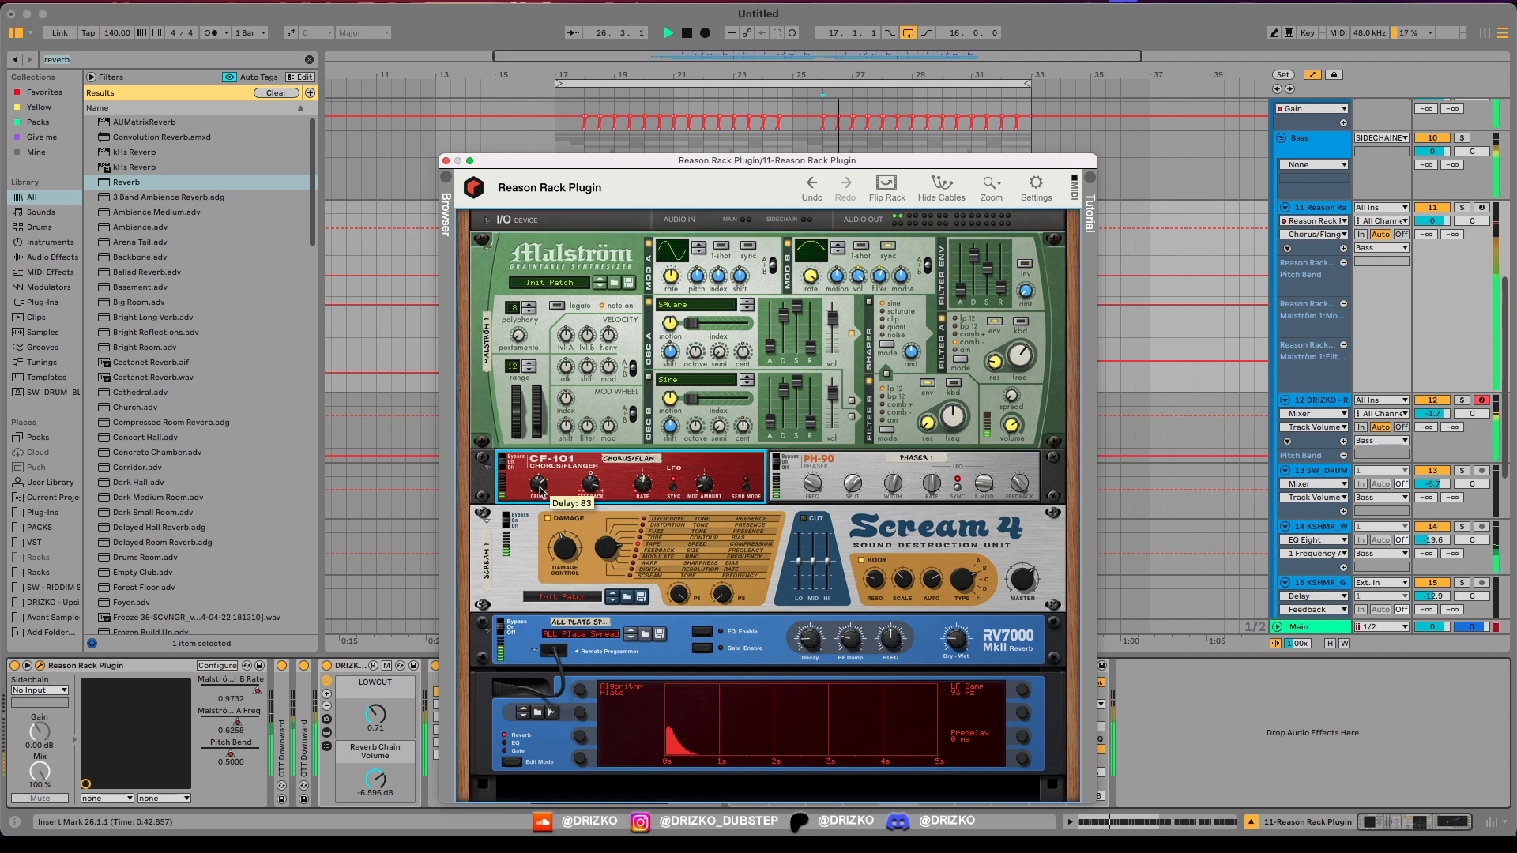
click(446, 161)
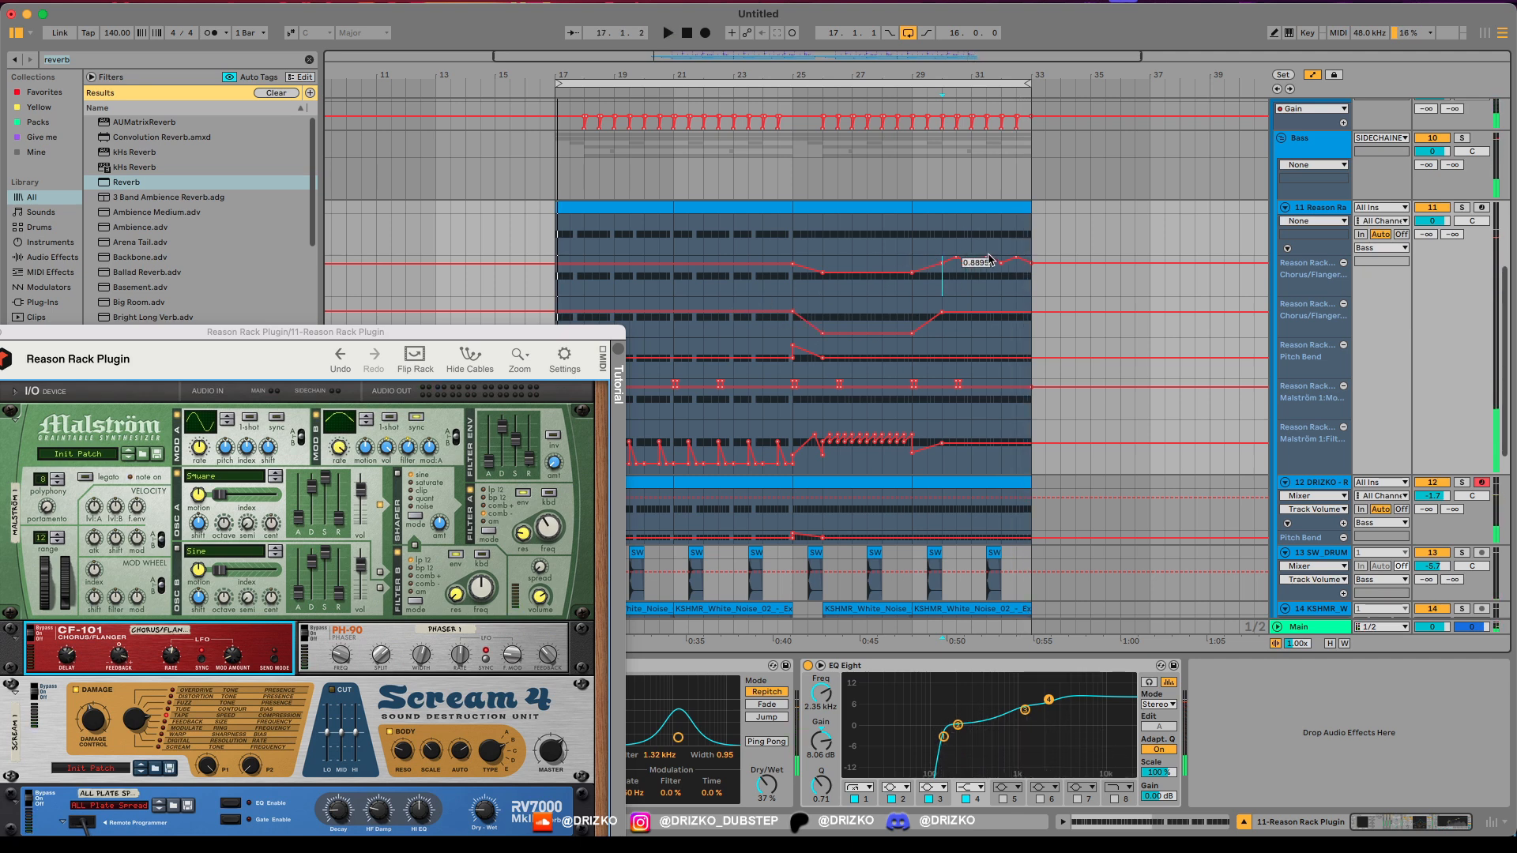
Step: Shape the chorus/flanger delay automation into repeated rises and falls from bar 30 to bar 33 and play it back
click(951, 261)
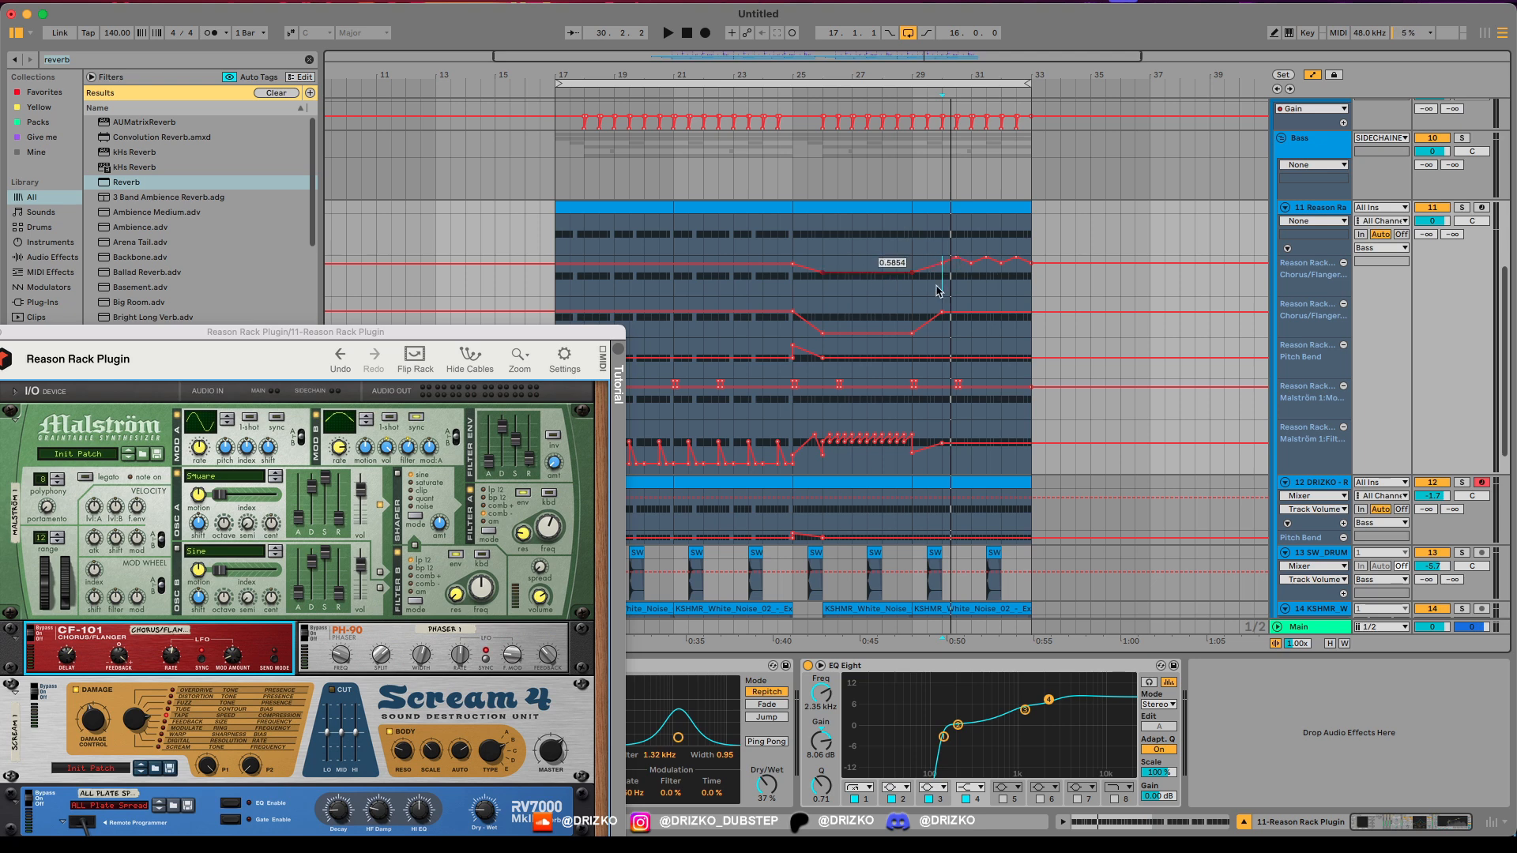
key(space)
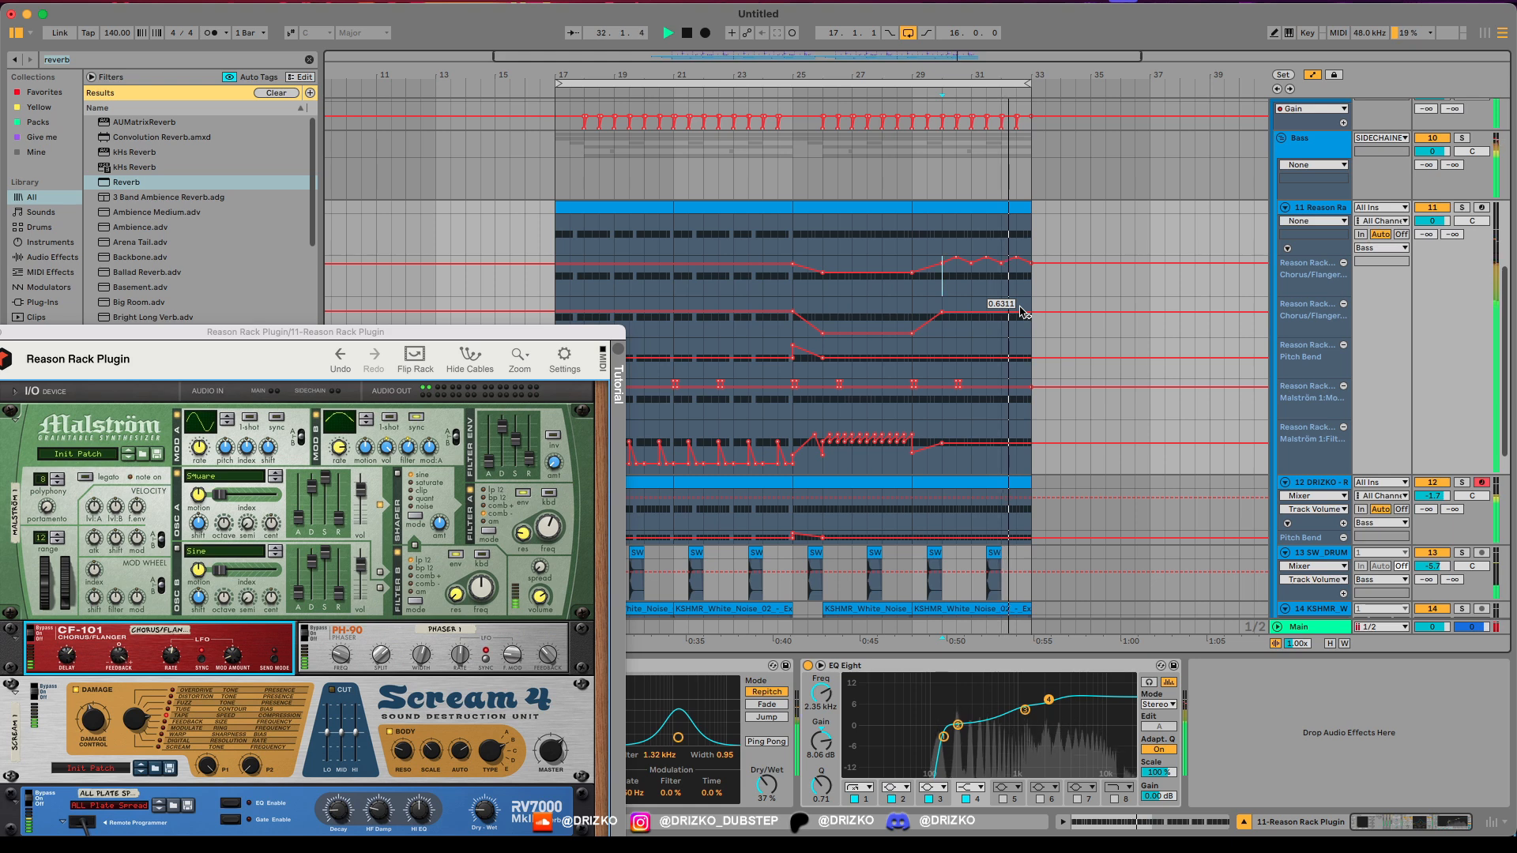
key(space)
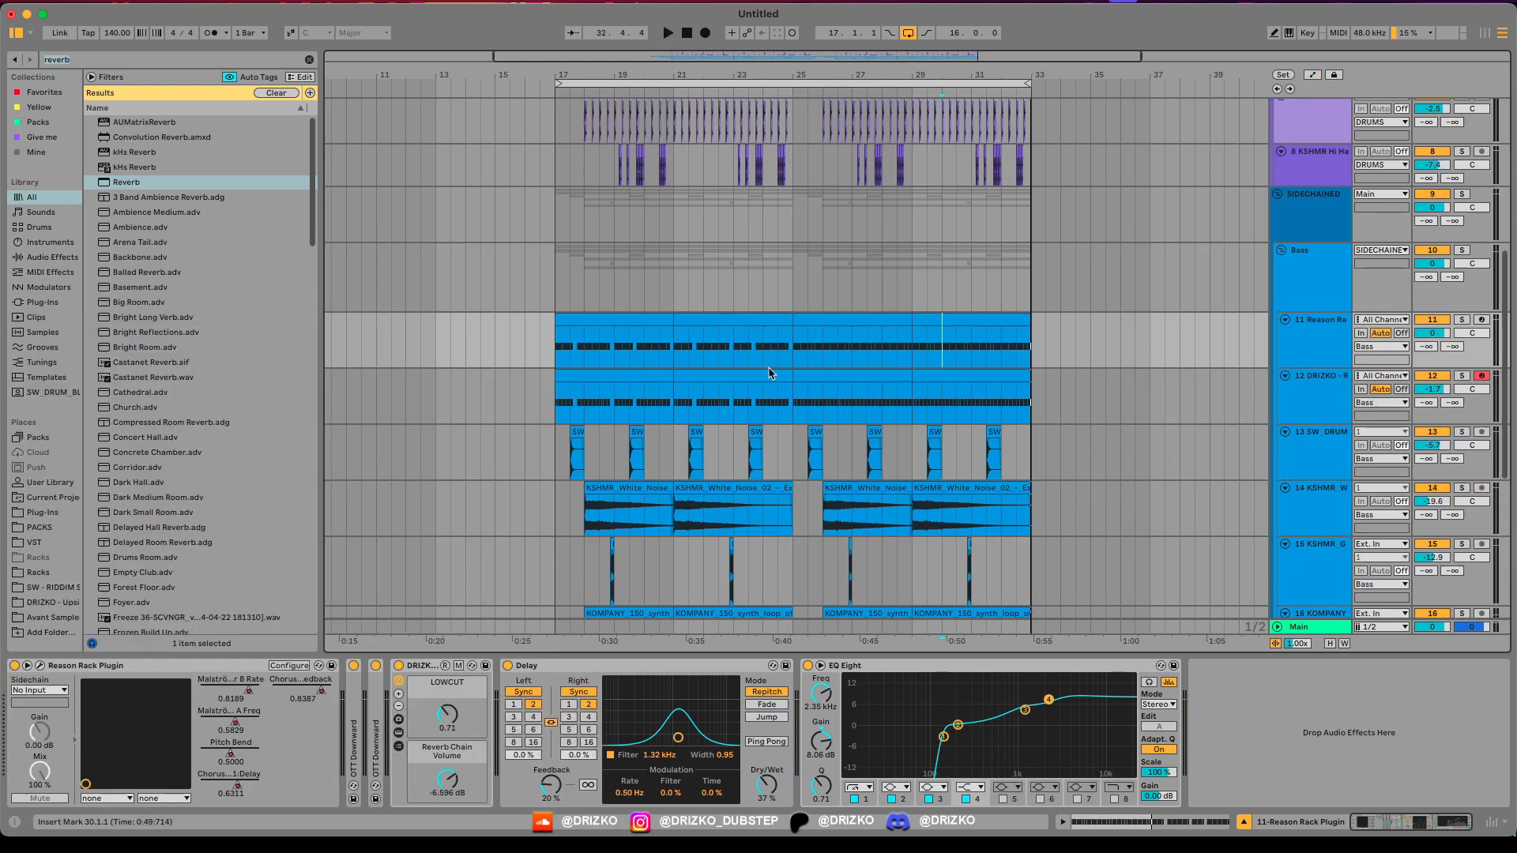
scroll(772, 375, up, 5)
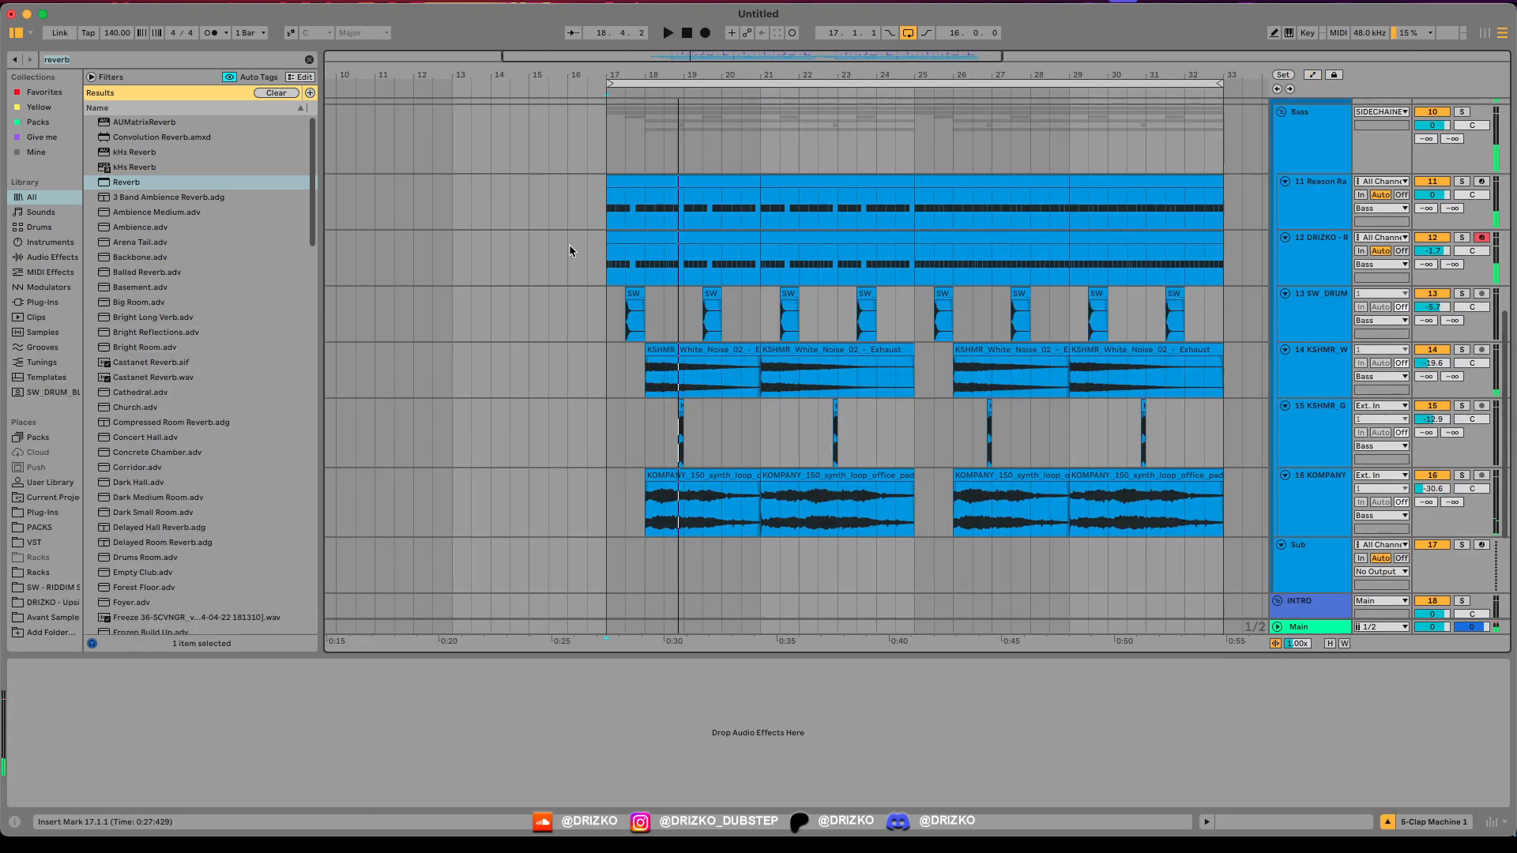
scroll(569, 244, up, 3)
scroll(794, 290, up, 6)
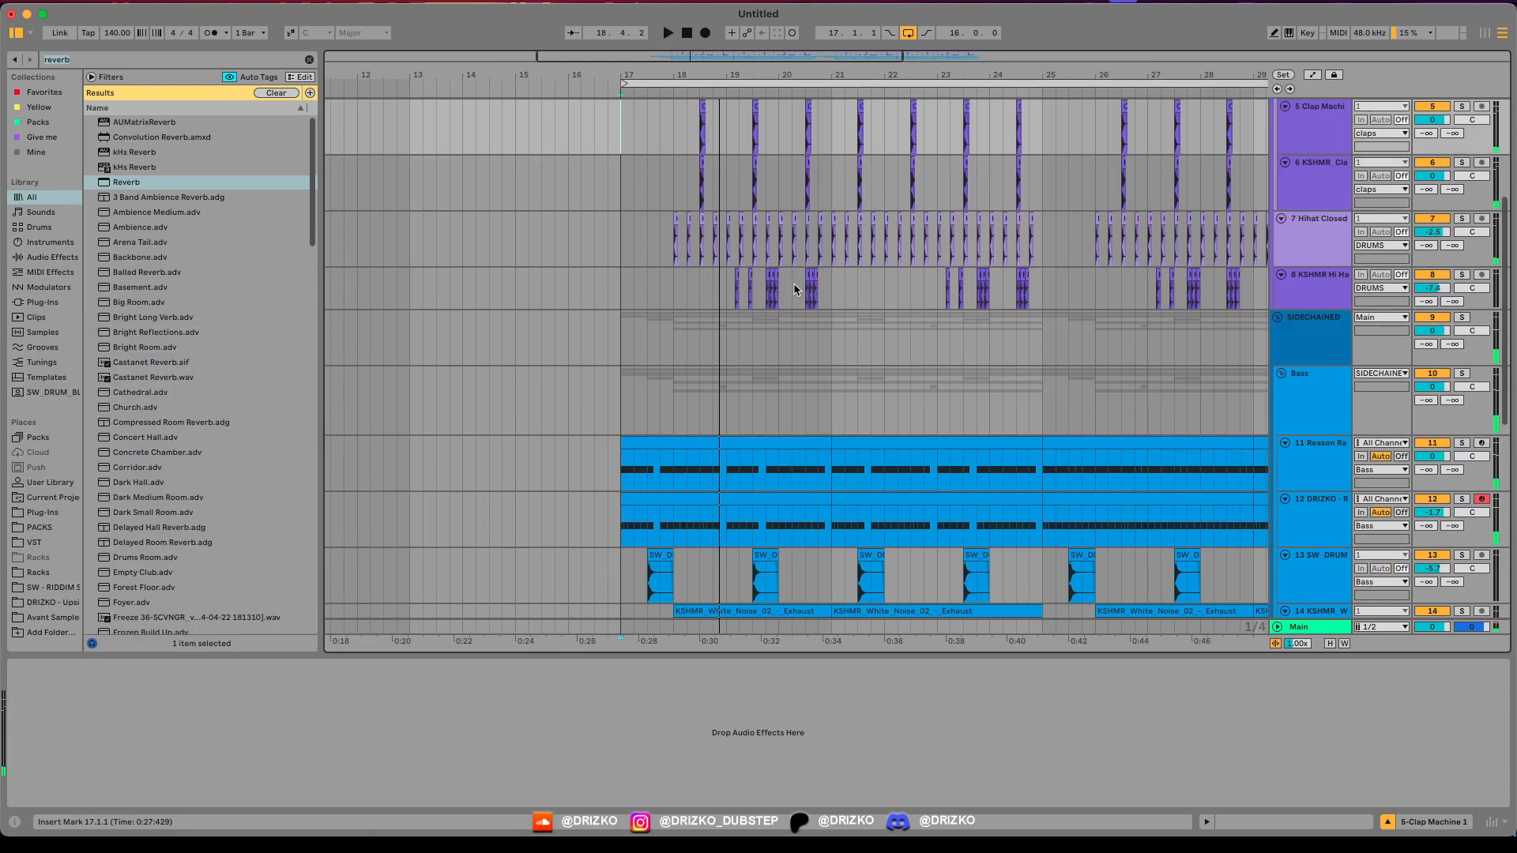
Step: Move the opening kicks of bars 18 and 22 to the second beat and delete the hi-hat on bar 18's first beat
scroll(794, 290, up, 5)
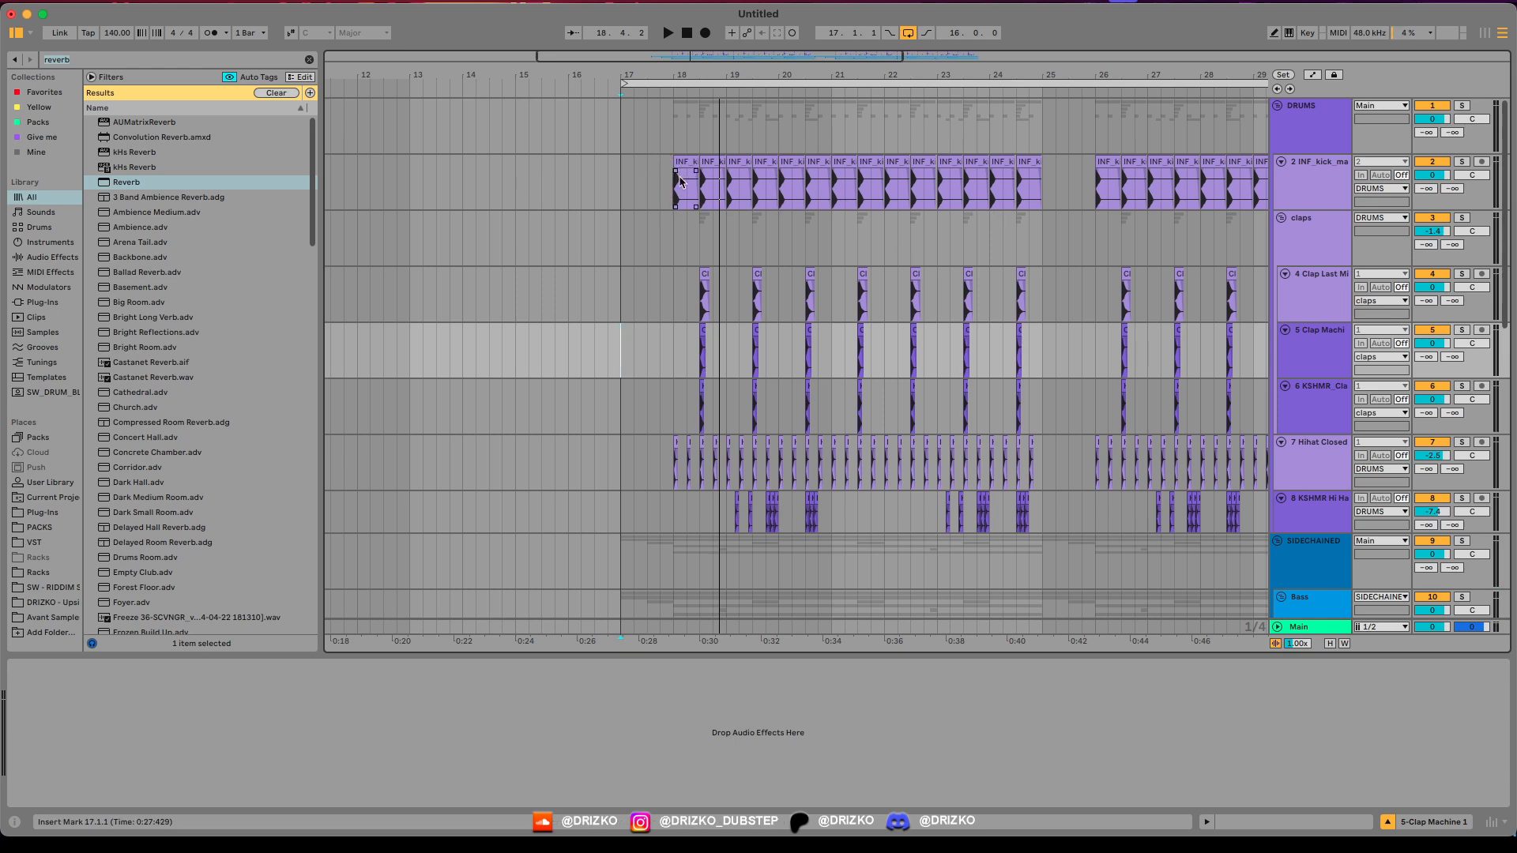
scroll(680, 181, up, 3)
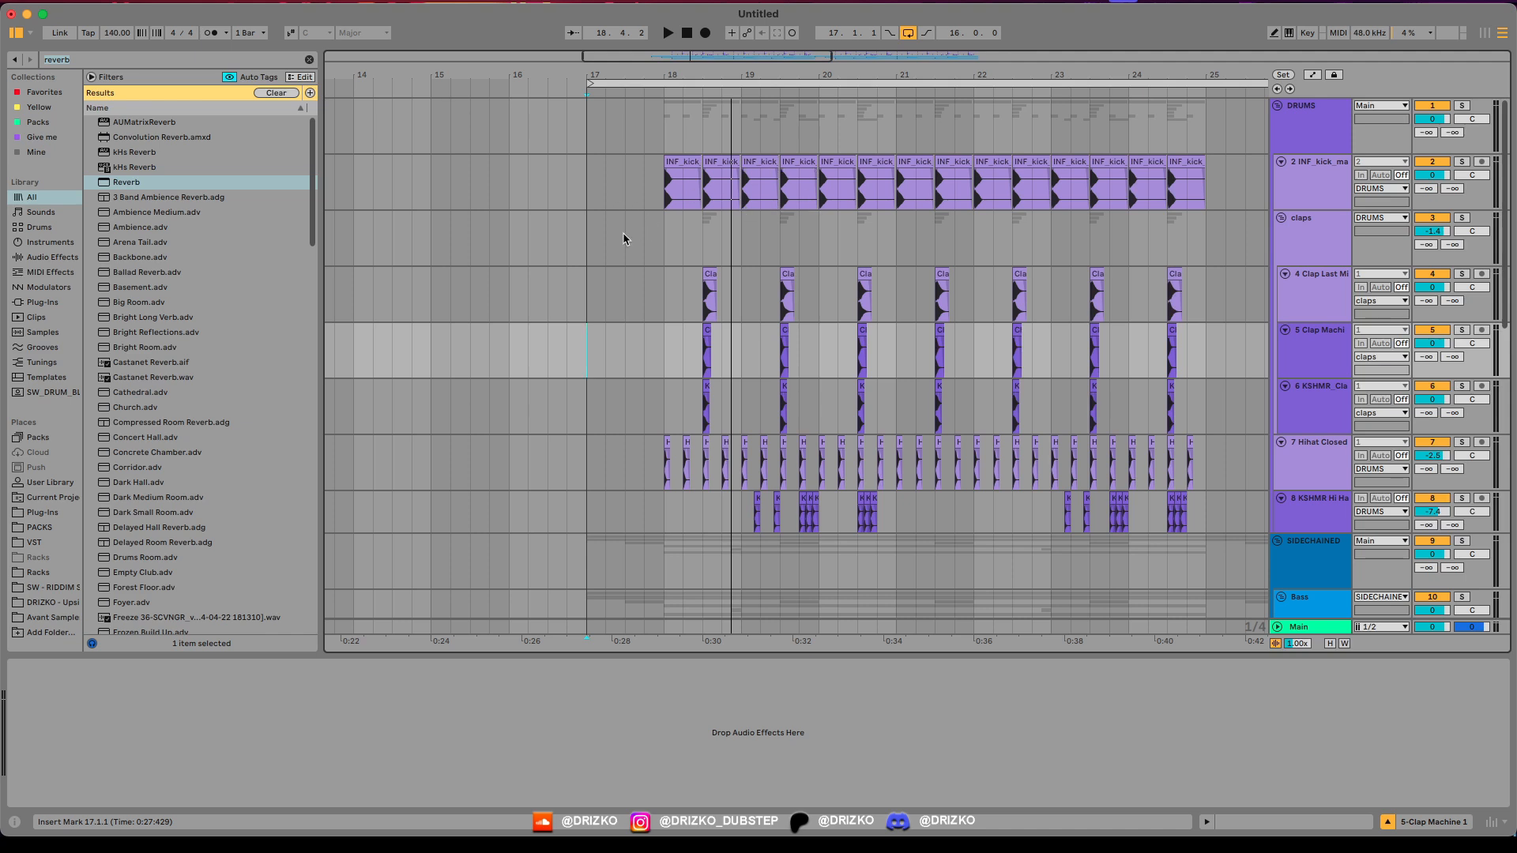
scroll(745, 159, up, 5)
click(772, 164)
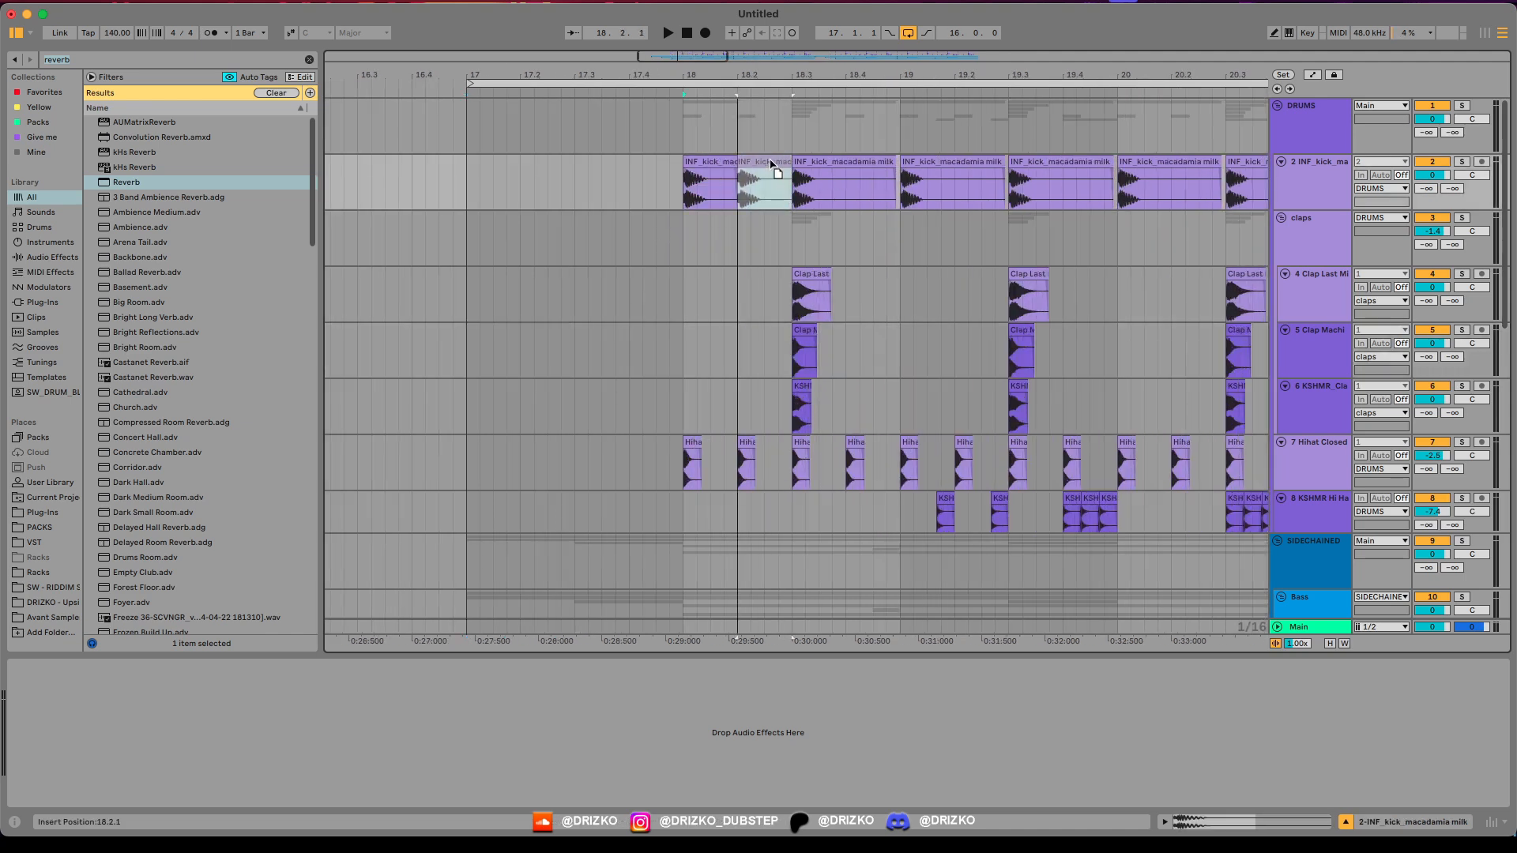
drag(770, 160, 772, 162)
drag(722, 476, 683, 467)
key(Delete)
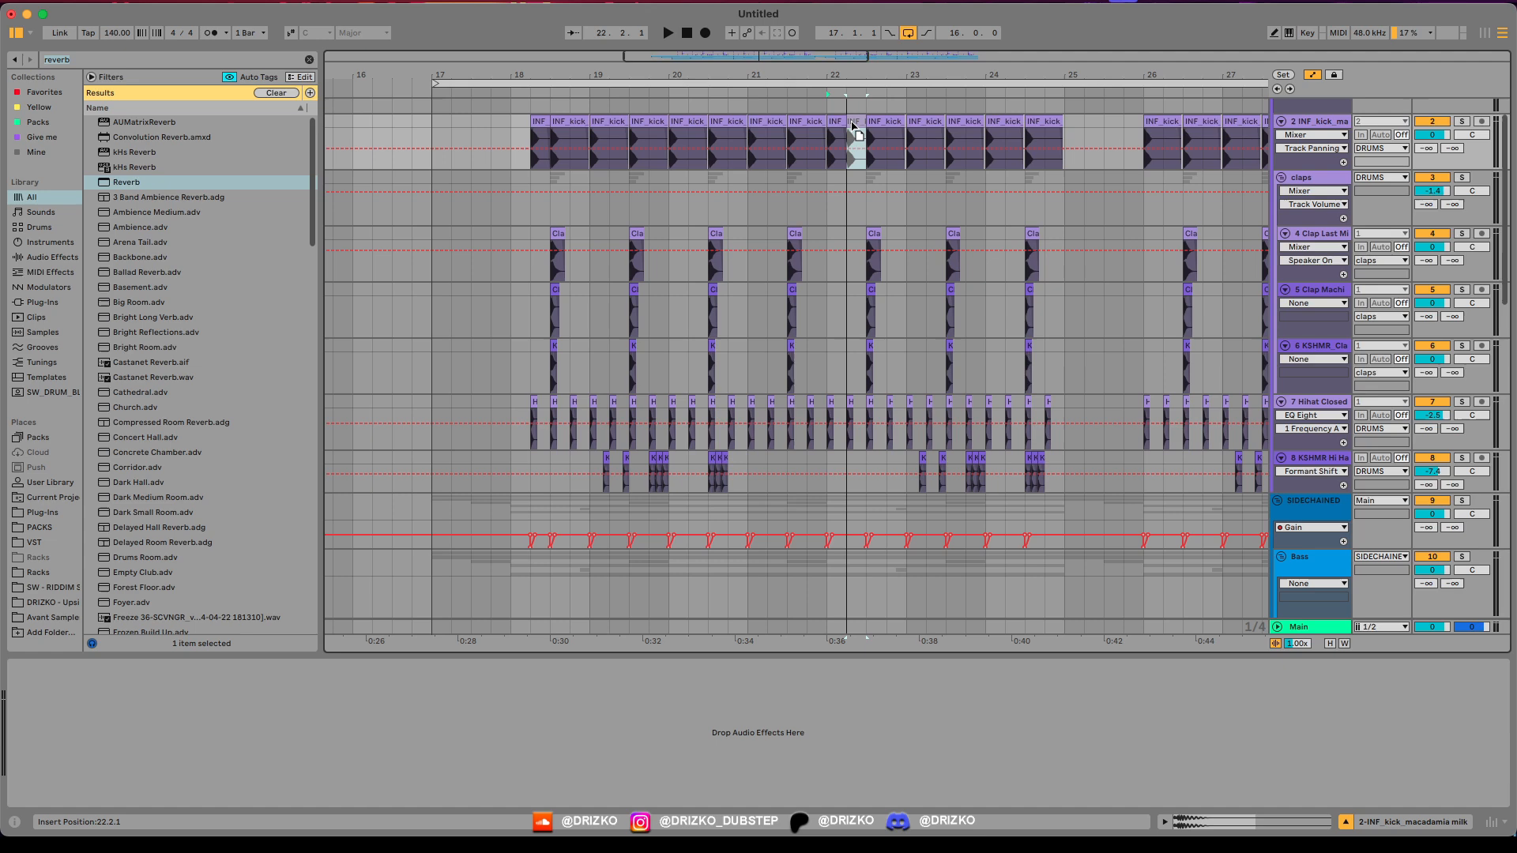
Step: Delete all drum clips from 25.3.1 onward and the SIDECHAINED group's gain automation from bar 26 to bar 34
drag(949, 182, 1135, 462)
key(Delete)
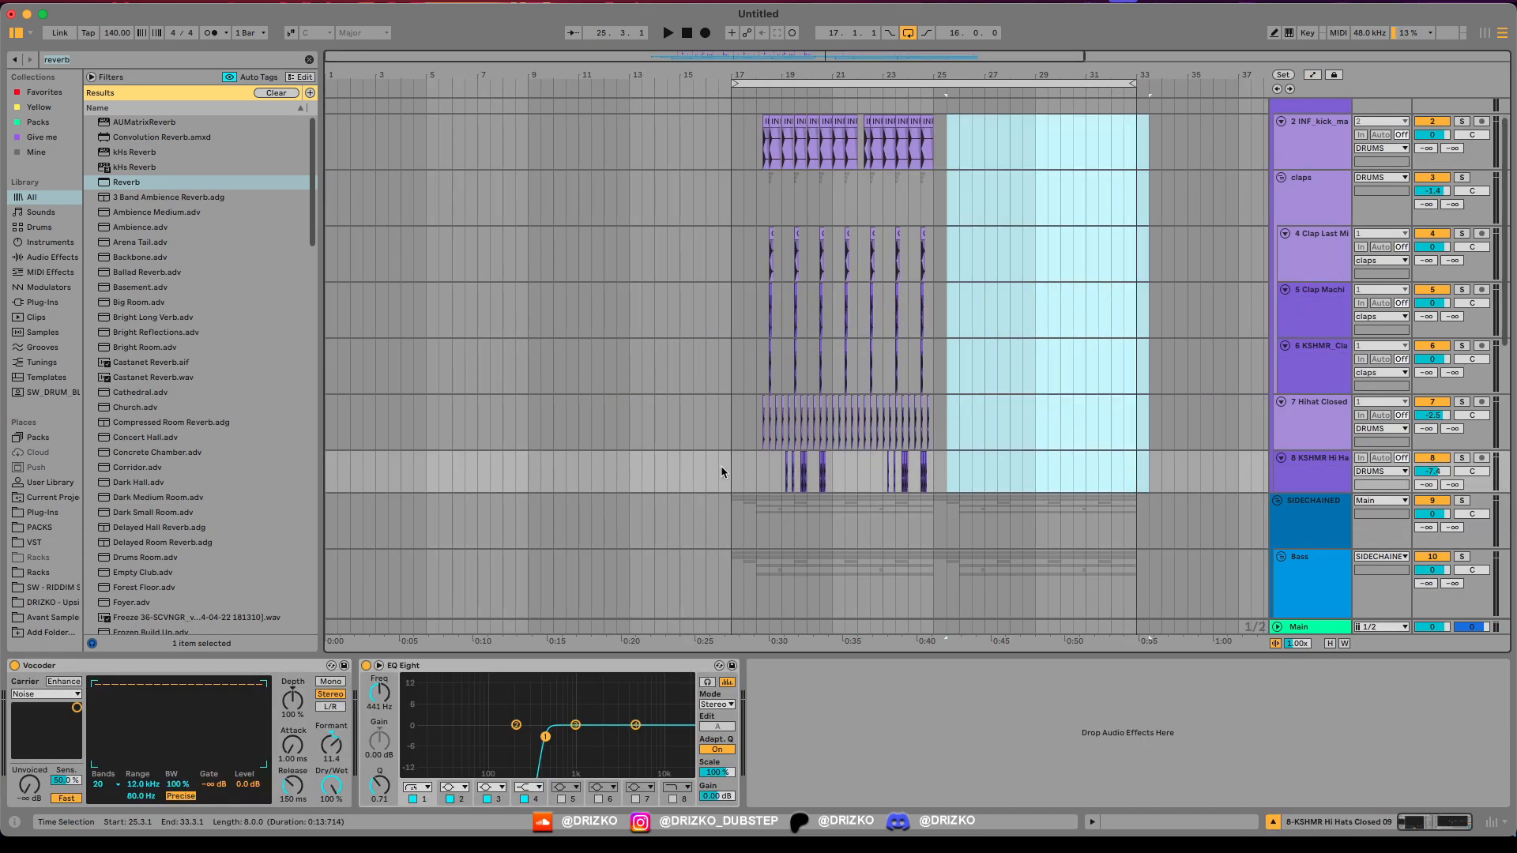
key(a)
drag(1159, 542, 952, 523)
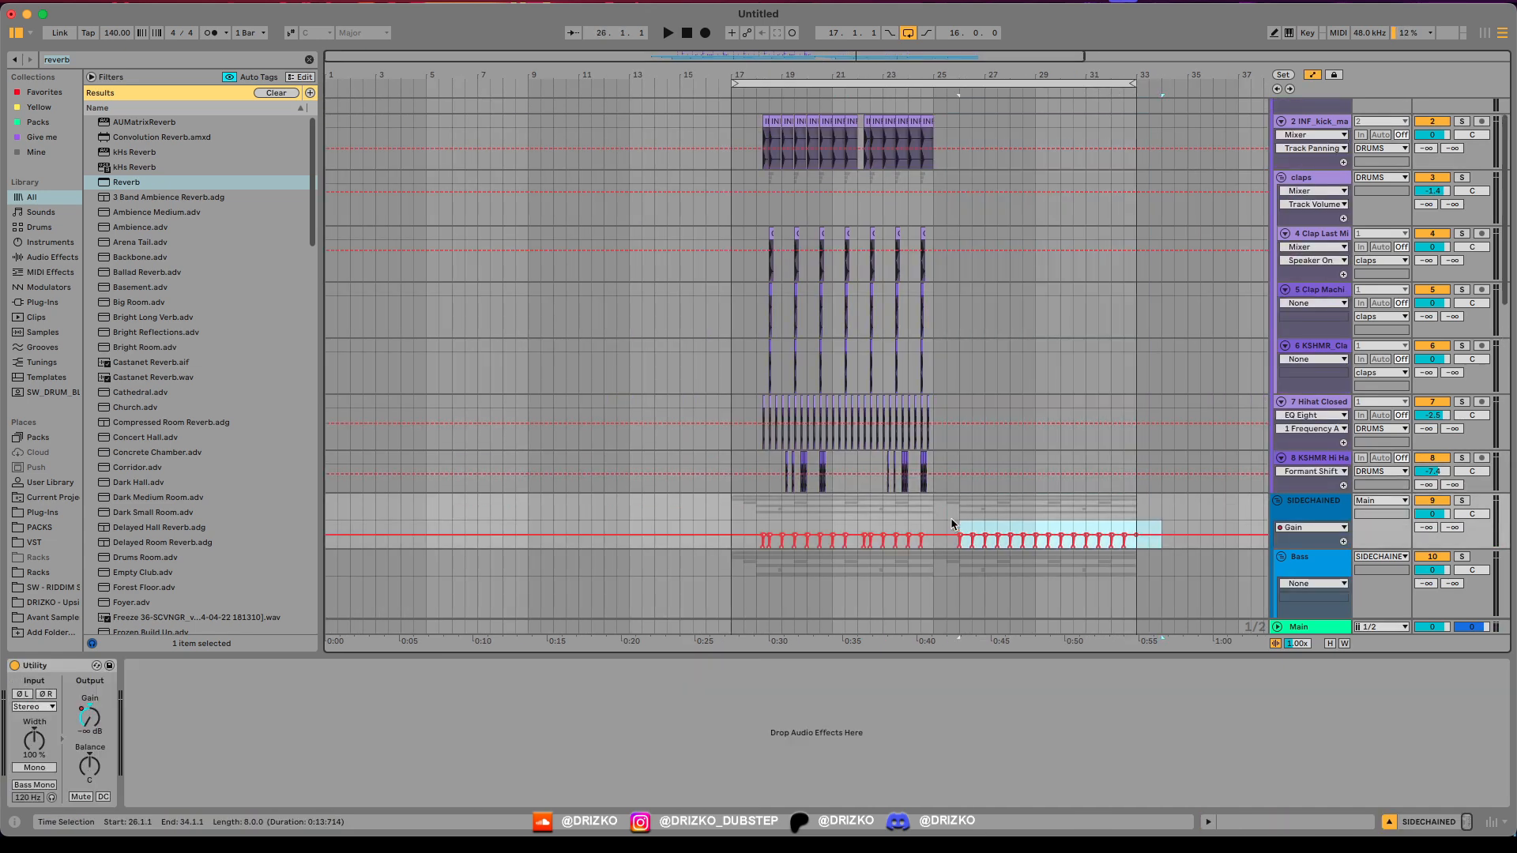
key(a)
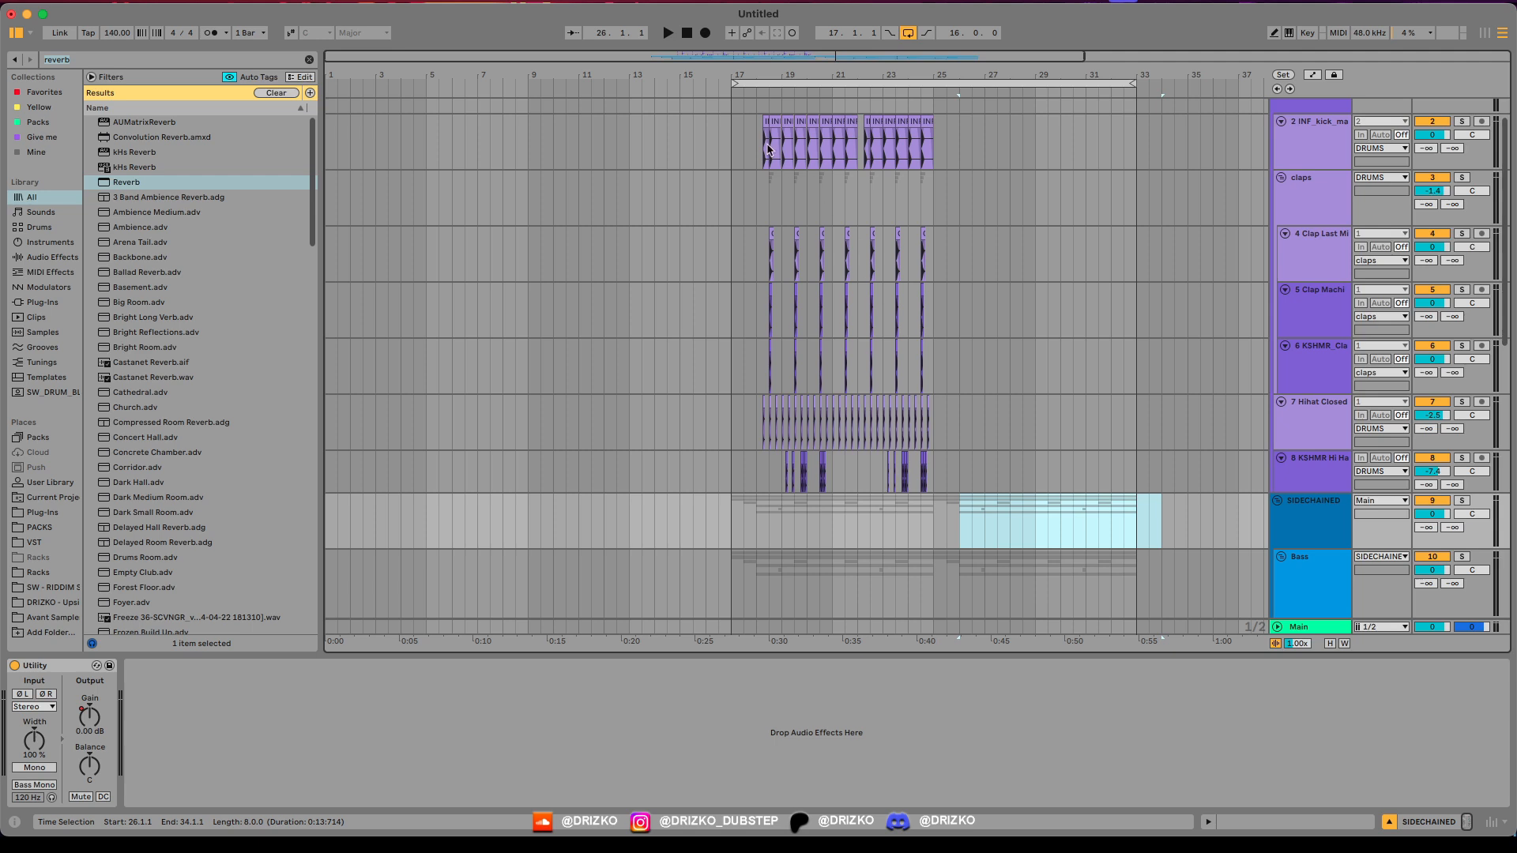
Step: Duplicate the drum clips and sidechain gain automation of bars 17 to 25 into bars 25 to 33
drag(767, 149, 931, 468)
key(ctrl+d)
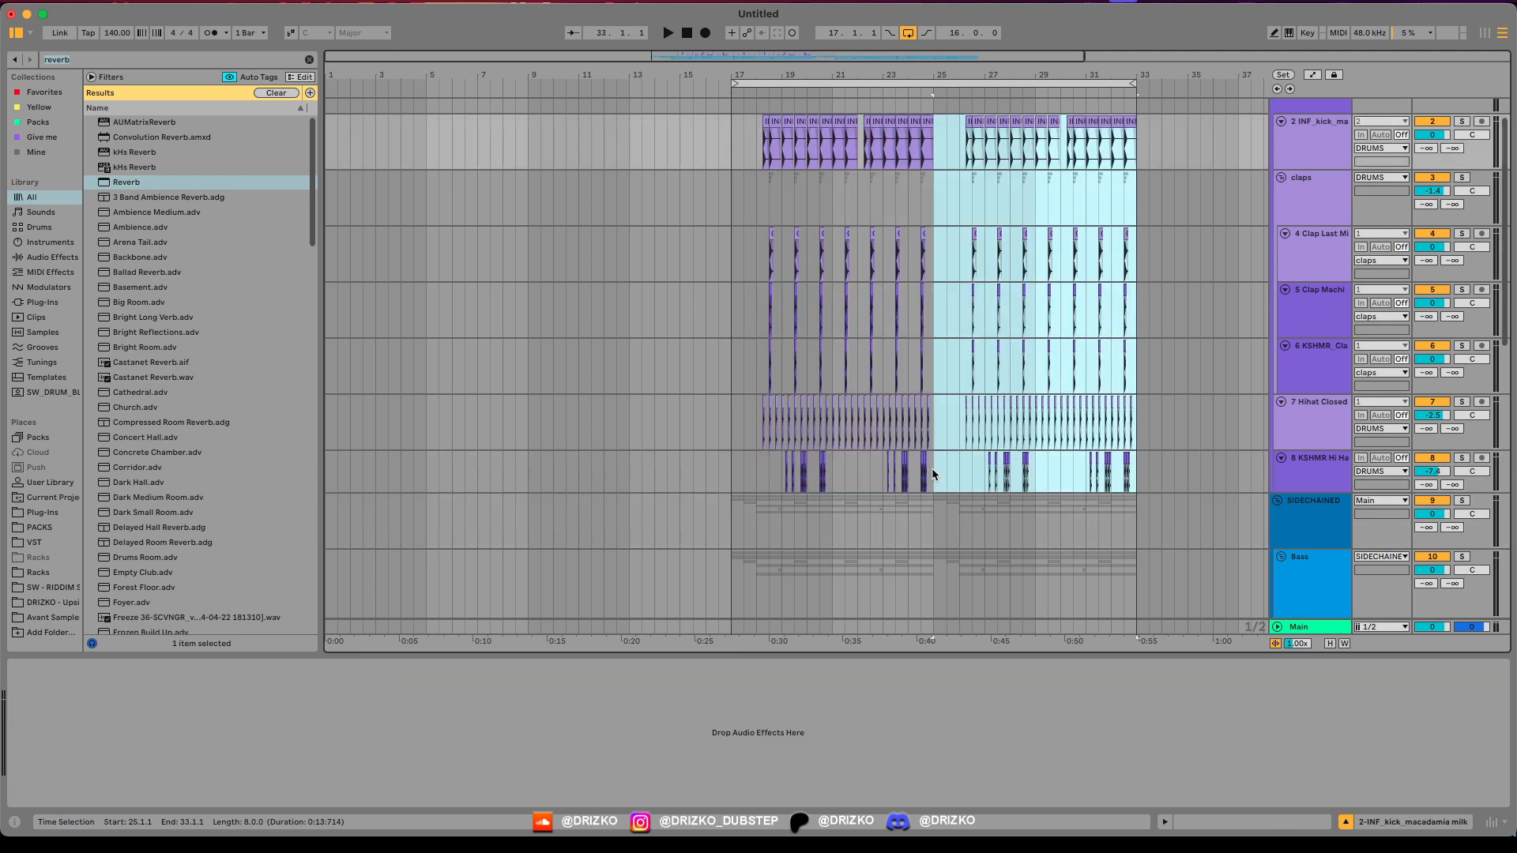
key(a)
drag(732, 524, 934, 529)
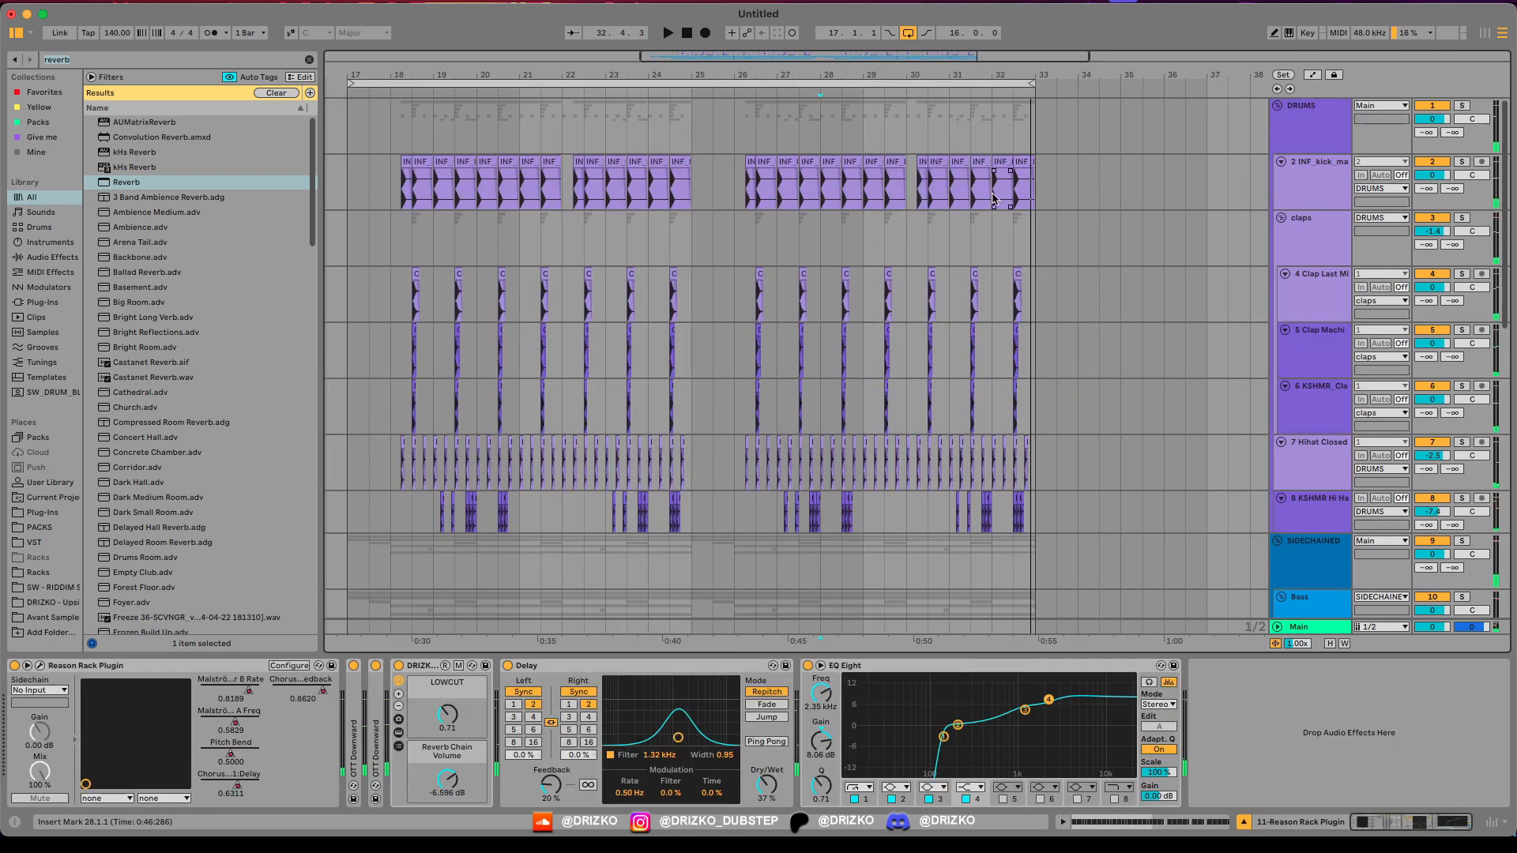
Step: Try removing the kick and clap clips in bar 32
drag(993, 199, 1033, 361)
click(992, 192)
drag(993, 193, 1034, 390)
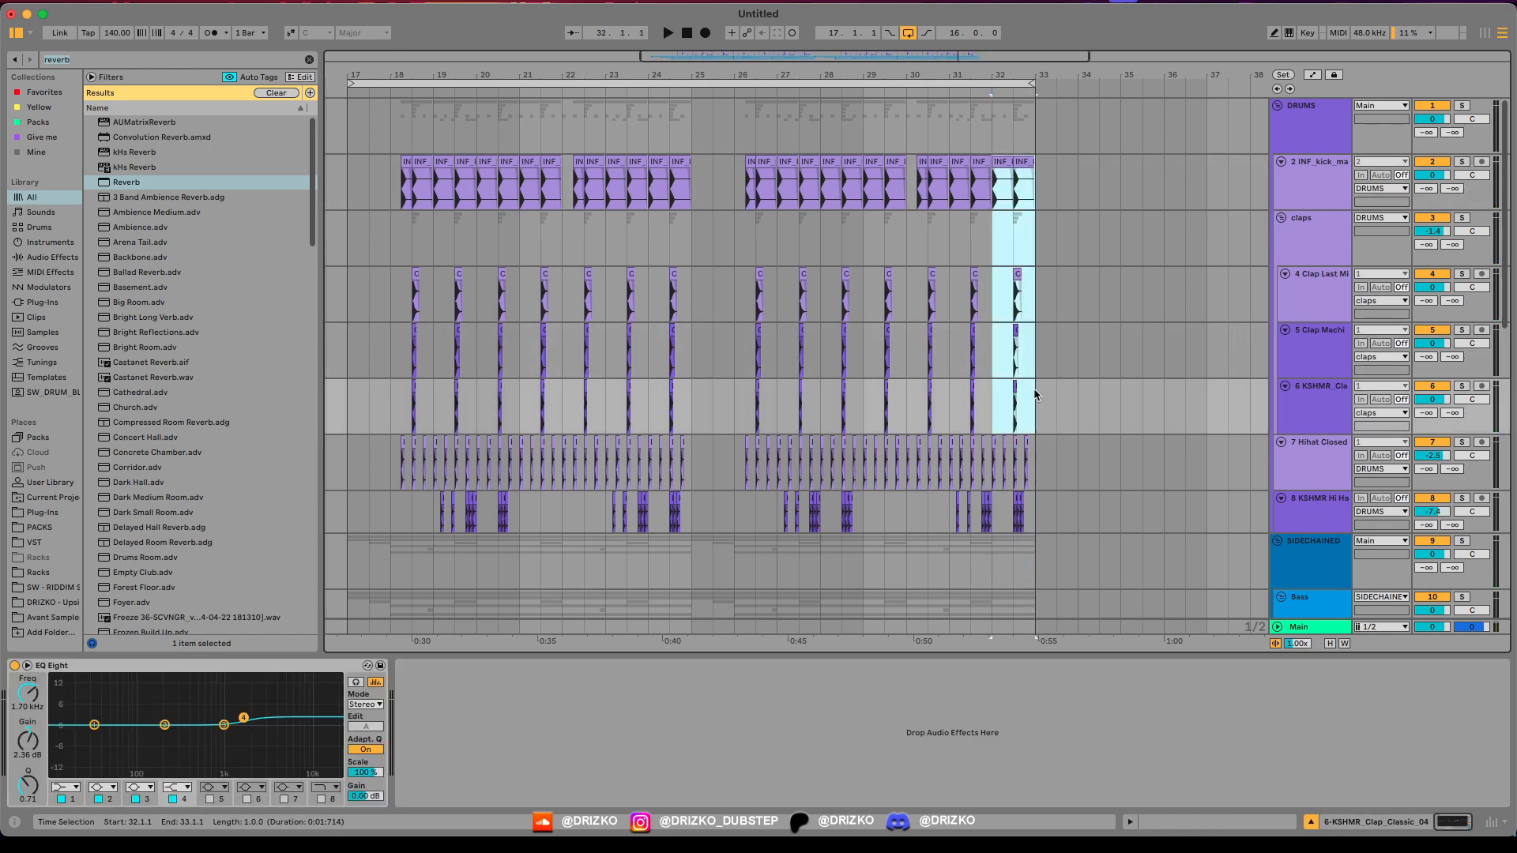
key(Delete)
scroll(985, 362, down, 5)
scroll(986, 362, up, 5)
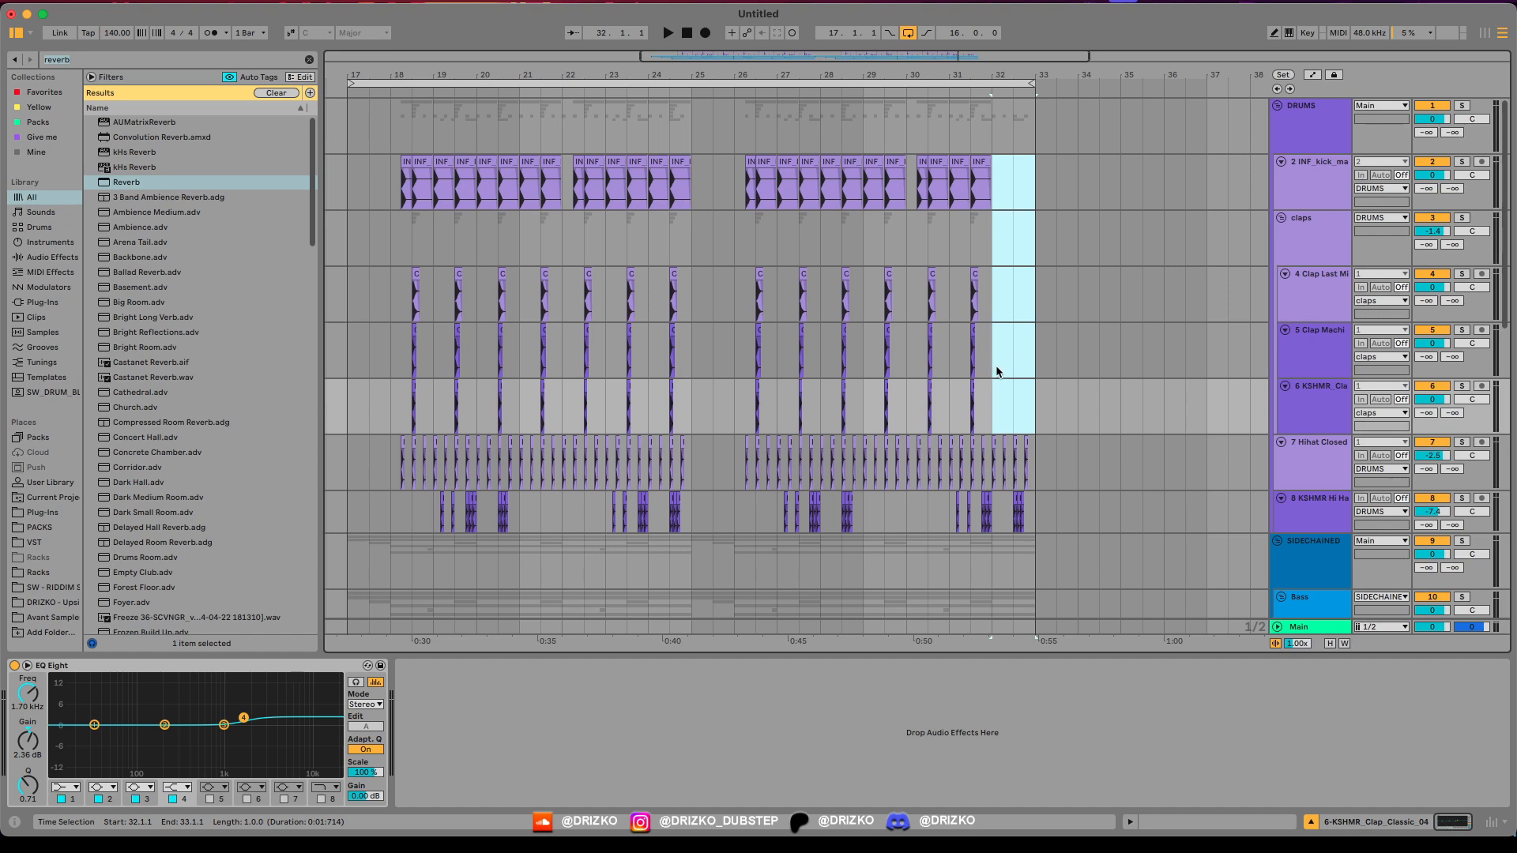
key(super+z)
Step: Remove the kicks and their matching sidechain gain dips from bars 31 and 32, keeping the claps
drag(1036, 181, 987, 188)
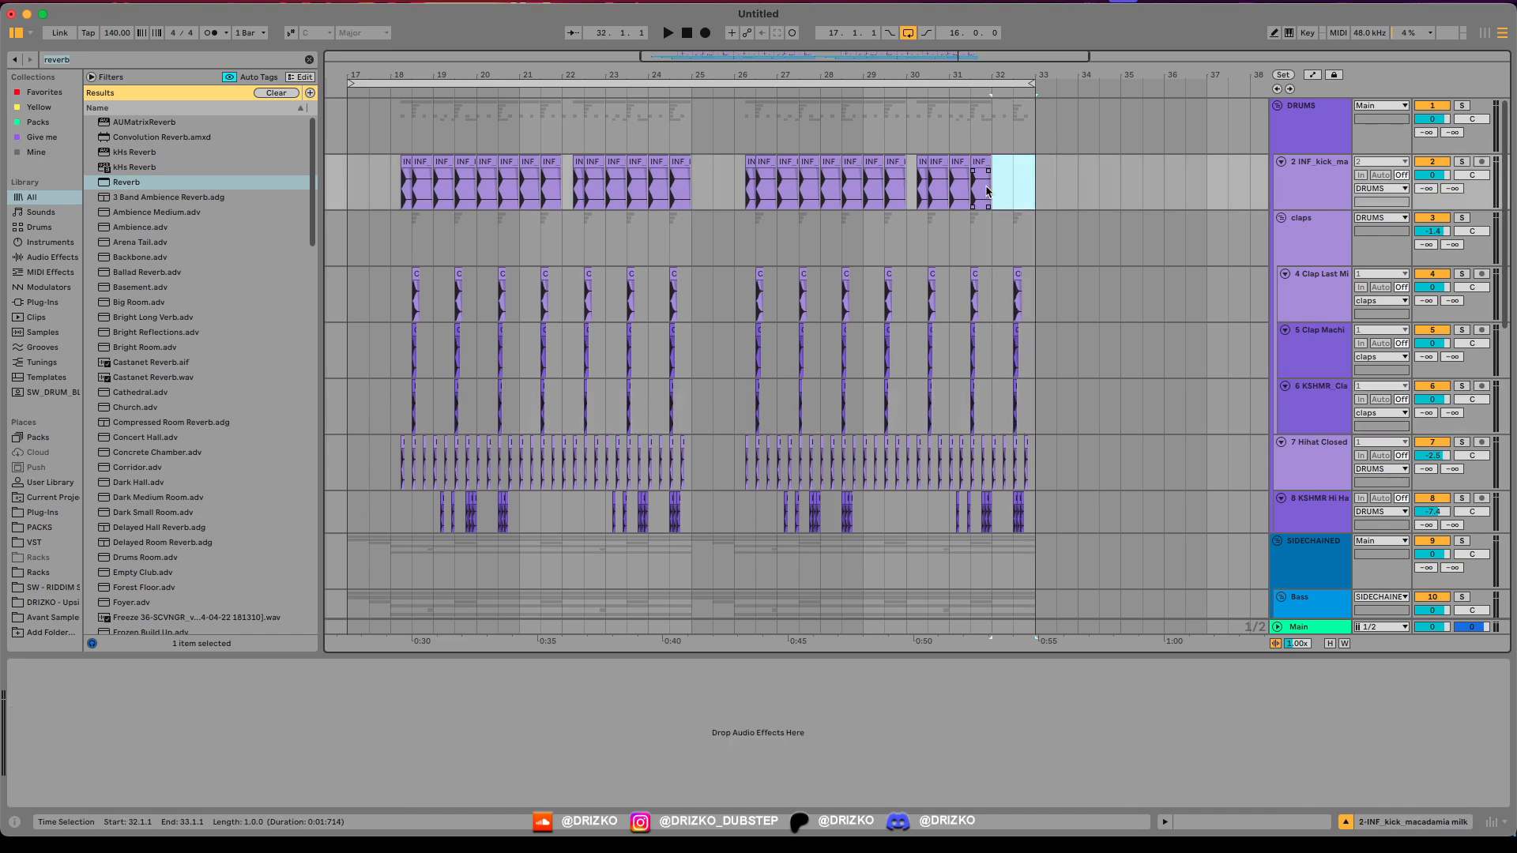
scroll(984, 352, down, 5)
scroll(1040, 385, up, 3)
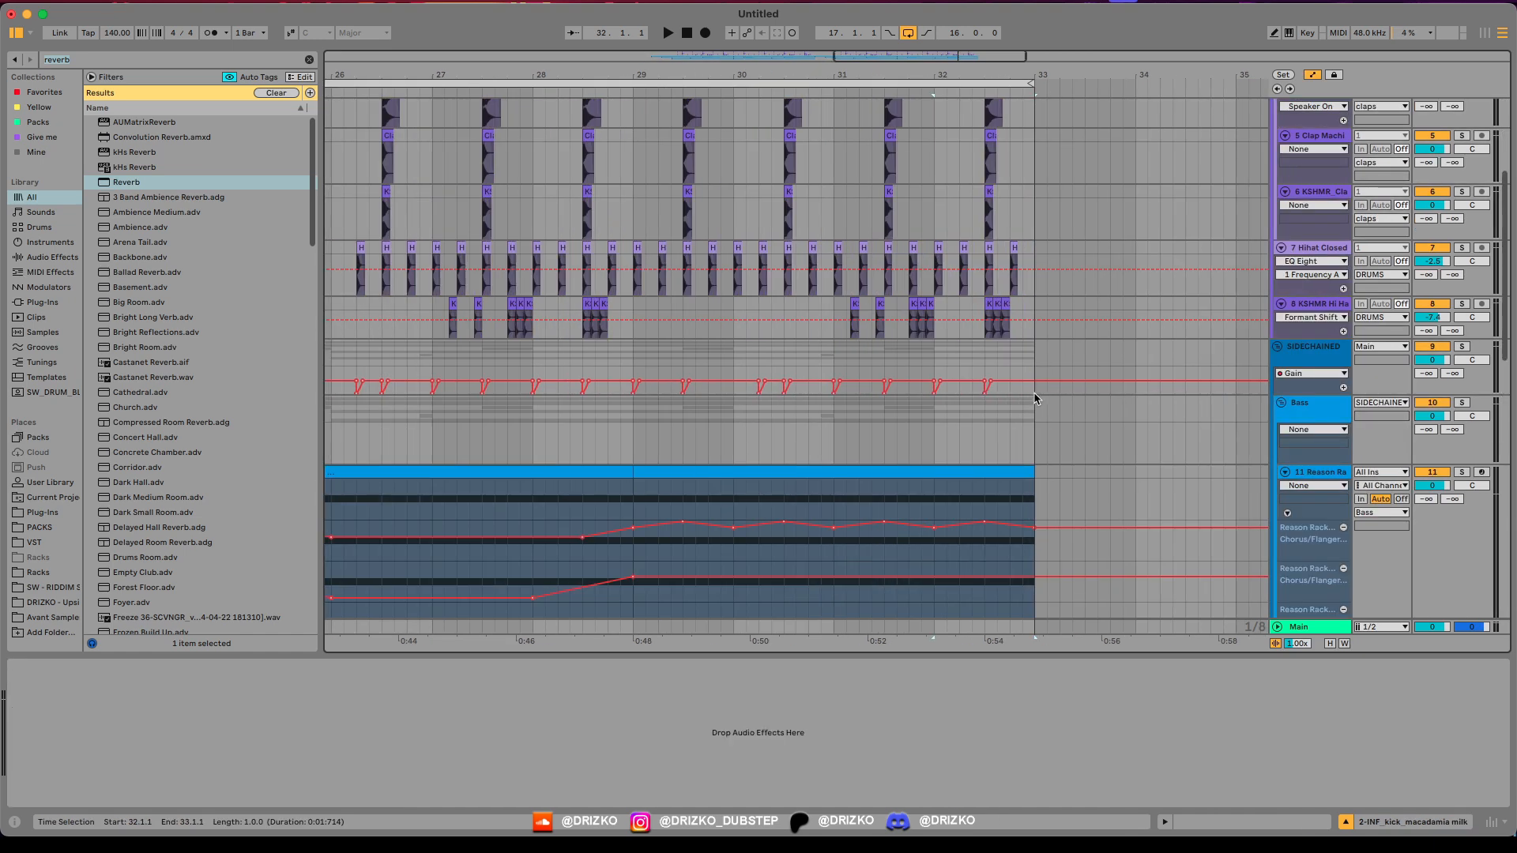
drag(1042, 393, 936, 378)
key(super+z)
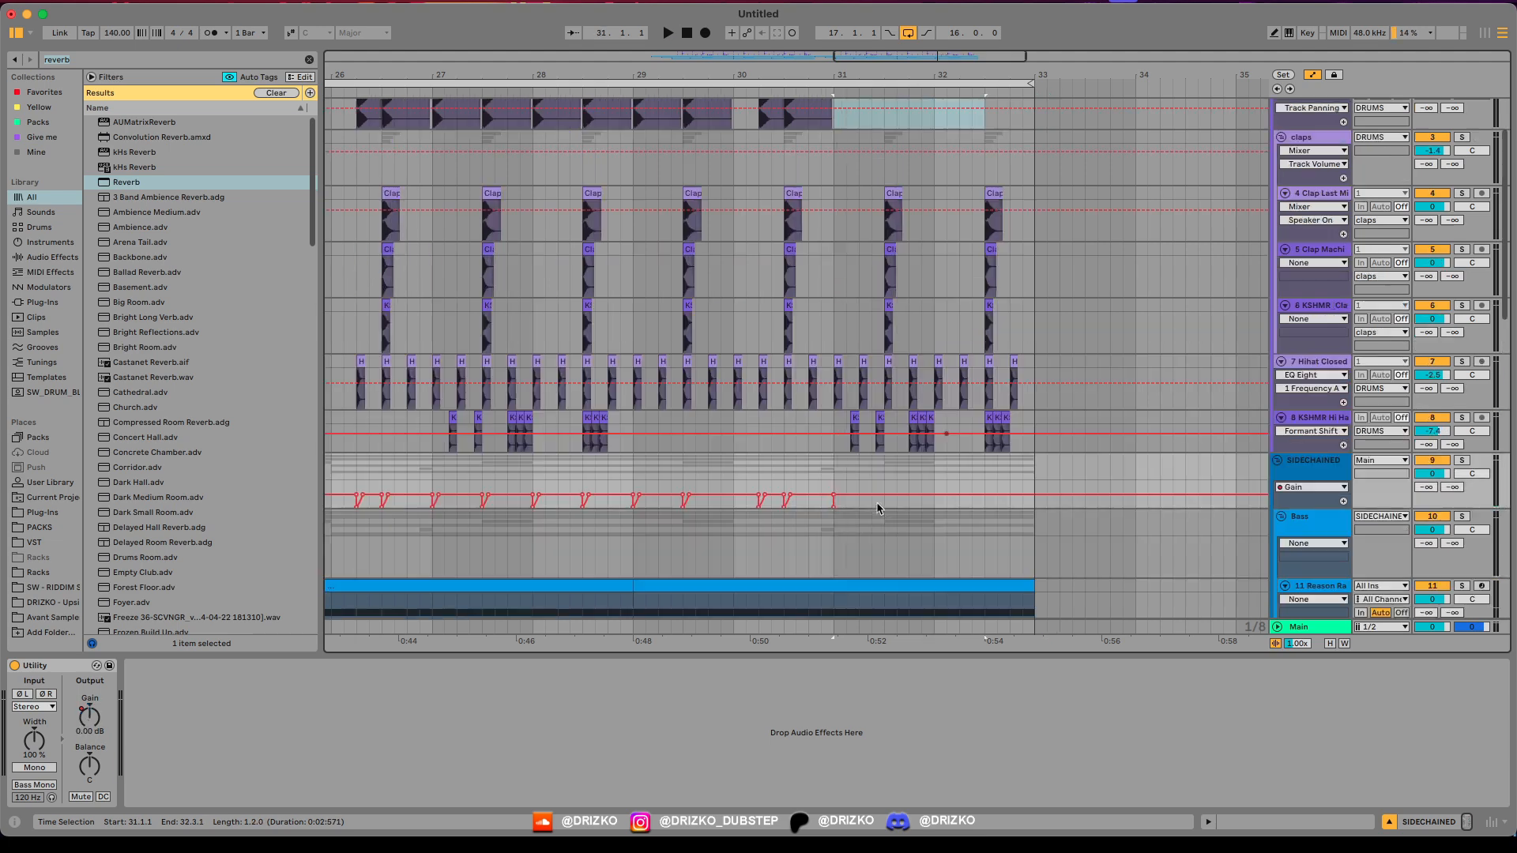
Step: Hide the automation lanes and play back the kickless section from bar 31
key(space)
scroll(835, 510, down, 3)
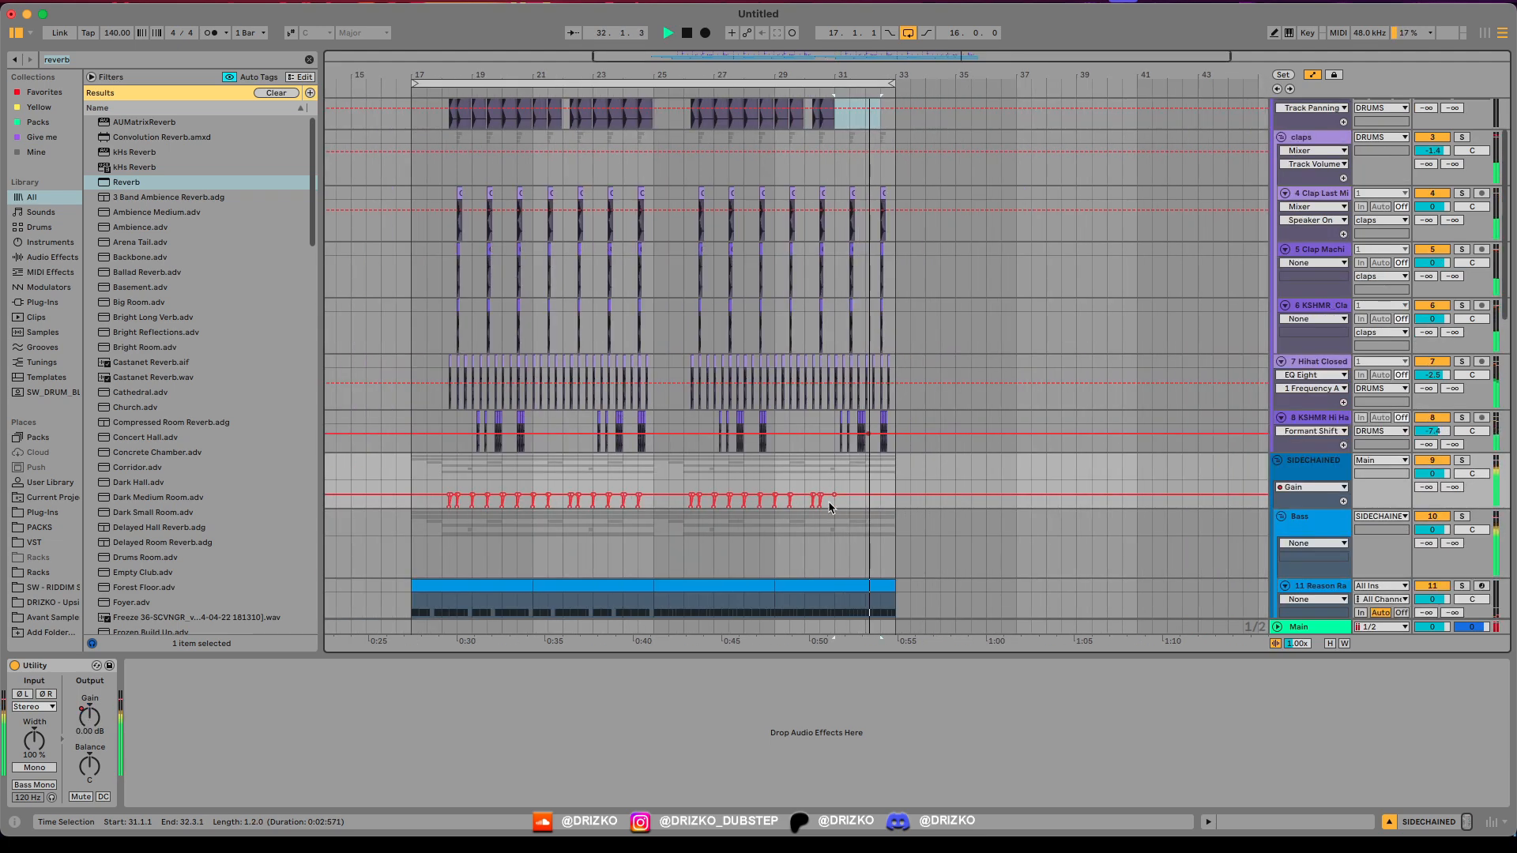
scroll(829, 507, down, 1)
key(a)
key(space)
key(space)
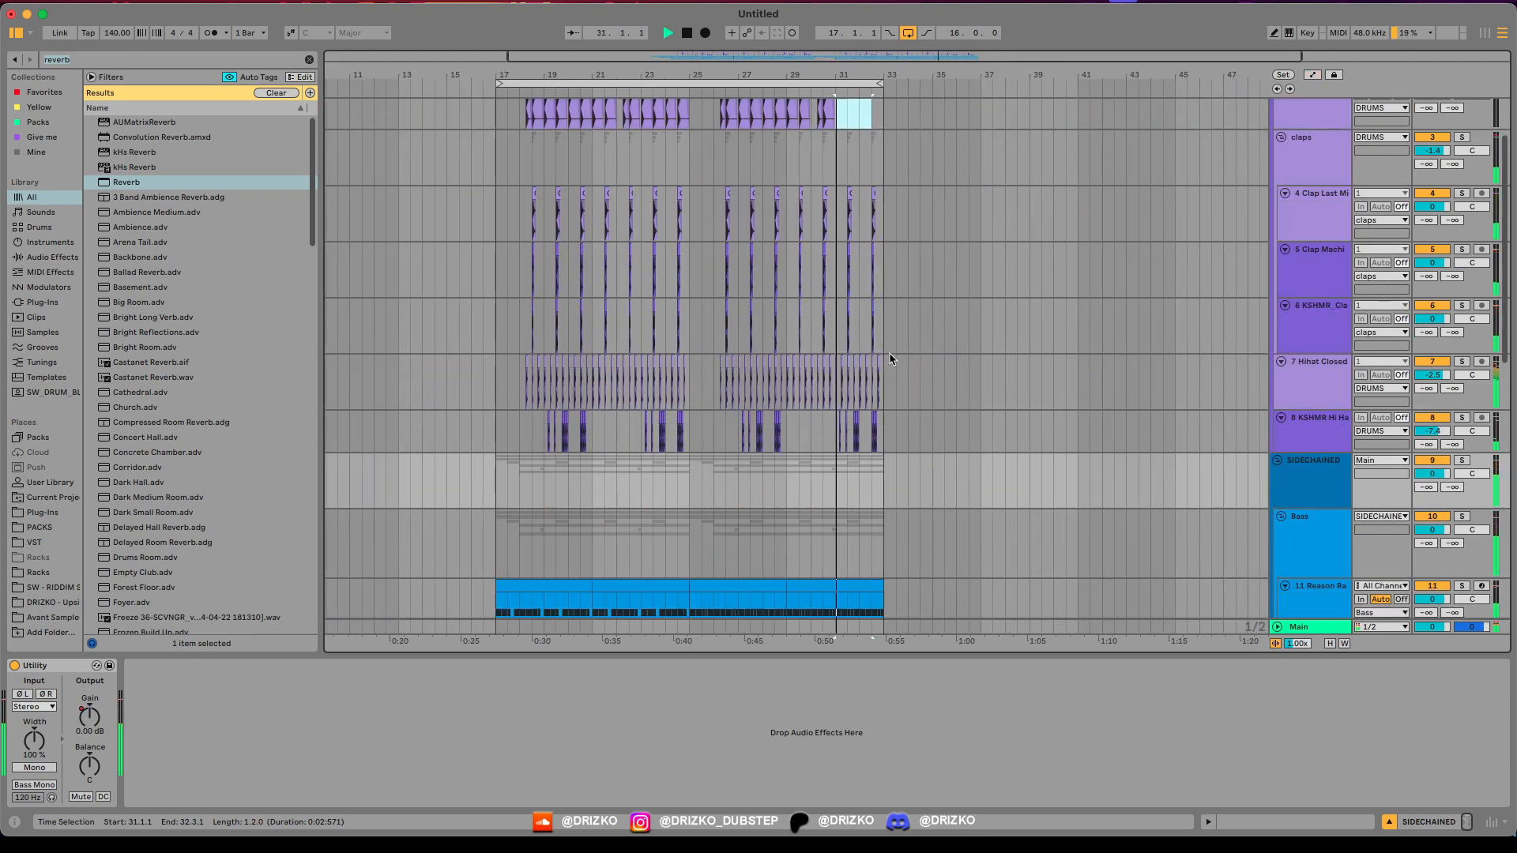
key(space)
Step: Insert a new audio track directly below the claps group
scroll(839, 241, up, 2)
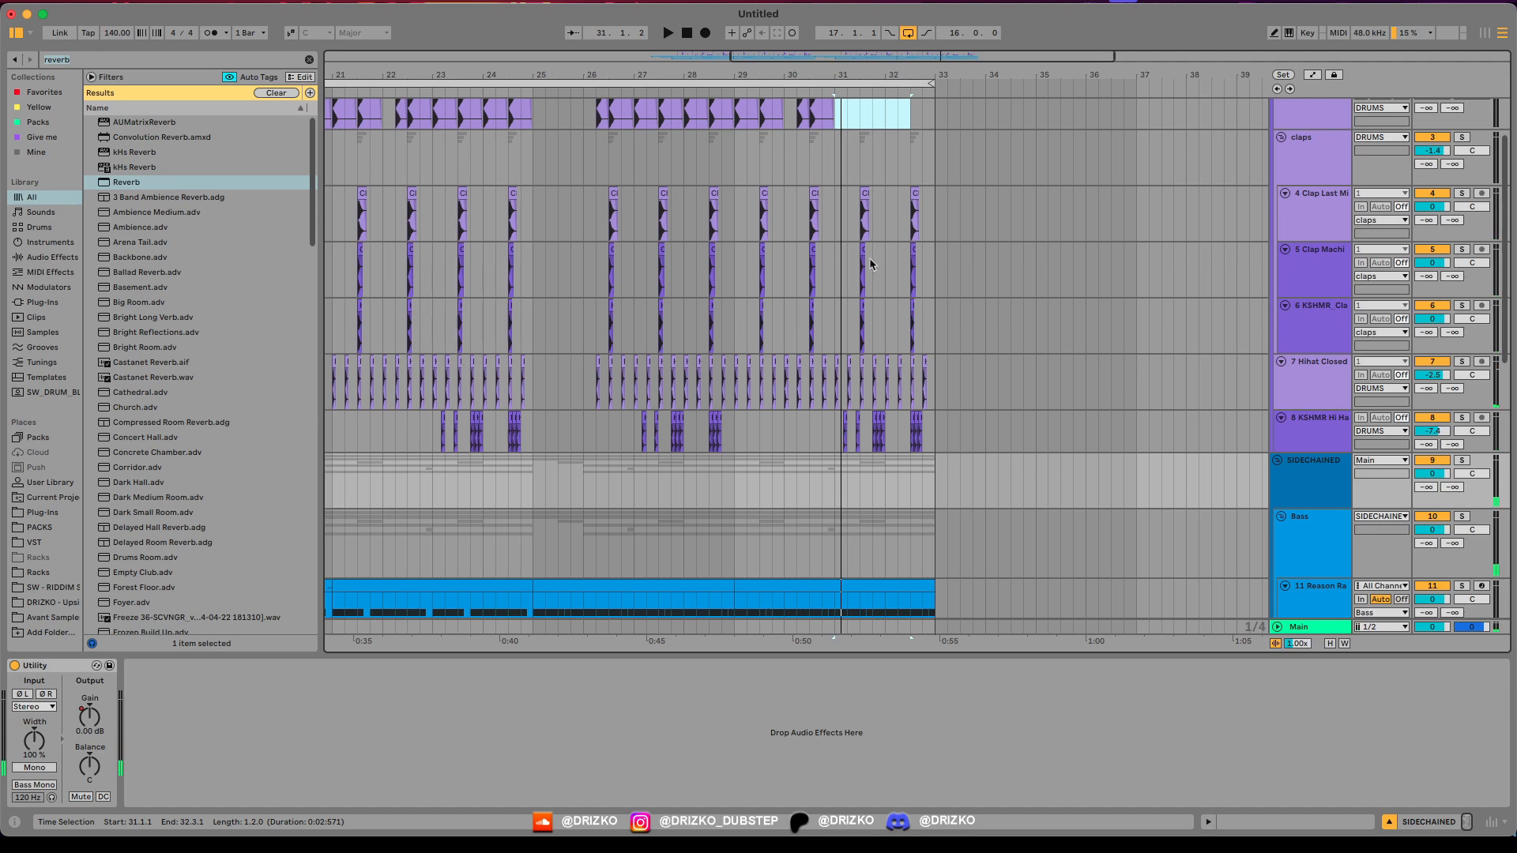
scroll(877, 253, down, 2)
scroll(852, 283, up, 4)
click(1305, 231)
scroll(1230, 233, up, 3)
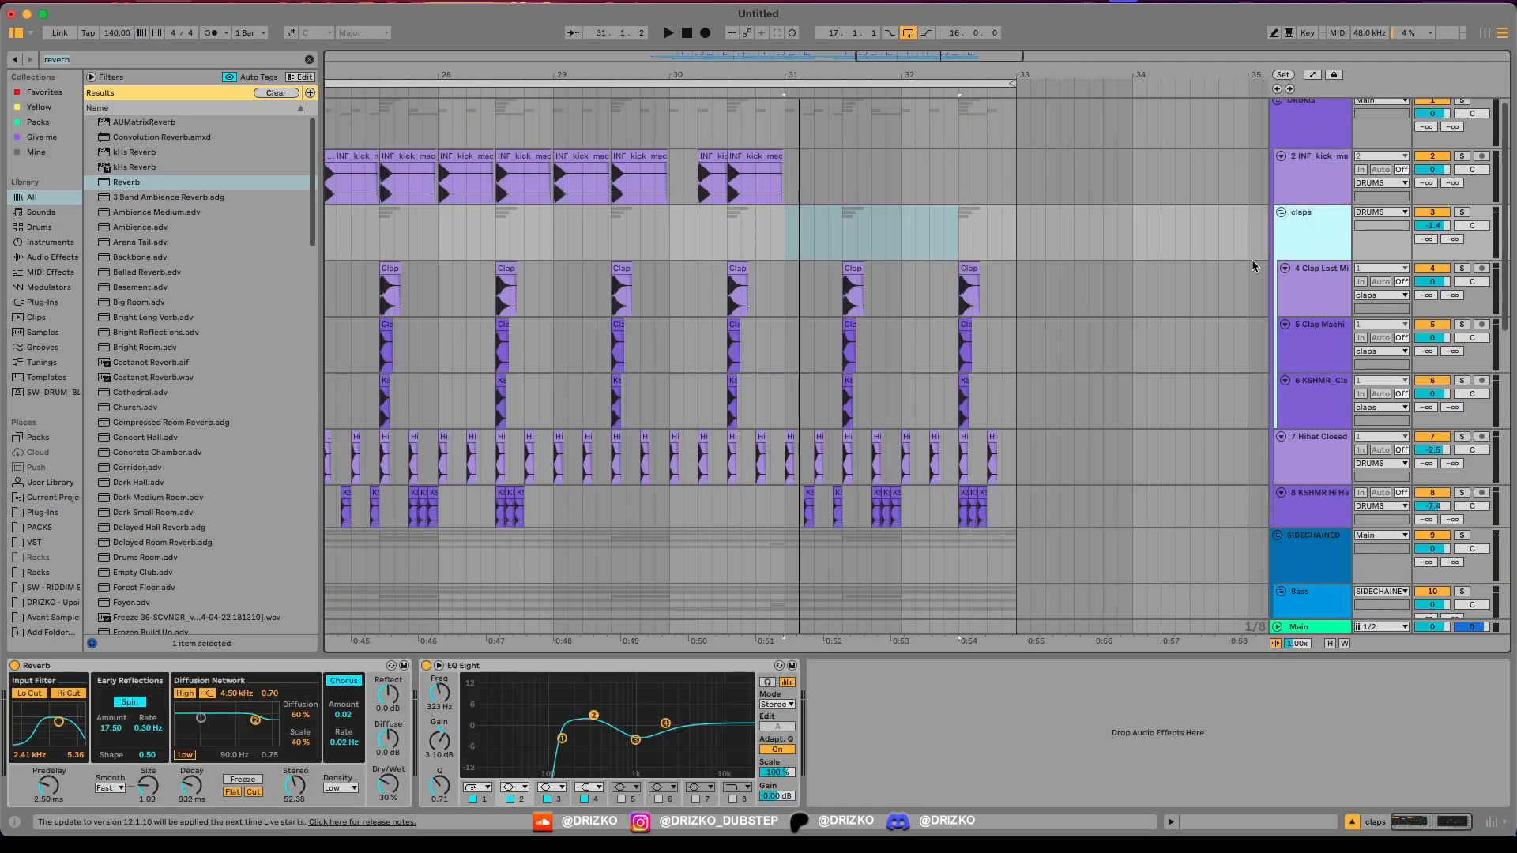
key(super+t)
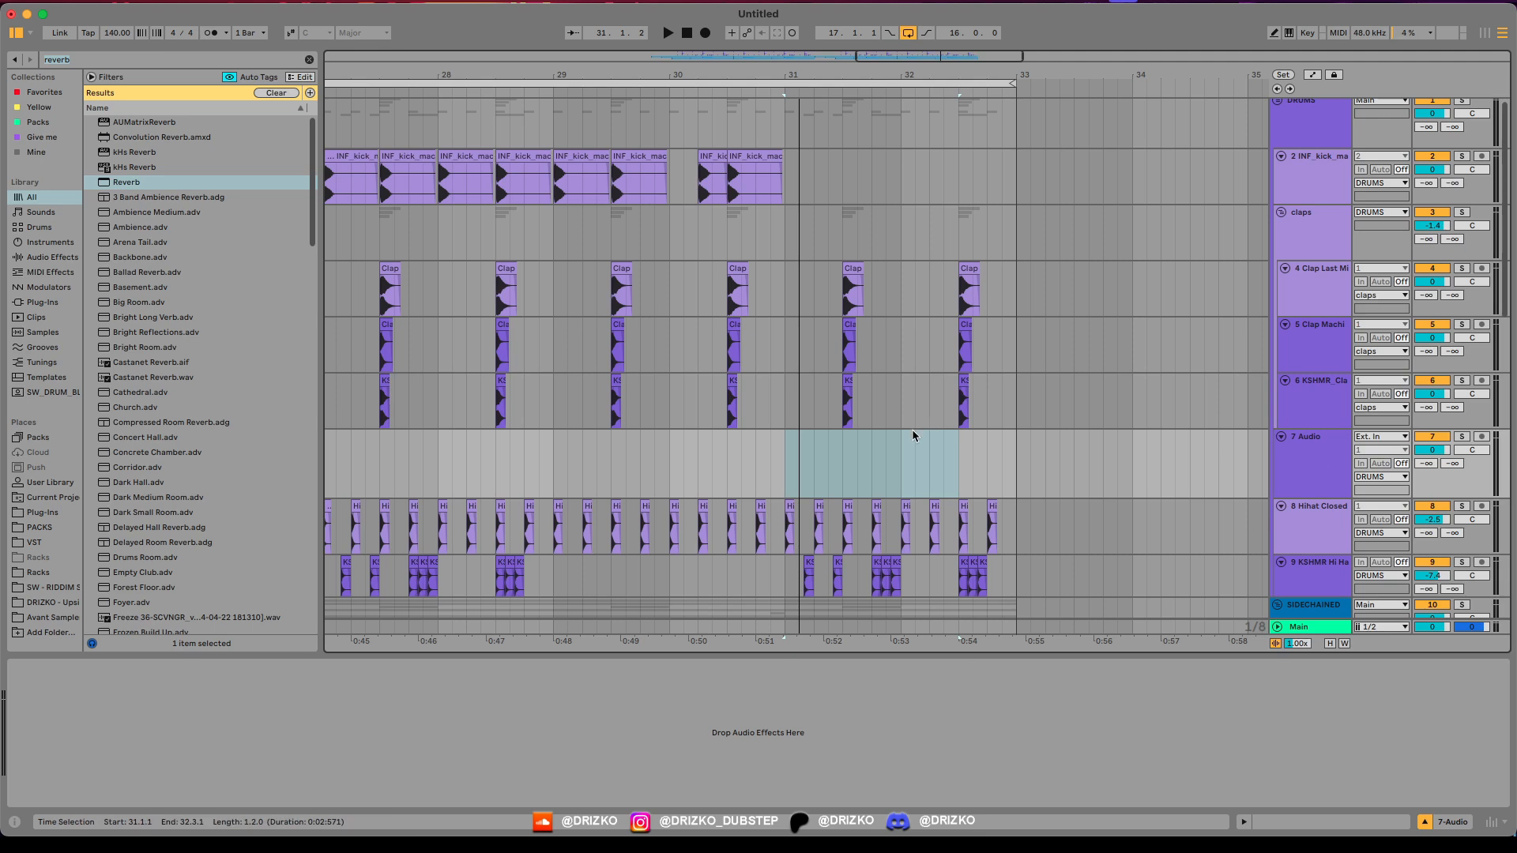
Step: Record the claps group's Post Mixer output onto the new audio track from bar 31 with monitoring off, and disarm the track
click(705, 33)
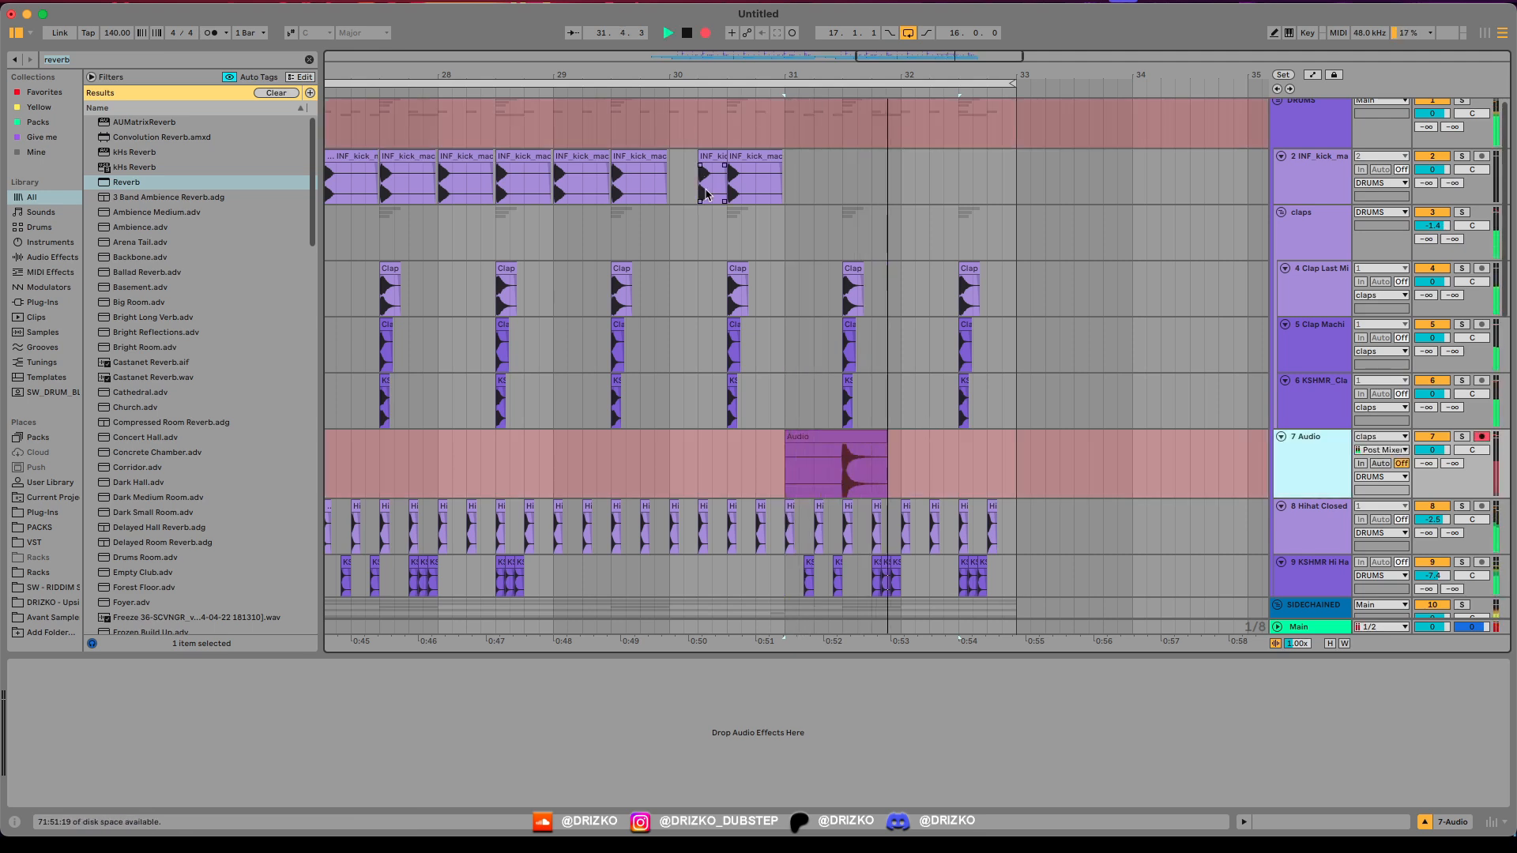
key(space)
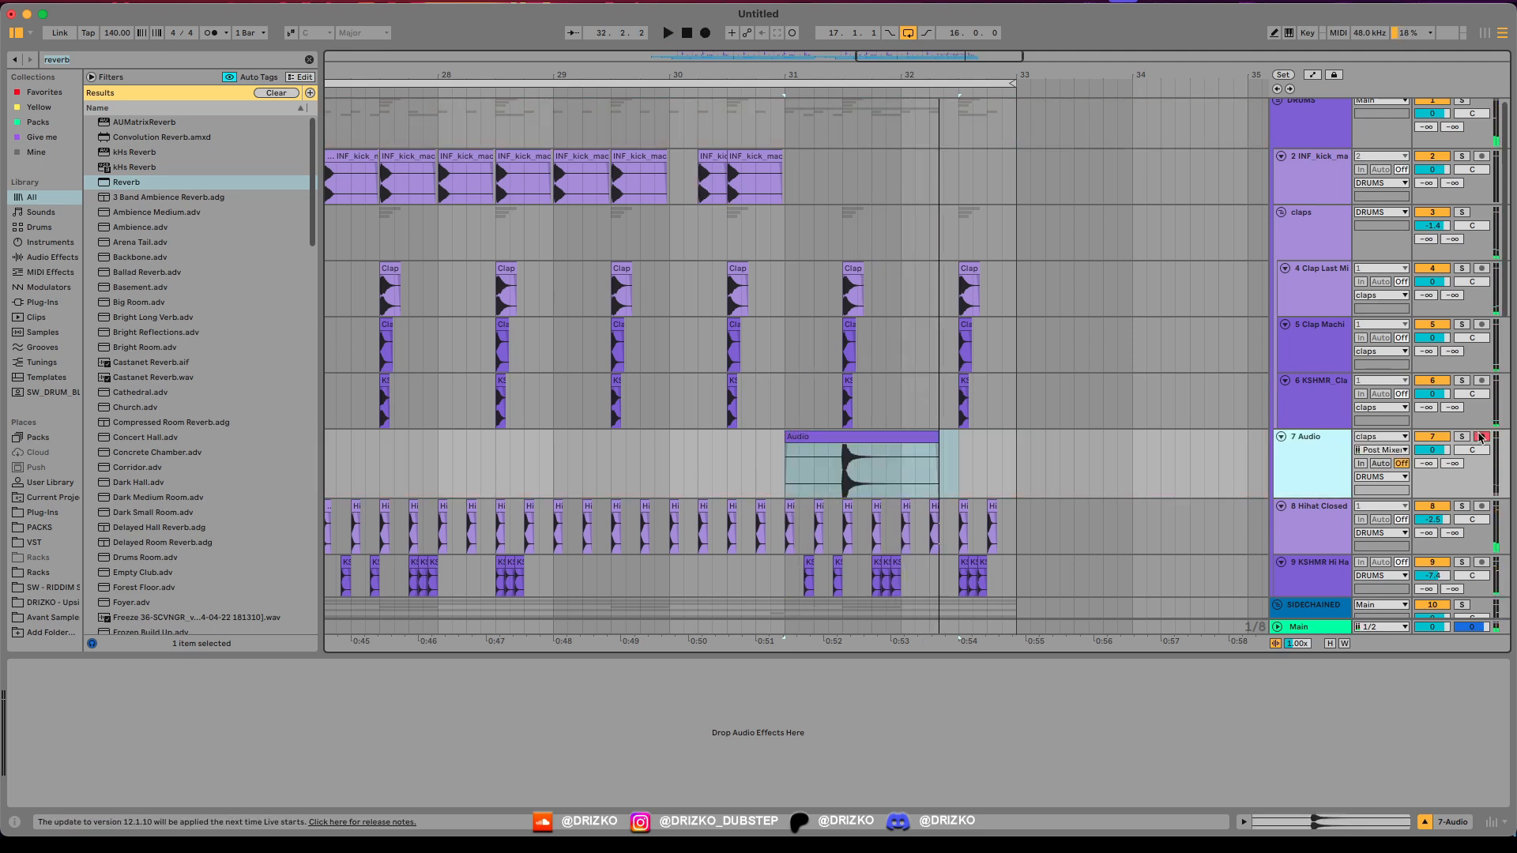
click(1480, 437)
Step: Delete the original clap clips in bars 31 and 32 and place the one-bar recorded clap in both bars
scroll(832, 466, up, 3)
drag(818, 273, 1098, 403)
key(Delete)
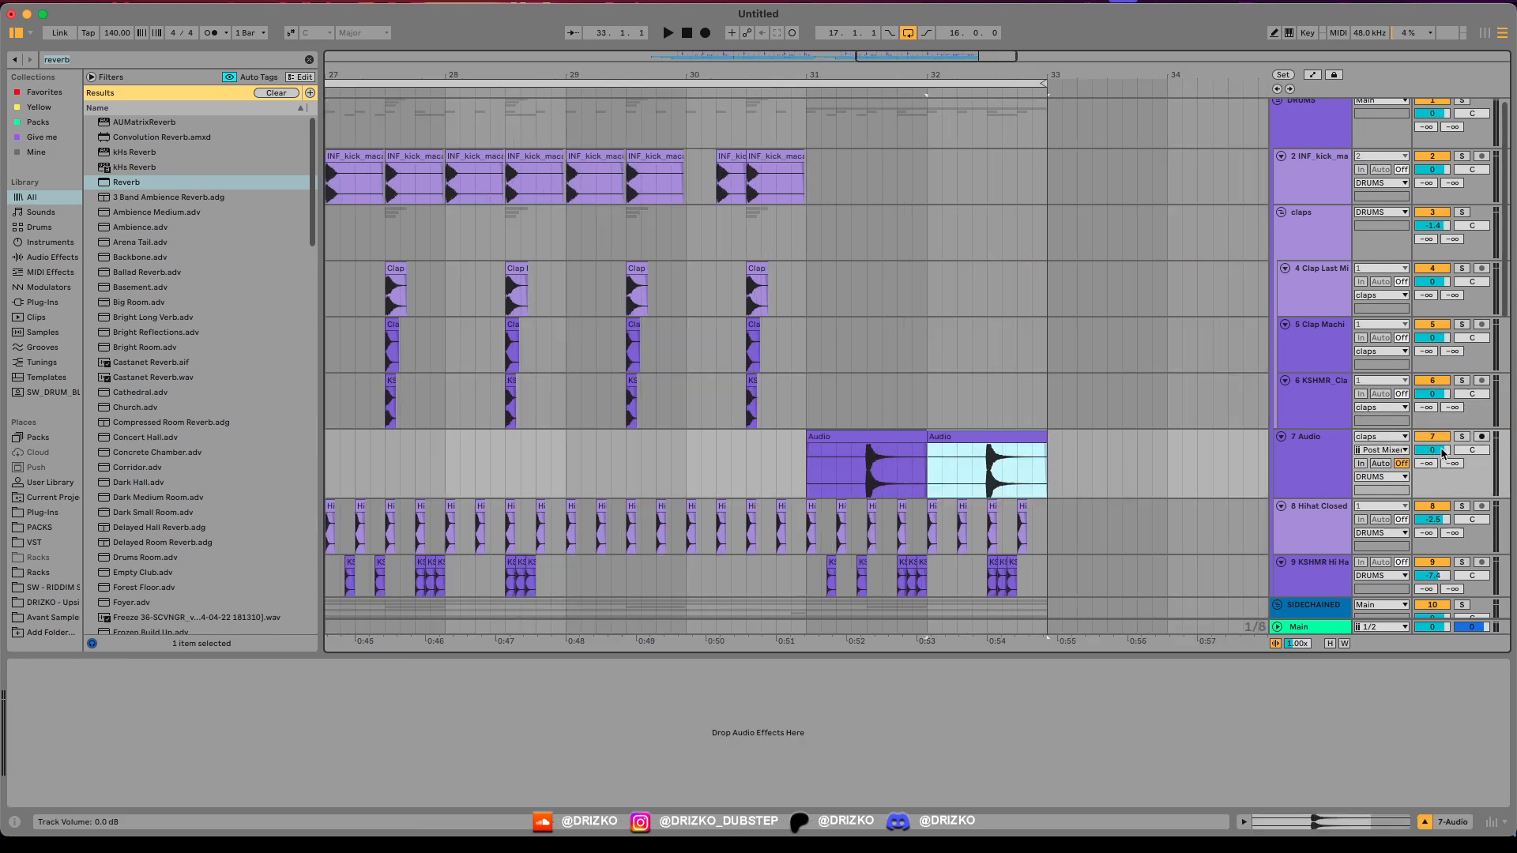
Step: Set the recorded clap track's volume to -3.4 dB and play the drop's ending from 30.3.1
drag(1443, 452, 1443, 462)
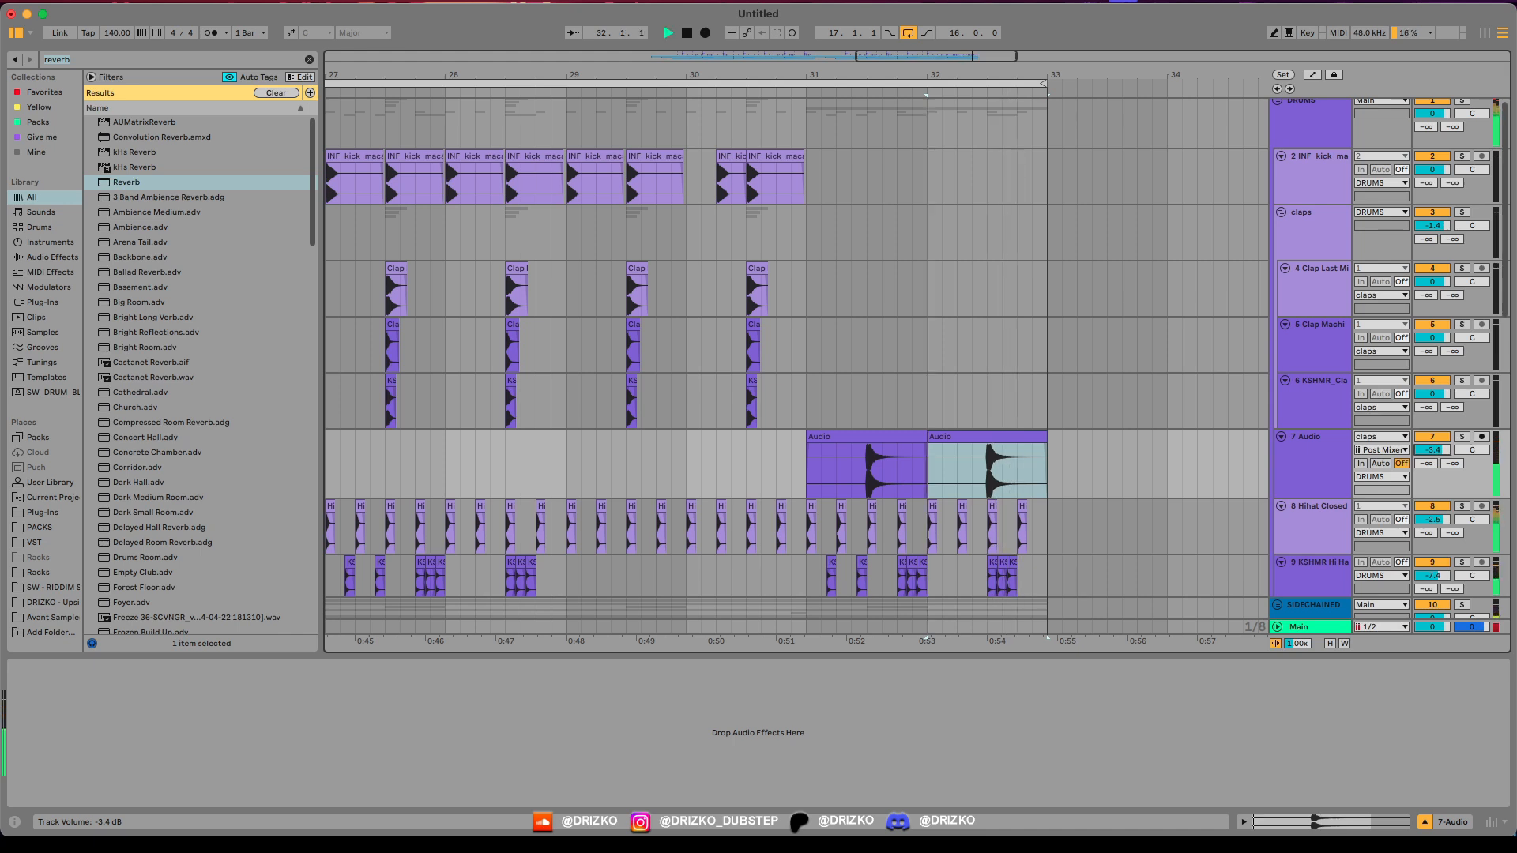
click(754, 415)
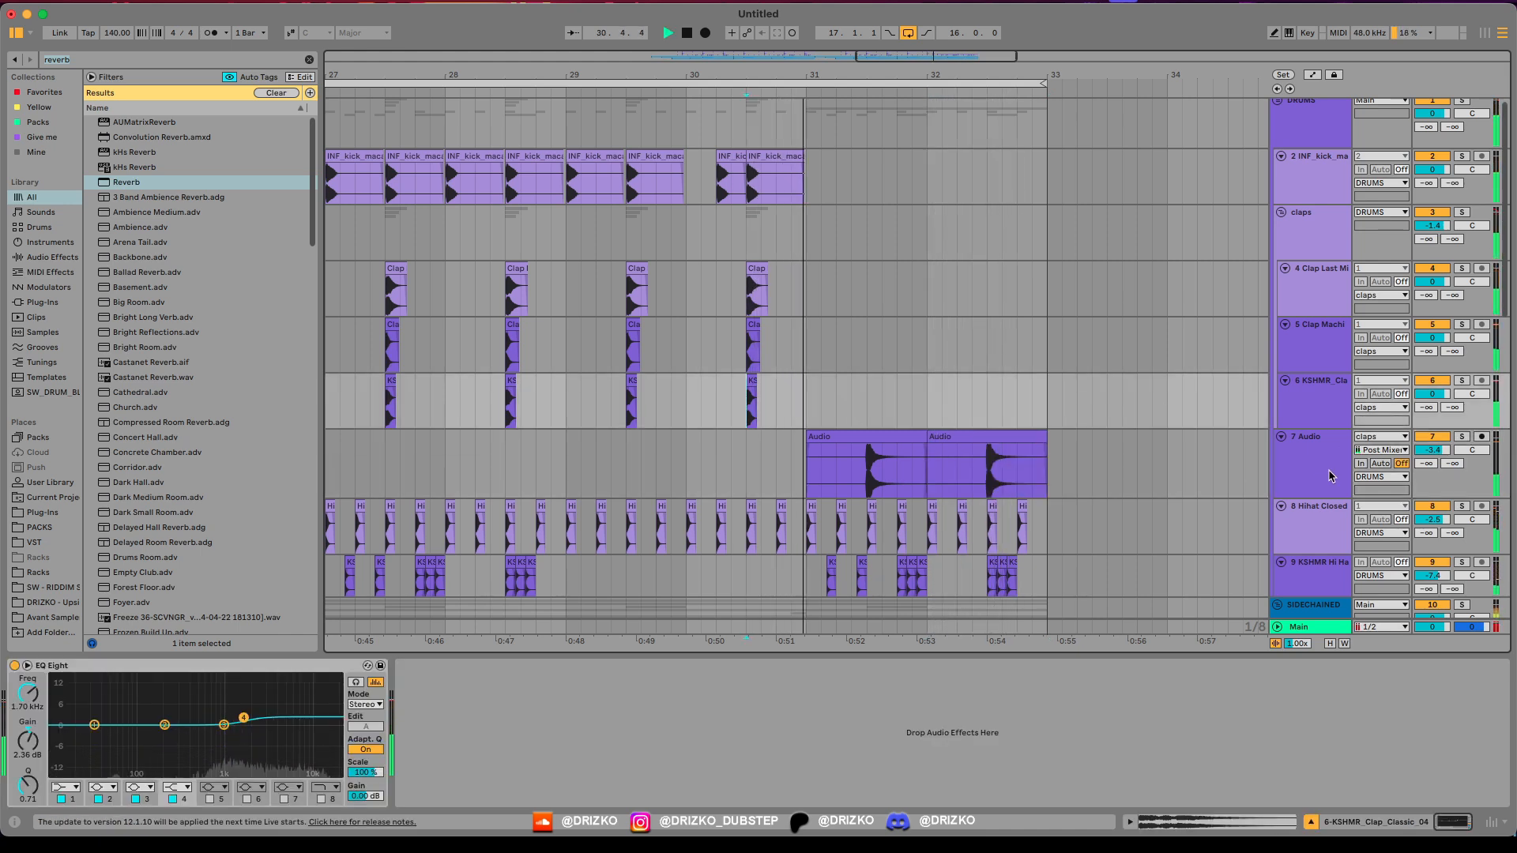
scroll(974, 237, down, 5)
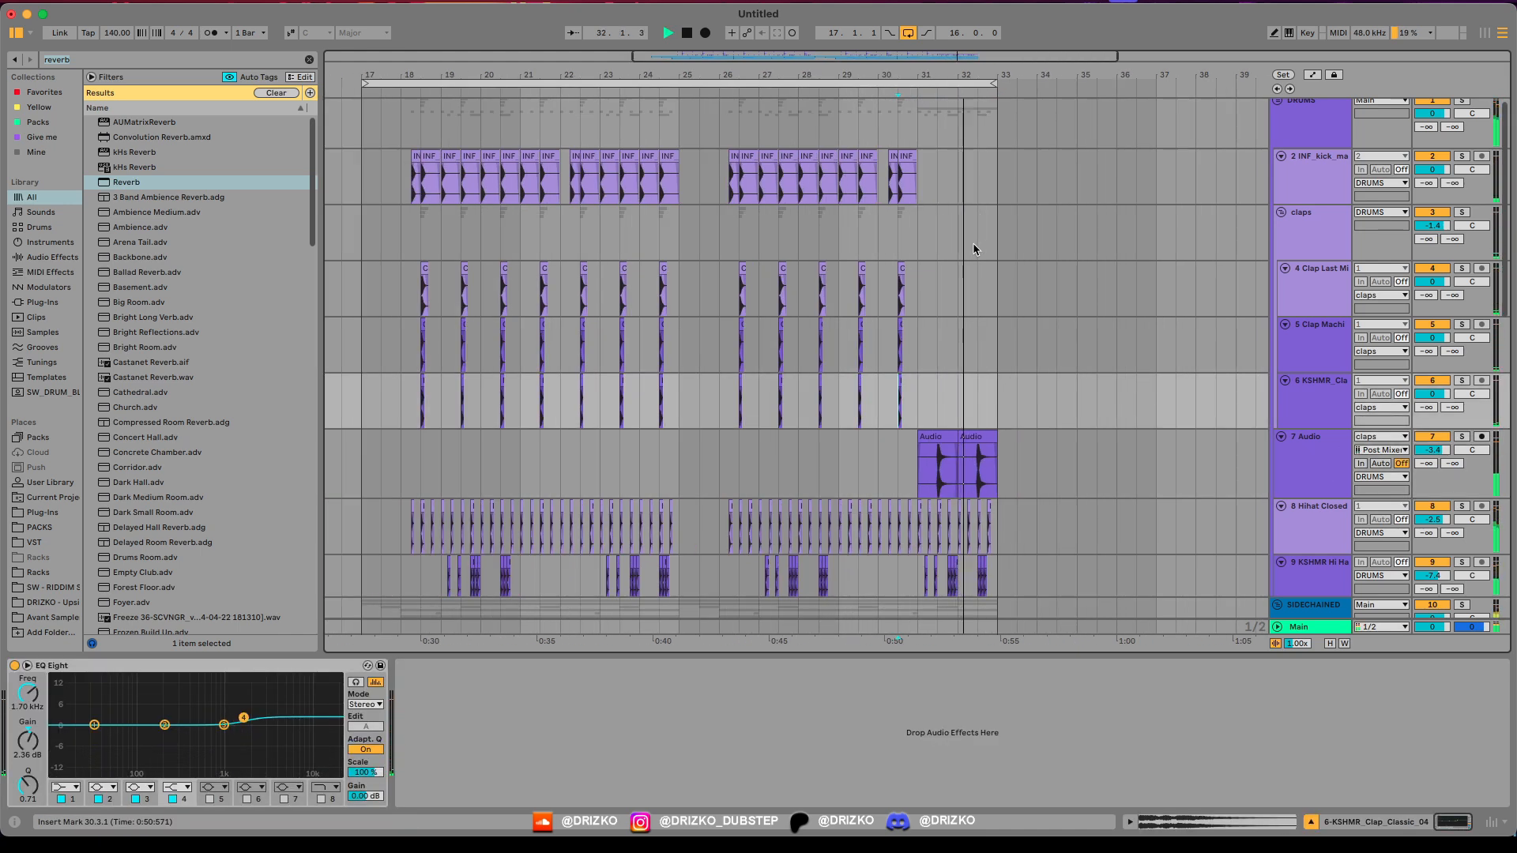
scroll(975, 246, down, 3)
scroll(940, 407, down, 4)
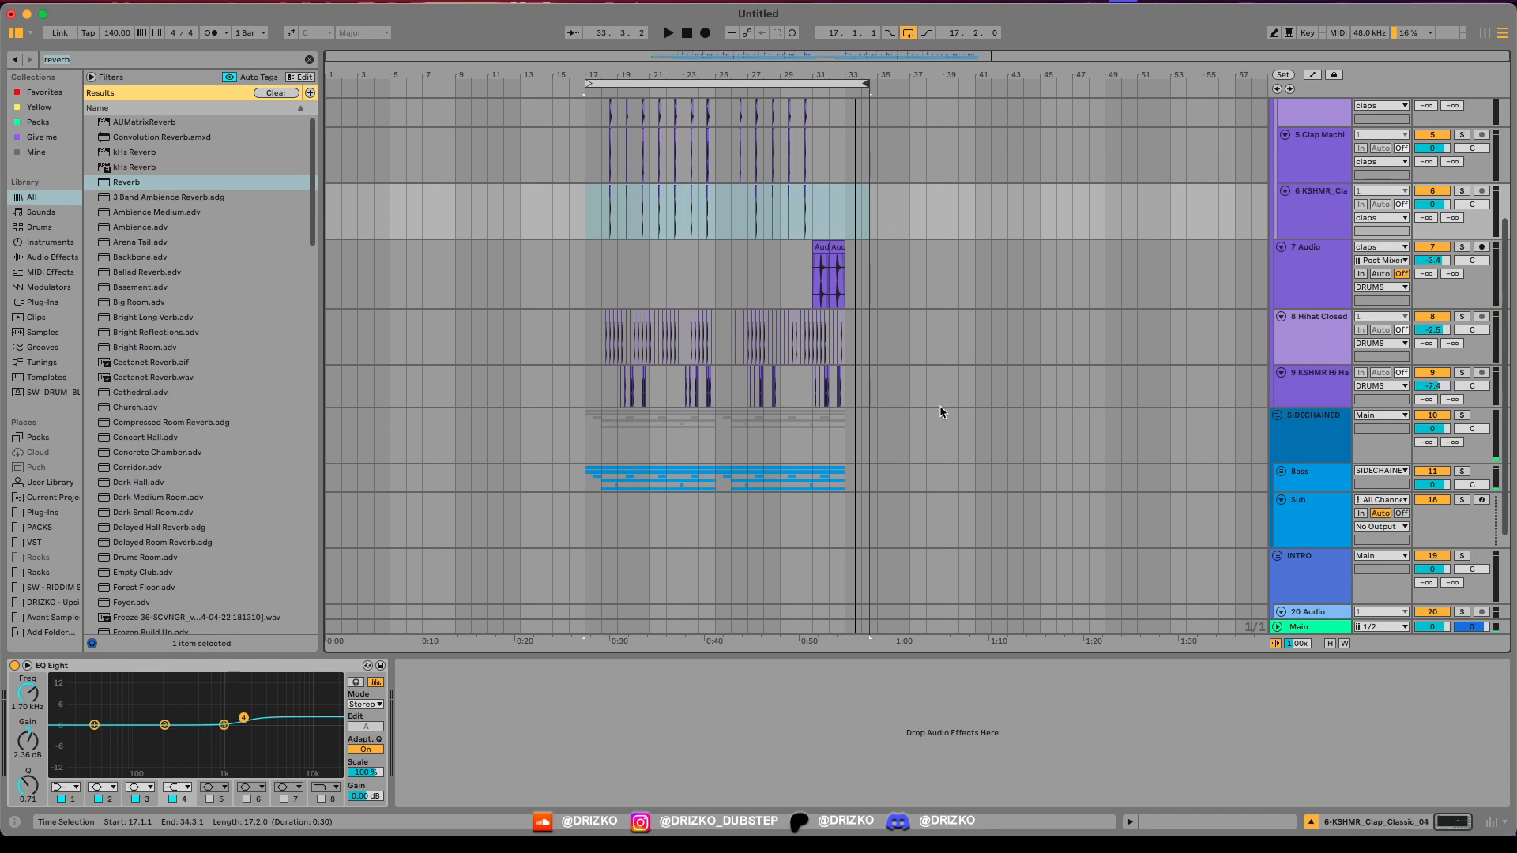
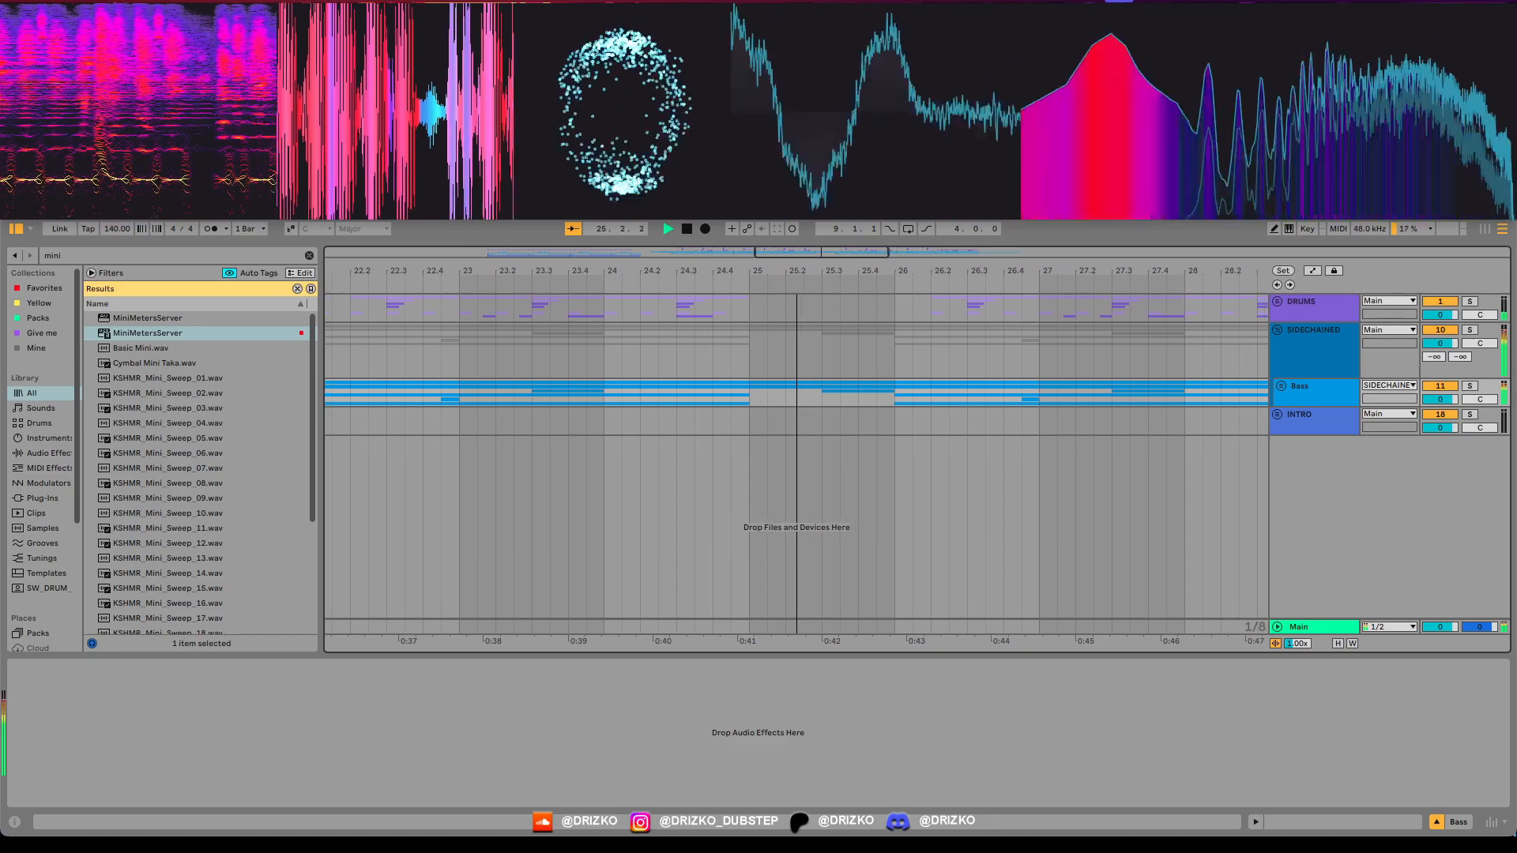
Step: Unfold the Bass group and look over its bass, drum block, white noise and synth loop tracks during playback
click(1280, 388)
click(1281, 387)
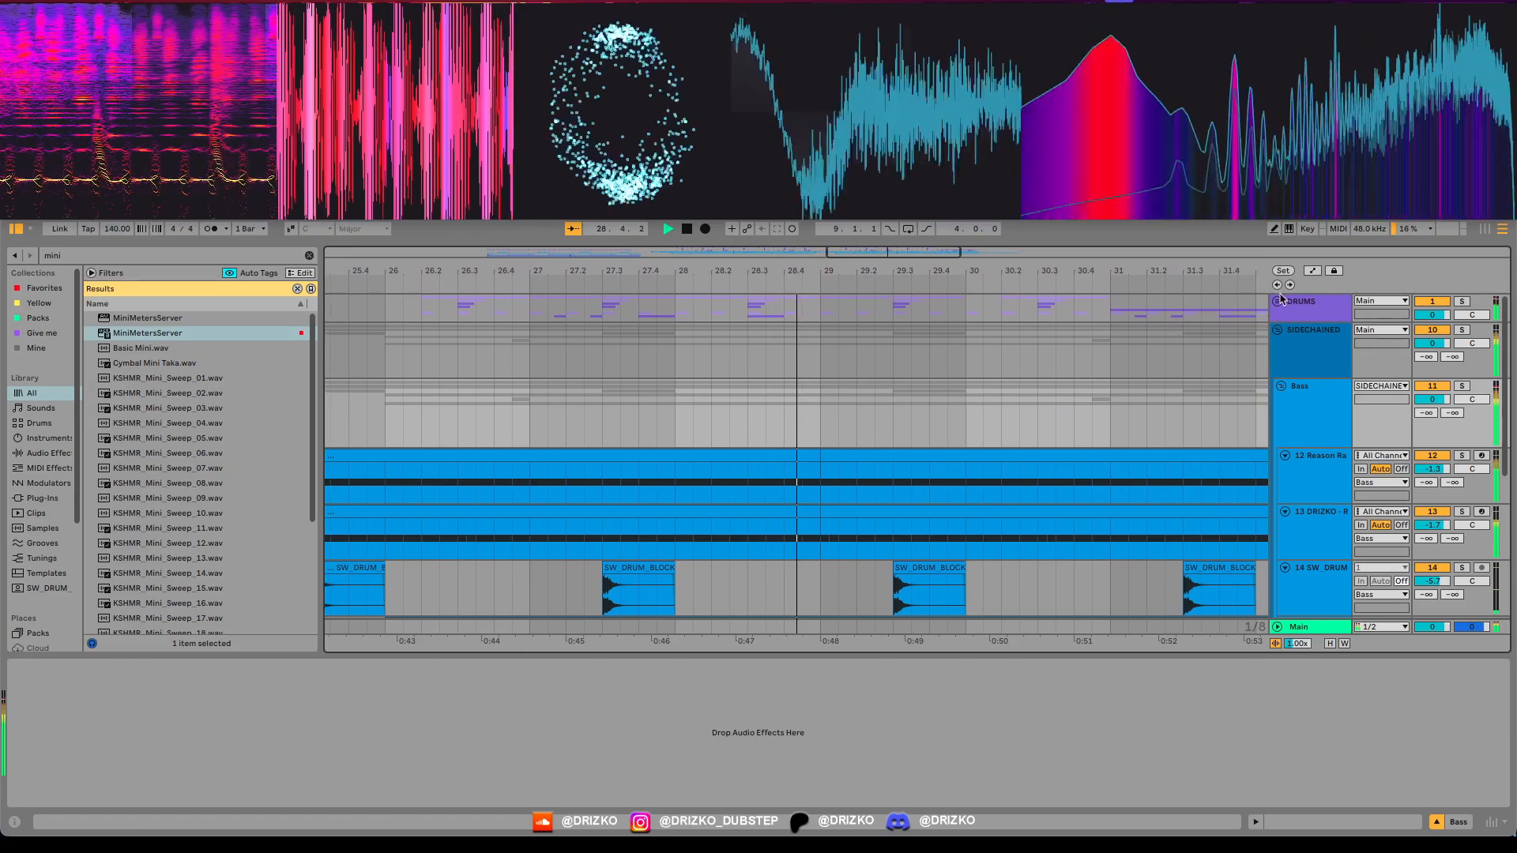
scroll(1249, 450, down, 3)
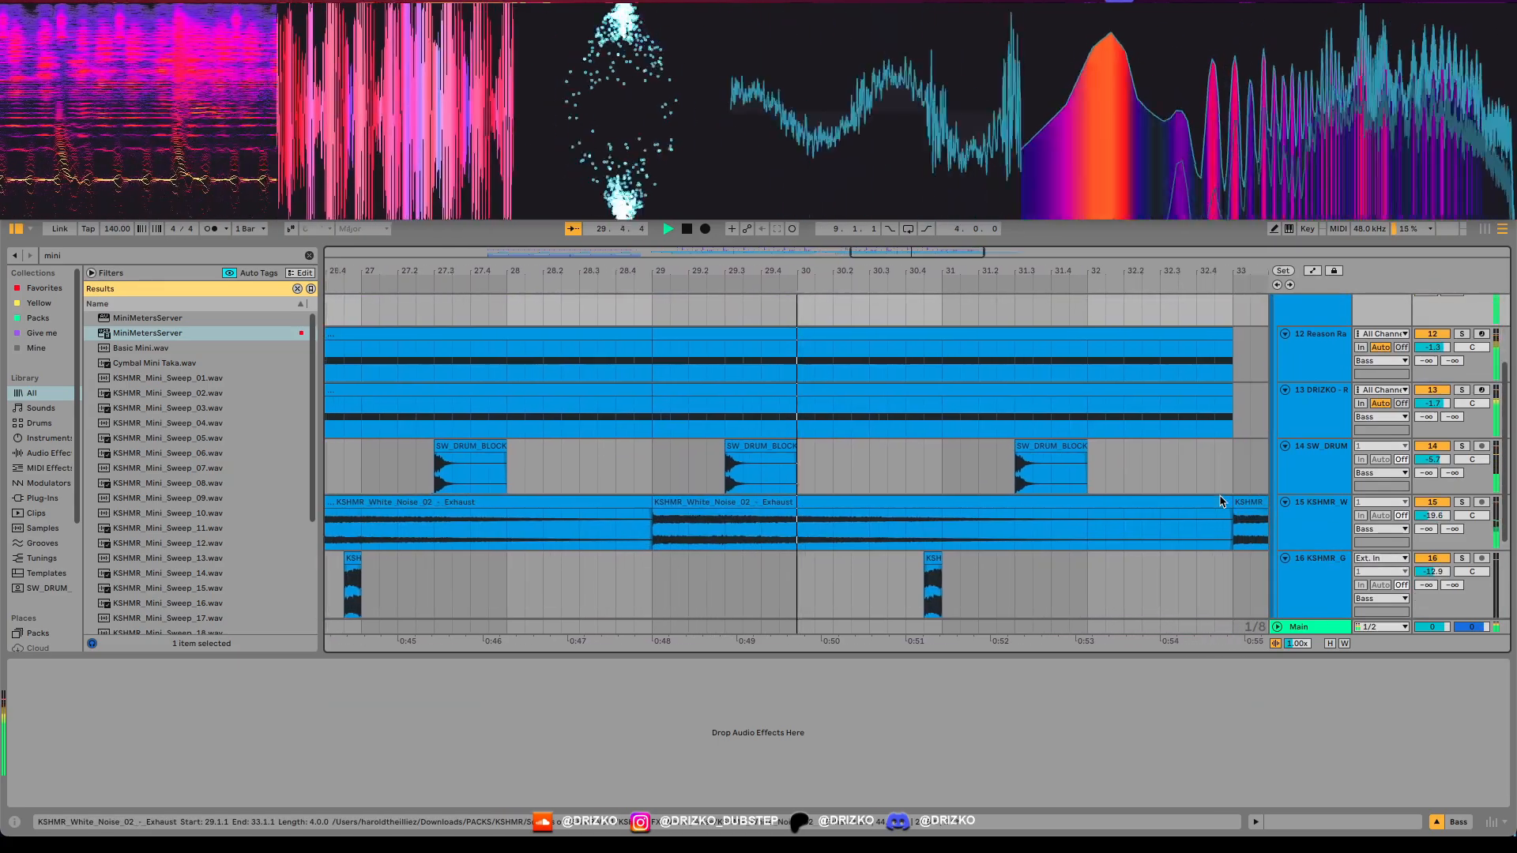
scroll(1222, 495, up, 2)
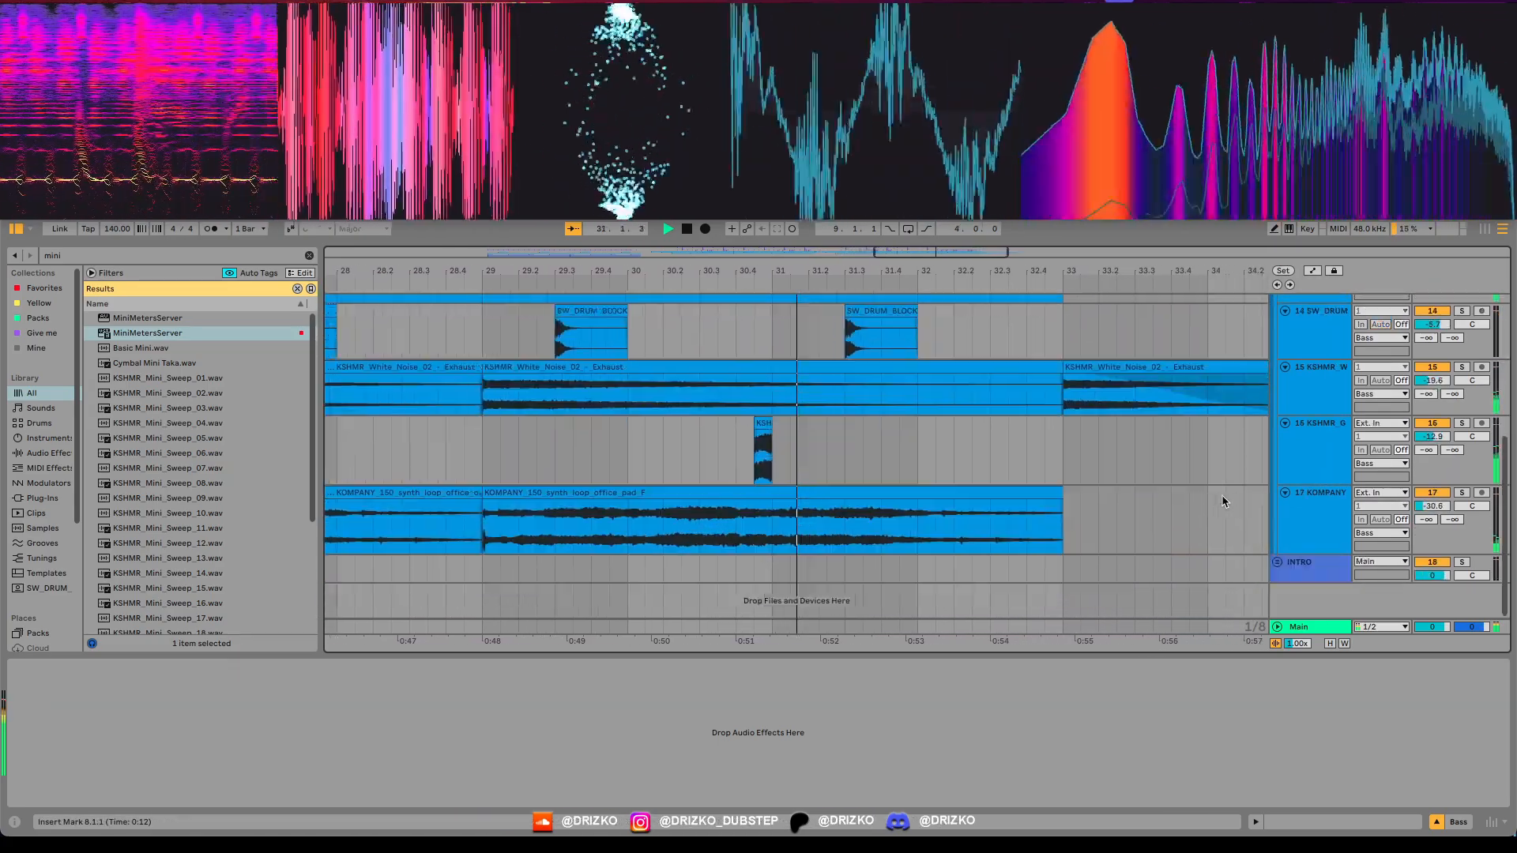
scroll(1223, 491, up, 2)
scroll(1224, 497, up, 1)
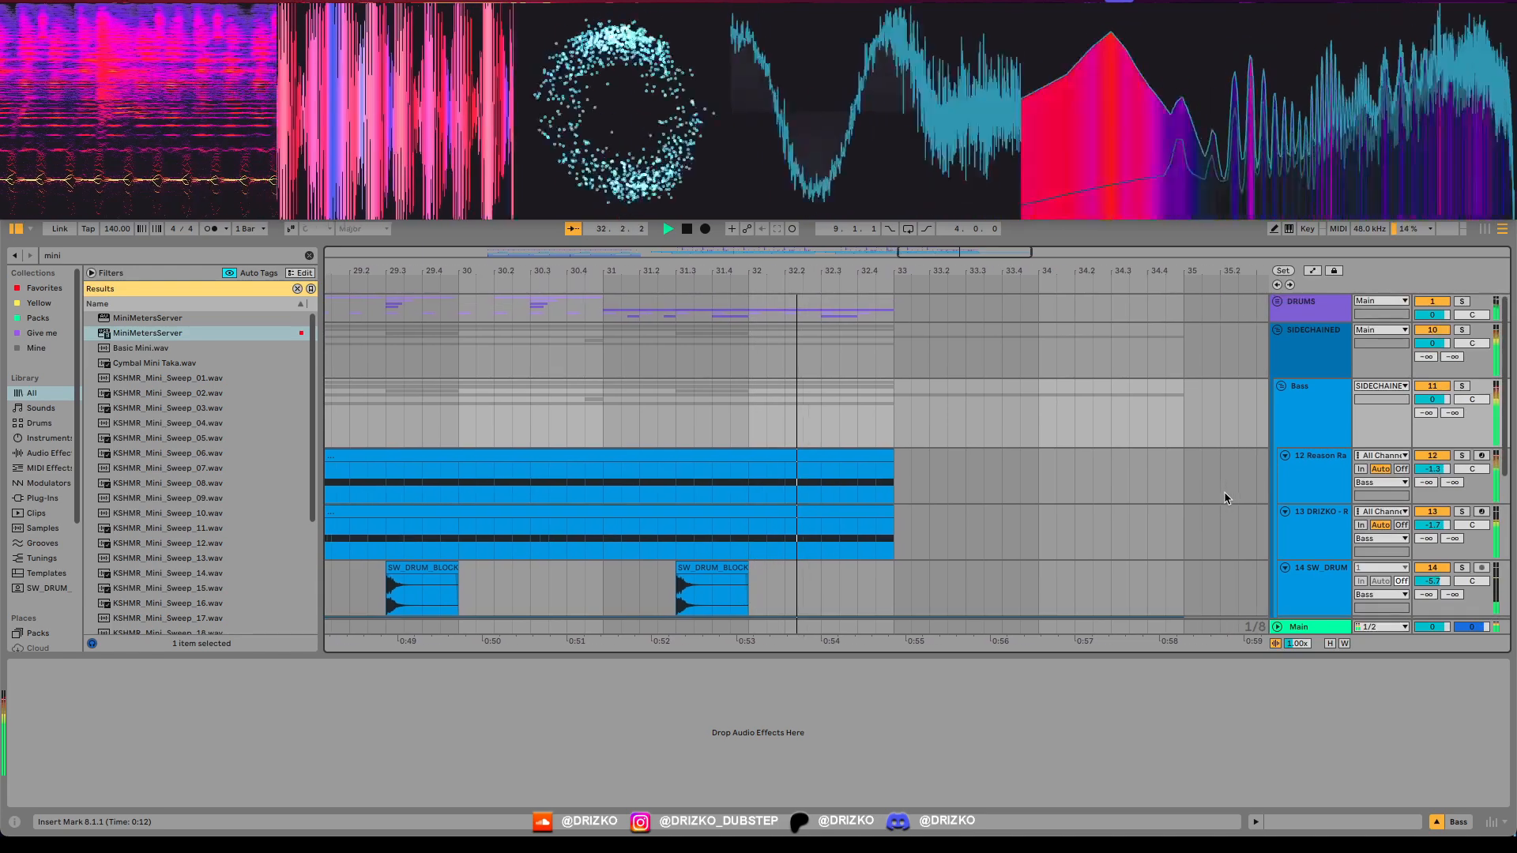